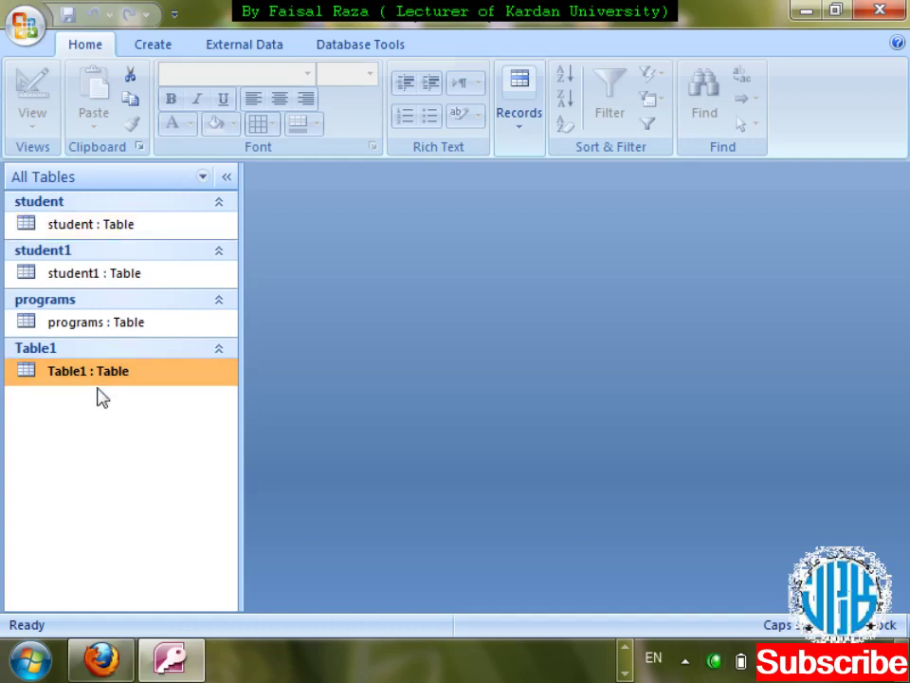
- Inspect the student table's design, leaving Date of Admission as Date/Time, then close it
{"action": "left_click", "coordinate": [109, 231]}
{"action": "right_click", "coordinate": [109, 237]}
{"action": "key", "text": "Down"}
{"action": "key", "text": "Down"}
{"action": "key", "text": "Return"}
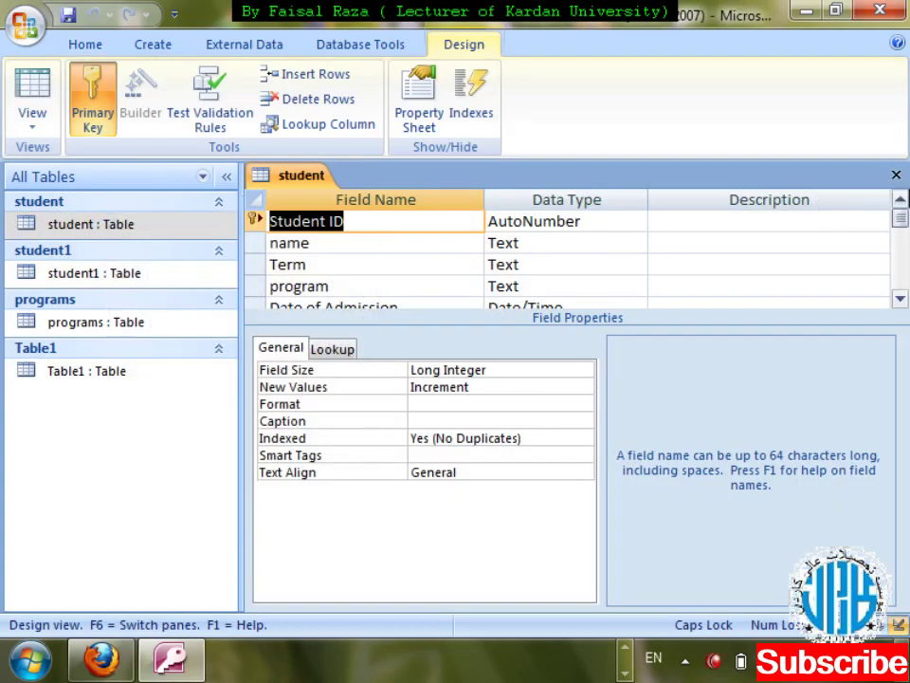
{"action": "left_click", "coordinate": [900, 299]}
{"action": "left_click", "coordinate": [899, 299]}
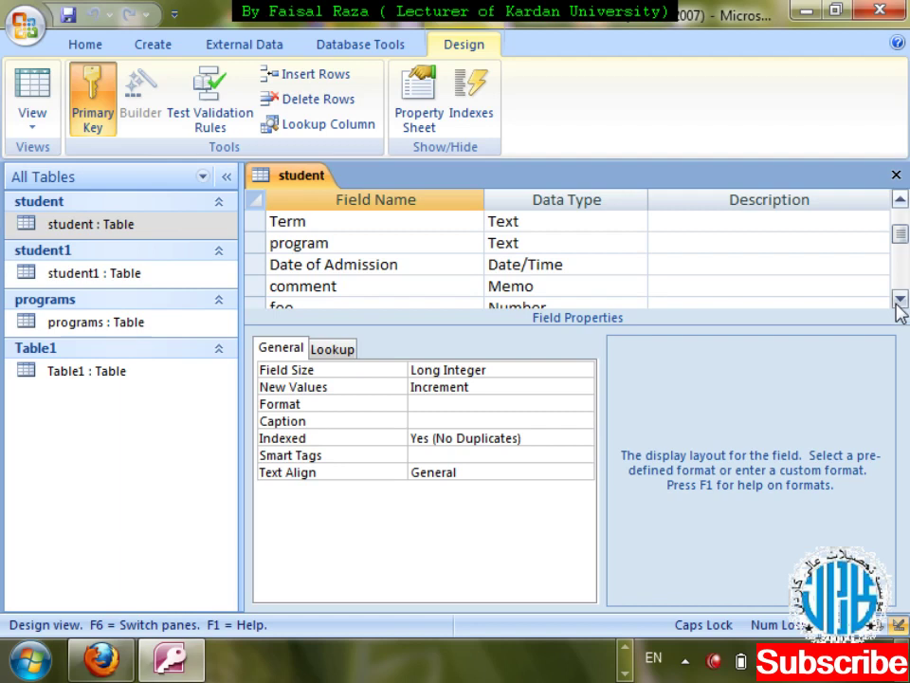
{"action": "left_click", "coordinate": [900, 299]}
{"action": "left_click", "coordinate": [637, 243]}
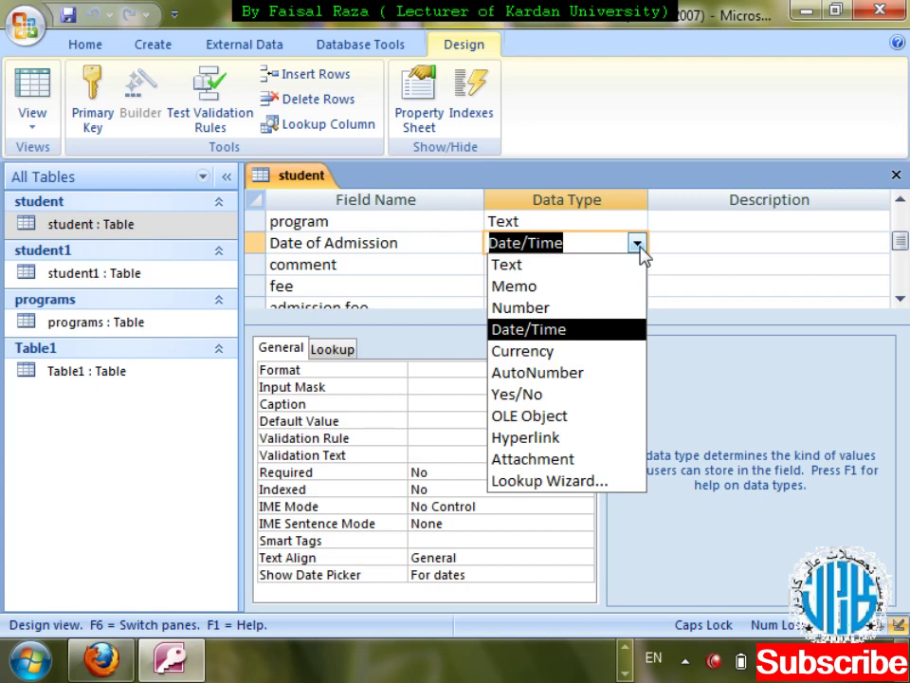
{"action": "left_click", "coordinate": [638, 245]}
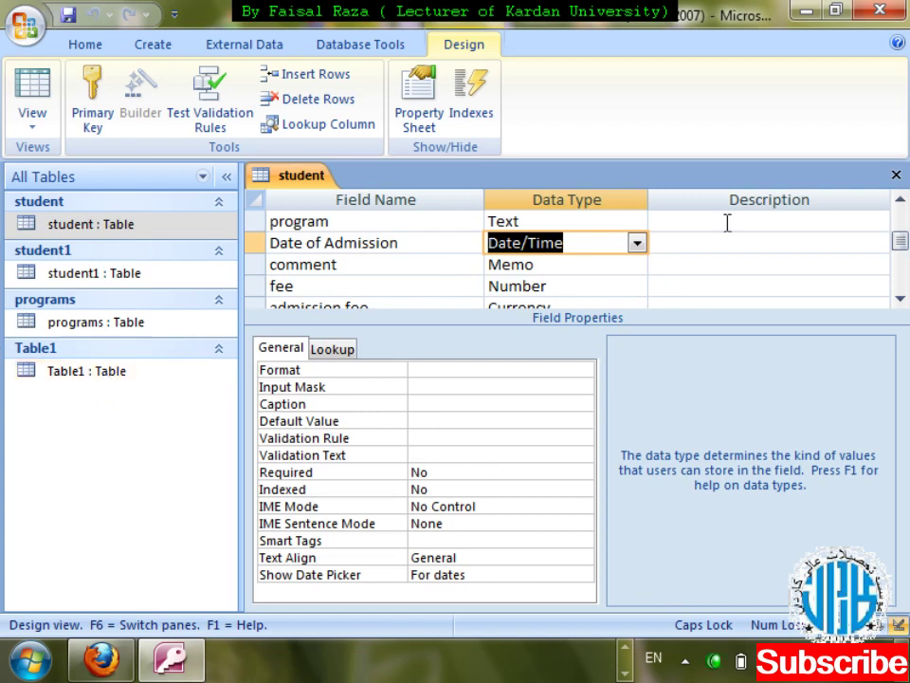
{"action": "left_click", "coordinate": [896, 175]}
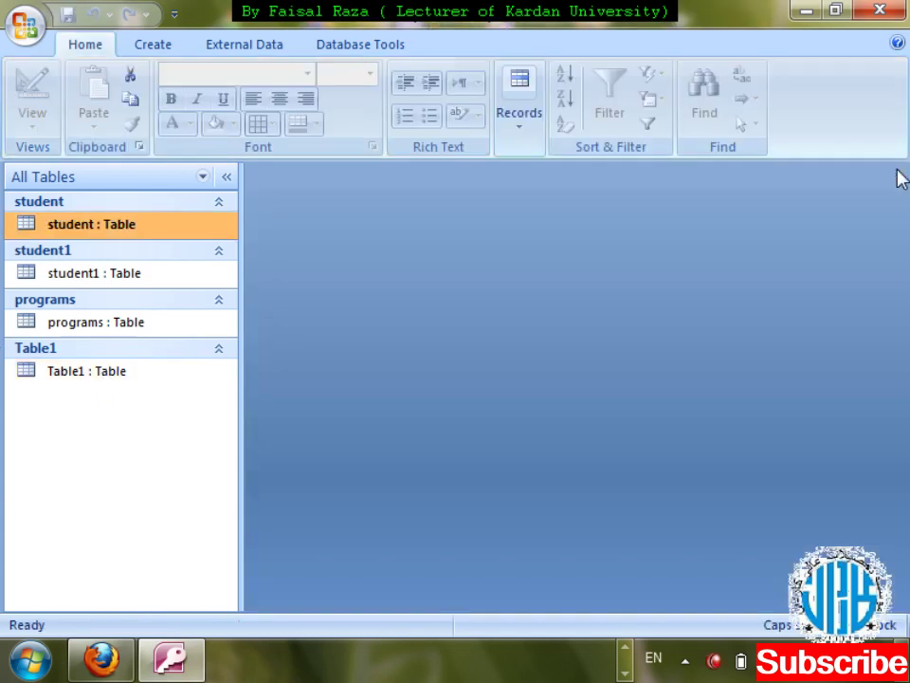
{"action": "right_click", "coordinate": [145, 420]}
{"action": "left_click", "coordinate": [145, 420]}
- Start a new table design with an s_ID field of type AutoNumber
{"action": "left_click", "coordinate": [151, 45]}
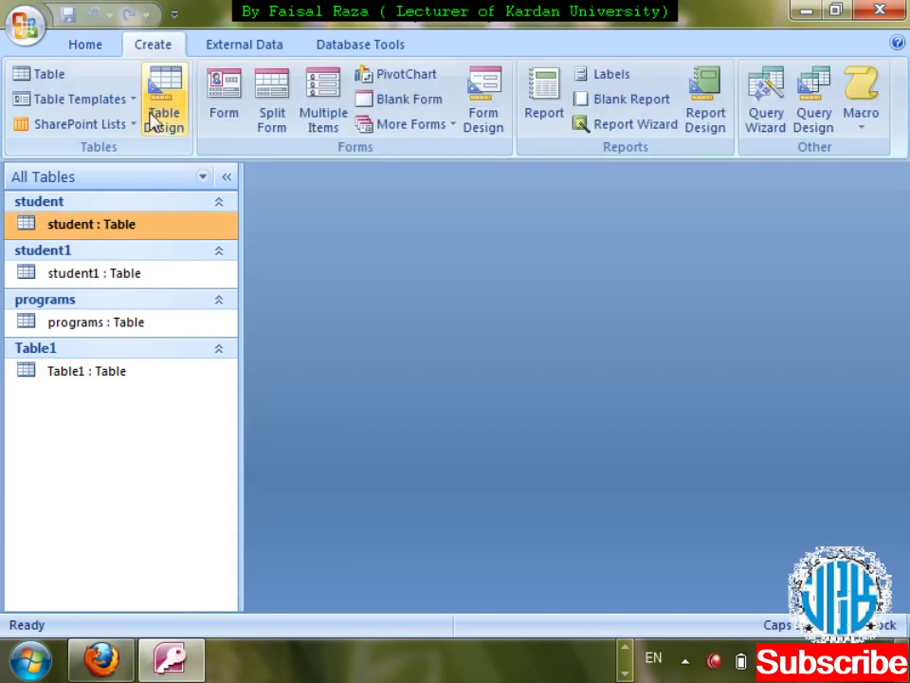
{"action": "left_click", "coordinate": [164, 118]}
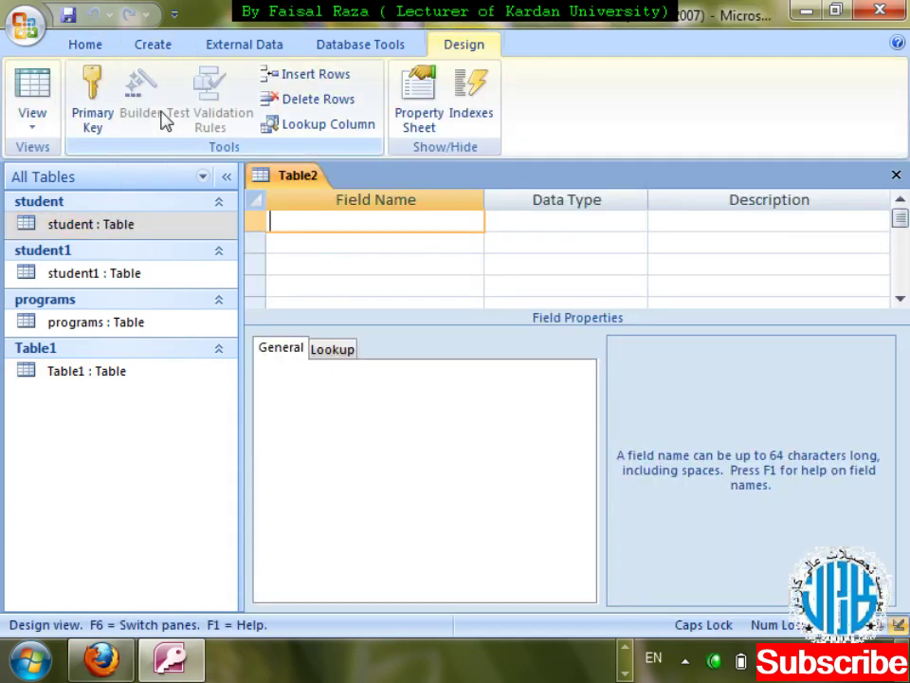
{"action": "type", "text": "s_ID"}
{"action": "key", "text": "Tab"}
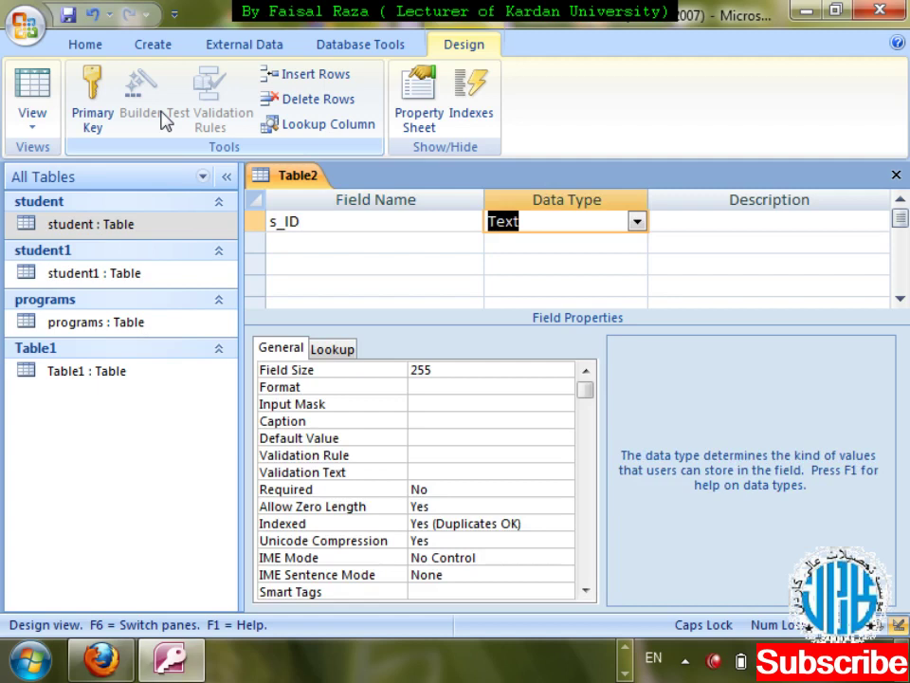
{"action": "type", "text": "AUT"}
{"action": "key", "text": "Tab"}
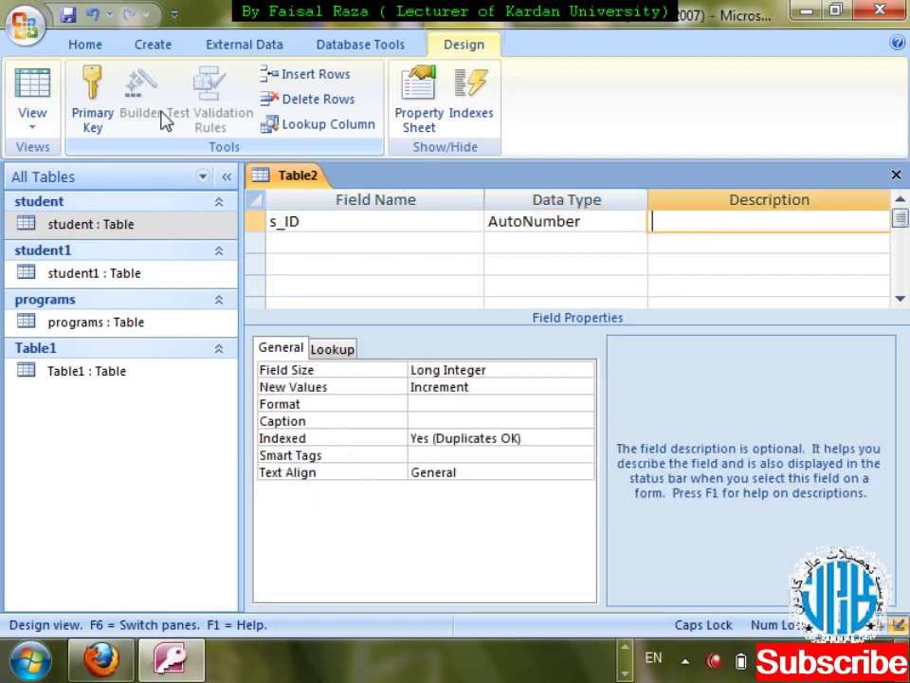
{"action": "key", "text": "Tab"}
- Add a Text field called name, dismissing the reserved-word warning
{"action": "key", "text": "Caps_Lock"}
{"action": "type", "text": "namer"}
{"action": "key", "text": "BackSpace"}
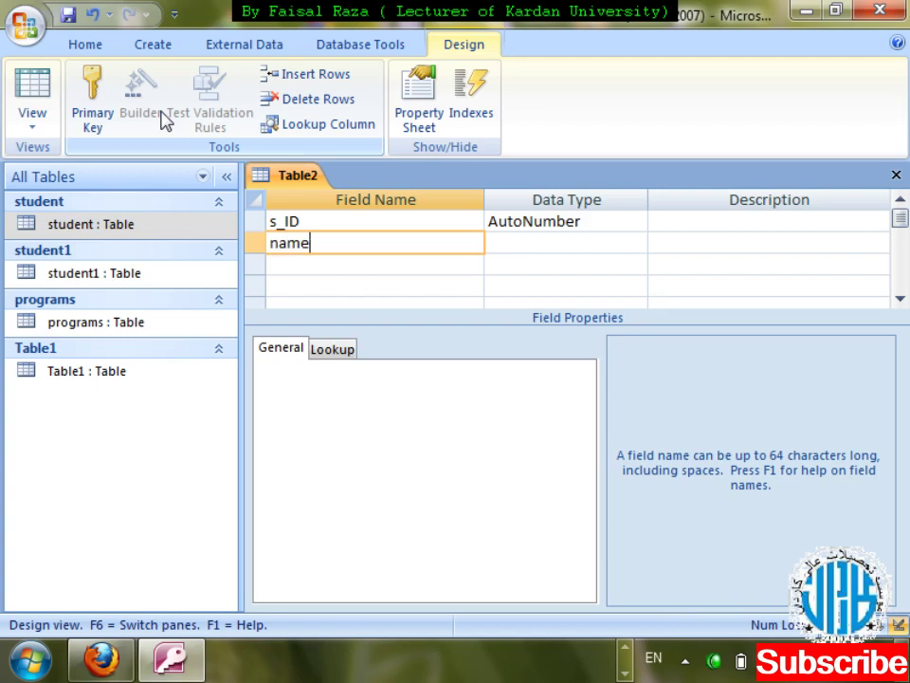
{"action": "key", "text": "Tab"}
{"action": "key", "text": "Return"}
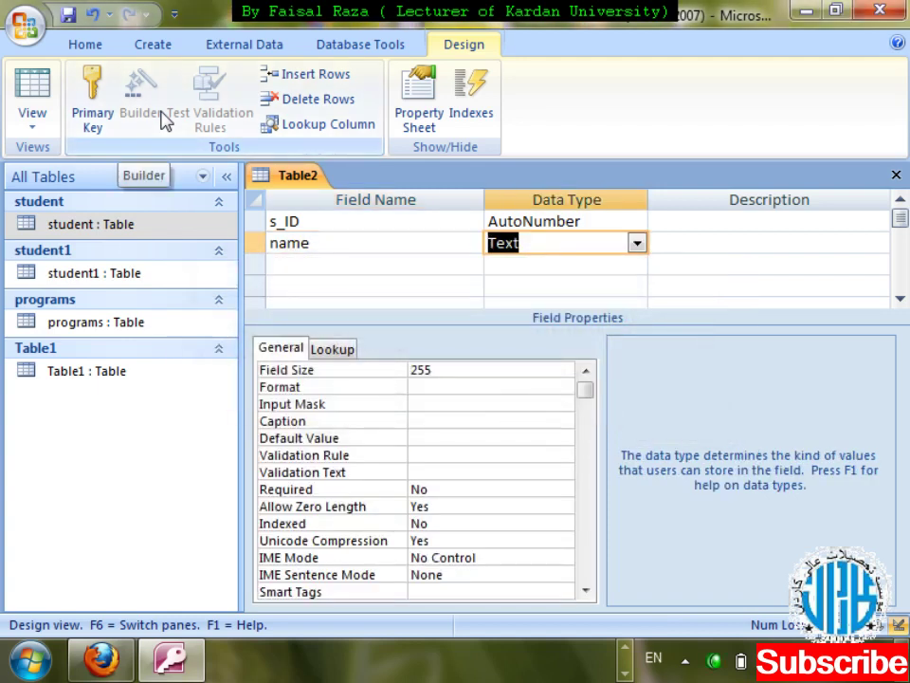
- Save the new table as stu without creating a primary key
{"action": "key", "text": "ctrl+w"}
{"action": "key", "text": "Return"}
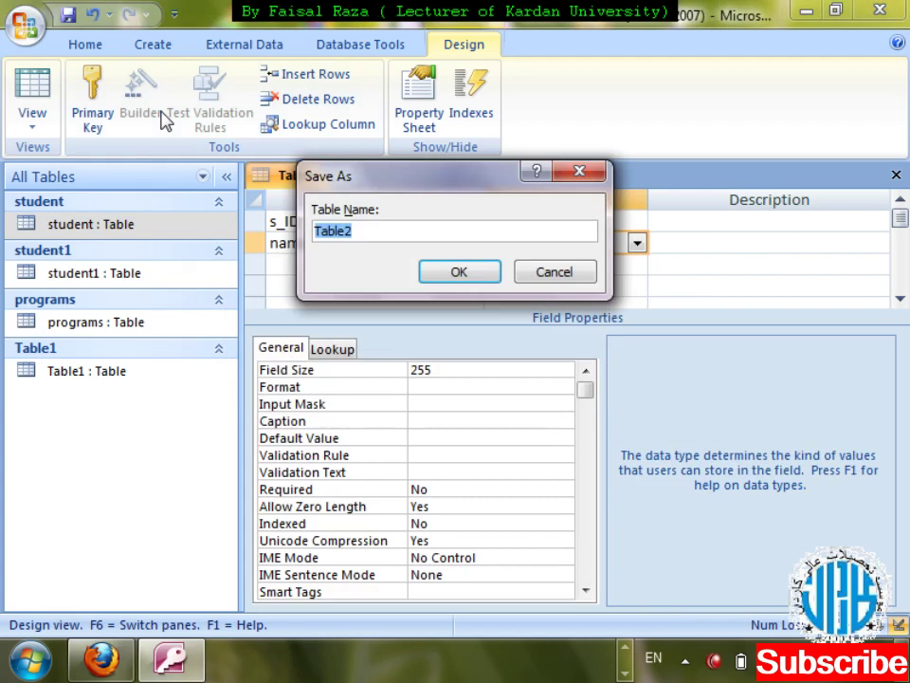
{"action": "type", "text": "stu"}
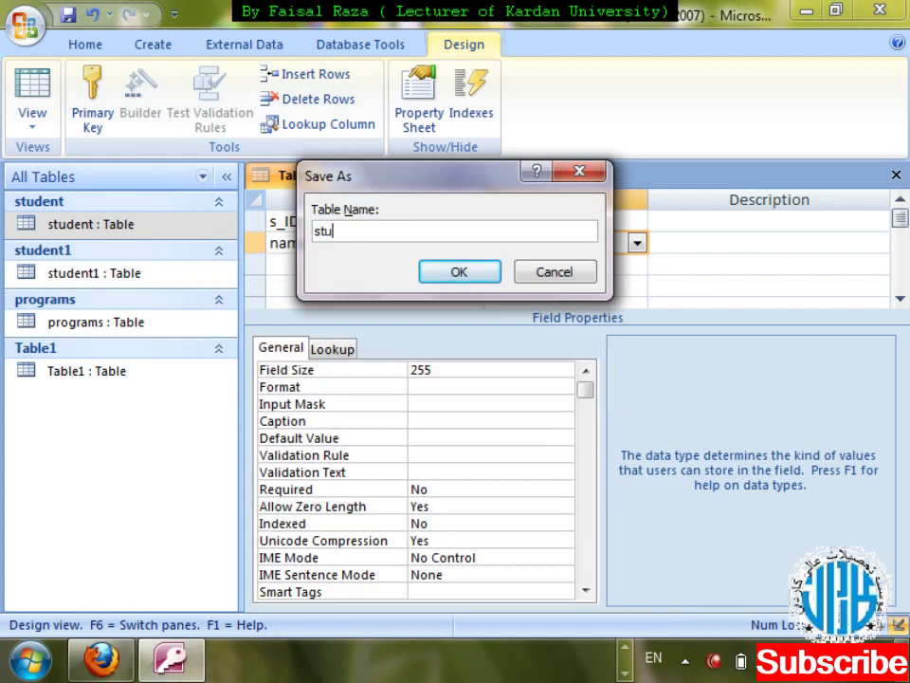
{"action": "key", "text": "Return"}
{"action": "key", "text": "Tab"}
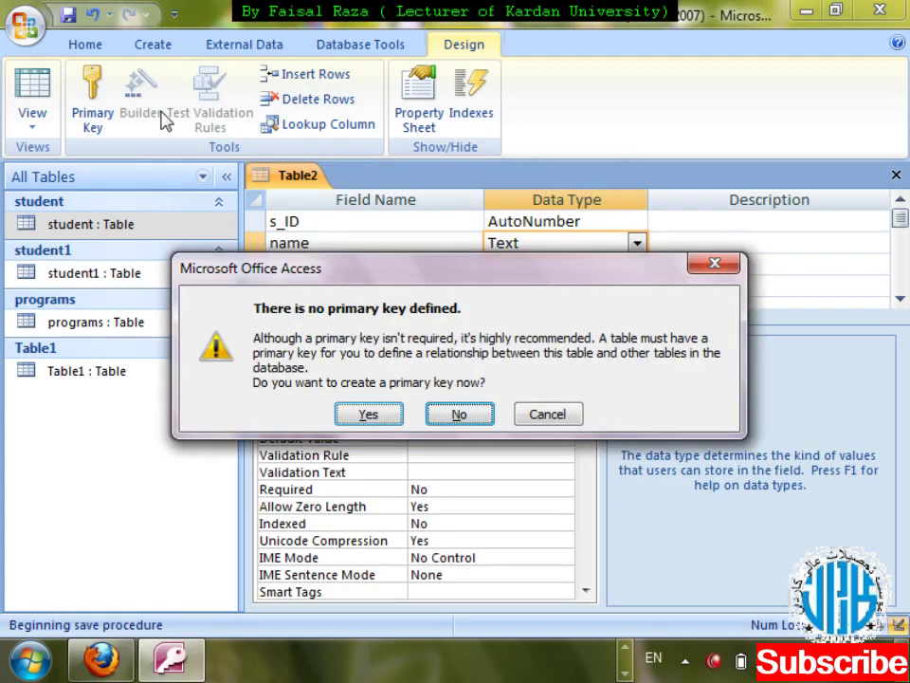
{"action": "key", "text": "Return"}
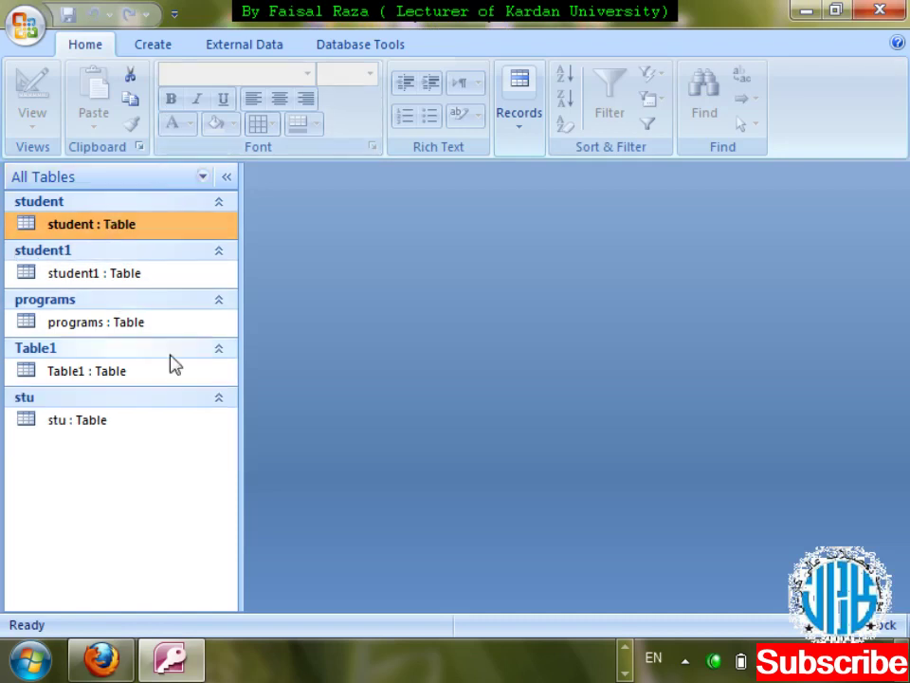
- Open stu in Design View, keep s_ID's Field Size as Long Integer, then switch to Datasheet View
{"action": "left_click", "coordinate": [95, 438]}
{"action": "right_click", "coordinate": [95, 438]}
{"action": "key", "text": "Down"}
{"action": "key", "text": "Down"}
{"action": "key", "text": "Return"}
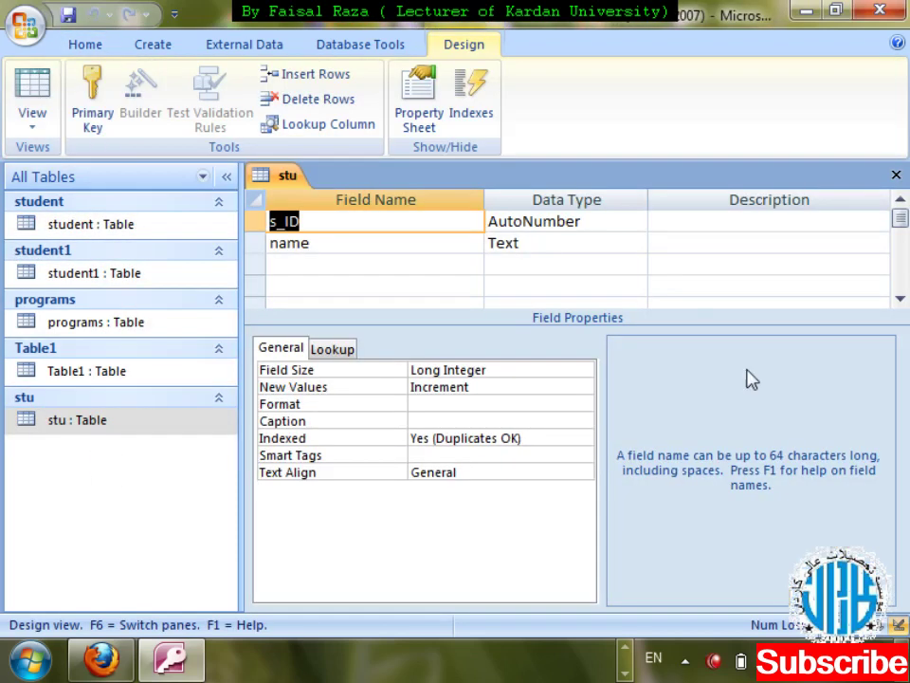
{"action": "left_click", "coordinate": [631, 221]}
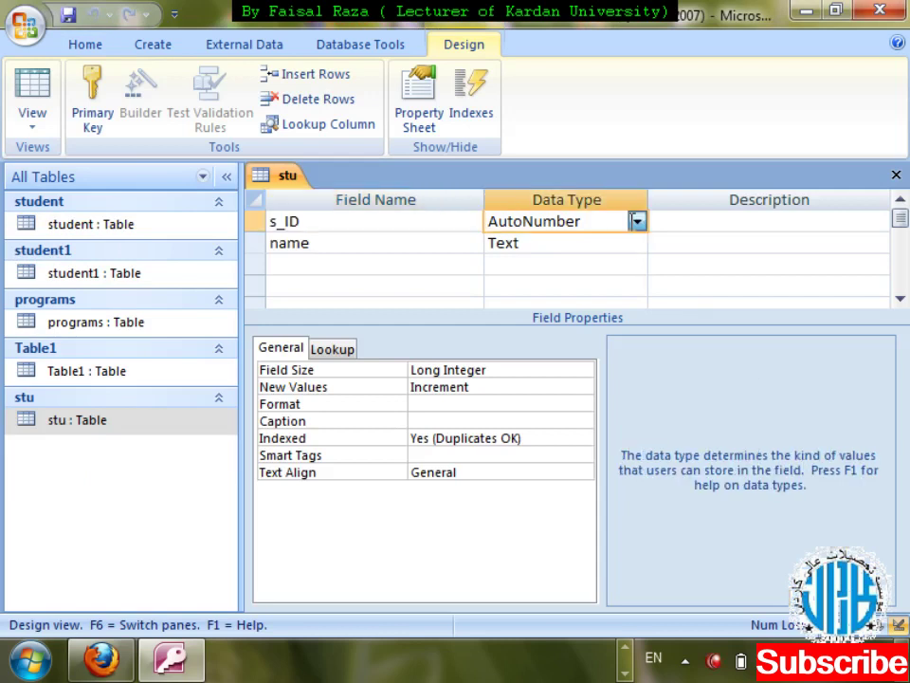
{"action": "left_click", "coordinate": [636, 220]}
{"action": "left_click", "coordinate": [636, 221]}
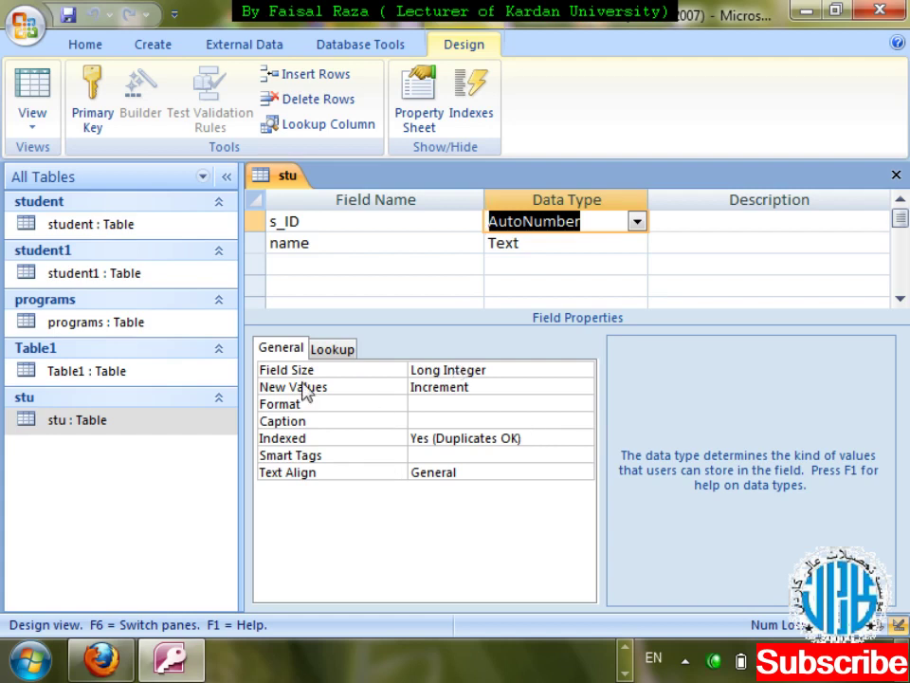
{"action": "left_click", "coordinate": [583, 377]}
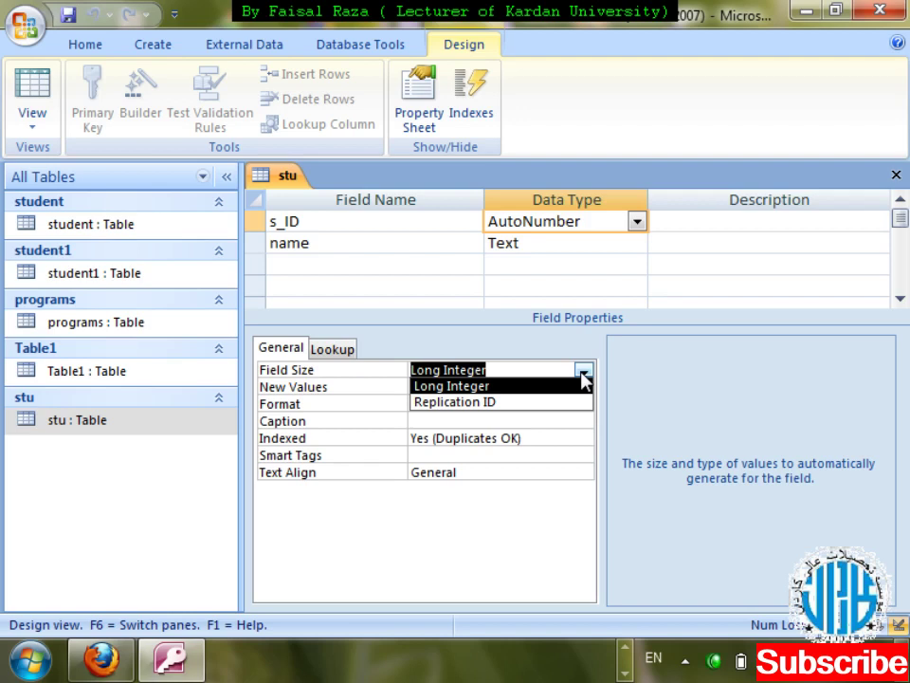
{"action": "left_click", "coordinate": [582, 373]}
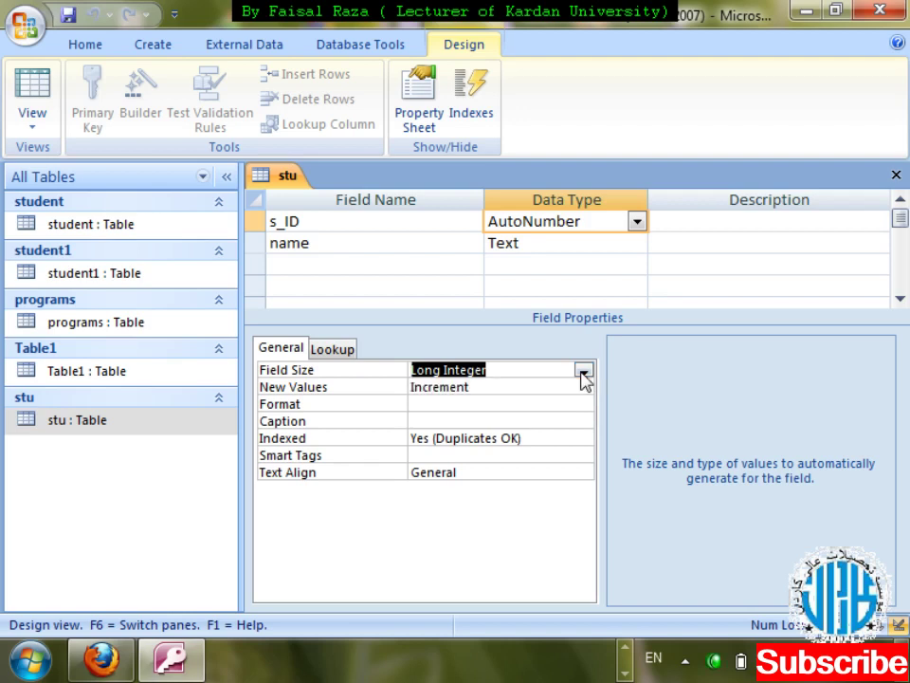
{"action": "key", "text": "ctrl+w"}
{"action": "key", "text": "Return"}
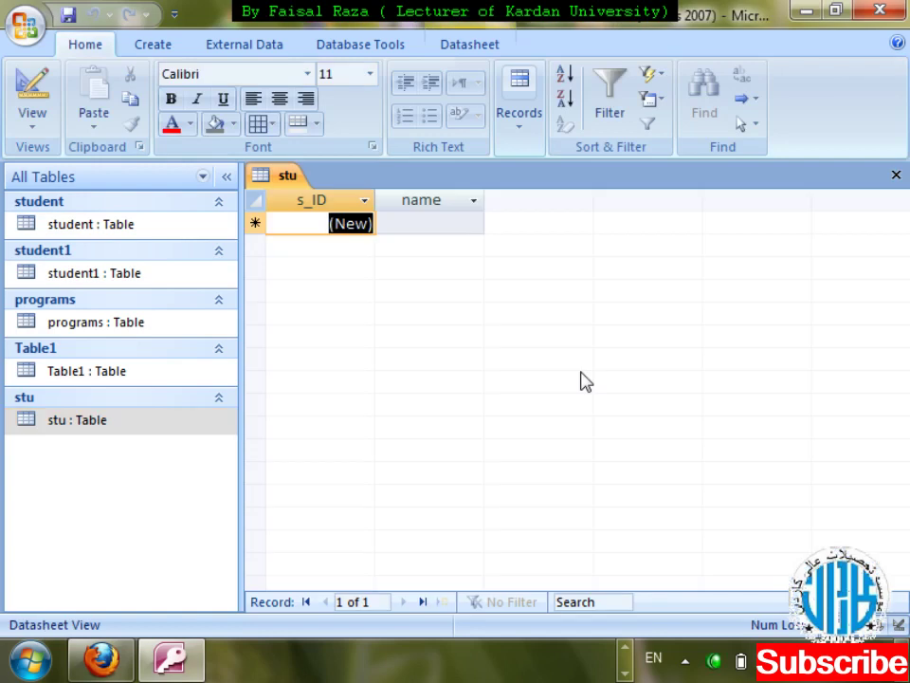
- Enter two student names as records 1 and 2, then close the datasheet
{"action": "key", "text": "Tab"}
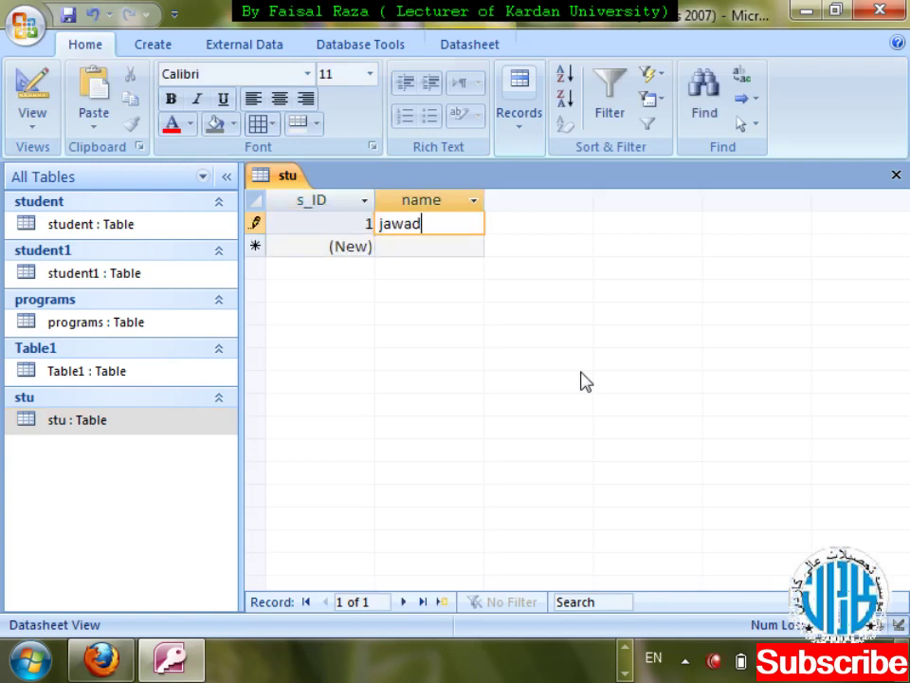
{"action": "key", "text": "Tab"}
{"action": "key", "text": "Tab"}
{"action": "key", "text": "Tab"}
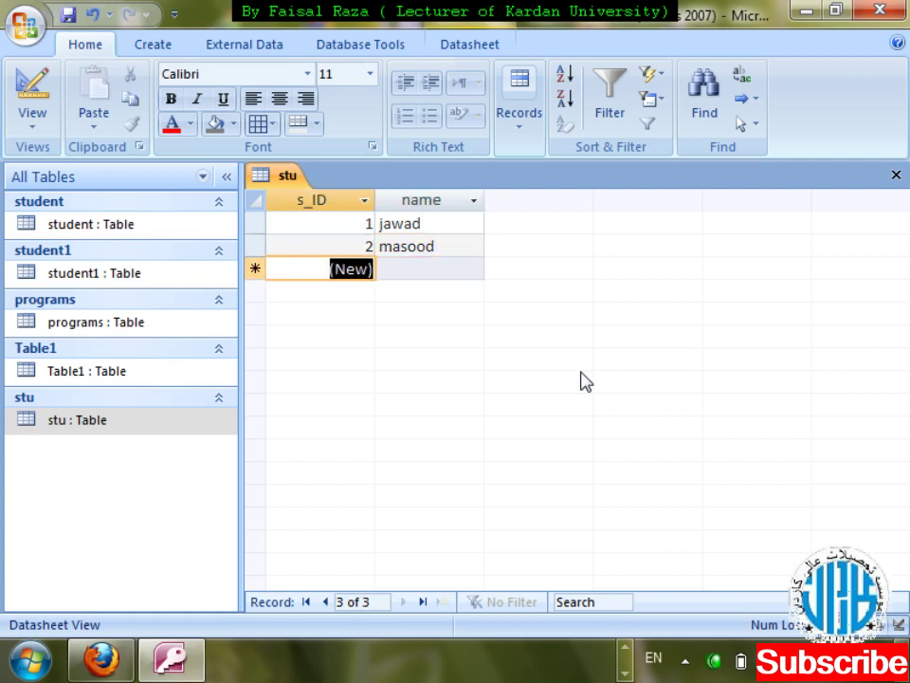
{"action": "key", "text": "ctrl+w"}
- Change s_ID's Field Size to Replication ID in Design View, confirm, and close the design
{"action": "key", "text": "shift+F10"}
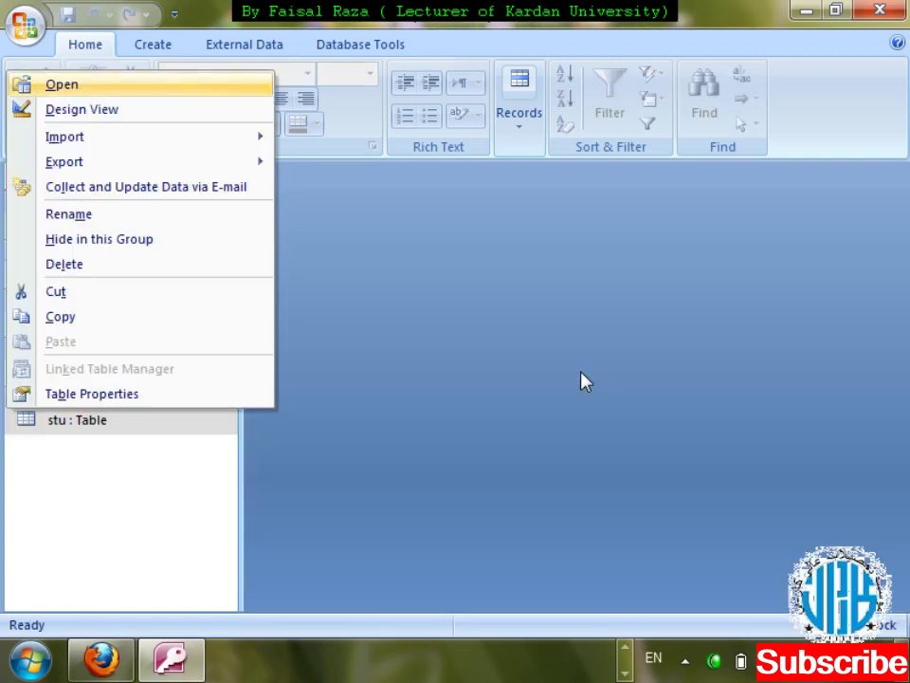
{"action": "key", "text": "Down"}
{"action": "key", "text": "Return"}
{"action": "left_click", "coordinate": [613, 219]}
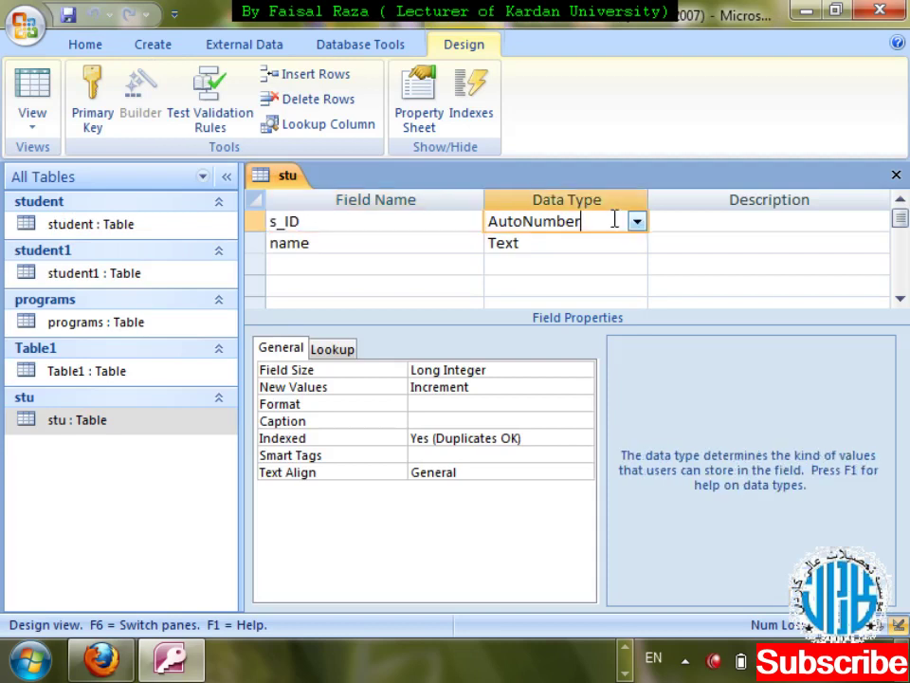
{"action": "left_click", "coordinate": [566, 369]}
{"action": "left_click", "coordinate": [583, 370]}
{"action": "left_click", "coordinate": [440, 404]}
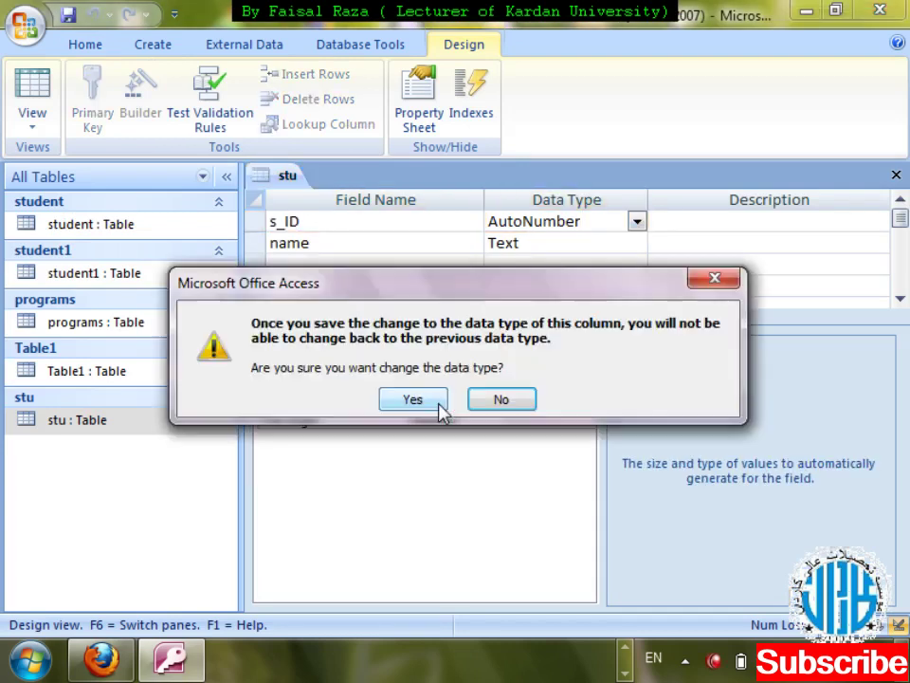
{"action": "left_click", "coordinate": [438, 402]}
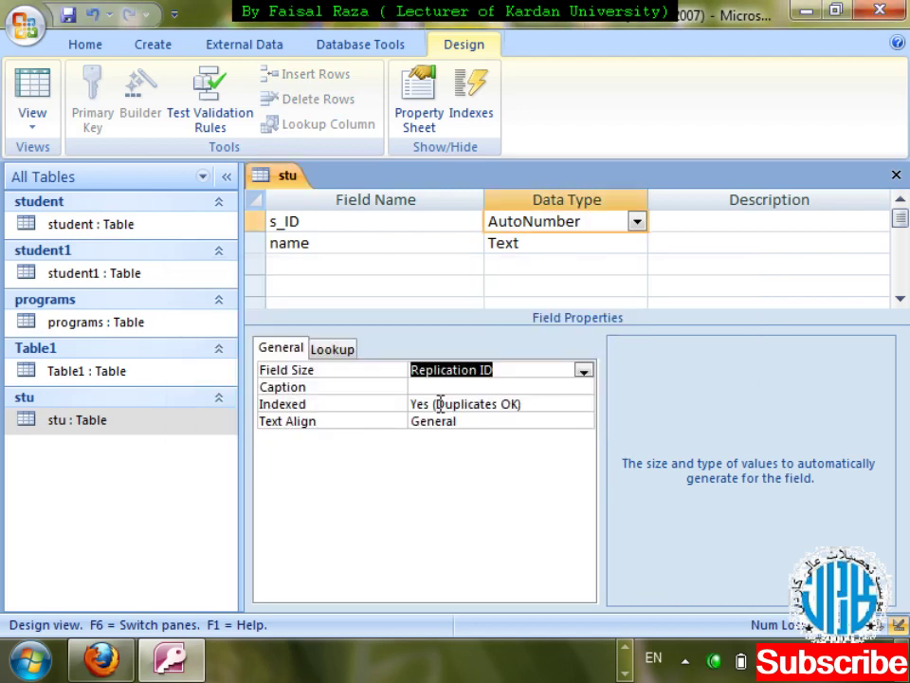
{"action": "key", "text": "ctrl+w"}
- Discard the design changes, reopen stu as a datasheet and widen the s_ID column
{"action": "left_click", "coordinate": [442, 392]}
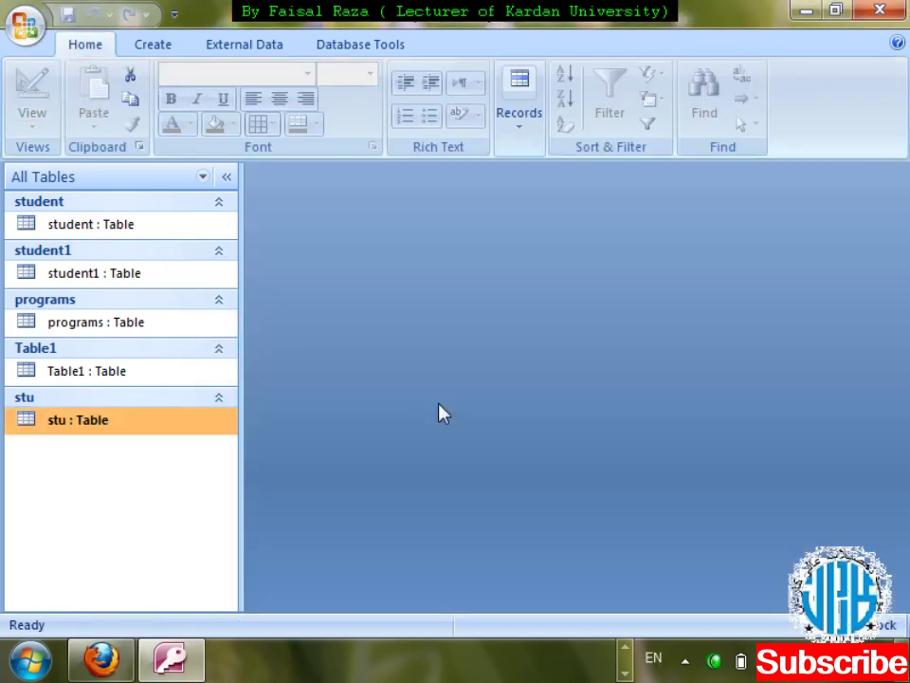
{"action": "key", "text": "Return"}
{"action": "left_click_drag", "start_coordinate": [375, 201], "coordinate": [587, 190]}
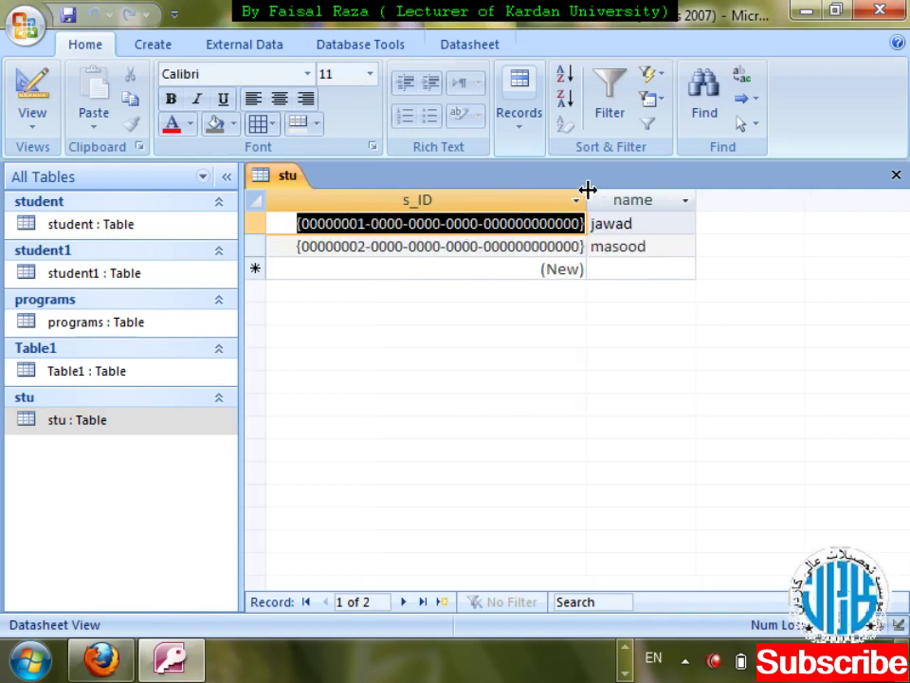
{"action": "key", "text": "Tab"}
{"action": "key", "text": "Tab"}
{"action": "key", "text": "Tab"}
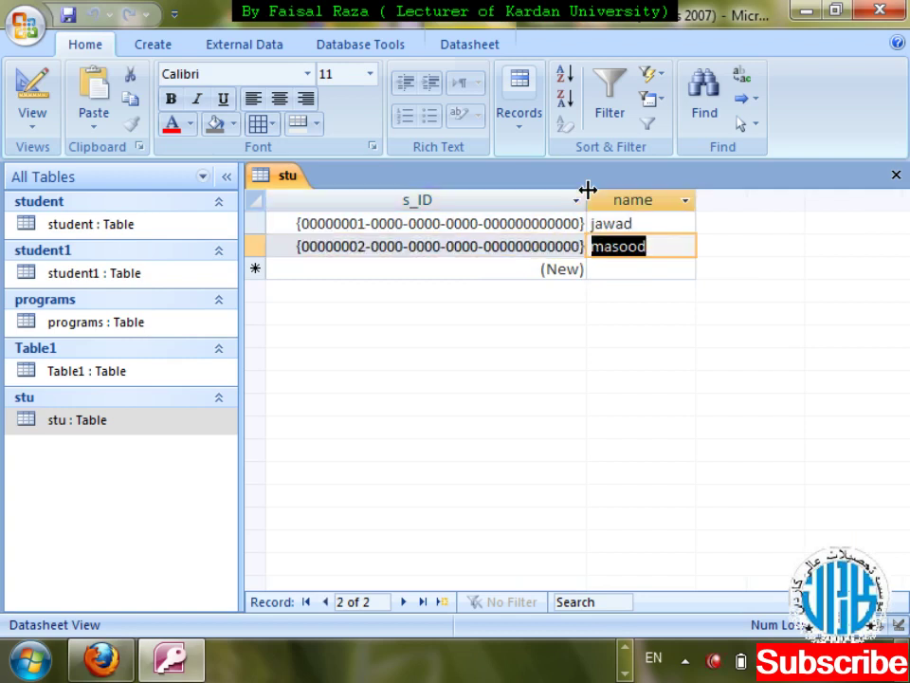
{"action": "key", "text": "Tab"}
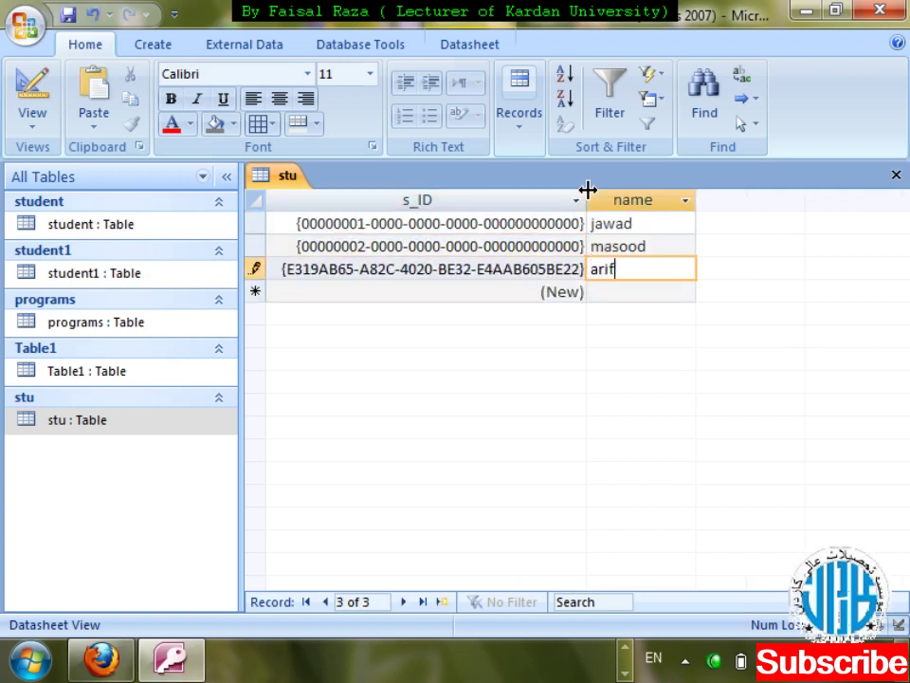
- Add three student names as new records, then close the datasheet saving its layout
{"action": "key", "text": "Tab"}
{"action": "key", "text": "Tab"}
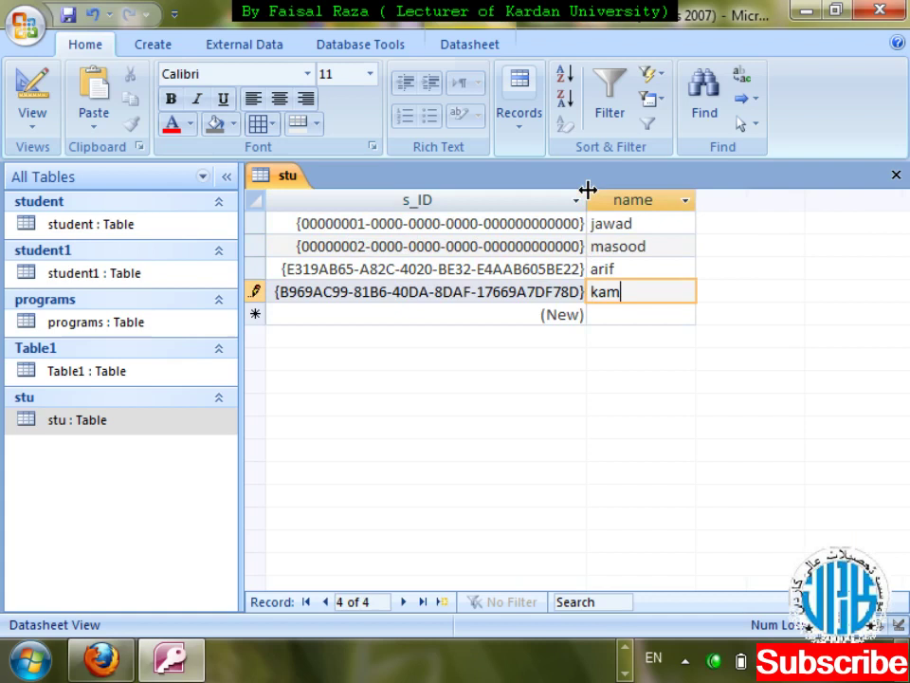
{"action": "key", "text": "Tab"}
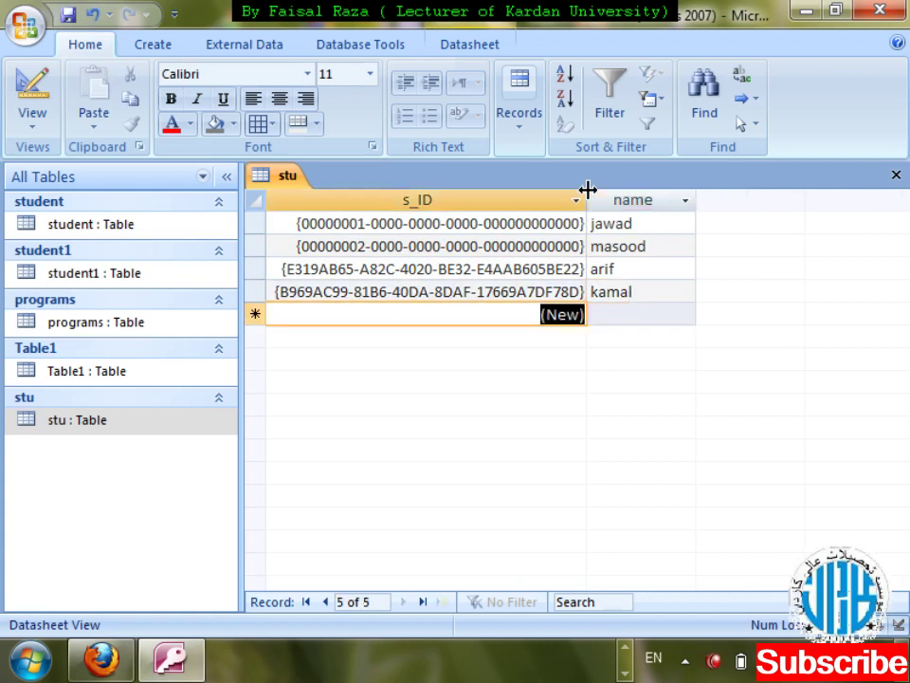
{"action": "key", "text": "Tab"}
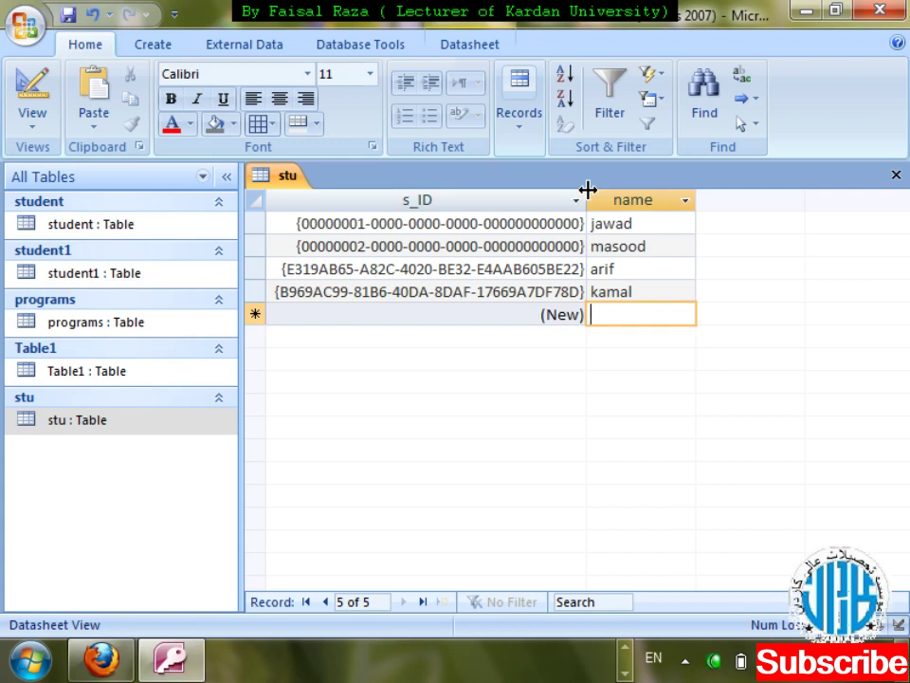
{"action": "key", "text": "Return"}
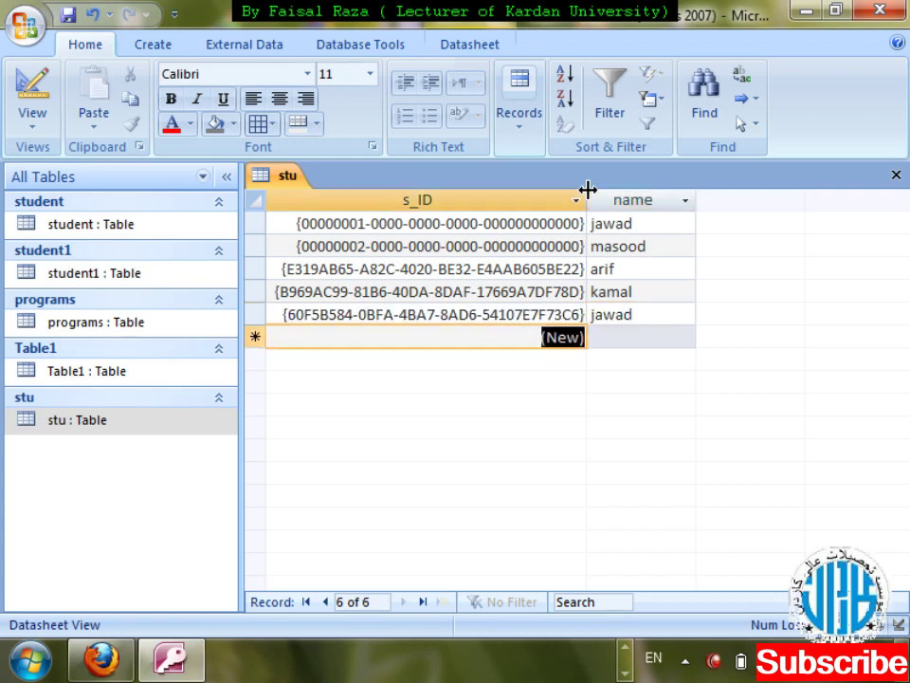
{"action": "key", "text": "ctrl+w"}
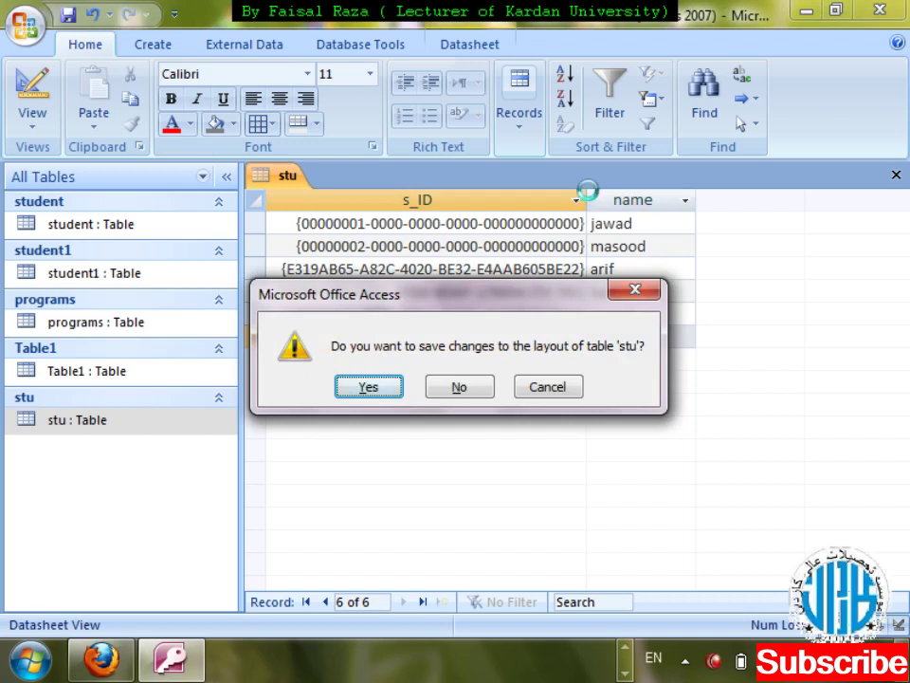
{"action": "key", "text": "Return"}
{"action": "key", "text": "shift+F10"}
{"action": "key", "text": "Down"}
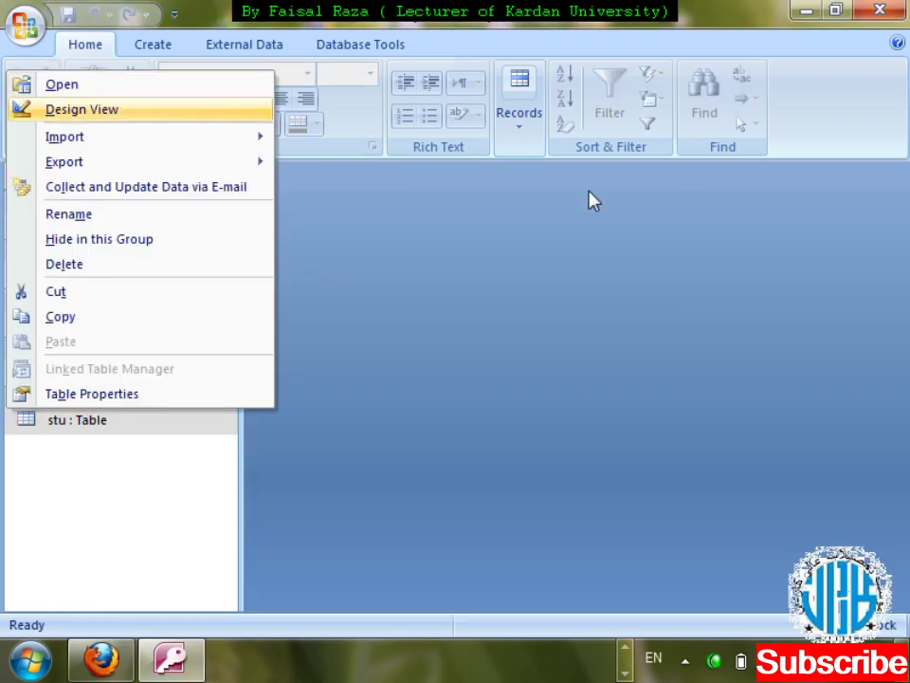
{"action": "key", "text": "Return"}
{"action": "left_click", "coordinate": [586, 221]}
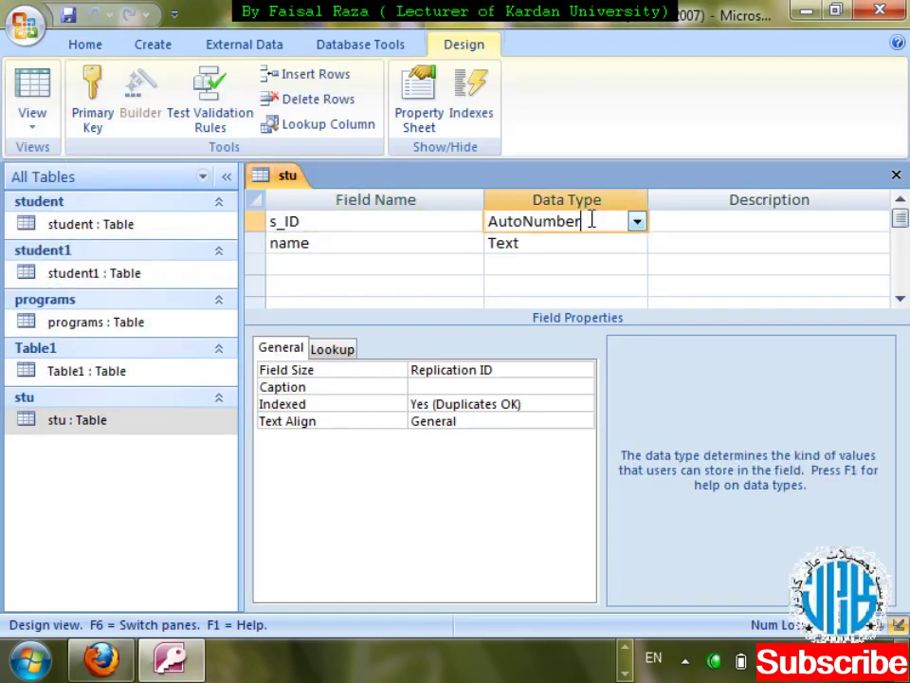
{"action": "left_click", "coordinate": [500, 369]}
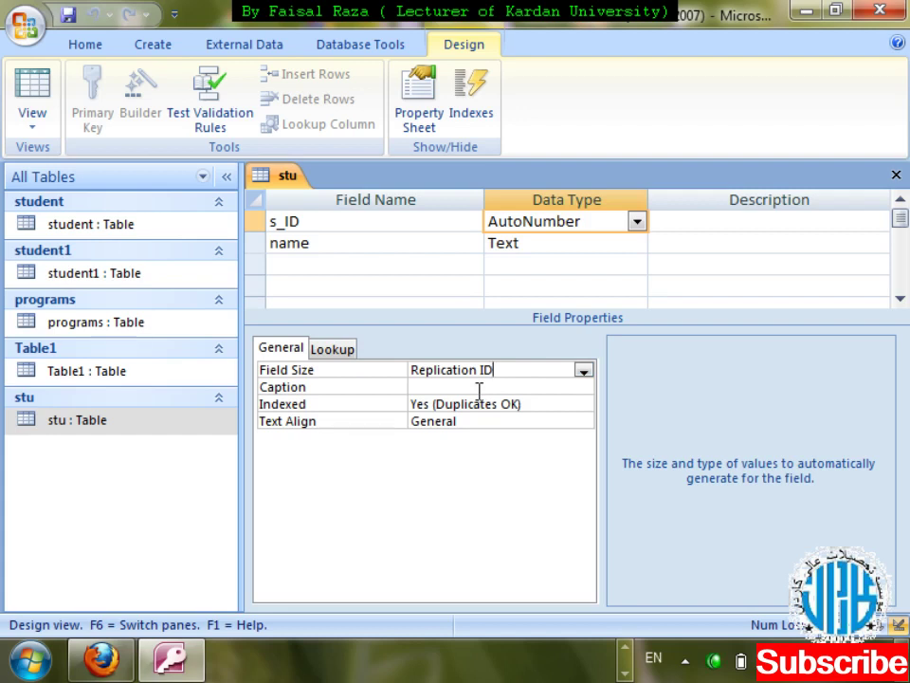
{"action": "left_click", "coordinate": [896, 175]}
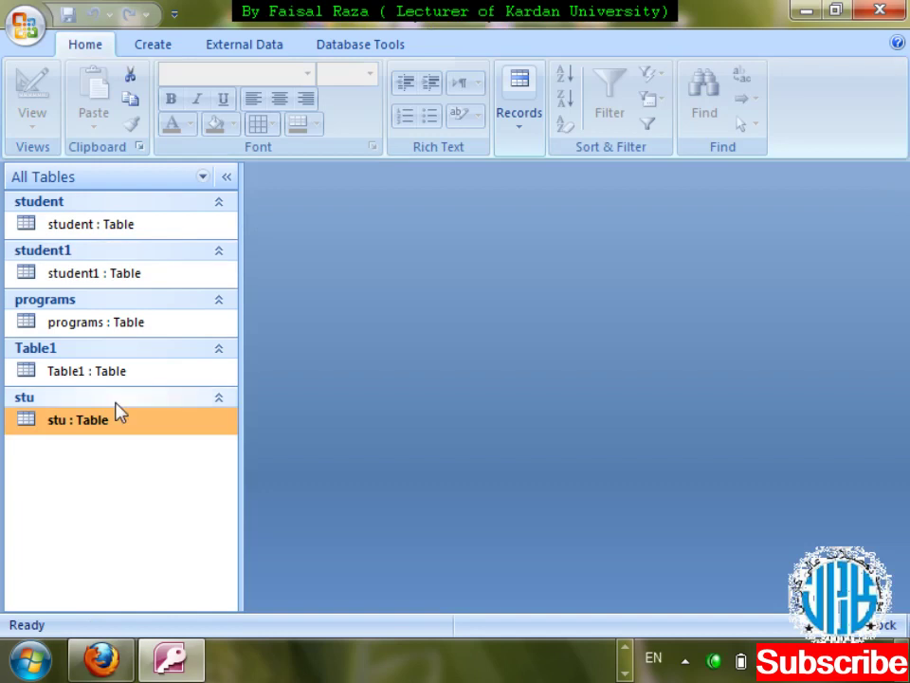
{"action": "left_click", "coordinate": [159, 43]}
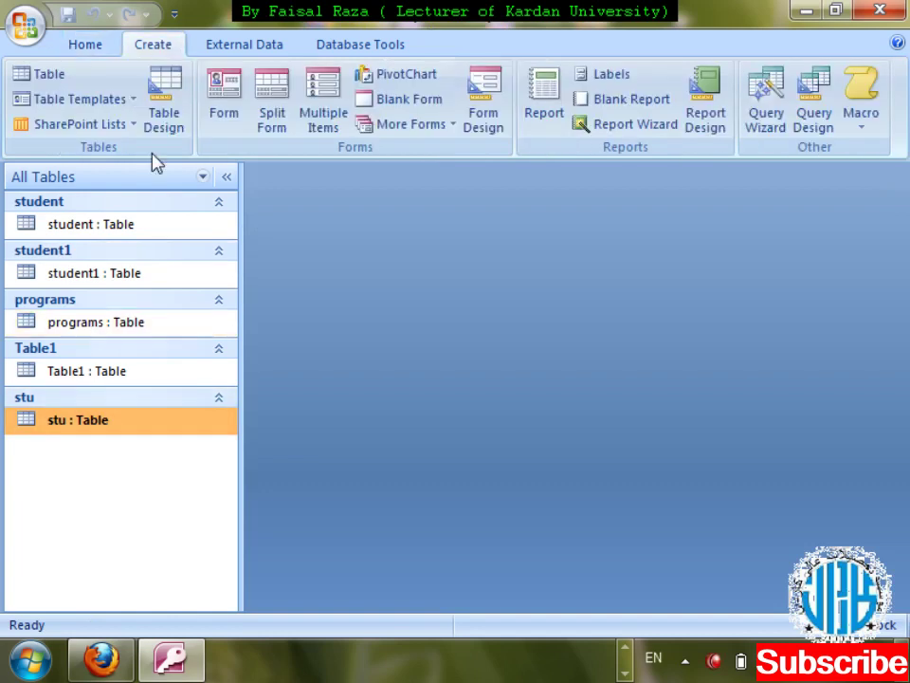
{"action": "left_click", "coordinate": [207, 126]}
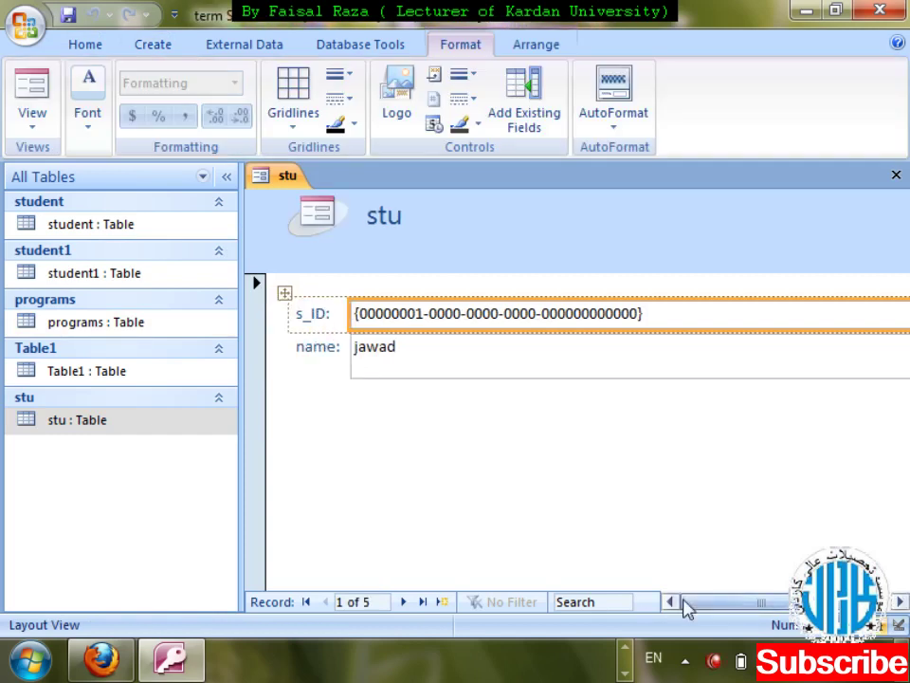
{"action": "key", "text": "ctrl+w"}
{"action": "key", "text": "Return"}
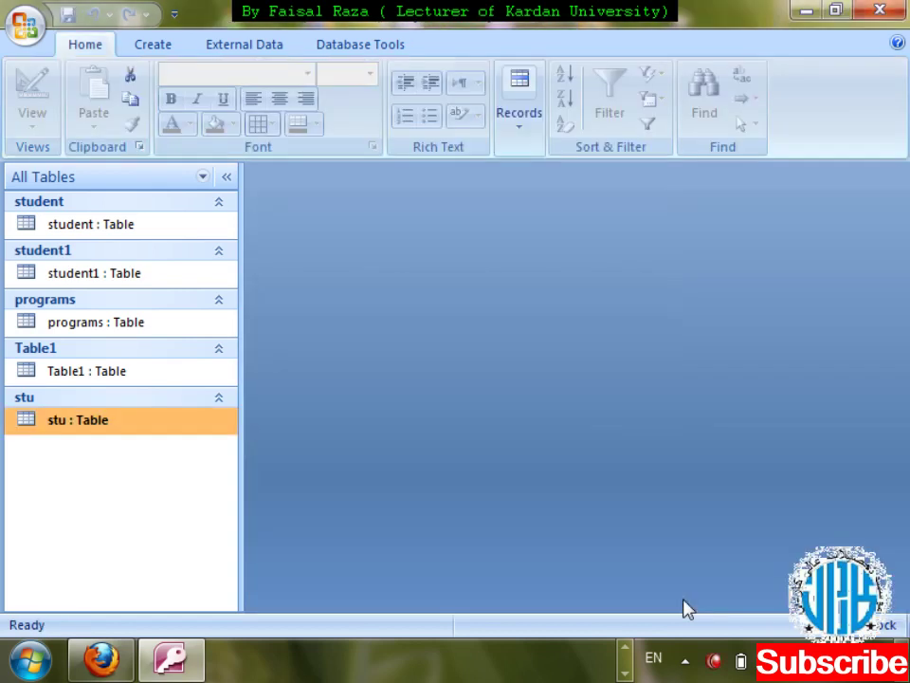
- Set the s_ID Caption to 'Registration' in stu's Design View and save the design
{"action": "right_click", "coordinate": [92, 428]}
{"action": "key", "text": "Down"}
{"action": "key", "text": "Return"}
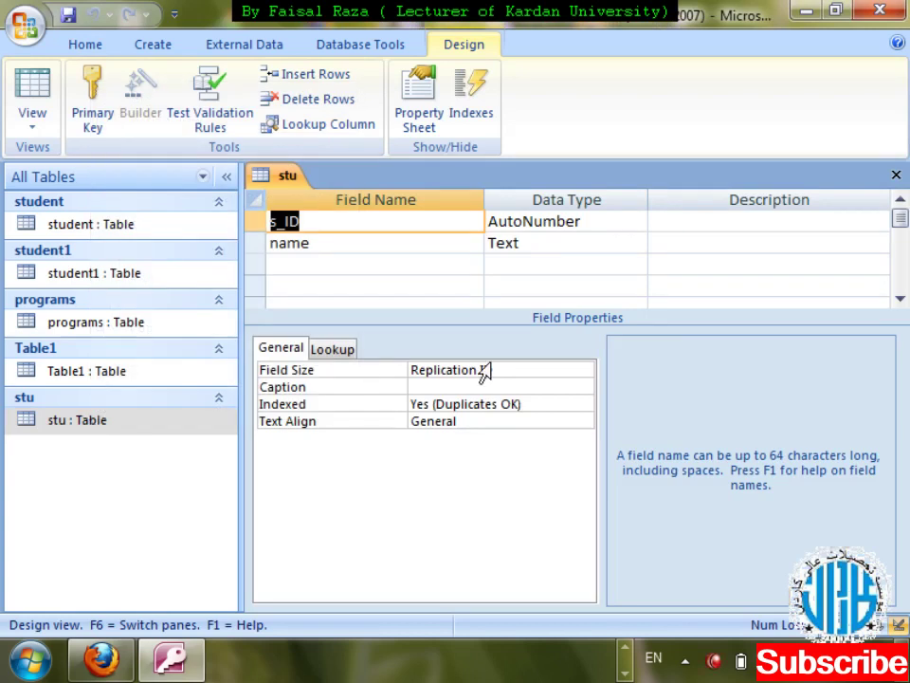
{"action": "left_click", "coordinate": [423, 387]}
{"action": "type", "text": "Registt"}
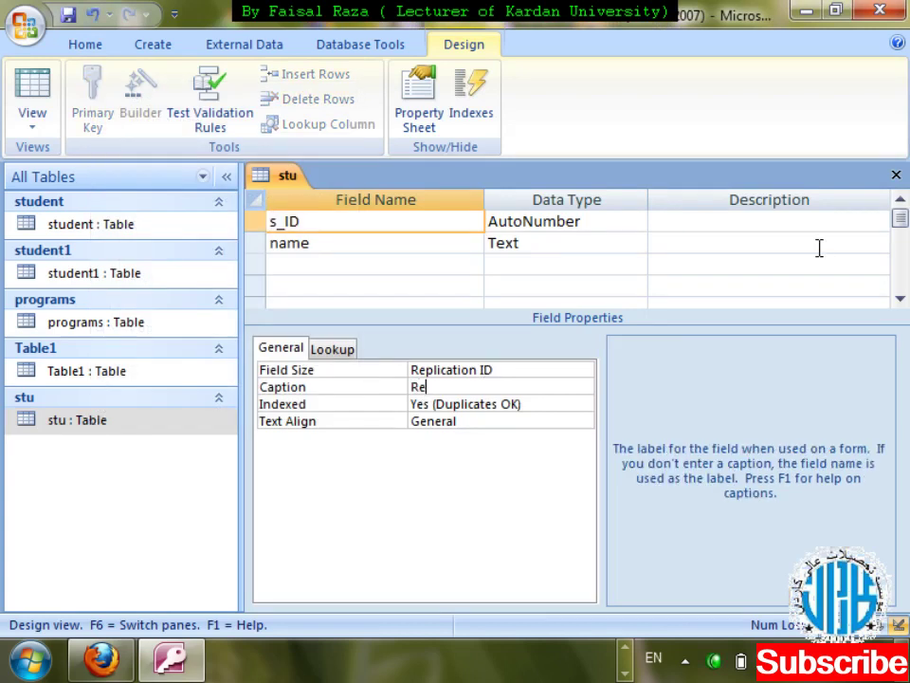
{"action": "key", "text": "BackSpace"}
{"action": "type", "text": "ration"}
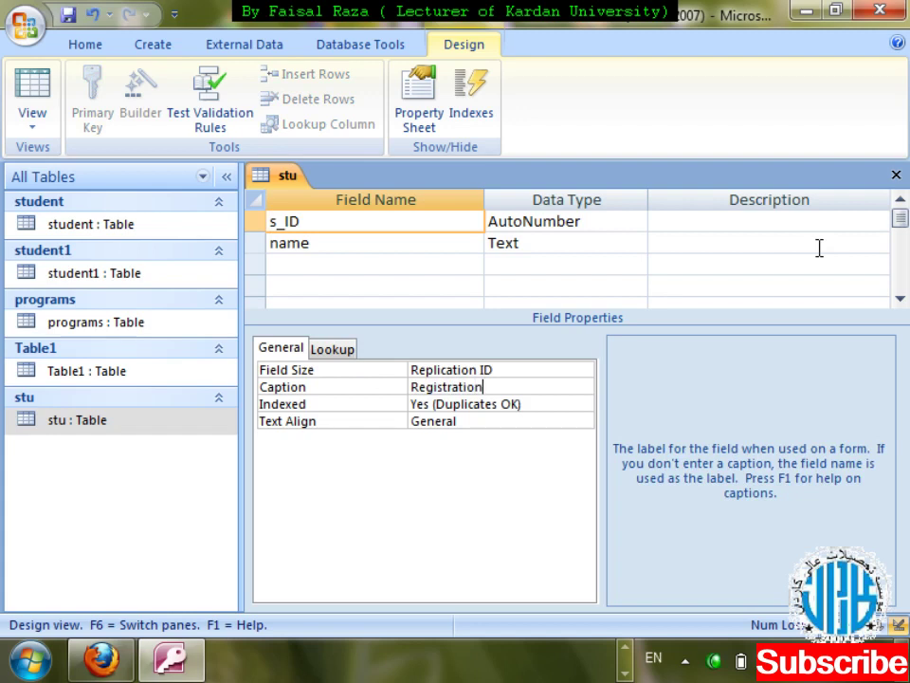
{"action": "key", "text": "ctrl+w"}
{"action": "key", "text": "Return"}
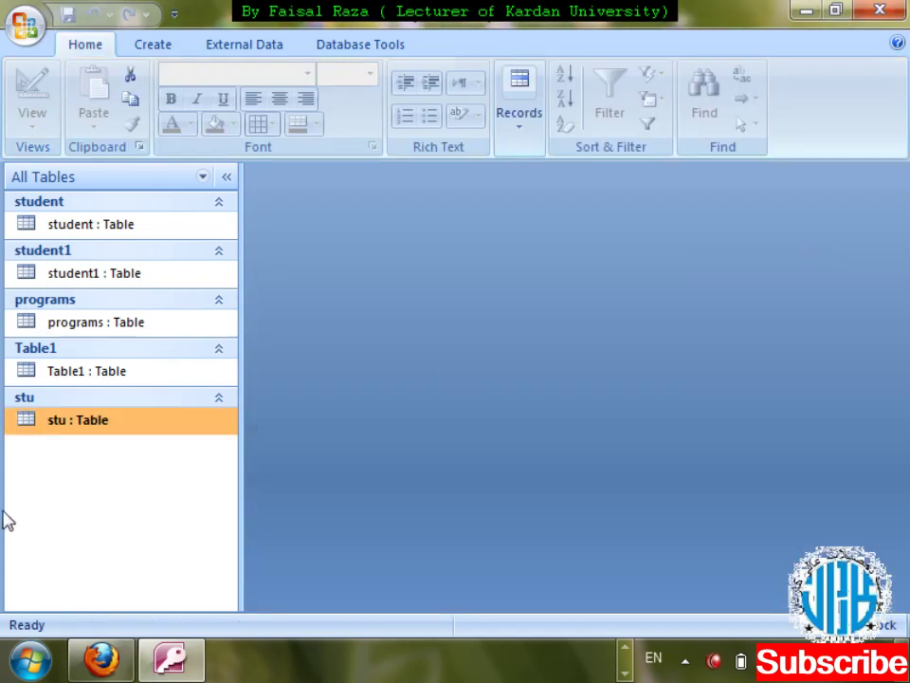
{"action": "left_click", "coordinate": [162, 44]}
{"action": "left_click", "coordinate": [217, 110]}
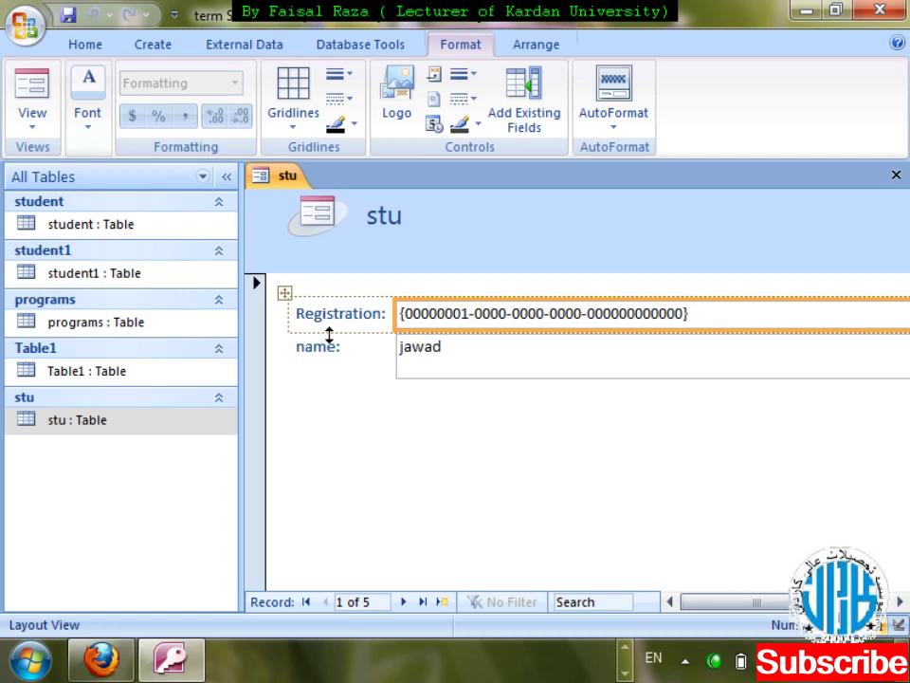
{"action": "key", "text": "ctrl+w"}
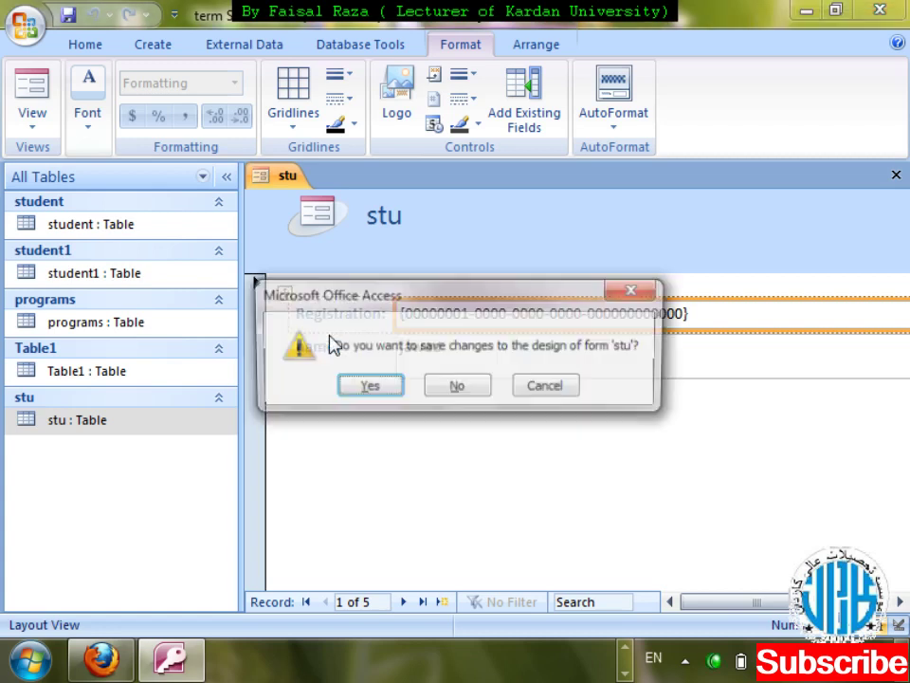
{"action": "key", "text": "Tab"}
{"action": "key", "text": "Return"}
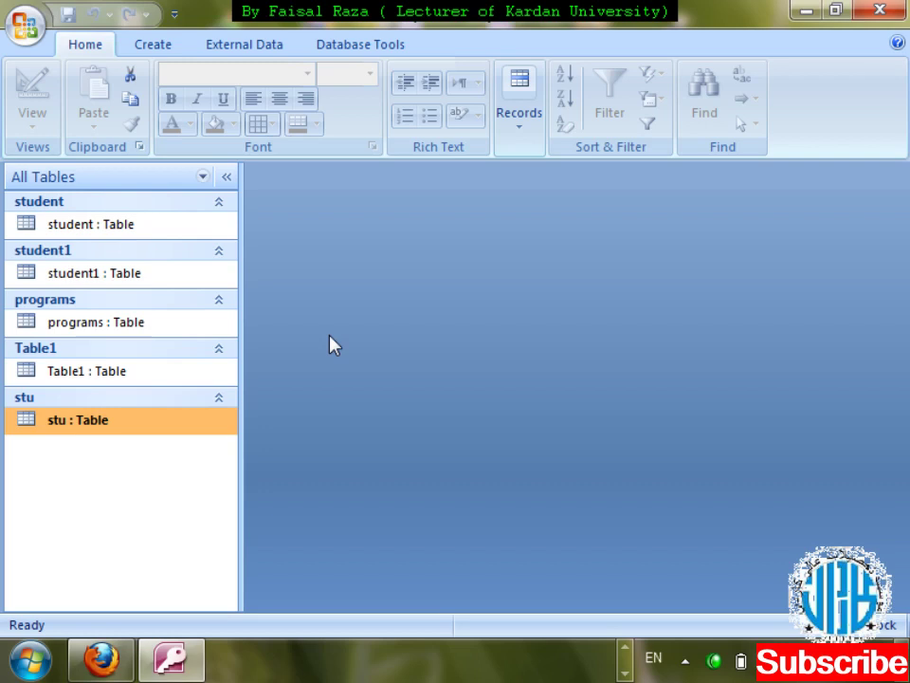
- Open stu in Design View and select the s_ID Data Type cell
{"action": "right_click", "coordinate": [158, 429]}
{"action": "key", "text": "Down"}
{"action": "key", "text": "Down"}
{"action": "key", "text": "Return"}
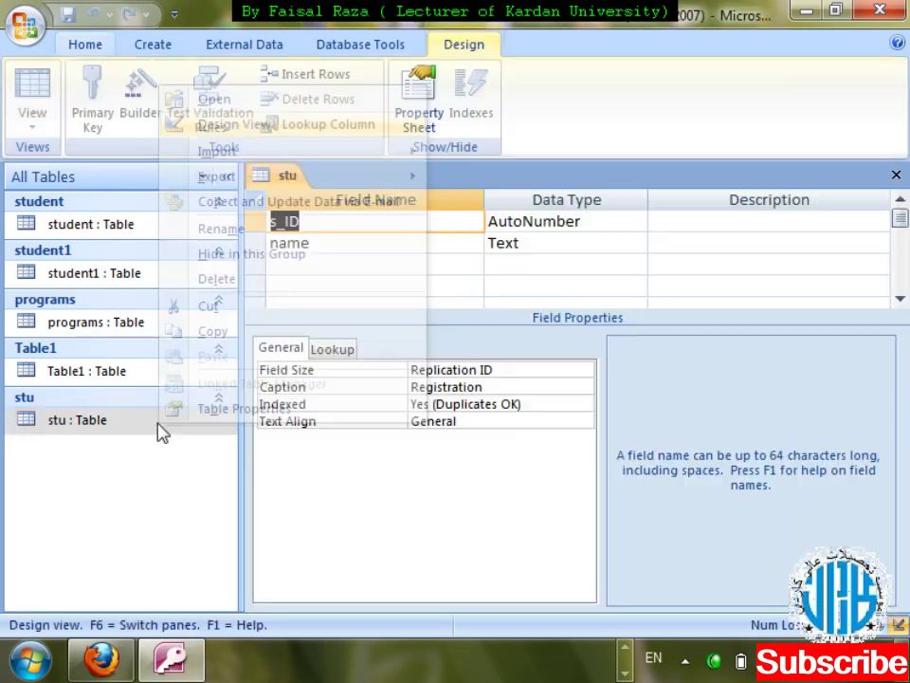
{"action": "left_click", "coordinate": [628, 217]}
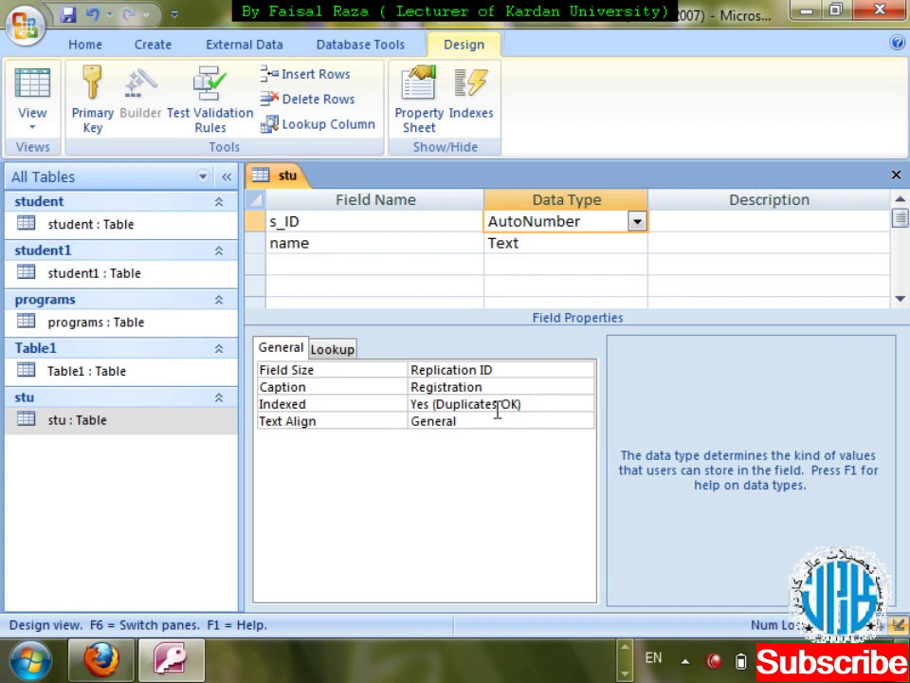
- Begin a third field row and rename the name field to f_name
{"action": "left_click", "coordinate": [364, 261]}
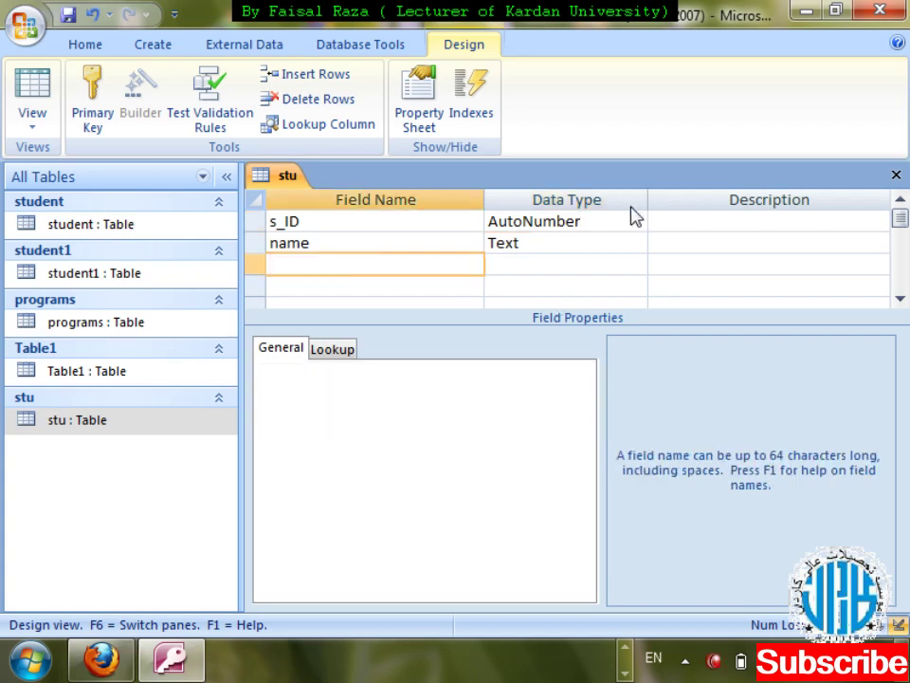
{"action": "type", "text": "lasty"}
{"action": "key", "text": "BackSpace"}
{"action": "key", "text": "BackSpace"}
{"action": "key", "text": "BackSpace"}
{"action": "left_click", "coordinate": [402, 245]}
{"action": "key", "text": "shift+Tab"}
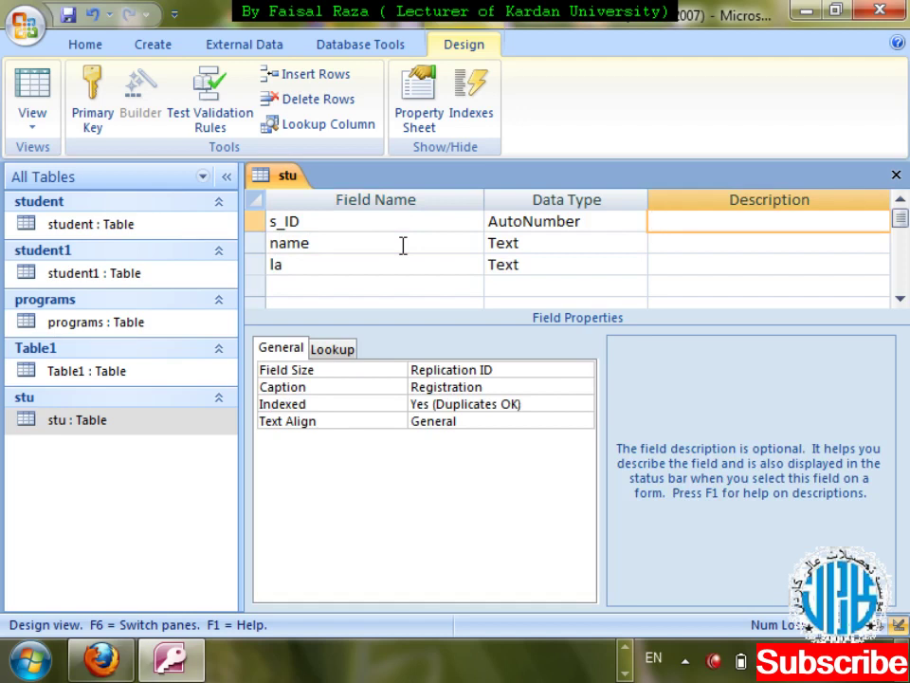
{"action": "left_click", "coordinate": [402, 245]}
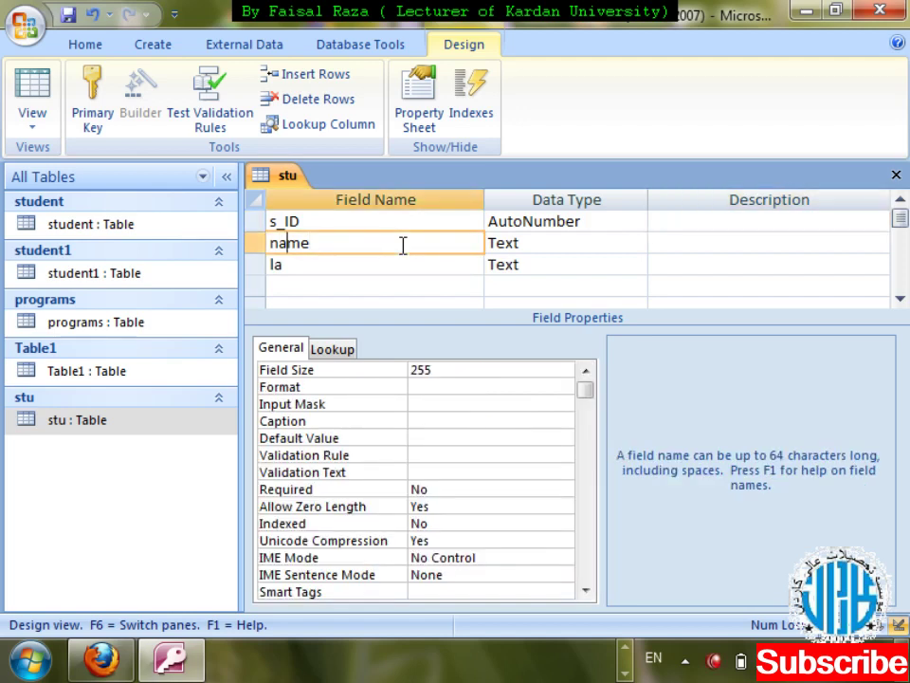
{"action": "key", "text": "shift+Tab"}
{"action": "type", "text": "f"}
{"action": "key", "text": "BackSpace"}
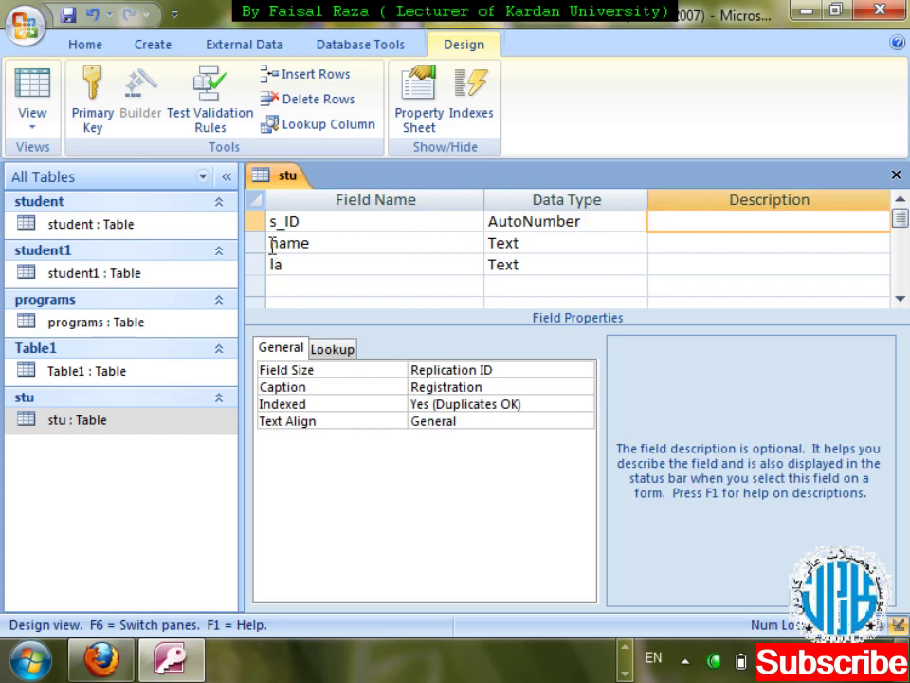
{"action": "left_click", "coordinate": [274, 244]}
{"action": "type", "text": "f_"}
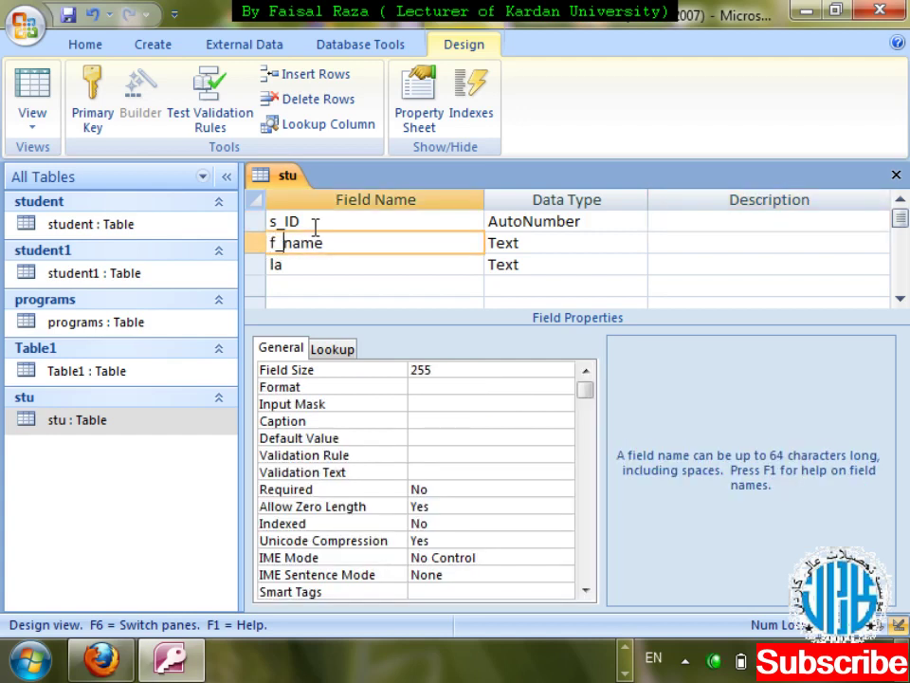
- Finish the third field as l_name with Text data type
{"action": "left_click", "coordinate": [300, 265]}
{"action": "key", "text": "BackSpace"}
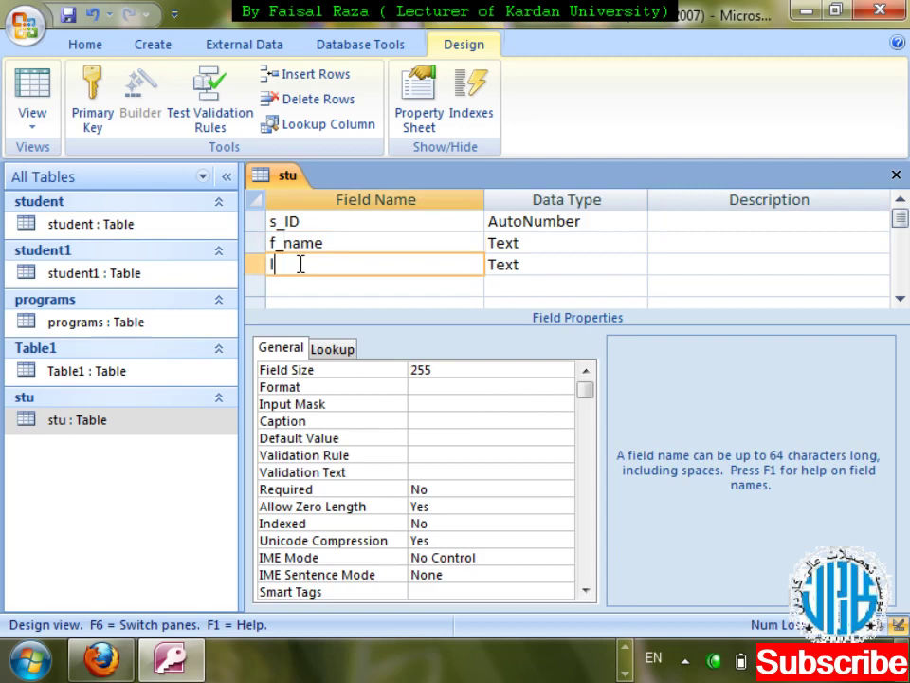
{"action": "type", "text": "_name"}
{"action": "key", "text": "Tab"}
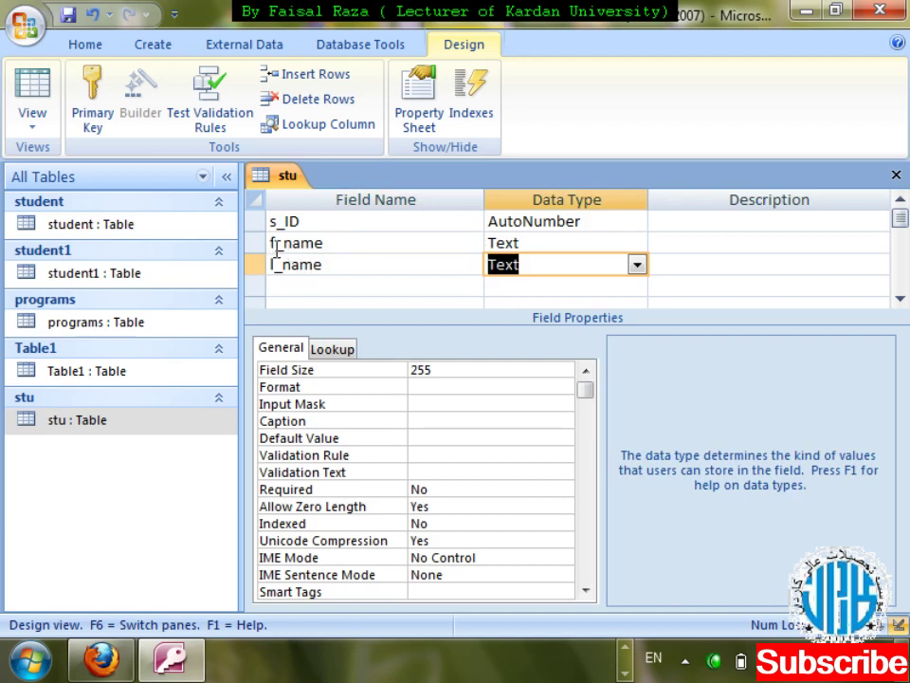
{"action": "left_click", "coordinate": [592, 246]}
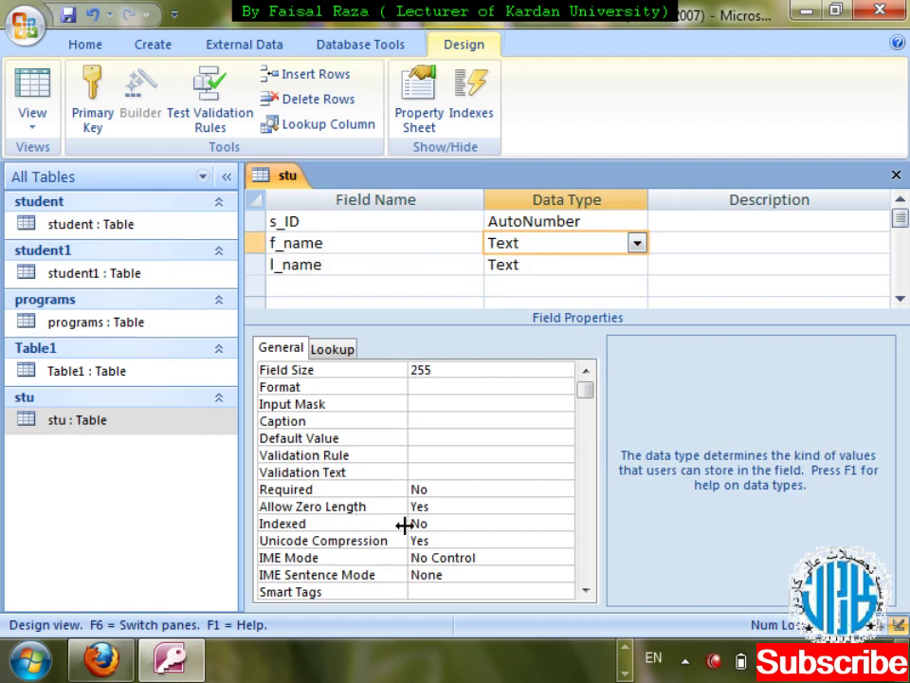
{"action": "left_click", "coordinate": [326, 267]}
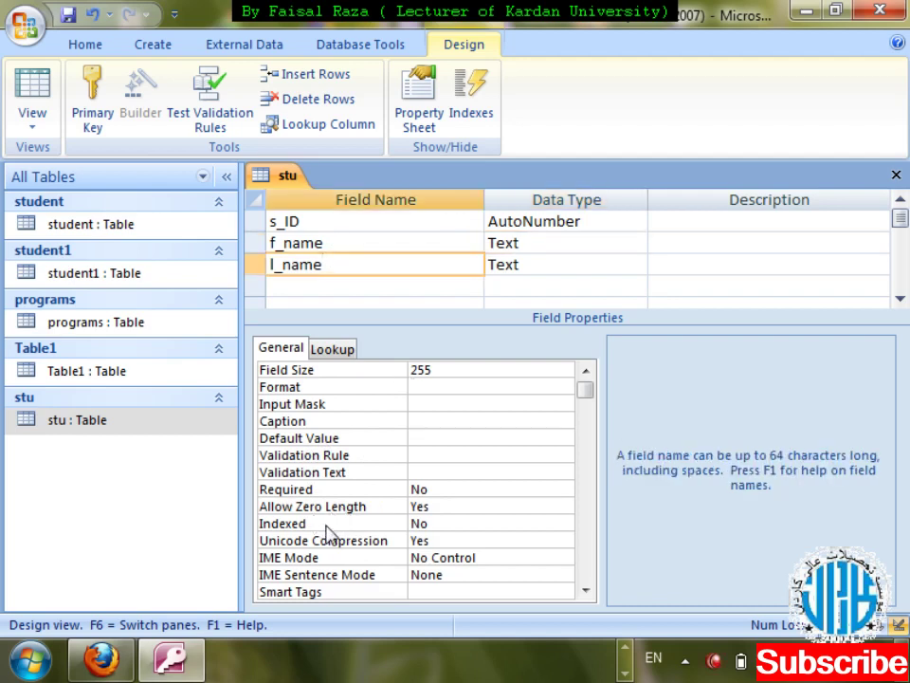
- Index l_name as Yes (Duplicates OK), then save the stu design and open its records
{"action": "left_click", "coordinate": [565, 526]}
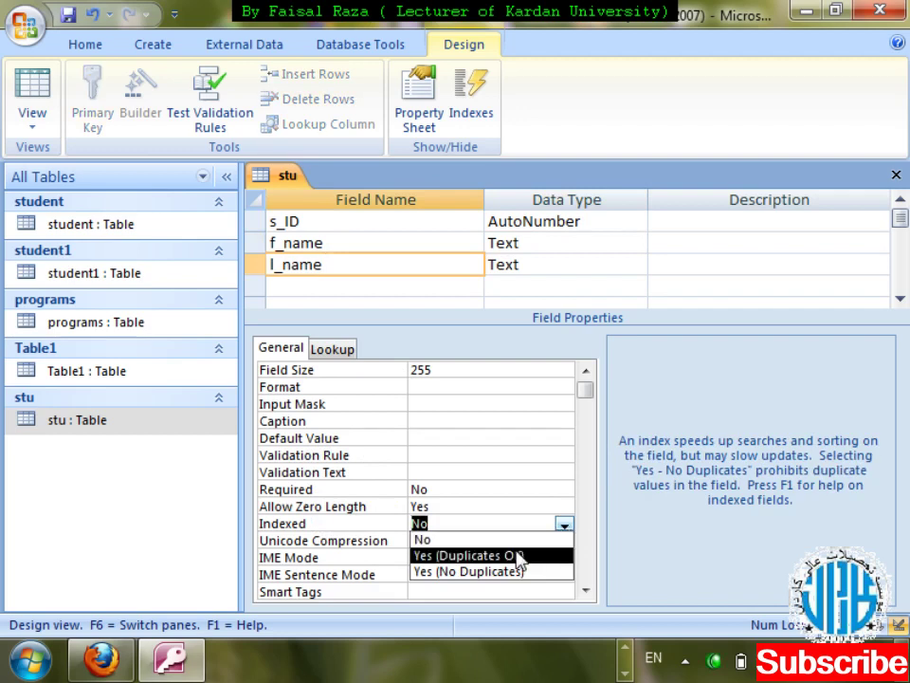
{"action": "left_click", "coordinate": [548, 558]}
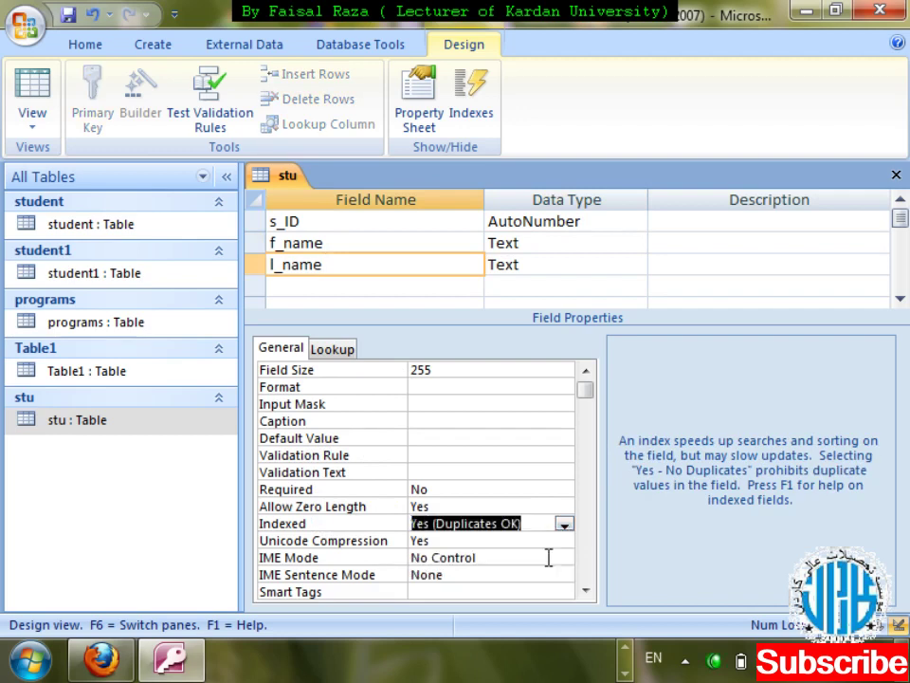
{"action": "key", "text": "ctrl+w"}
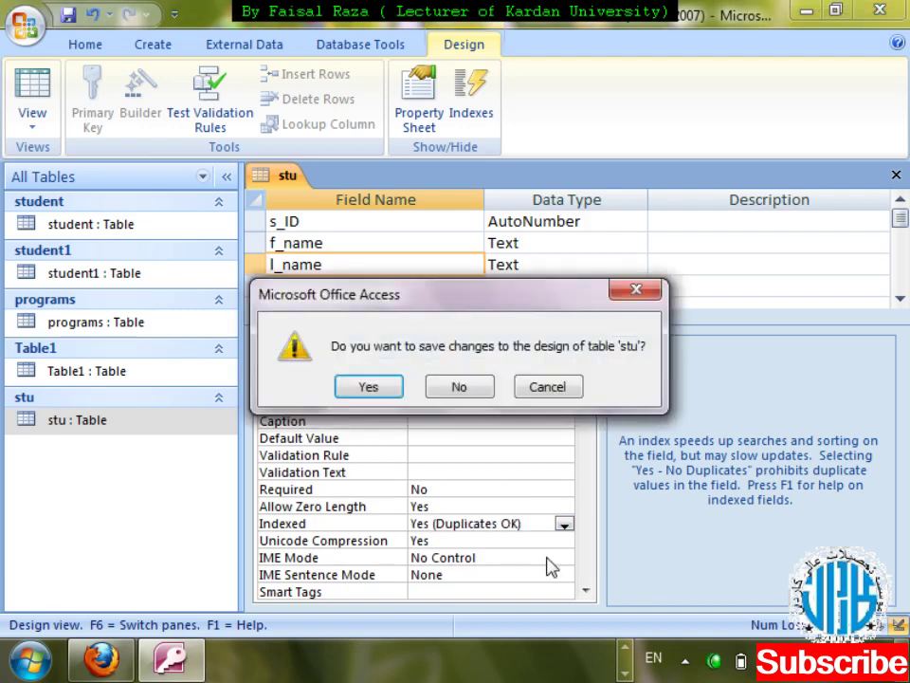
{"action": "key", "text": "Return"}
{"action": "key", "text": "Return"}
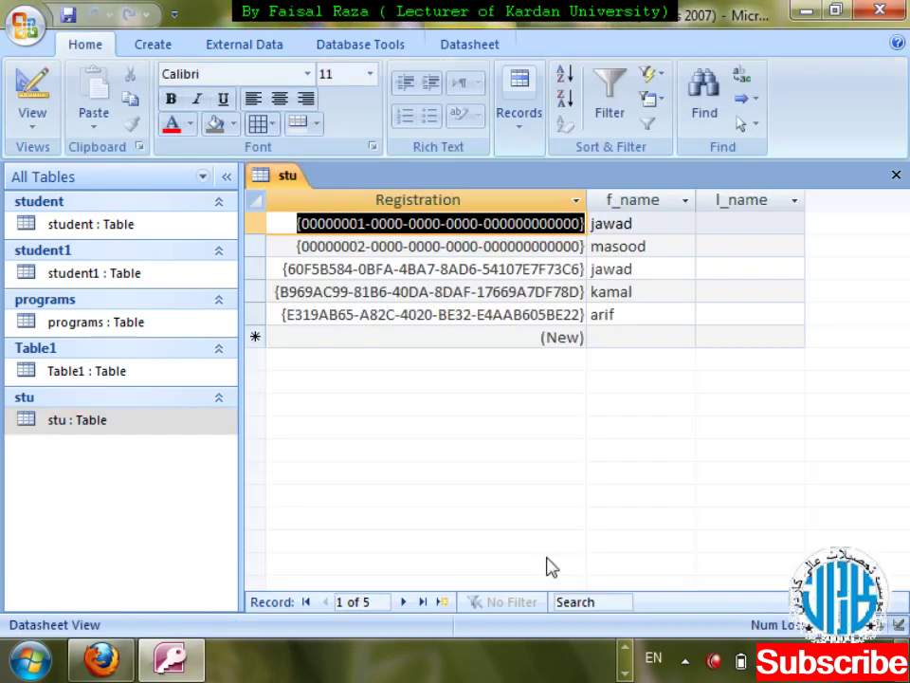
- Enter last names for records 1 to 3 in the l_name column
{"action": "key", "text": "Tab"}
{"action": "key", "text": "Tab"}
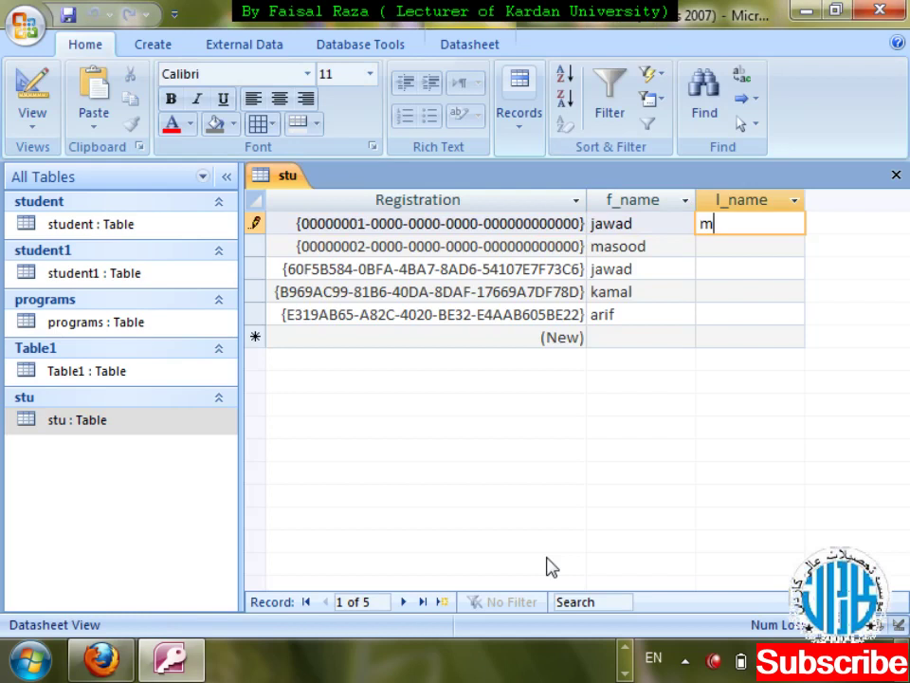
{"action": "key", "text": "Down"}
{"action": "key", "text": "Down"}
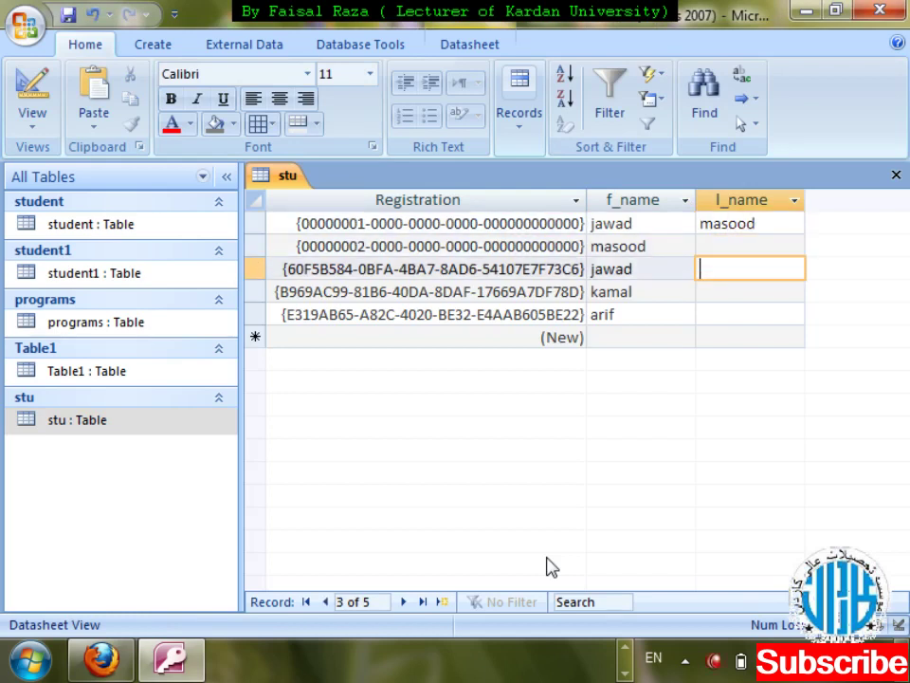
{"action": "key", "text": "Up"}
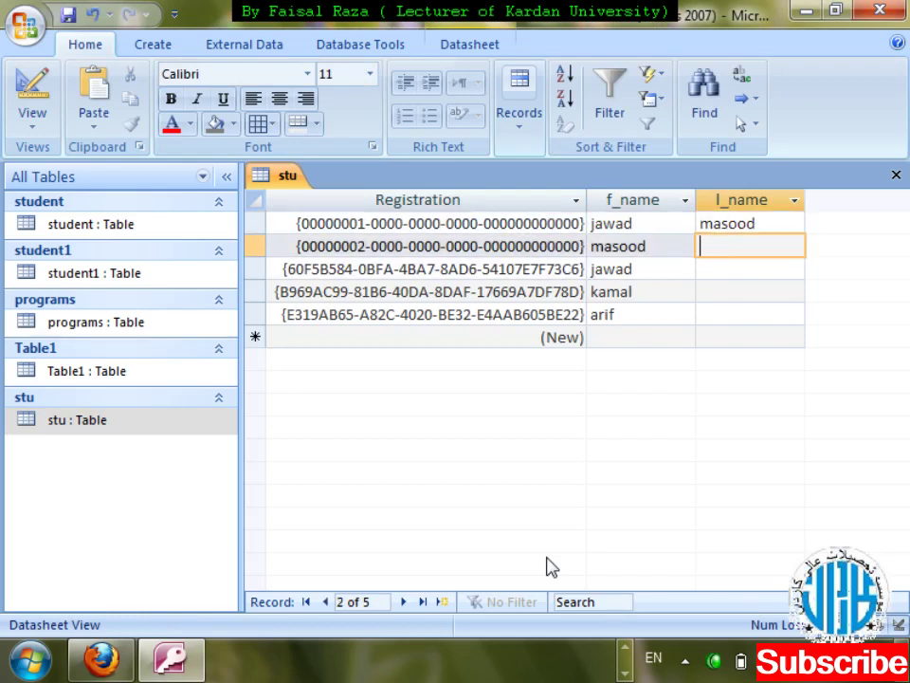
{"action": "key", "text": "Down"}
{"action": "key", "text": "BackSpace"}
{"action": "key", "text": "BackSpace"}
{"action": "key", "text": "BackSpace"}
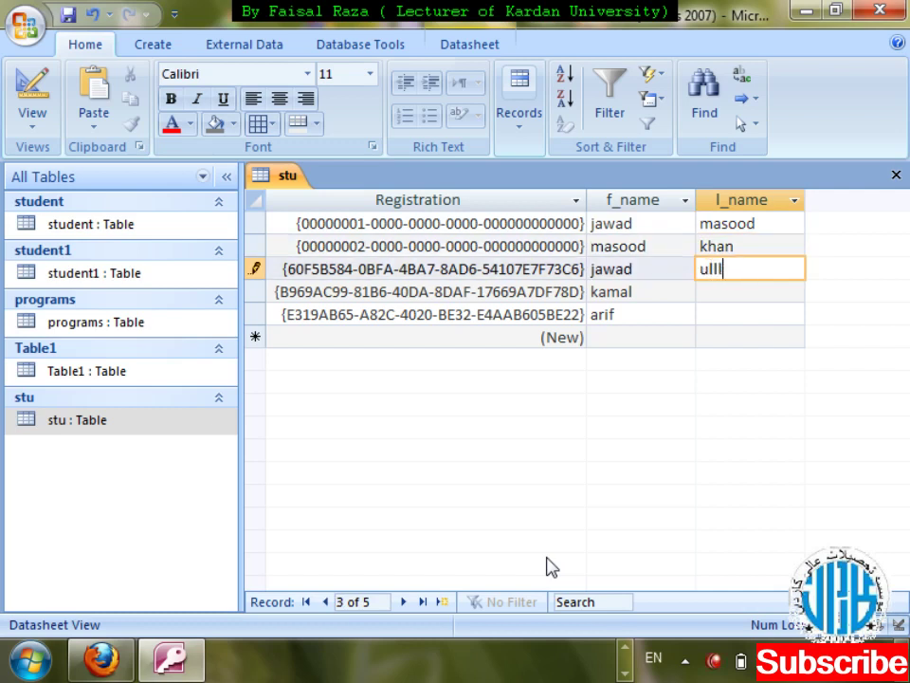
- Enter last names for records 4 and 5, then close the datasheet
{"action": "key", "text": "Down"}
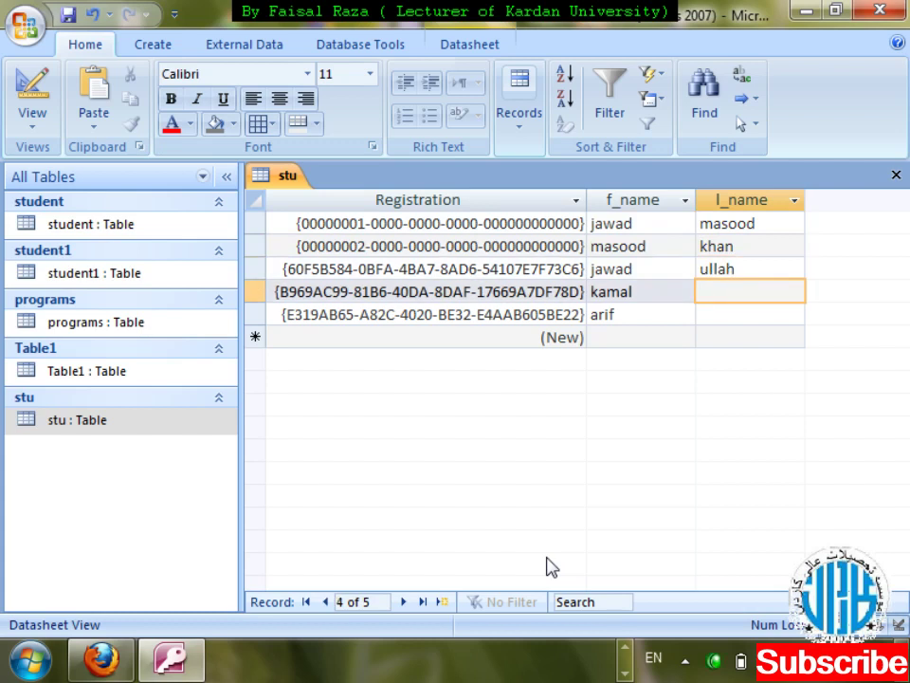
{"action": "key", "text": "Down"}
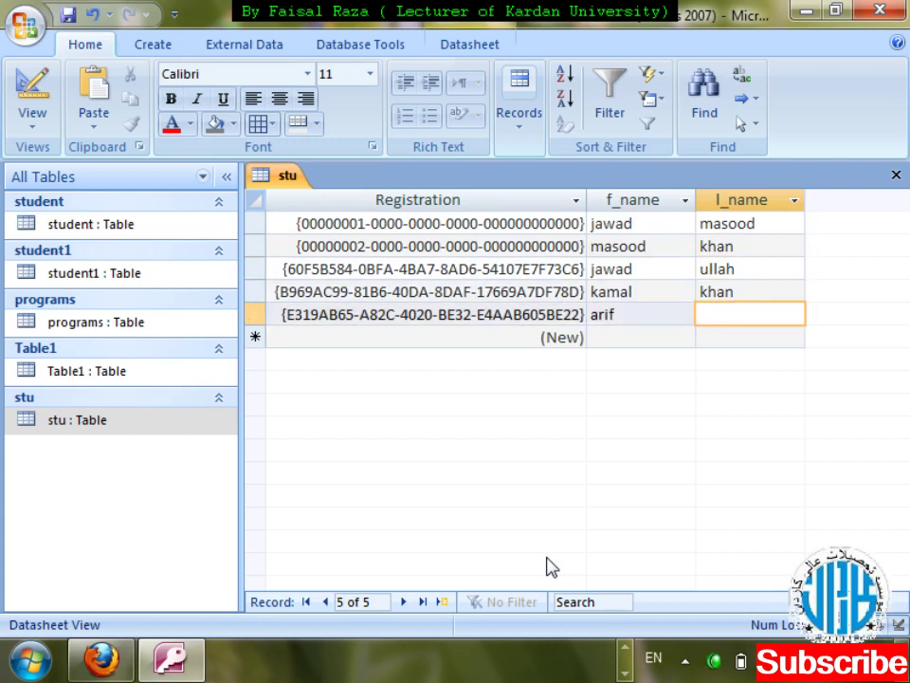
{"action": "type", "text": "jawabar"}
{"action": "key", "text": "BackSpace"}
{"action": "key", "text": "BackSpace"}
{"action": "key", "text": "BackSpace"}
{"action": "key", "text": "BackSpace"}
{"action": "key", "text": "BackSpace"}
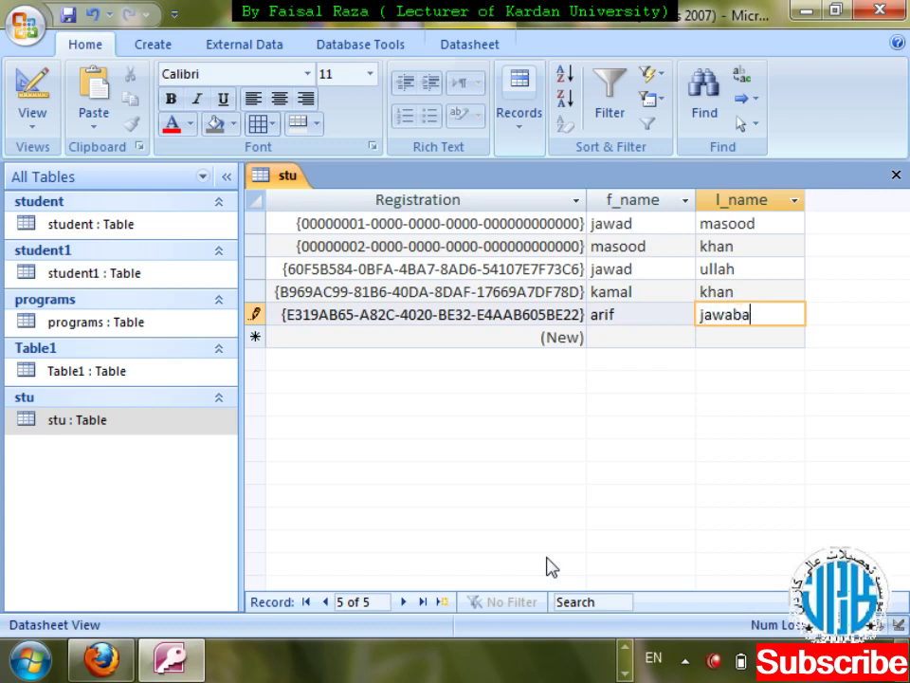
{"action": "type", "text": "bar"}
{"action": "key", "text": "ctrl+w"}
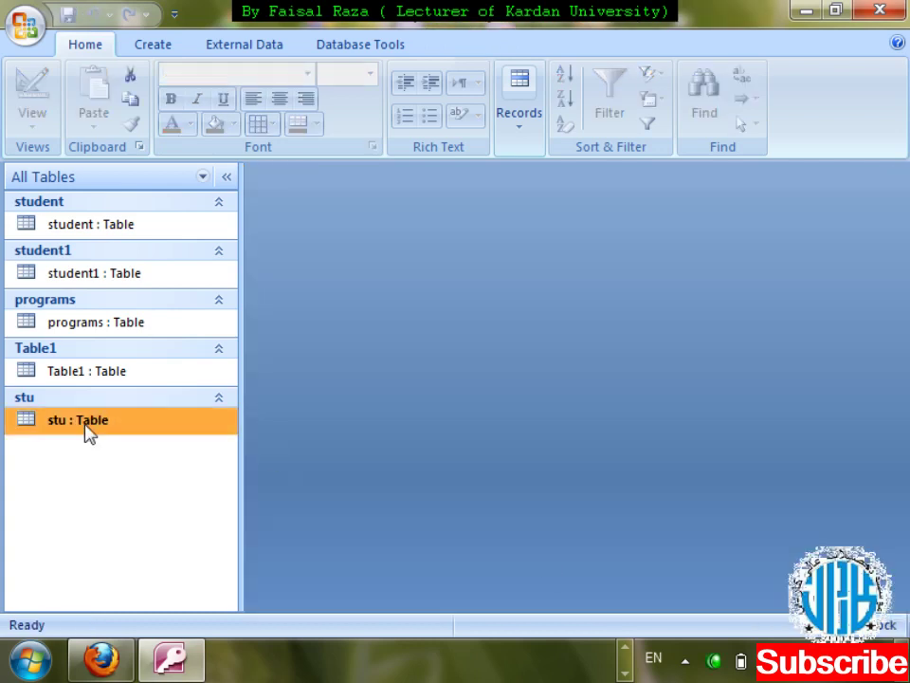
- Reopen stu in Design View and inspect s_ID's Indexed setting and l_name's data type
{"action": "right_click", "coordinate": [87, 430]}
{"action": "key", "text": "Down"}
{"action": "key", "text": "Down"}
{"action": "key", "text": "Return"}
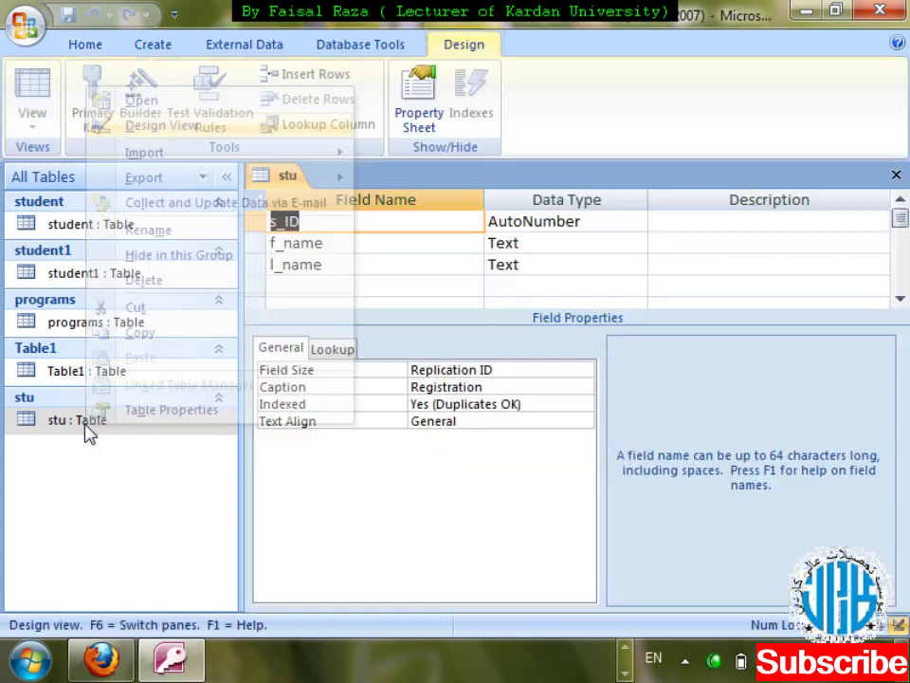
{"action": "left_click", "coordinate": [439, 405]}
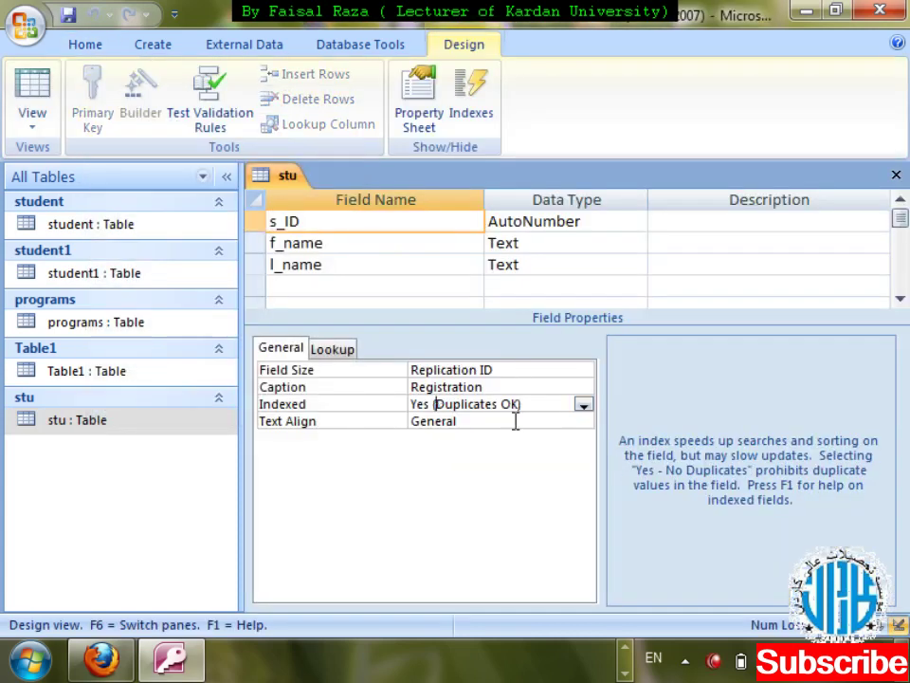
{"action": "left_click", "coordinate": [545, 264]}
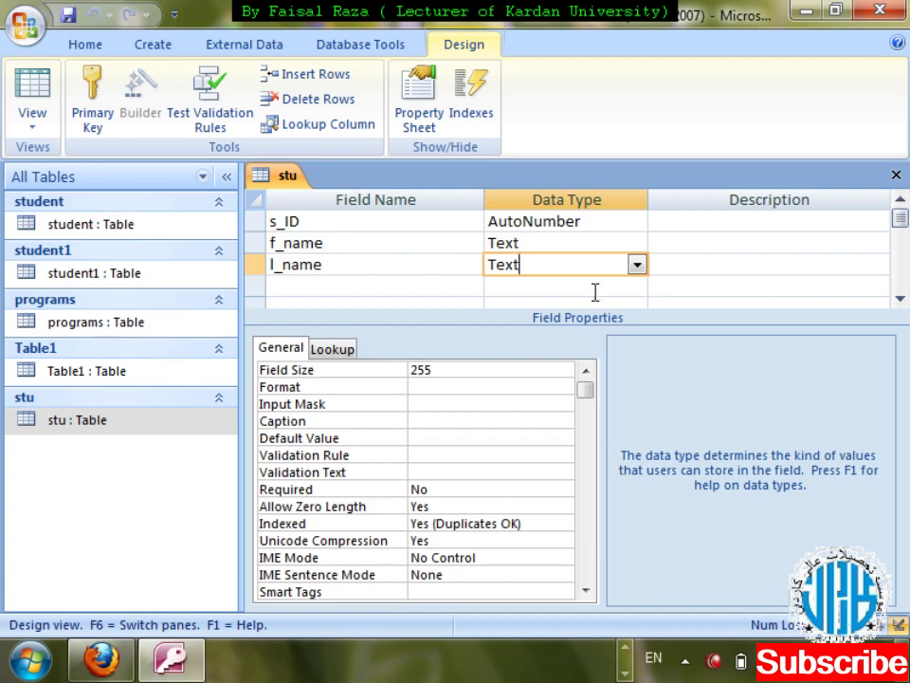
- Set f_name's Indexed property to Yes (No Duplicates), try saving, and dismiss the resulting errors
{"action": "left_click", "coordinate": [526, 242]}
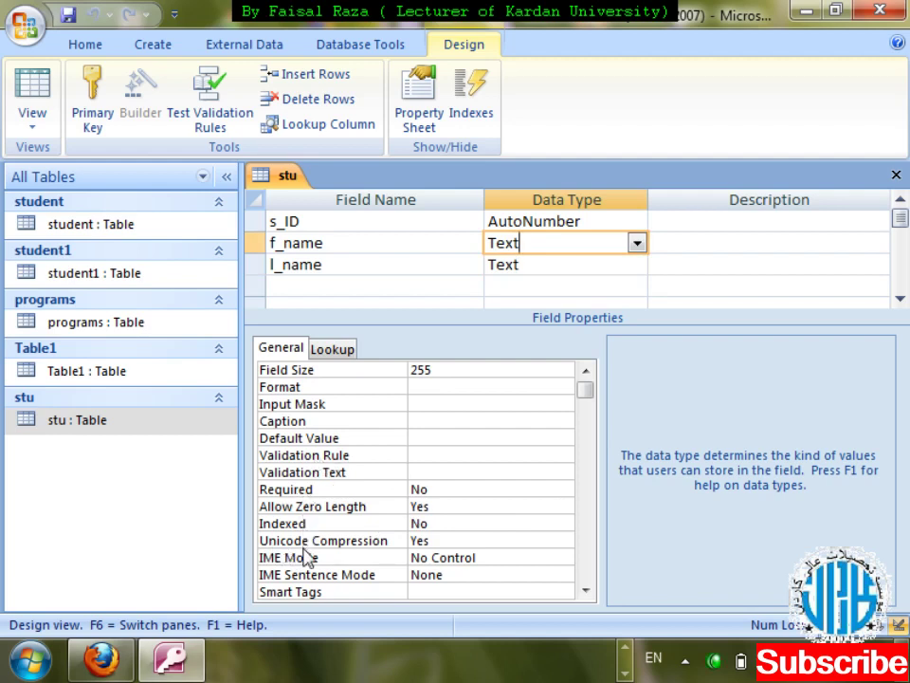
{"action": "left_click", "coordinate": [531, 523]}
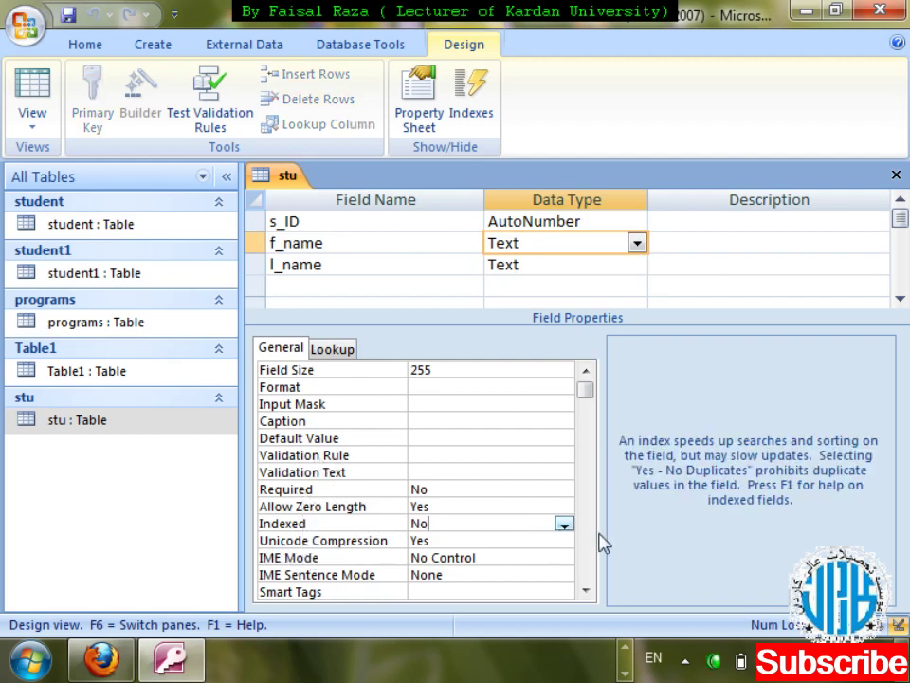
{"action": "left_click", "coordinate": [564, 524]}
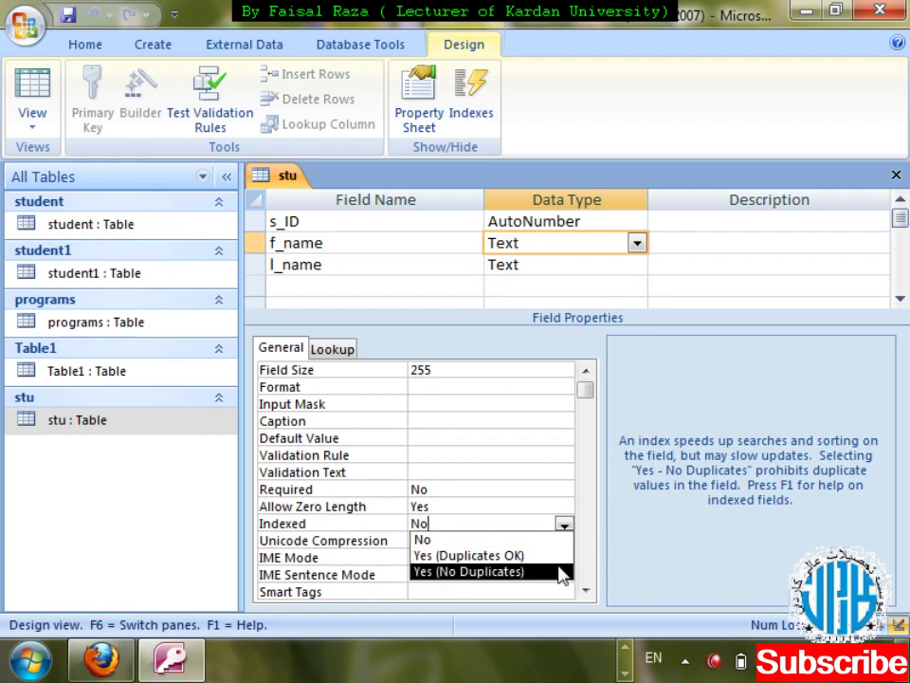
{"action": "left_click", "coordinate": [559, 570]}
{"action": "key", "text": "ctrl+w"}
{"action": "key", "text": "Return"}
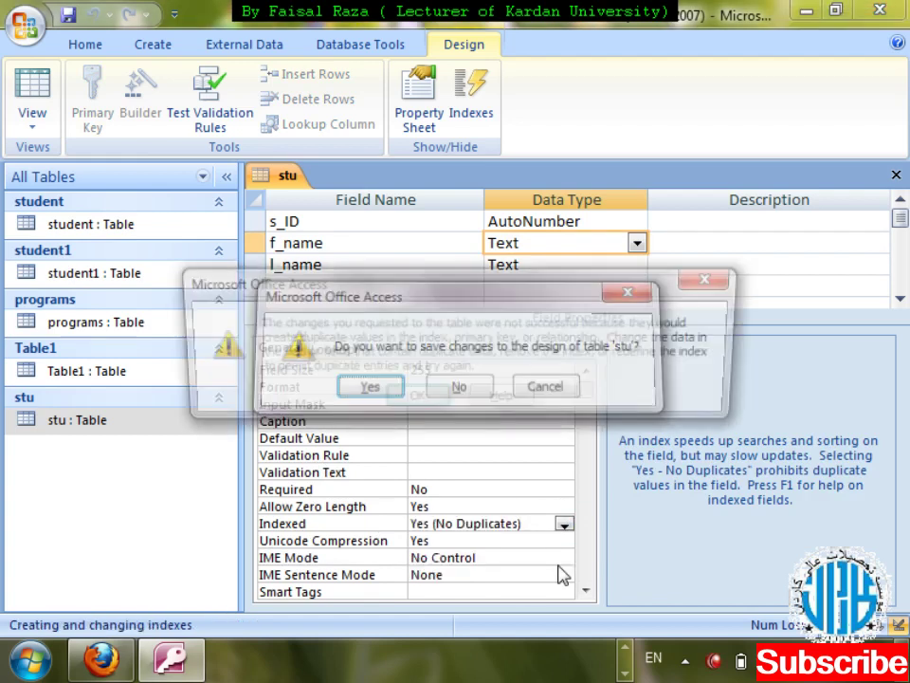
{"action": "key", "text": "Return"}
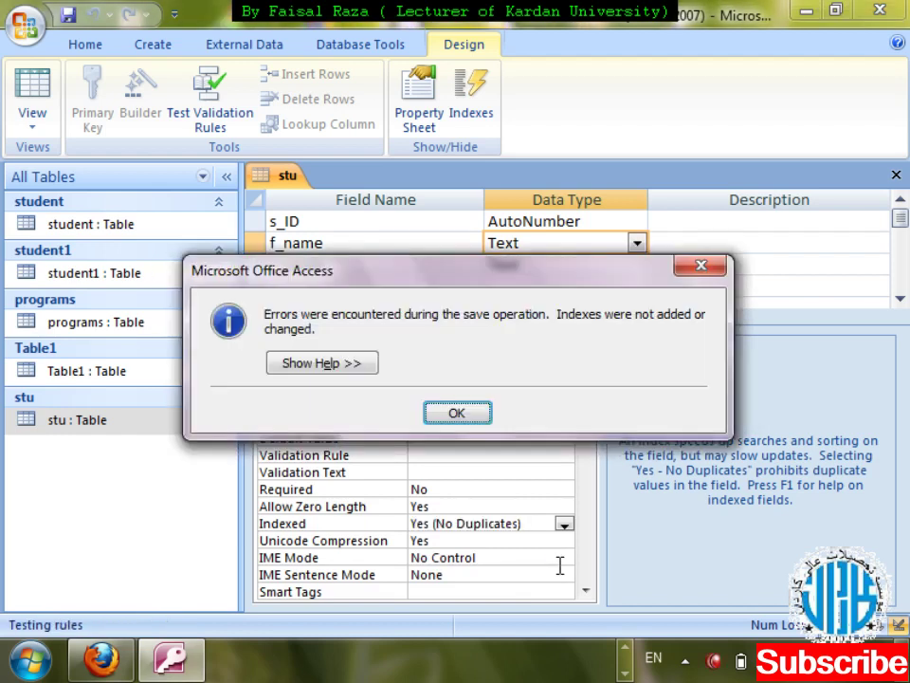
{"action": "key", "text": "Return"}
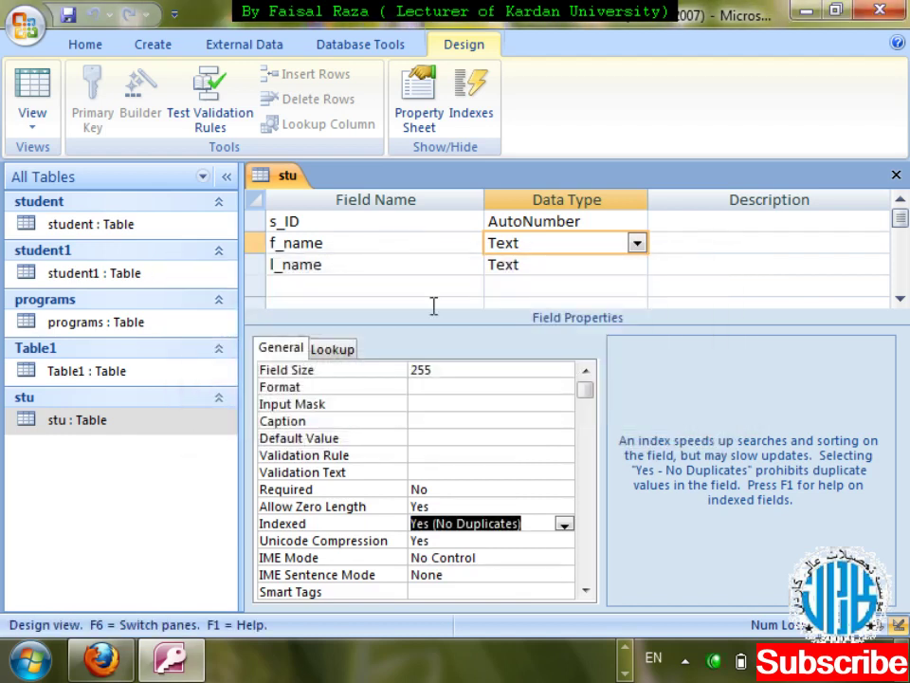
- Close the stu design without saving the index change, then reopen it in Design View
{"action": "left_click", "coordinate": [895, 175]}
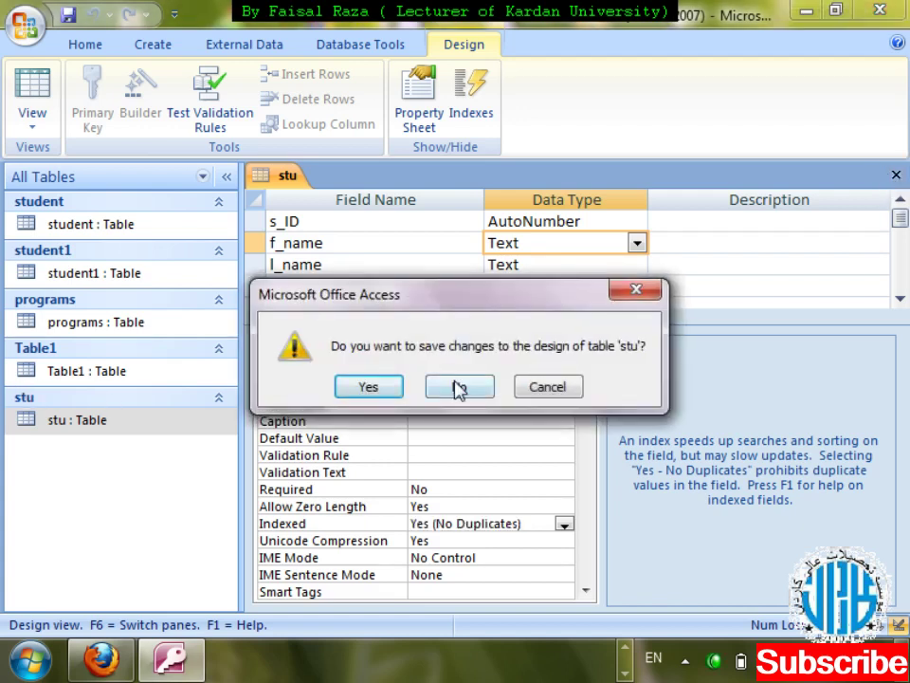
{"action": "left_click", "coordinate": [459, 387]}
{"action": "right_click", "coordinate": [90, 431]}
{"action": "key", "text": "d"}
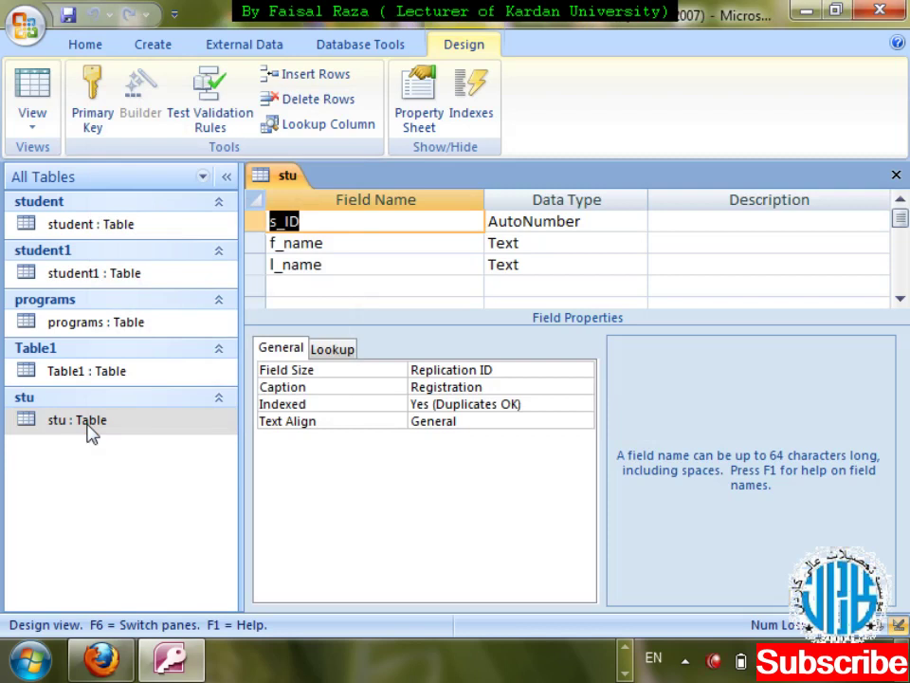
{"action": "key", "text": "ctrl+w"}
- Change record 5's first name from jawad to jamal in the stu datasheet and close it
{"action": "double_click", "coordinate": [90, 431]}
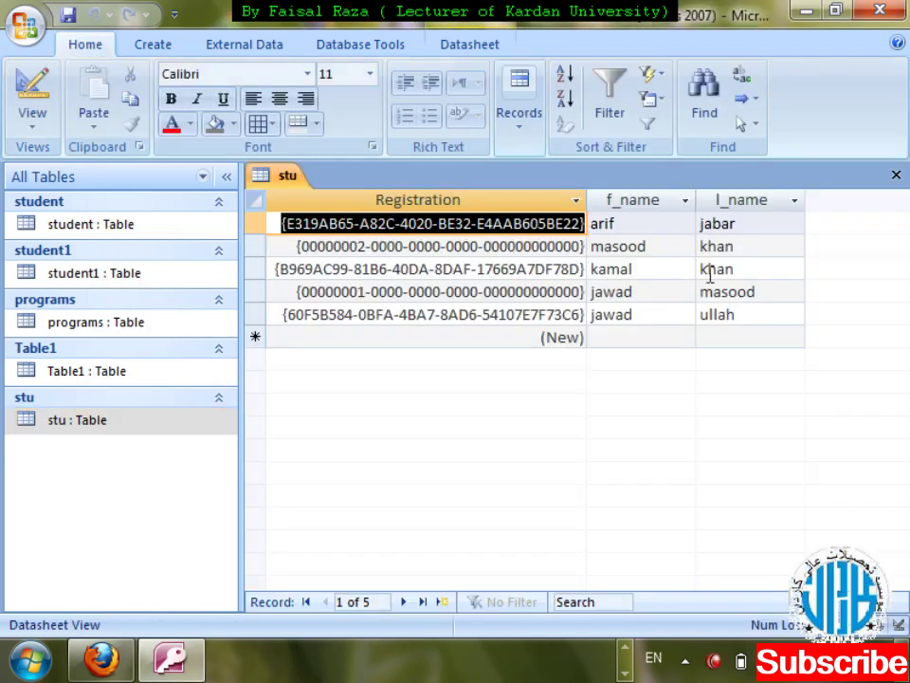
{"action": "left_click_drag", "start_coordinate": [646, 322], "coordinate": [580, 314]}
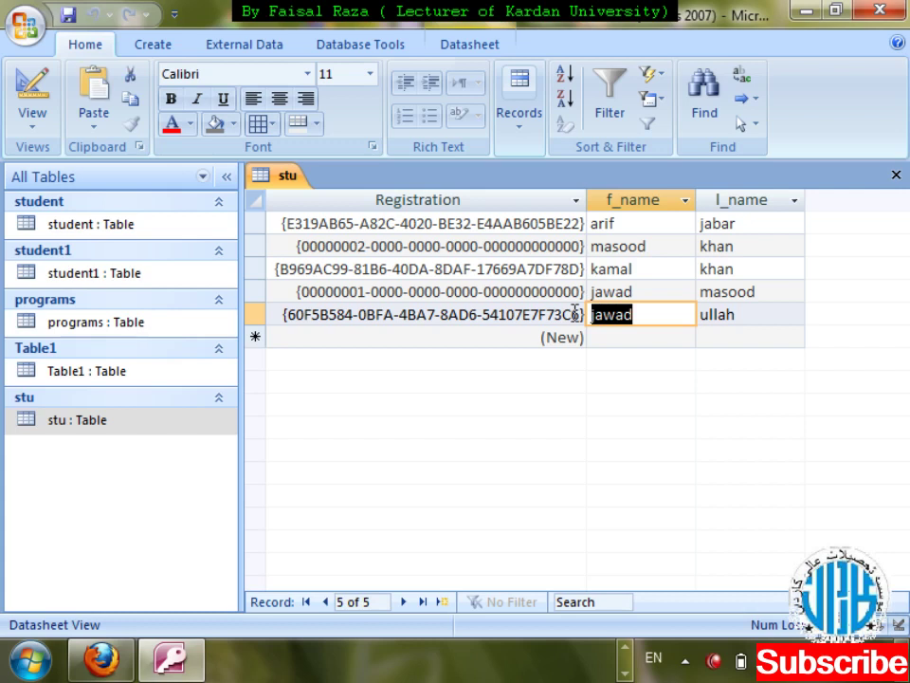
{"action": "key", "text": "BackSpace"}
{"action": "type", "text": "jamal"}
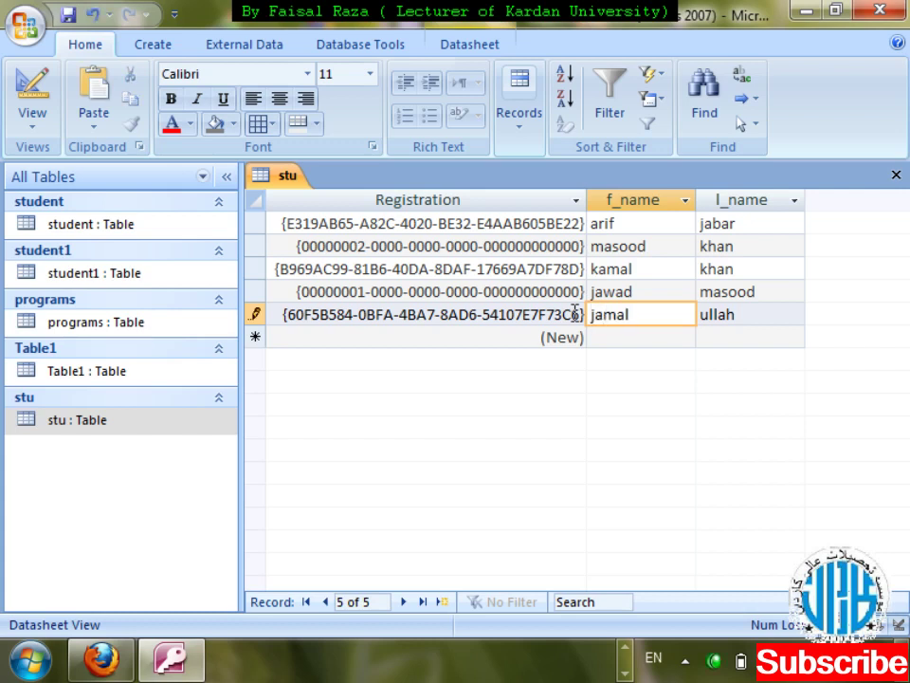
{"action": "key", "text": "ctrl+w"}
- Reopen the stu table in Design View
{"action": "key", "text": "shift+F10"}
{"action": "key", "text": "Down"}
{"action": "key", "text": "Down"}
{"action": "key", "text": "Return"}
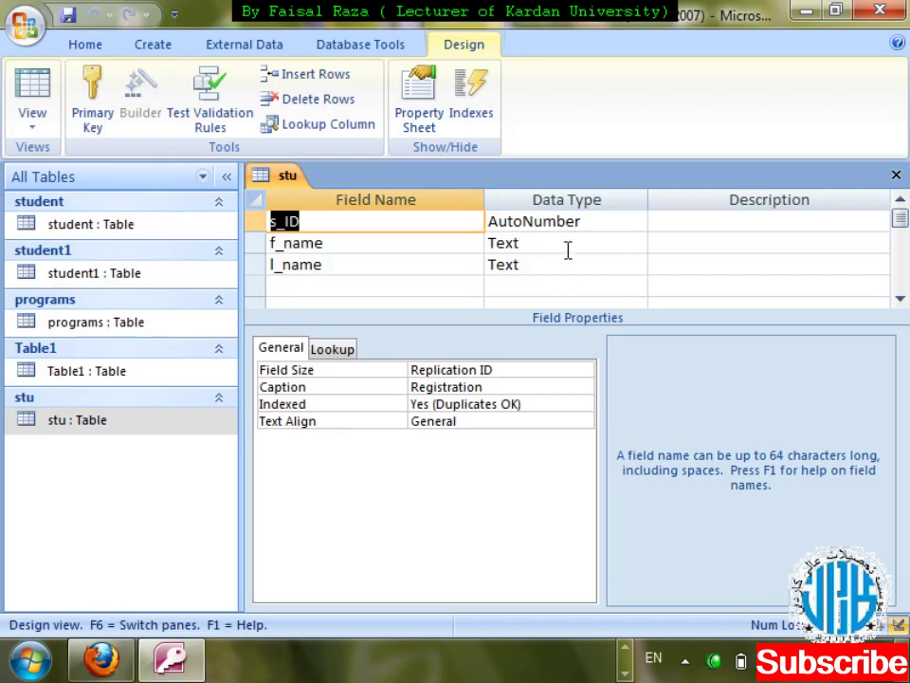
- Give f_name the Indexed setting Yes (No Duplicates) and close the stu design
{"action": "left_click", "coordinate": [567, 246]}
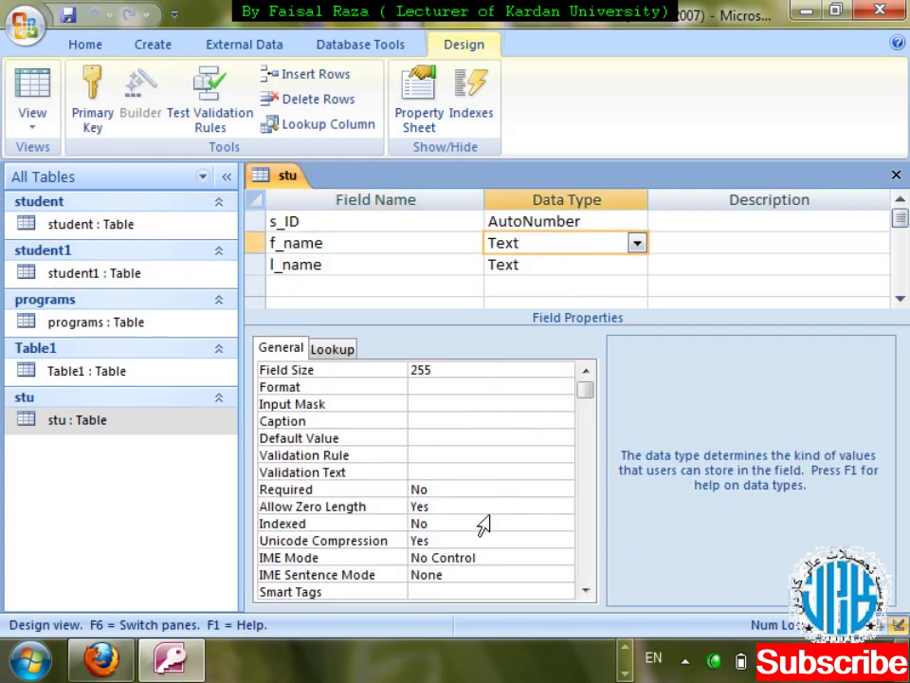
{"action": "left_click", "coordinate": [550, 523]}
{"action": "left_click", "coordinate": [563, 526]}
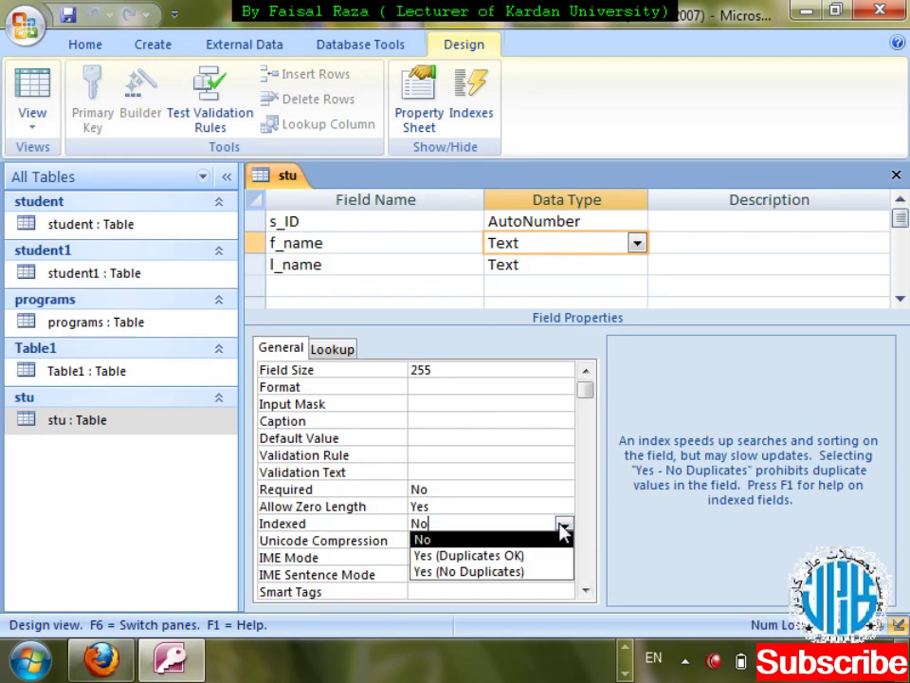
{"action": "left_click", "coordinate": [493, 572]}
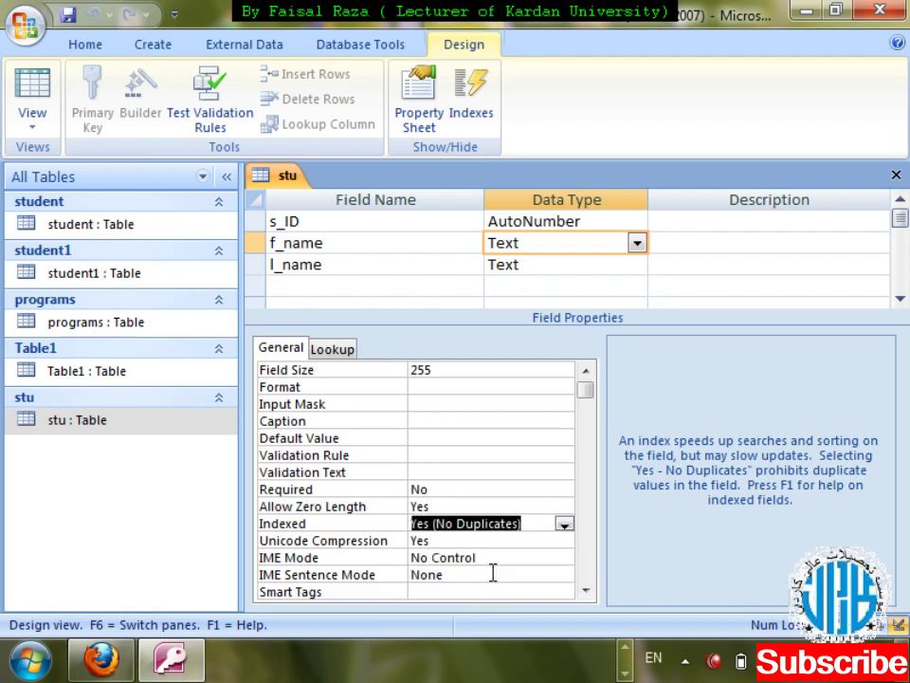
{"action": "left_click", "coordinate": [895, 174]}
{"action": "key", "text": "Return"}
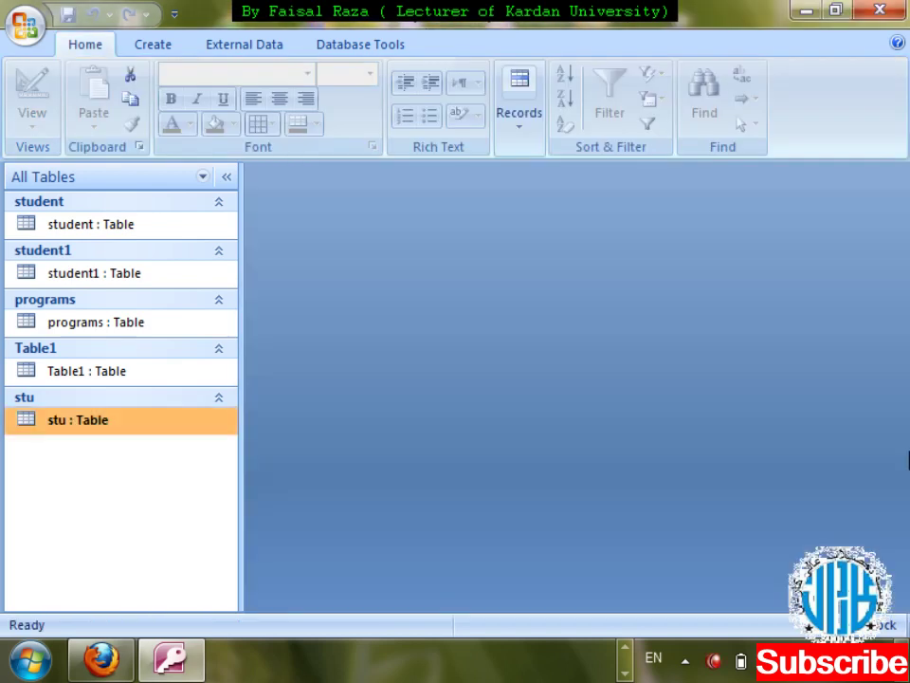
{"action": "double_click", "coordinate": [131, 425]}
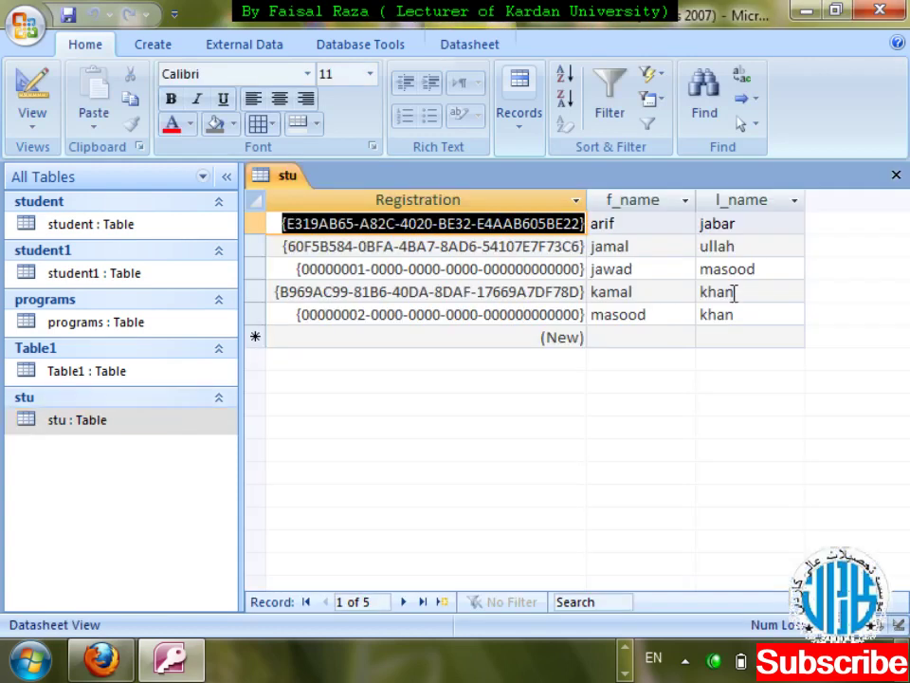
{"action": "left_click", "coordinate": [621, 342]}
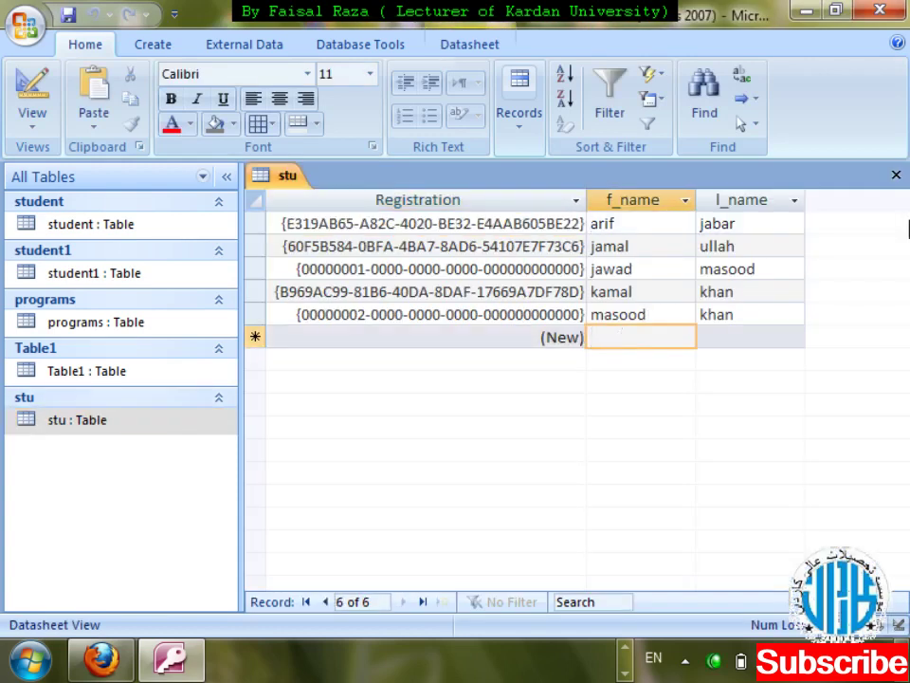
{"action": "key", "text": "Tab"}
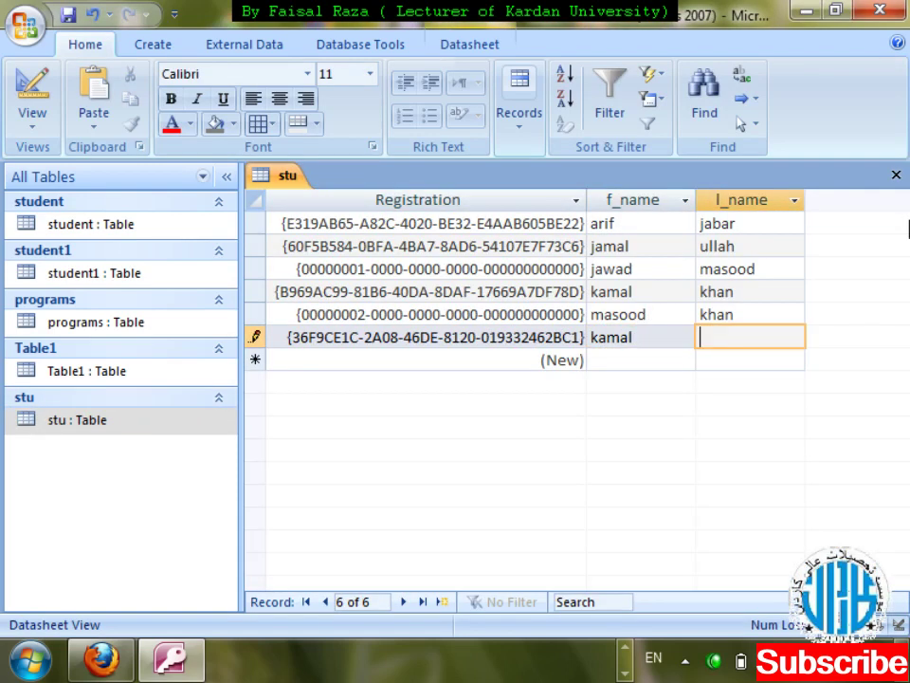
{"action": "key", "text": "Tab"}
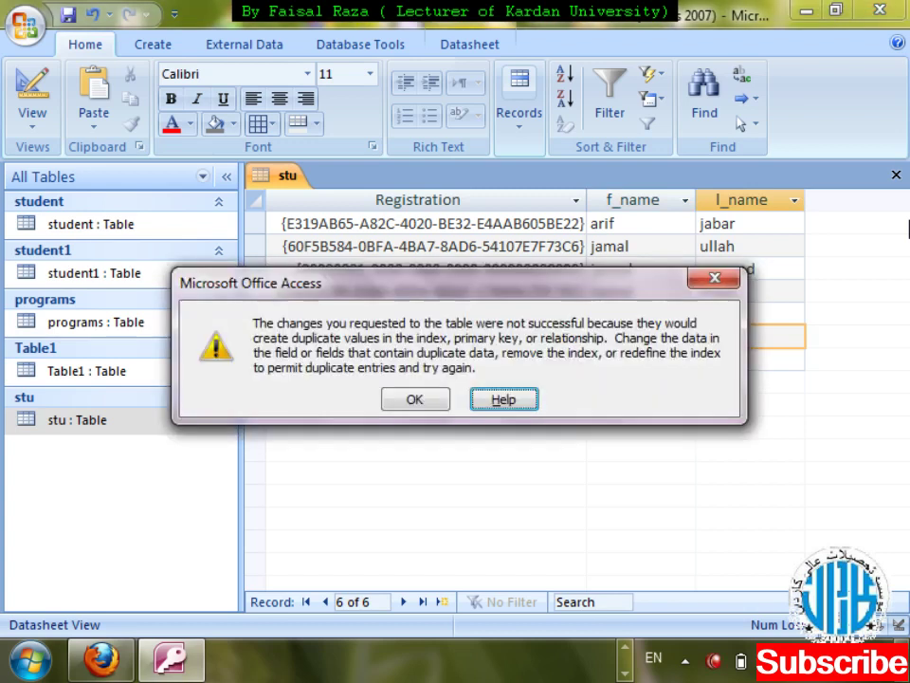
{"action": "key", "text": "Tab"}
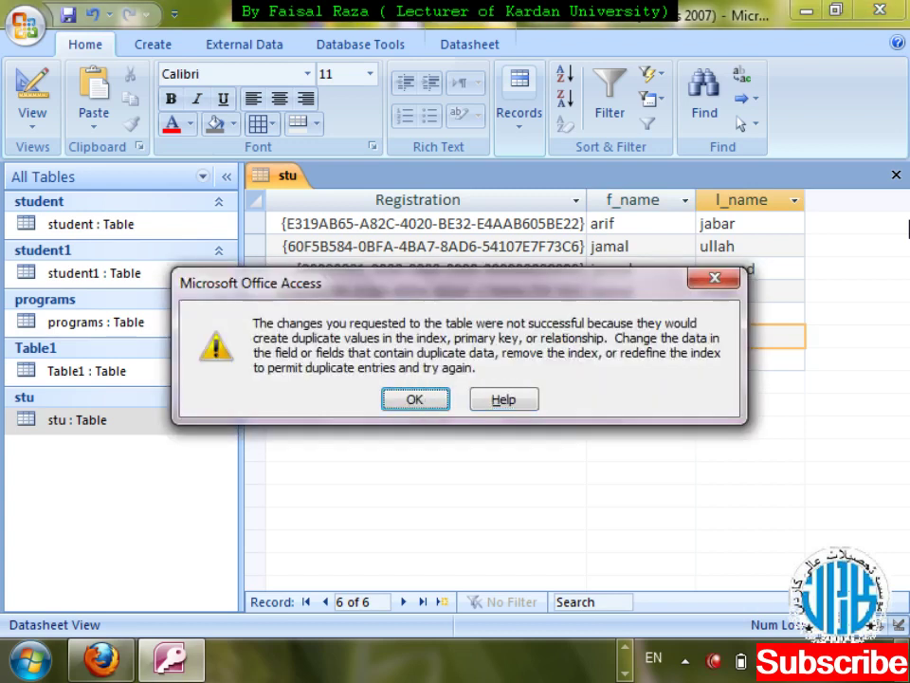
{"action": "key", "text": "Return"}
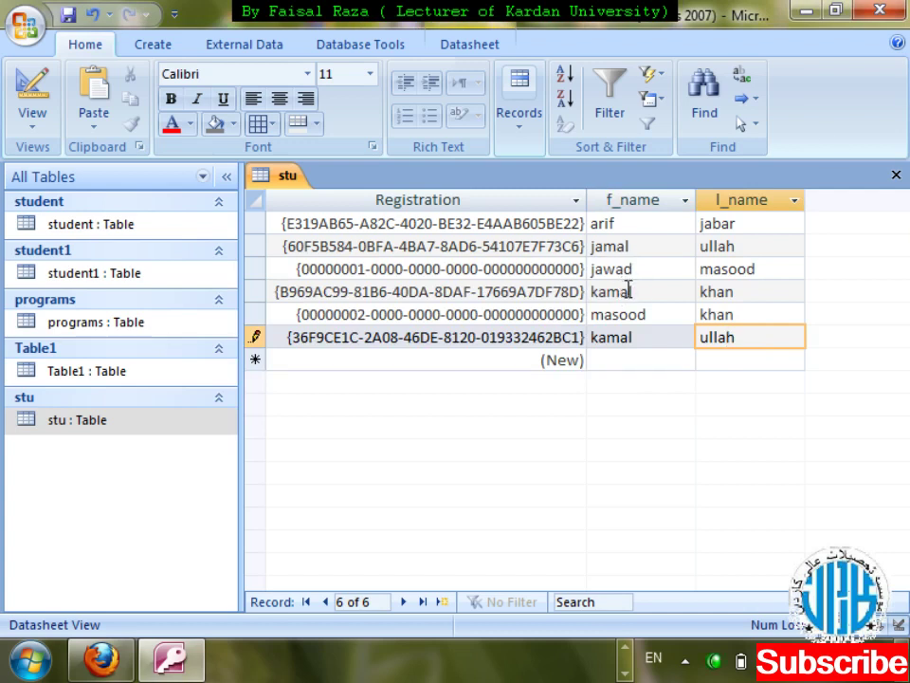
- Change the new record's first name to kami, save it, and close the stu table
{"action": "left_click", "coordinate": [646, 338]}
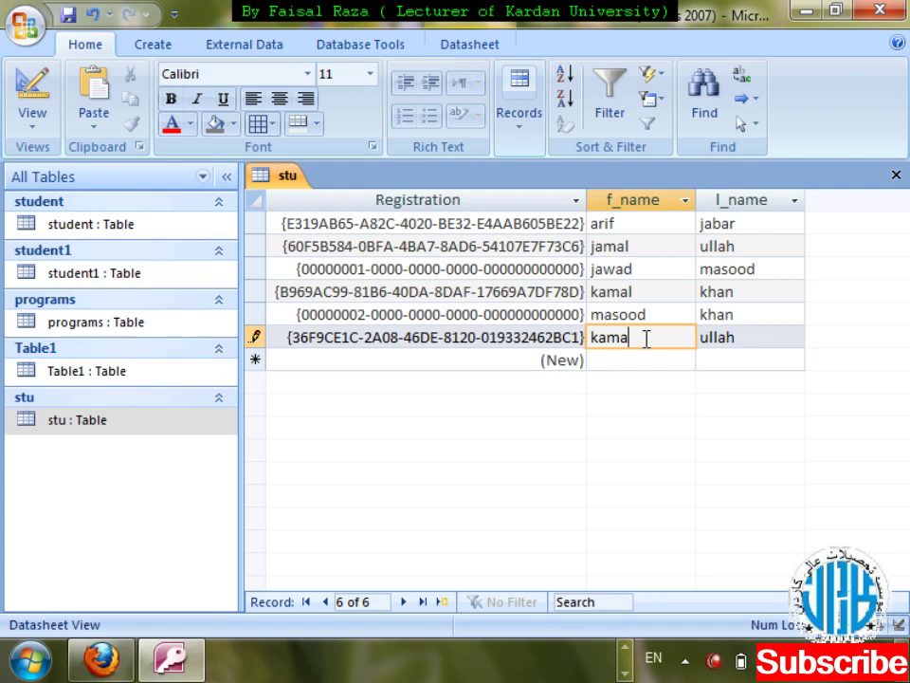
{"action": "key", "text": "BackSpace"}
{"action": "key", "text": "BackSpace"}
{"action": "key", "text": "BackSpace"}
{"action": "key", "text": "BackSpace"}
{"action": "type", "text": "kami"}
{"action": "key", "text": "Tab"}
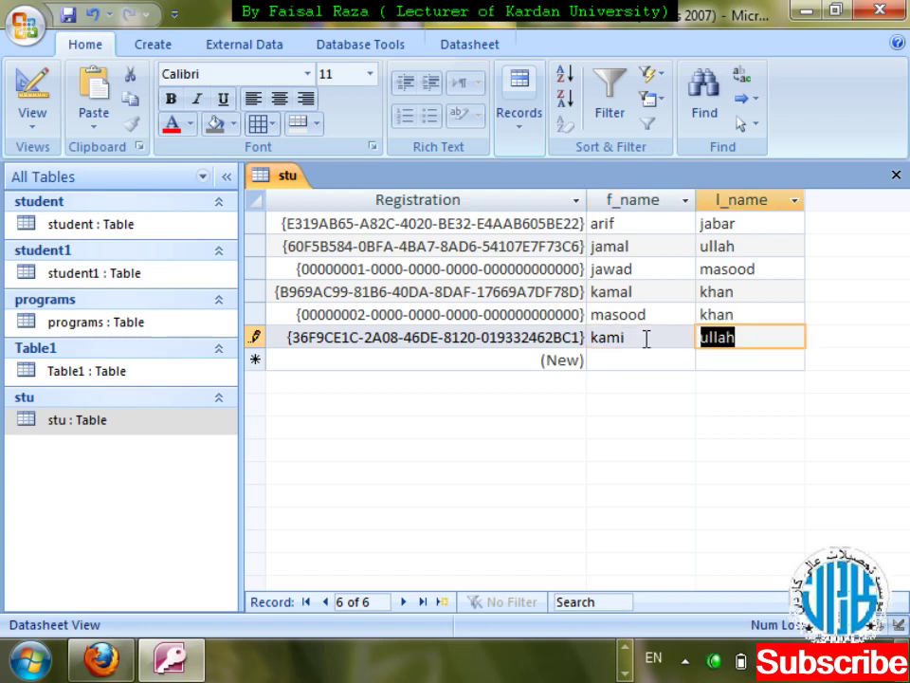
{"action": "key", "text": "Tab"}
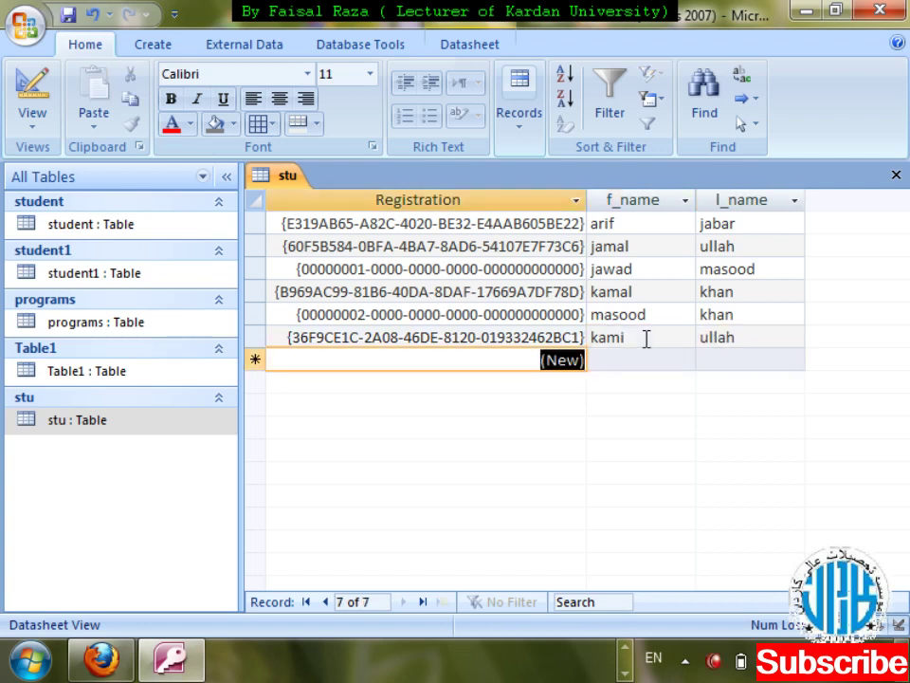
{"action": "key", "text": "ctrl+w"}
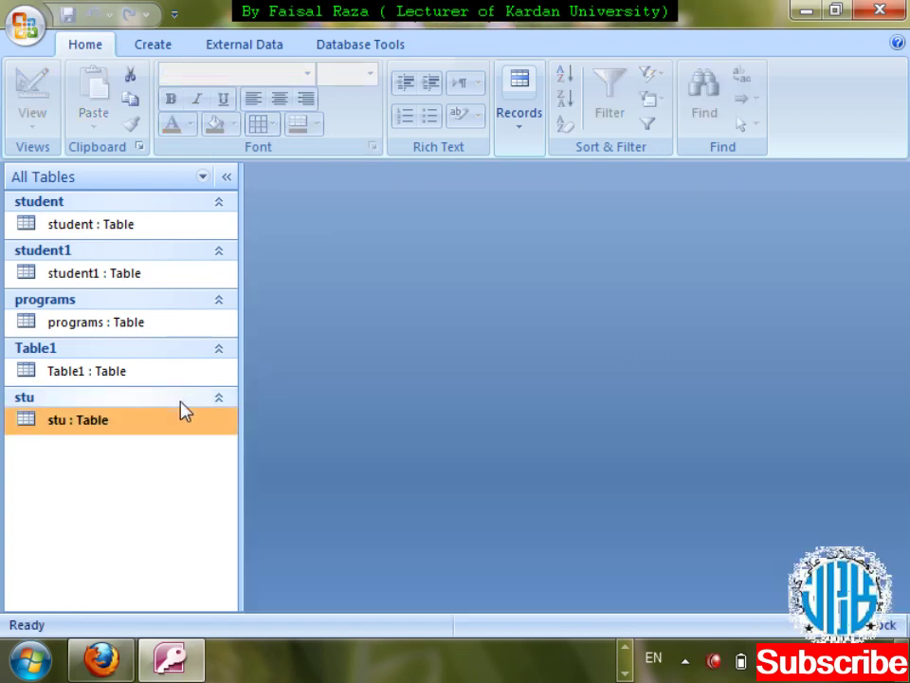
- Open stu in Design View to inspect the f_name and s_ID properties, then close it
{"action": "right_click", "coordinate": [179, 434]}
{"action": "key", "text": "Down"}
{"action": "key", "text": "Down"}
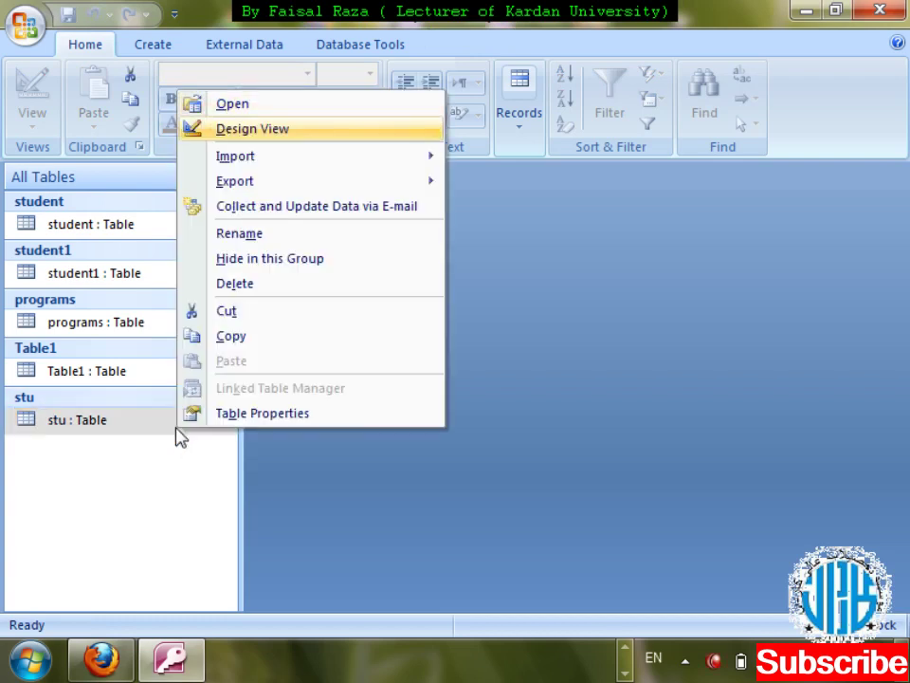
{"action": "key", "text": "Return"}
{"action": "left_click", "coordinate": [635, 246]}
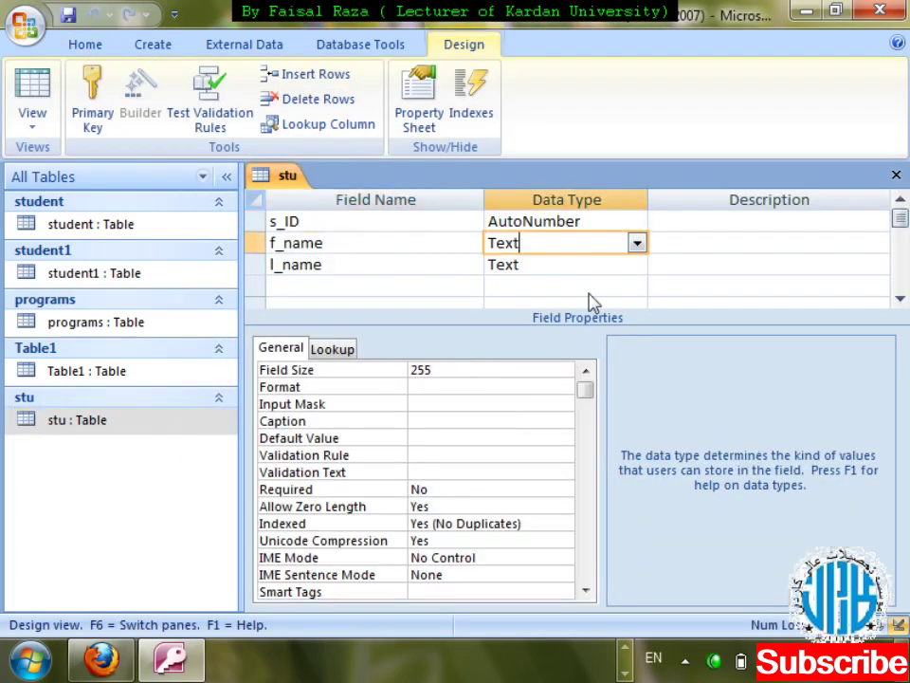
{"action": "left_click", "coordinate": [576, 221]}
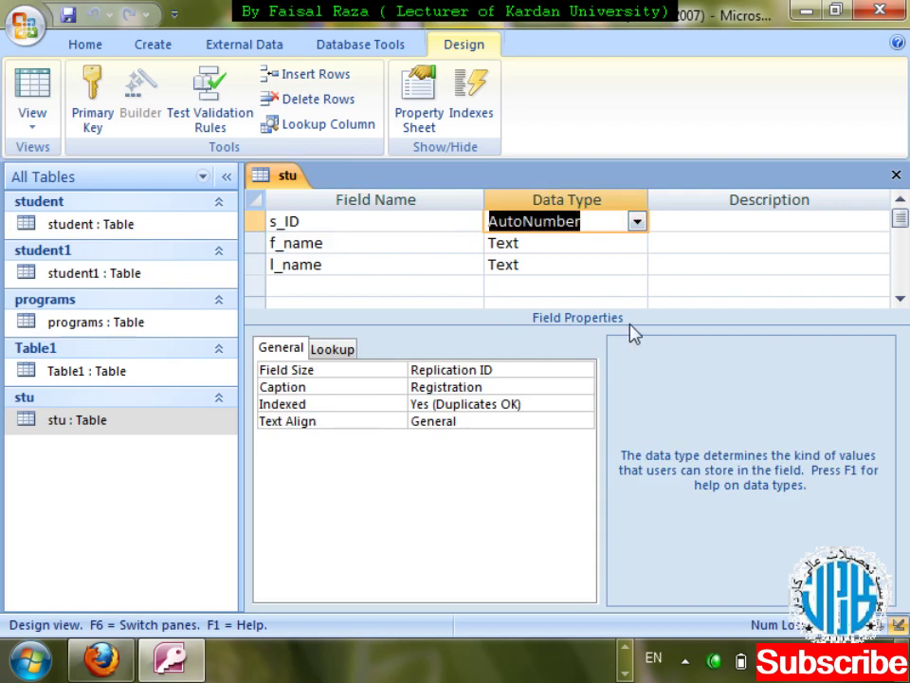
{"action": "key", "text": "ctrl+w"}
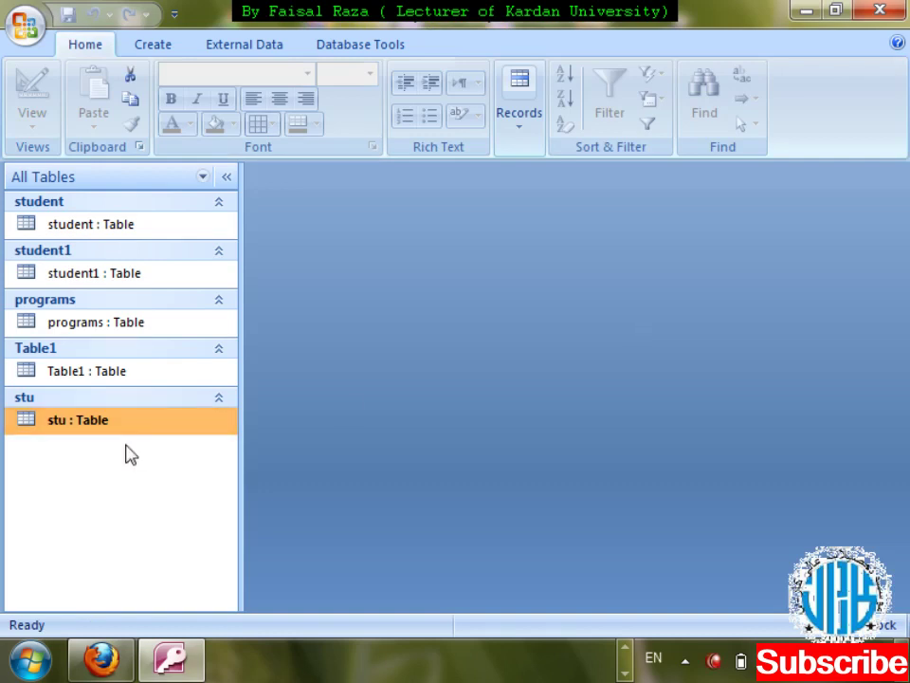
- Reopen the stu design and check s_ID's Text Align choices without changing them
{"action": "right_click", "coordinate": [128, 453]}
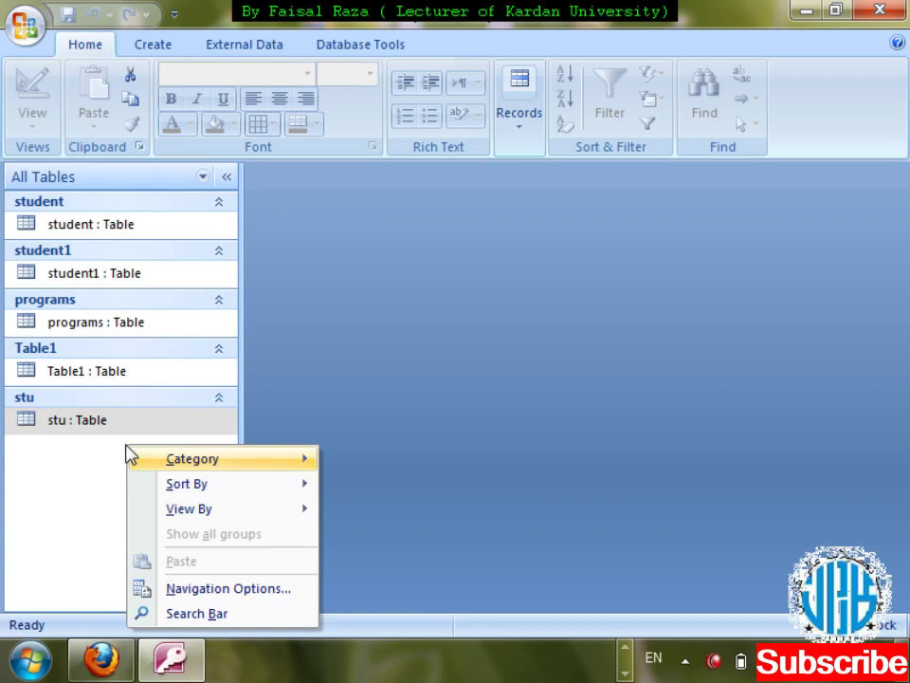
{"action": "key", "text": "Escape"}
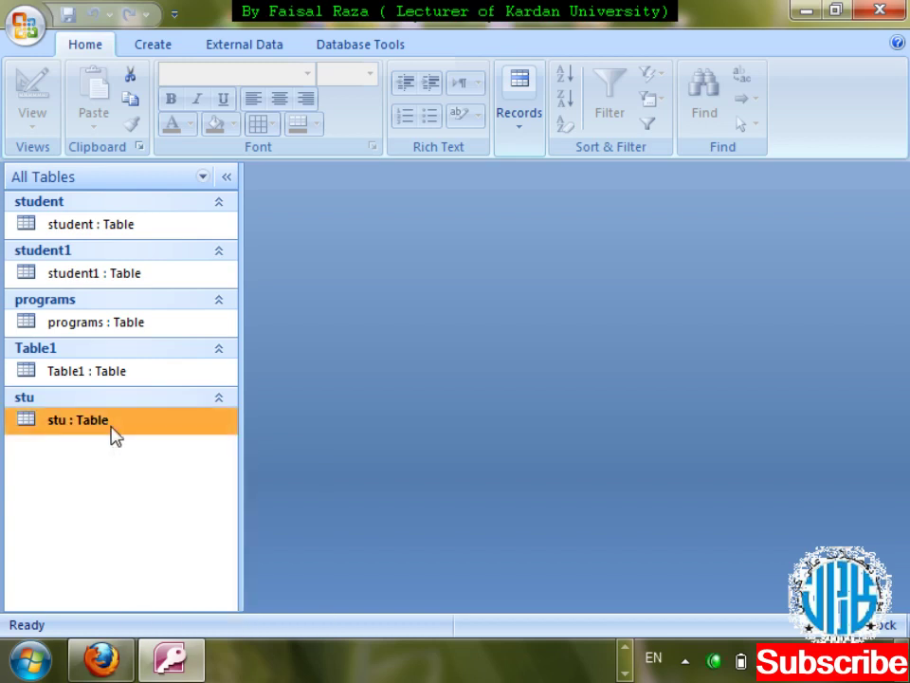
{"action": "right_click", "coordinate": [114, 435]}
{"action": "key", "text": "Down"}
{"action": "key", "text": "Return"}
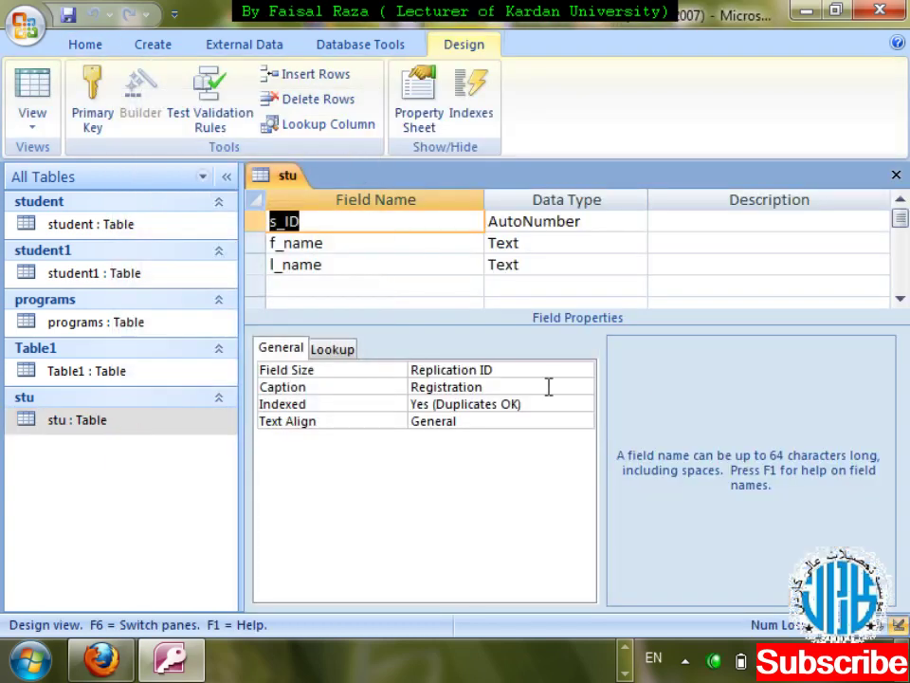
{"action": "left_click", "coordinate": [494, 421]}
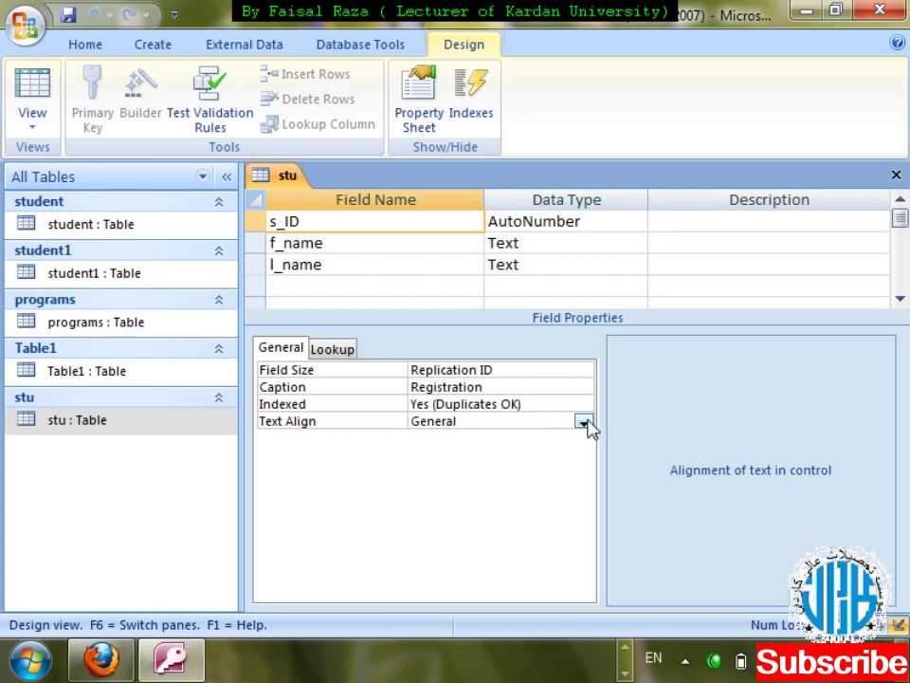
{"action": "left_click", "coordinate": [587, 423]}
{"action": "left_click", "coordinate": [587, 423]}
- Keep s_ID as AutoNumber and try changing its Field Size to Long Integer
{"action": "left_click", "coordinate": [637, 223]}
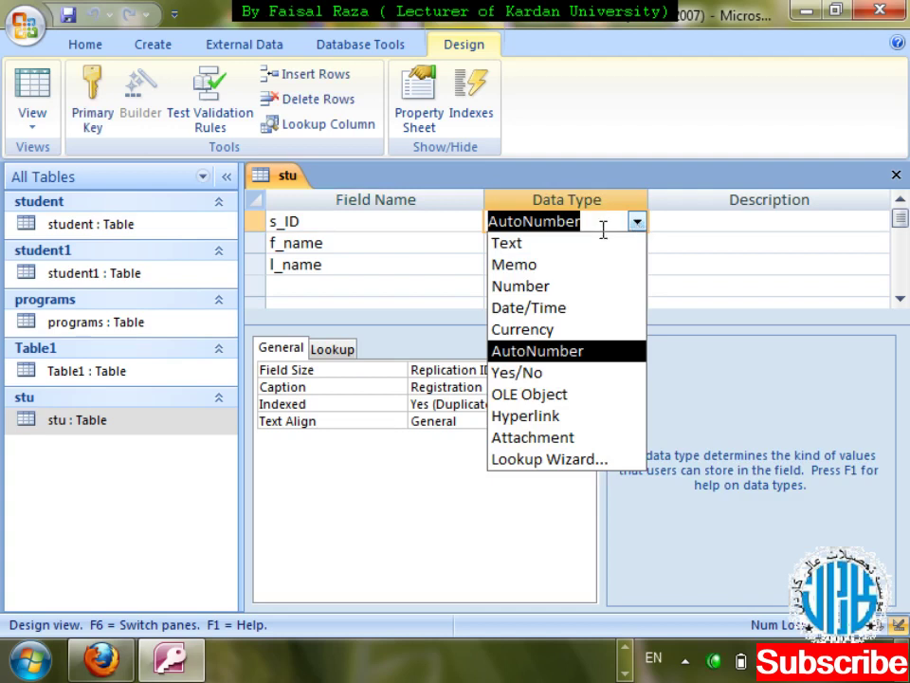
{"action": "left_click", "coordinate": [580, 351]}
{"action": "left_click", "coordinate": [584, 372]}
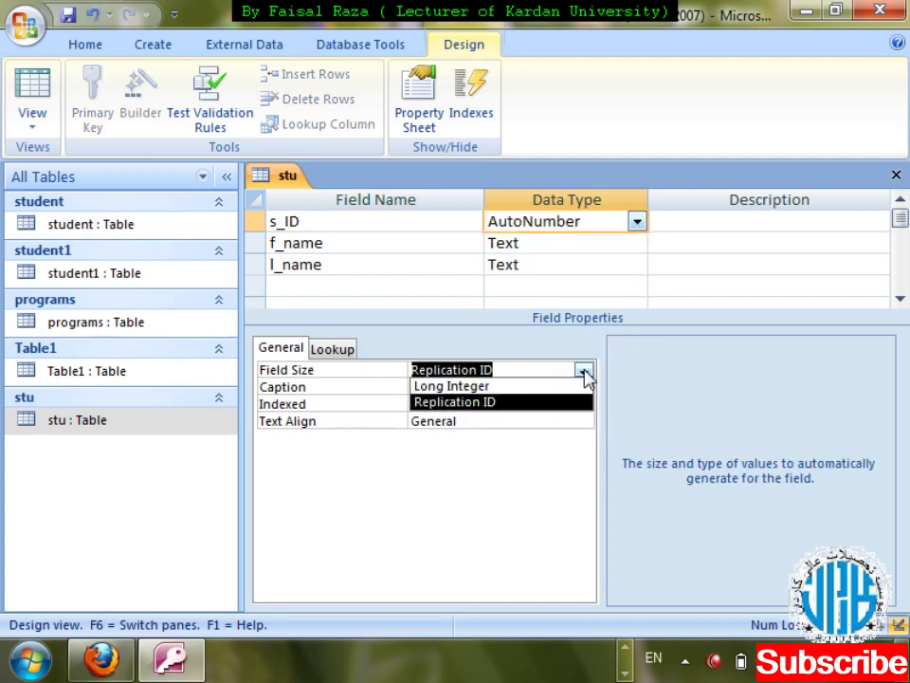
{"action": "left_click", "coordinate": [541, 388]}
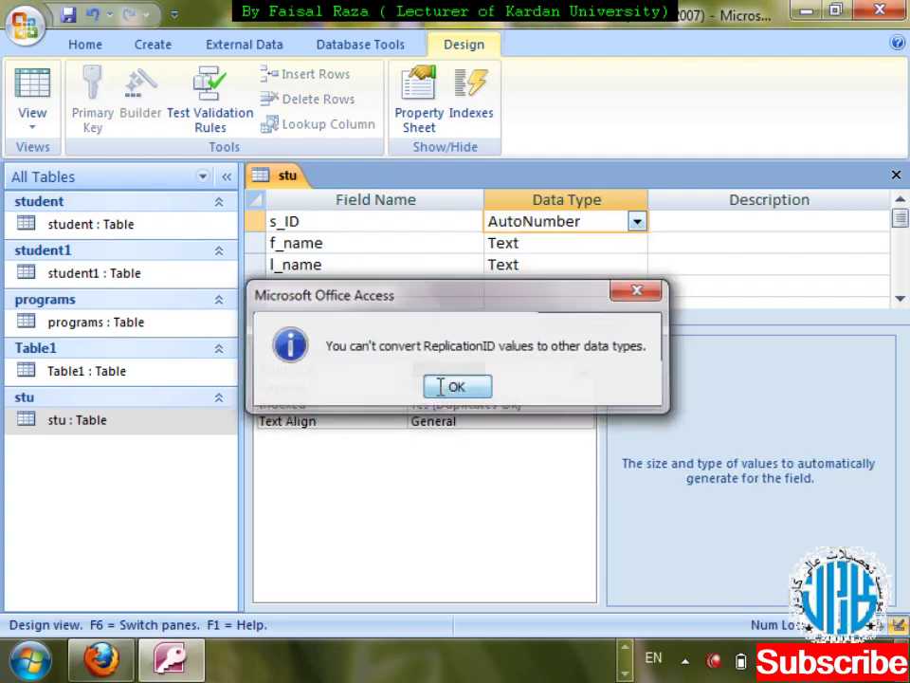
{"action": "left_click", "coordinate": [441, 386]}
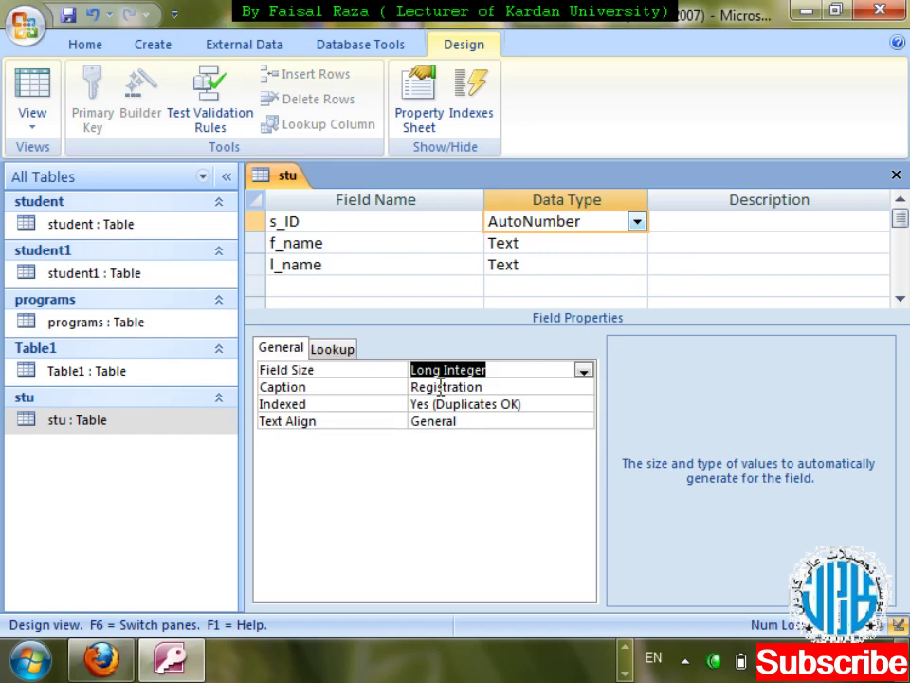
- Dismiss the conversion errors and set s_ID's Field Size to Replication ID
{"action": "left_click", "coordinate": [255, 227]}
{"action": "key", "text": "Return"}
{"action": "left_click", "coordinate": [255, 227]}
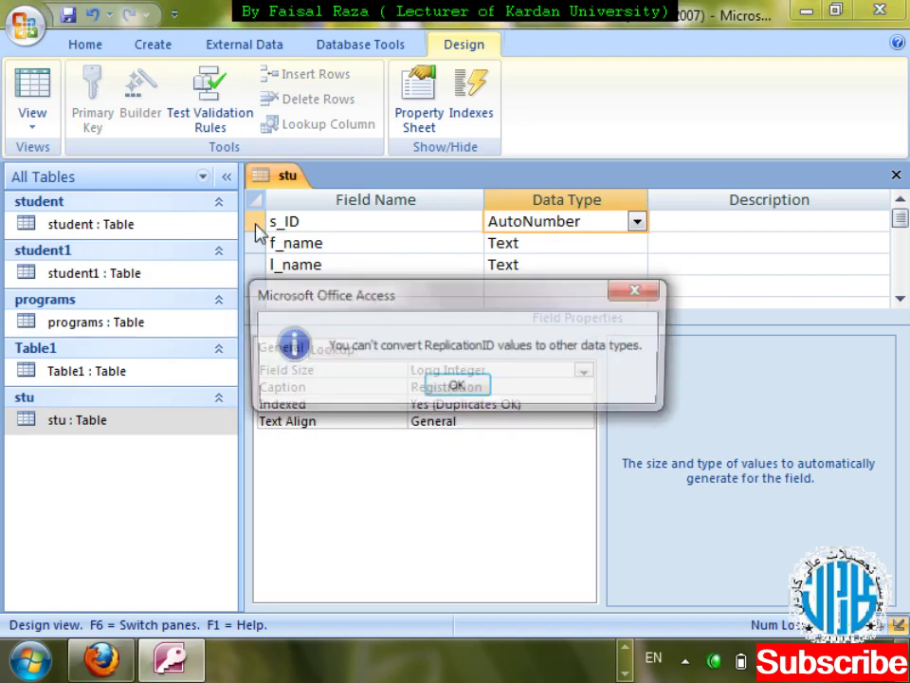
{"action": "key", "text": "Return"}
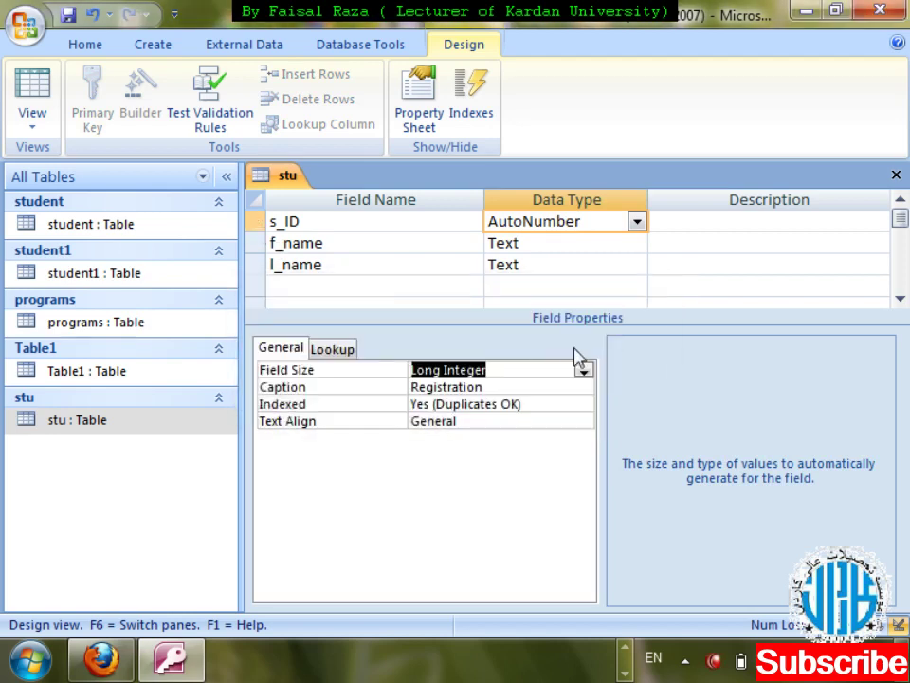
{"action": "left_click", "coordinate": [584, 371]}
{"action": "left_click", "coordinate": [520, 403]}
- Delete the s_ID field row along with its indexes
{"action": "left_click", "coordinate": [256, 229]}
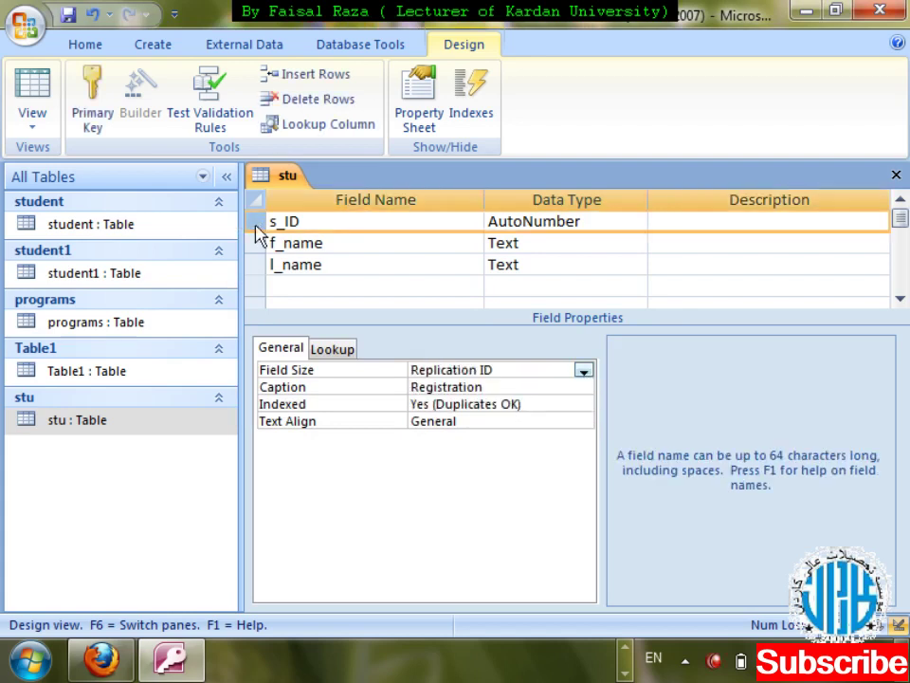
{"action": "right_click", "coordinate": [257, 230]}
{"action": "key", "text": "Down"}
{"action": "key", "text": "Down"}
{"action": "key", "text": "Down"}
{"action": "key", "text": "Down"}
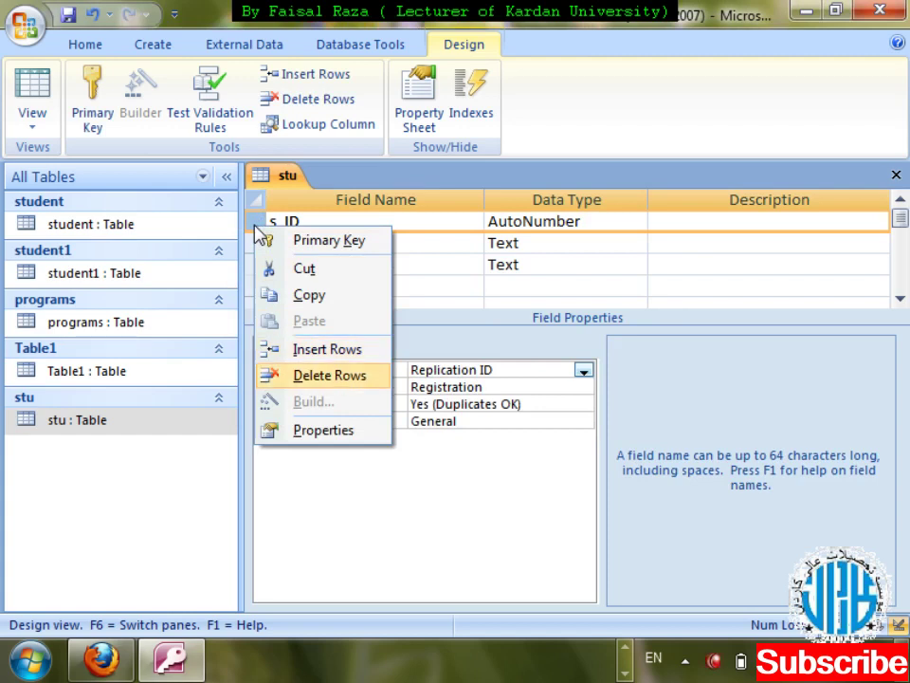
{"action": "key", "text": "Return"}
{"action": "key", "text": "Return"}
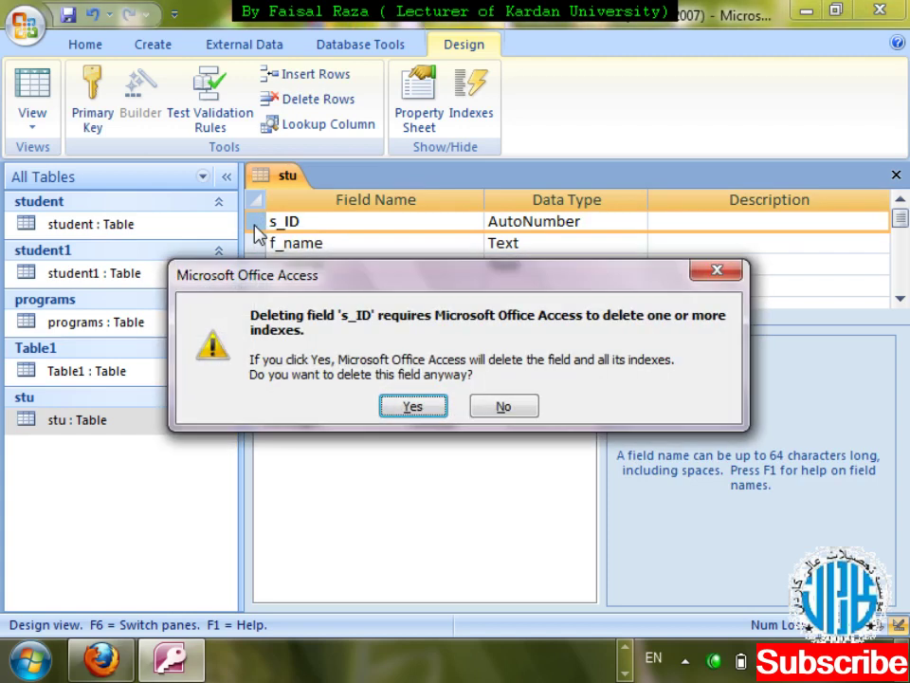
{"action": "key", "text": "Return"}
- Insert a new AutoNumber field named s_id above f_name
{"action": "right_click", "coordinate": [257, 227]}
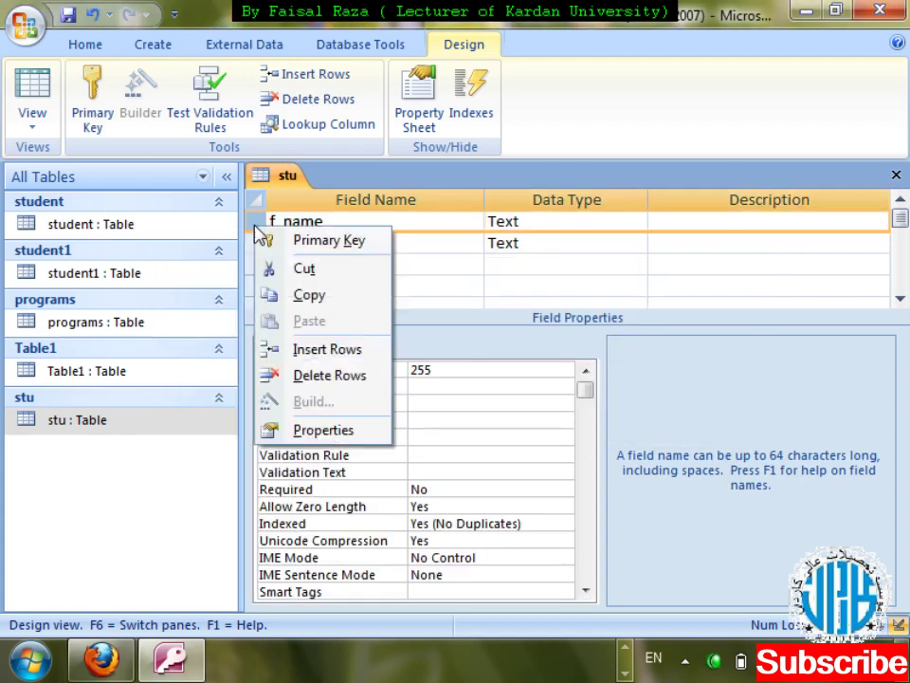
{"action": "key", "text": "Down"}
{"action": "key", "text": "Down"}
{"action": "key", "text": "Down"}
{"action": "key", "text": "Down"}
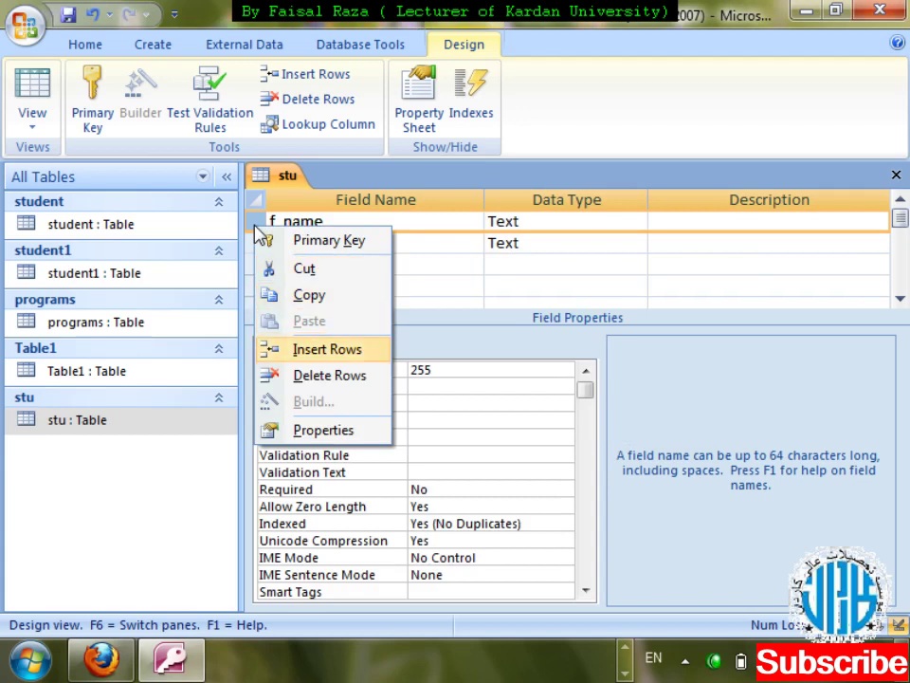
{"action": "key", "text": "Return"}
{"action": "type", "text": "s_id"}
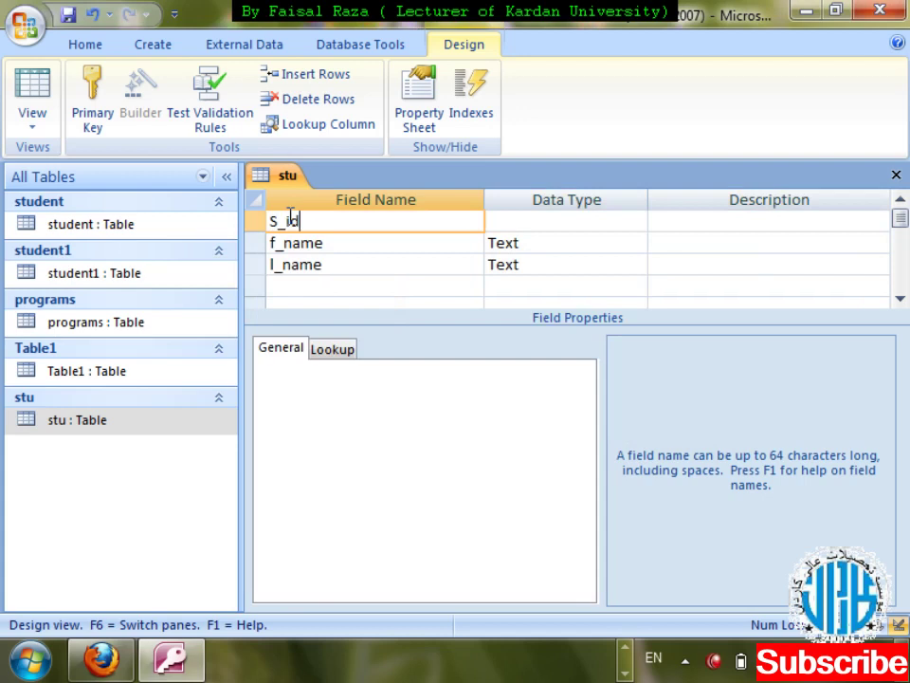
{"action": "key", "text": "Tab"}
{"action": "type", "text": "auto"}
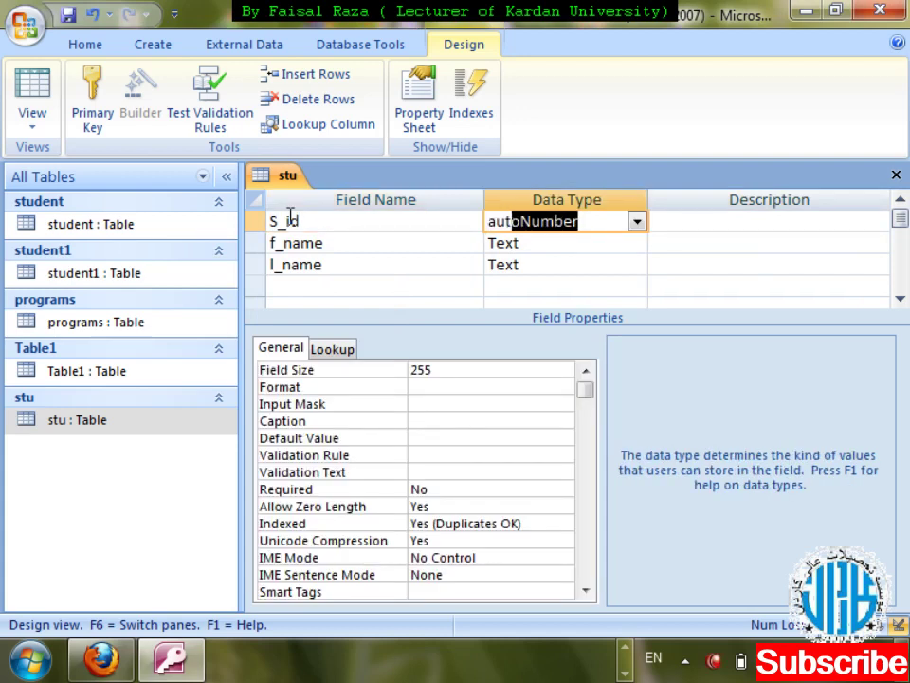
{"action": "key", "text": "Tab"}
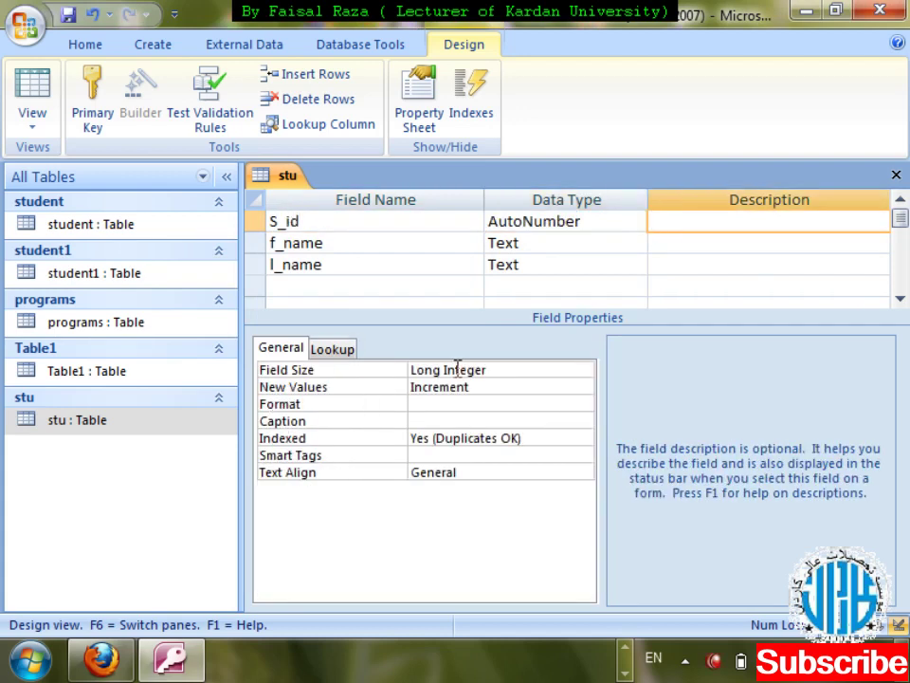
- Review s_id's Field Size and New Values settings, then save the stu design
{"action": "left_click", "coordinate": [488, 370]}
{"action": "left_click", "coordinate": [484, 385]}
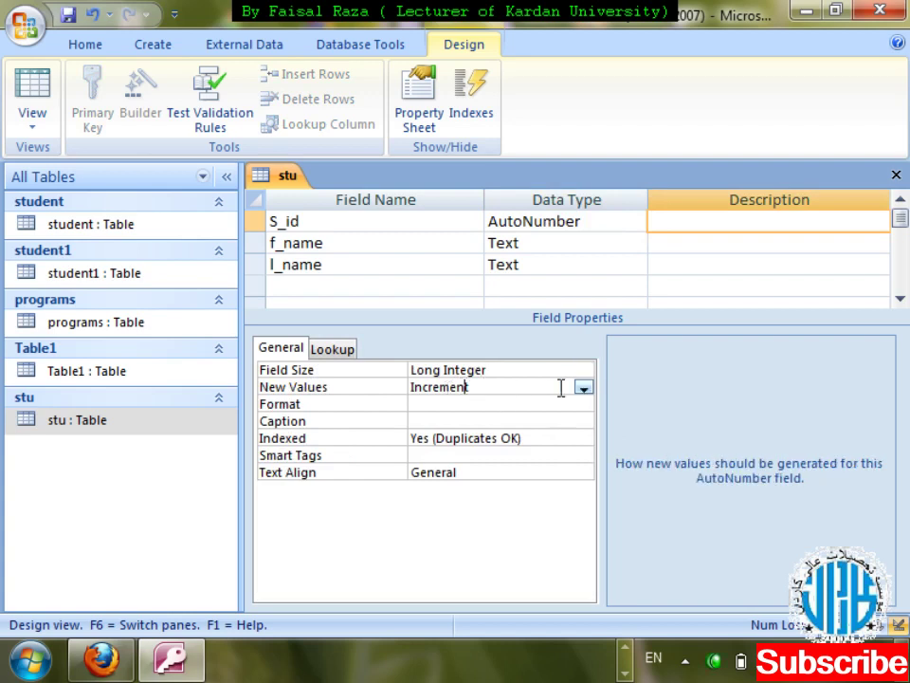
{"action": "left_click", "coordinate": [538, 367]}
{"action": "left_click", "coordinate": [536, 387]}
{"action": "key", "text": "ctrl+w"}
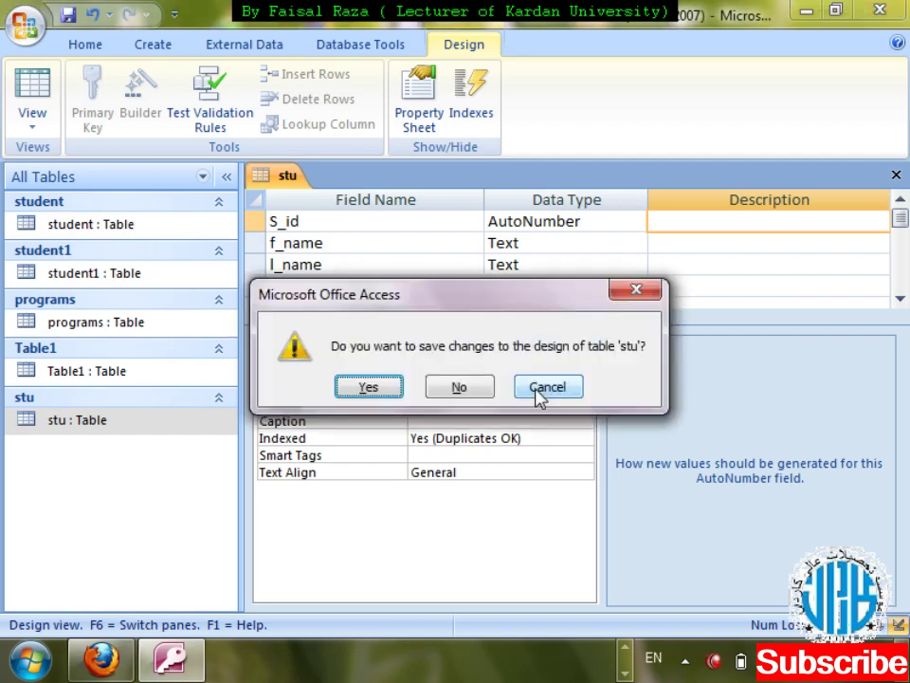
{"action": "key", "text": "Return"}
{"action": "double_click", "coordinate": [85, 427]}
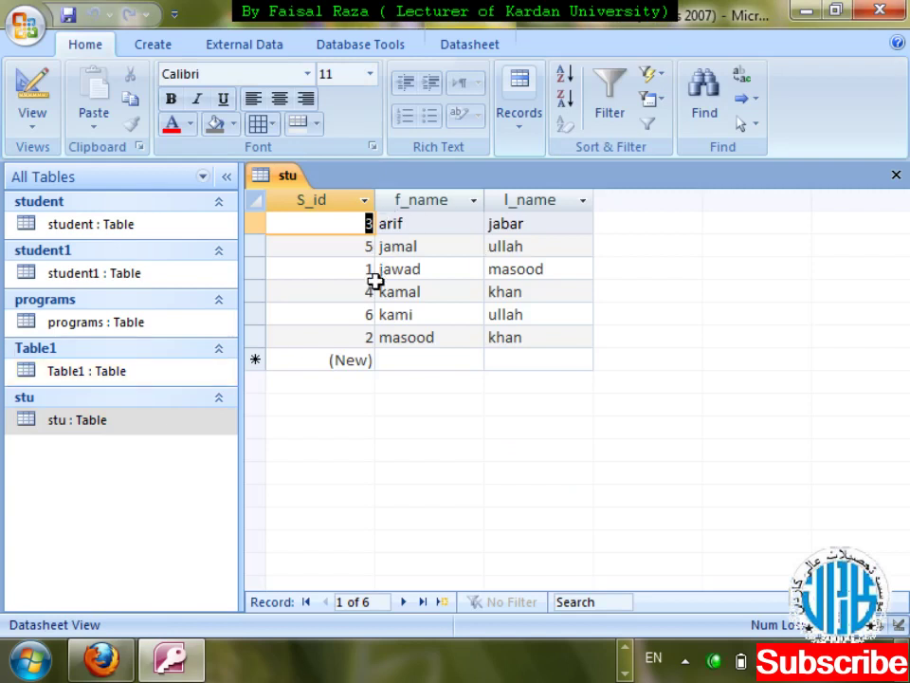
{"action": "left_click", "coordinate": [385, 361]}
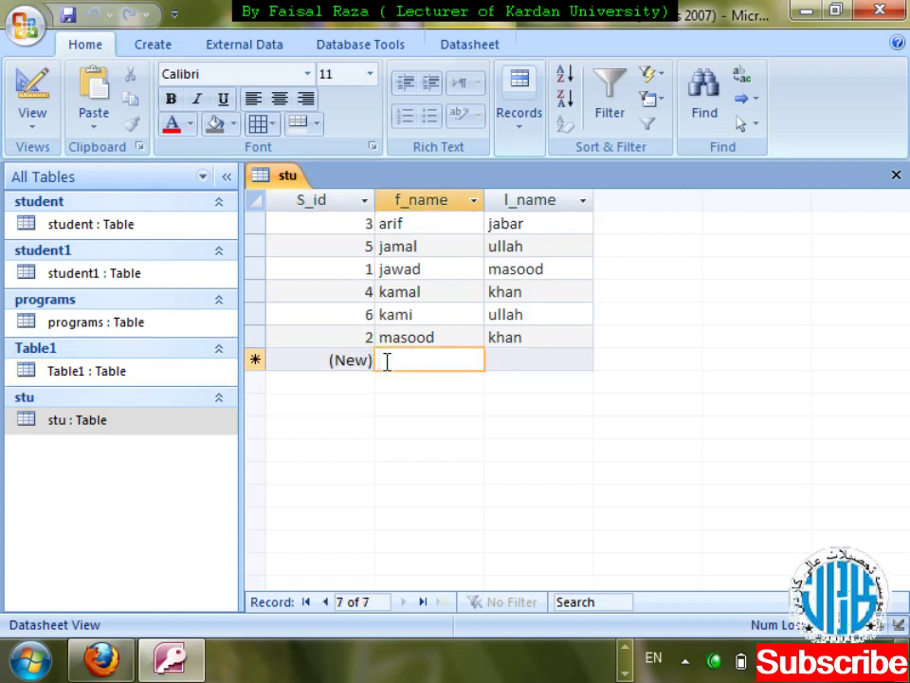
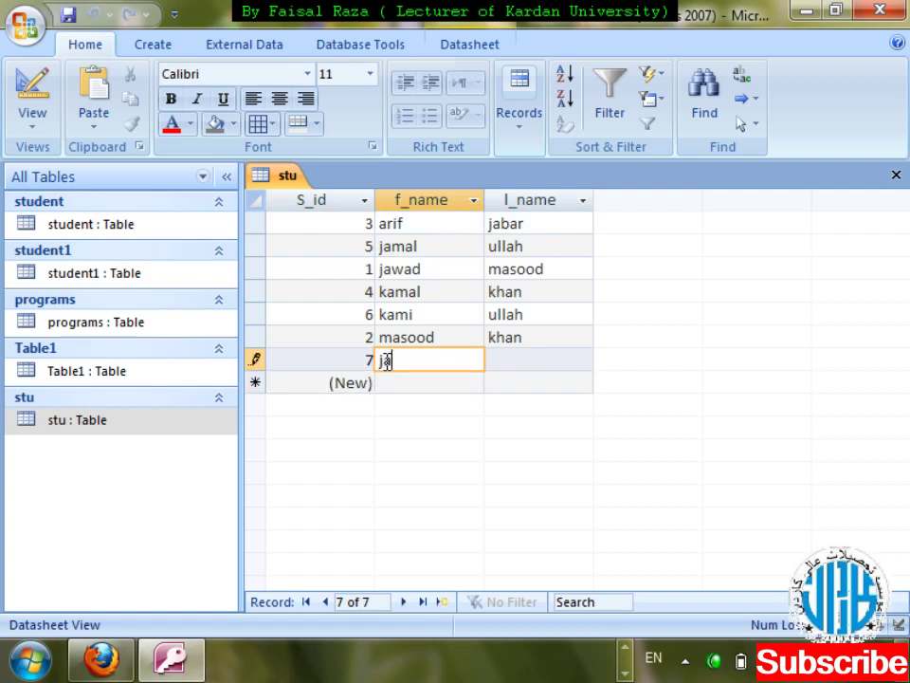
{"action": "key", "text": "Tab"}
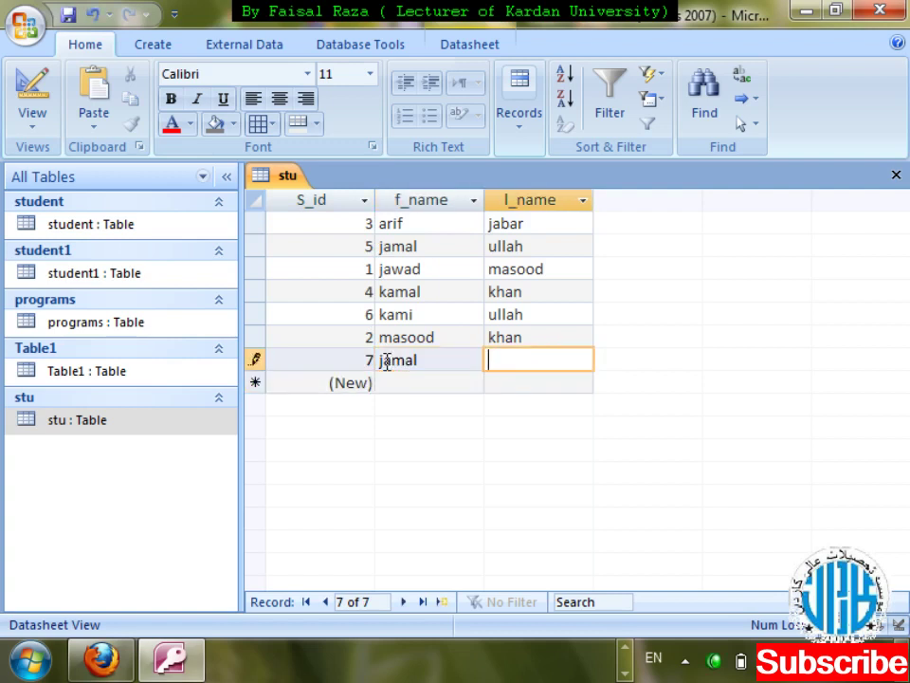
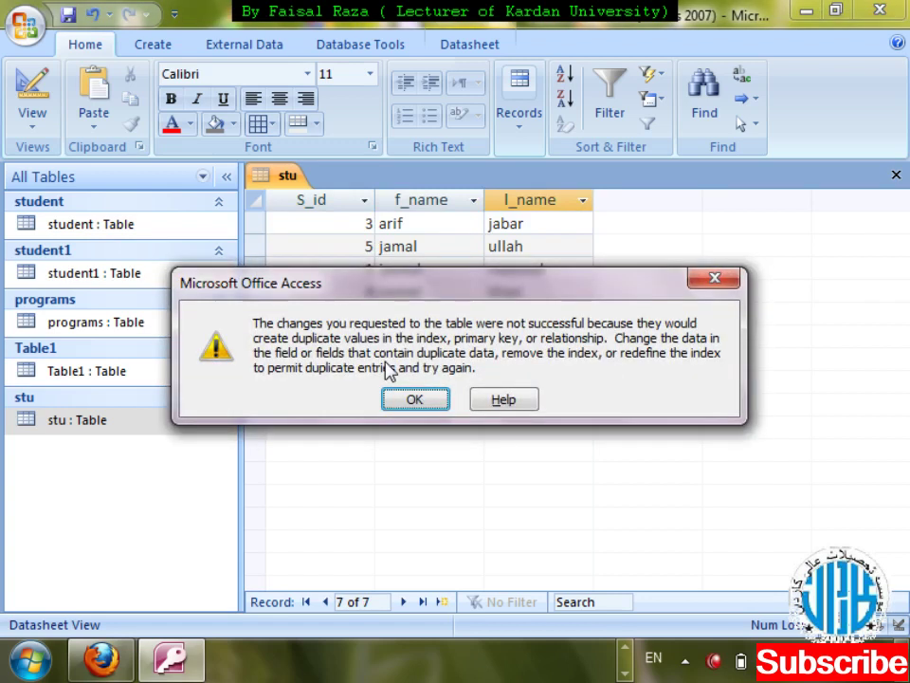
{"action": "left_click", "coordinate": [414, 399]}
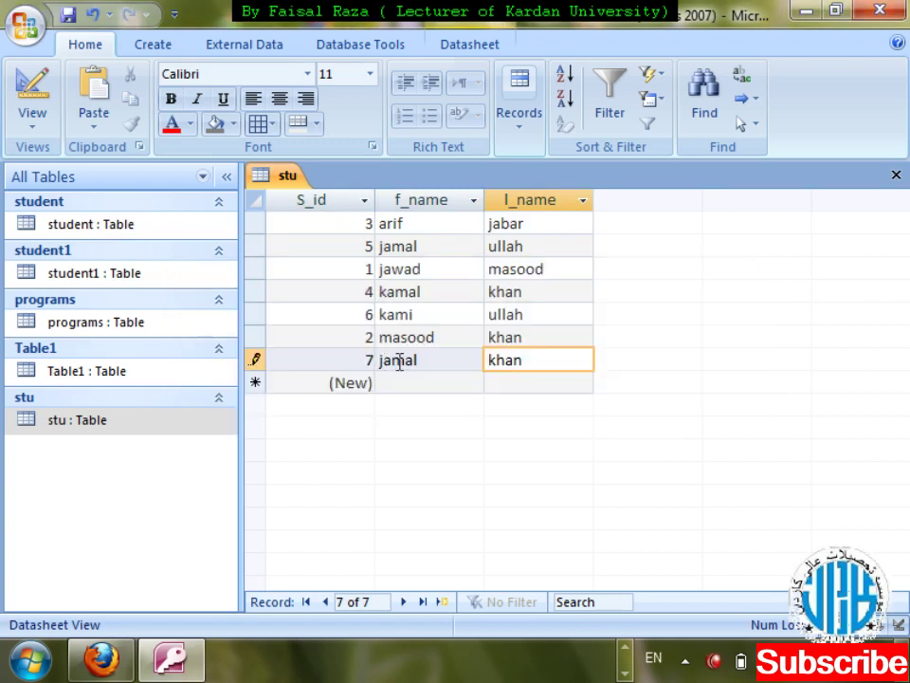
{"action": "left_click", "coordinate": [430, 361]}
{"action": "key", "text": "BackSpace"}
{"action": "key", "text": "BackSpace"}
{"action": "type", "text": "i"}
{"action": "key", "text": "Tab"}
{"action": "key", "text": "Tab"}
{"action": "key", "text": "Tab"}
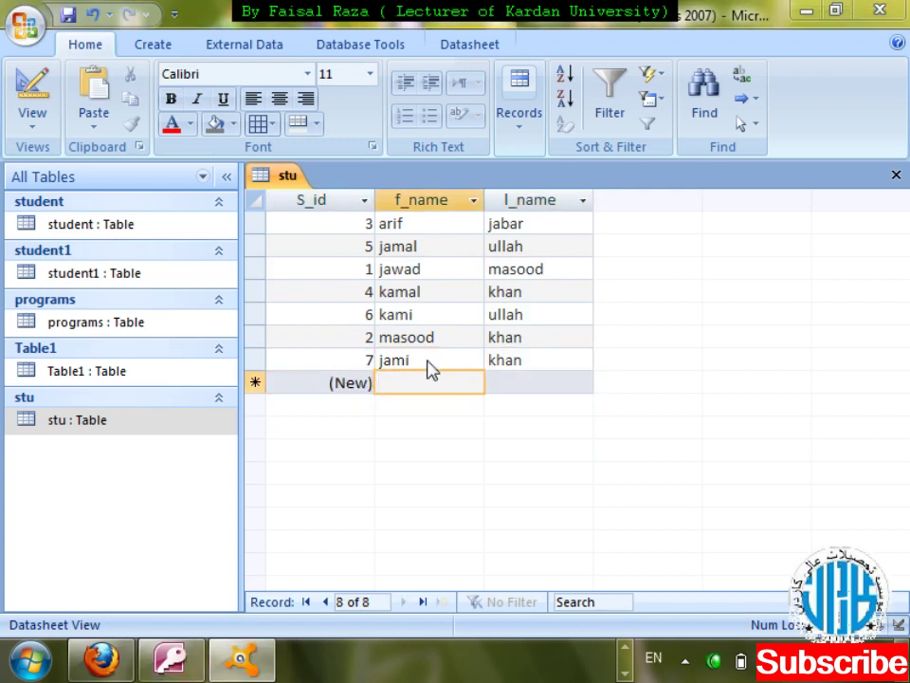
{"action": "left_click", "coordinate": [644, 193]}
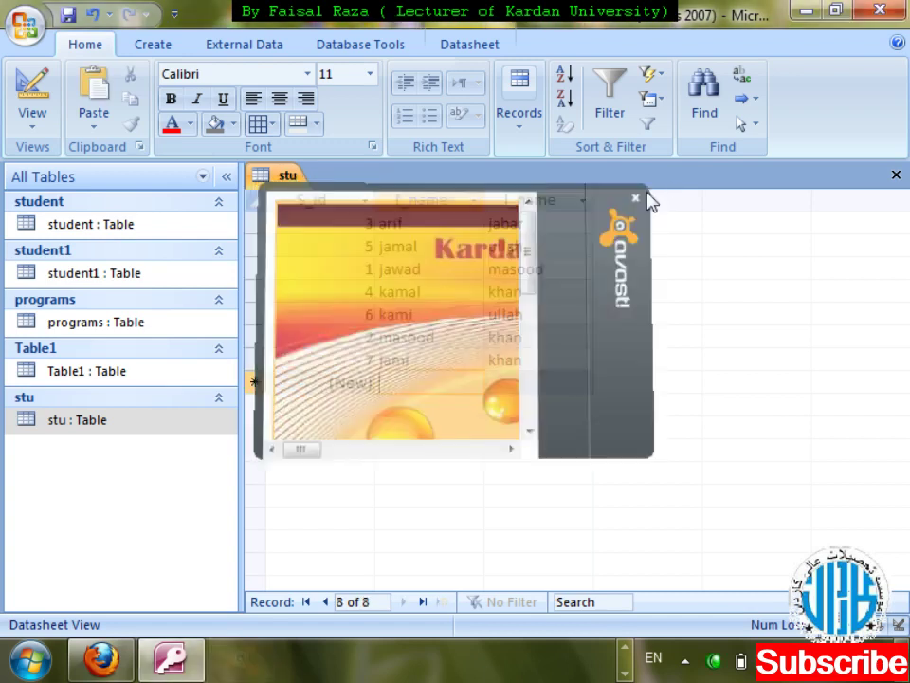
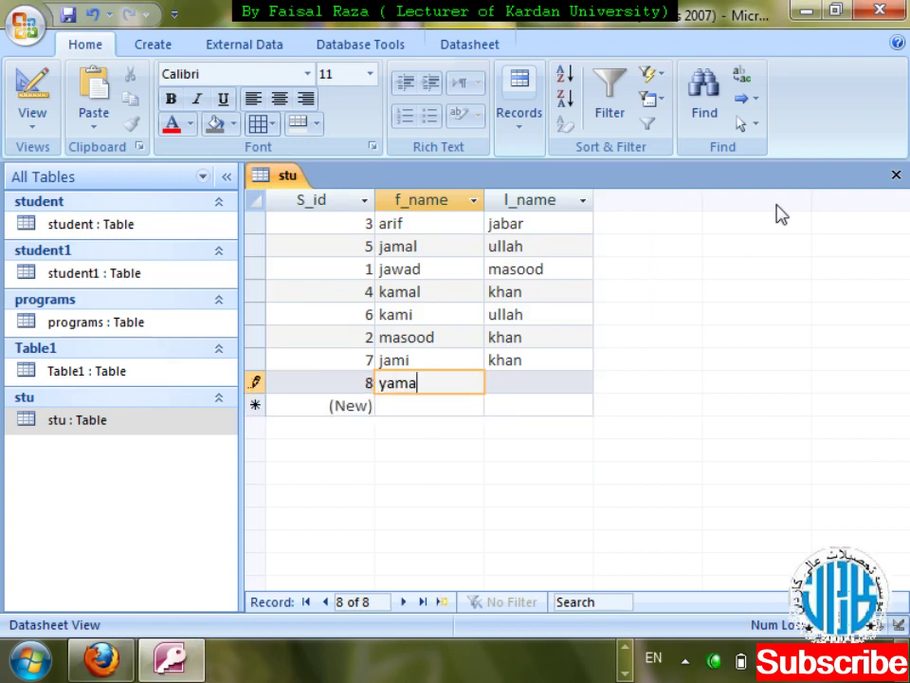
{"action": "key", "text": "Tab"}
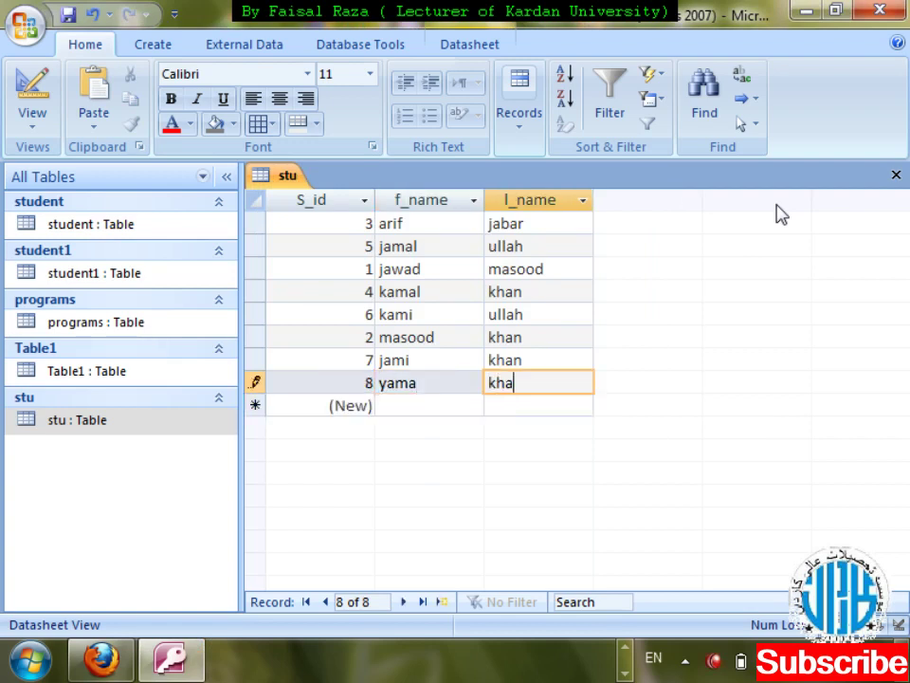
{"action": "key", "text": "Tab"}
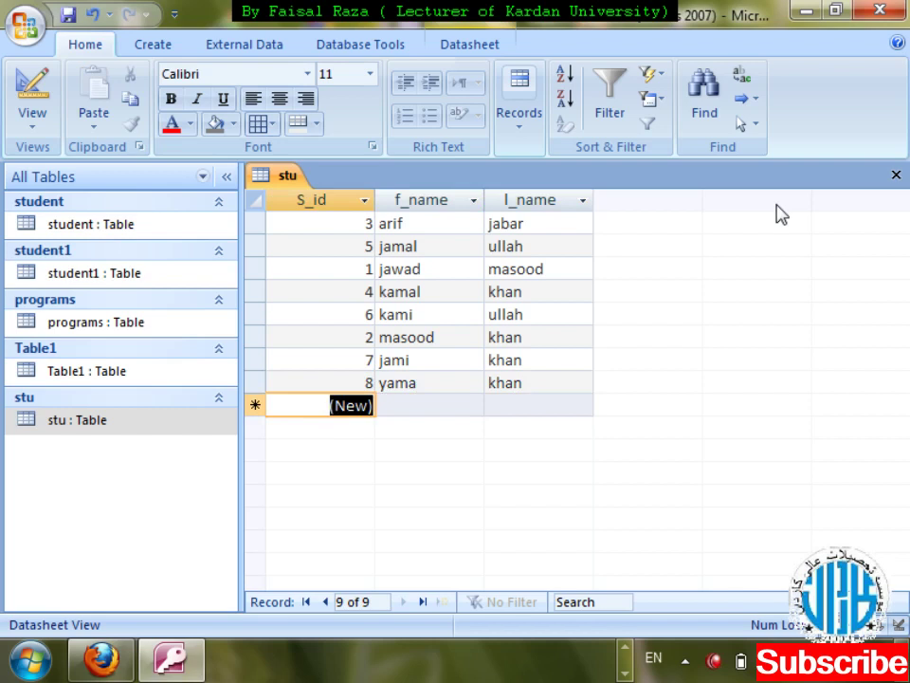
{"action": "key", "text": "ctrl+w"}
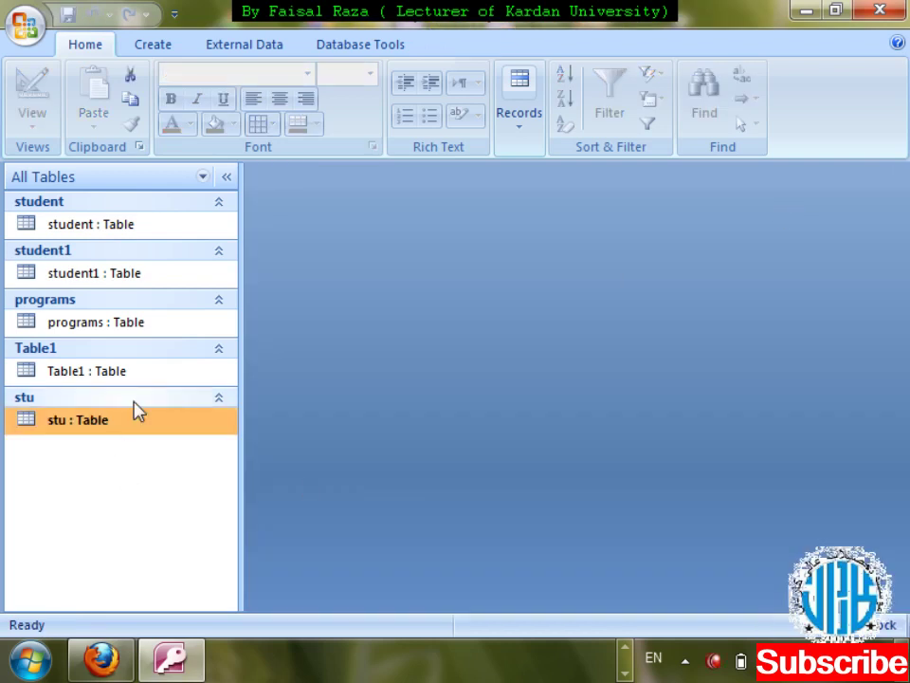
- In the stu design, set S_id's New Values to Random, confirm, and save the design
{"action": "right_click", "coordinate": [135, 421]}
{"action": "key", "text": "Down"}
{"action": "key", "text": "Down"}
{"action": "key", "text": "Return"}
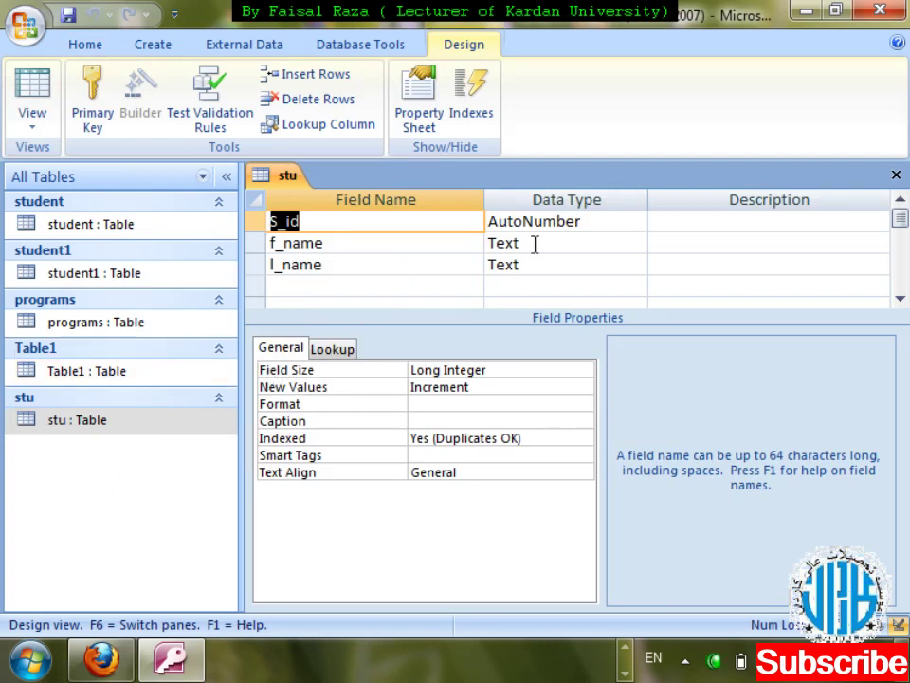
{"action": "left_click", "coordinate": [585, 387]}
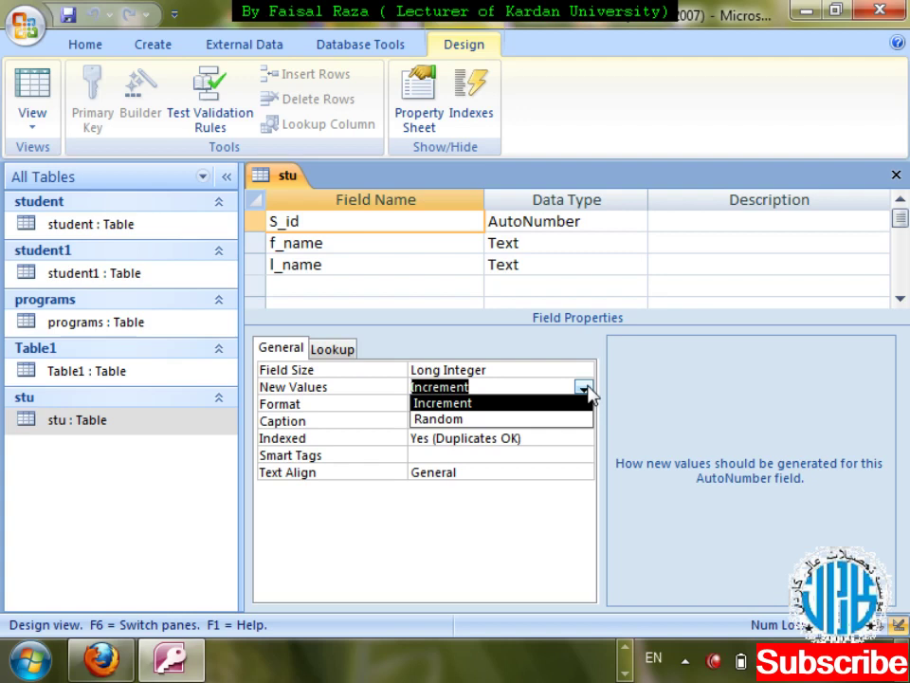
{"action": "key", "text": "Down"}
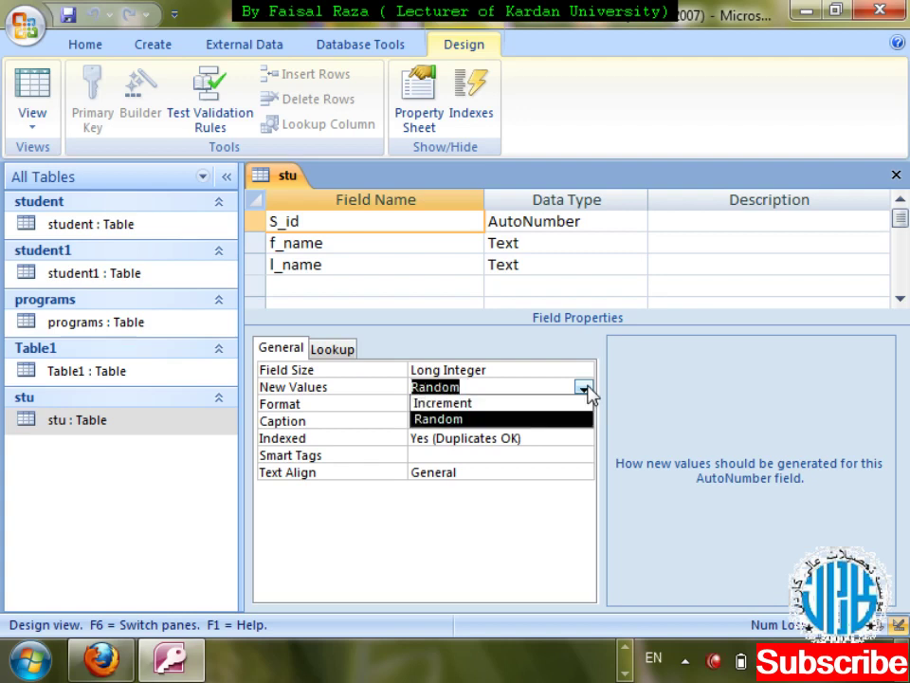
{"action": "key", "text": "Return"}
{"action": "key", "text": "Left"}
{"action": "key", "text": "Return"}
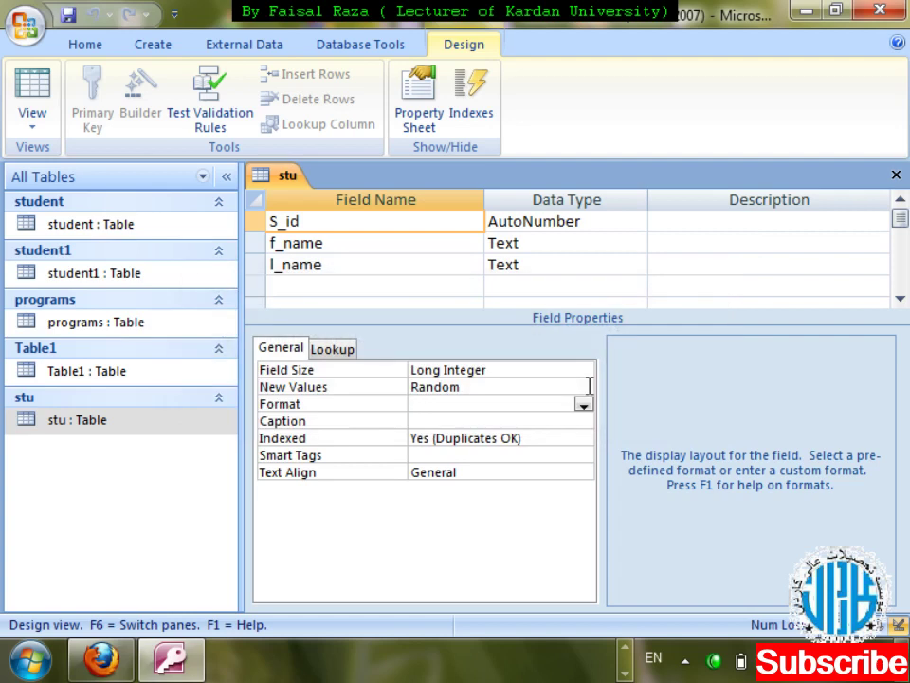
{"action": "key", "text": "ctrl+w"}
{"action": "key", "text": "Return"}
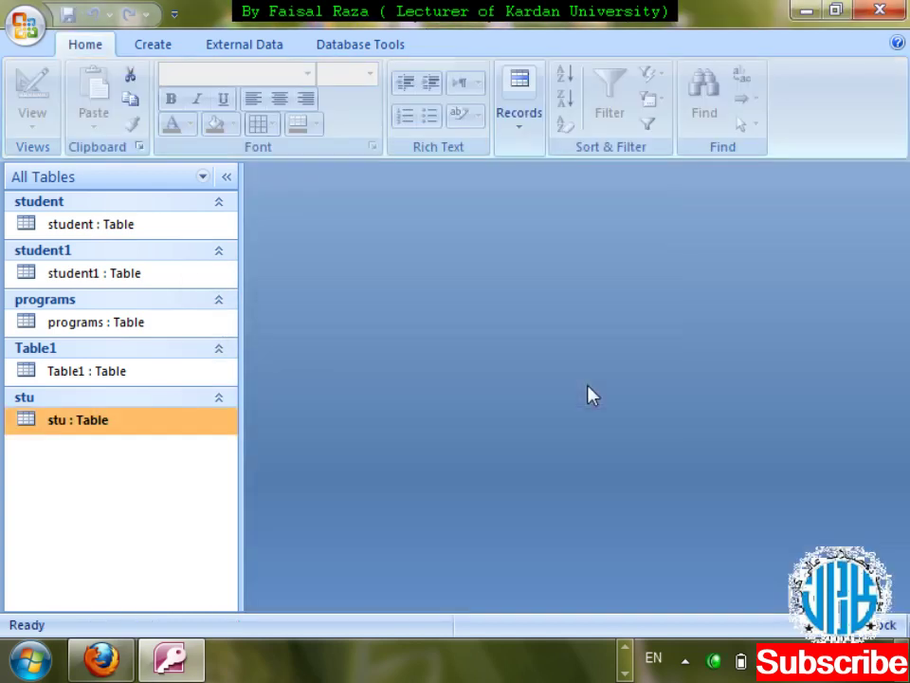
{"action": "double_click", "coordinate": [68, 420]}
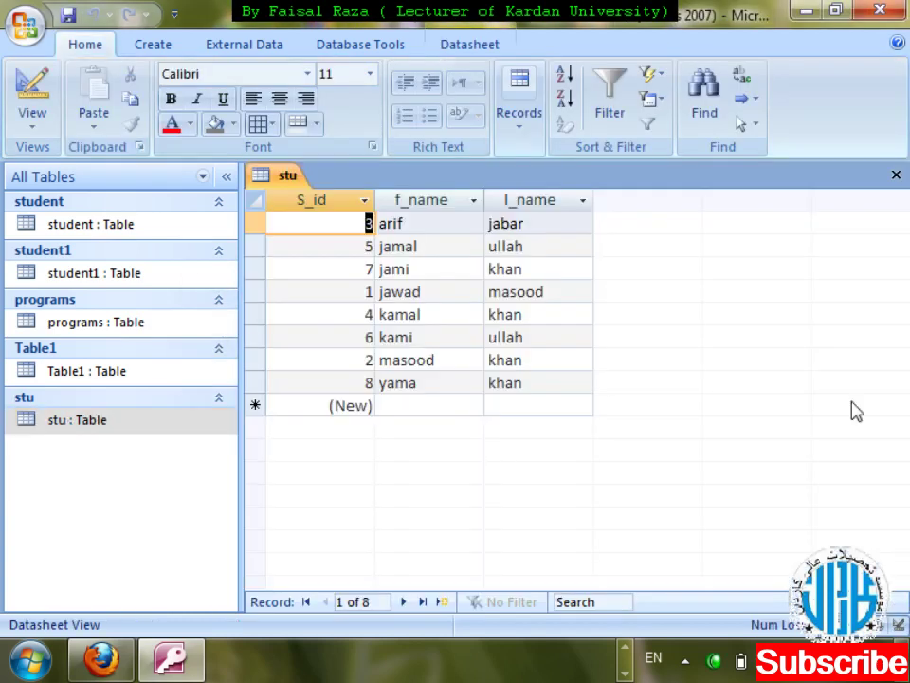
{"action": "key", "text": "Down"}
{"action": "key", "text": "Down"}
{"action": "key", "text": "Down"}
{"action": "key", "text": "Down"}
{"action": "key", "text": "Down"}
{"action": "key", "text": "Down"}
{"action": "key", "text": "Down"}
{"action": "key", "text": "Down"}
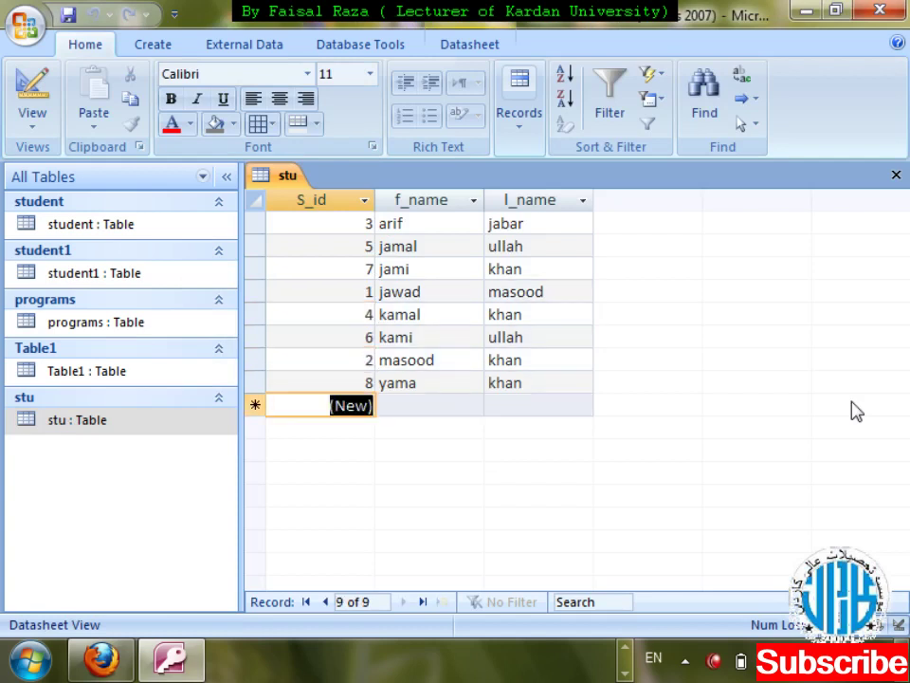
{"action": "key", "text": "Tab"}
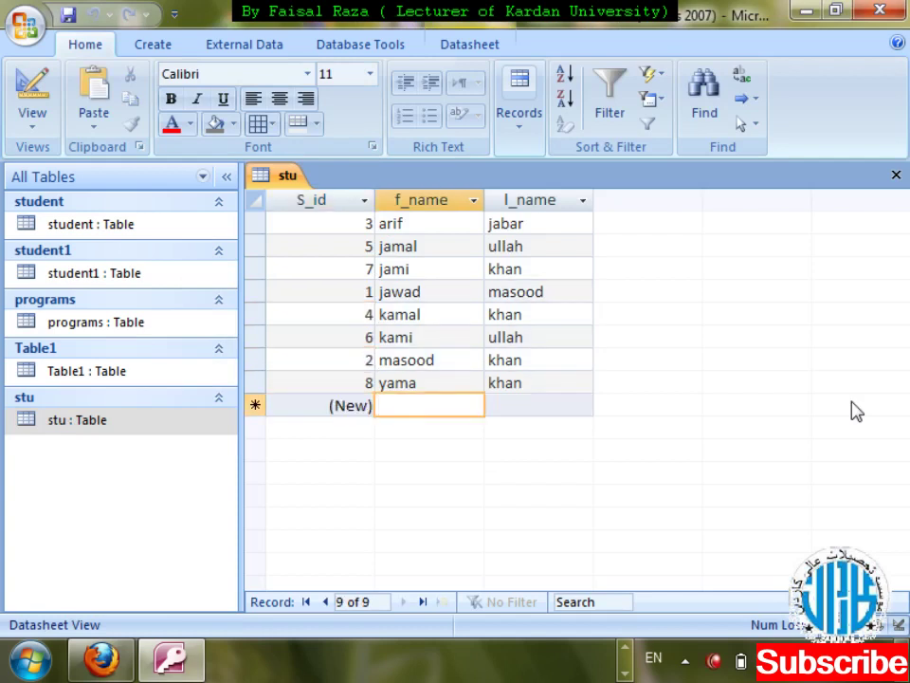
{"action": "key", "text": "Tab"}
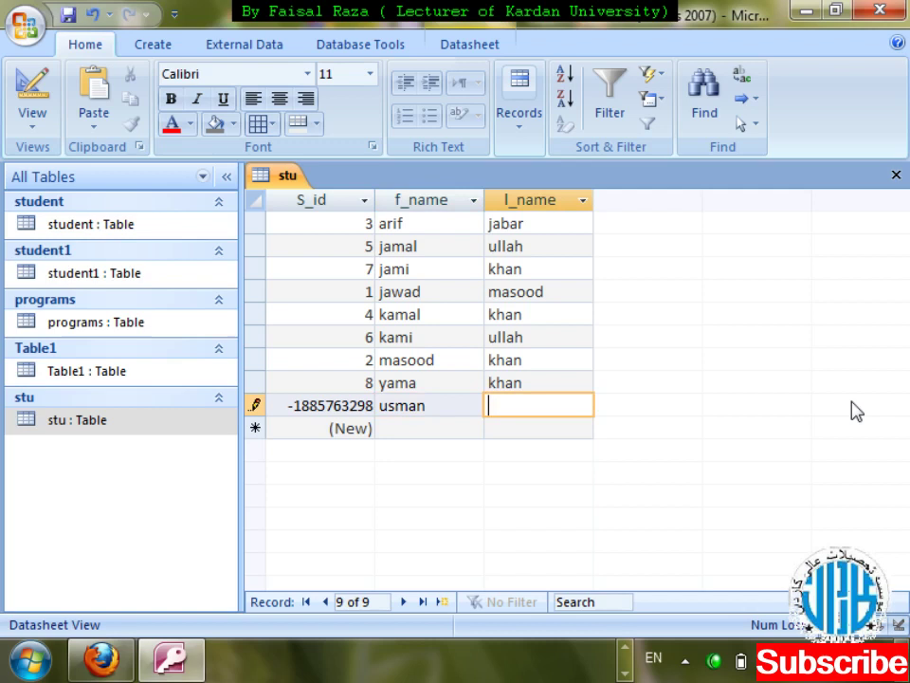
{"action": "key", "text": "Tab"}
{"action": "key", "text": "Tab"}
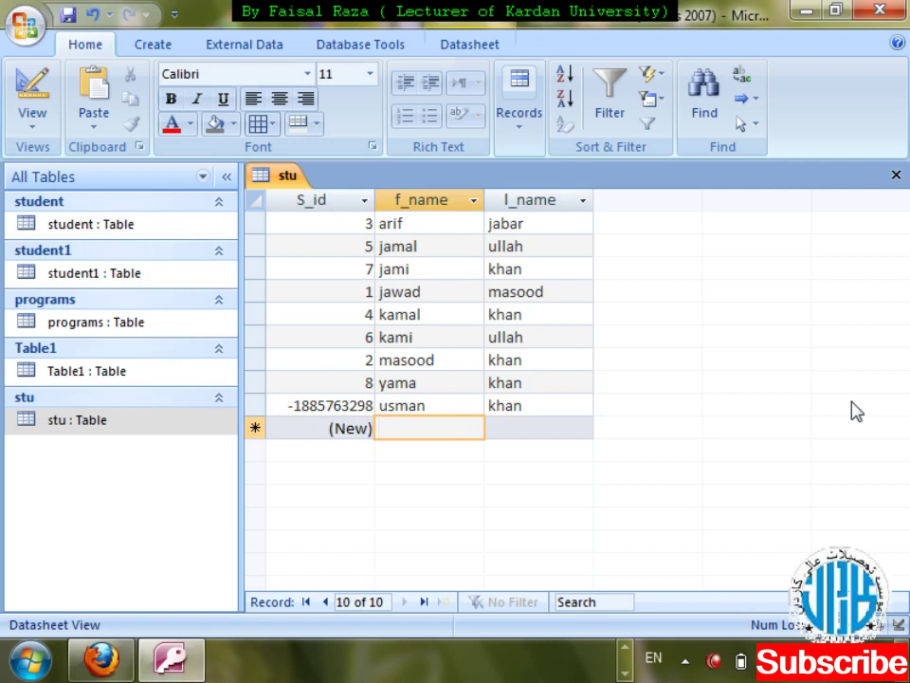
{"action": "type", "text": "umar"}
{"action": "key", "text": "Tab"}
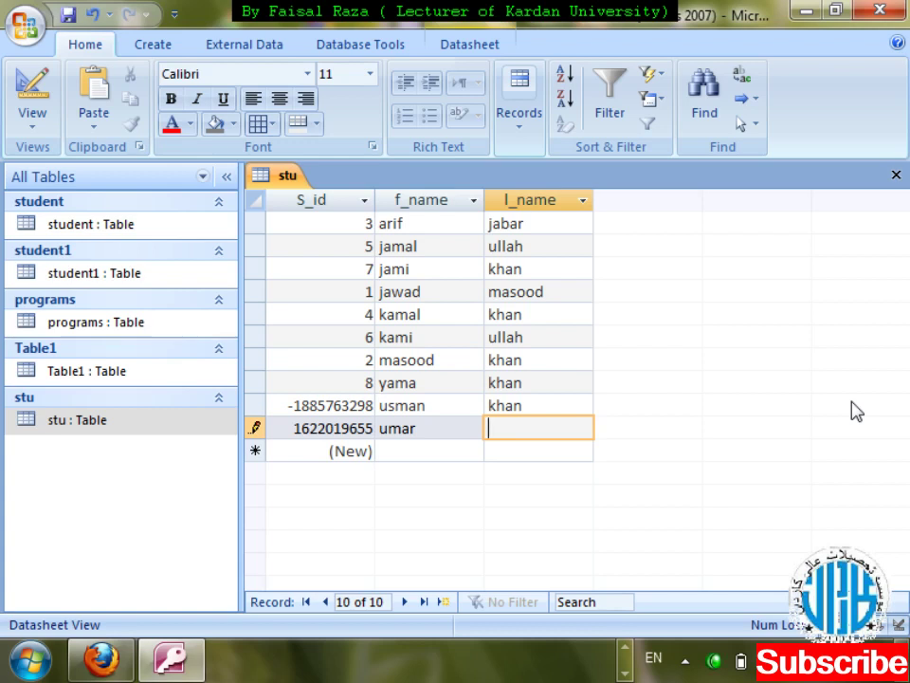
{"action": "key", "text": "ctrl+w"}
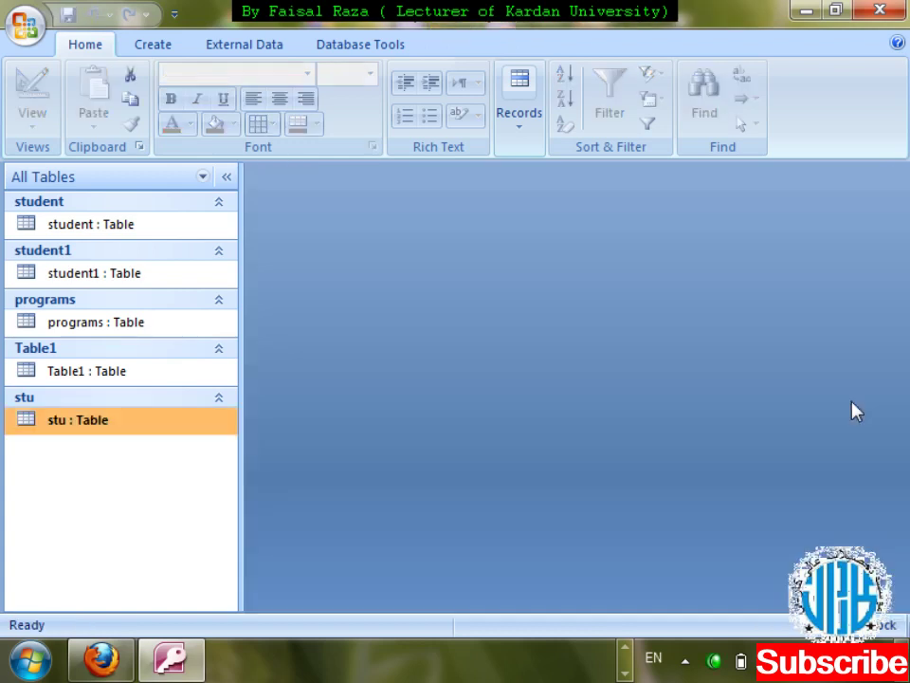
- Set the S_id field's Format property to Currency and save the stu design
{"action": "key", "text": "shift+F10"}
{"action": "key", "text": "Down"}
{"action": "key", "text": "Return"}
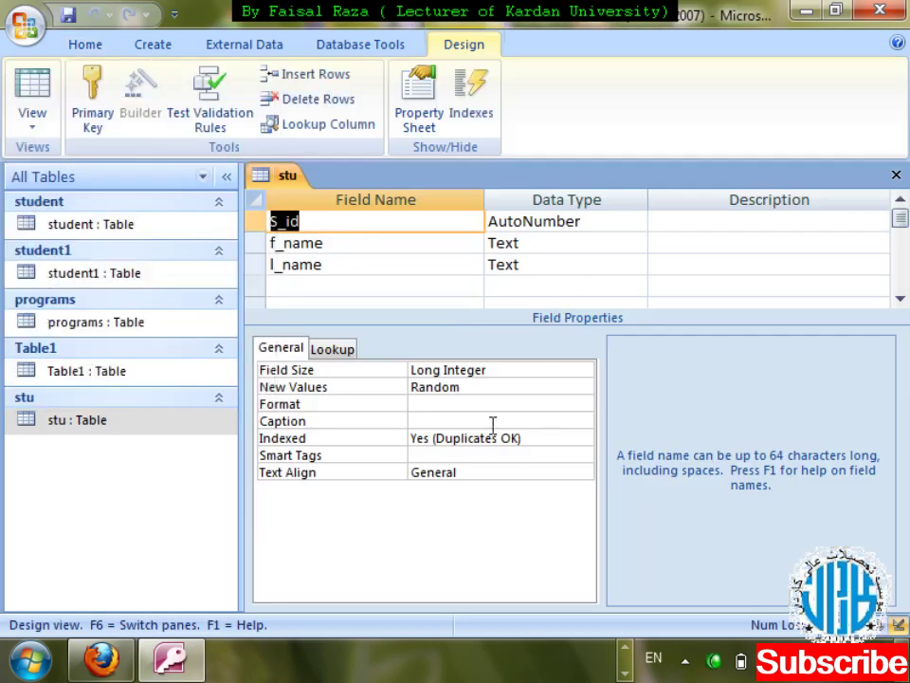
{"action": "left_click", "coordinate": [527, 404]}
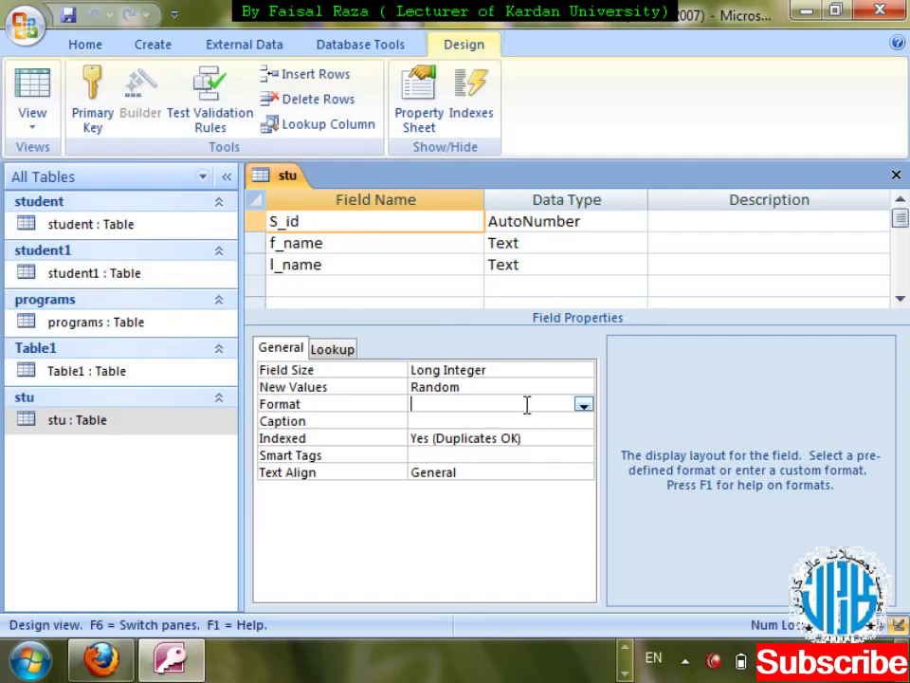
{"action": "left_click", "coordinate": [583, 405]}
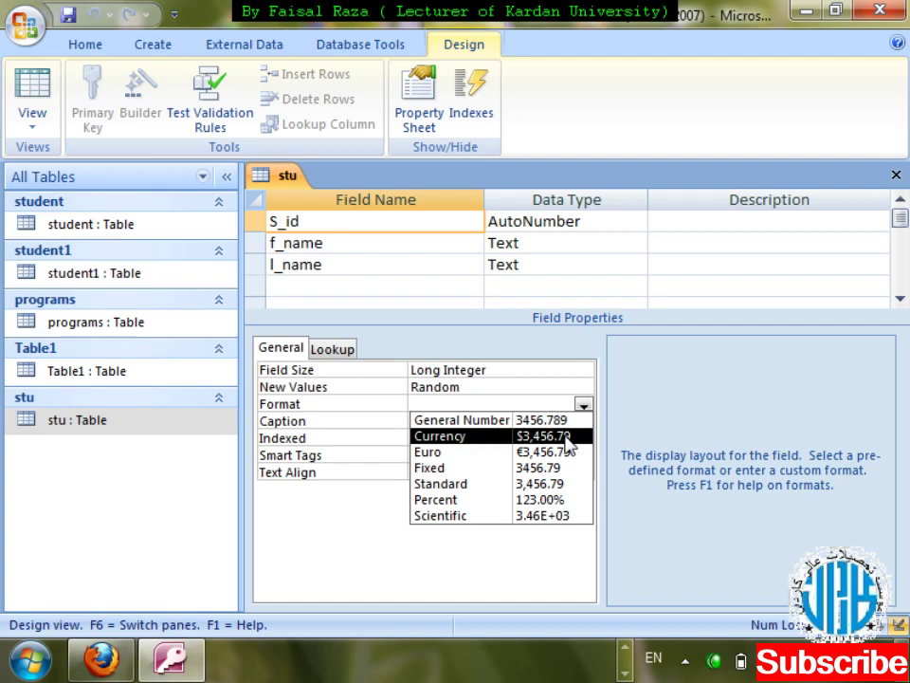
{"action": "left_click", "coordinate": [568, 438]}
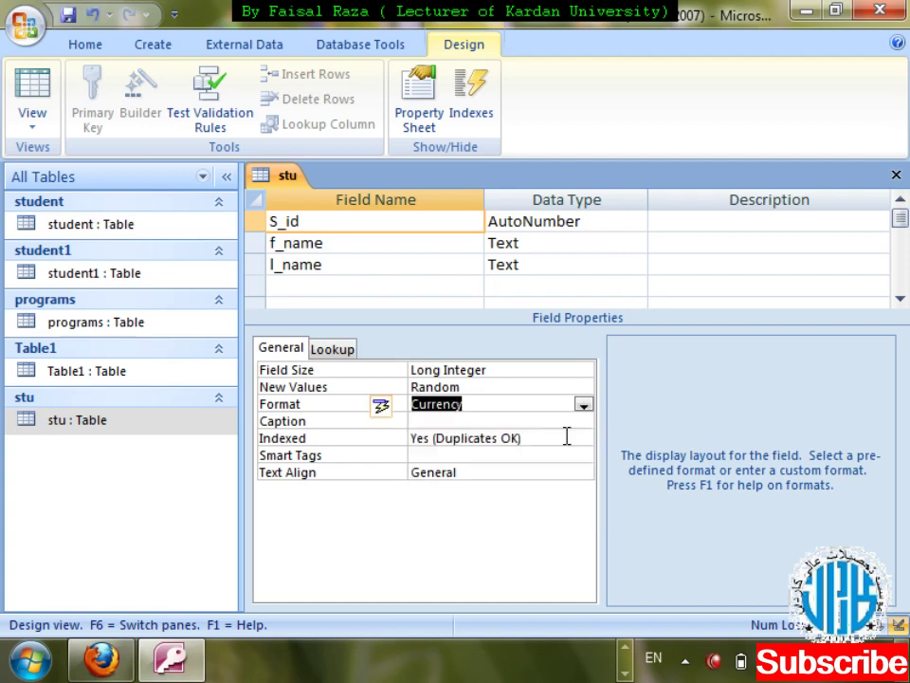
{"action": "key", "text": "ctrl+w"}
{"action": "key", "text": "Return"}
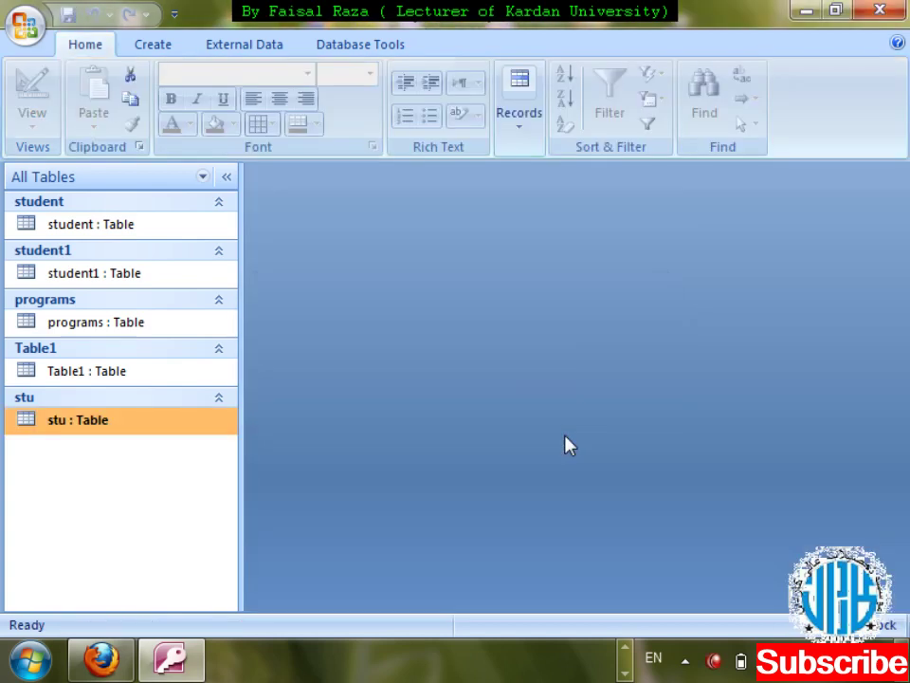
- View the stu datasheet with a widened S_id column, then close without saving the layout
{"action": "double_click", "coordinate": [53, 428]}
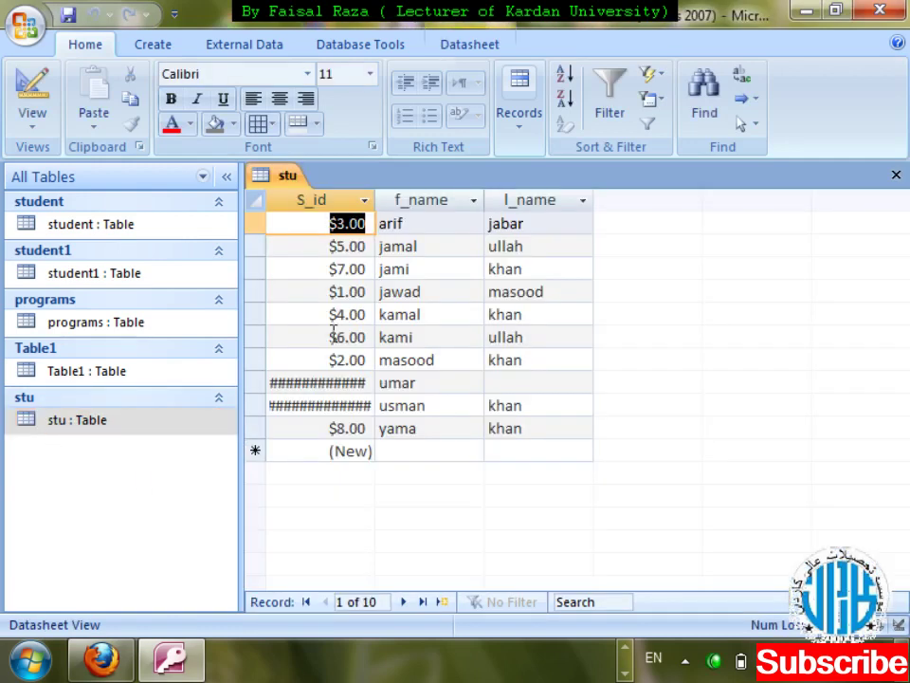
{"action": "left_click_drag", "start_coordinate": [378, 199], "coordinate": [420, 199]}
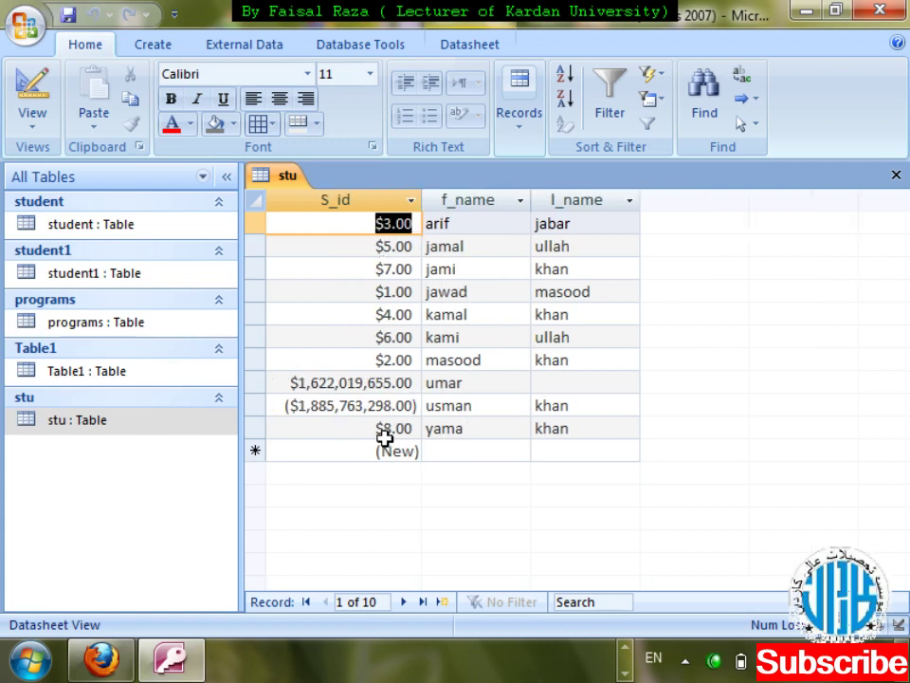
{"action": "key", "text": "ctrl+w"}
{"action": "key", "text": "Tab"}
{"action": "key", "text": "Return"}
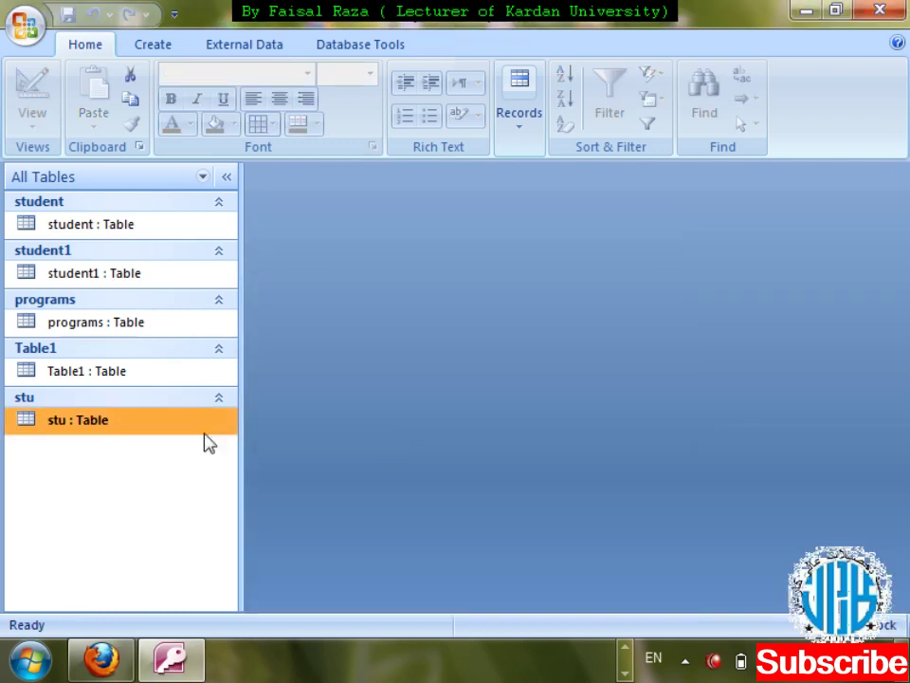
- Reopen stu in Design View, check S_id's Caption property, and select the f_name field
{"action": "right_click", "coordinate": [148, 427]}
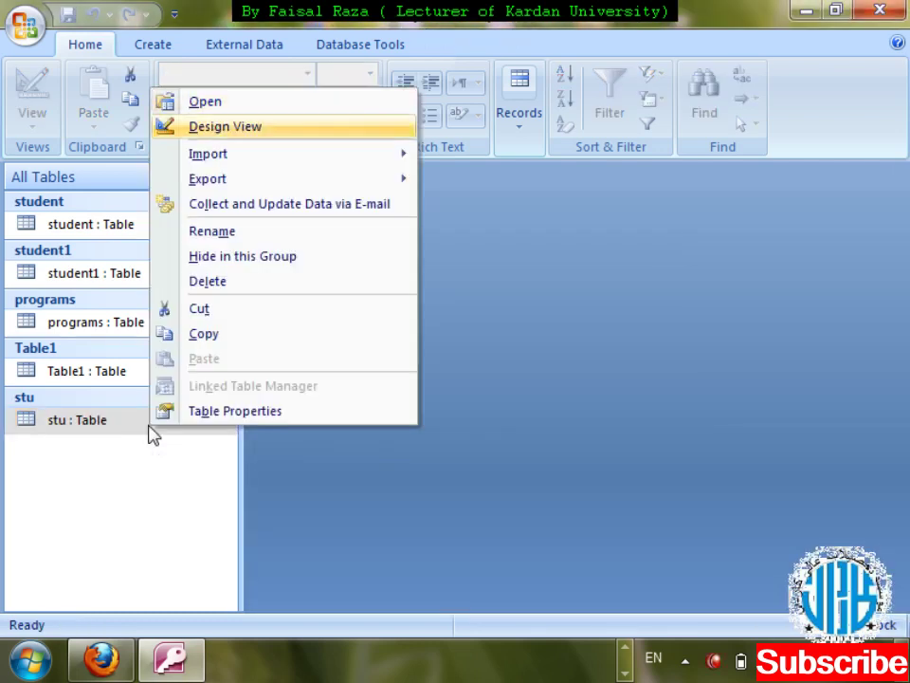
{"action": "key", "text": "Return"}
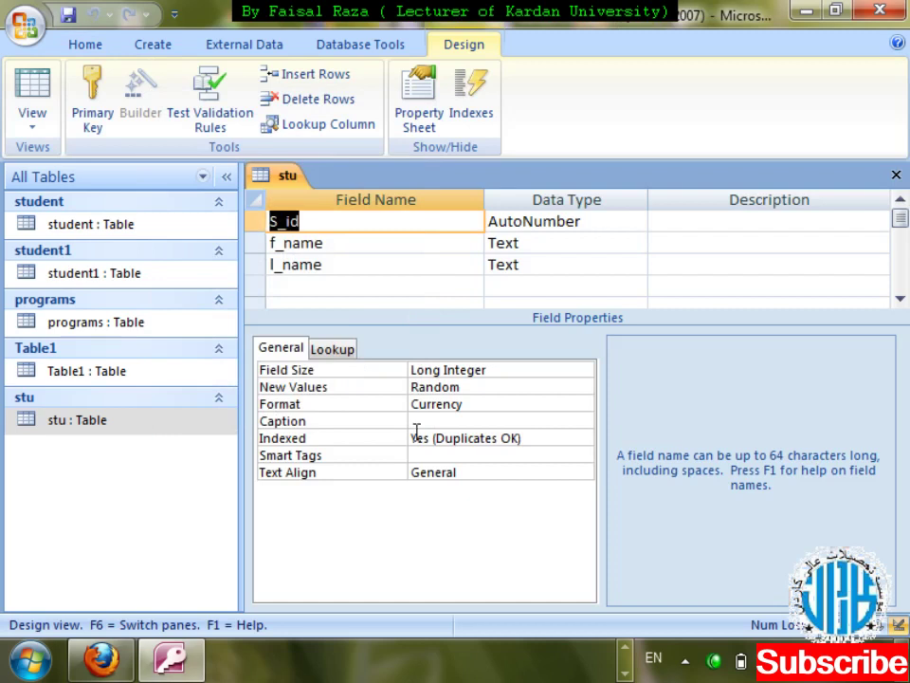
{"action": "left_click", "coordinate": [440, 421]}
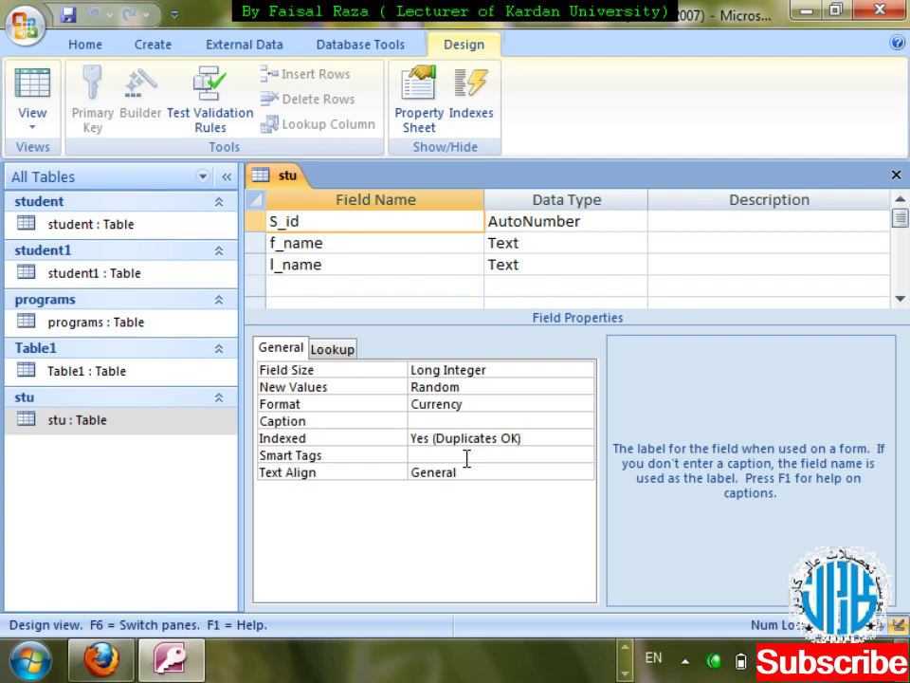
{"action": "left_click", "coordinate": [582, 244]}
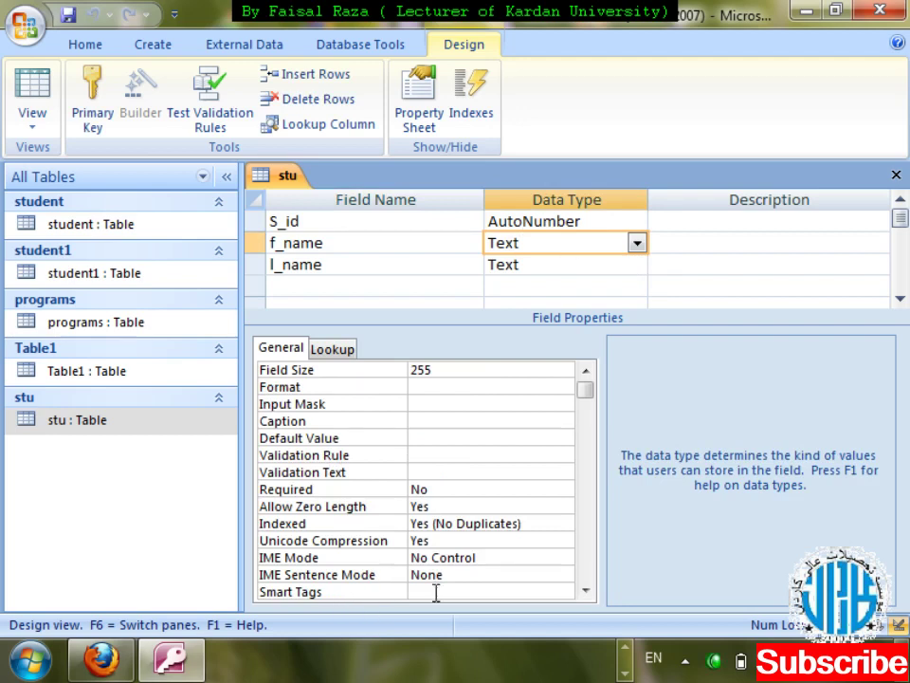
- Give f_name the Person Name smart tag, then close and save the stu design
{"action": "left_click", "coordinate": [498, 589]}
{"action": "left_click", "coordinate": [563, 591]}
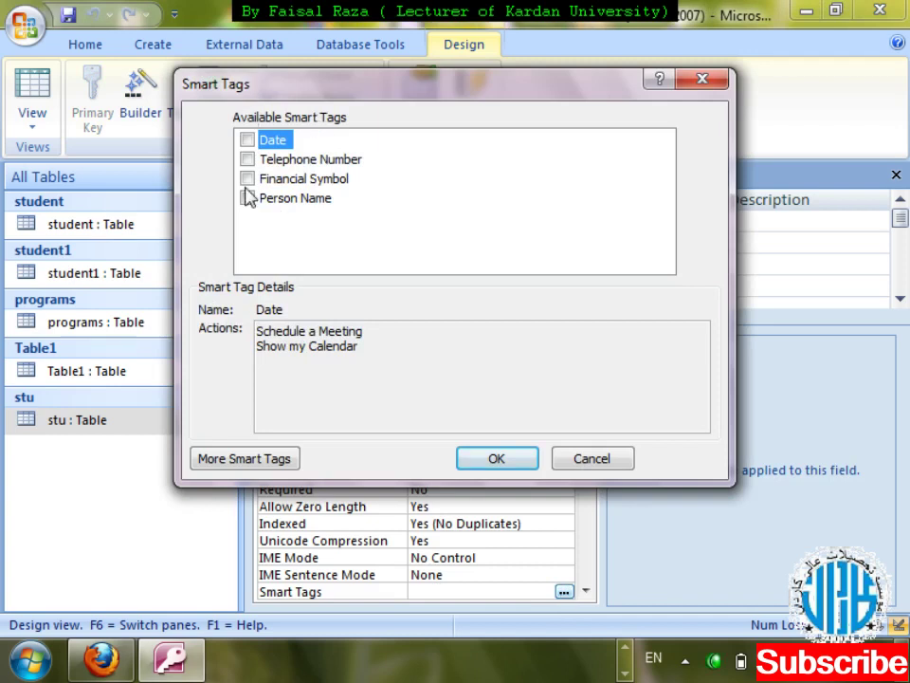
{"action": "left_click", "coordinate": [246, 199]}
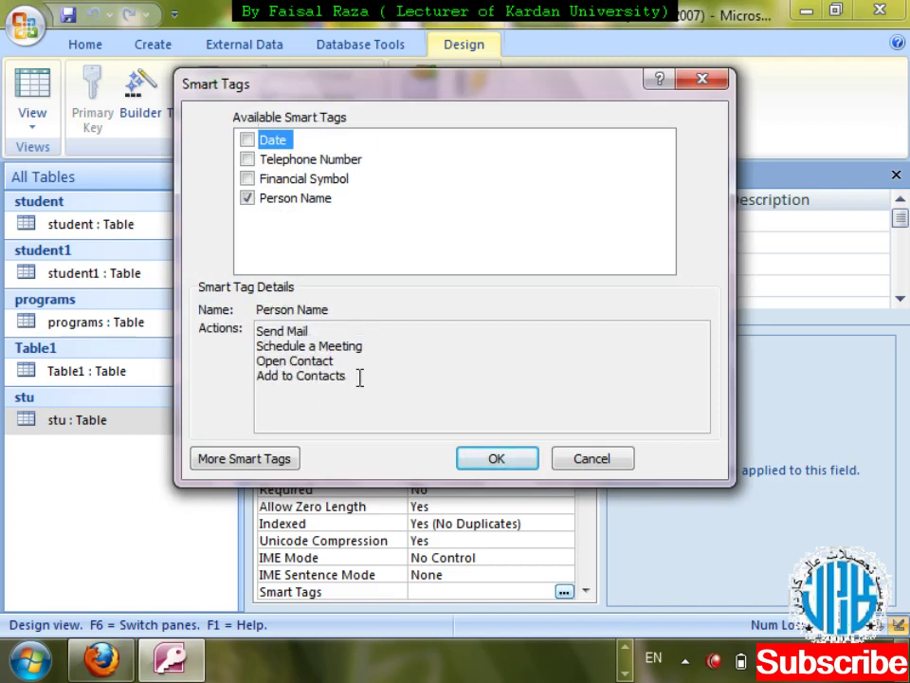
{"action": "left_click", "coordinate": [497, 457]}
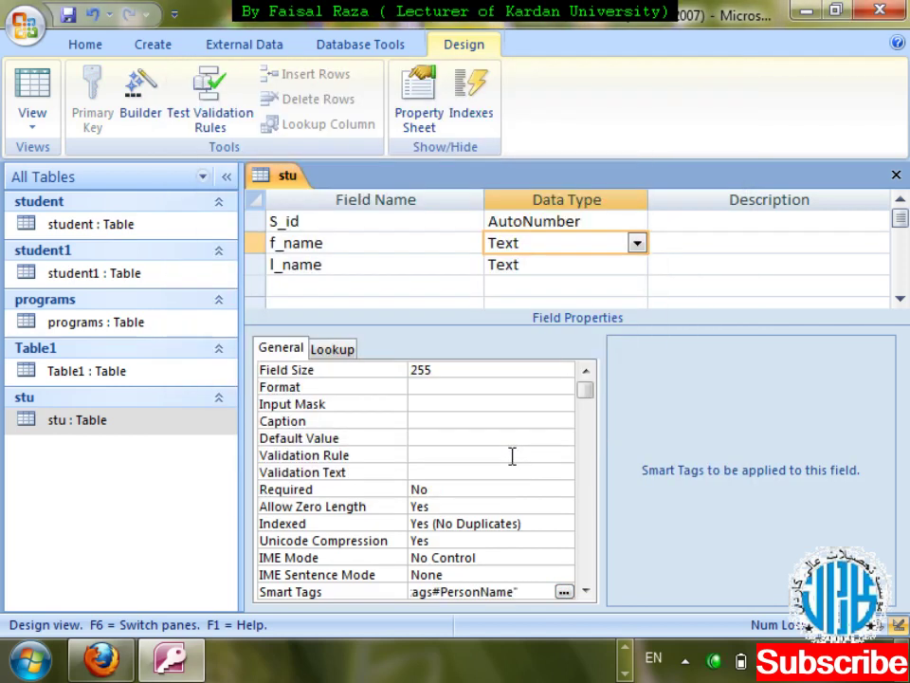
{"action": "key", "text": "ctrl+w"}
{"action": "key", "text": "Return"}
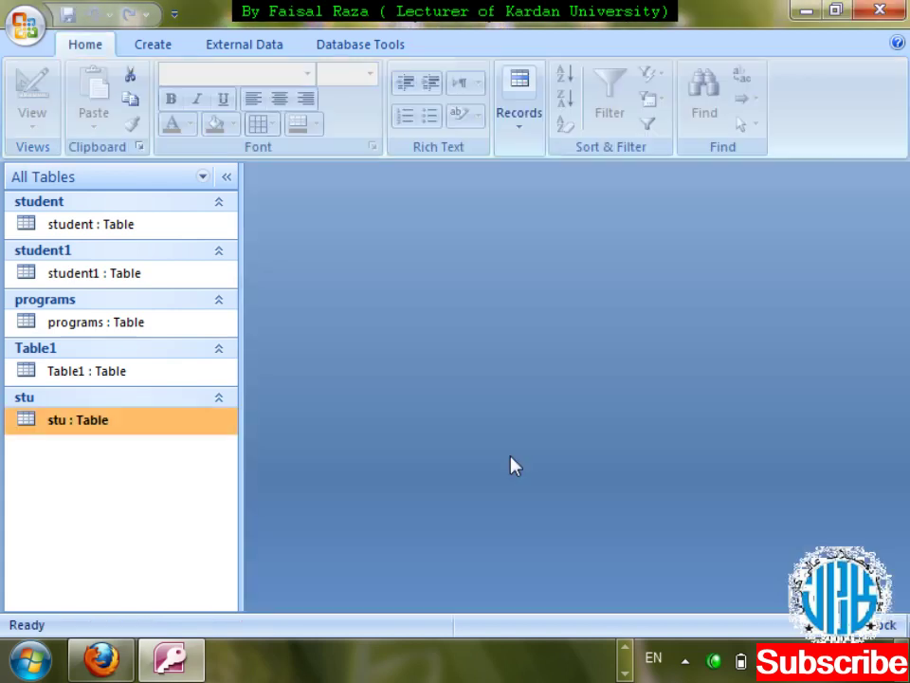
- Open the stu datasheet and start a Send Mail message from the third student's first-name smart tag
{"action": "double_click", "coordinate": [89, 423]}
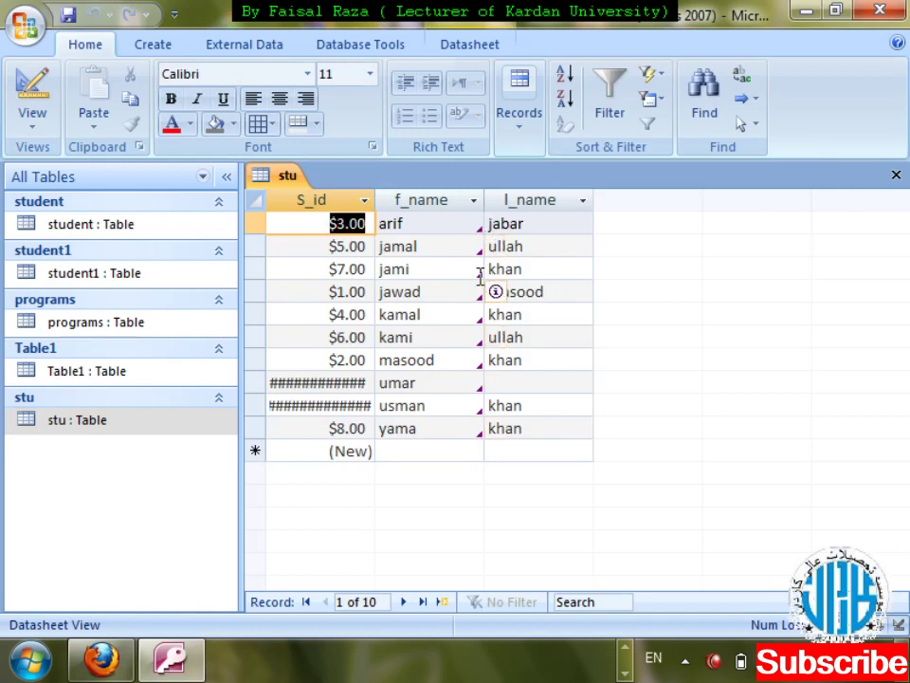
{"action": "left_click", "coordinate": [481, 275]}
{"action": "left_click", "coordinate": [497, 269]}
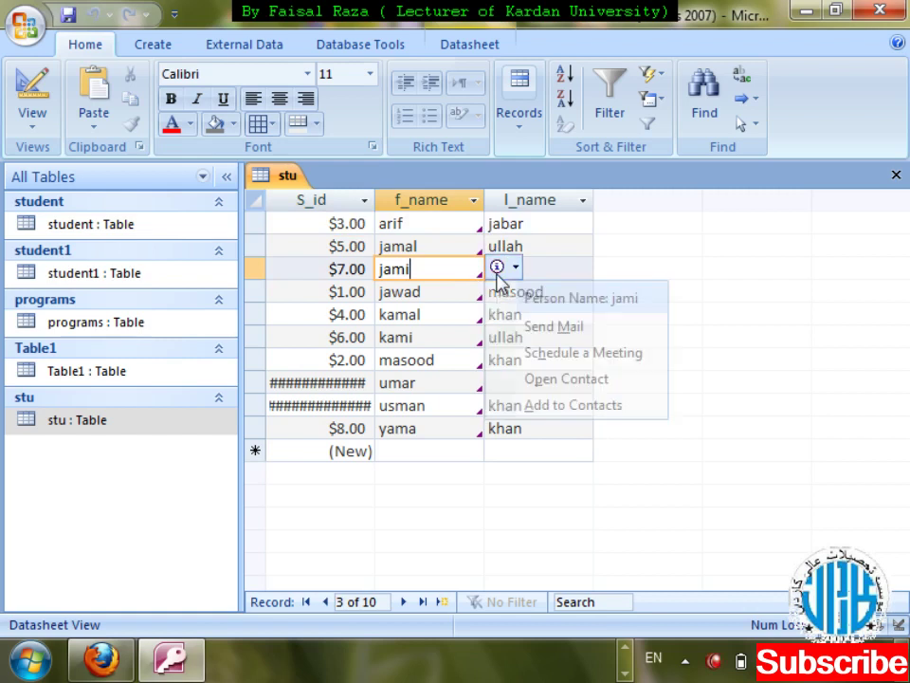
{"action": "left_click", "coordinate": [616, 326]}
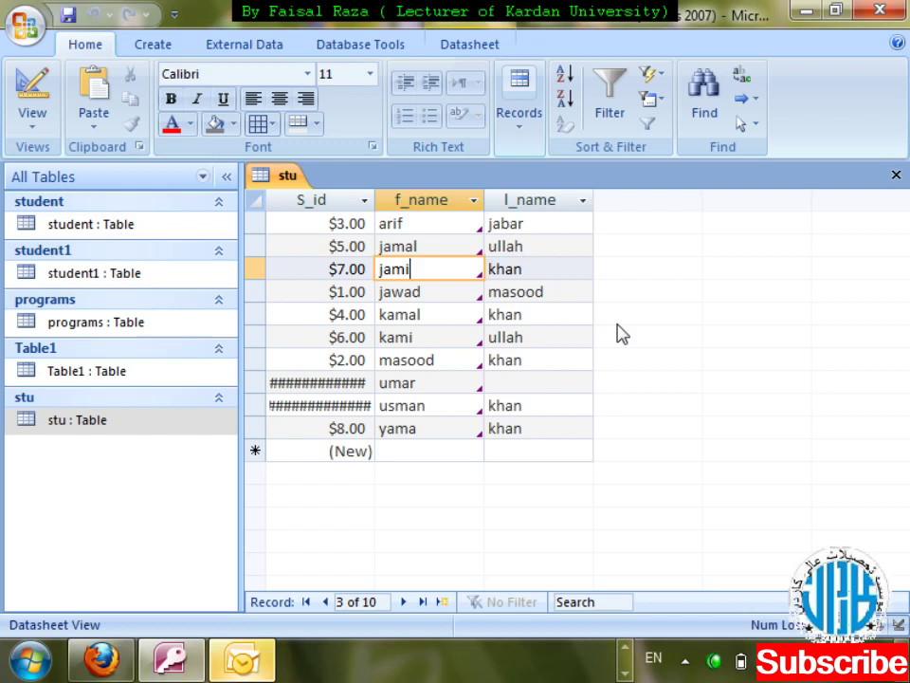
{"action": "left_click", "coordinate": [245, 657]}
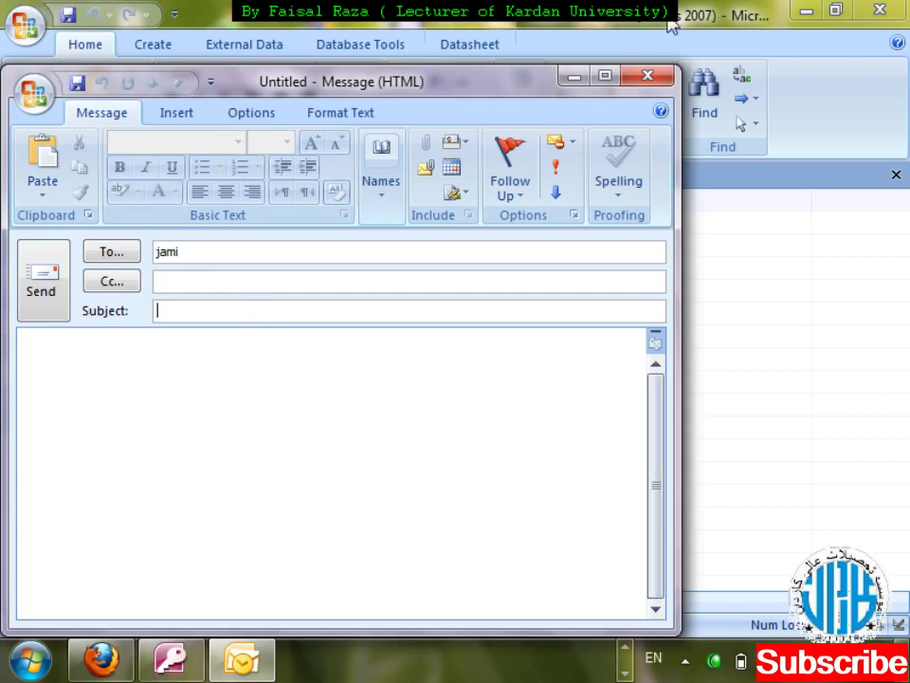
- Close the unsent Outlook message, choosing not to save it
{"action": "left_click", "coordinate": [651, 76]}
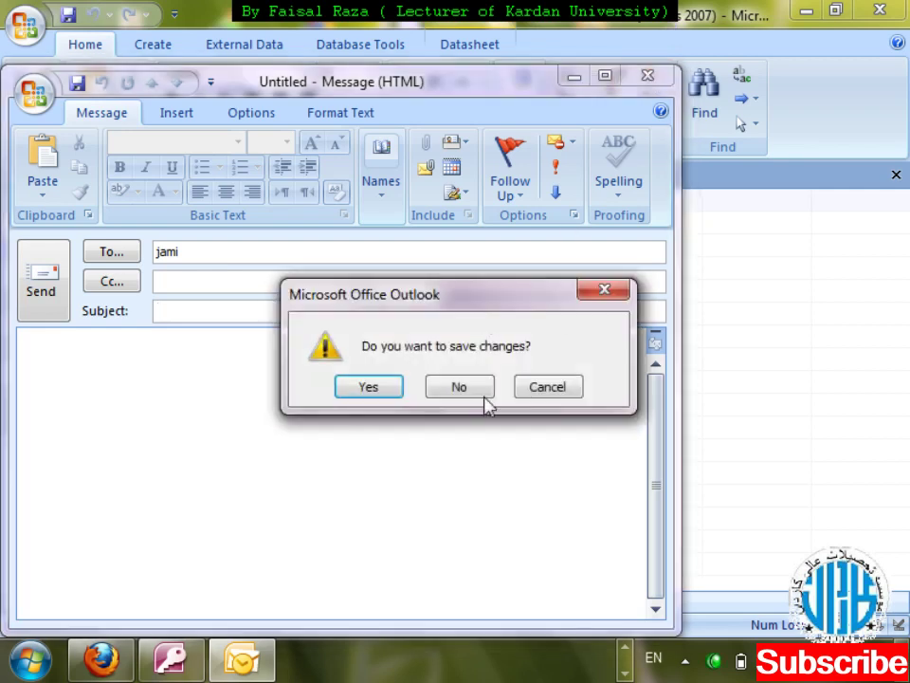
{"action": "left_click", "coordinate": [463, 384]}
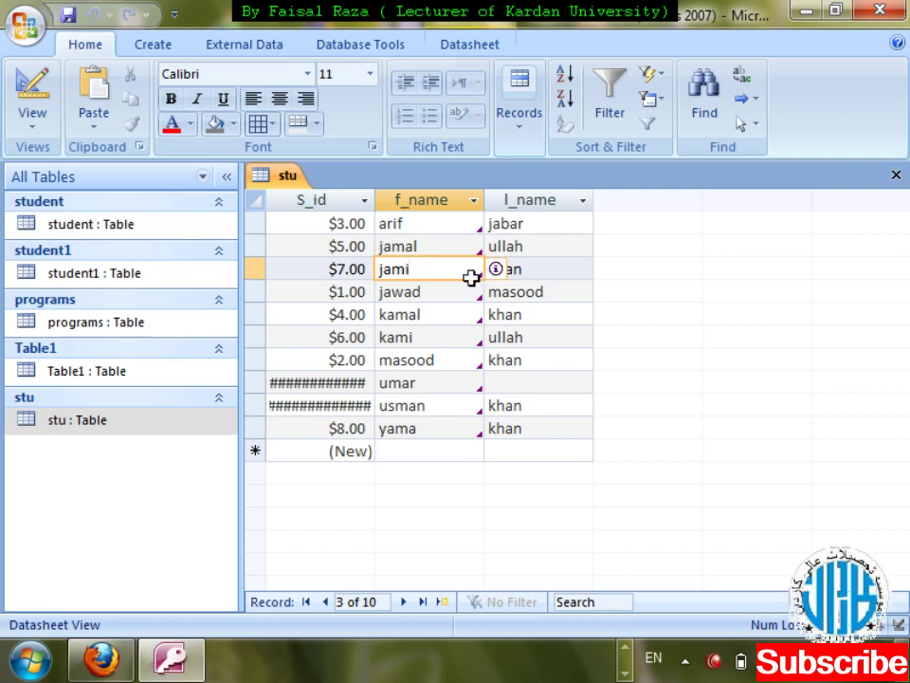
- Add the student to Outlook contacts from the smart tag, then close the contact without saving
{"action": "left_click", "coordinate": [499, 268]}
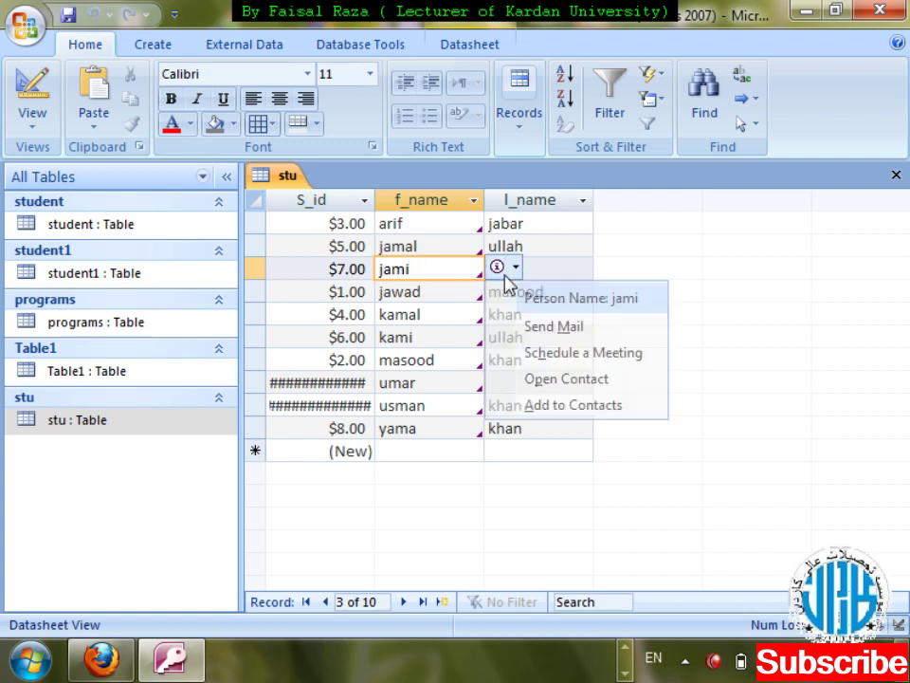
{"action": "left_click", "coordinate": [613, 414]}
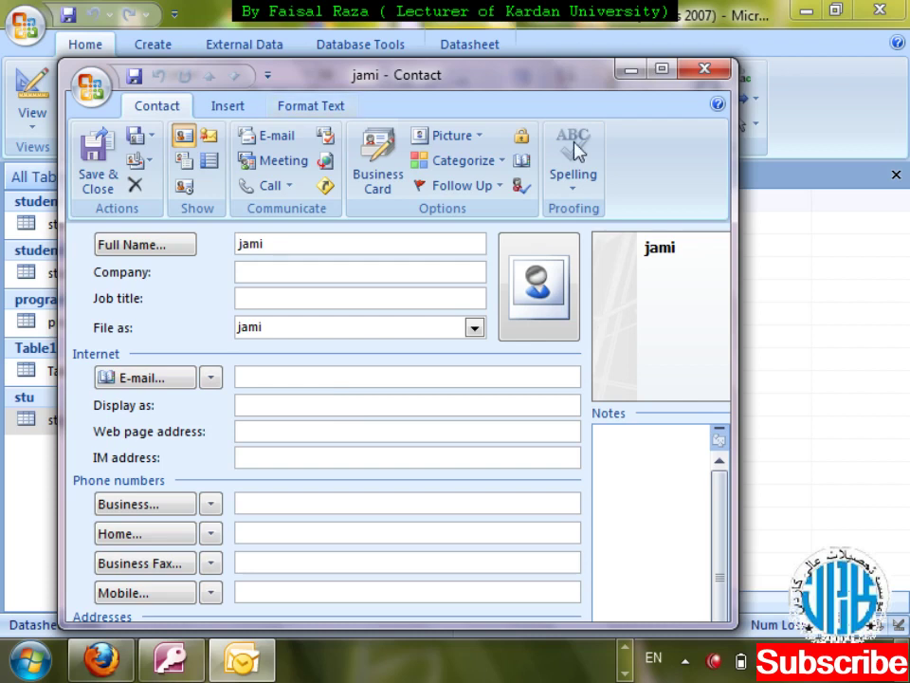
{"action": "left_click", "coordinate": [705, 71]}
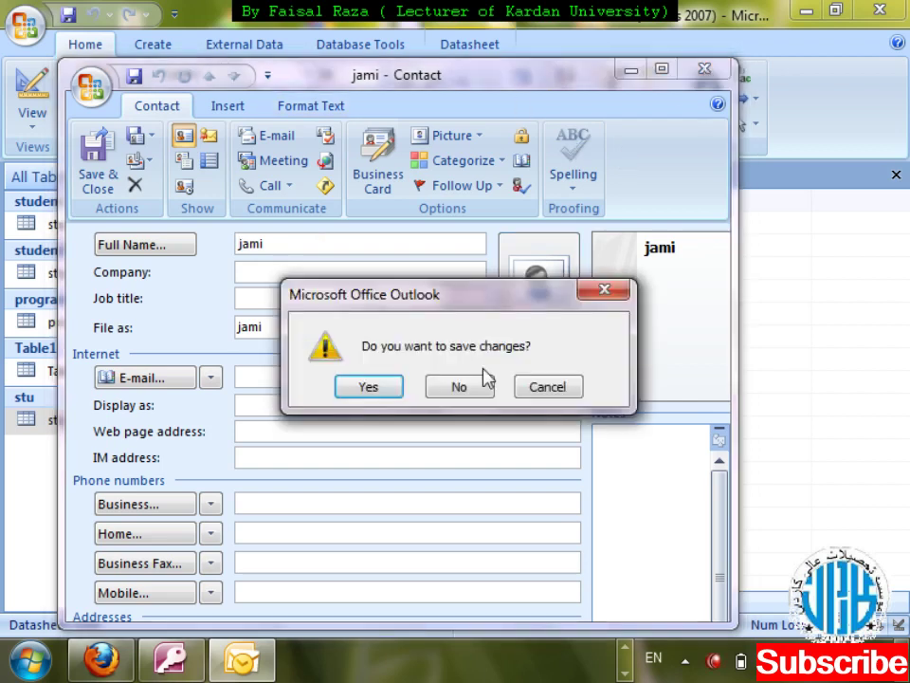
{"action": "left_click", "coordinate": [477, 393]}
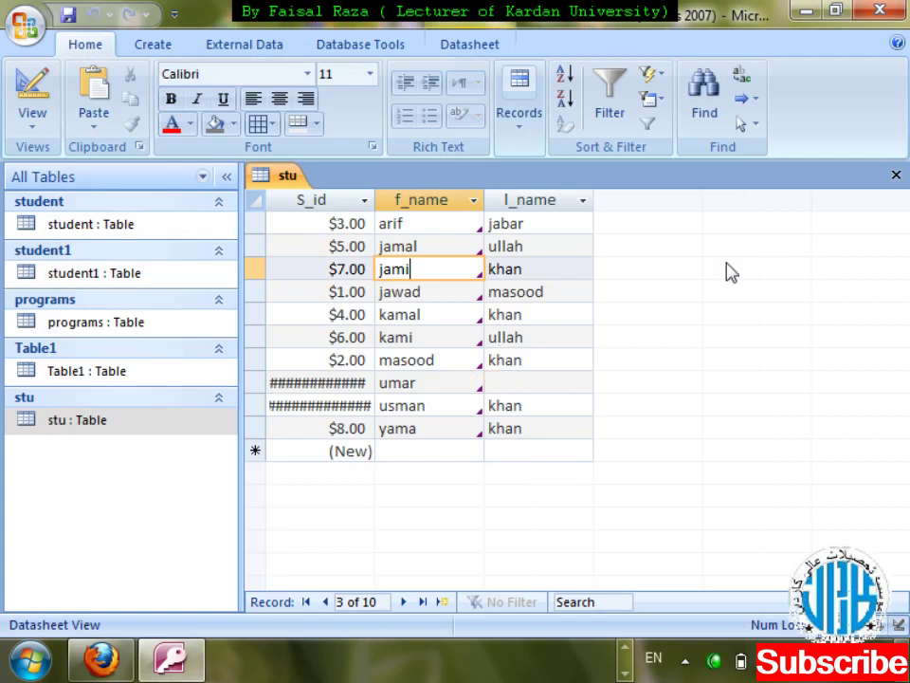
- Close the stu datasheet and reopen the table in Design View
{"action": "key", "text": "ctrl+w"}
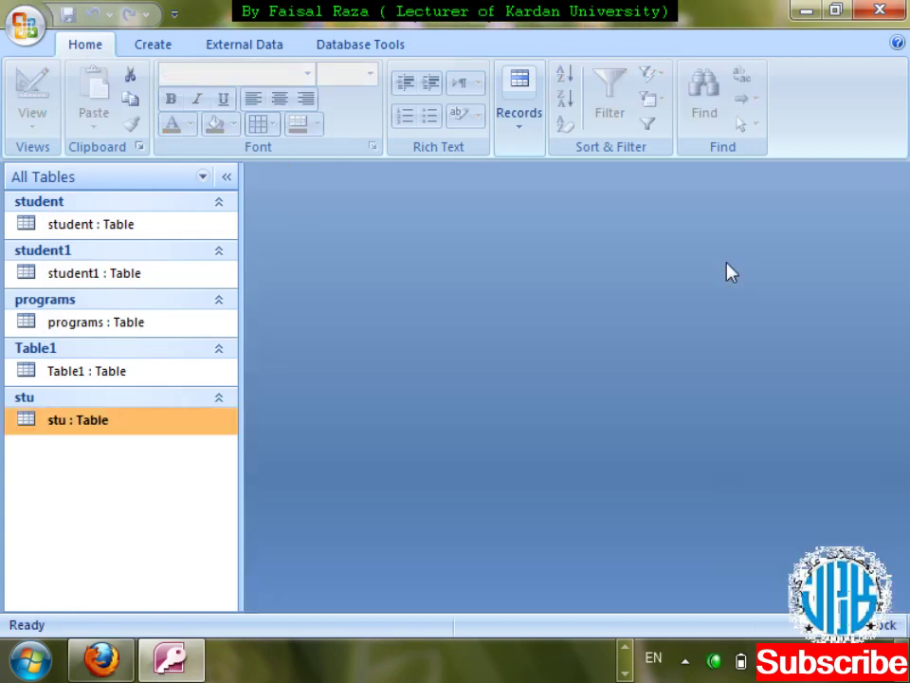
{"action": "key", "text": "shift+F10"}
{"action": "key", "text": "Down"}
{"action": "key", "text": "Down"}
{"action": "key", "text": "Up"}
{"action": "key", "text": "Return"}
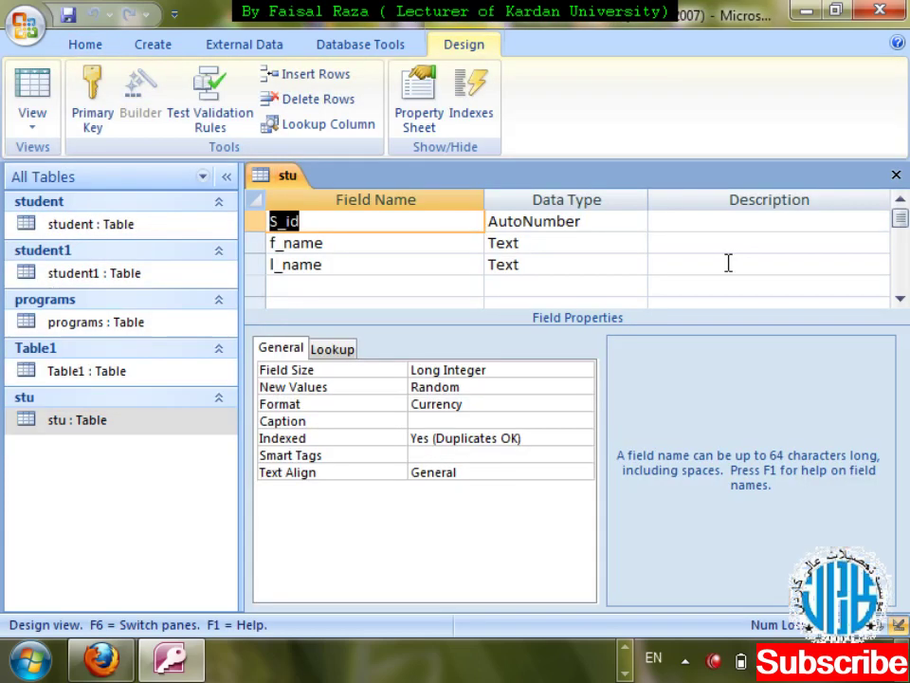
- Set S_id's Text Align to Right, save, and widen the S_id column to show full values
{"action": "left_click", "coordinate": [457, 454]}
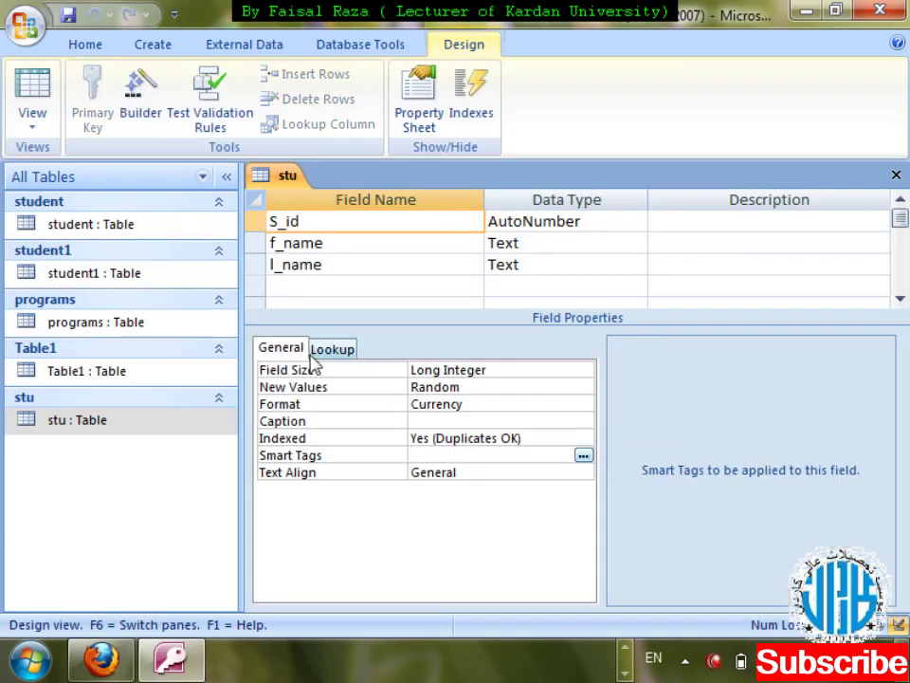
{"action": "left_click", "coordinate": [584, 473]}
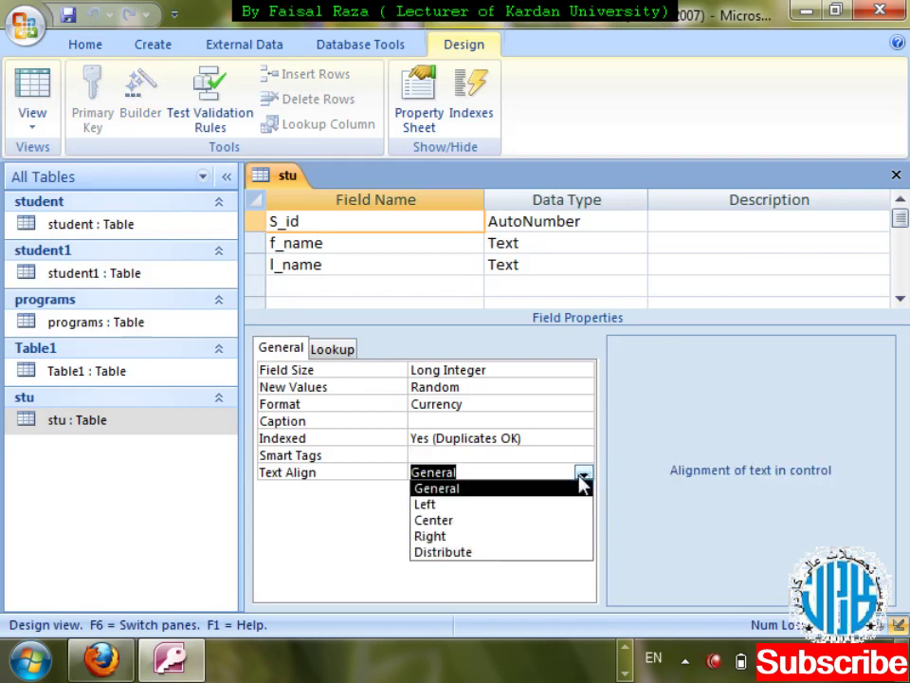
{"action": "left_click", "coordinate": [549, 537]}
{"action": "key", "text": "ctrl+w"}
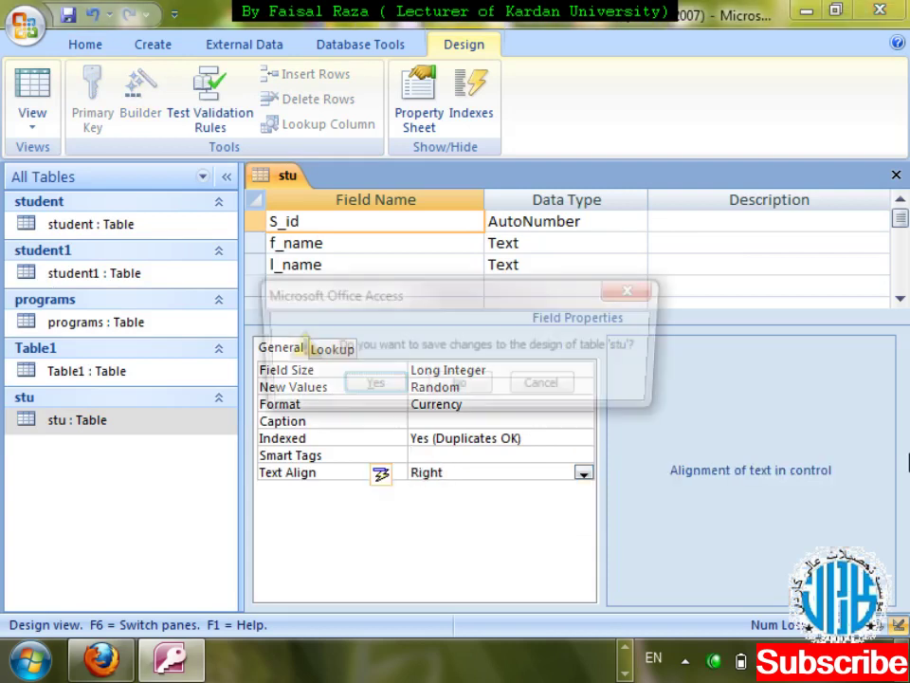
{"action": "key", "text": "Return"}
{"action": "key", "text": "Return"}
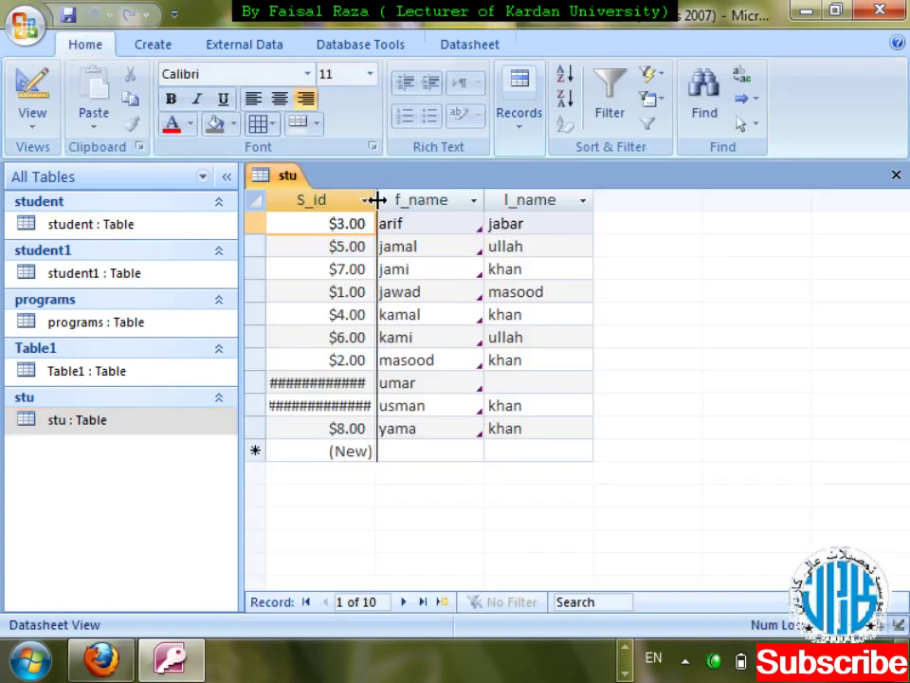
{"action": "left_click_drag", "start_coordinate": [374, 200], "coordinate": [417, 200]}
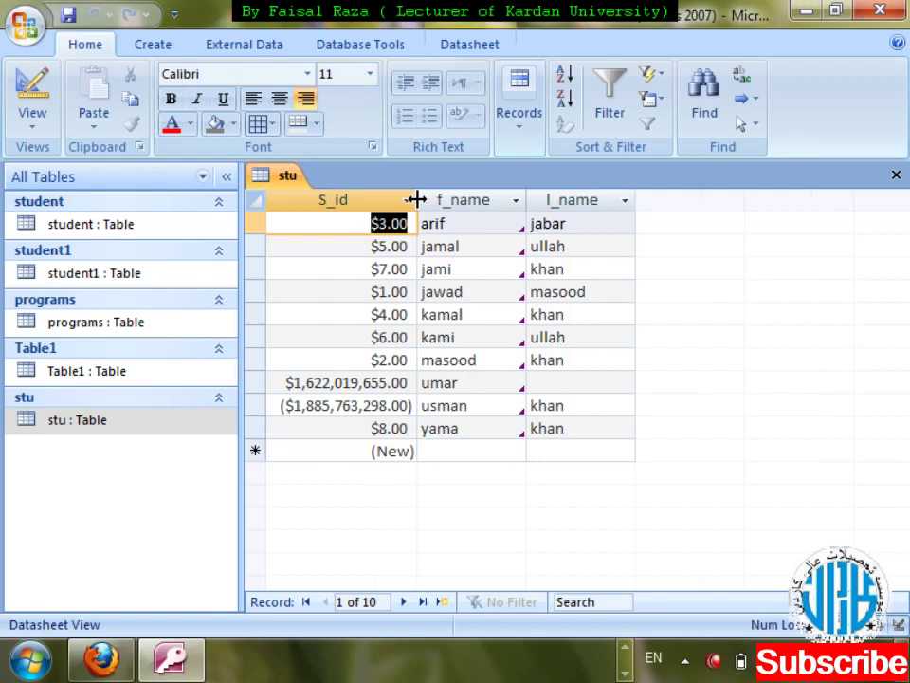
{"action": "key", "text": "ctrl+w"}
- Save the widened column layout and reopen stu in Design View
{"action": "key", "text": "Return"}
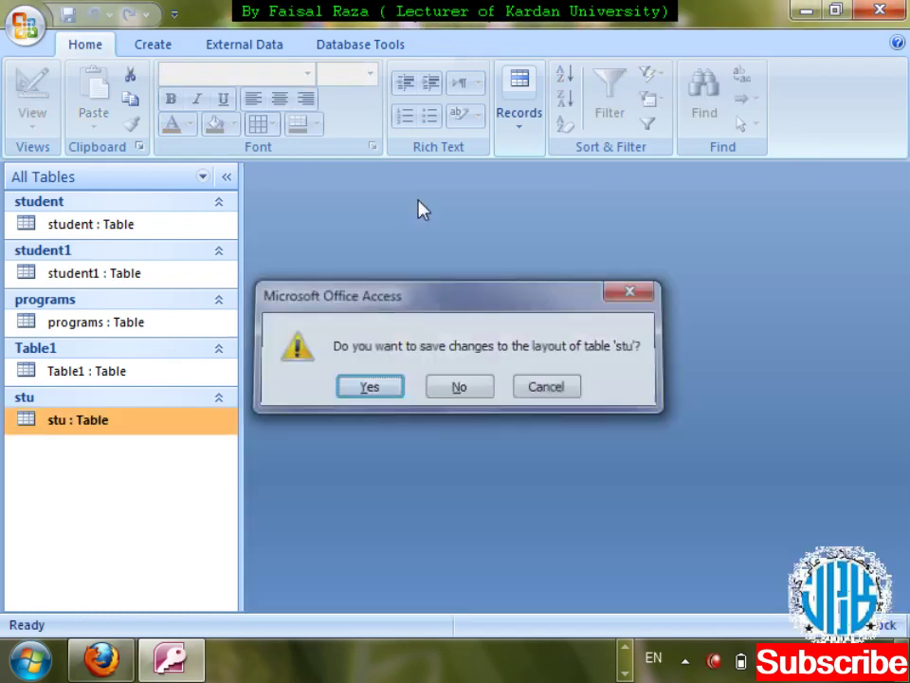
{"action": "key", "text": "shift+F10"}
{"action": "key", "text": "Down"}
{"action": "key", "text": "Down"}
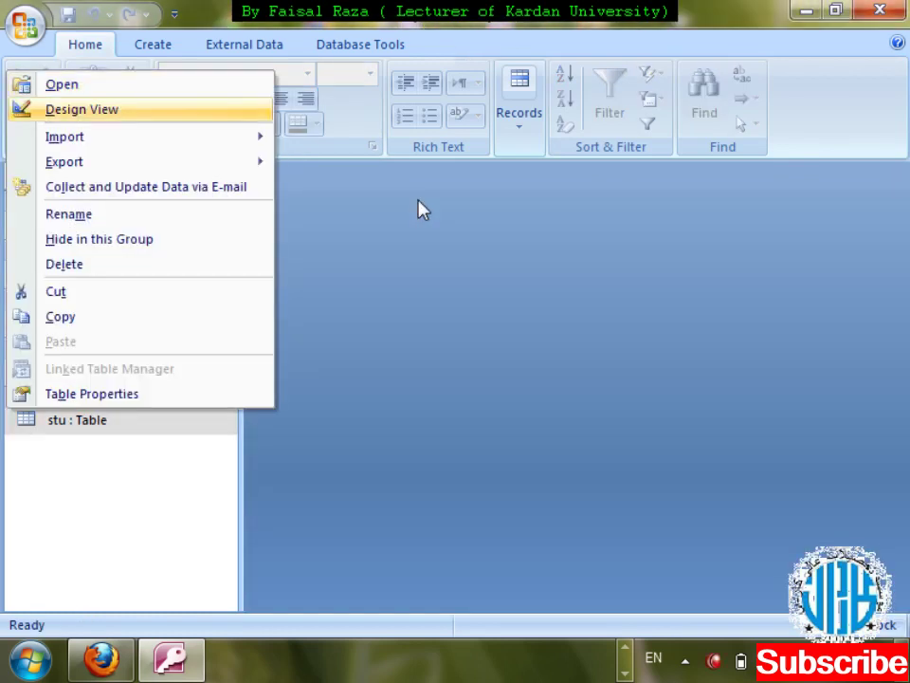
{"action": "key", "text": "Return"}
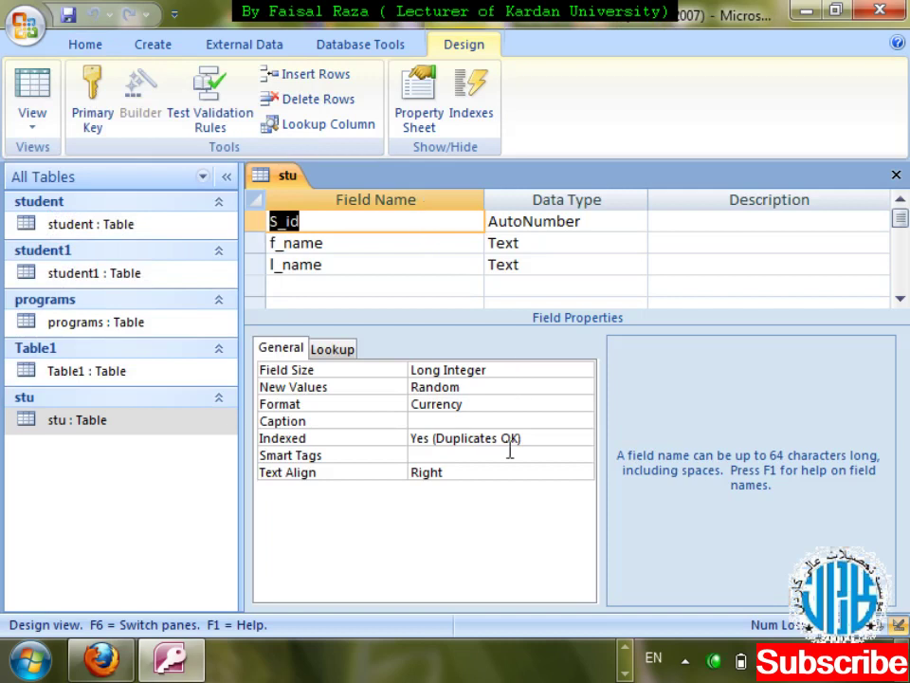
- Set S_id's Text Align to Left, save, and view the left-aligned values in the datasheet
{"action": "left_click", "coordinate": [544, 472]}
{"action": "left_click", "coordinate": [583, 472]}
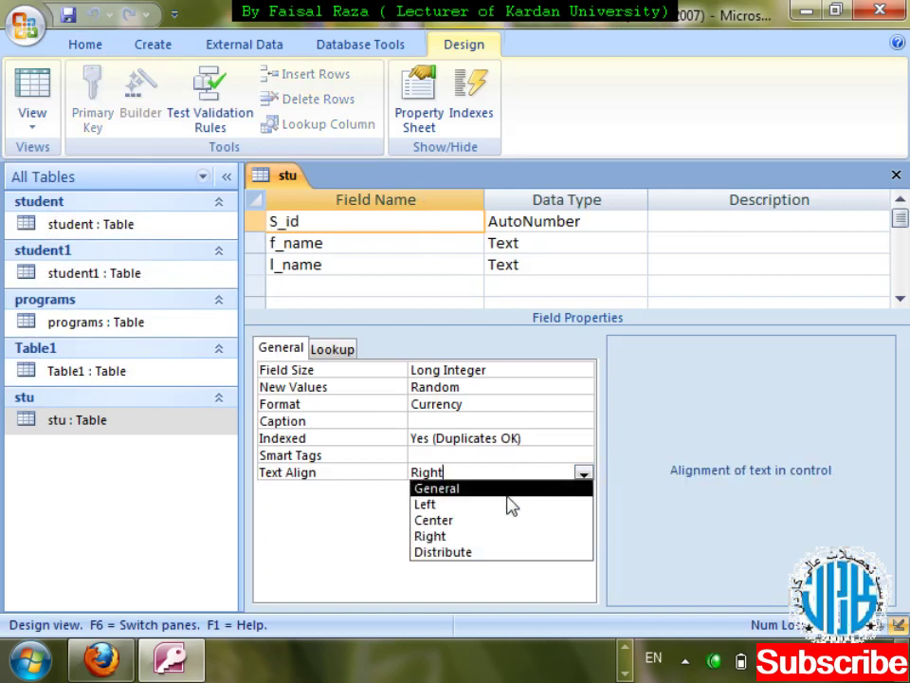
{"action": "left_click", "coordinate": [470, 504]}
{"action": "key", "text": "ctrl+w"}
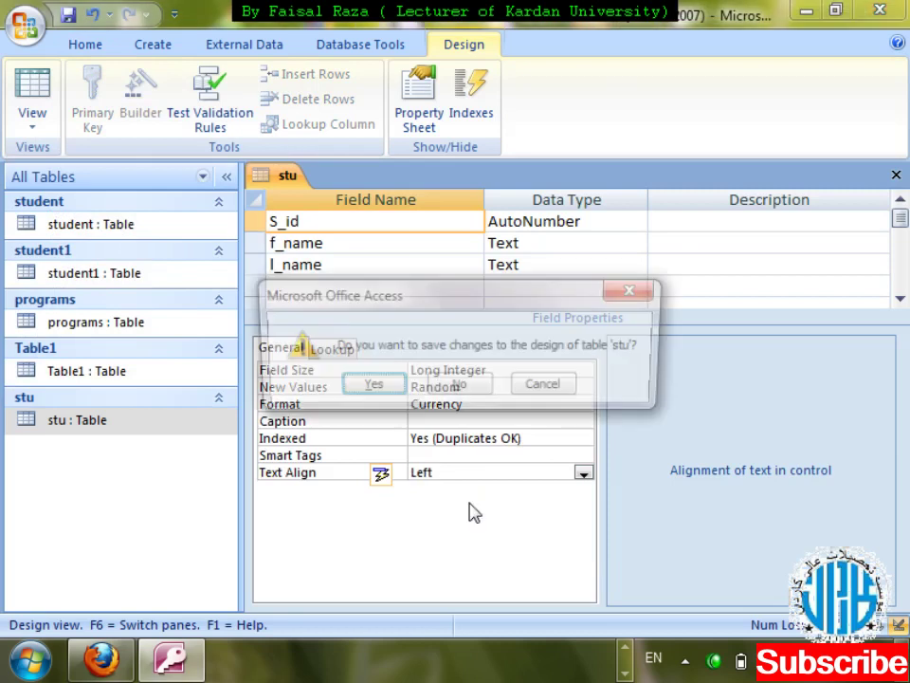
{"action": "key", "text": "Return"}
{"action": "double_click", "coordinate": [122, 420]}
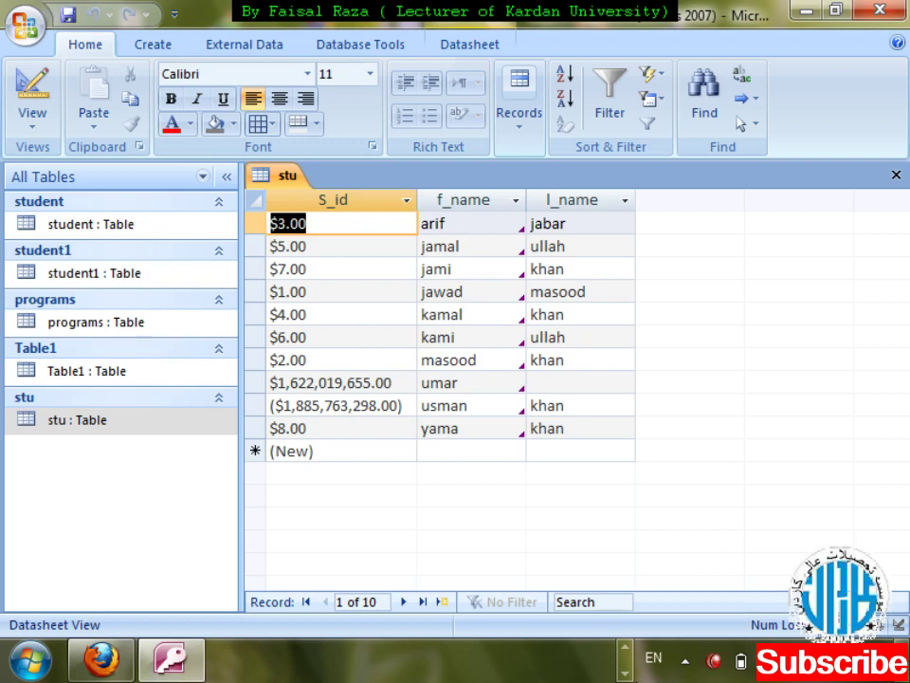
{"action": "key", "text": "ctrl+F4"}
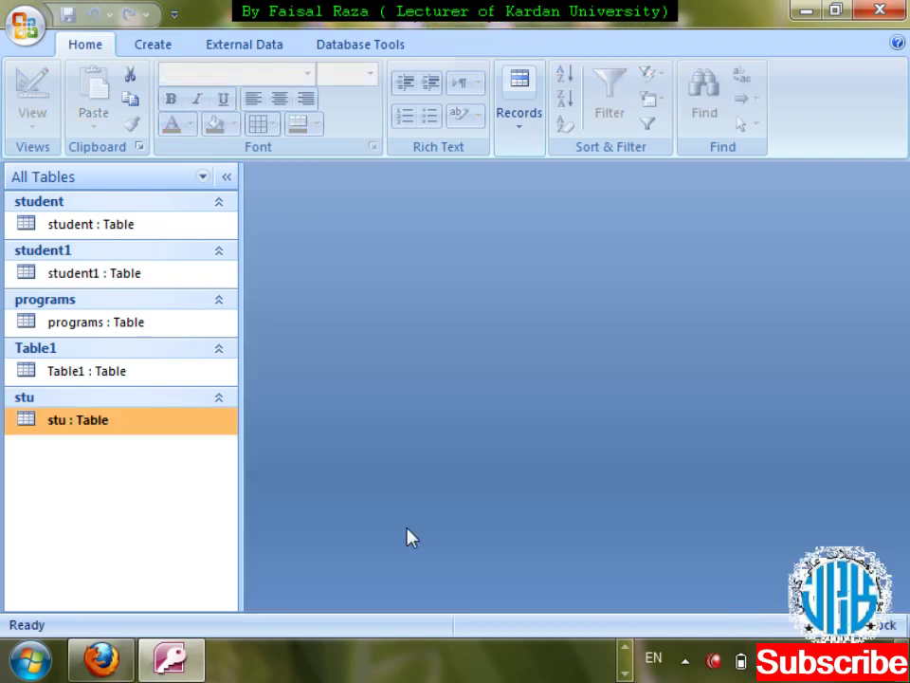
- Reopen stu in Design View, leave S_id's alignment as is, and select the empty row below l_name
{"action": "right_click", "coordinate": [110, 427]}
{"action": "key", "text": "Down"}
{"action": "key", "text": "Down"}
{"action": "key", "text": "Return"}
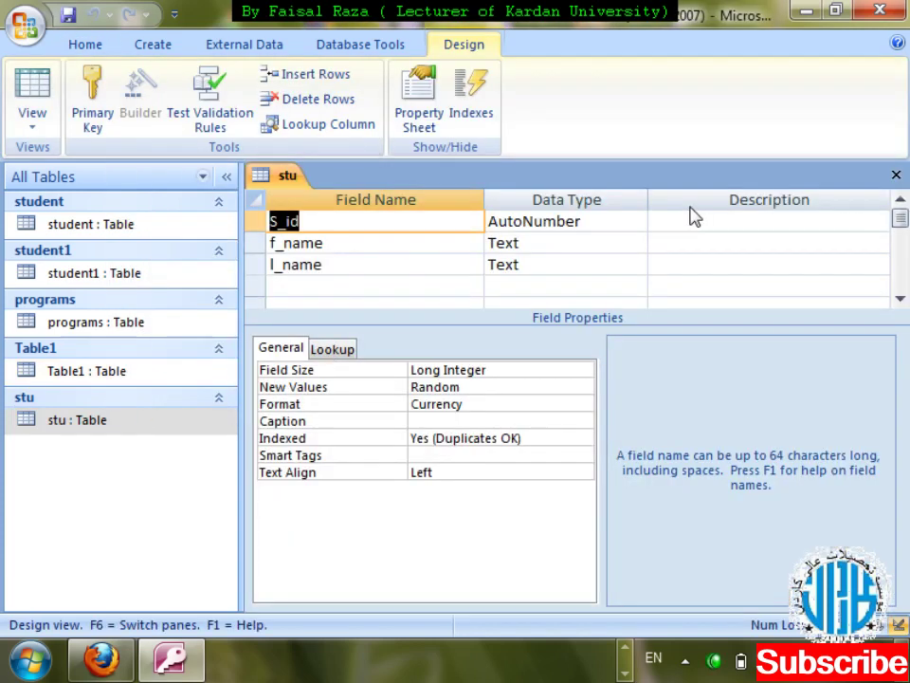
{"action": "left_click", "coordinate": [582, 472]}
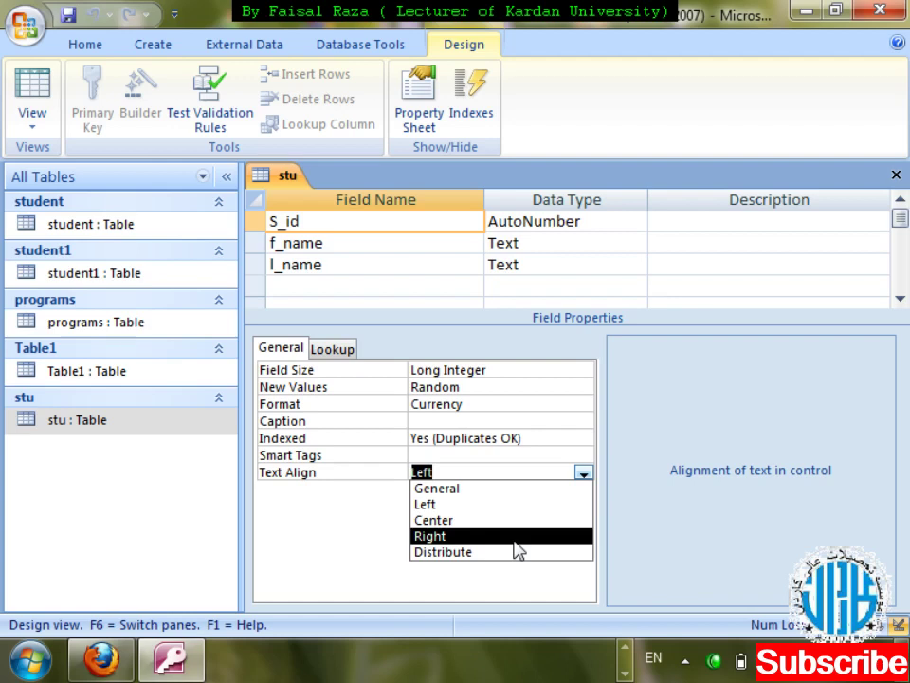
{"action": "left_click", "coordinate": [656, 287]}
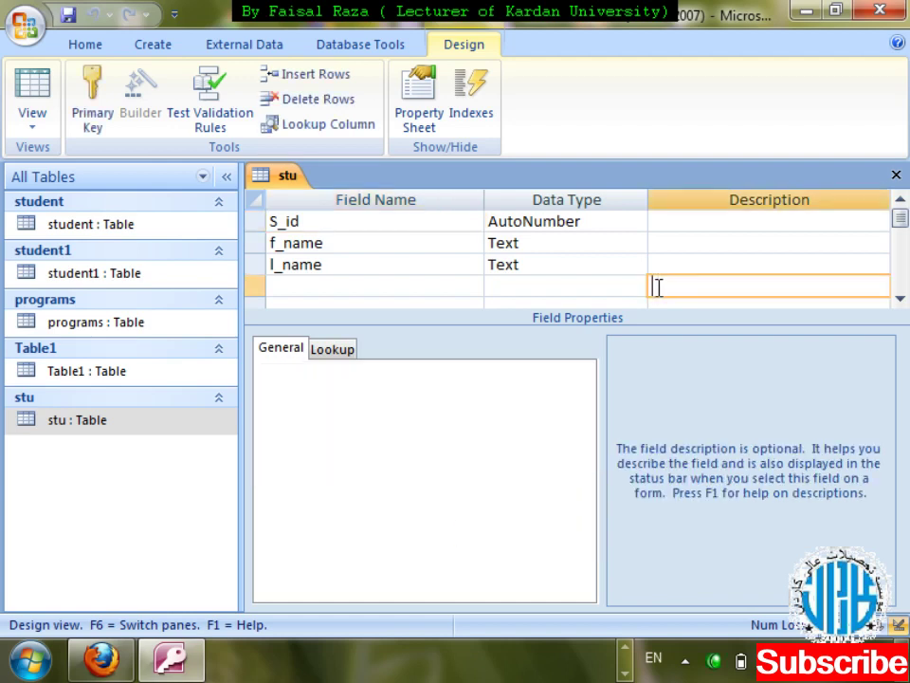
{"action": "left_click", "coordinate": [372, 261]}
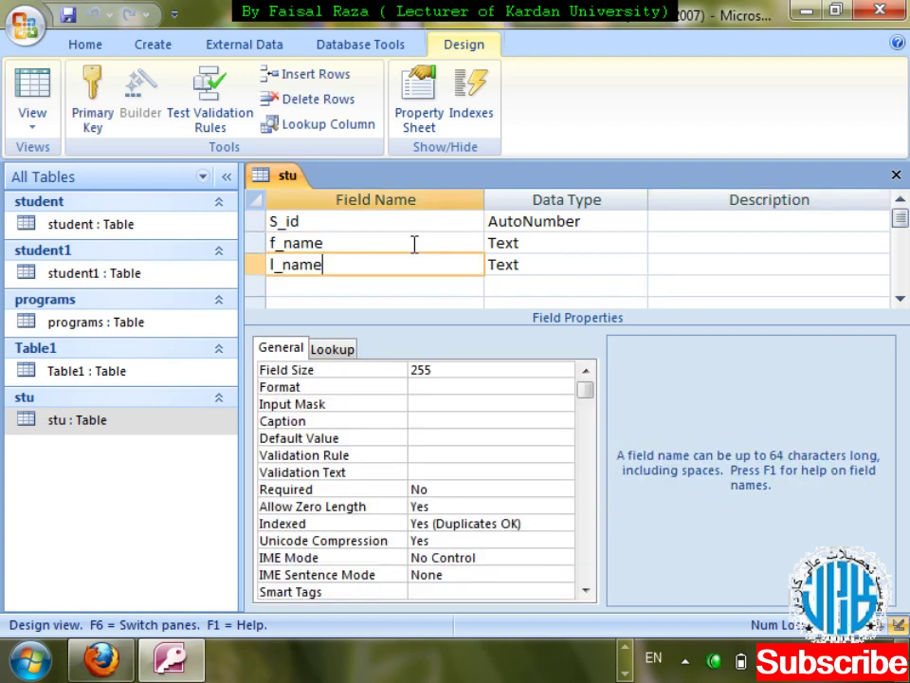
{"action": "left_click", "coordinate": [315, 289]}
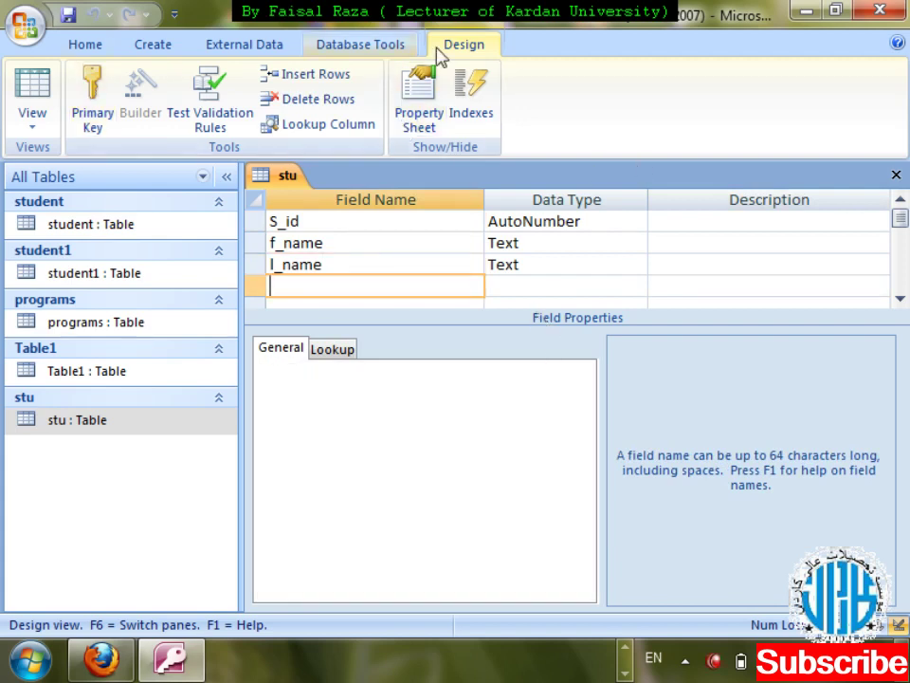
- Add a field named salary with the Number data type
{"action": "double_click", "coordinate": [463, 48]}
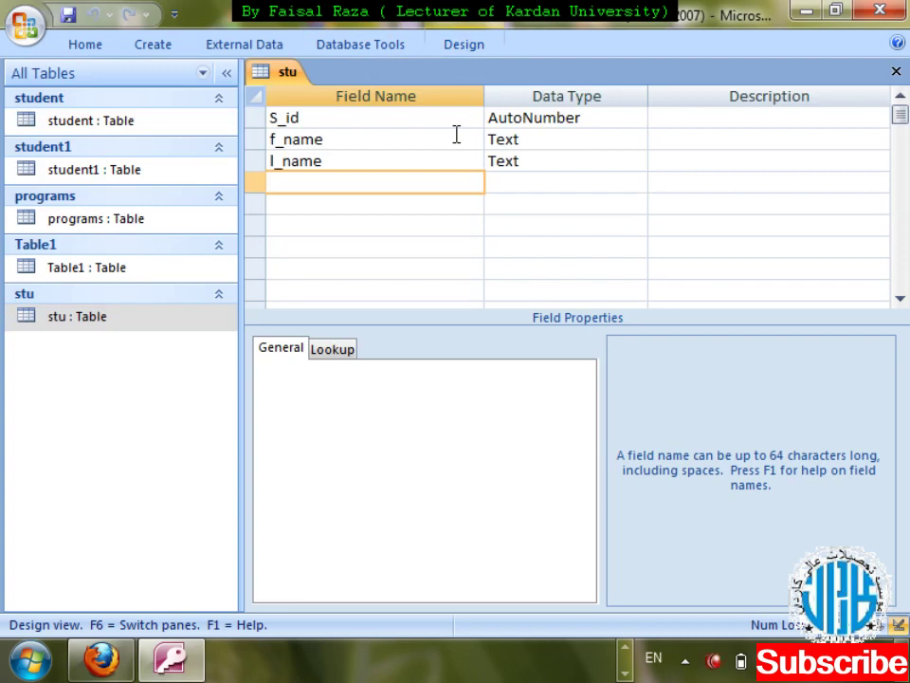
{"action": "type", "text": "salary"}
{"action": "key", "text": "Tab"}
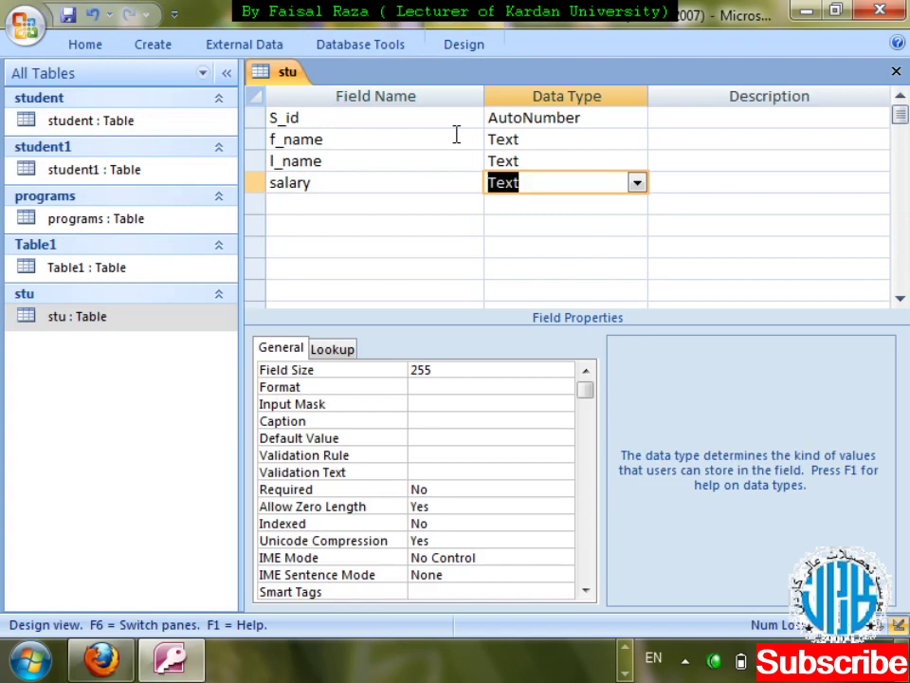
{"action": "type", "text": "number"}
{"action": "key", "text": "Tab"}
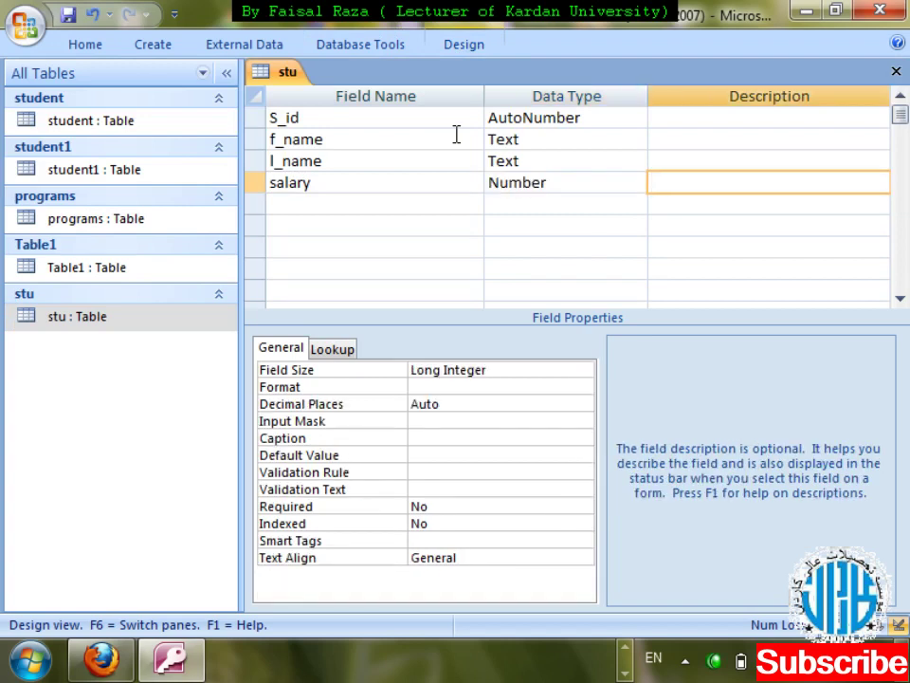
- Leave salary's Field Size and Format unchanged, then save the design and switch to Datasheet View
{"action": "left_click", "coordinate": [581, 180]}
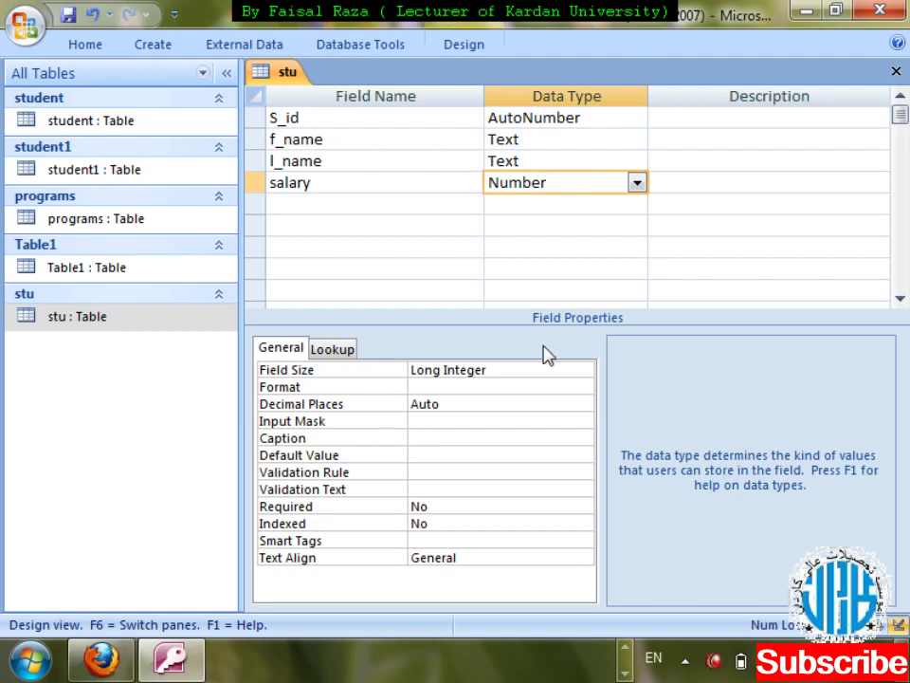
{"action": "left_click", "coordinate": [583, 371]}
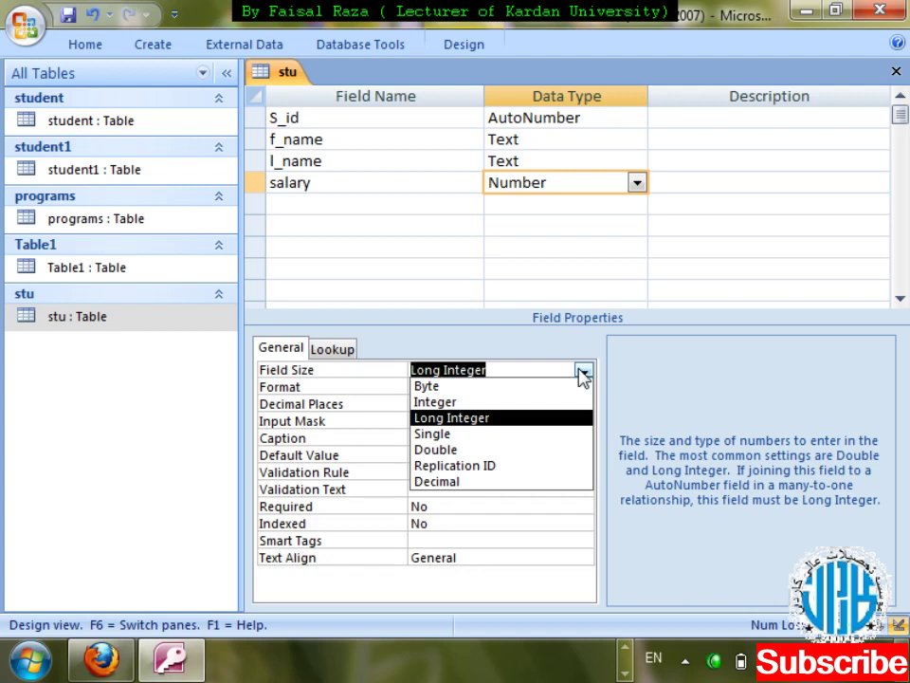
{"action": "left_click", "coordinate": [582, 373]}
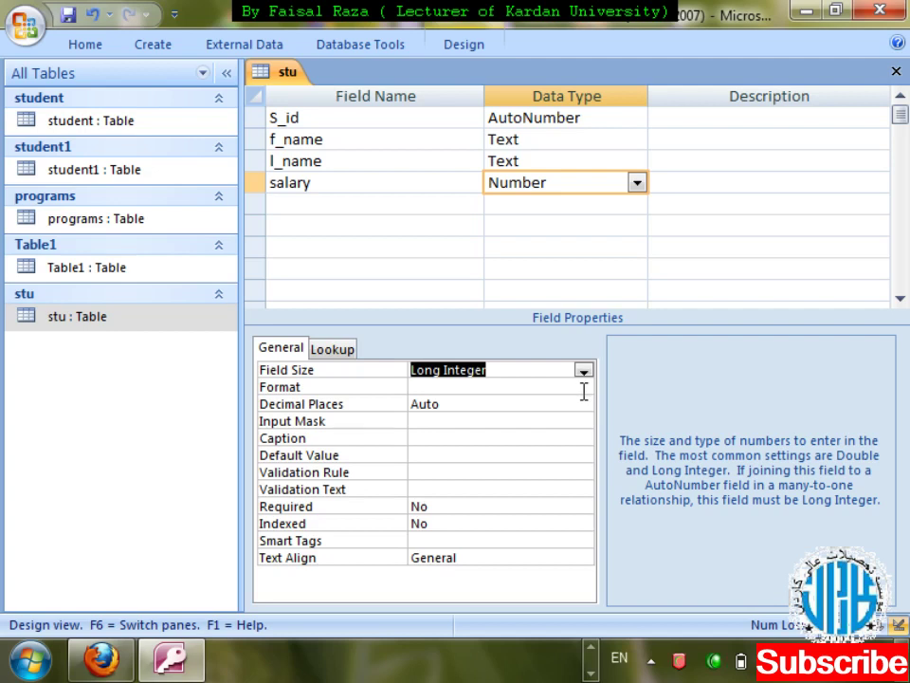
{"action": "left_click", "coordinate": [584, 389]}
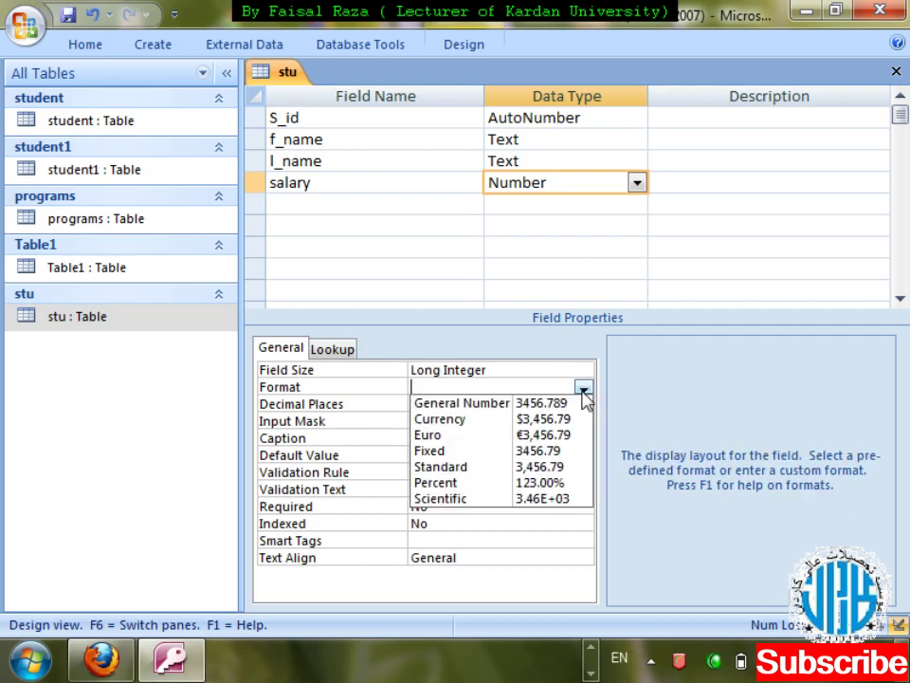
{"action": "left_click", "coordinate": [651, 356]}
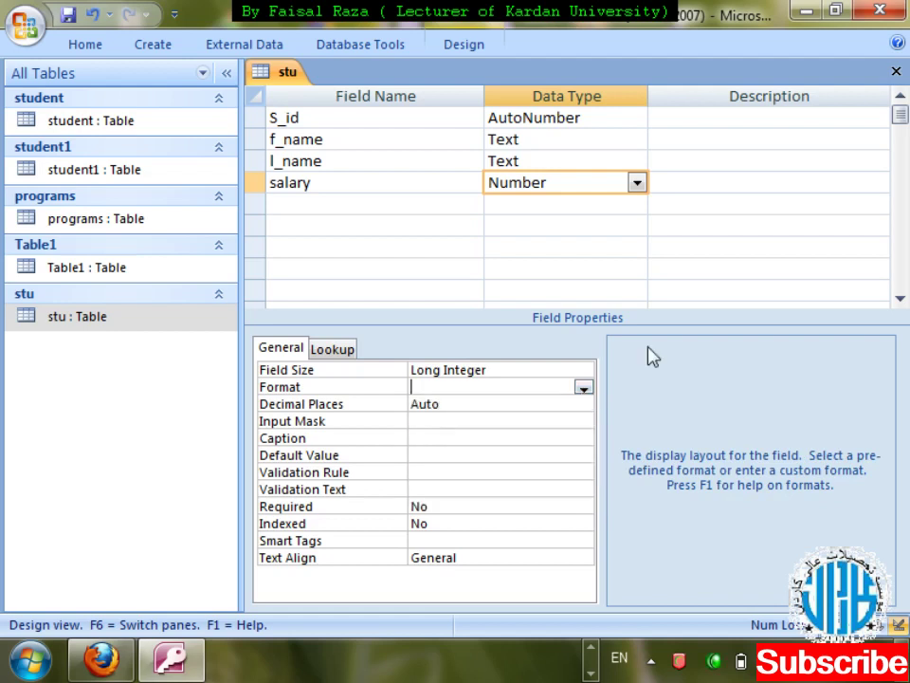
{"action": "key", "text": "ctrl+period"}
{"action": "key", "text": "Return"}
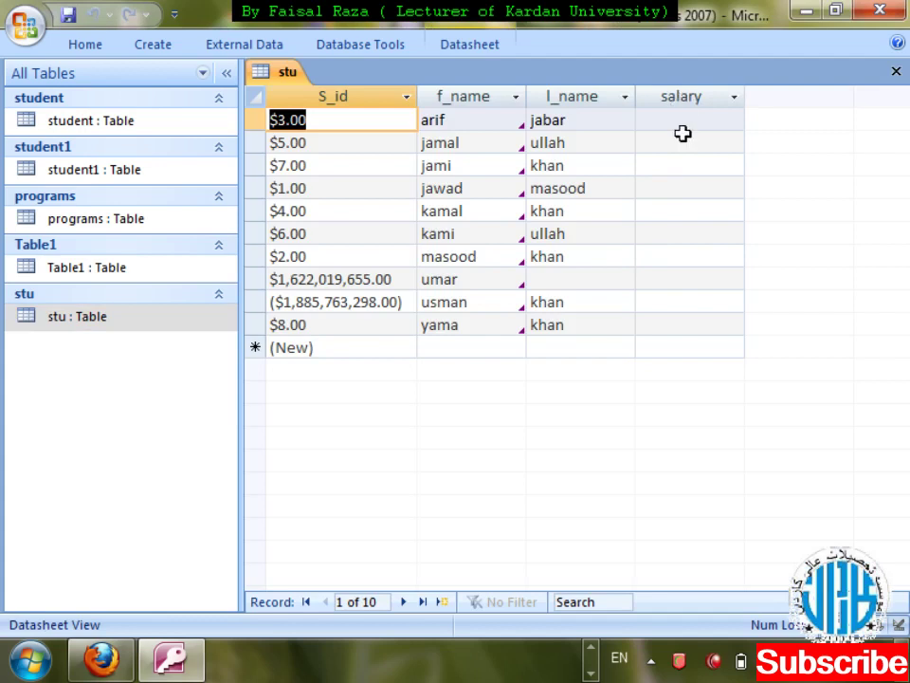
- Enter salaries of 450 and 480 for the first two records and close the table
{"action": "left_click", "coordinate": [682, 120]}
{"action": "type", "text": "450"}
{"action": "key", "text": "Return"}
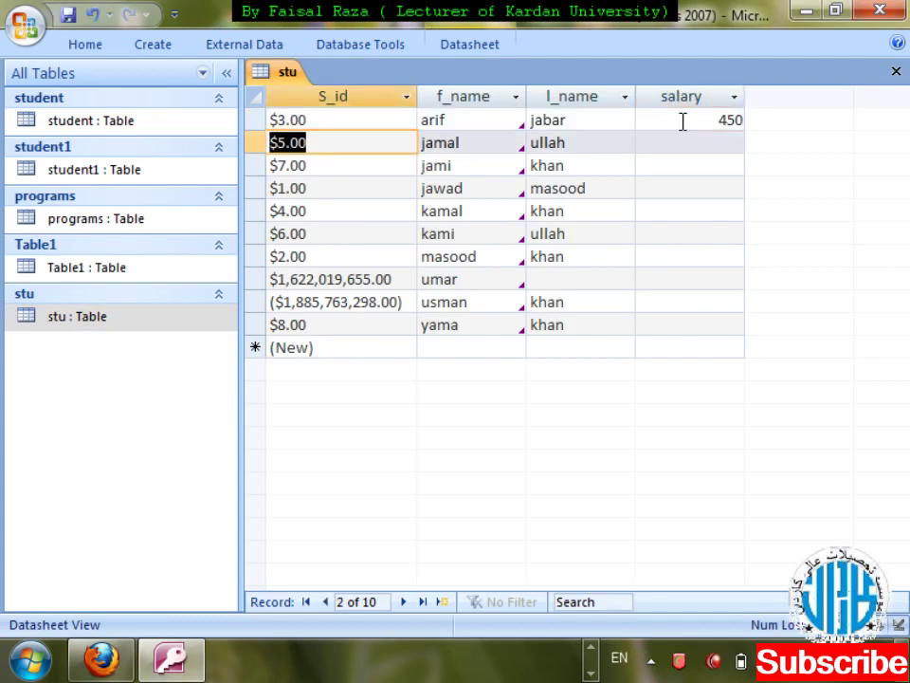
{"action": "key", "text": "Return"}
{"action": "key", "text": "Return"}
{"action": "key", "text": "Return"}
{"action": "type", "text": "22.45"}
{"action": "key", "text": "Return"}
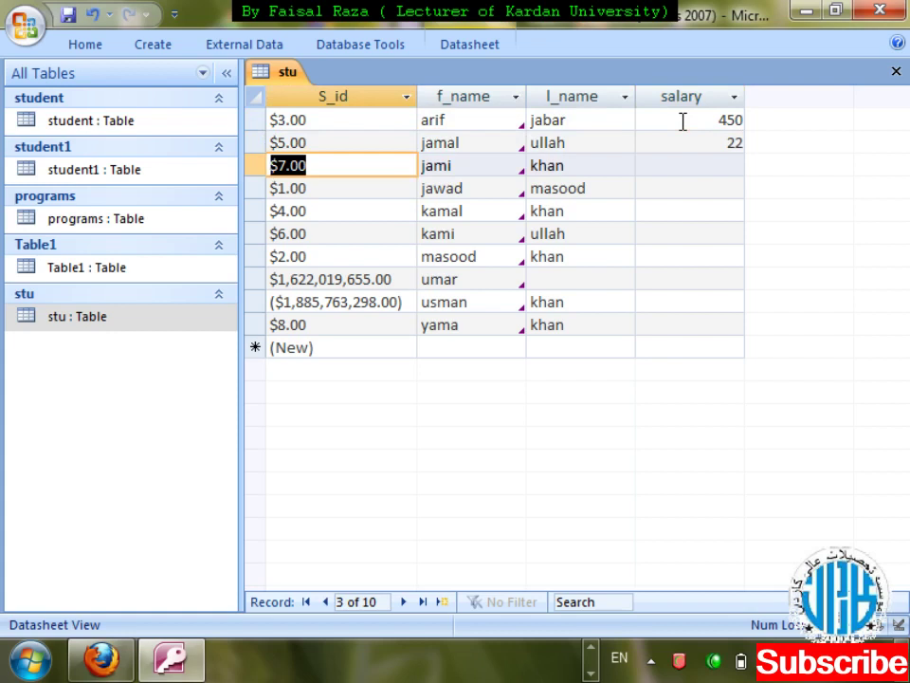
{"action": "key", "text": "shift+Tab"}
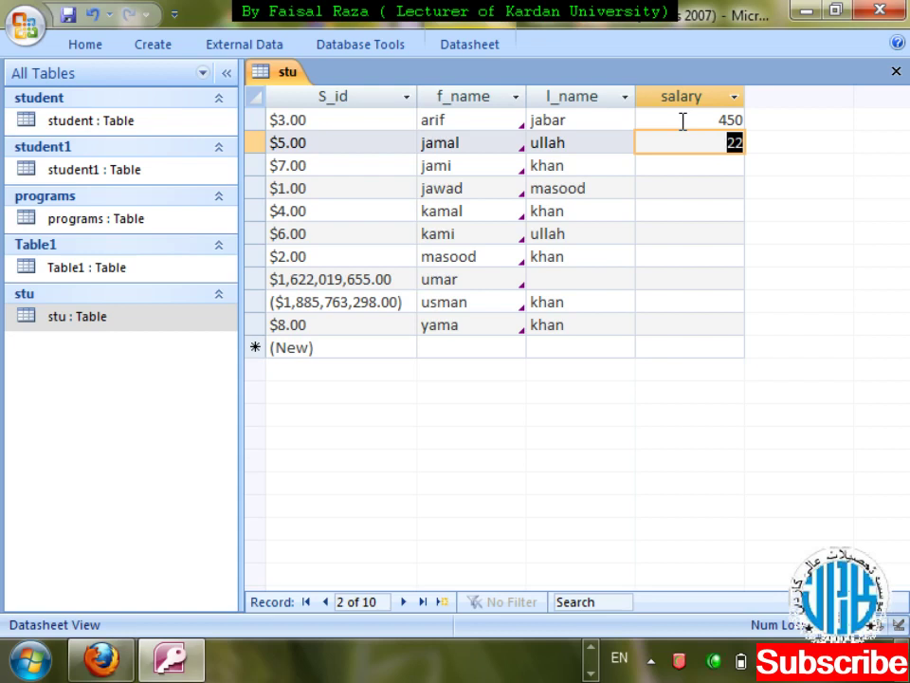
{"action": "type", "text": "480"}
{"action": "key", "text": "ctrl+F4"}
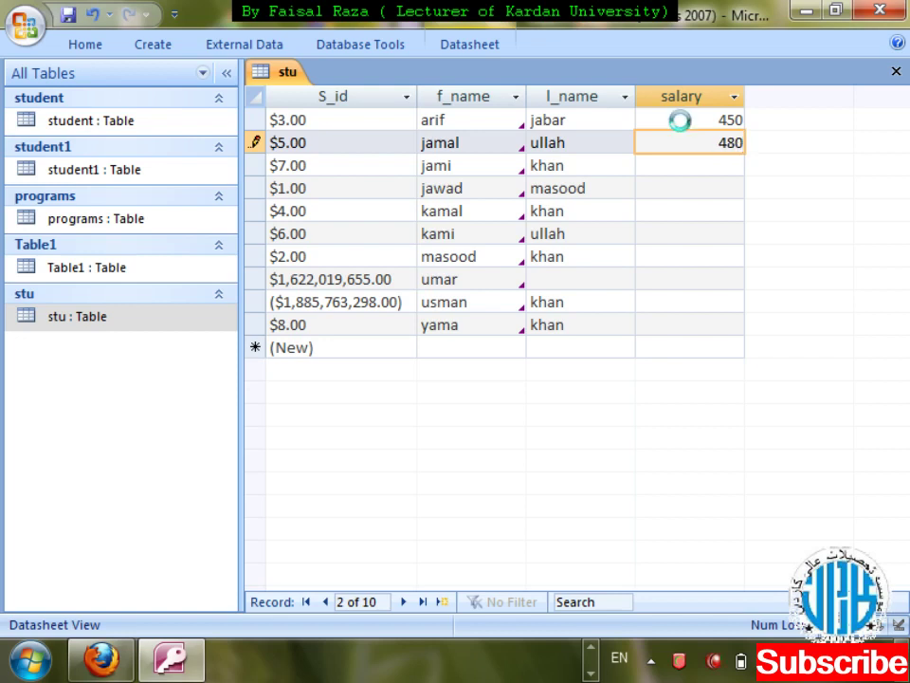
- Reopen the stu table in Design View
{"action": "key", "text": "shift+F10"}
{"action": "key", "text": "Down"}
{"action": "key", "text": "Down"}
{"action": "key", "text": "Return"}
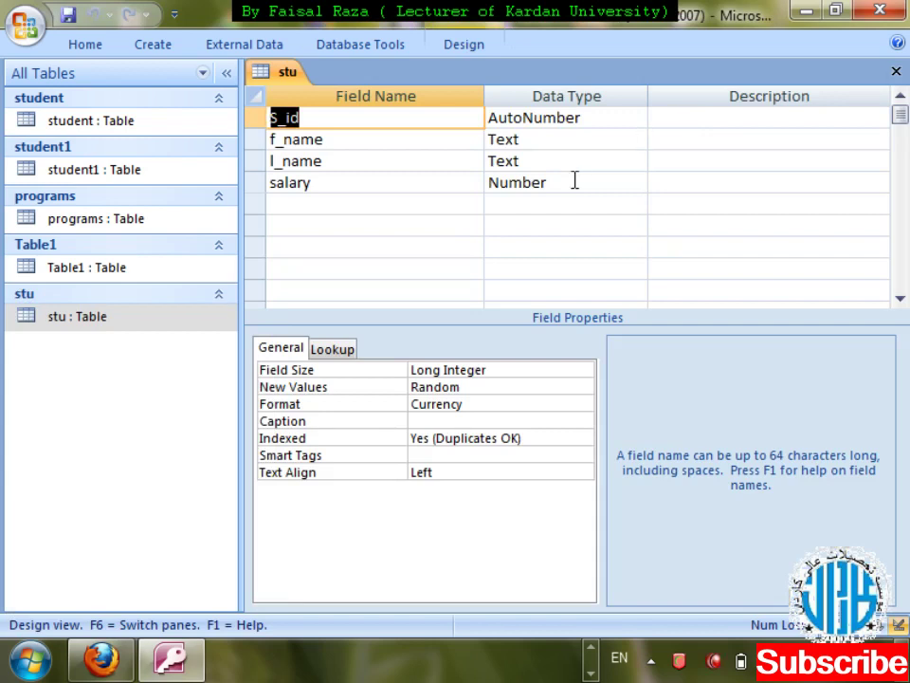
- Set the salary field's Format property to Currency
{"action": "left_click", "coordinate": [575, 182]}
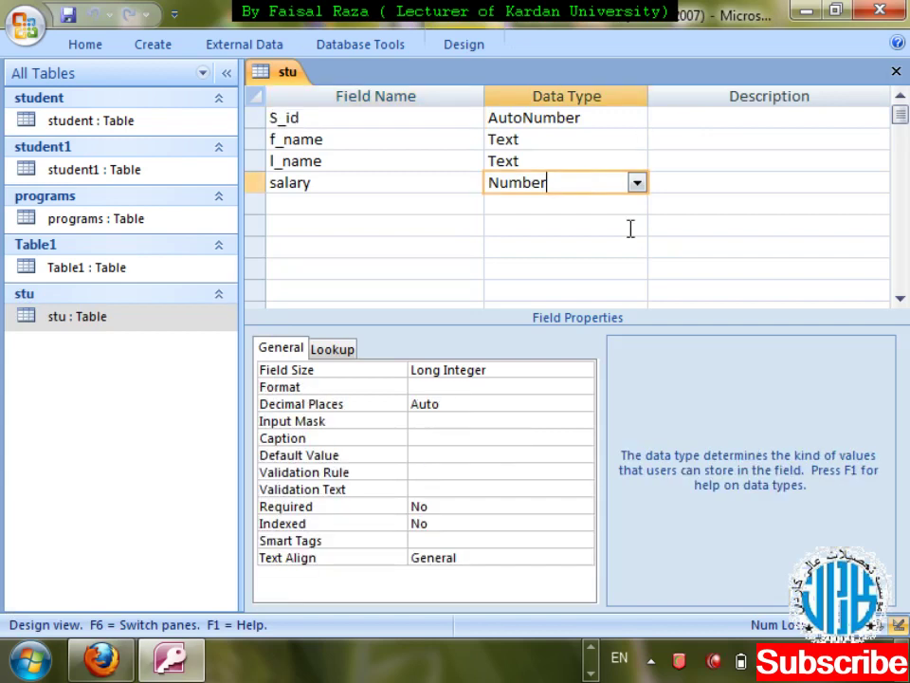
{"action": "left_click", "coordinate": [486, 387]}
{"action": "left_click", "coordinate": [583, 387]}
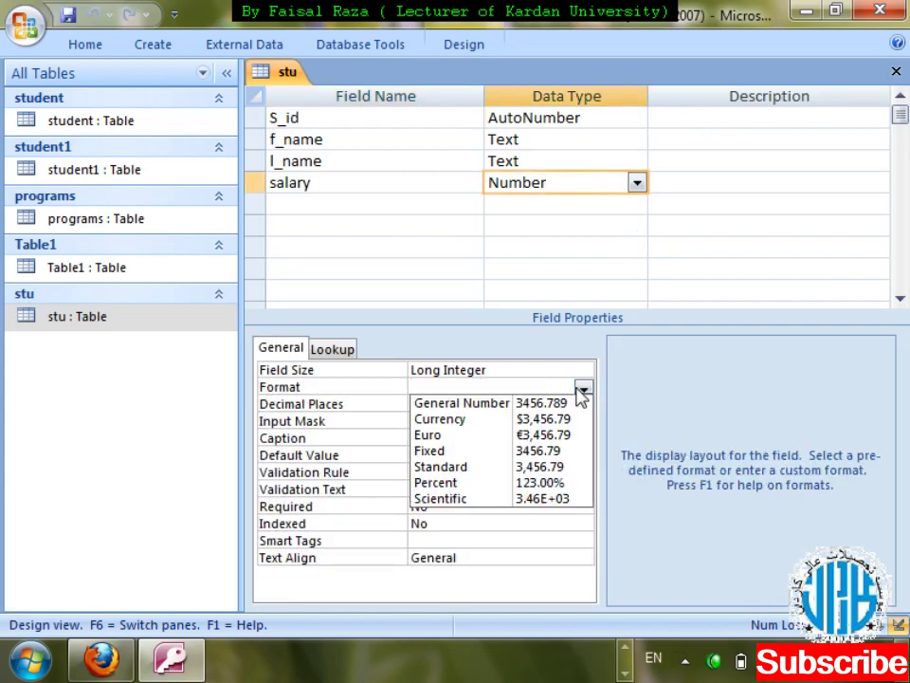
{"action": "left_click", "coordinate": [558, 418]}
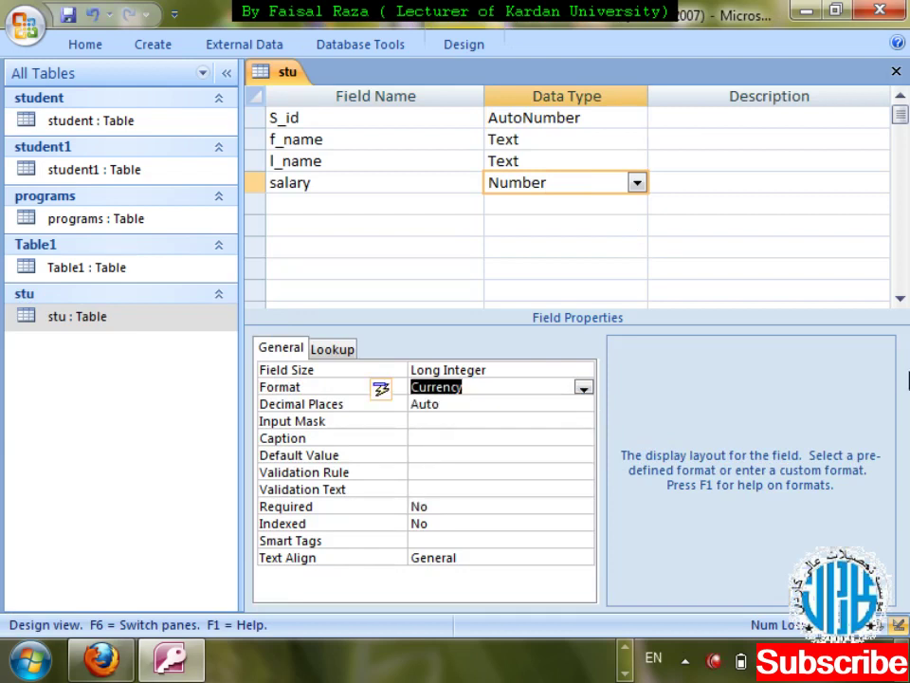
- Save the design, enter a 650 salary for the third record, and close the stu table
{"action": "key", "text": "ctrl+w"}
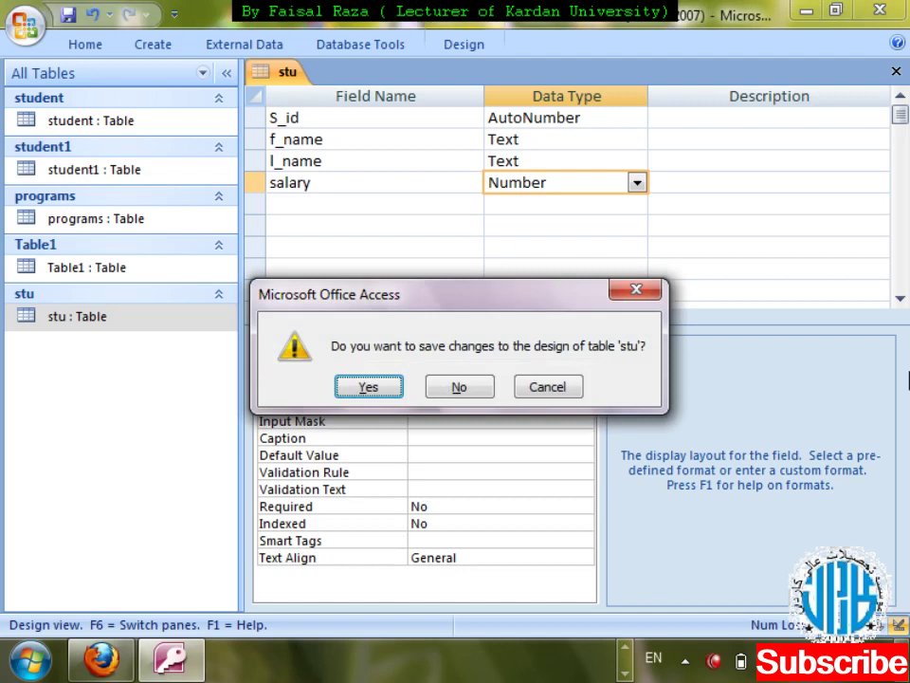
{"action": "key", "text": "Return"}
{"action": "key", "text": "Return"}
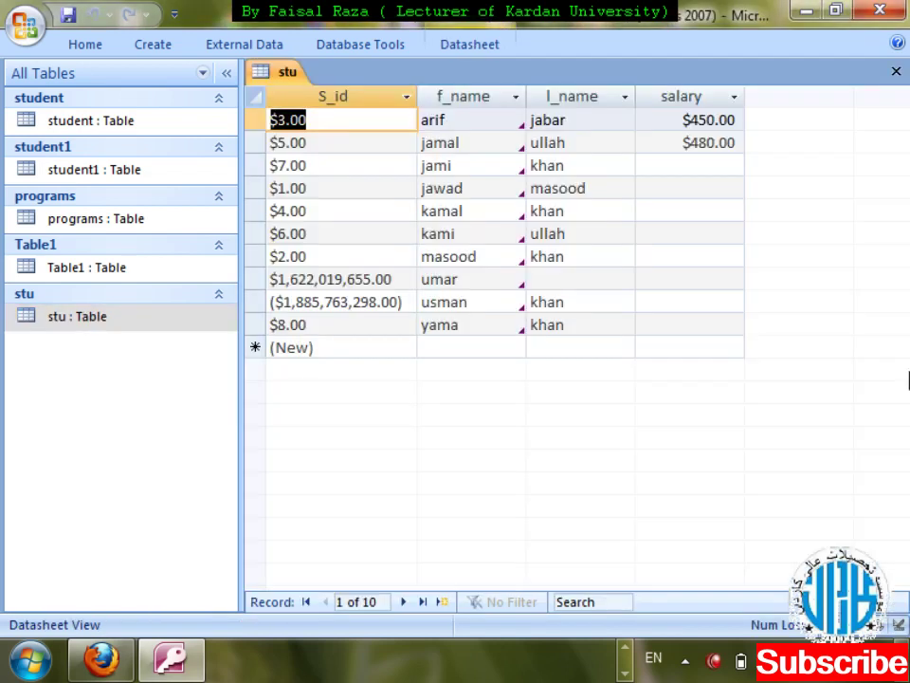
{"action": "type", "text": "3"}
{"action": "key", "text": "Tab"}
{"action": "key", "text": "Tab"}
{"action": "key", "text": "Tab"}
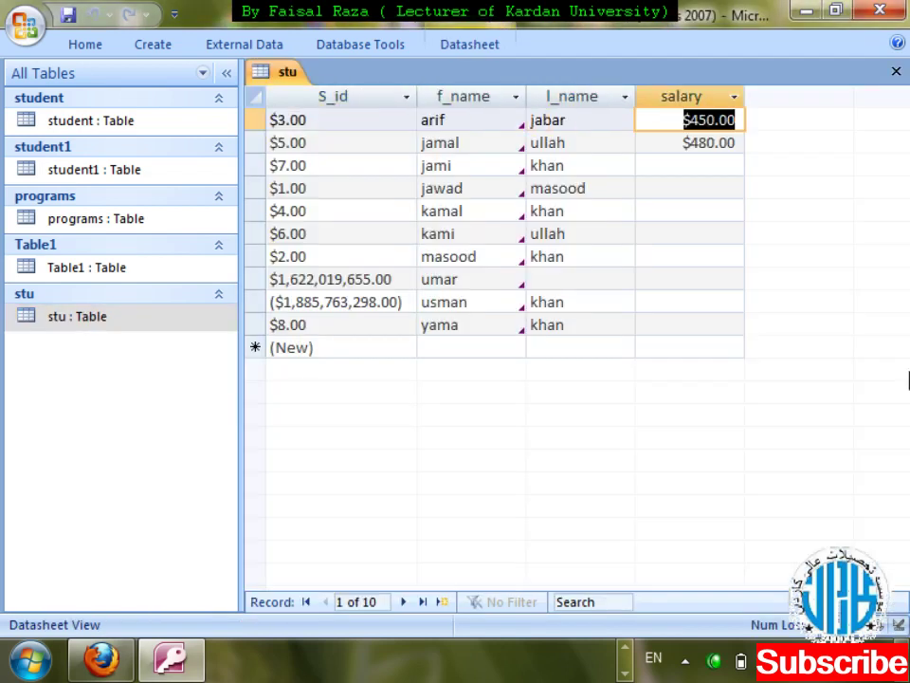
{"action": "key", "text": "Down"}
{"action": "key", "text": "Down"}
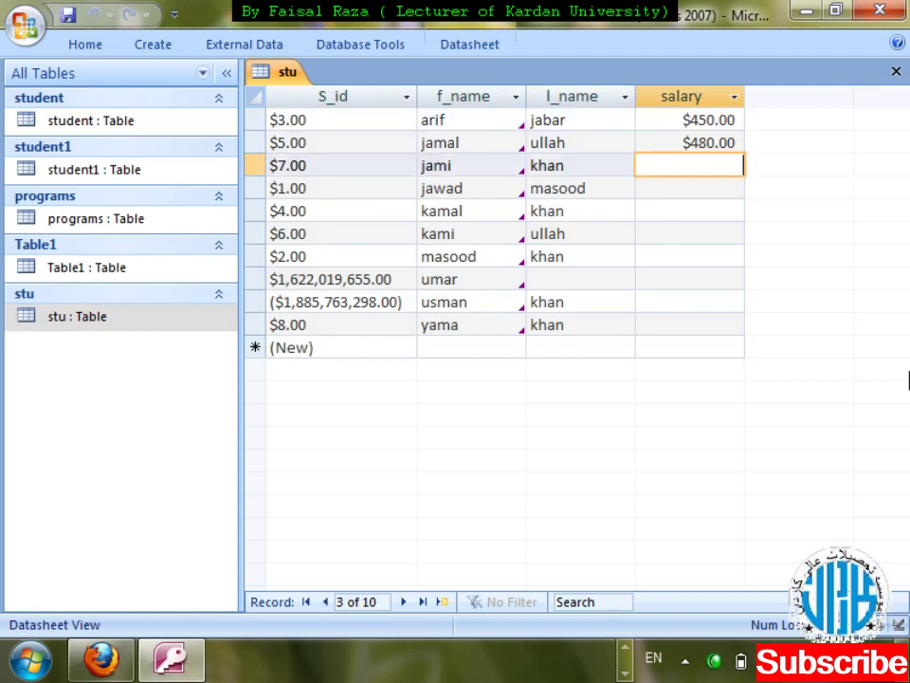
{"action": "type", "text": "650"}
{"action": "key", "text": "Tab"}
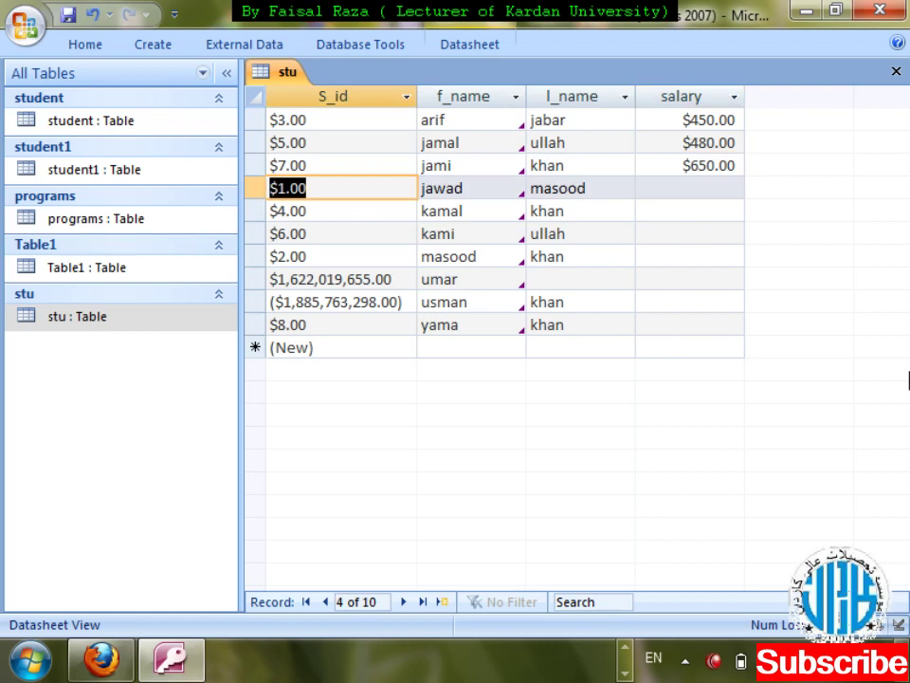
{"action": "key", "text": "ctrl+w"}
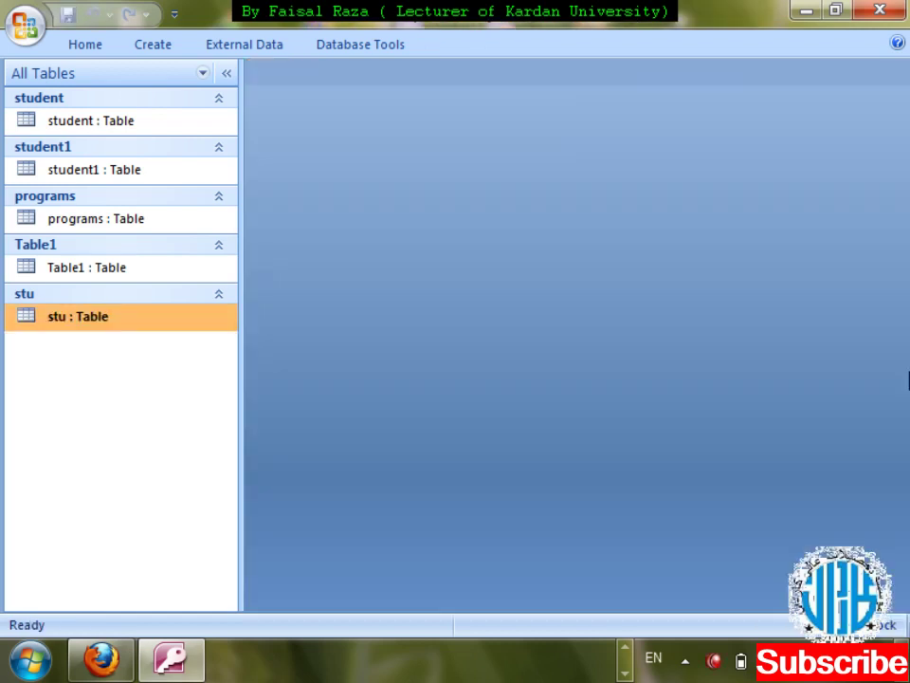
{"action": "key", "text": "shift+F10"}
- Open the stu table in Design View from its shortcut menu
{"action": "key", "text": "Down"}
{"action": "key", "text": "Down"}
{"action": "key", "text": "Return"}
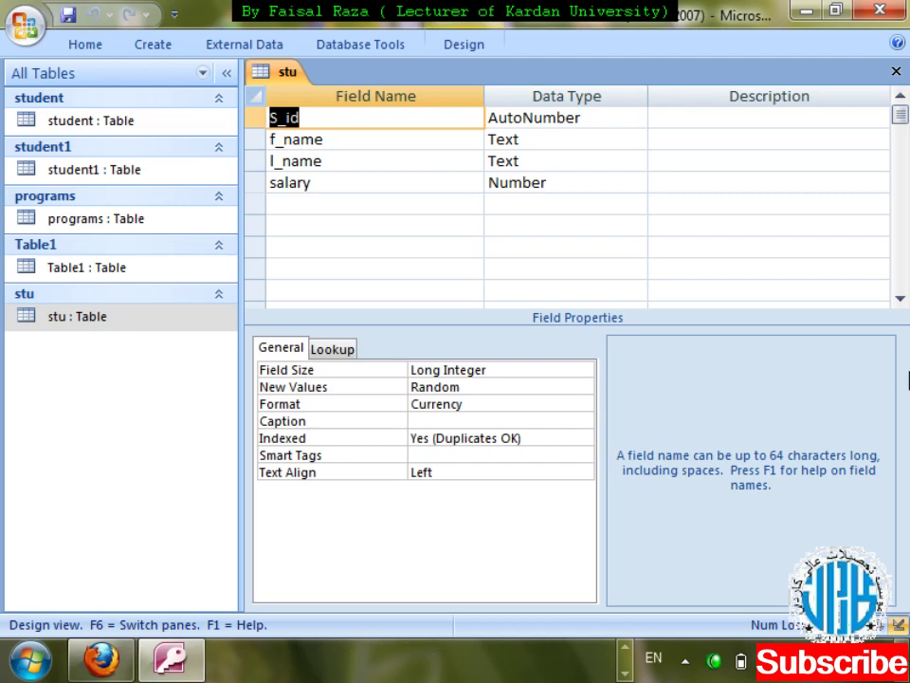
- Set salary's Decimal Places to 3 and save the table design
{"action": "key", "text": "Down"}
{"action": "key", "text": "Down"}
{"action": "key", "text": "Down"}
{"action": "key", "text": "Tab"}
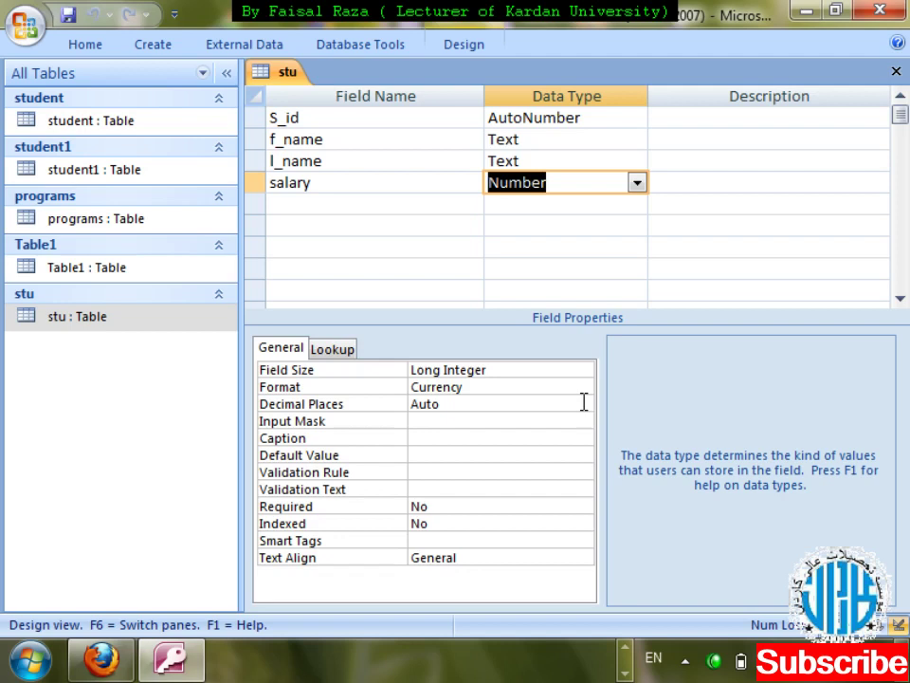
{"action": "left_click", "coordinate": [584, 403]}
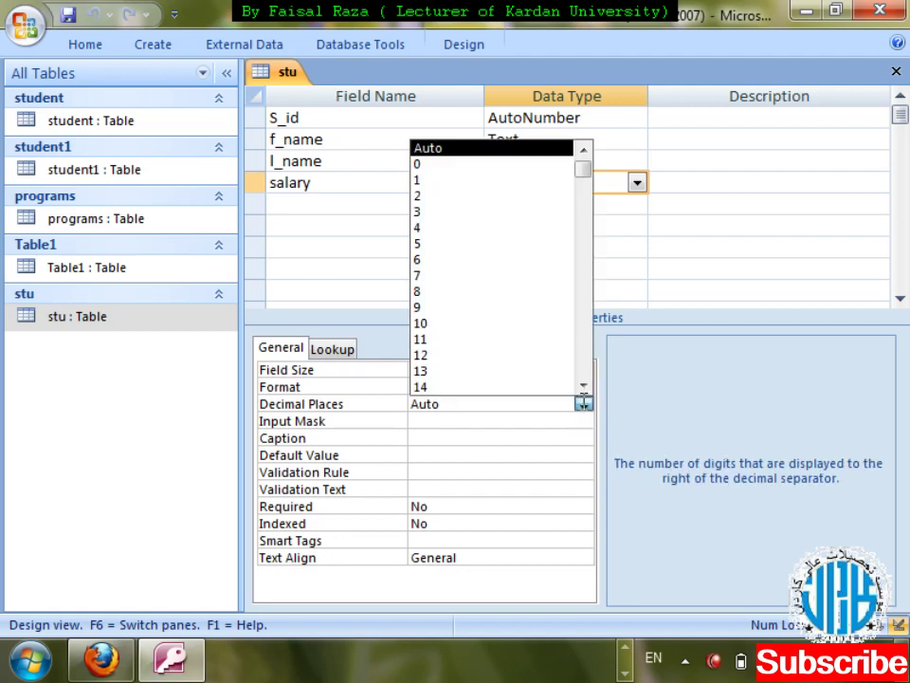
{"action": "left_click", "coordinate": [480, 213]}
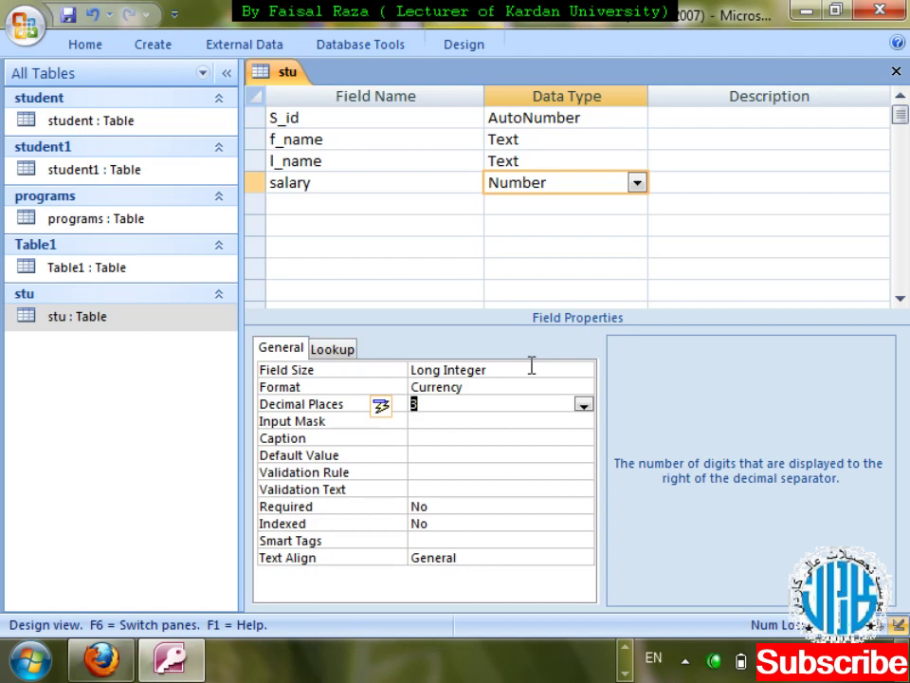
{"action": "key", "text": "ctrl+w"}
{"action": "key", "text": "Return"}
{"action": "key", "text": "Return"}
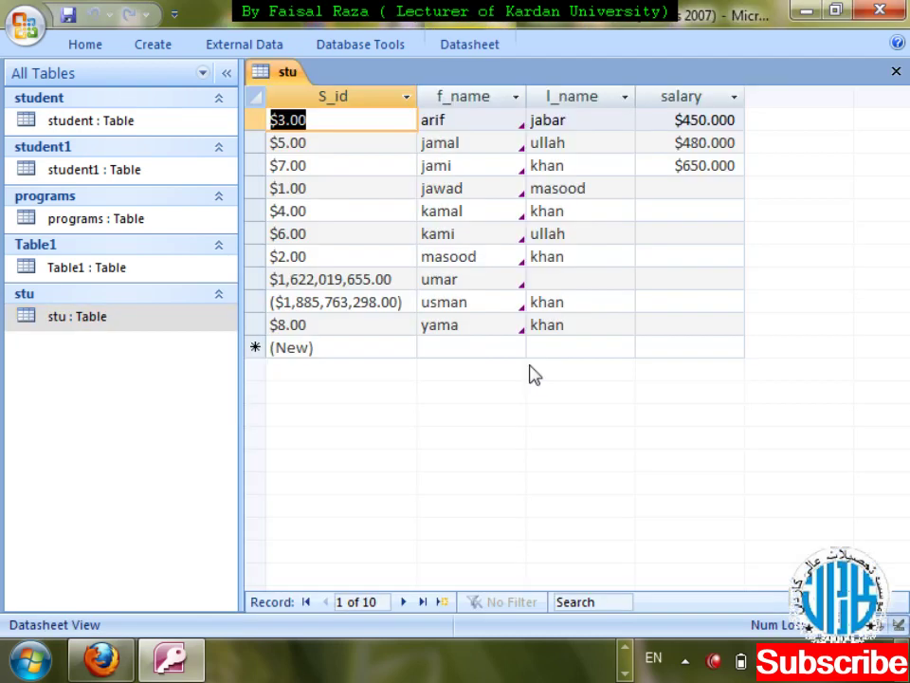
- Enter a salary of 385.226 for the fourth record
{"action": "key", "text": "Tab"}
{"action": "key", "text": "Tab"}
{"action": "key", "text": "Tab"}
{"action": "key", "text": "Tab"}
{"action": "key", "text": "Tab"}
{"action": "key", "text": "Tab"}
{"action": "key", "text": "Tab"}
{"action": "key", "text": "Tab"}
{"action": "key", "text": "Tab"}
{"action": "key", "text": "Tab"}
{"action": "key", "text": "Tab"}
{"action": "key", "text": "Down"}
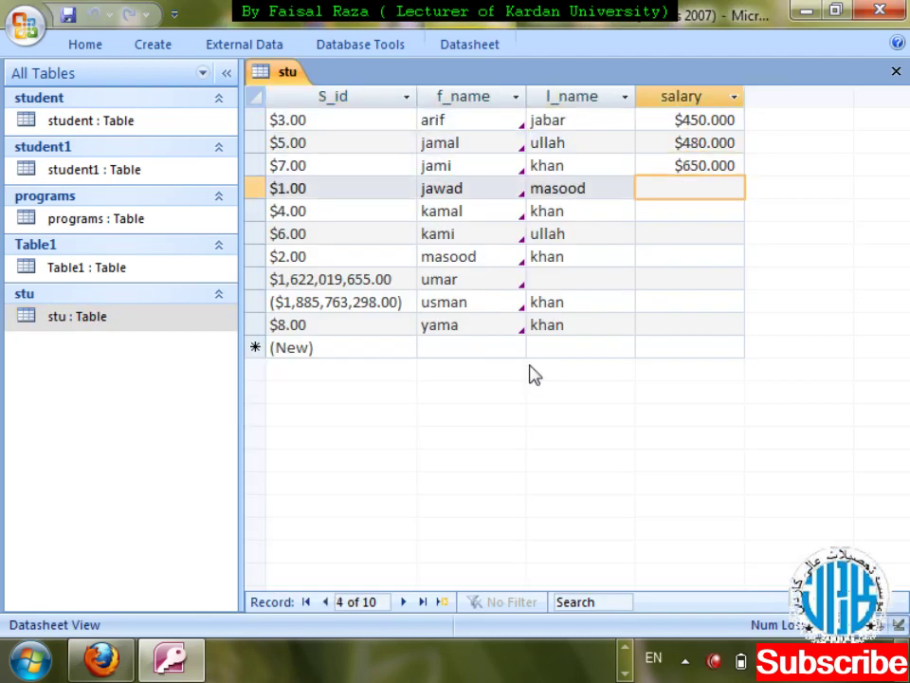
{"action": "type", "text": "385"}
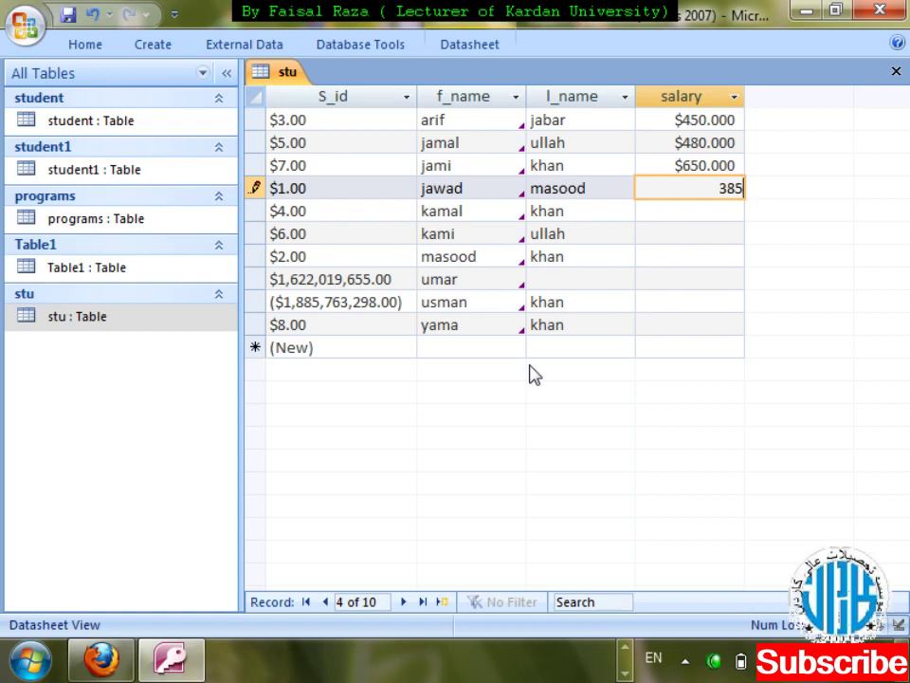
{"action": "type", "text": ".226"}
{"action": "key", "text": "Return"}
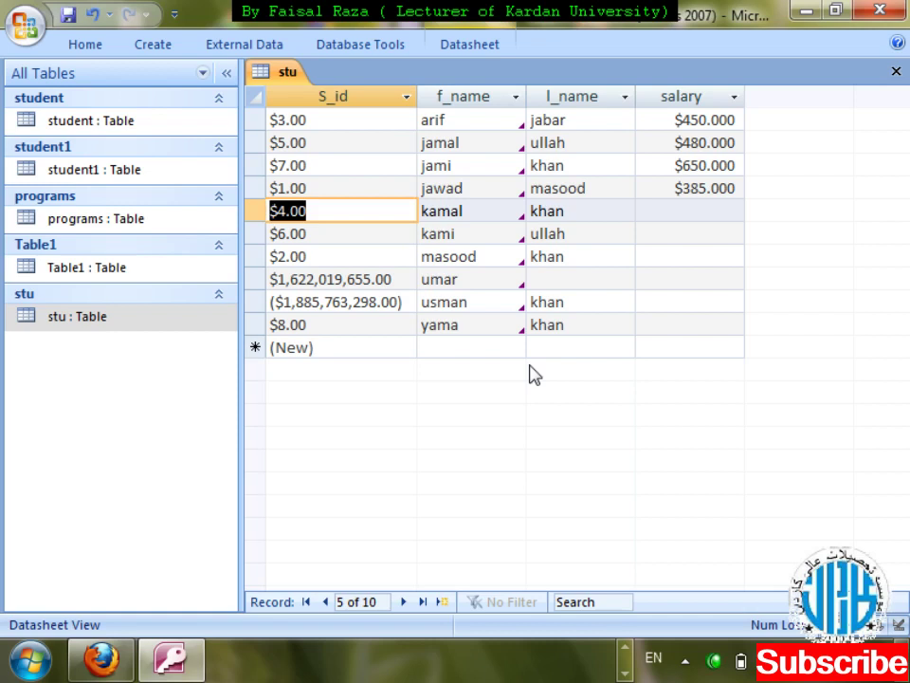
- Close the stu table, reopen it in Design View, and select the salary field
{"action": "key", "text": "ctrl+w"}
{"action": "key", "text": "shift+F10"}
{"action": "key", "text": "Down"}
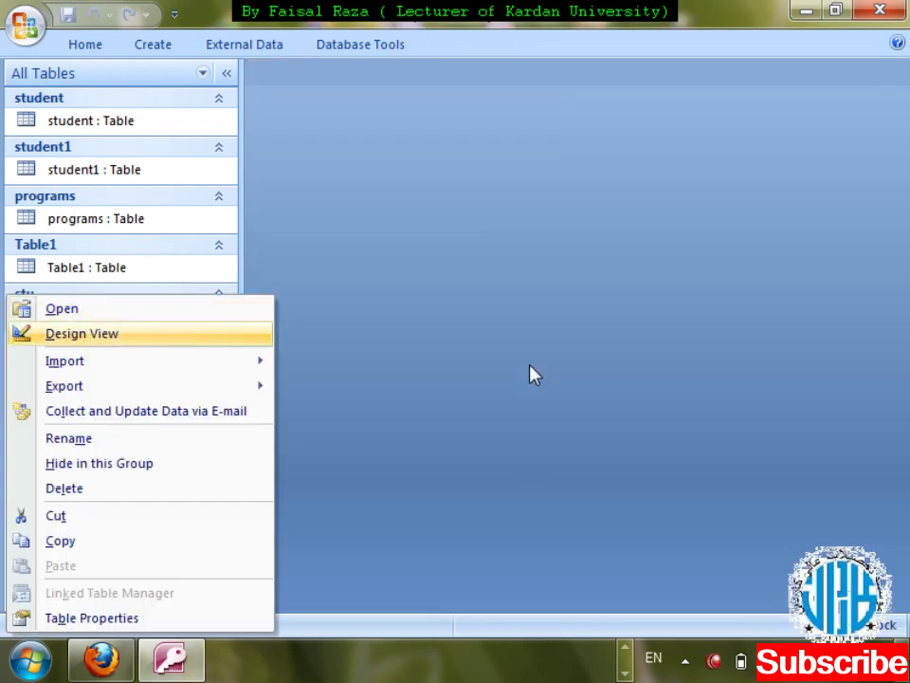
{"action": "key", "text": "Return"}
{"action": "left_click", "coordinate": [617, 184]}
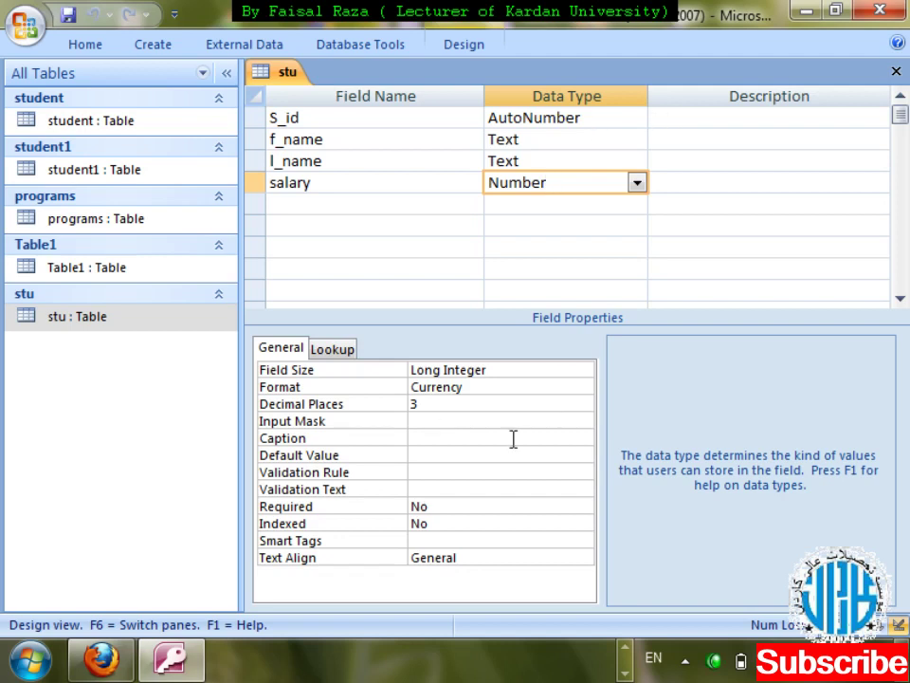
- Try the Input Mask wizard on salary and dismiss the text-or-date-only warnings
{"action": "left_click", "coordinate": [569, 421]}
{"action": "left_click", "coordinate": [583, 420]}
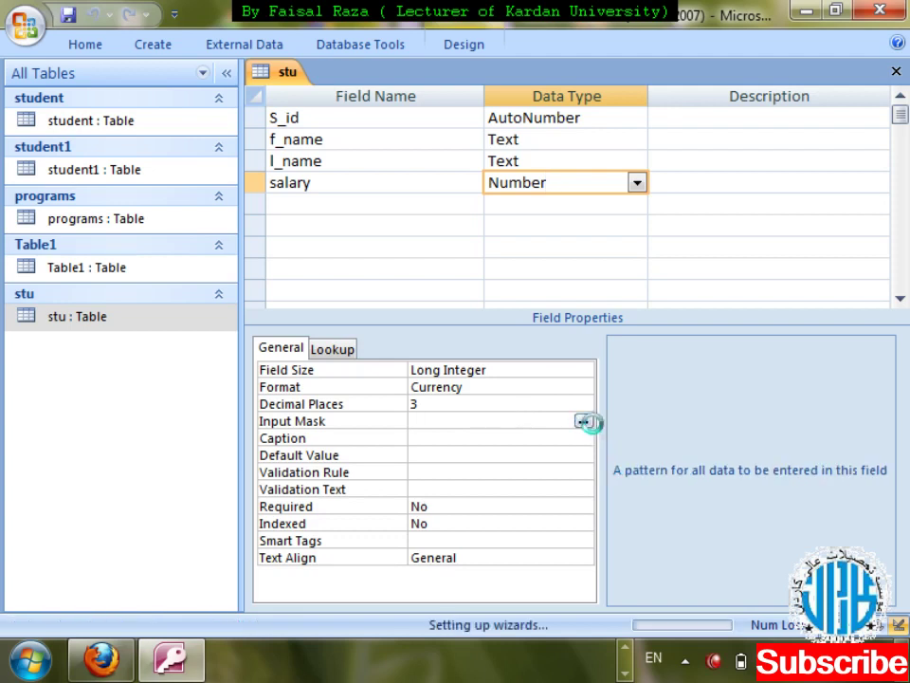
{"action": "left_click", "coordinate": [457, 385]}
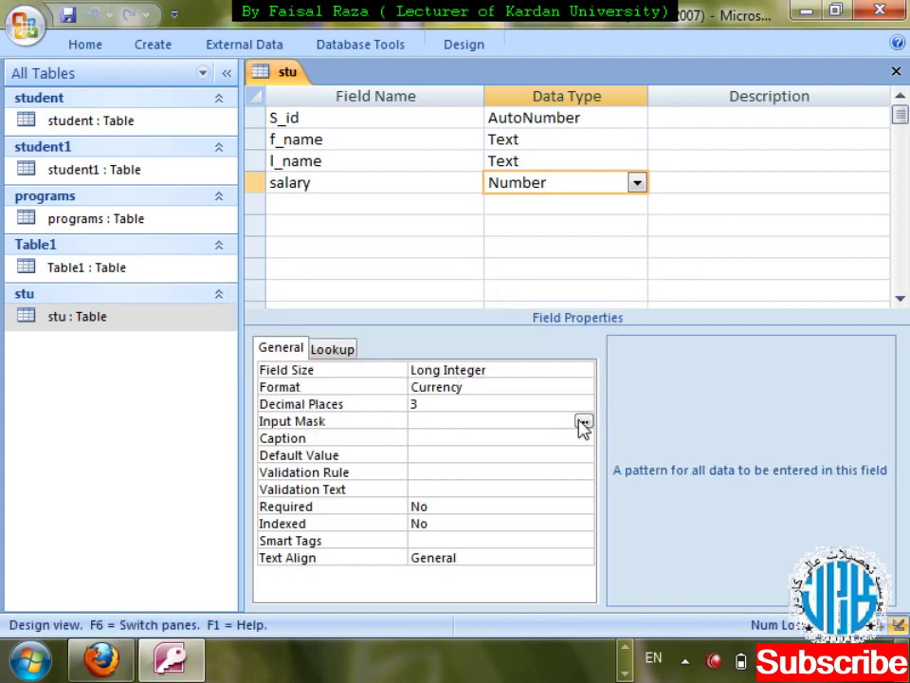
{"action": "left_click", "coordinate": [583, 421]}
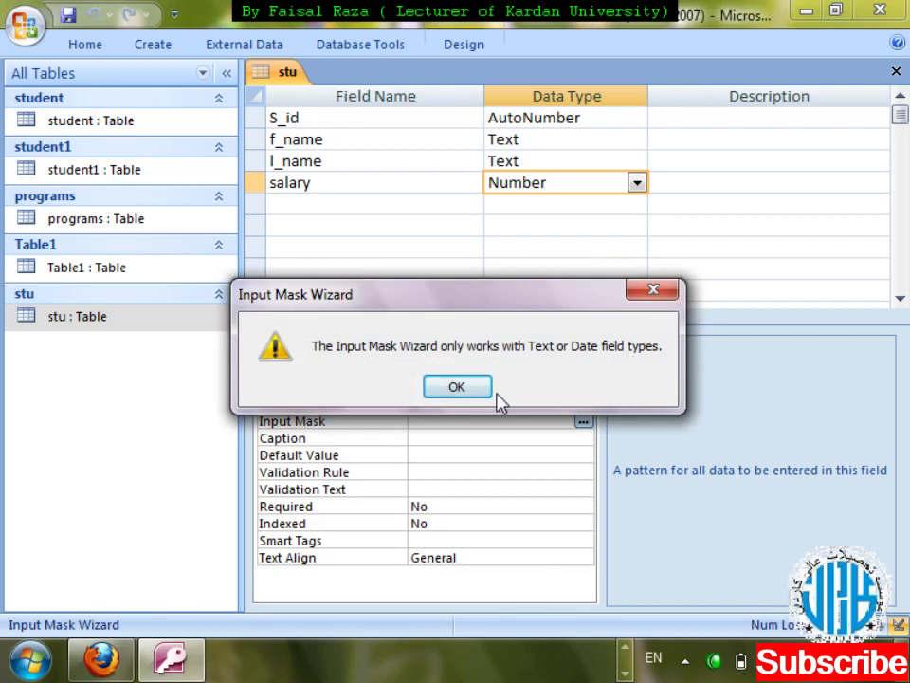
{"action": "left_click", "coordinate": [461, 385]}
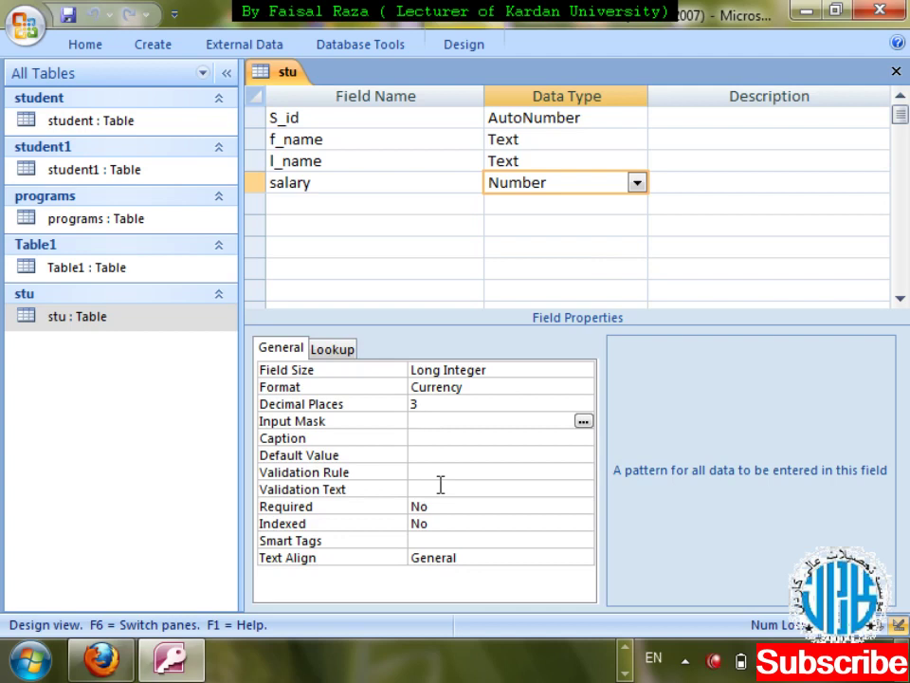
- Set salary's Caption to 'total salary' and save the stu table design
{"action": "left_click", "coordinate": [419, 454]}
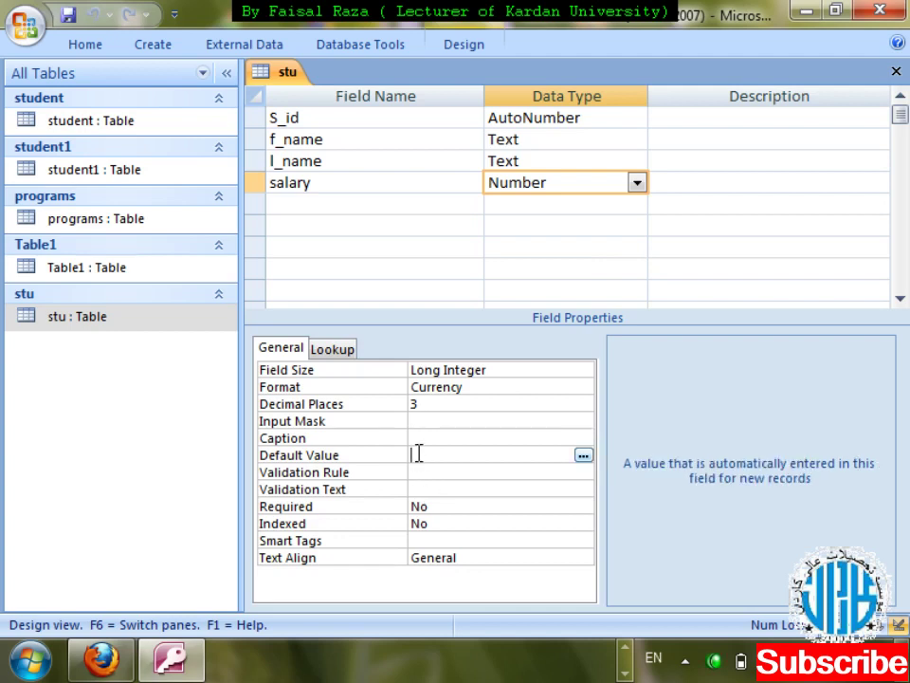
{"action": "left_click", "coordinate": [416, 438]}
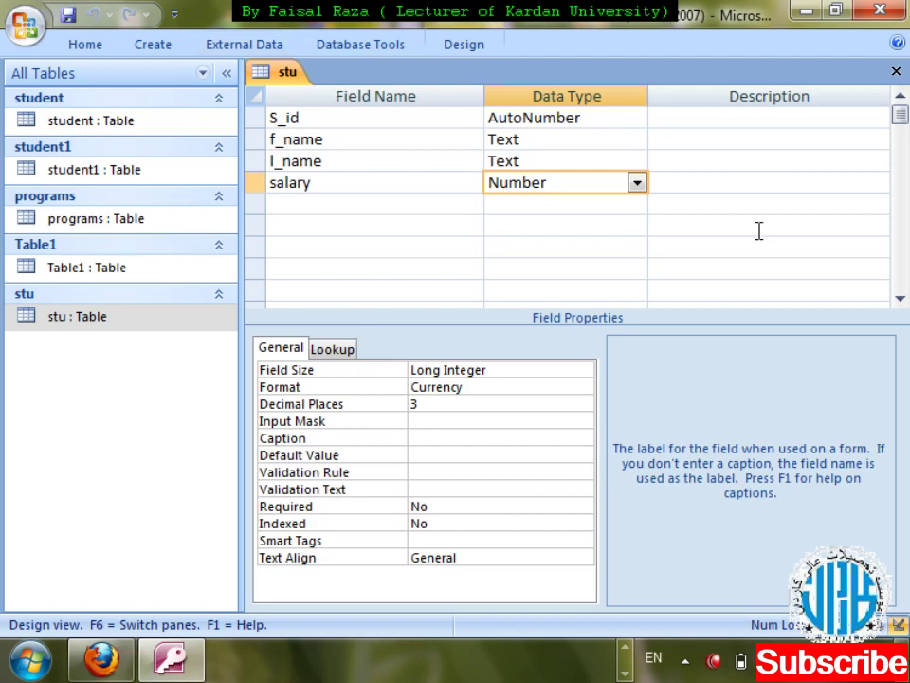
{"action": "type", "text": "total salary"}
{"action": "key", "text": "BackSpace"}
{"action": "key", "text": "BackSpace"}
{"action": "key", "text": "BackSpace"}
{"action": "key", "text": "BackSpace"}
{"action": "type", "text": "lary"}
{"action": "key", "text": "ctrl+w"}
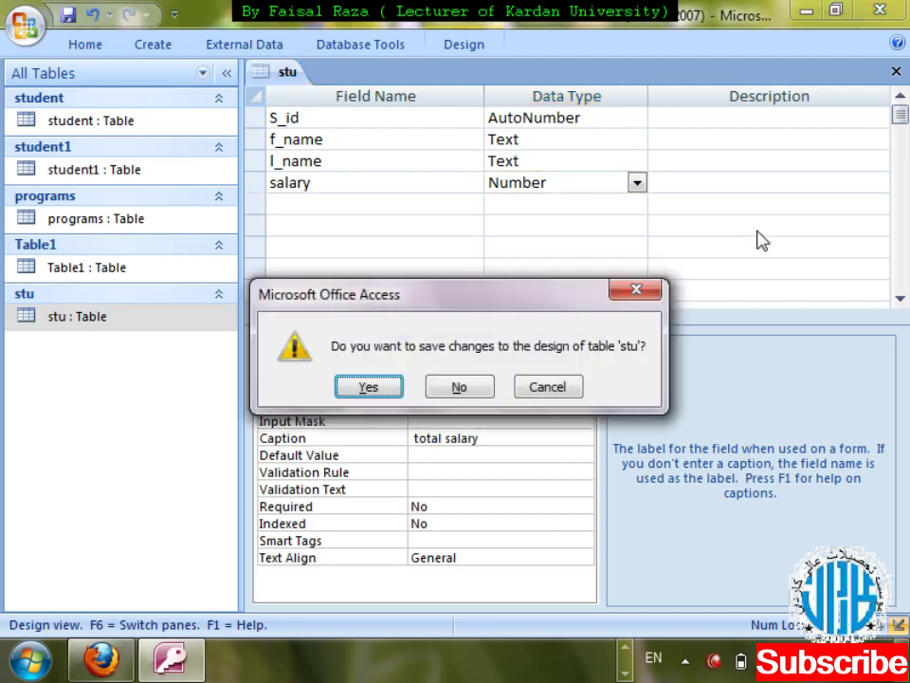
{"action": "key", "text": "Return"}
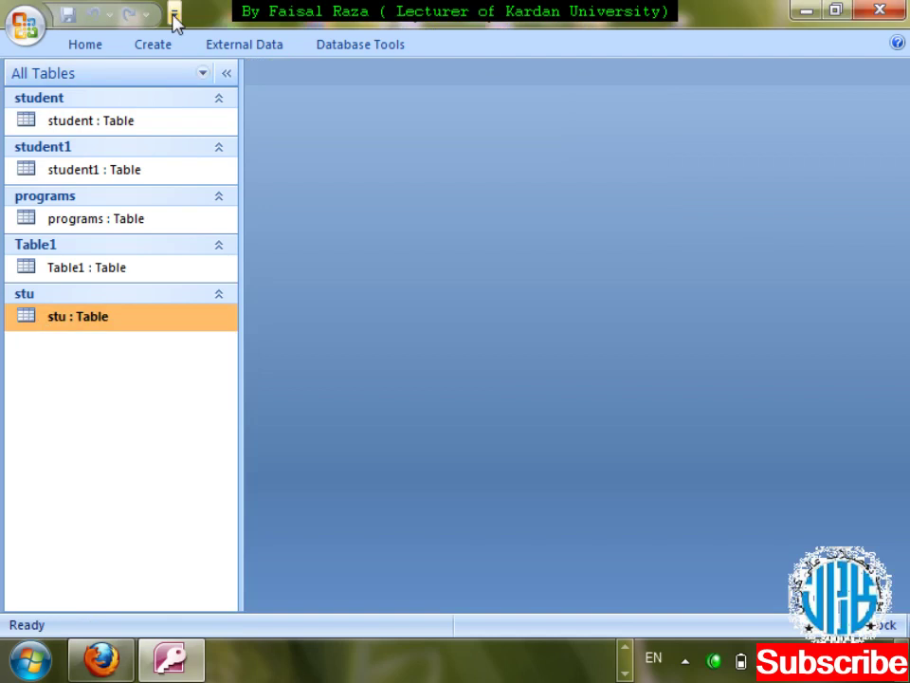
- Create a quick form from stu to preview the caption, then discard it without saving
{"action": "left_click", "coordinate": [157, 44]}
{"action": "left_click", "coordinate": [230, 109]}
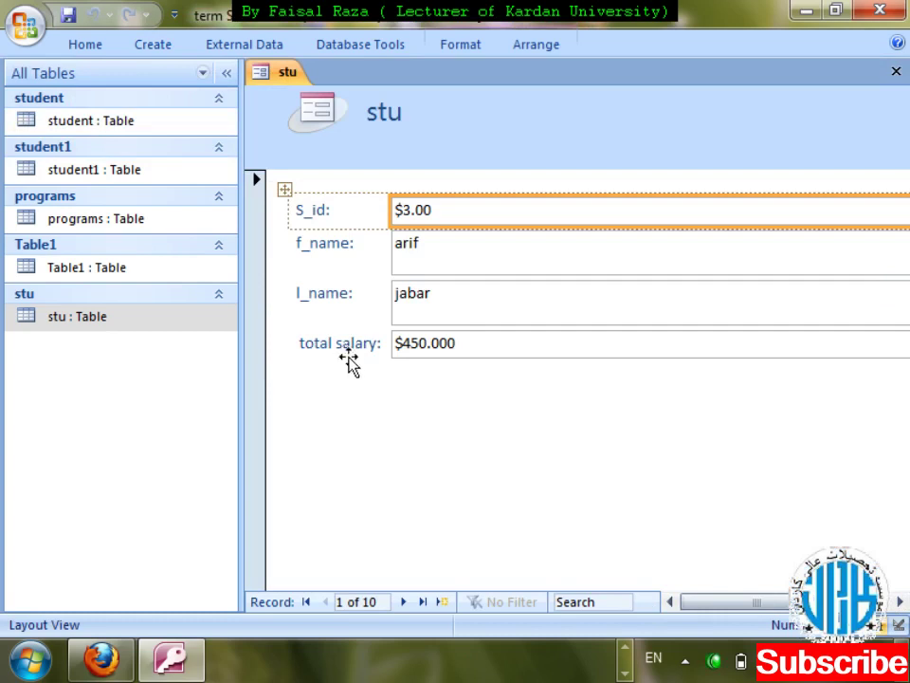
{"action": "key", "text": "ctrl+w"}
{"action": "key", "text": "Tab"}
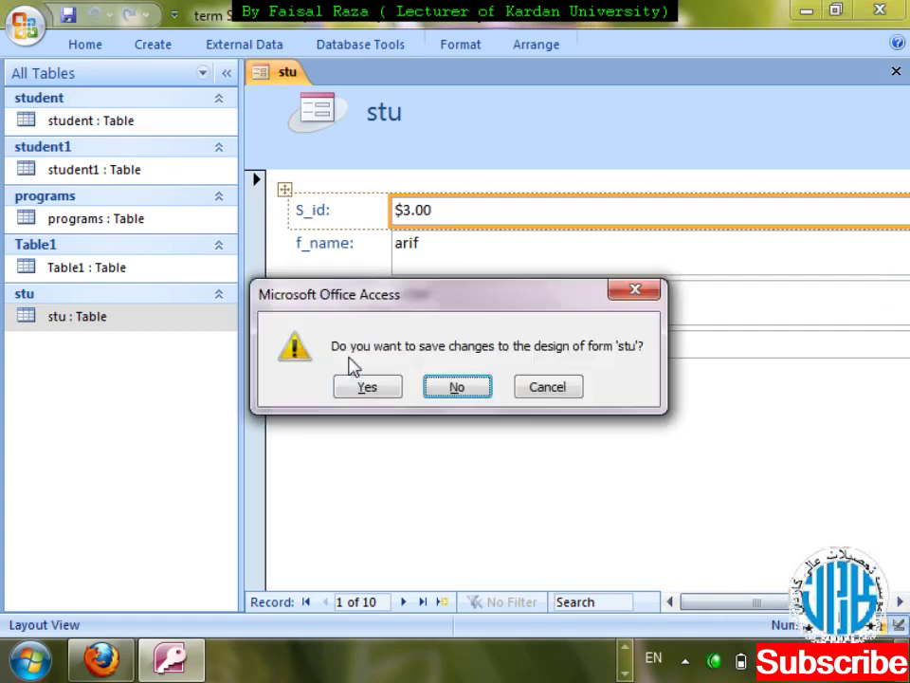
{"action": "key", "text": "Return"}
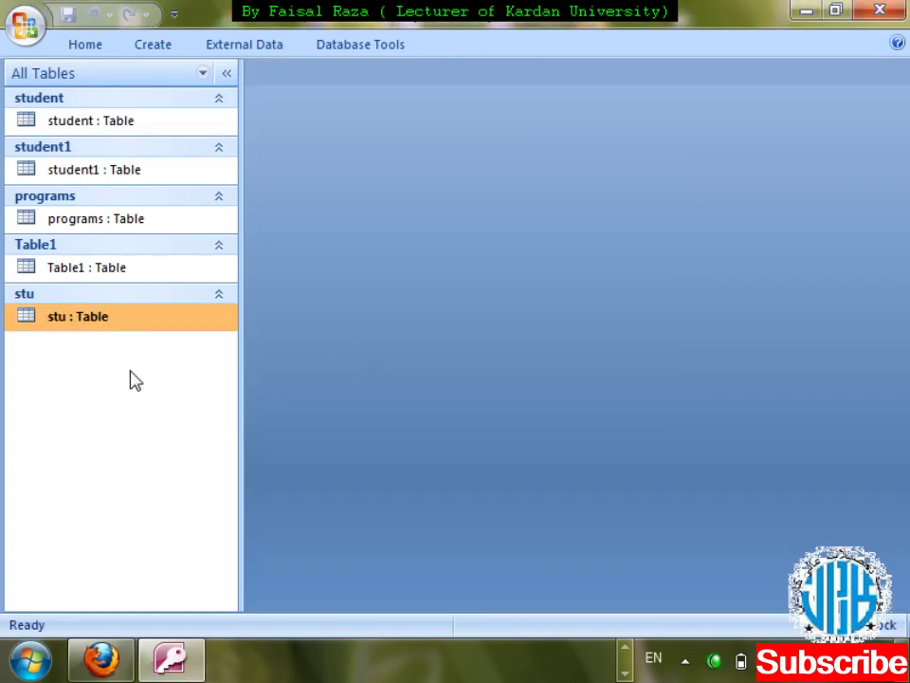
- Open stu in Design View, set salary's Default Value to 500, and save the design
{"action": "right_click", "coordinate": [106, 328]}
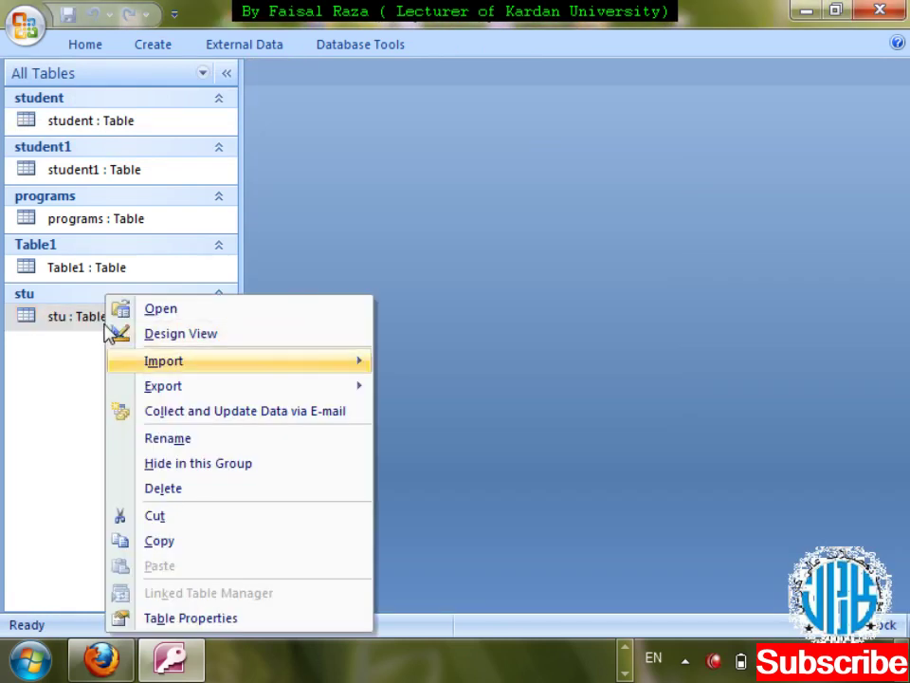
{"action": "left_click", "coordinate": [112, 333]}
{"action": "left_click", "coordinate": [354, 180]}
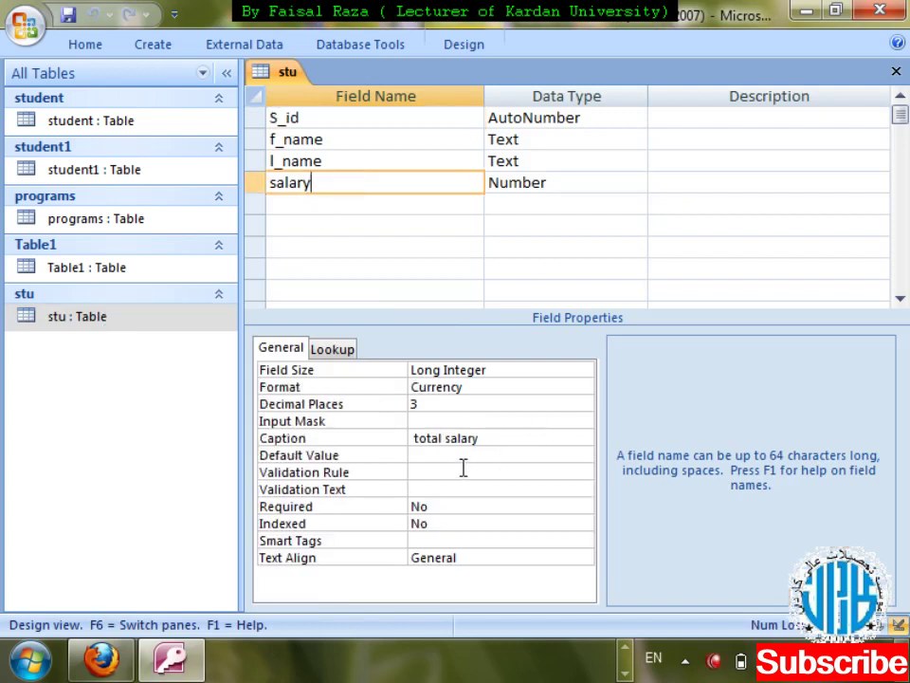
{"action": "left_click", "coordinate": [463, 457]}
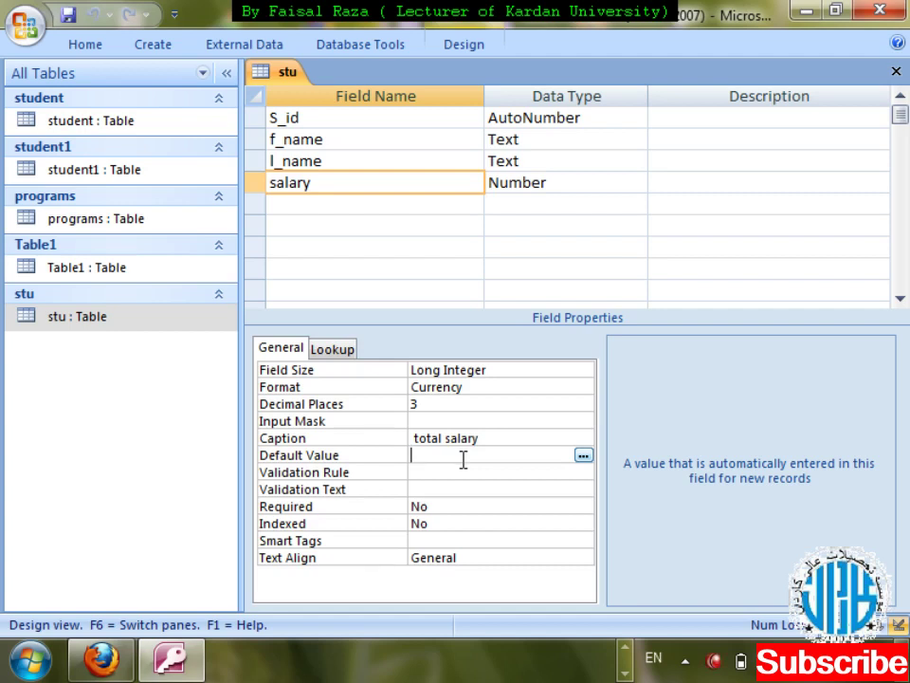
{"action": "type", "text": "500"}
{"action": "key", "text": "ctrl+F4"}
{"action": "key", "text": "Return"}
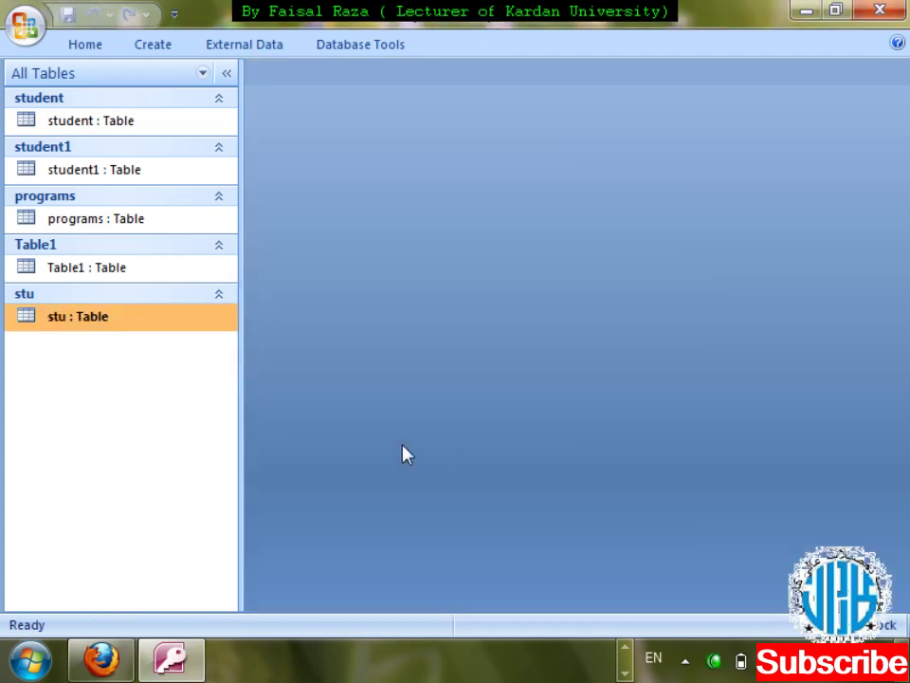
- Open the stu datasheet and move to the new record row's f_name cell
{"action": "double_click", "coordinate": [99, 317]}
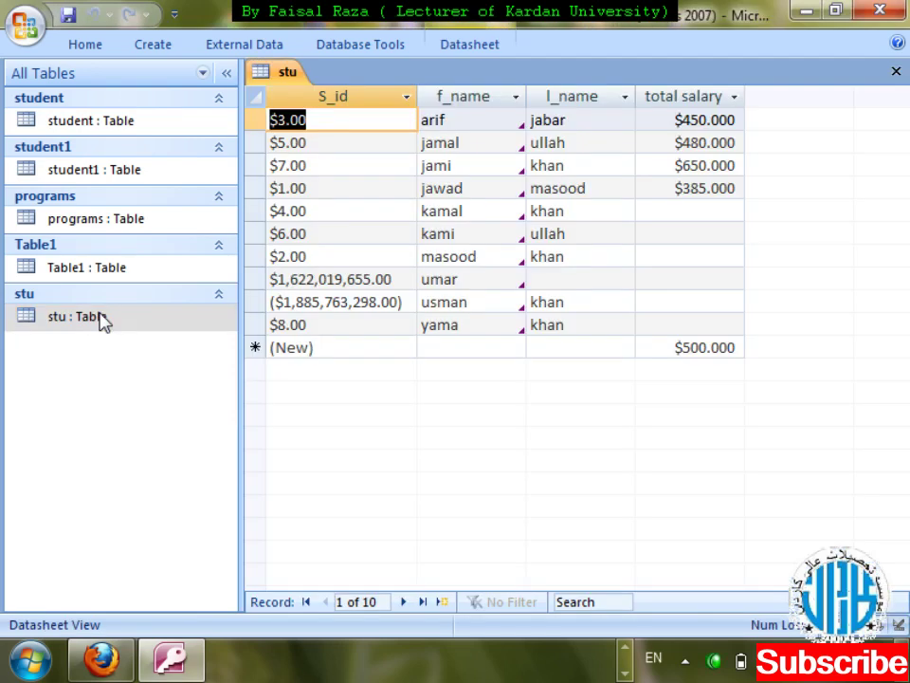
{"action": "key", "text": "Down"}
{"action": "key", "text": "Down"}
{"action": "key", "text": "Down"}
{"action": "key", "text": "Down"}
{"action": "key", "text": "Down"}
{"action": "key", "text": "Down"}
{"action": "key", "text": "Down"}
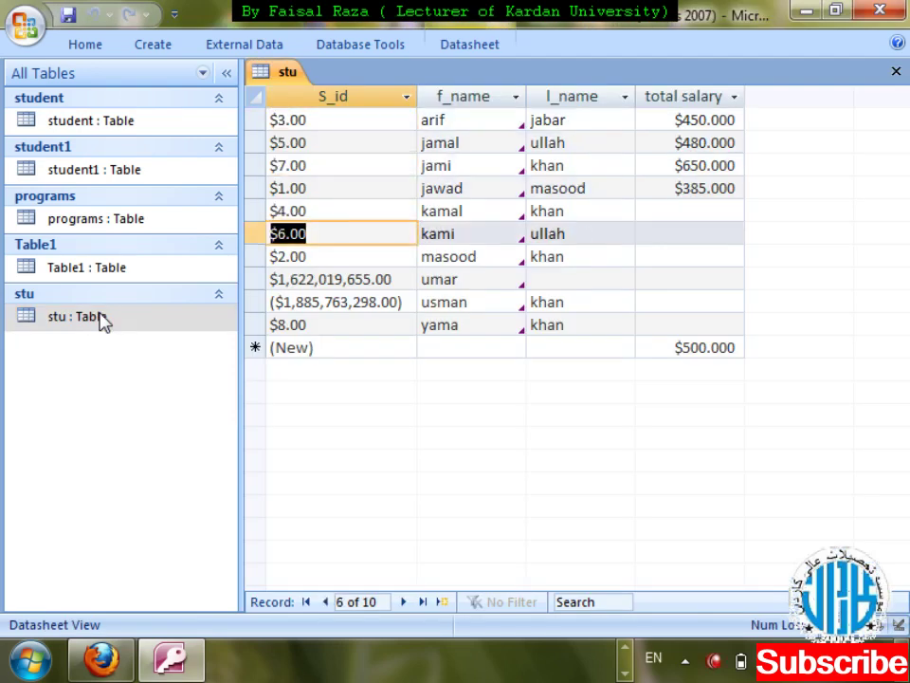
{"action": "key", "text": "Down"}
{"action": "key", "text": "Down"}
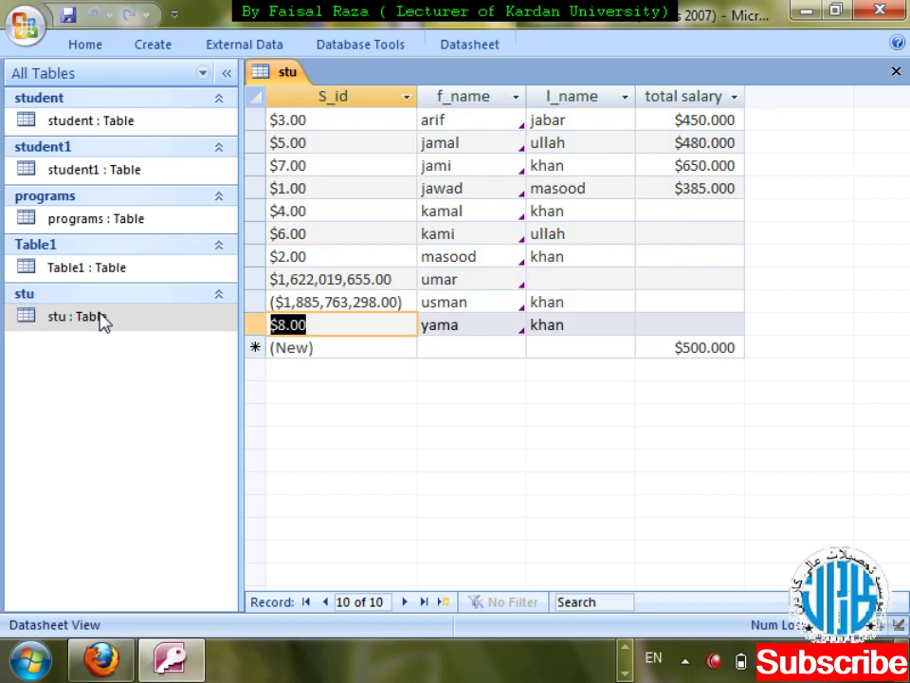
{"action": "key", "text": "Up"}
{"action": "key", "text": "Tab"}
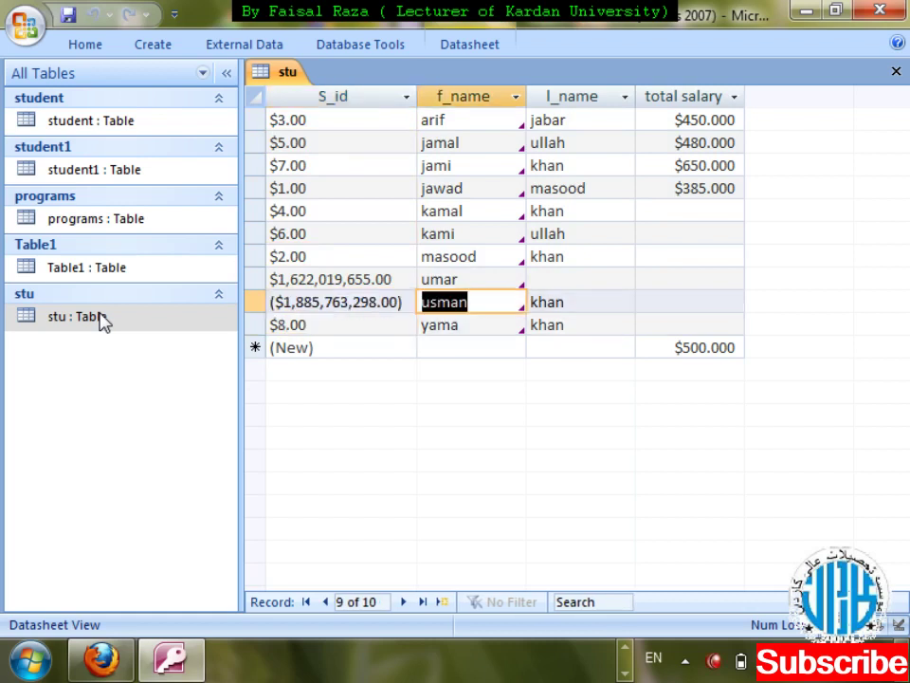
{"action": "key", "text": "Tab"}
{"action": "key", "text": "Tab"}
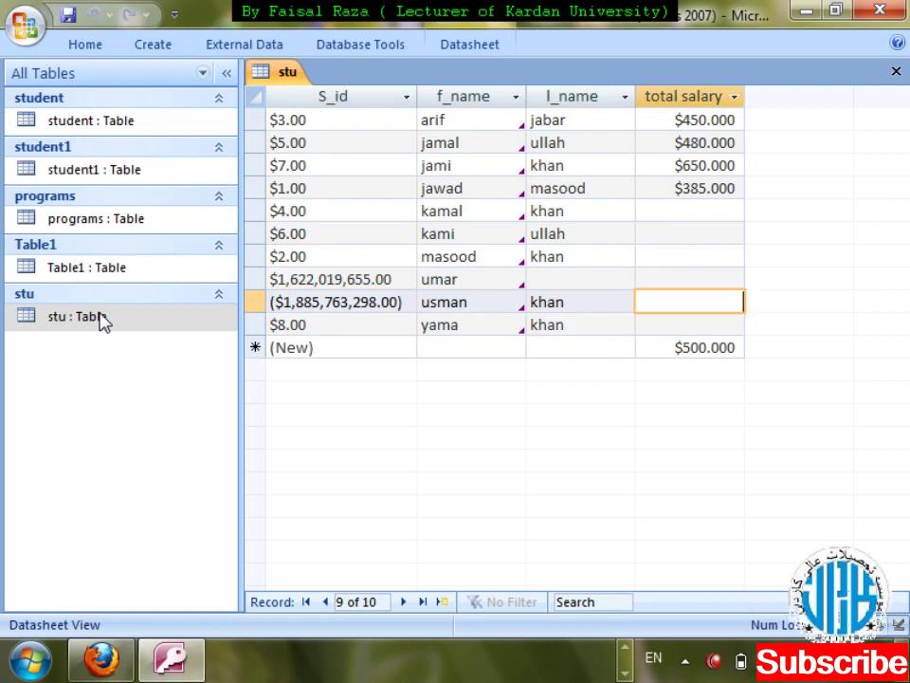
{"action": "key", "text": "Down"}
{"action": "key", "text": "Down"}
{"action": "key", "text": "Left"}
{"action": "key", "text": "Left"}
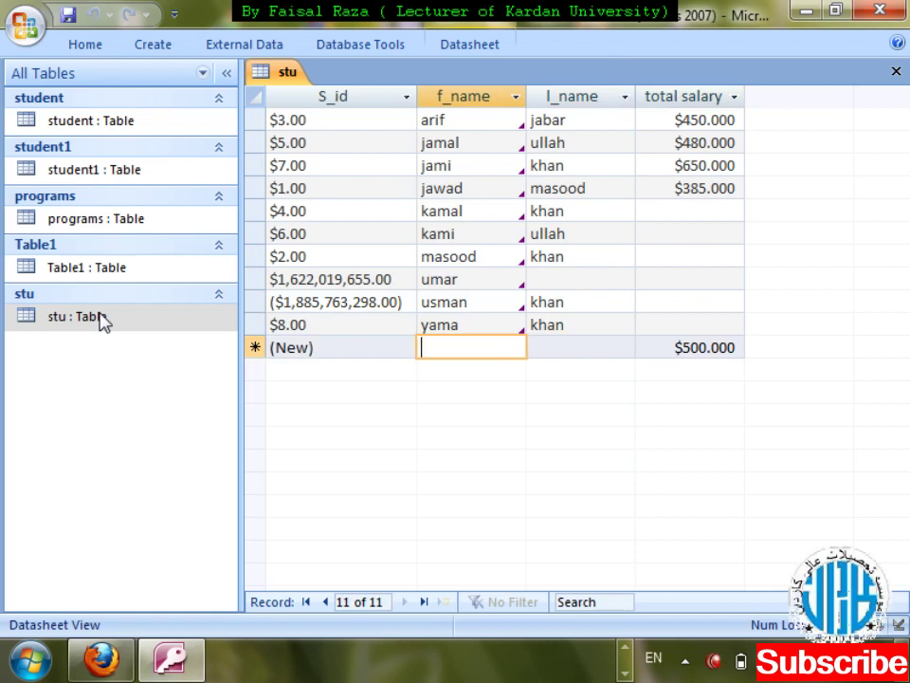
{"action": "type", "text": "ass"}
{"action": "key", "text": "BackSpace"}
{"action": "key", "text": "BackSpace"}
{"action": "key", "text": "BackSpace"}
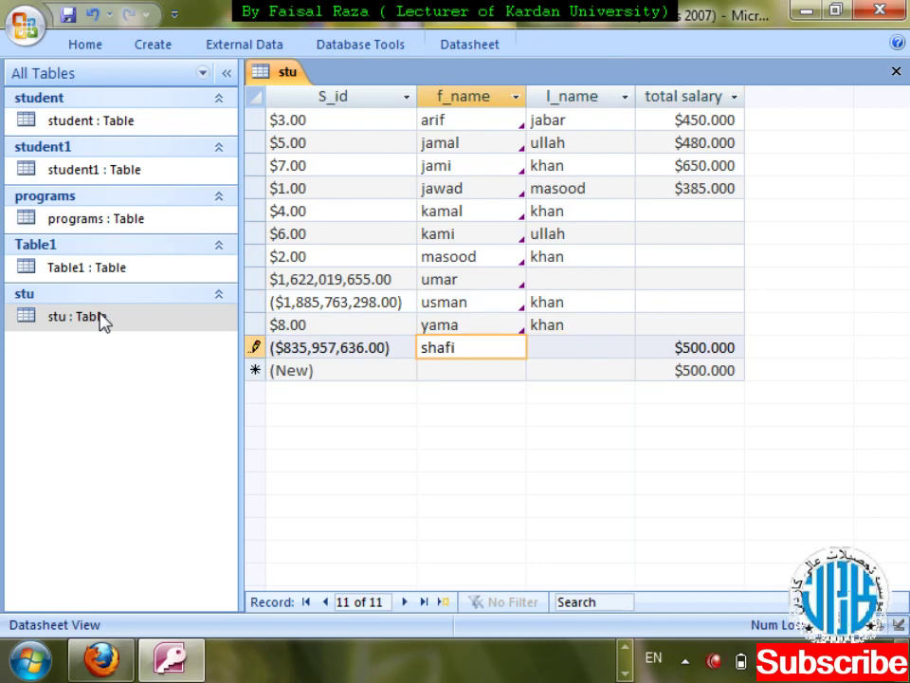
{"action": "key", "text": "Tab"}
{"action": "key", "text": "Tab"}
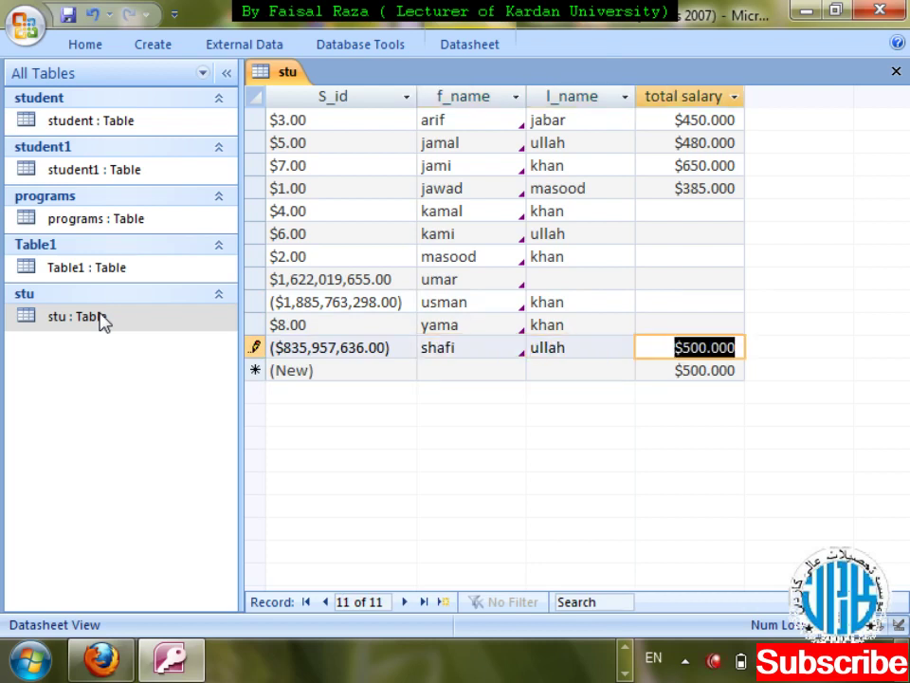
{"action": "key", "text": "Tab"}
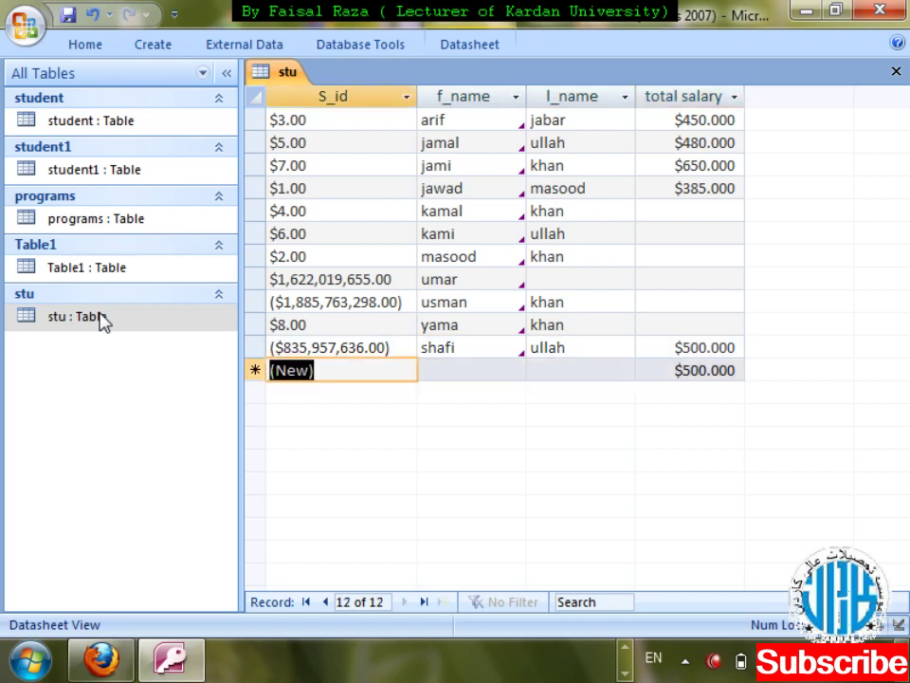
- Change shafi's total salary from the $500.000 default to 450 and close the datasheet
{"action": "key", "text": "shift+Tab"}
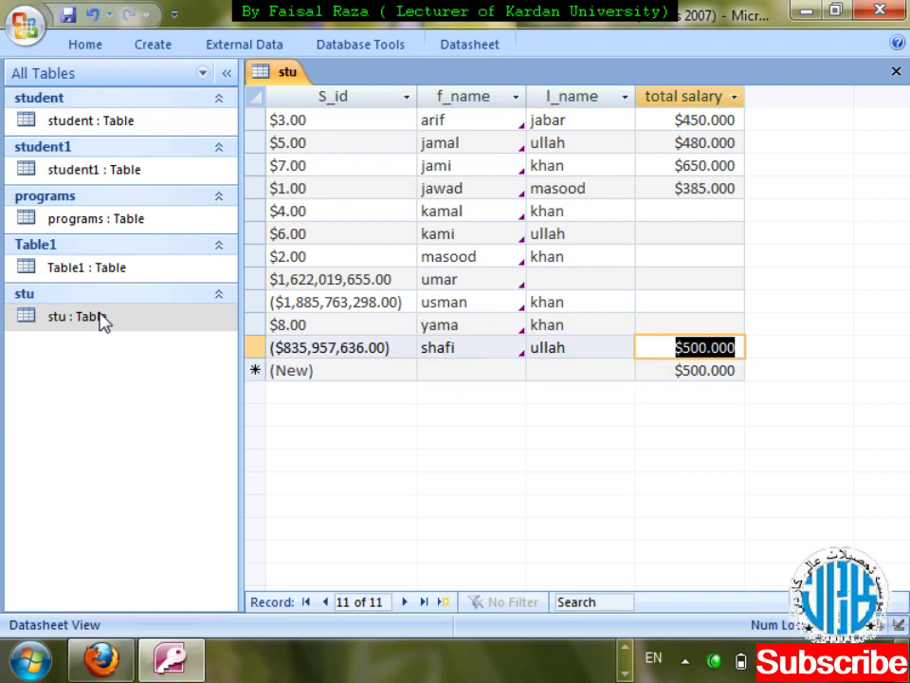
{"action": "type", "text": "450"}
{"action": "key", "text": "Tab"}
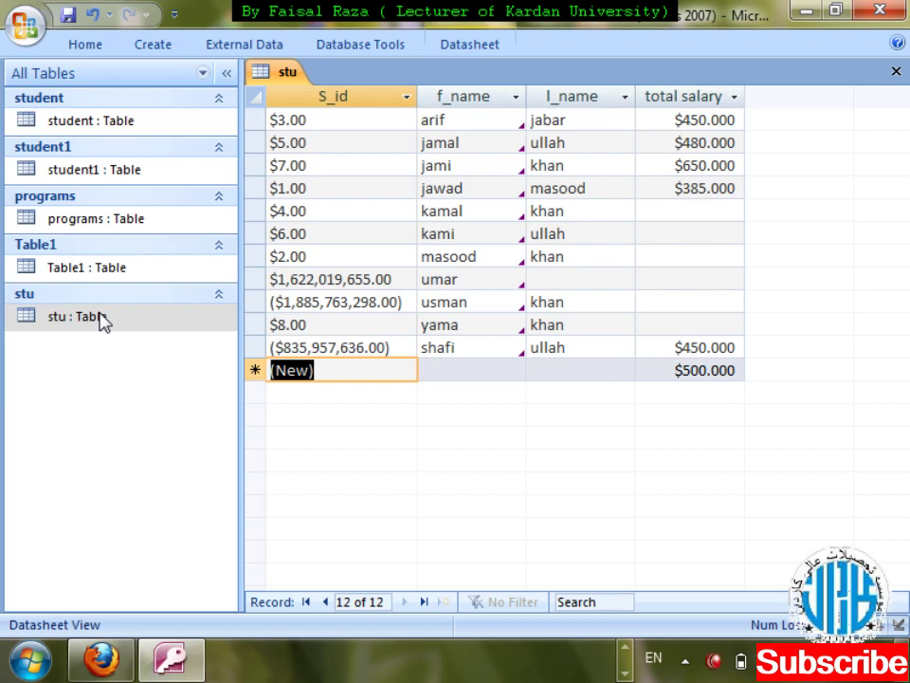
{"action": "key", "text": "ctrl+w"}
- Give l_name a Default Value of "Khan" in the stu design and save it
{"action": "right_click", "coordinate": [103, 322]}
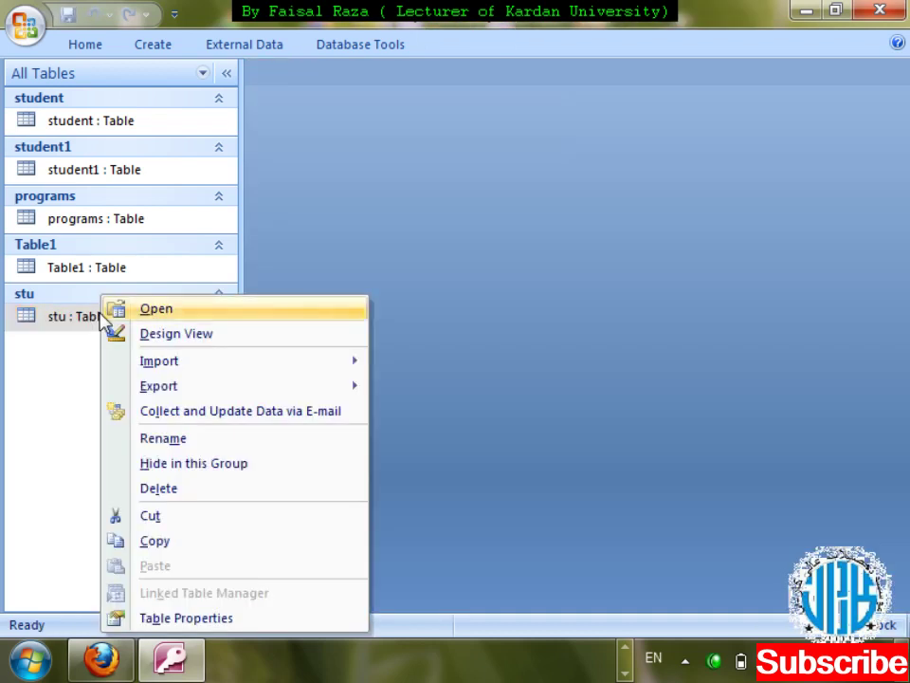
{"action": "left_click", "coordinate": [161, 332]}
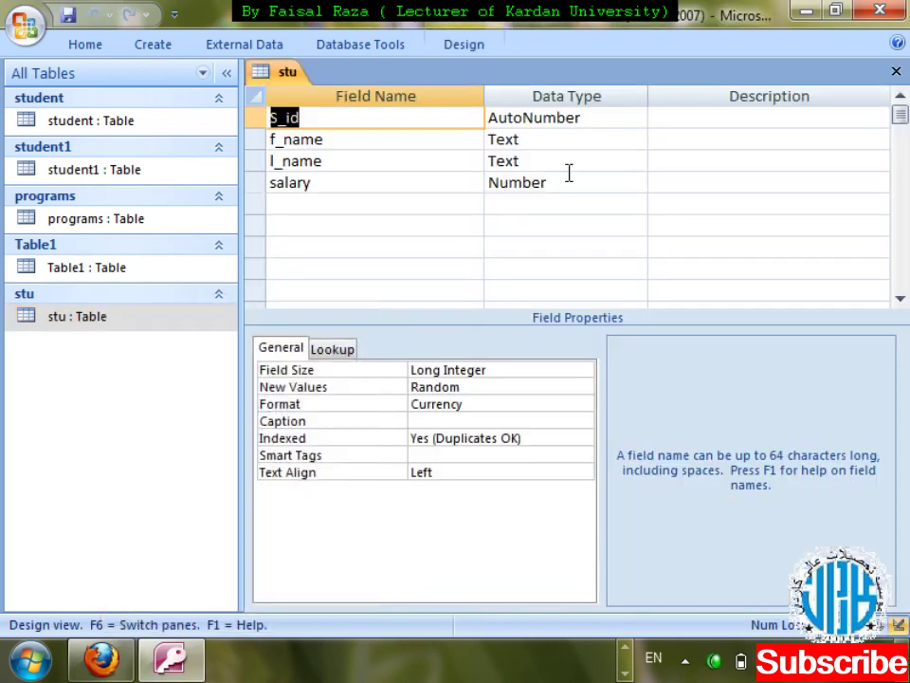
{"action": "left_click", "coordinate": [565, 160]}
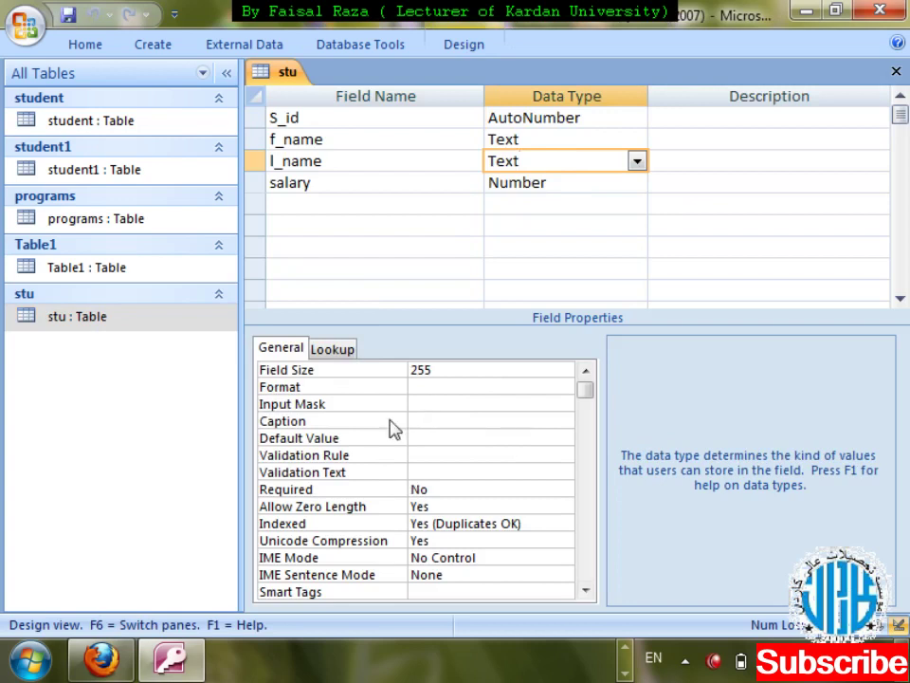
{"action": "left_click", "coordinate": [423, 440]}
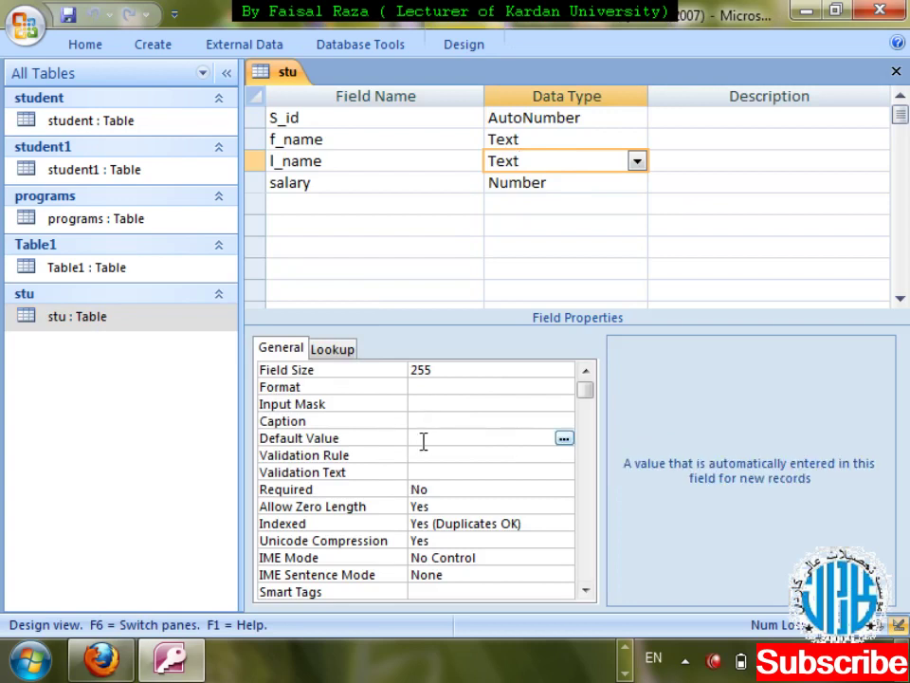
{"action": "type", "text": "\"Khan"}
{"action": "key", "text": "ctrl+w"}
{"action": "key", "text": "Return"}
{"action": "key", "text": "Return"}
{"action": "key", "text": "Tab"}
{"action": "key", "text": "Down"}
{"action": "key", "text": "Down"}
{"action": "key", "text": "Down"}
{"action": "key", "text": "Down"}
{"action": "key", "text": "Down"}
{"action": "key", "text": "Down"}
{"action": "key", "text": "Down"}
{"action": "key", "text": "Down"}
{"action": "key", "text": "Down"}
{"action": "key", "text": "Down"}
{"action": "key", "text": "Down"}
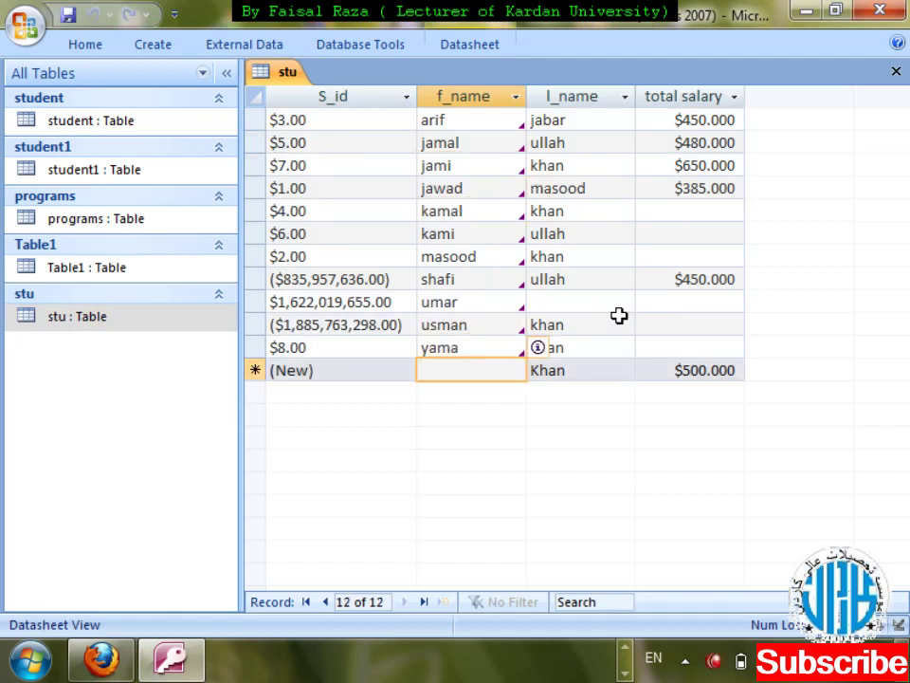
{"action": "type", "text": "rafu"}
{"action": "key", "text": "BackSpace"}
{"action": "type", "text": "i"}
{"action": "key", "text": "Tab"}
{"action": "key", "text": "Tab"}
{"action": "key", "text": "Tab"}
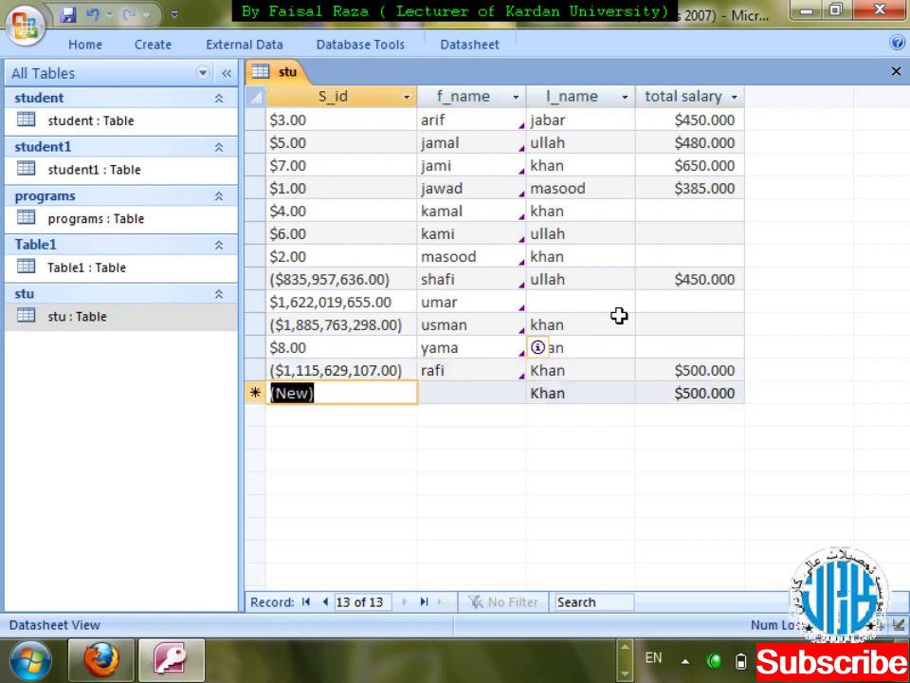
{"action": "key", "text": "Tab"}
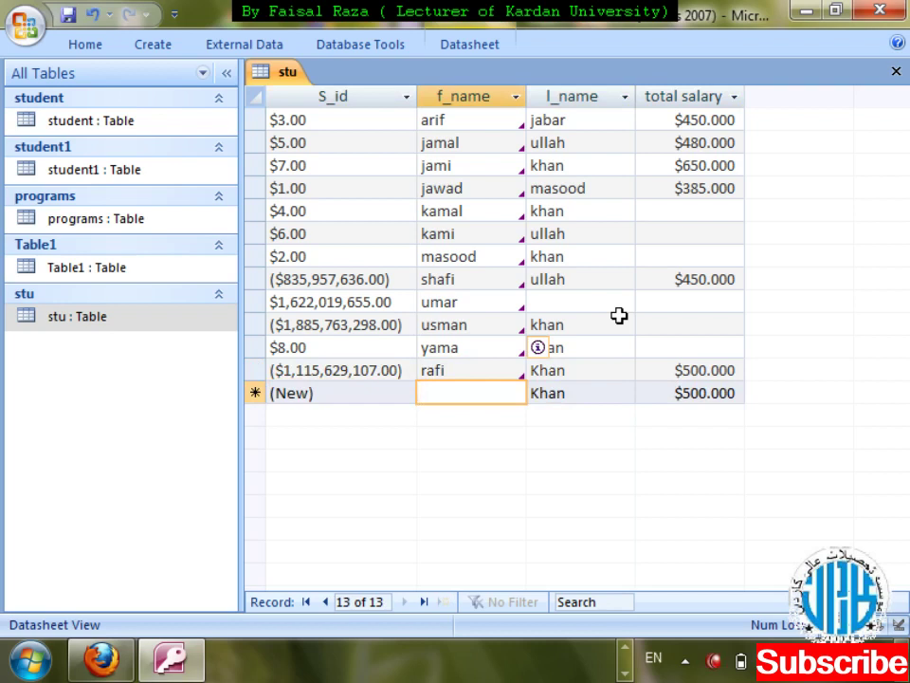
{"action": "key", "text": "ctrl+w"}
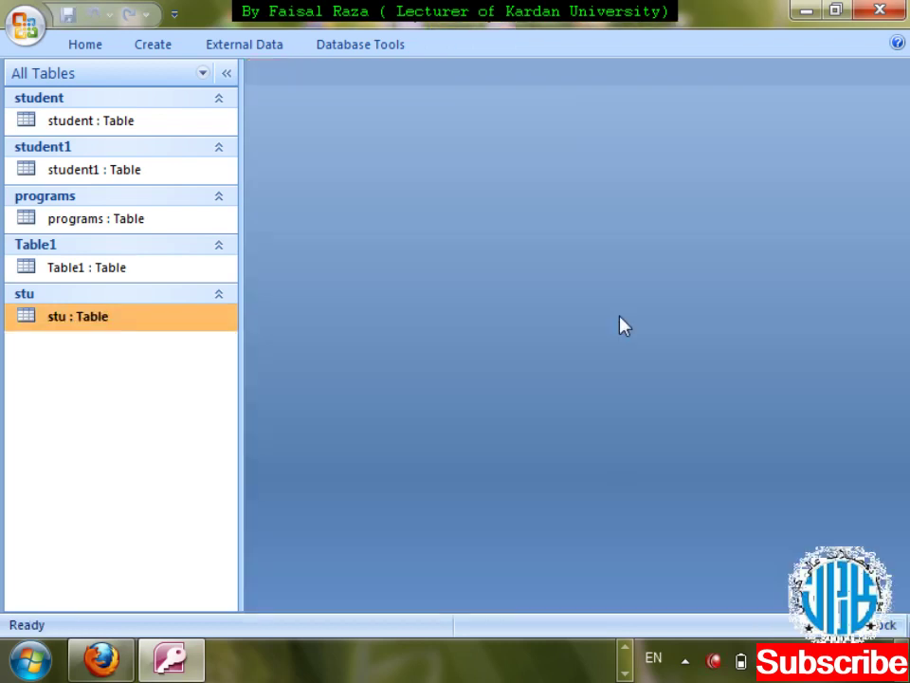
- Open stu in Design View, give salary a Validation Rule of >300, and save
{"action": "key", "text": "shift+F10"}
{"action": "key", "text": "Down"}
{"action": "key", "text": "Return"}
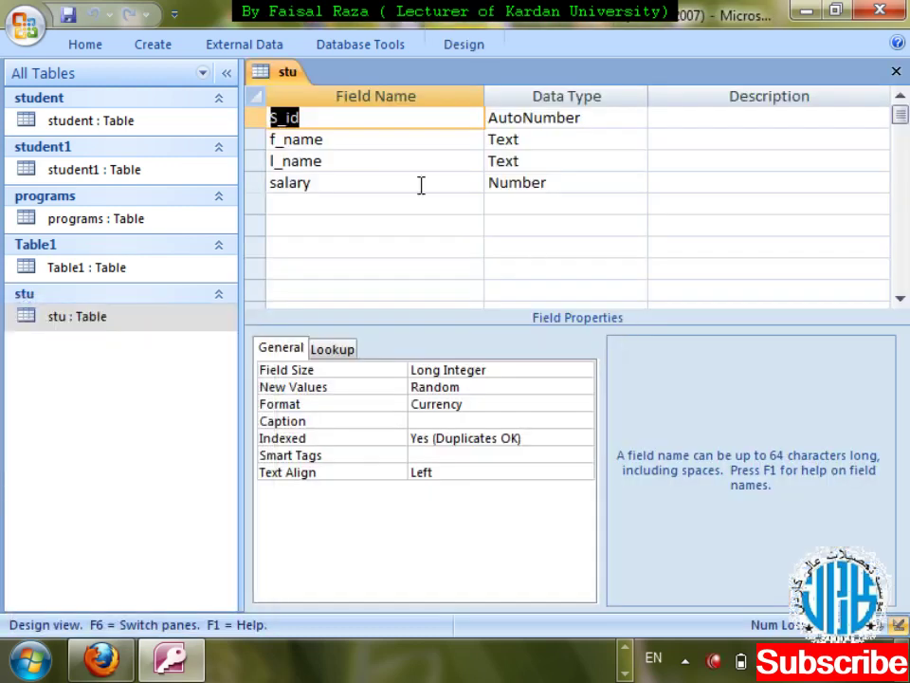
{"action": "left_click", "coordinate": [421, 185]}
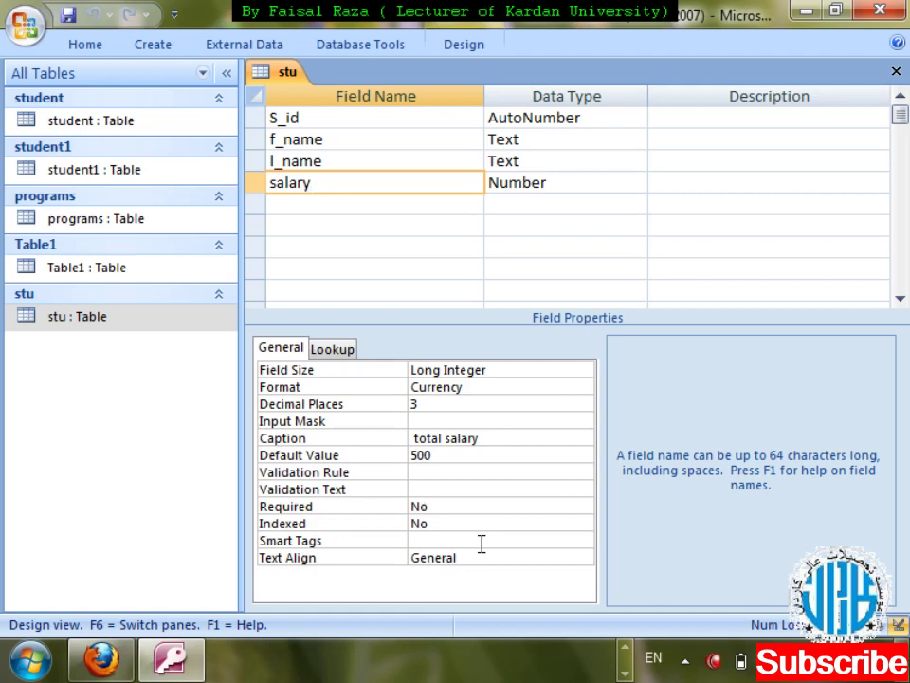
{"action": "left_click", "coordinate": [422, 472]}
{"action": "type", "text": ">"}
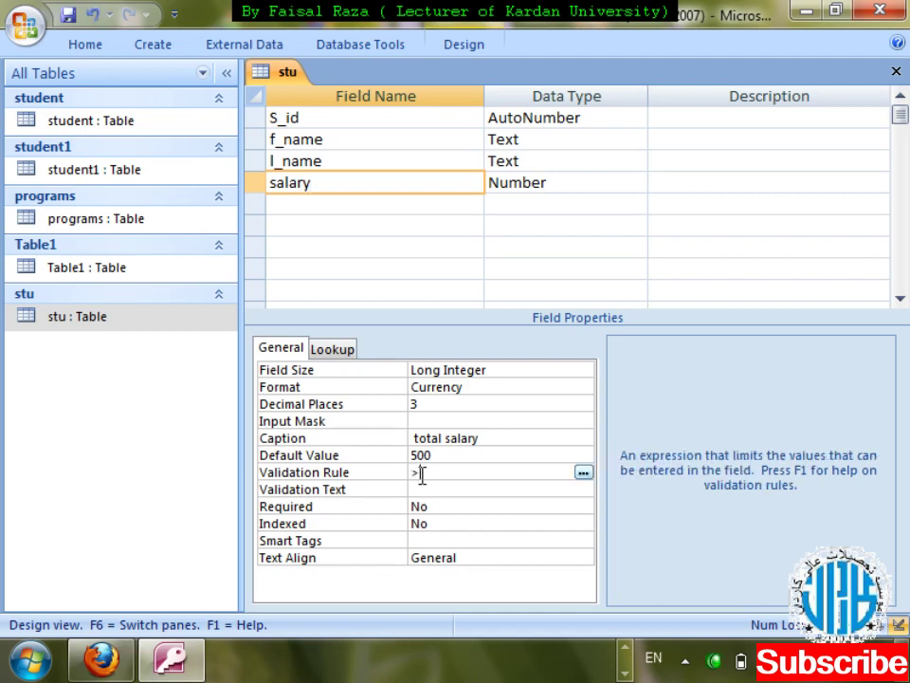
{"action": "type", "text": "500"}
{"action": "key", "text": "super+plus"}
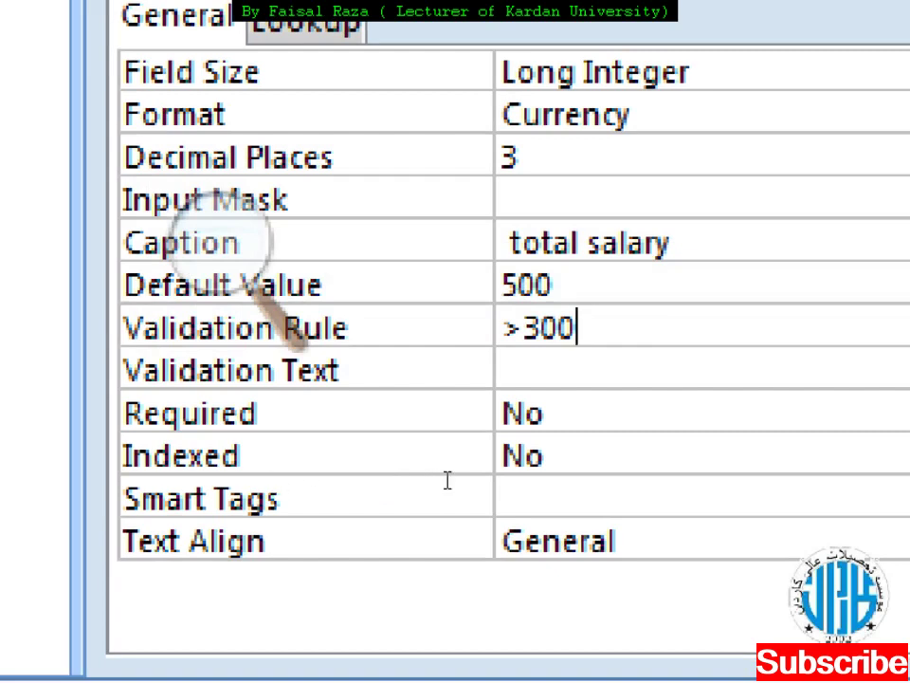
{"action": "key", "text": "super+minus"}
{"action": "key", "text": "super+minus"}
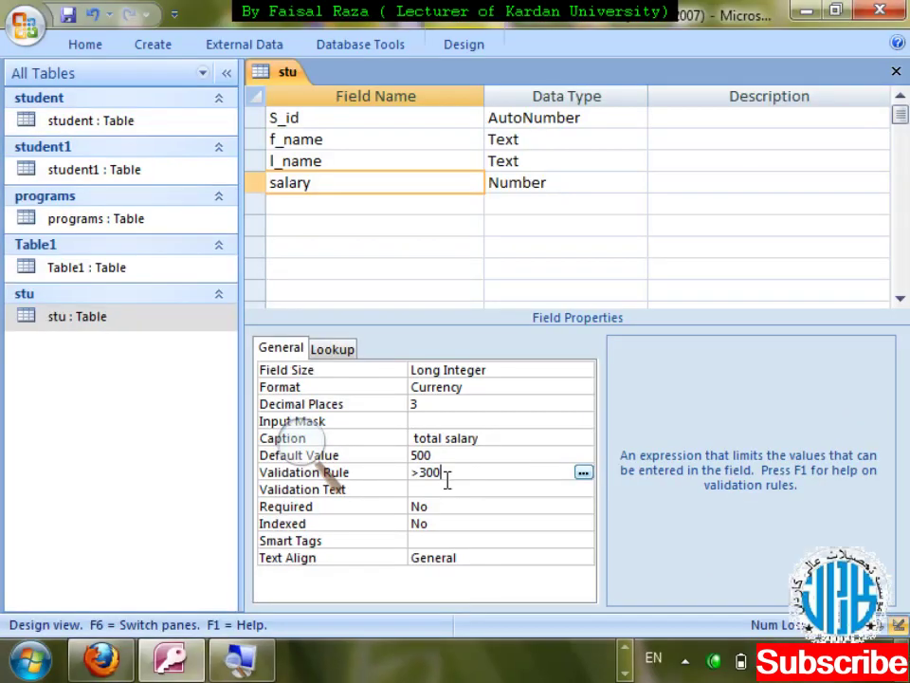
{"action": "key", "text": "ctrl+w"}
{"action": "key", "text": "Return"}
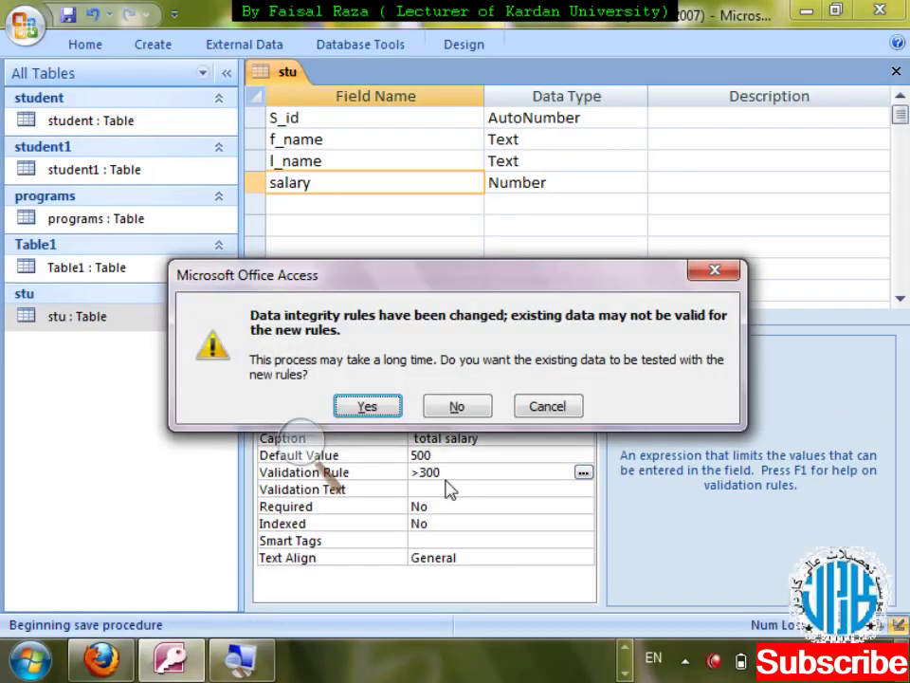
{"action": "key", "text": "Return"}
{"action": "key", "text": "Return"}
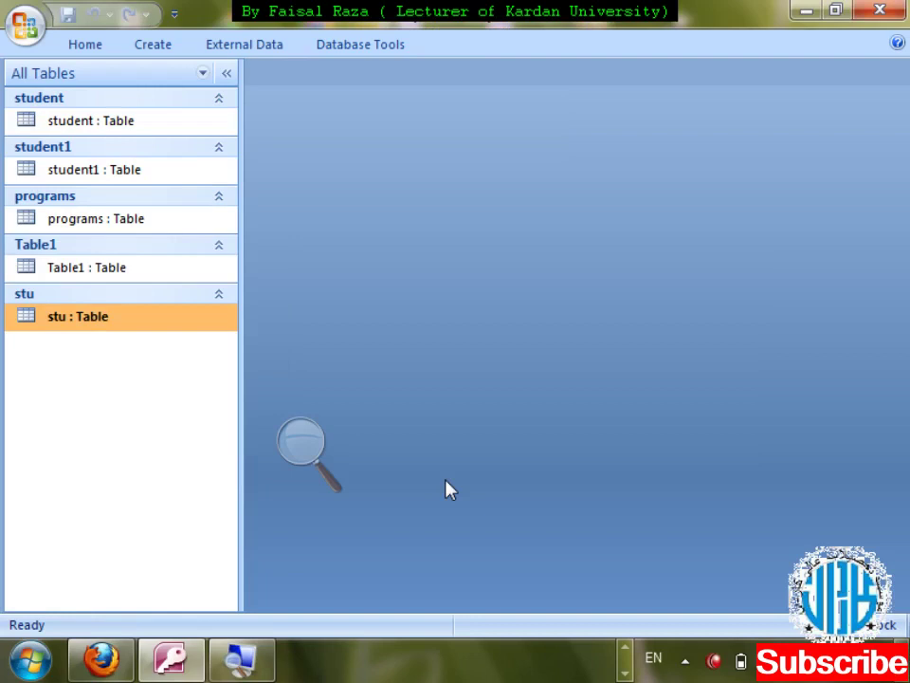
- Open the stu table, switching from Design View to Datasheet View
{"action": "right_click", "coordinate": [65, 321]}
{"action": "key", "text": "Down"}
{"action": "key", "text": "Down"}
{"action": "key", "text": "Return"}
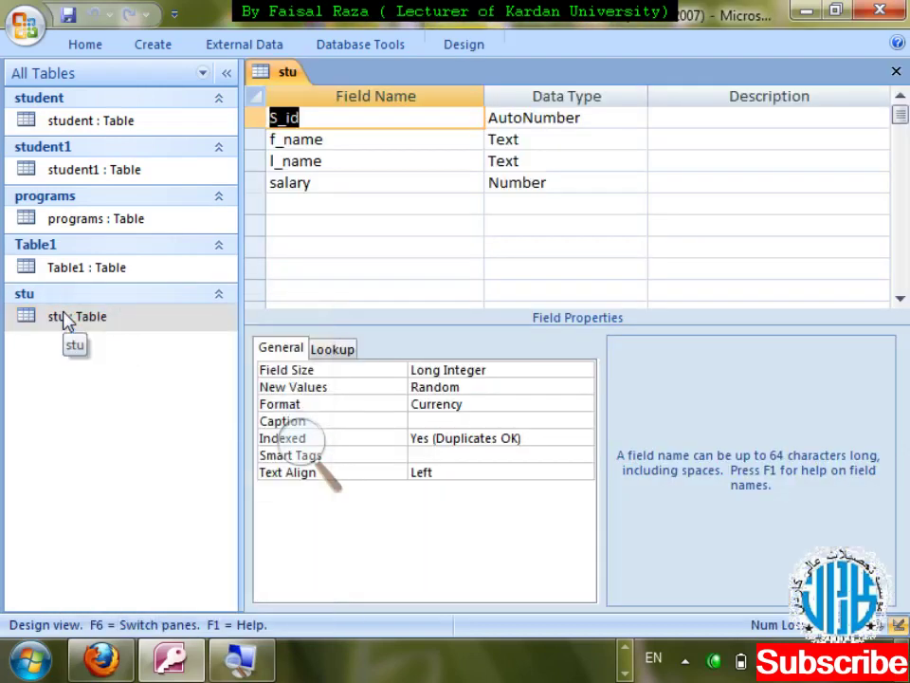
{"action": "key", "text": "ctrl+w"}
{"action": "right_click", "coordinate": [65, 320]}
{"action": "key", "text": "Down"}
{"action": "key", "text": "Return"}
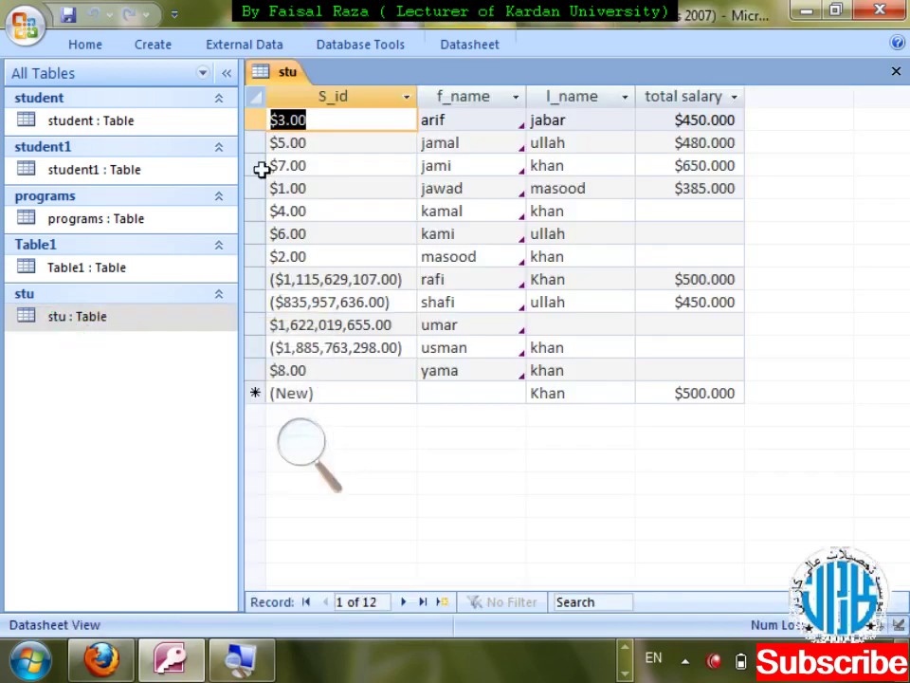
- Enter total salaries 450 for kamal, 400 for kami and 600 for masood
{"action": "left_click_drag", "start_coordinate": [259, 206], "coordinate": [248, 254]}
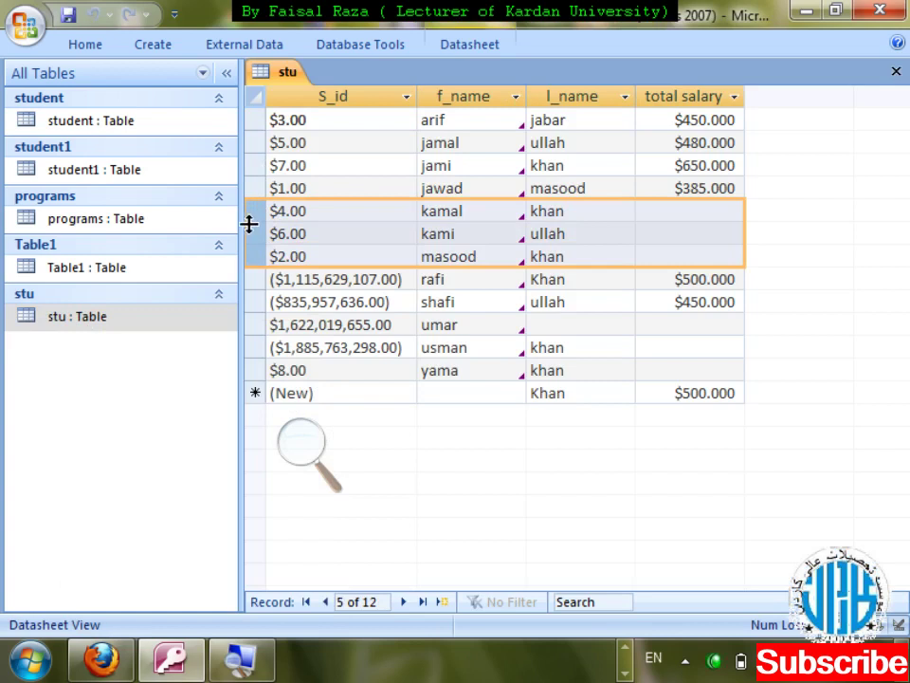
{"action": "key", "text": "Tab"}
{"action": "key", "text": "Tab"}
{"action": "key", "text": "Tab"}
{"action": "key", "text": "Tab"}
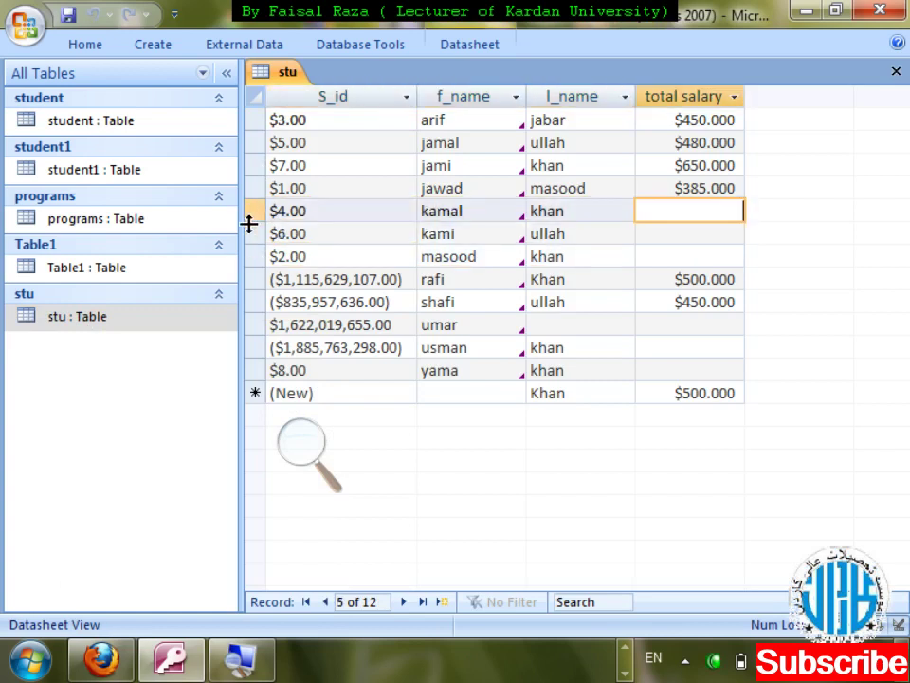
{"action": "type", "text": "2"}
{"action": "key", "text": "BackSpace"}
{"action": "type", "text": "50"}
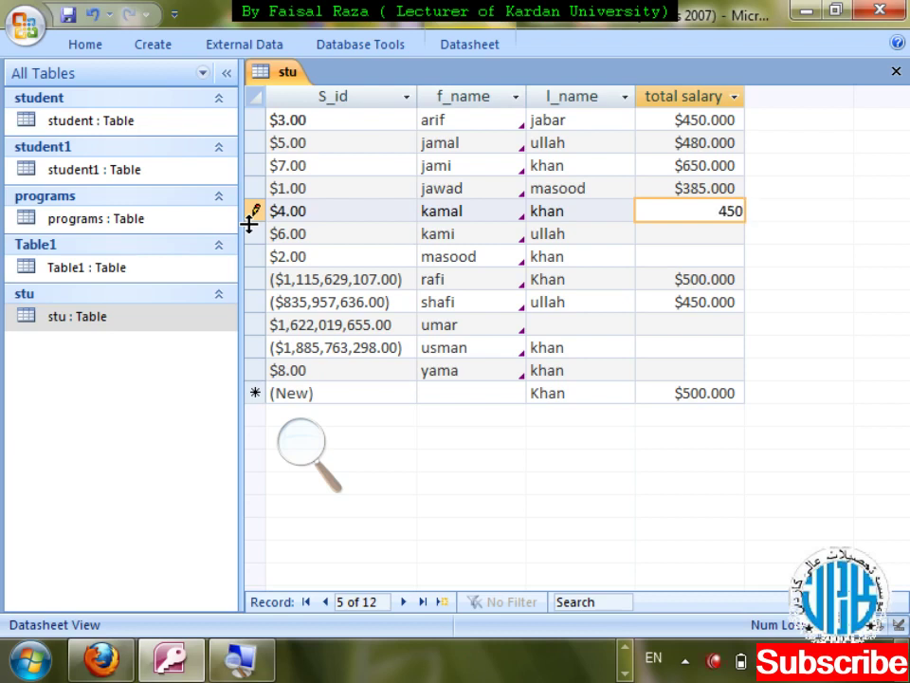
{"action": "key", "text": "Down"}
{"action": "type", "text": "400"}
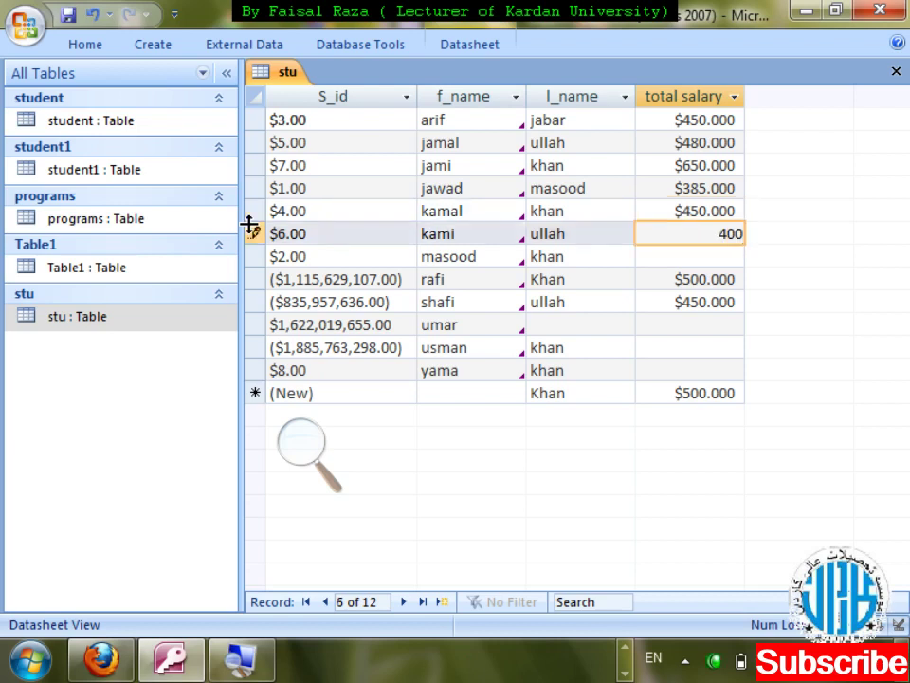
{"action": "key", "text": "Down"}
{"action": "type", "text": "600"}
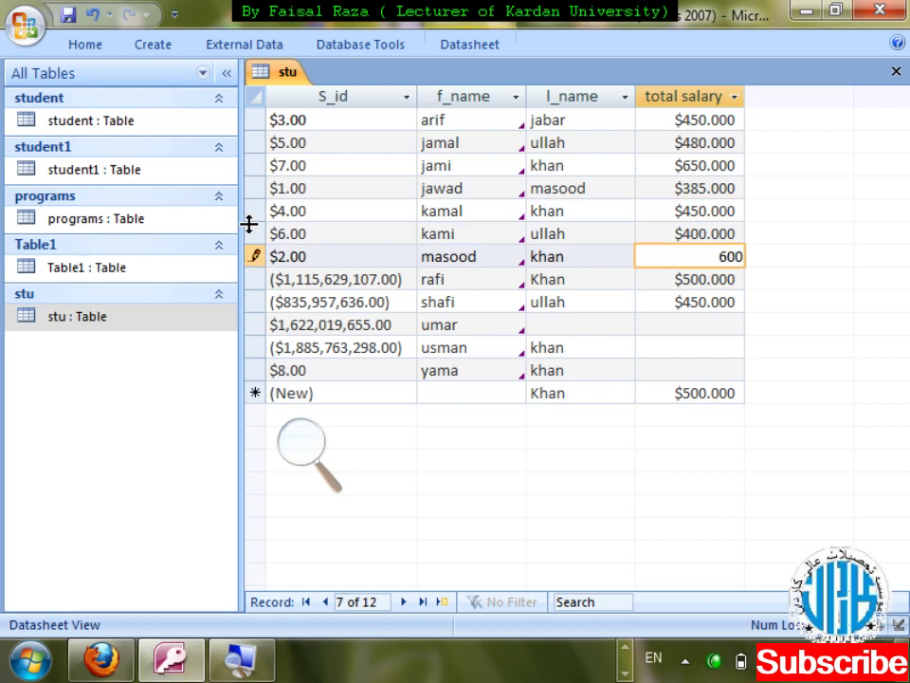
{"action": "key", "text": "Down"}
{"action": "key", "text": "Down"}
- Enter total salaries 630 for umar, 400 for usman and 450 for yama, then close
{"action": "key", "text": "Down"}
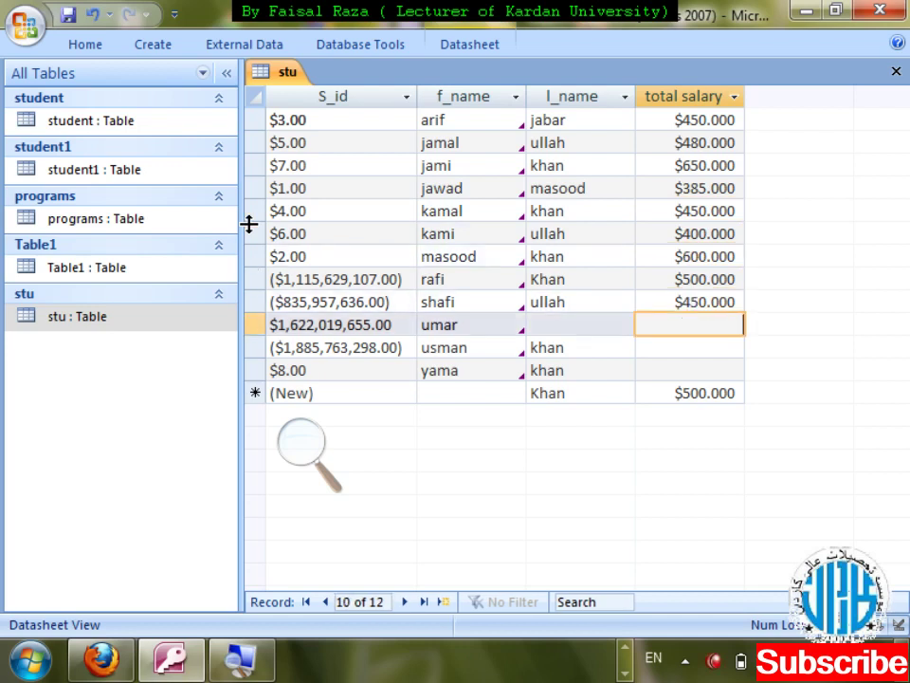
{"action": "type", "text": "630"}
{"action": "key", "text": "Down"}
{"action": "type", "text": "400"}
{"action": "key", "text": "Down"}
{"action": "type", "text": "450"}
{"action": "key", "text": "Down"}
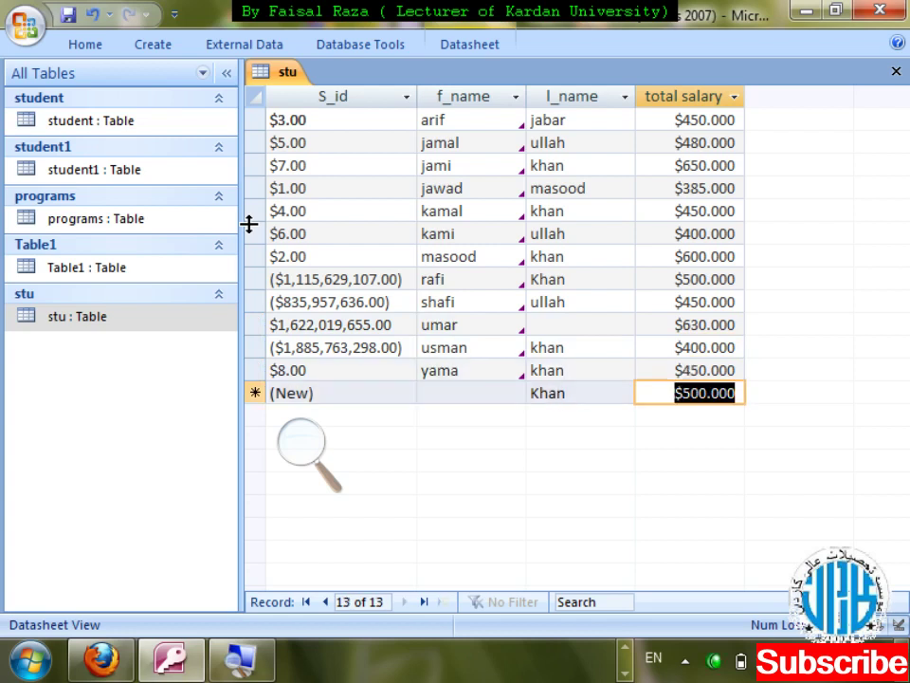
{"action": "key", "text": "ctrl+w"}
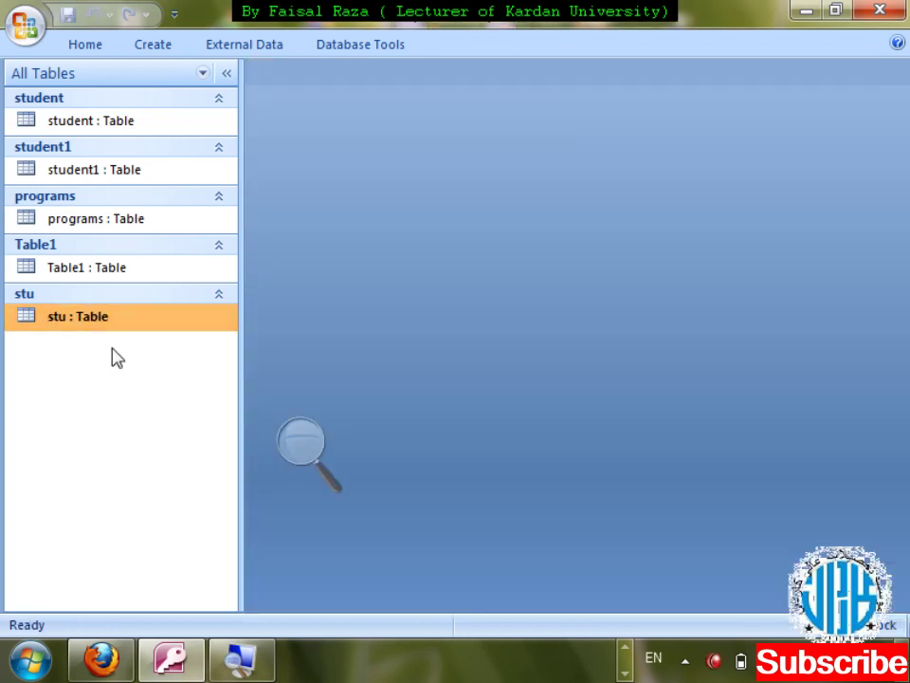
- Check salary's properties in stu's design, then switch to the stu datasheet
{"action": "right_click", "coordinate": [104, 327]}
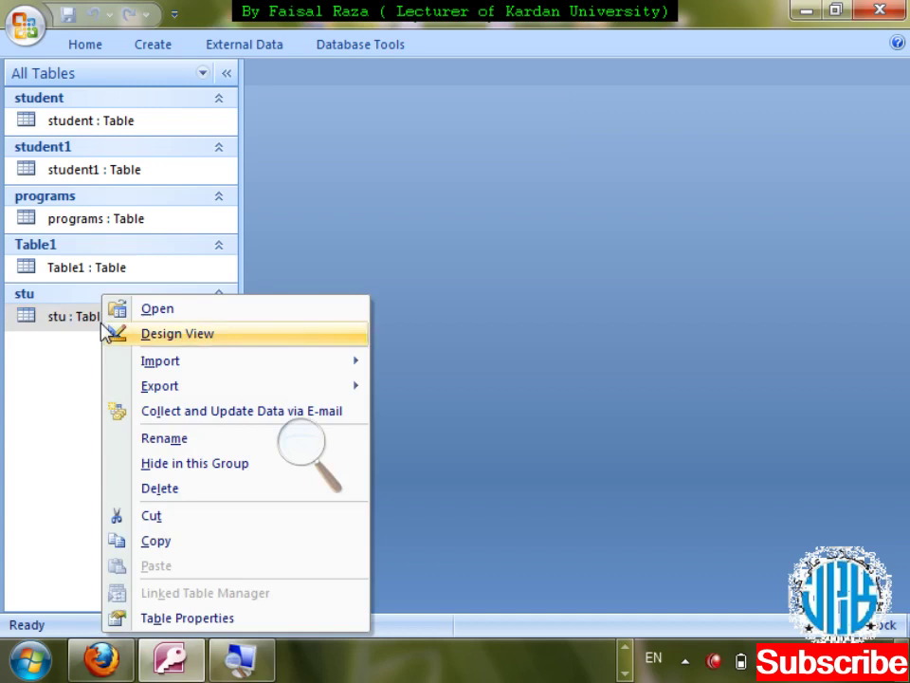
{"action": "left_click", "coordinate": [105, 327]}
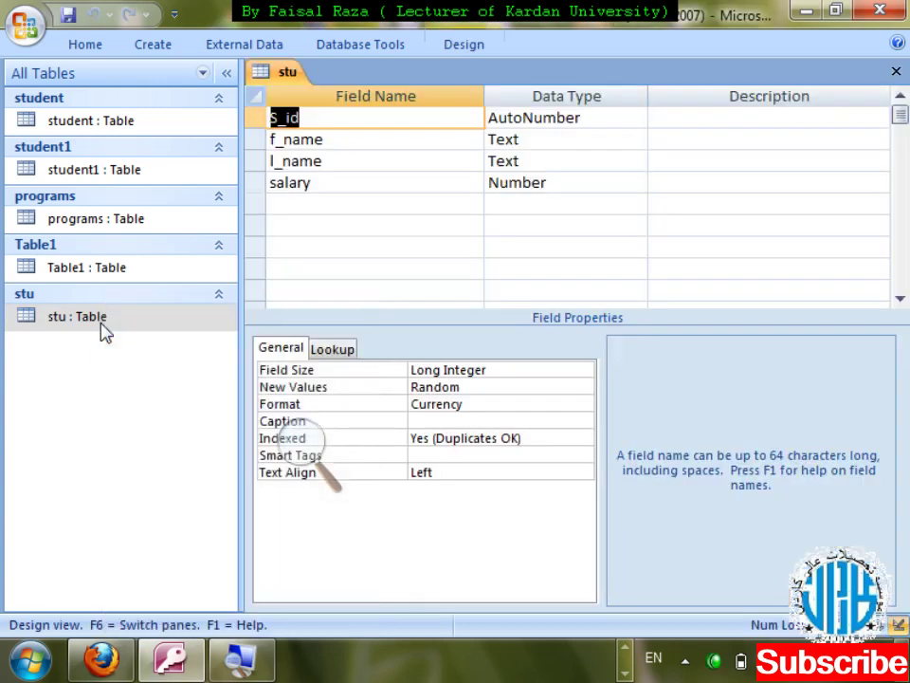
{"action": "left_click", "coordinate": [461, 187]}
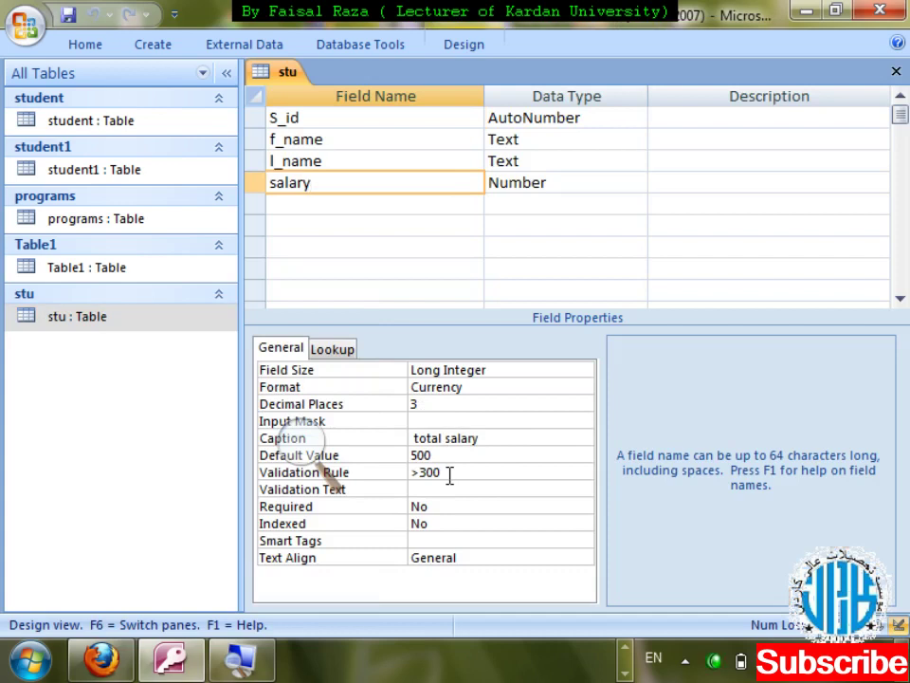
{"action": "key", "text": "ctrl+w"}
{"action": "key", "text": "shift+F10"}
{"action": "key", "text": "Down"}
{"action": "key", "text": "Down"}
{"action": "key", "text": "Return"}
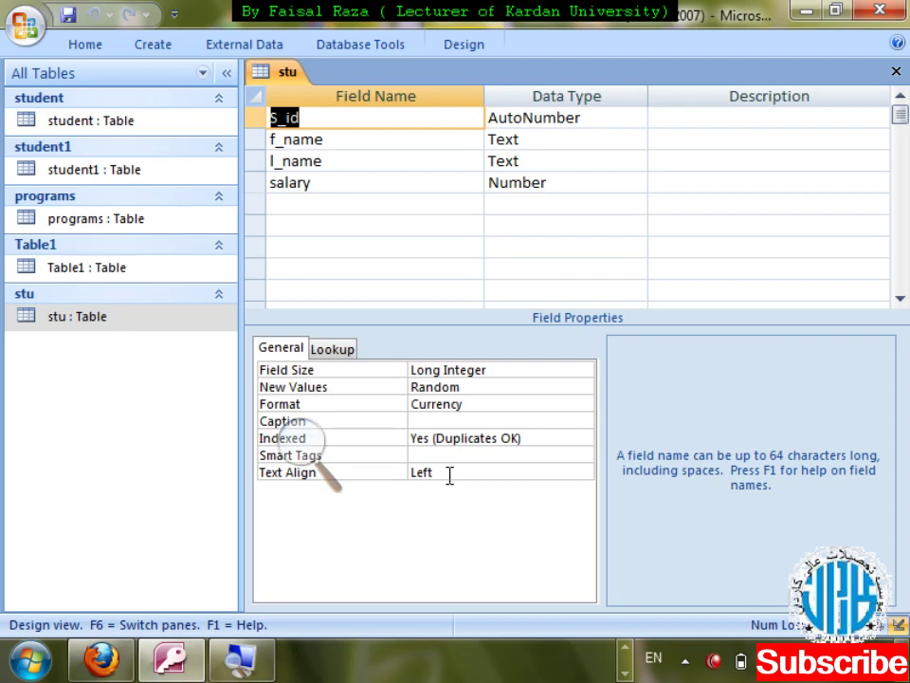
{"action": "key", "text": "ctrl+w"}
{"action": "key", "text": "Return"}
- Try 200 and then 300 as jawad's total salary, dismissing the validation errors
{"action": "key", "text": "Tab"}
{"action": "key", "text": "Tab"}
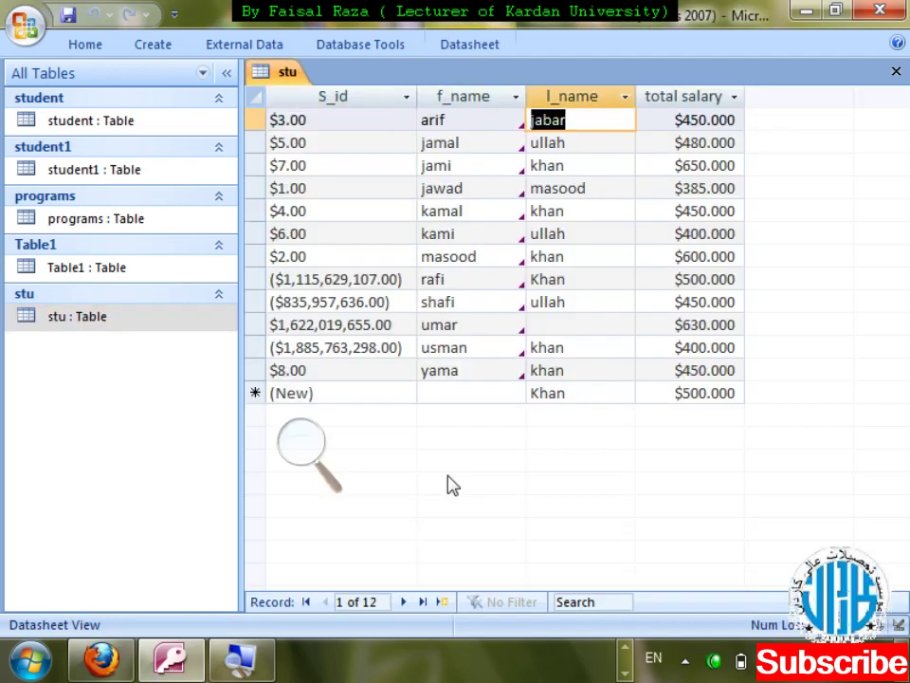
{"action": "key", "text": "Tab"}
{"action": "key", "text": "Down"}
{"action": "key", "text": "Down"}
{"action": "key", "text": "Down"}
{"action": "type", "text": "45"}
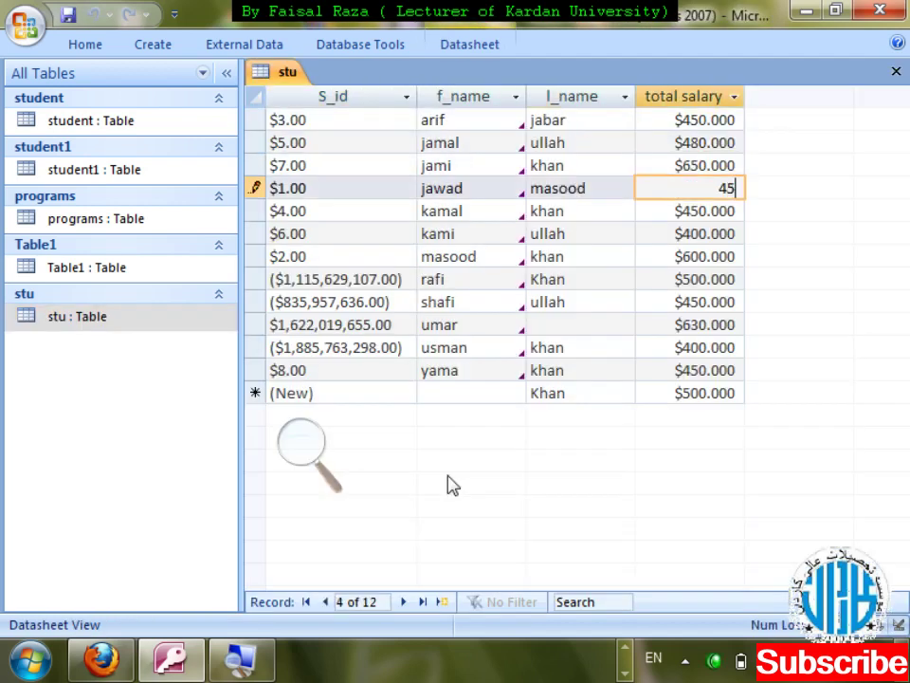
{"action": "key", "text": "BackSpace"}
{"action": "key", "text": "BackSpace"}
{"action": "type", "text": "200"}
{"action": "key", "text": "Return"}
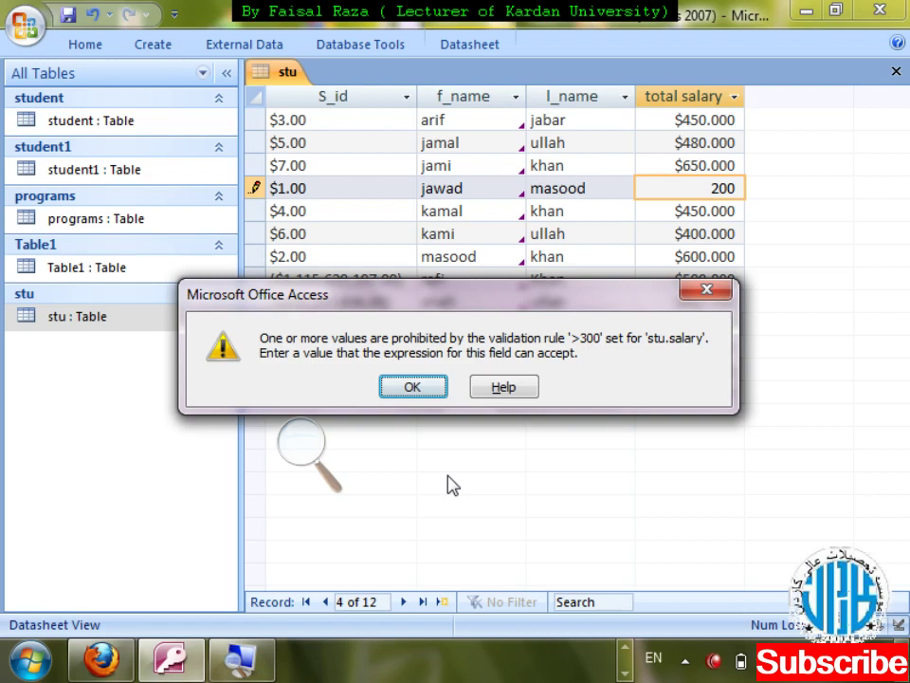
{"action": "key", "text": "Return"}
{"action": "key", "text": "BackSpace"}
{"action": "key", "text": "BackSpace"}
{"action": "key", "text": "BackSpace"}
{"action": "type", "text": "300"}
{"action": "key", "text": "Return"}
{"action": "key", "text": "Return"}
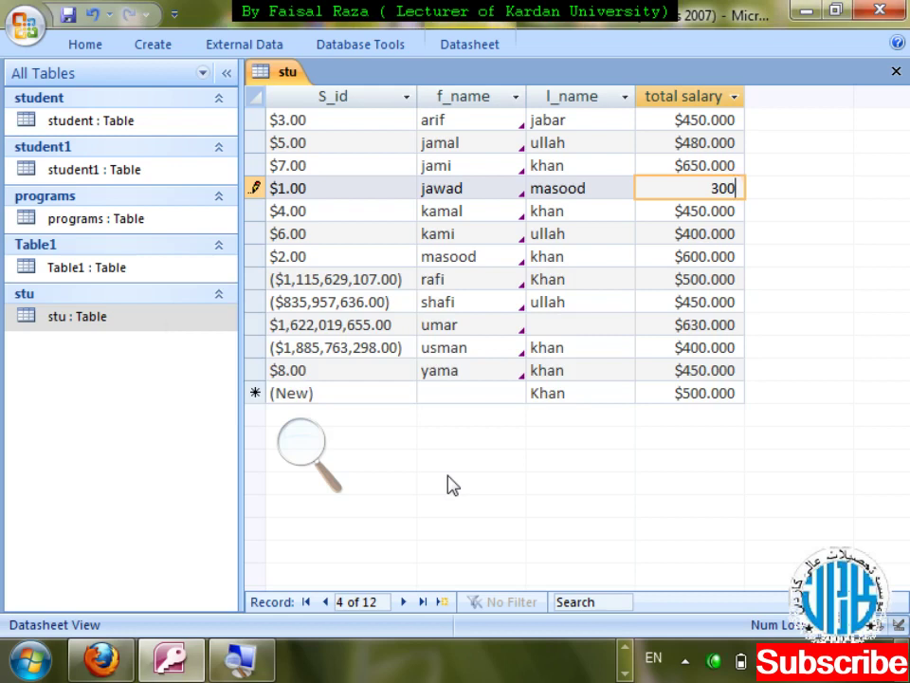
- Correct jawad's total salary to 301 so it passes the rule
{"action": "key", "text": "BackSpace"}
{"action": "type", "text": "01"}
{"action": "key", "text": "Return"}
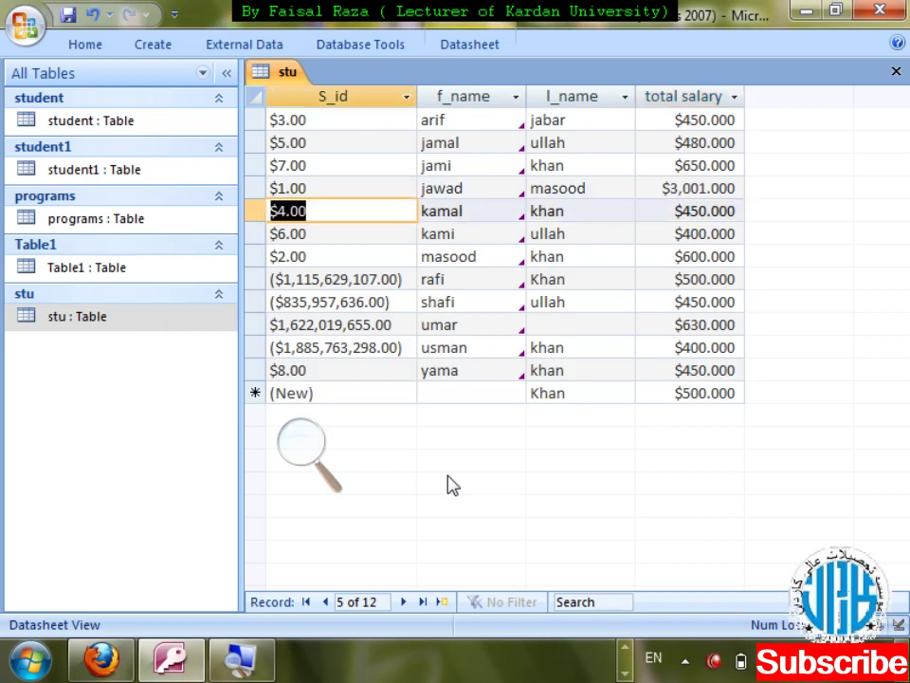
{"action": "key", "text": "shift+Tab"}
{"action": "type", "text": "301"}
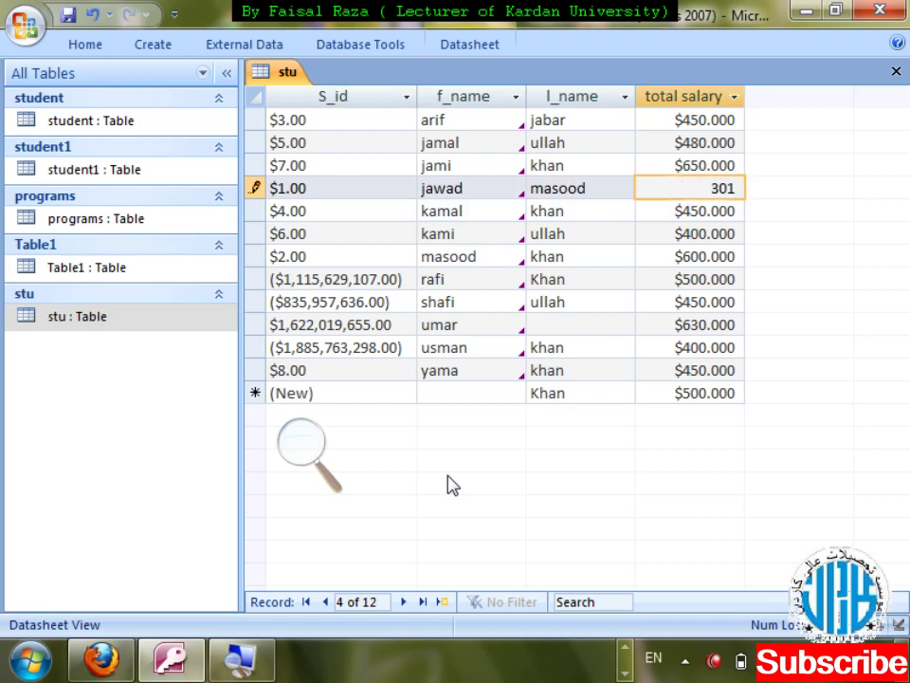
{"action": "key", "text": "Return"}
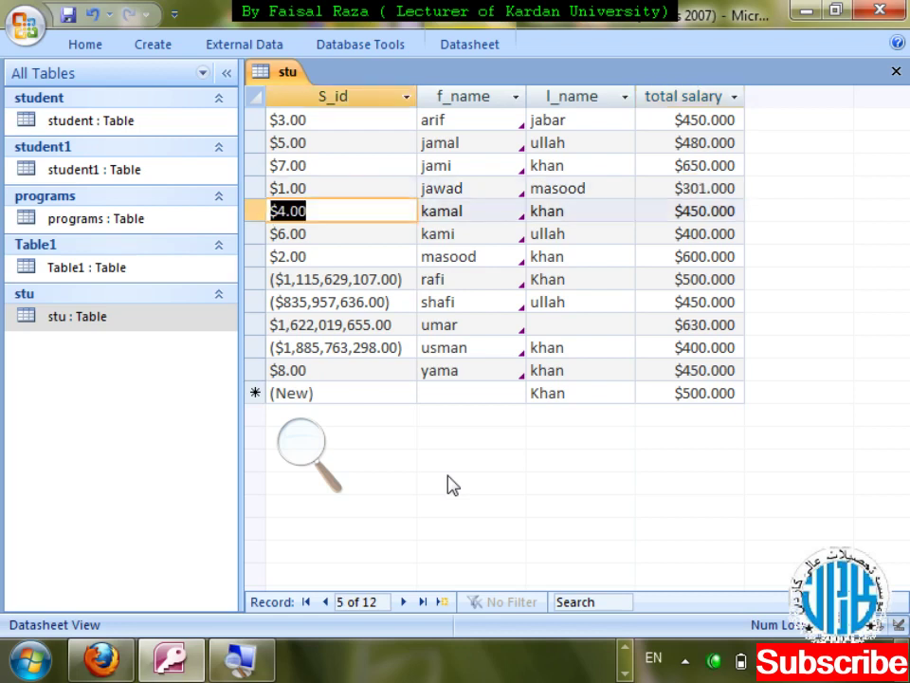
- Close the stu datasheet and reopen the table in Design View
{"action": "key", "text": "ctrl+w"}
{"action": "key", "text": "shift+F10"}
{"action": "key", "text": "Down"}
{"action": "key", "text": "Down"}
{"action": "key", "text": "Return"}
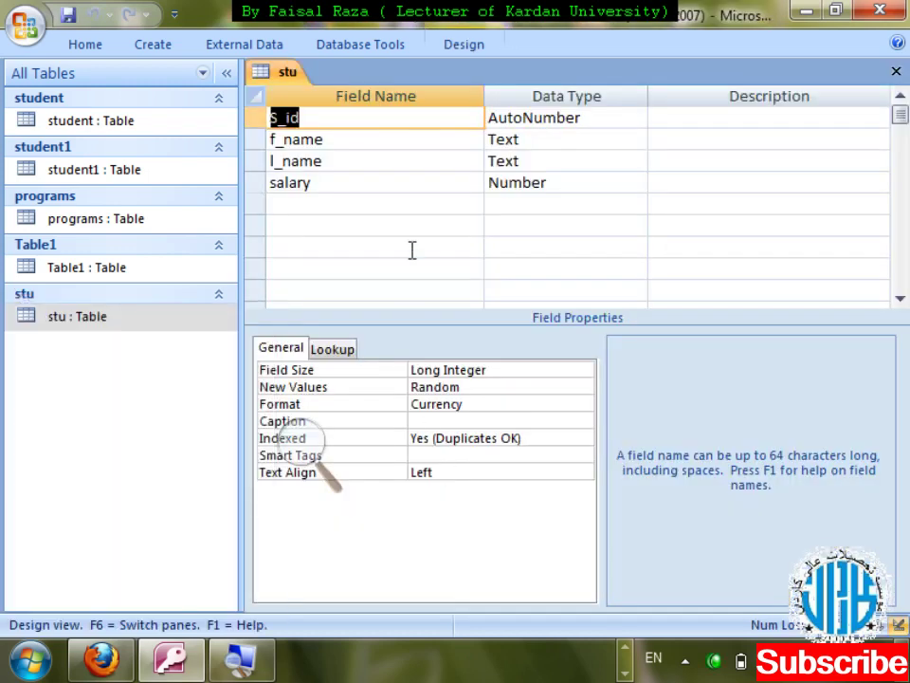
- Change salary's Validation Rule from >300 to >=300, saving and testing existing data
{"action": "left_click", "coordinate": [363, 181]}
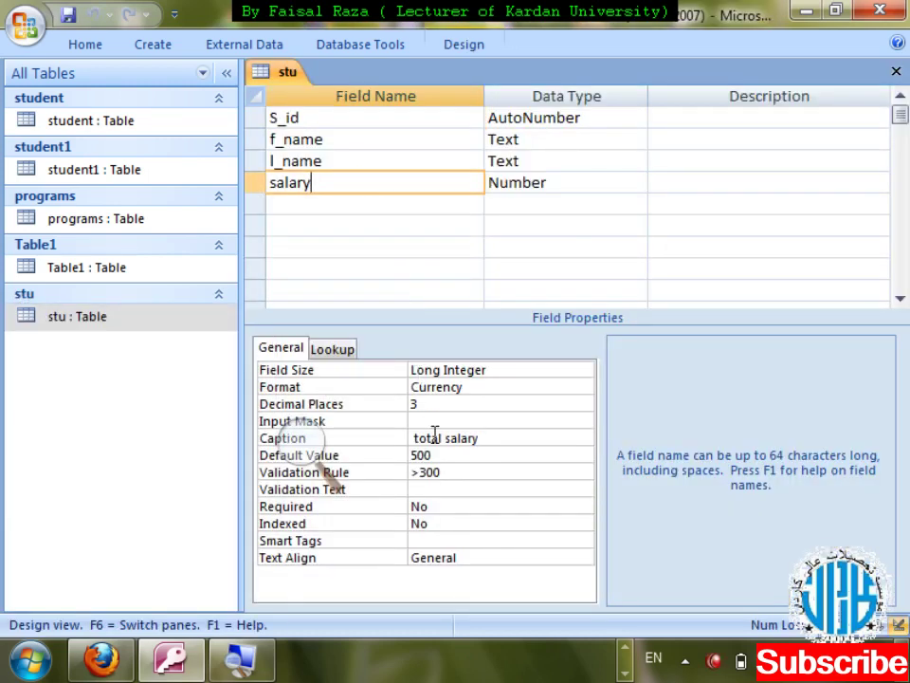
{"action": "left_click", "coordinate": [417, 474]}
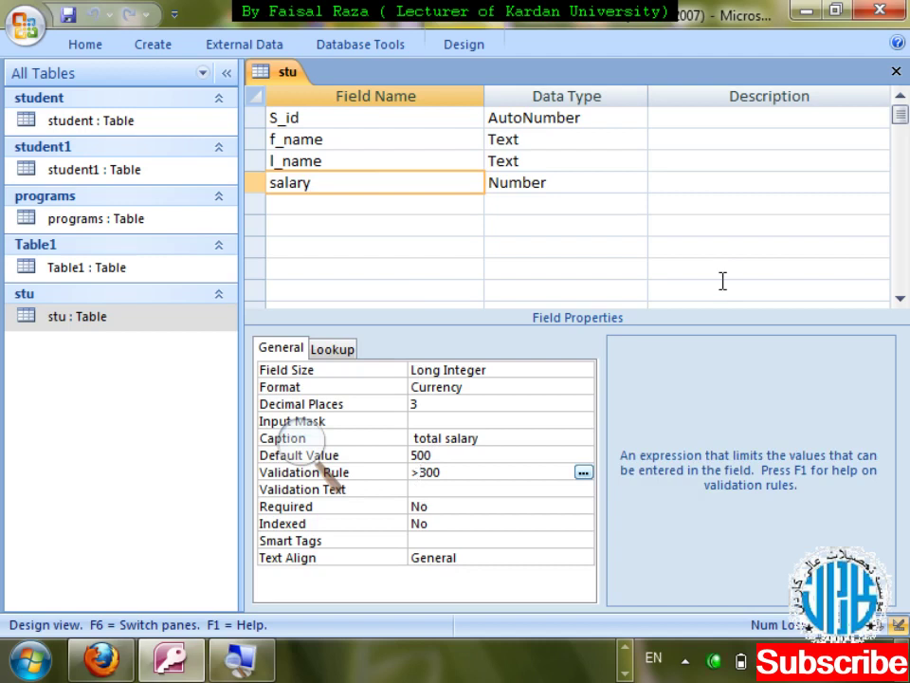
{"action": "type", "text": "="}
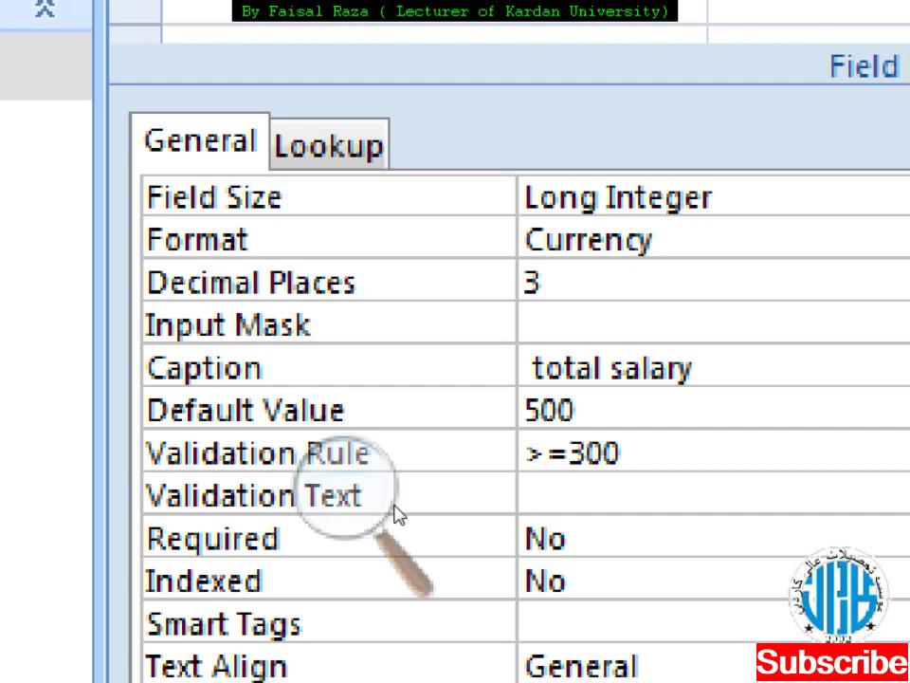
{"action": "key", "text": "ctrl+w"}
{"action": "key", "text": "Return"}
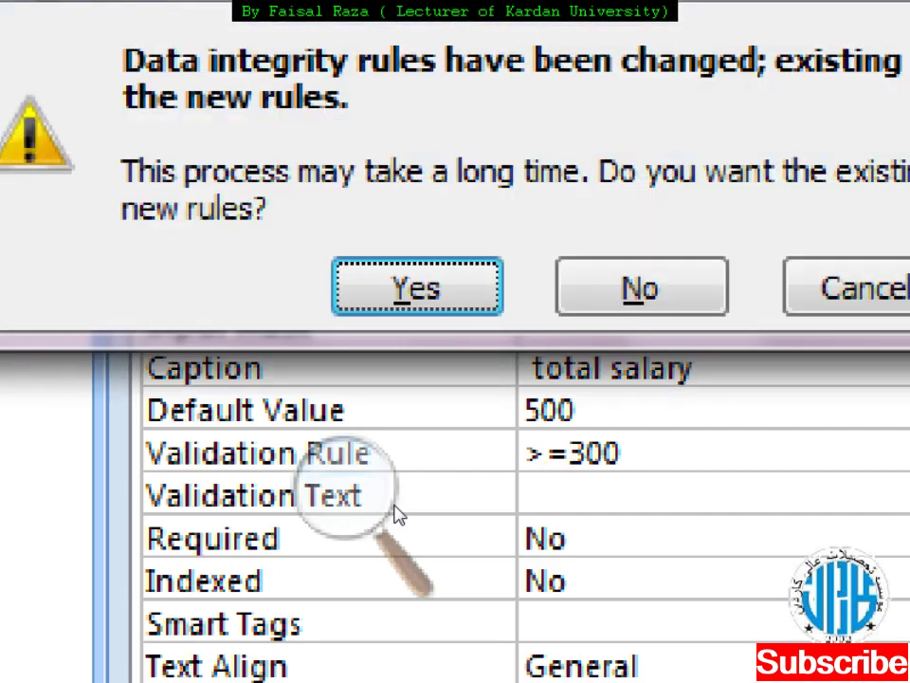
{"action": "key", "text": "Return"}
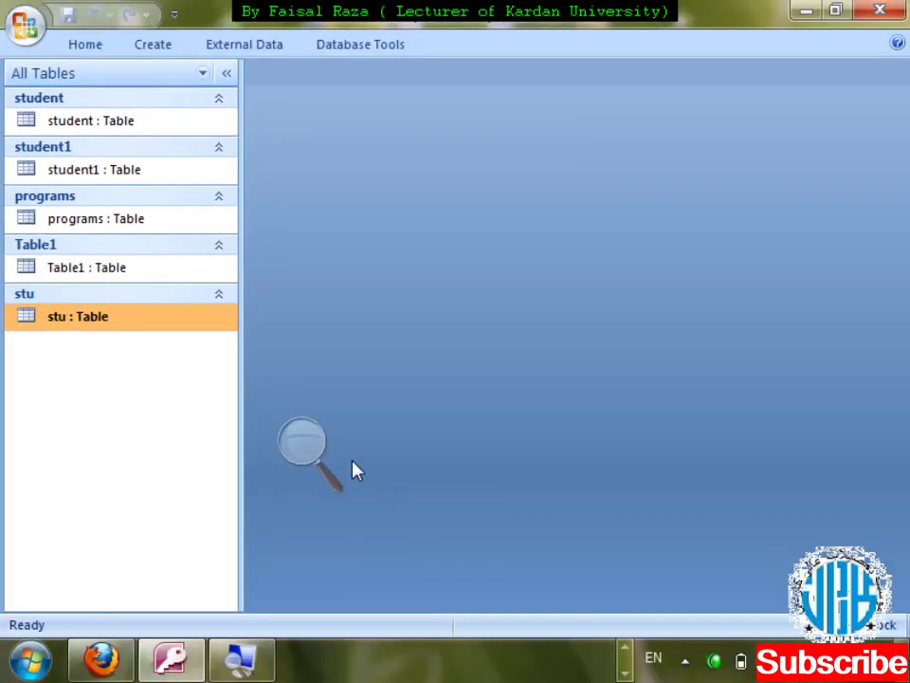
- Open the student1, programs and Table1 datasheets, then open Table1 in Design view
{"action": "double_click", "coordinate": [99, 170]}
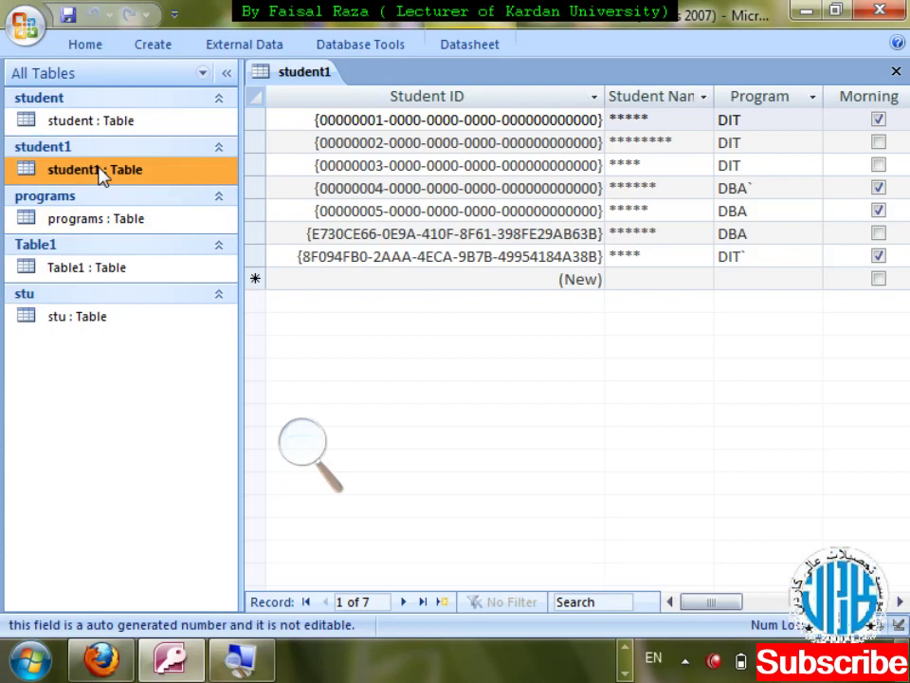
{"action": "double_click", "coordinate": [96, 217]}
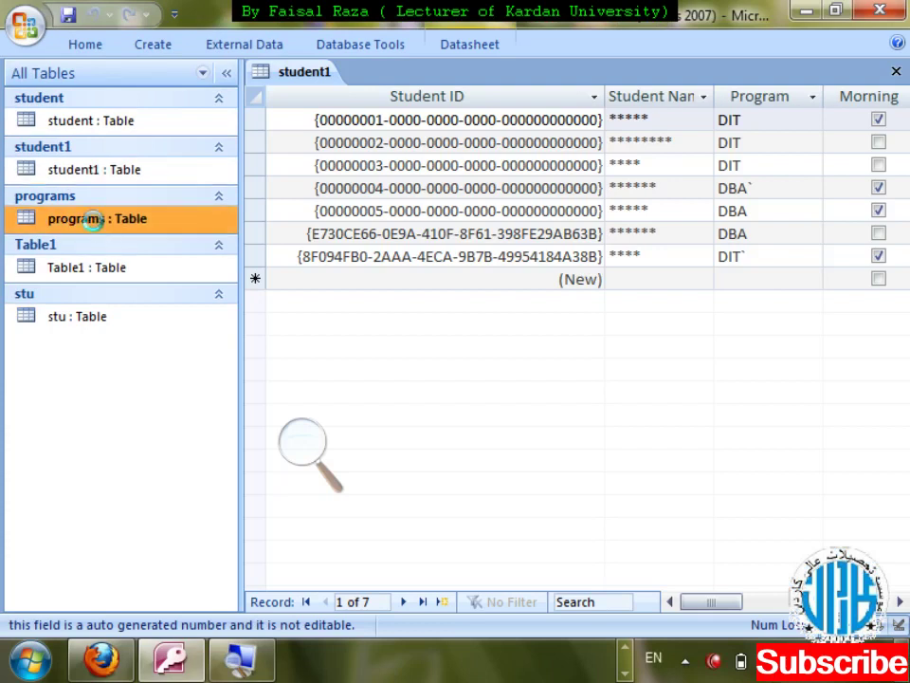
{"action": "double_click", "coordinate": [95, 269]}
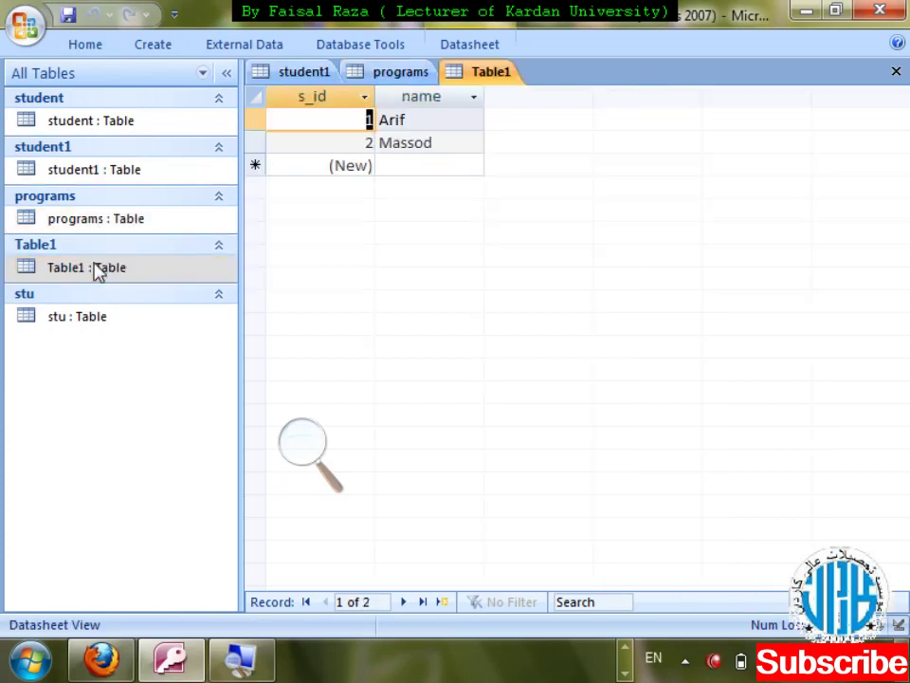
{"action": "right_click", "coordinate": [96, 269]}
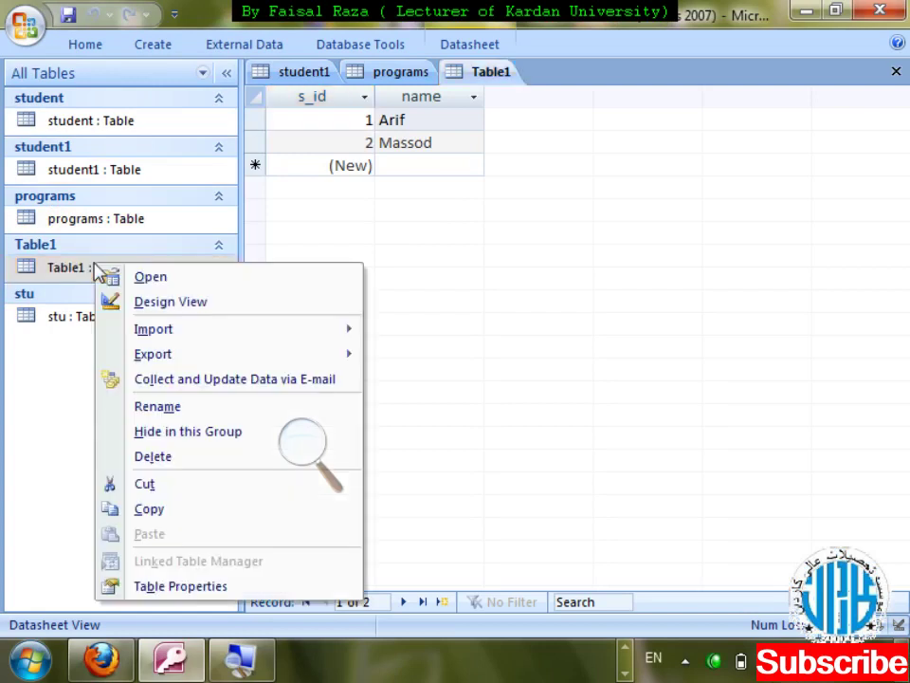
{"action": "key", "text": "Return"}
- Add a new field named marks with the Number data type
{"action": "key", "text": "Down"}
{"action": "key", "text": "Down"}
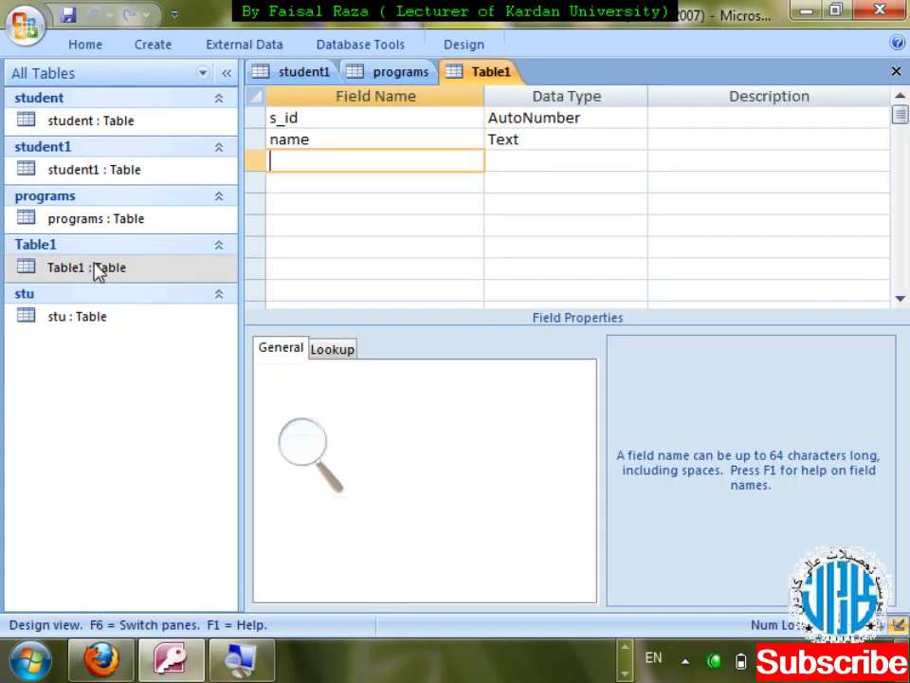
{"action": "type", "text": "marks"}
{"action": "key", "text": "Tab"}
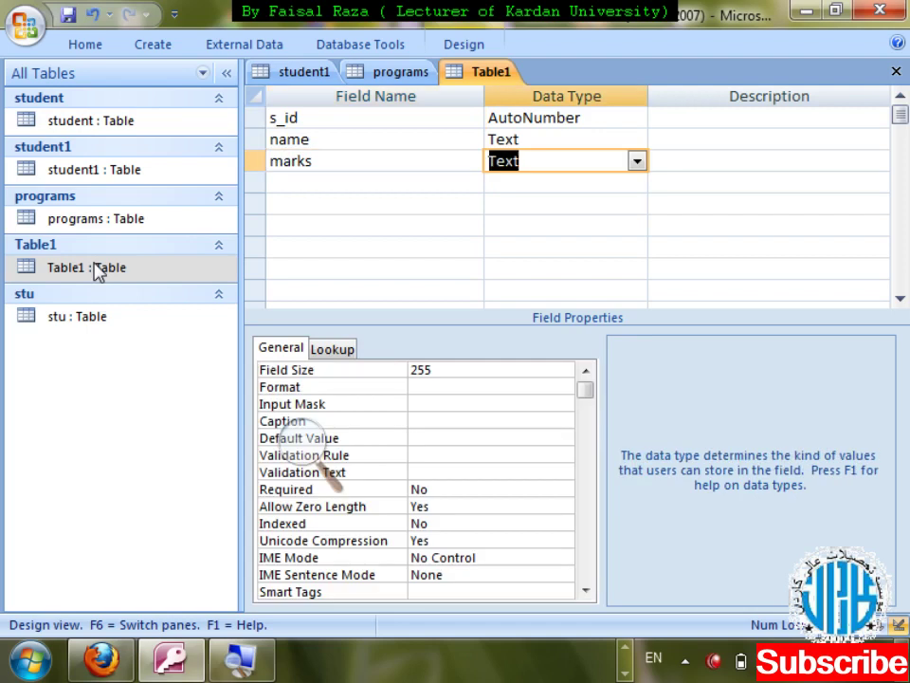
{"action": "type", "text": "number"}
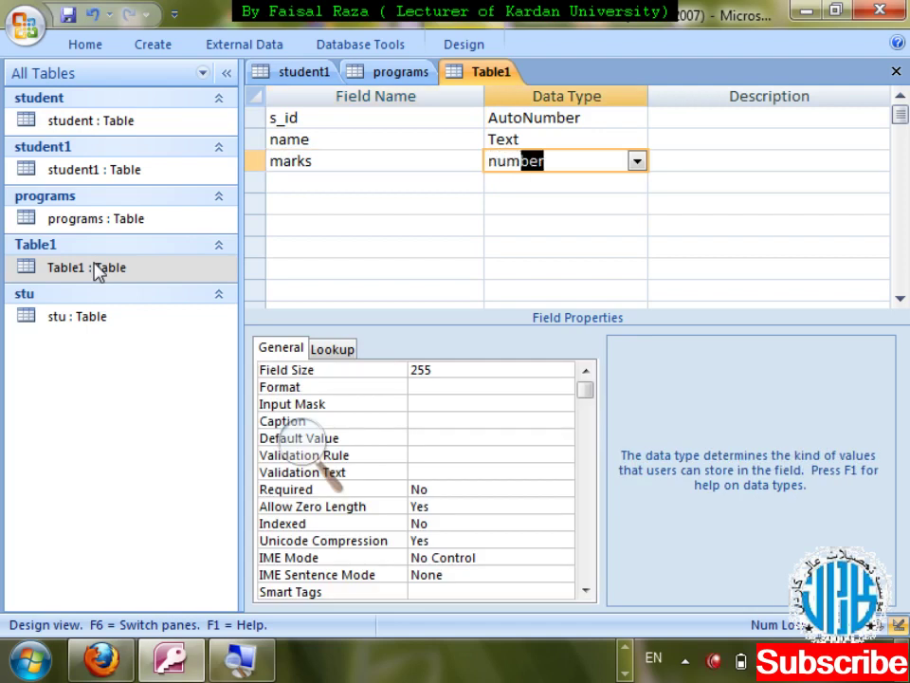
{"action": "key", "text": "Tab"}
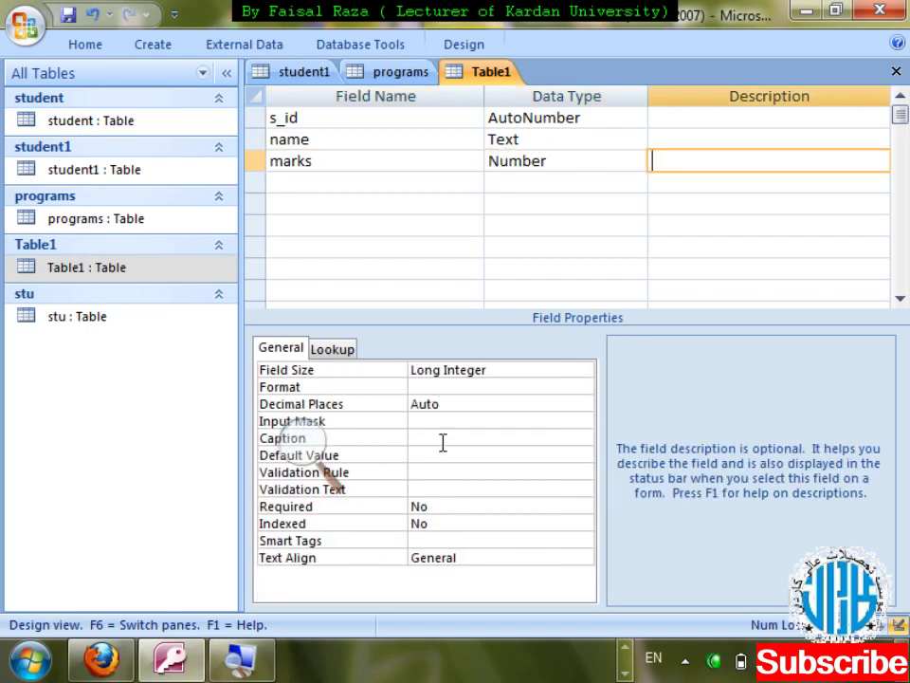
- Set marks' Validation Rule to '>0 and <100', then save Table1's design and test existing data
{"action": "left_click", "coordinate": [414, 474]}
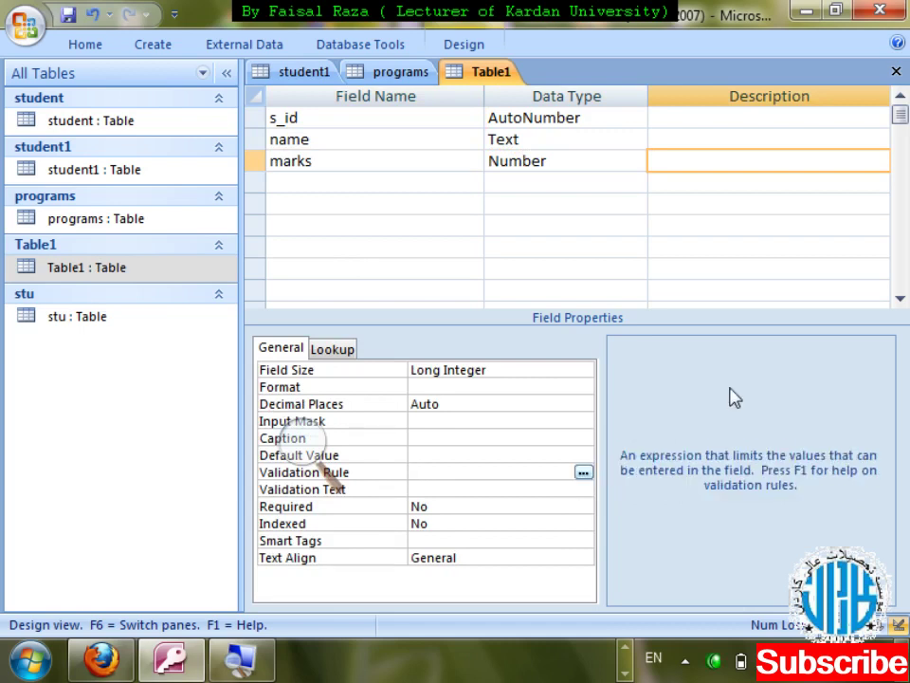
{"action": "type", "text": ">0"}
{"action": "type", "text": "and <100"}
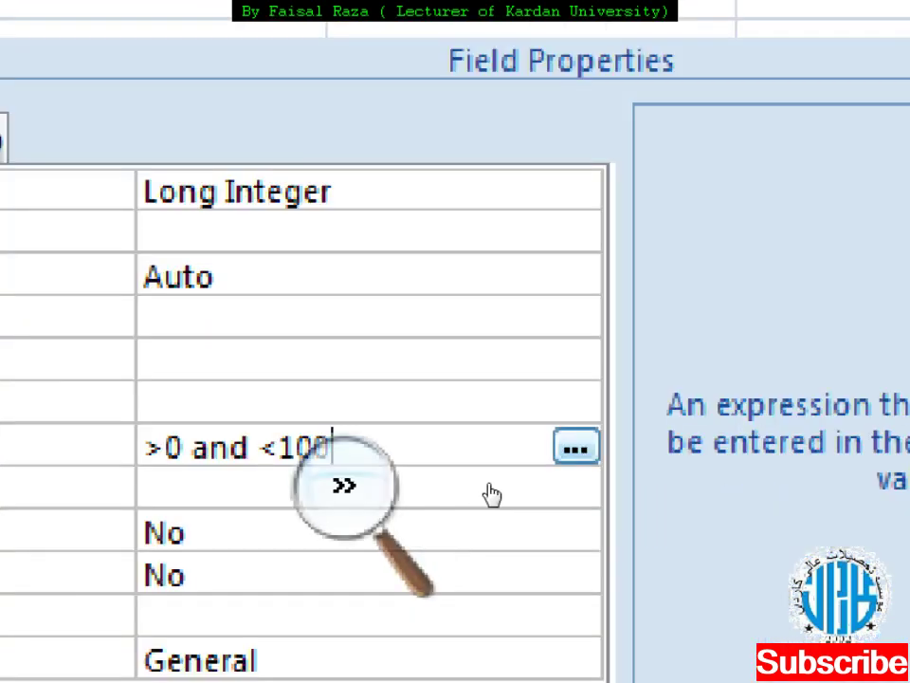
{"action": "left_click", "coordinate": [346, 487]}
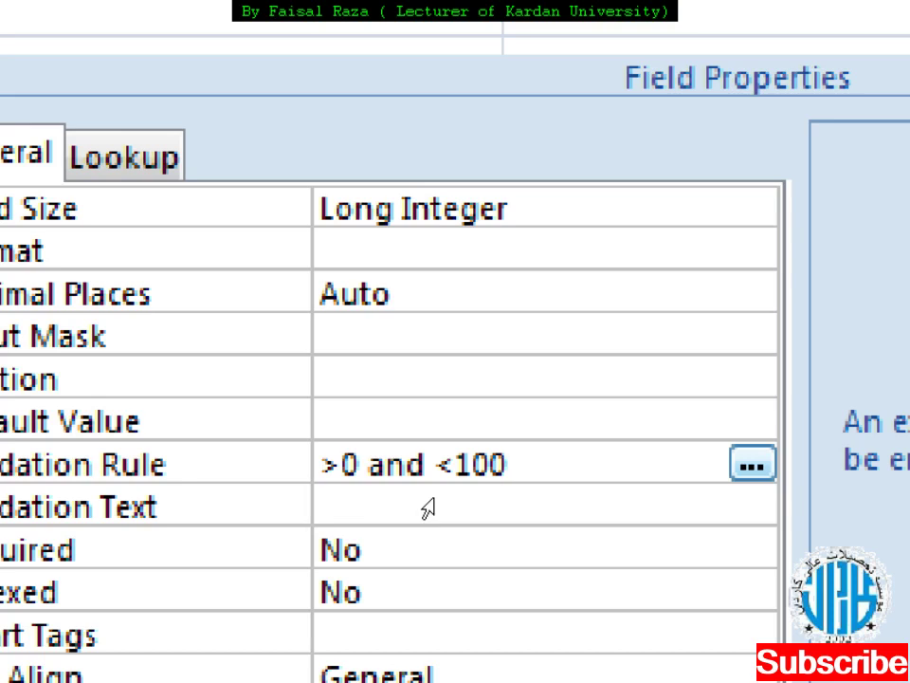
{"action": "key", "text": "ctrl+w"}
{"action": "key", "text": "Return"}
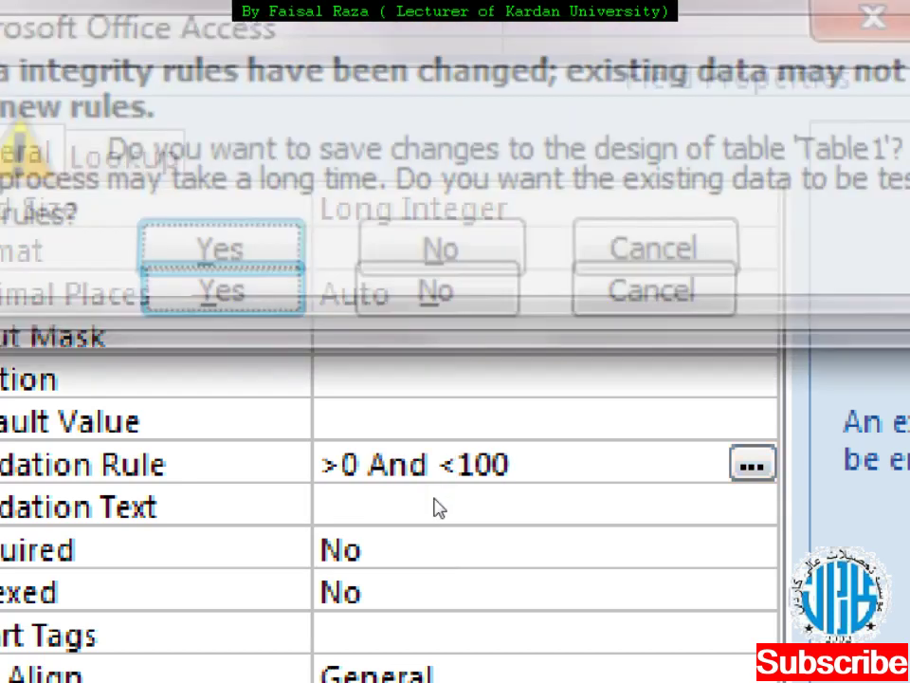
{"action": "key", "text": "Return"}
{"action": "key", "text": "Return"}
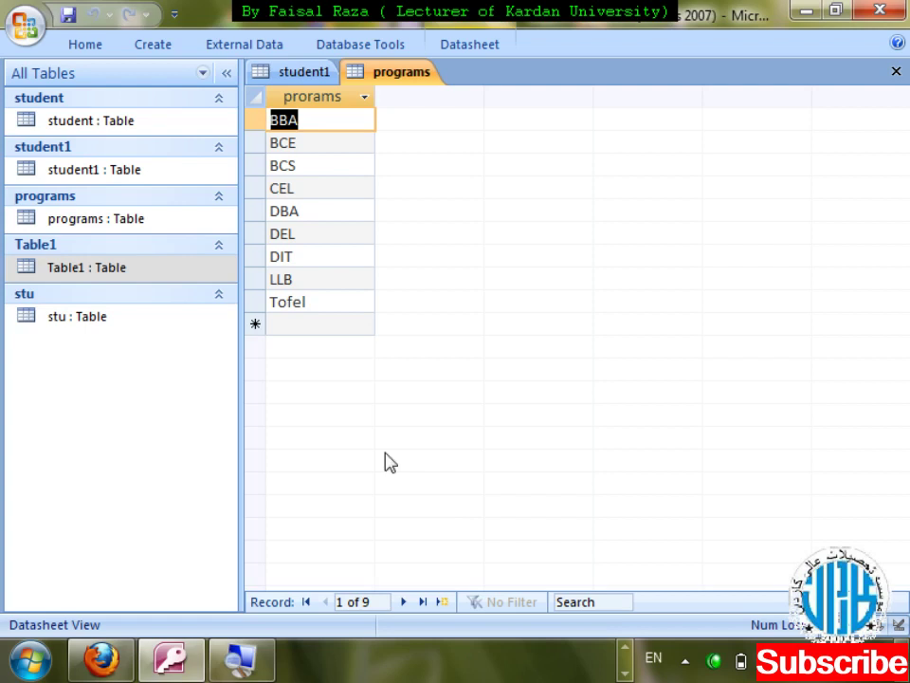
- In Table1's datasheet, enter marks 49 for Arif and 55 for Massod
{"action": "double_click", "coordinate": [116, 269]}
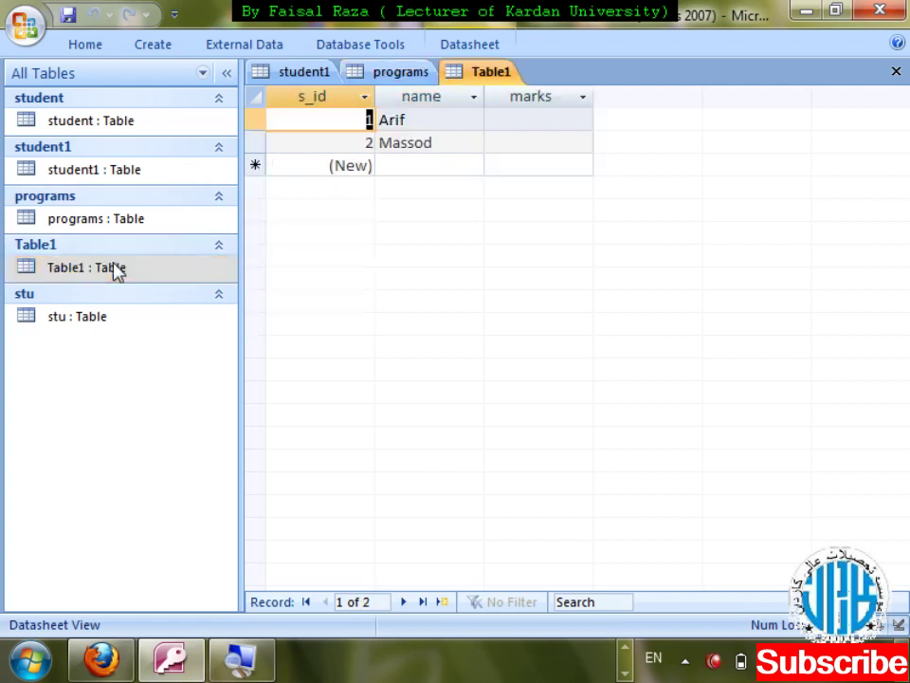
{"action": "left_click", "coordinate": [507, 121]}
{"action": "type", "text": "5"}
{"action": "key", "text": "BackSpace"}
{"action": "type", "text": "0"}
{"action": "key", "text": "BackSpace"}
{"action": "type", "text": "4"}
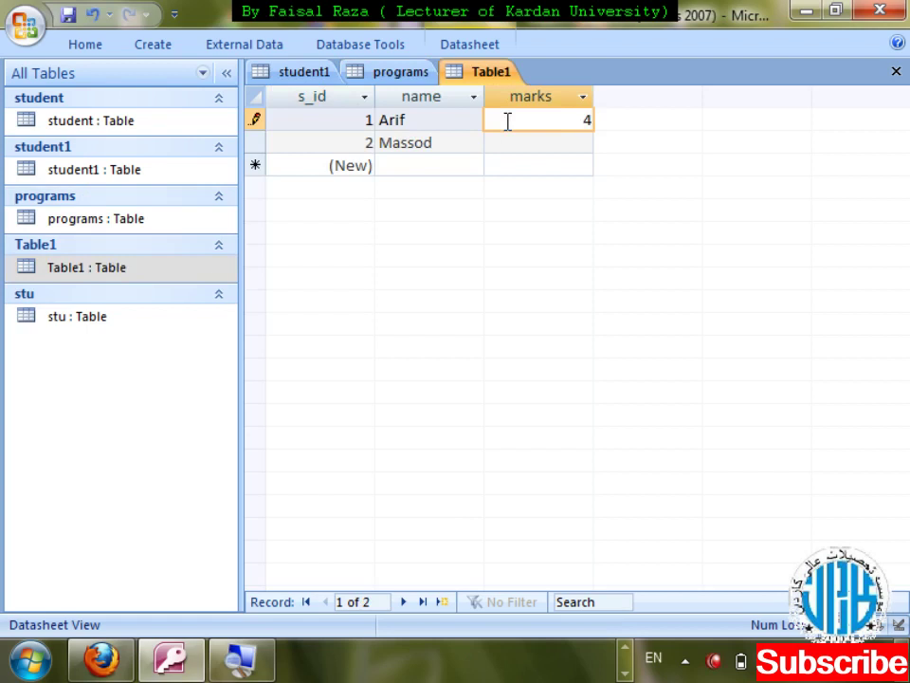
{"action": "type", "text": "9"}
{"action": "key", "text": "Tab"}
{"action": "key", "text": "Tab"}
{"action": "key", "text": "Tab"}
{"action": "type", "text": "55"}
- Enter 122 as a new record's marks, dismiss the validation error and clear it
{"action": "key", "text": "Tab"}
{"action": "key", "text": "3"}
{"action": "key", "text": "Tab"}
{"action": "key", "text": "Tab"}
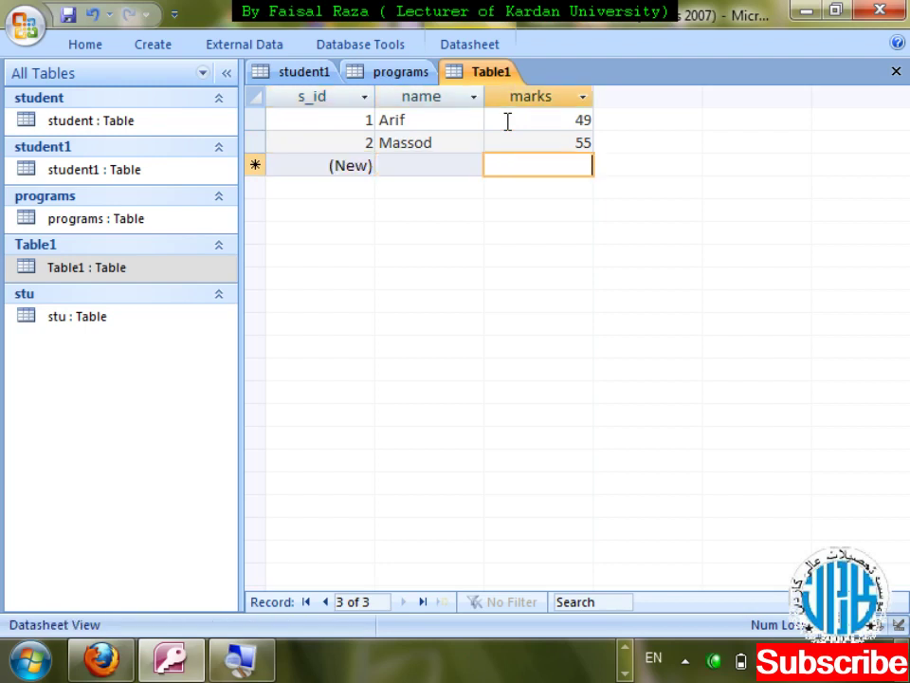
{"action": "type", "text": "122"}
{"action": "key", "text": "Tab"}
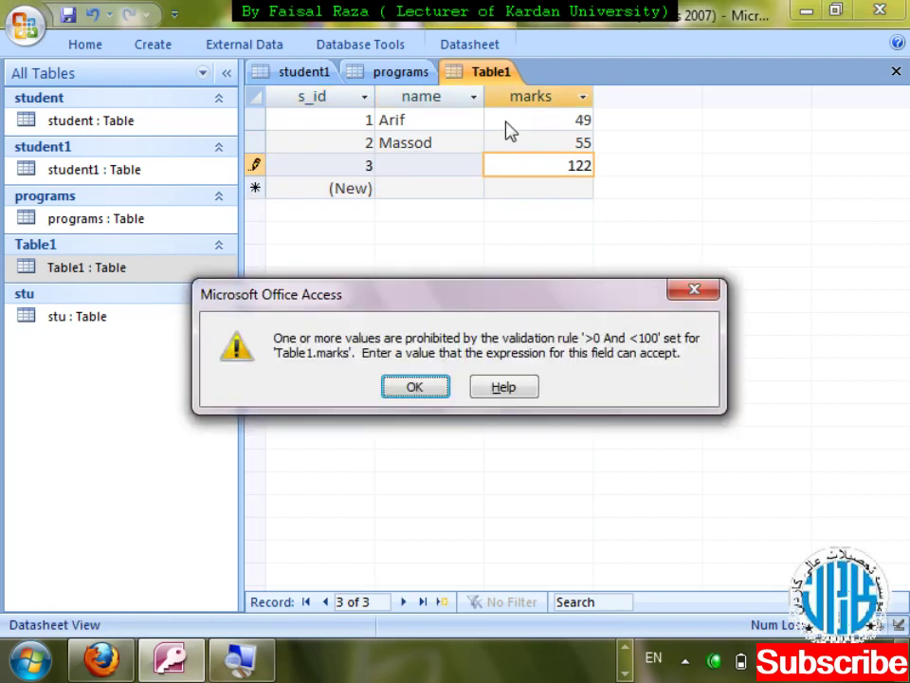
{"action": "key", "text": "Return"}
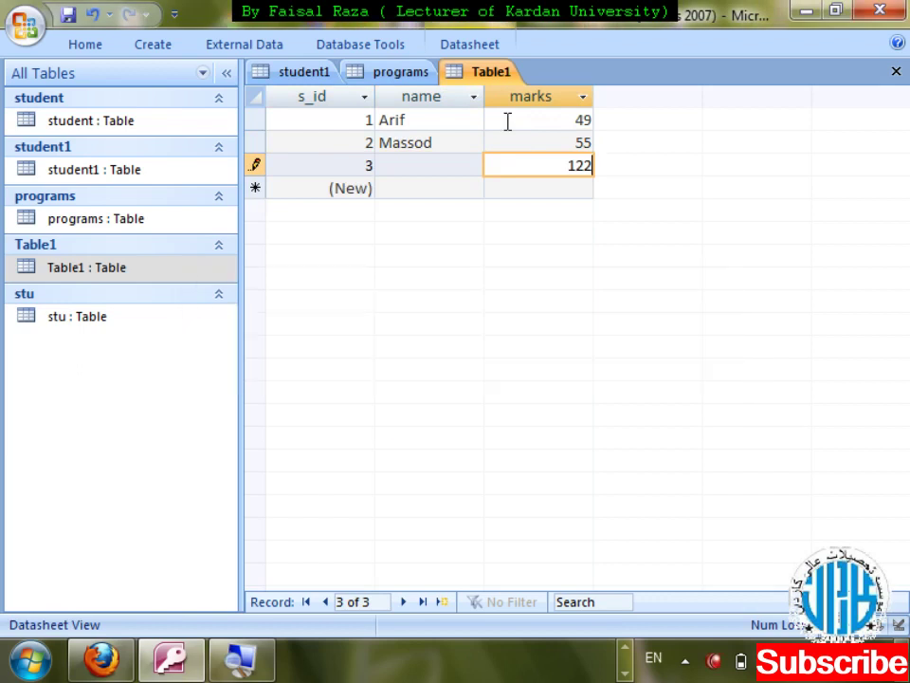
{"action": "key", "text": "BackSpace"}
{"action": "key", "text": "BackSpace"}
{"action": "key", "text": "BackSpace"}
- Try -5 for marks, replace the rejected value with 22, and close Table1 and programs
{"action": "type", "text": "-5"}
{"action": "key", "text": "Return"}
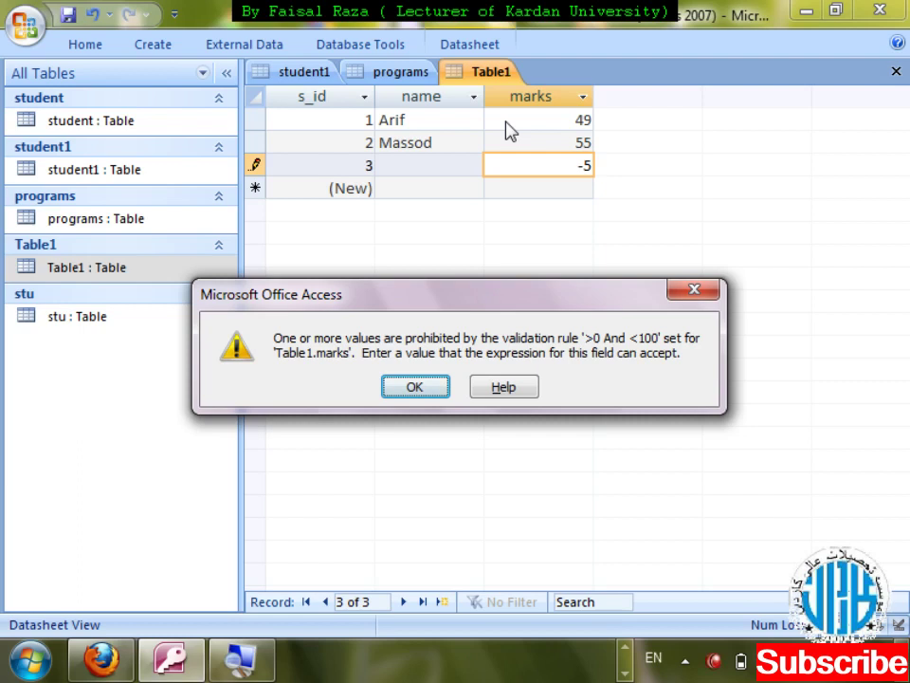
{"action": "key", "text": "Return"}
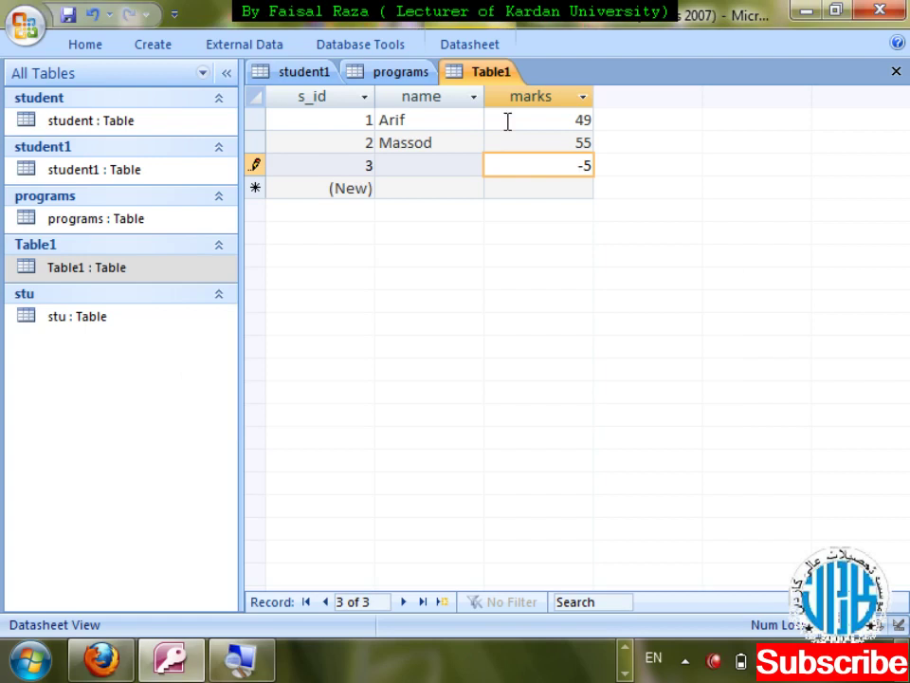
{"action": "key", "text": "Return"}
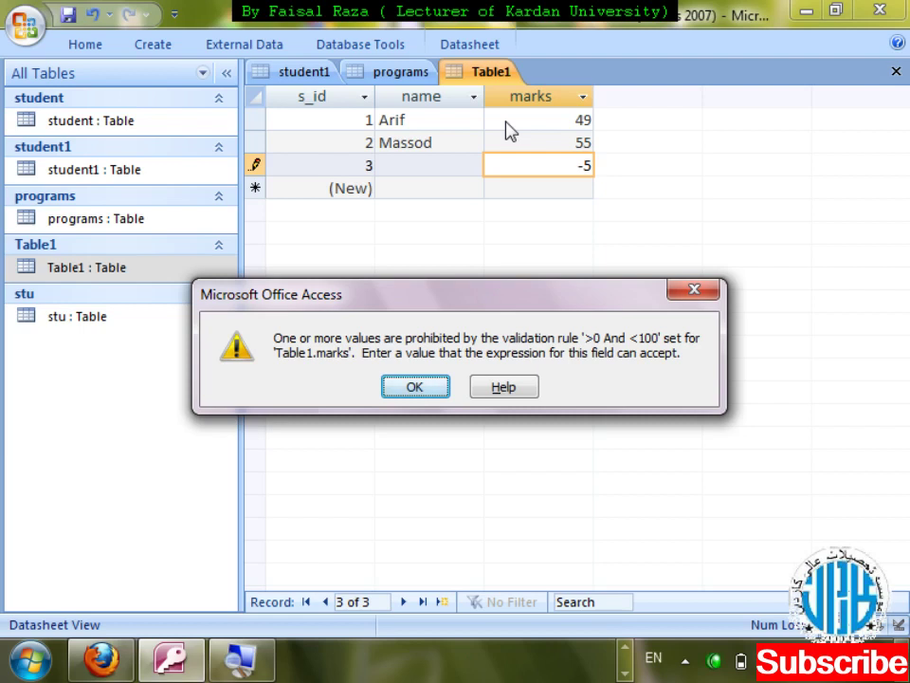
{"action": "key", "text": "Return"}
{"action": "key", "text": "Return"}
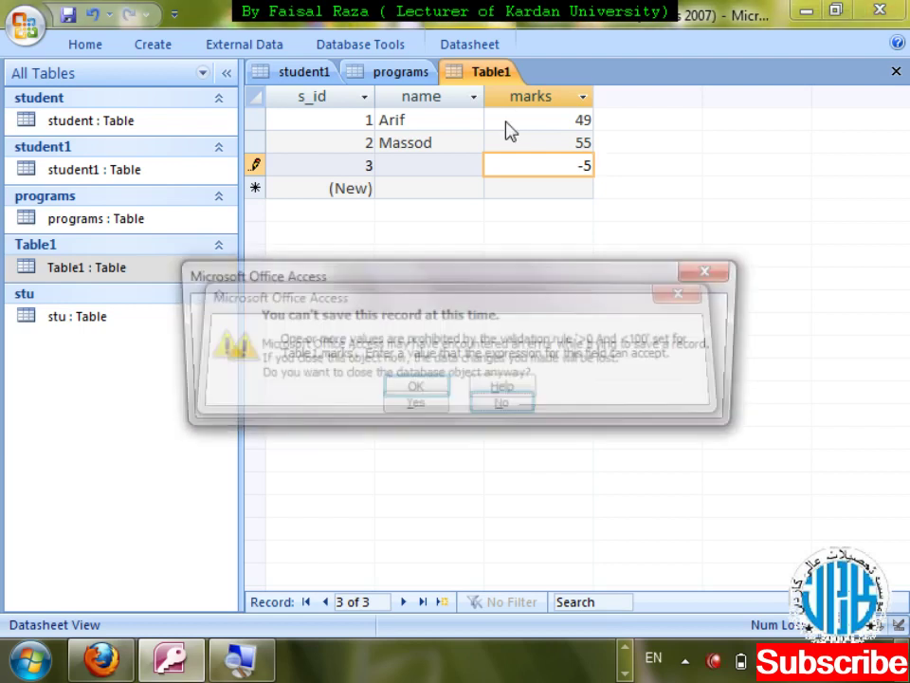
{"action": "key", "text": "Return"}
{"action": "key", "text": "BackSpace"}
{"action": "key", "text": "BackSpace"}
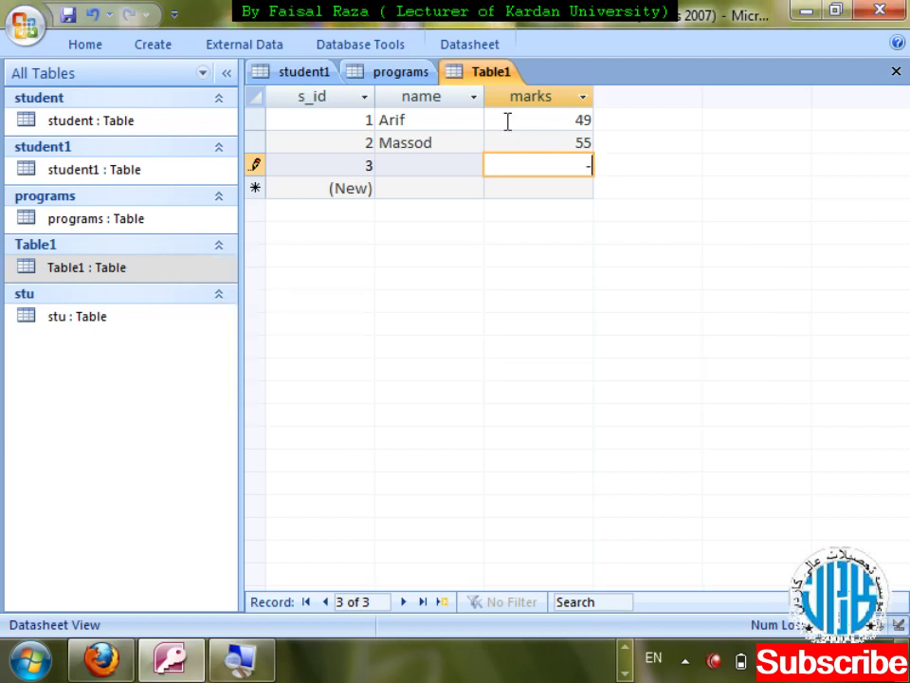
{"action": "type", "text": "22"}
{"action": "key", "text": "ctrl+w"}
{"action": "key", "text": "ctrl+w"}
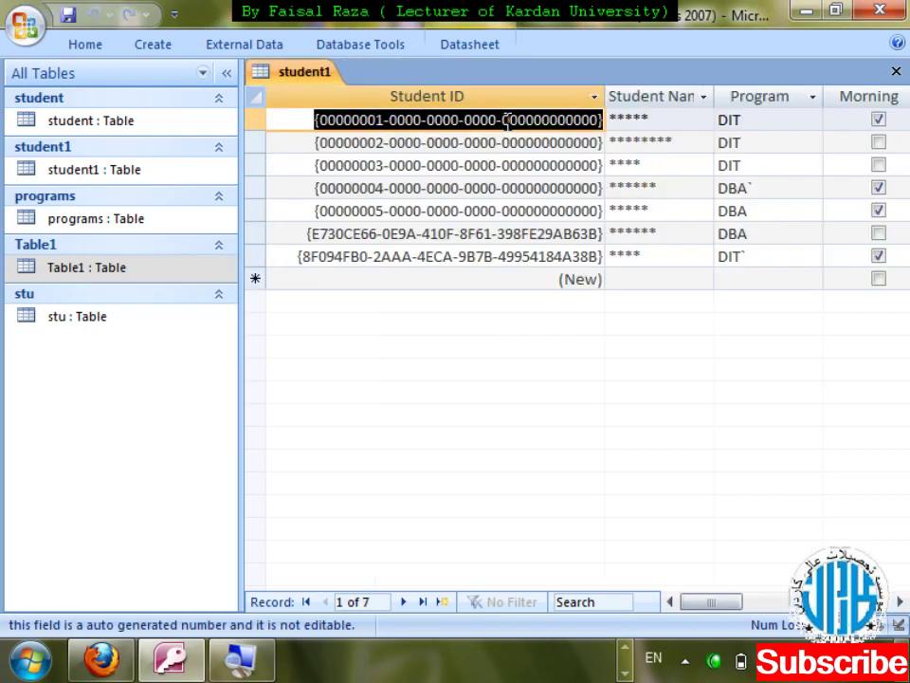
{"action": "key", "text": "ctrl+w"}
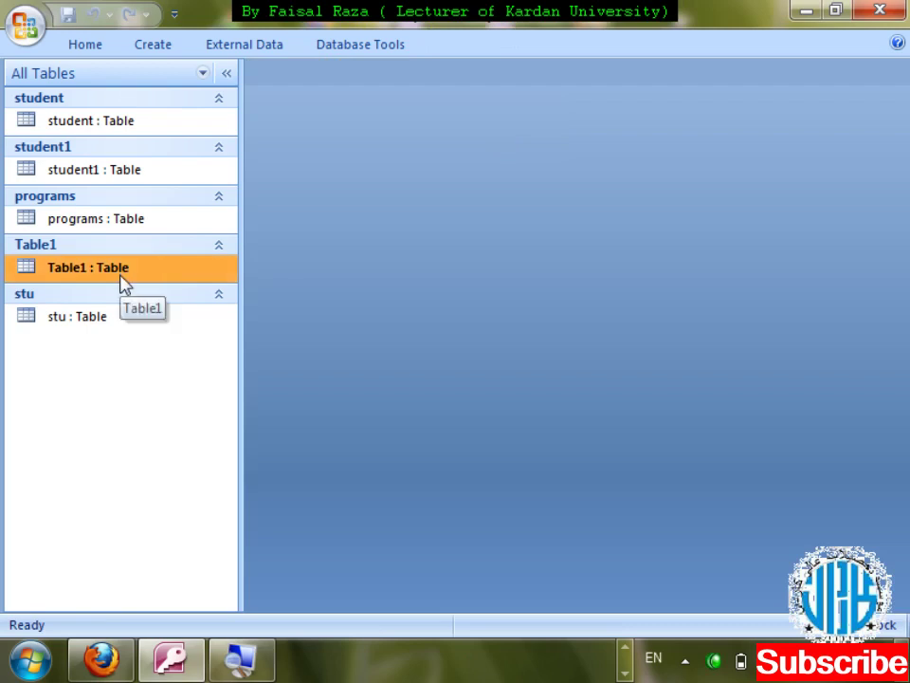
- Open Table1 in Design view and select the marks field
{"action": "right_click", "coordinate": [122, 277]}
{"action": "key", "text": "Return"}
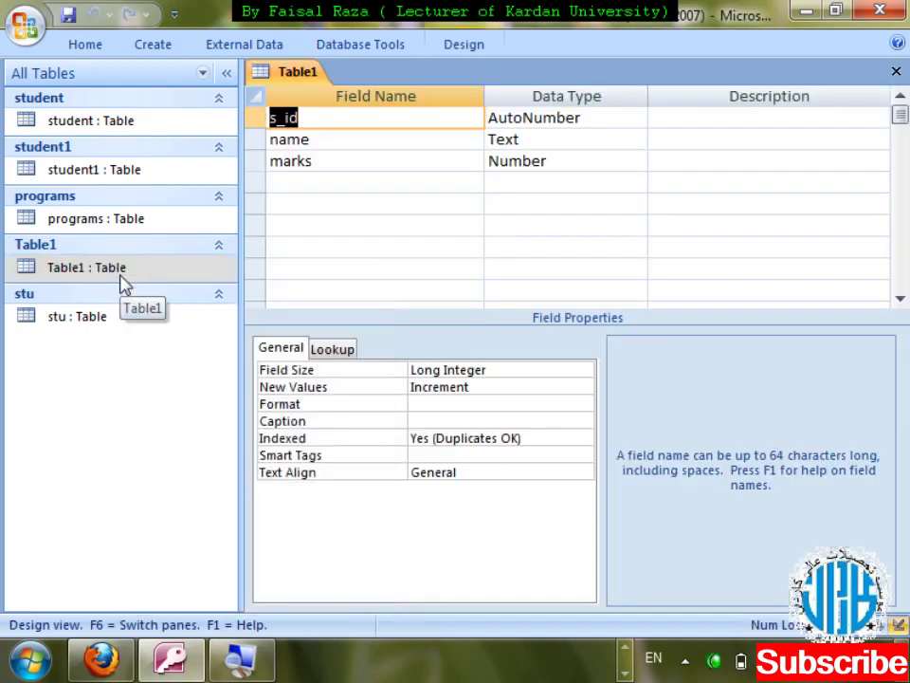
{"action": "left_click", "coordinate": [528, 163]}
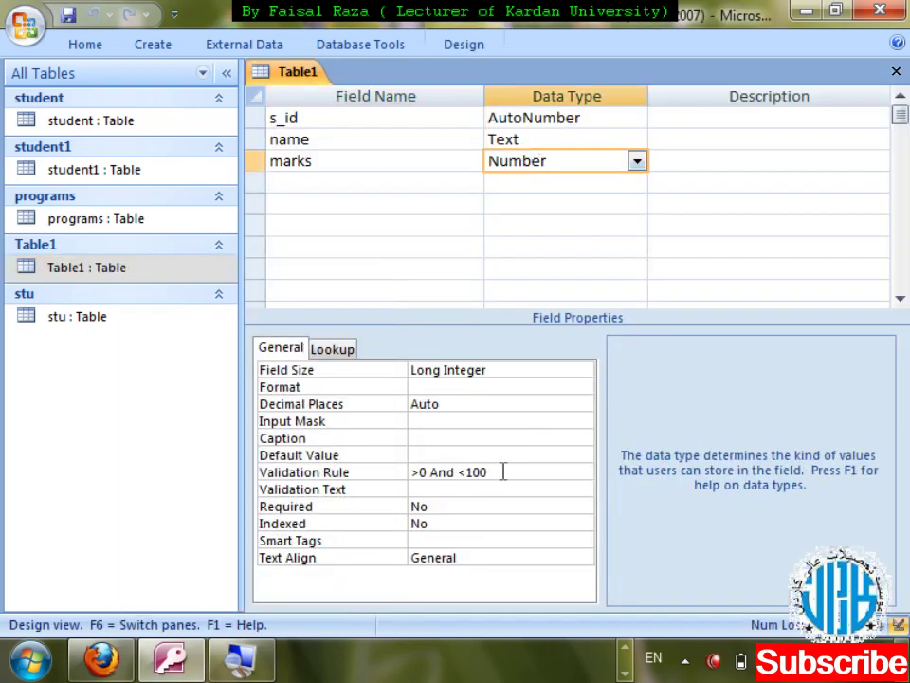
- Set marks' Validation Text to 'please enter marks between 0 and 100 thanks' and close the design
{"action": "left_click", "coordinate": [432, 487]}
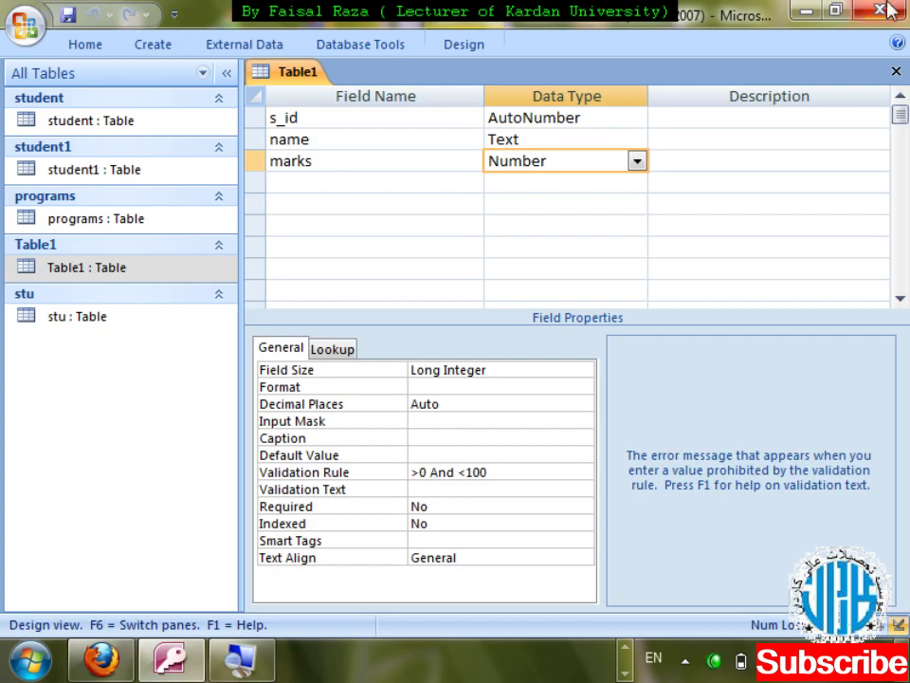
{"action": "type", "text": "p"}
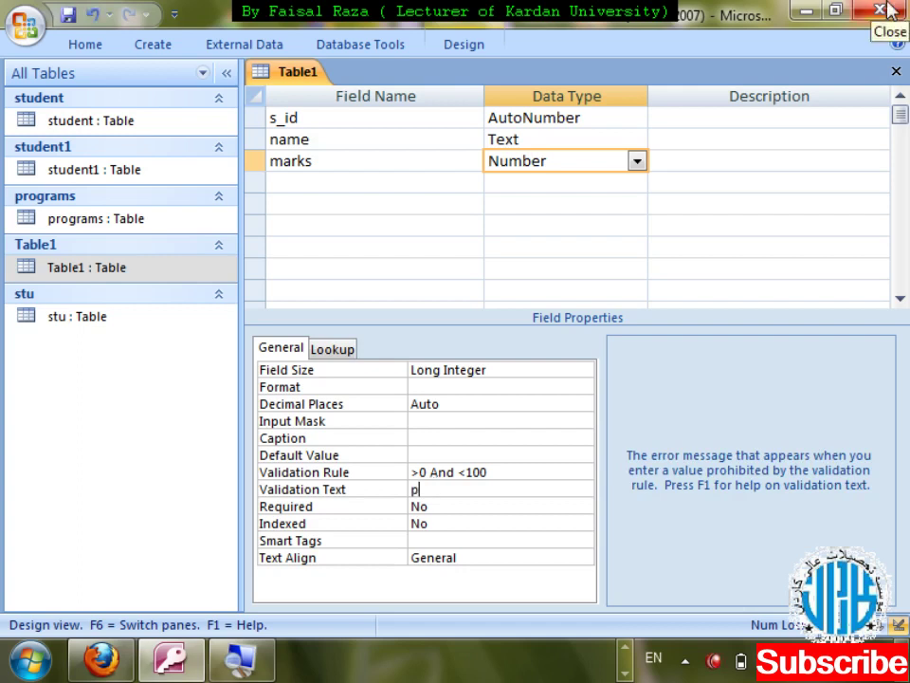
{"action": "type", "text": "la"}
{"action": "key", "text": "BackSpace"}
{"action": "type", "text": "ease "}
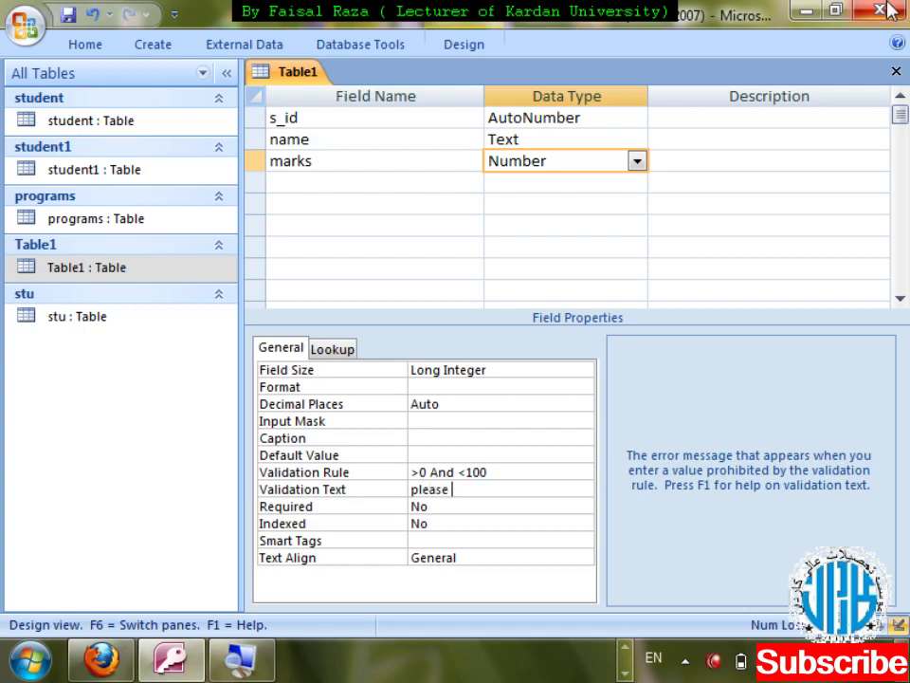
{"action": "type", "text": "enter marks be"}
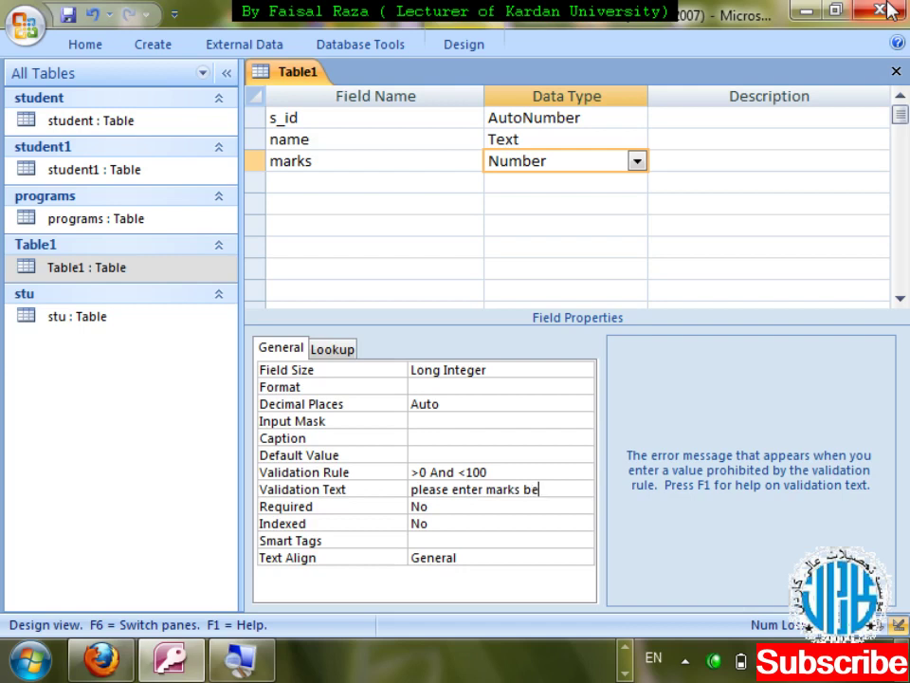
{"action": "type", "text": "tween o and"}
{"action": "key", "text": "BackSpace"}
{"action": "key", "text": "BackSpace"}
{"action": "key", "text": "BackSpace"}
{"action": "key", "text": "BackSpace"}
{"action": "key", "text": "BackSpace"}
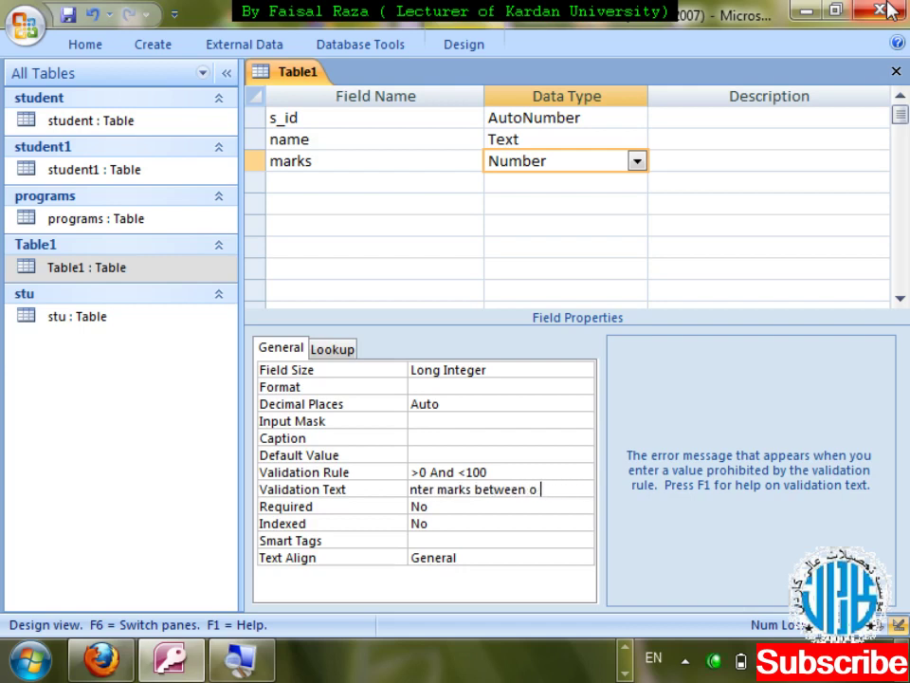
{"action": "type", "text": "0 and 100"}
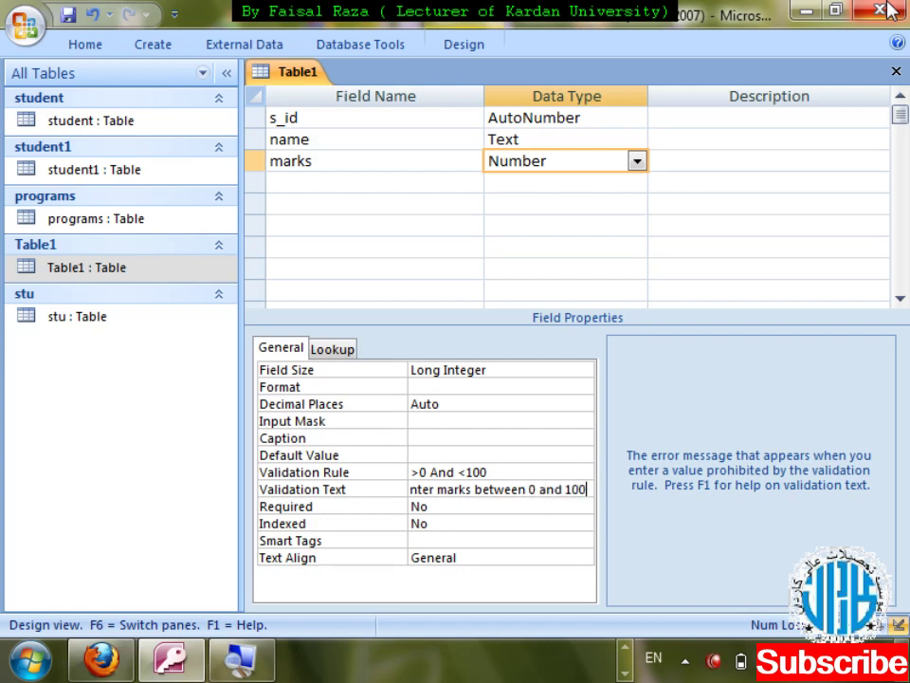
{"action": "type", "text": " th"}
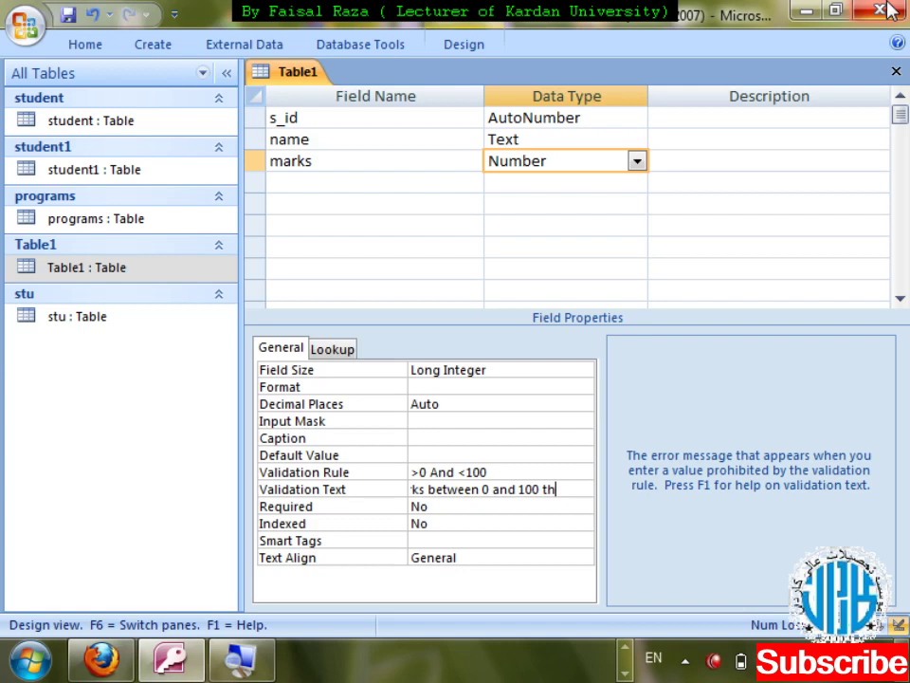
{"action": "type", "text": "anks"}
{"action": "left_click", "coordinate": [888, 8]}
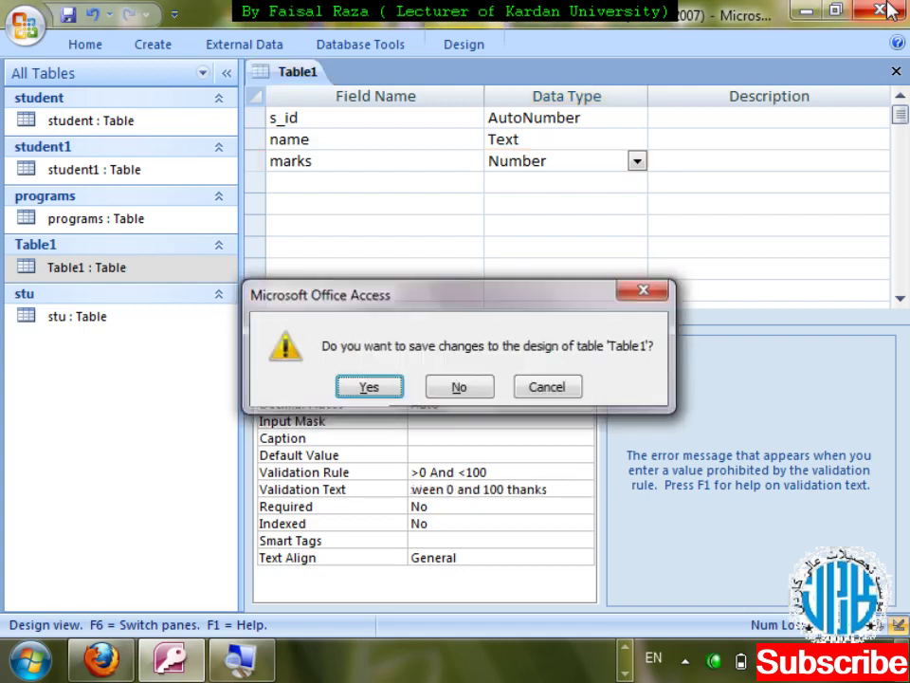
- Save Table1's design, open its datasheet and change record 2's marks from 55 to 88
{"action": "key", "text": "Return"}
{"action": "key", "text": "Return"}
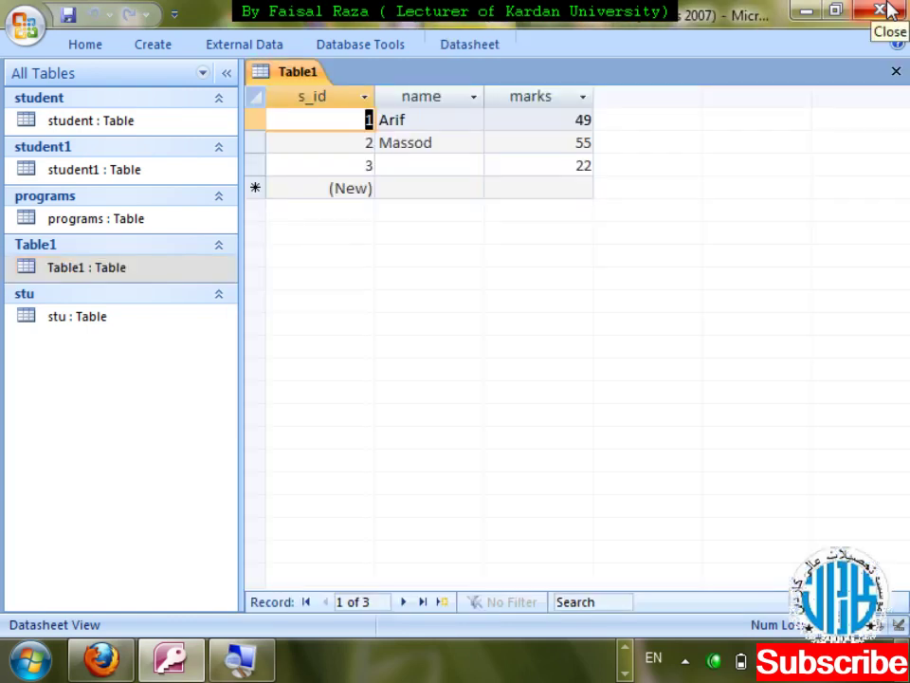
{"action": "key", "text": "Tab"}
{"action": "key", "text": "Down"}
{"action": "key", "text": "Tab"}
{"action": "type", "text": "88"}
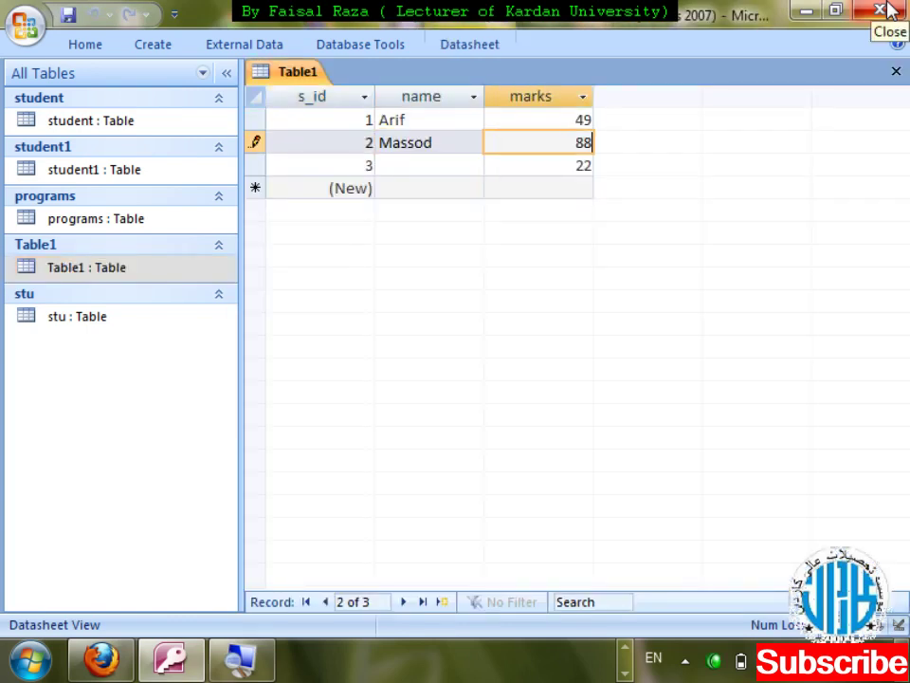
{"action": "key", "text": "Tab"}
{"action": "key", "text": "Tab"}
{"action": "key", "text": "Tab"}
{"action": "key", "text": "Tab"}
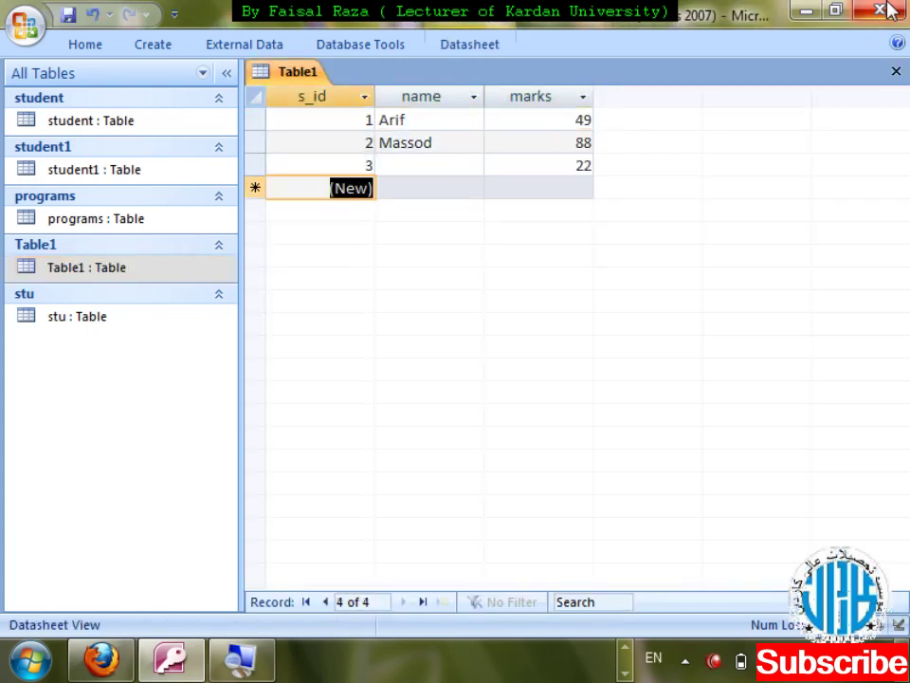
- Enter 177 for record 3's marks, then replace the rejected value with 77 and close the datasheet
{"action": "key", "text": "shift+Tab"}
{"action": "type", "text": "177"}
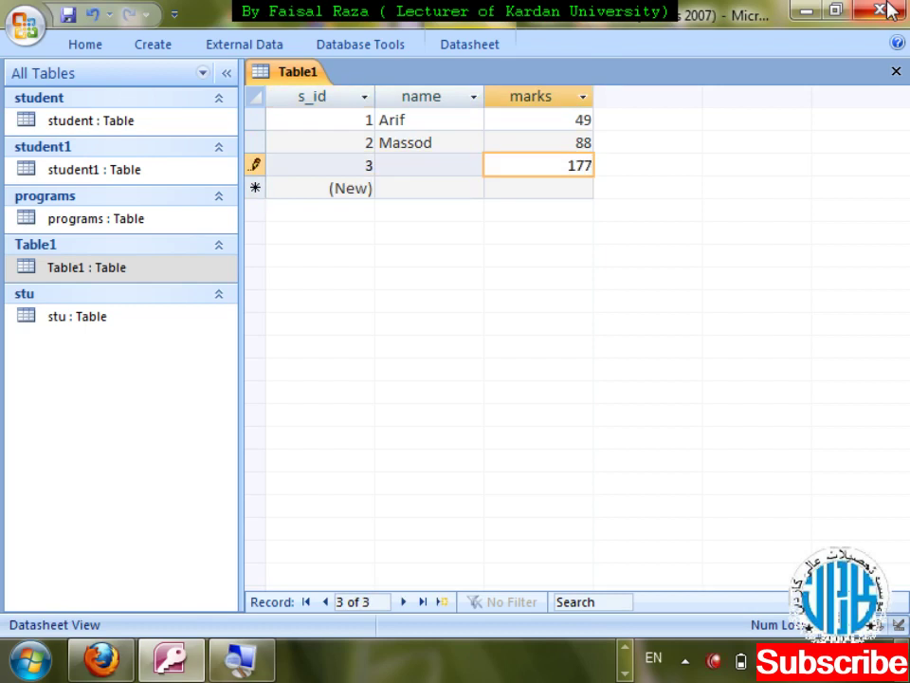
{"action": "key", "text": "Tab"}
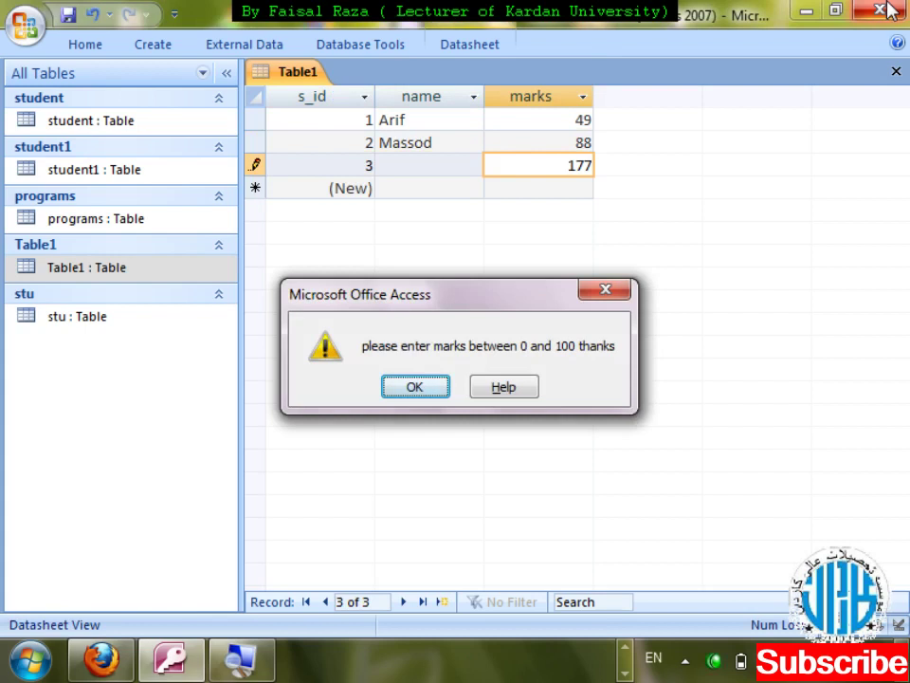
{"action": "key", "text": "Return"}
{"action": "left_click", "coordinate": [891, 9]}
{"action": "key", "text": "Return"}
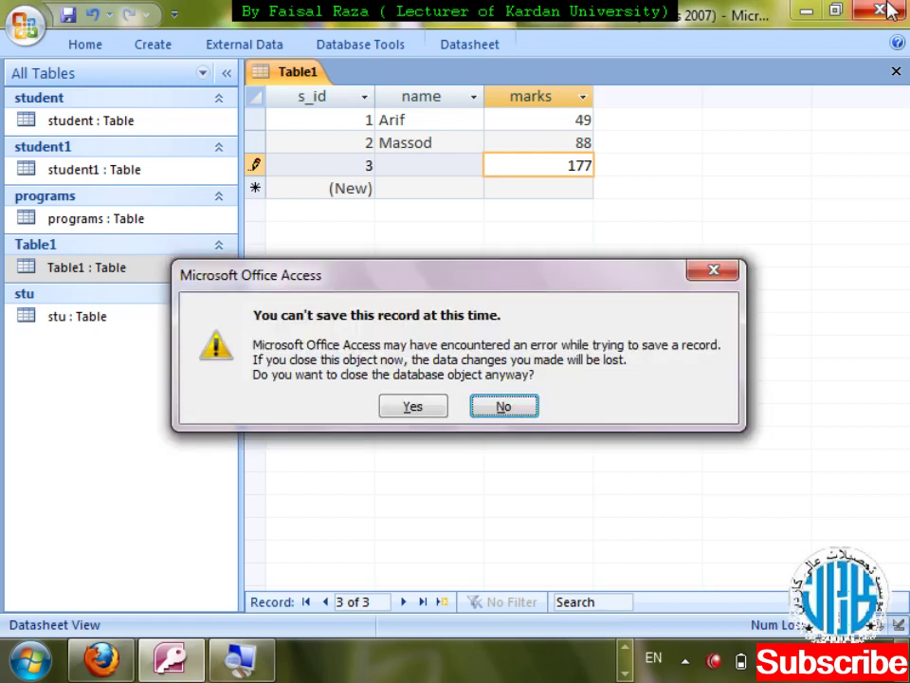
{"action": "key", "text": "Return"}
{"action": "key", "text": "BackSpace"}
{"action": "key", "text": "BackSpace"}
{"action": "key", "text": "BackSpace"}
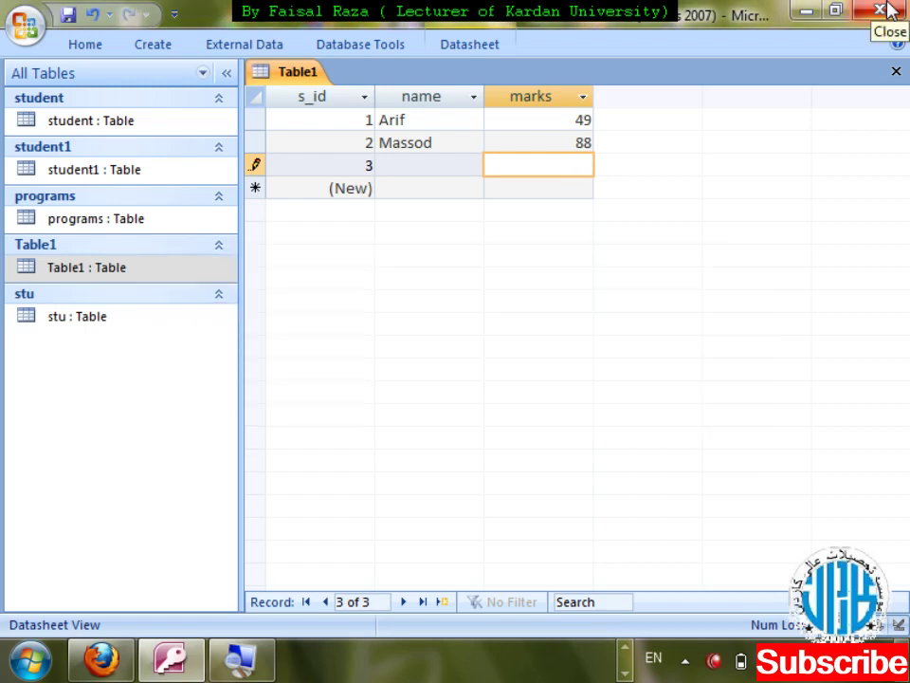
{"action": "type", "text": "77"}
{"action": "key", "text": "ctrl+w"}
- Reopen Table1 in Design view
{"action": "key", "text": "shift+F10"}
{"action": "key", "text": "Down"}
{"action": "key", "text": "Return"}
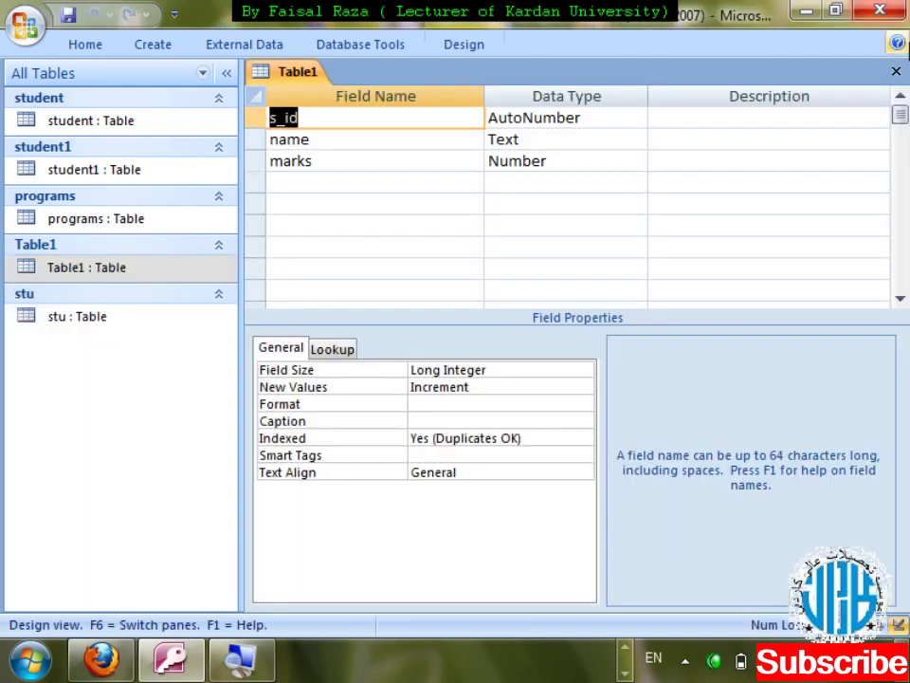
{"action": "left_click", "coordinate": [489, 160]}
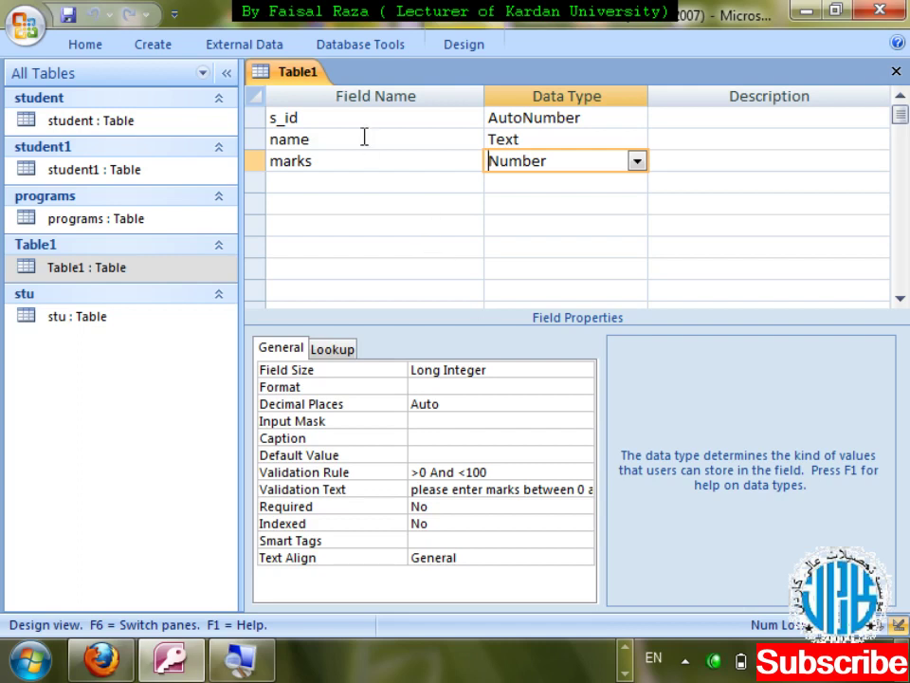
{"action": "left_click", "coordinate": [252, 161]}
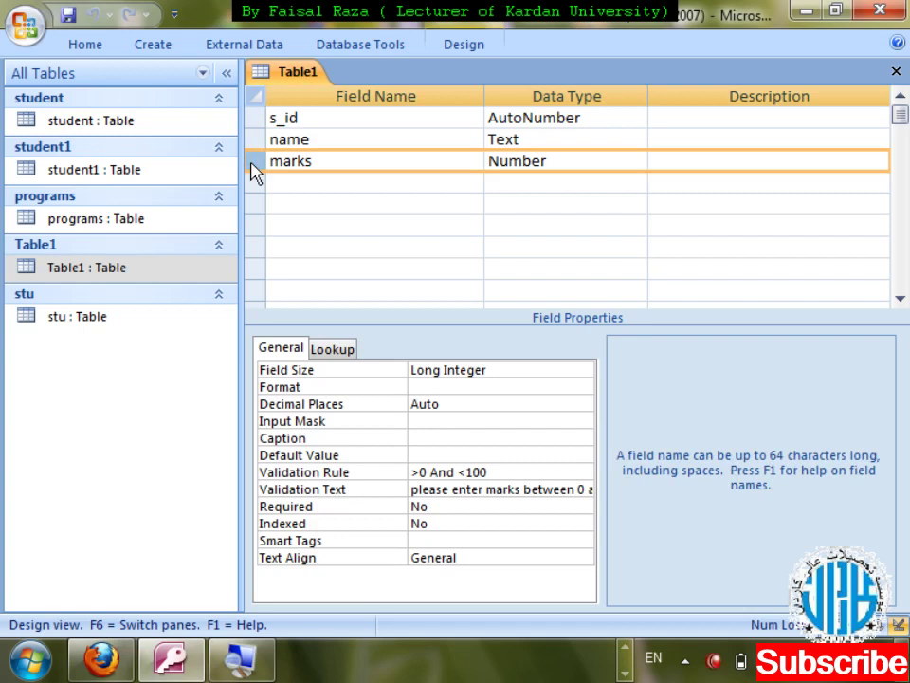
- Insert an empty field row above marks
{"action": "right_click", "coordinate": [253, 171]}
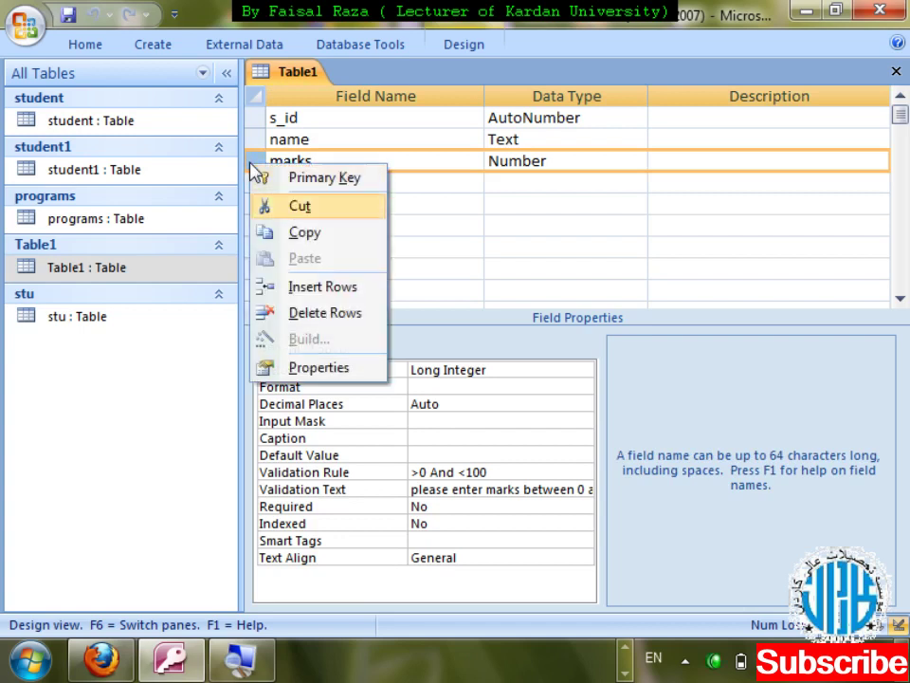
{"action": "key", "text": "Down"}
{"action": "key", "text": "Return"}
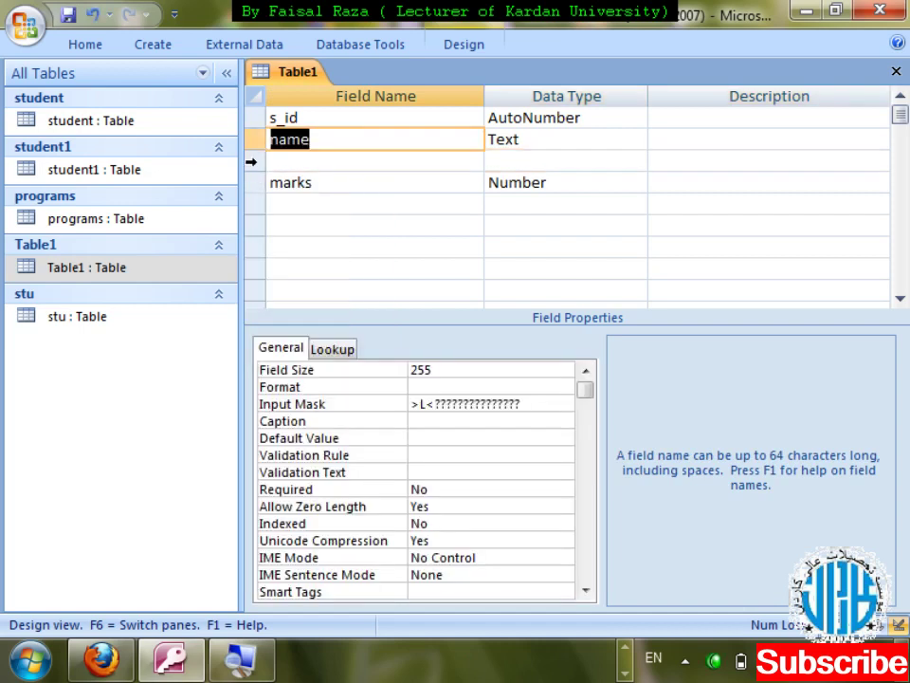
- Rename the name field to first_name
{"action": "left_click", "coordinate": [268, 140]}
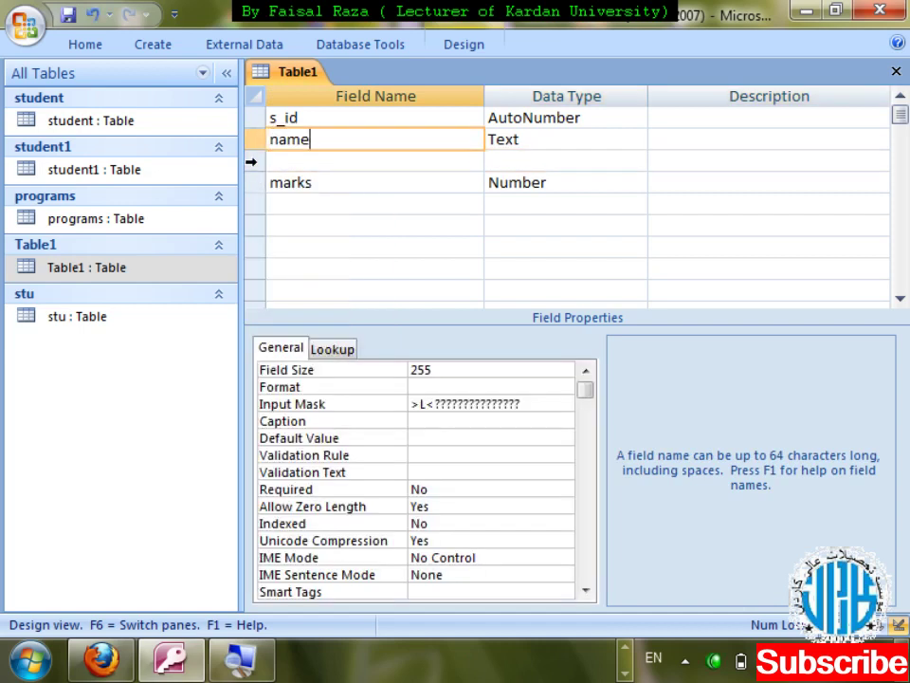
{"action": "key", "text": "Up"}
{"action": "key", "text": "Tab"}
{"action": "key", "text": "Tab"}
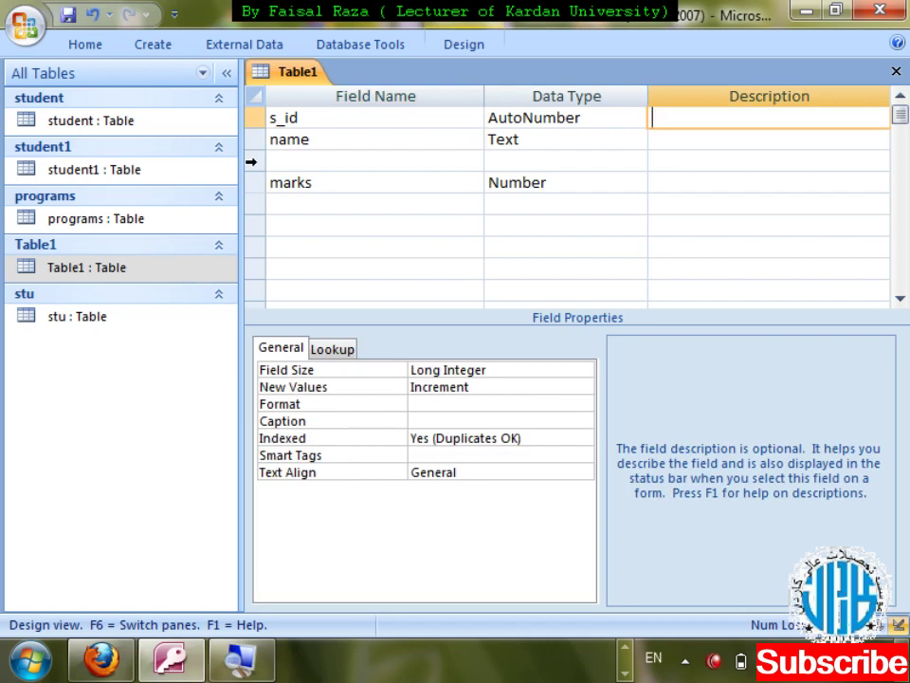
{"action": "key", "text": "Tab"}
{"action": "left_click", "coordinate": [270, 140]}
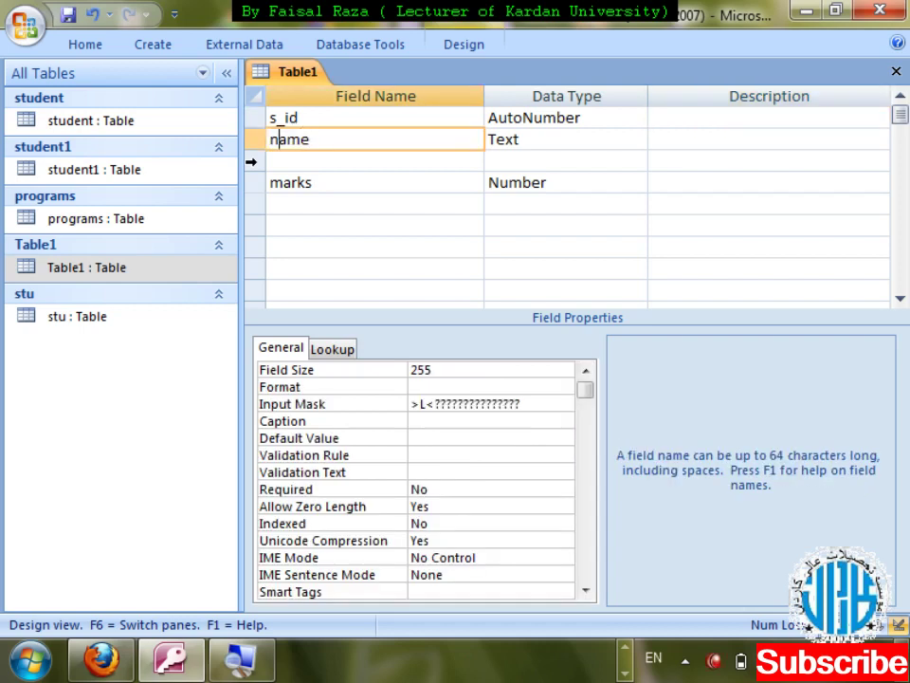
{"action": "type", "text": "first"}
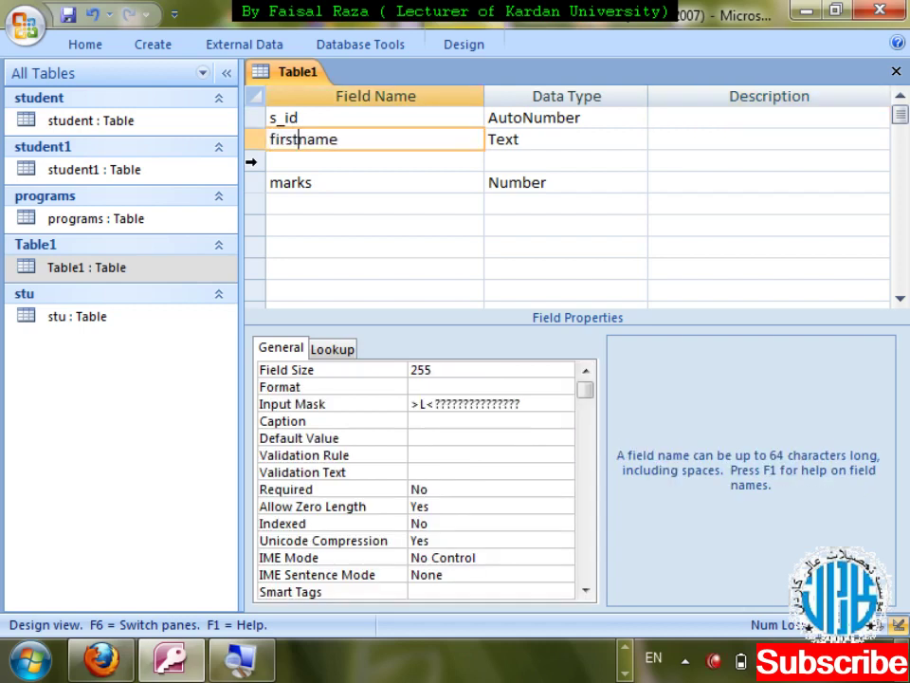
{"action": "type", "text": "_"}
{"action": "key", "text": "Tab"}
{"action": "key", "text": "Tab"}
{"action": "key", "text": "Tab"}
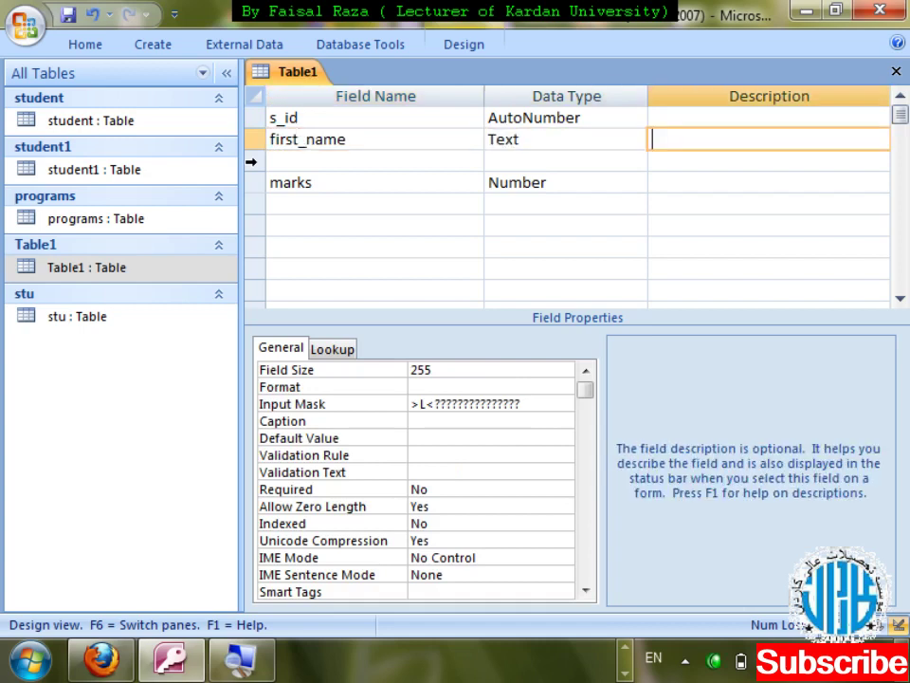
- Add Last_name as a Text field and phone as a Number field, then close the design
{"action": "type", "text": "Last"}
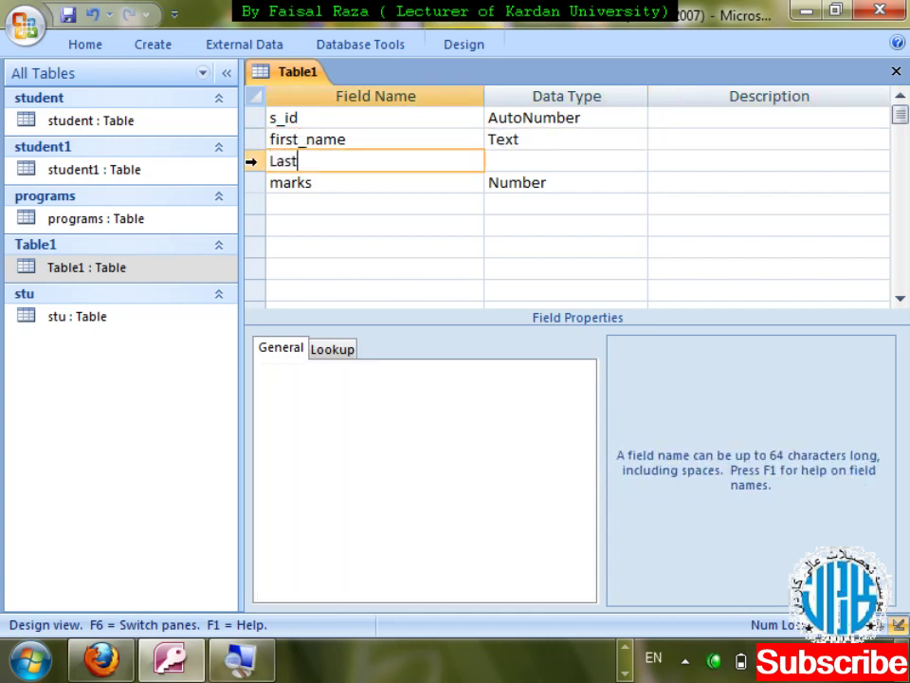
{"action": "type", "text": "_name"}
{"action": "key", "text": "Tab"}
{"action": "key", "text": "Tab"}
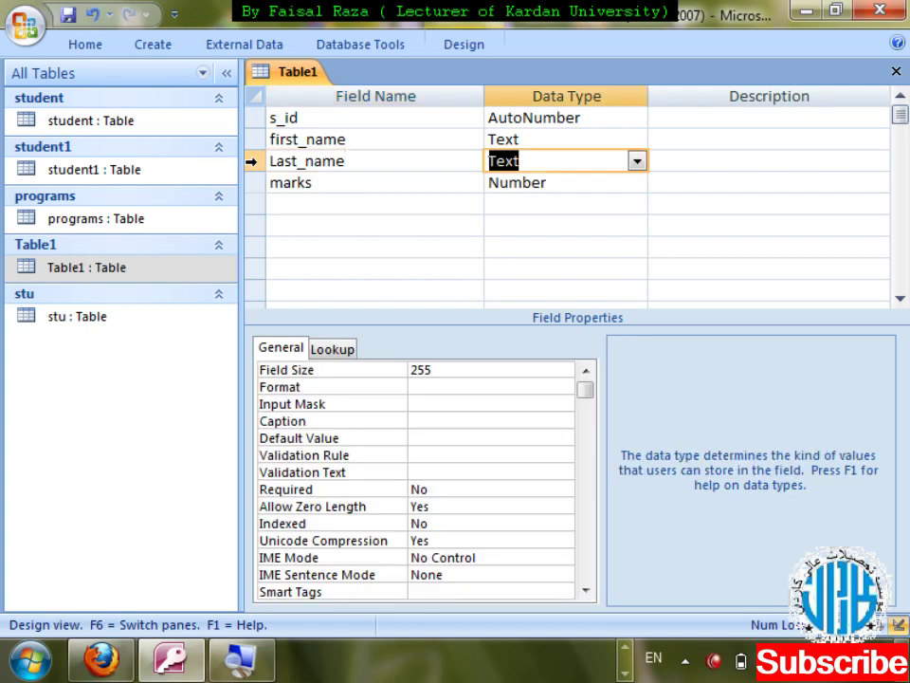
{"action": "key", "text": "Tab"}
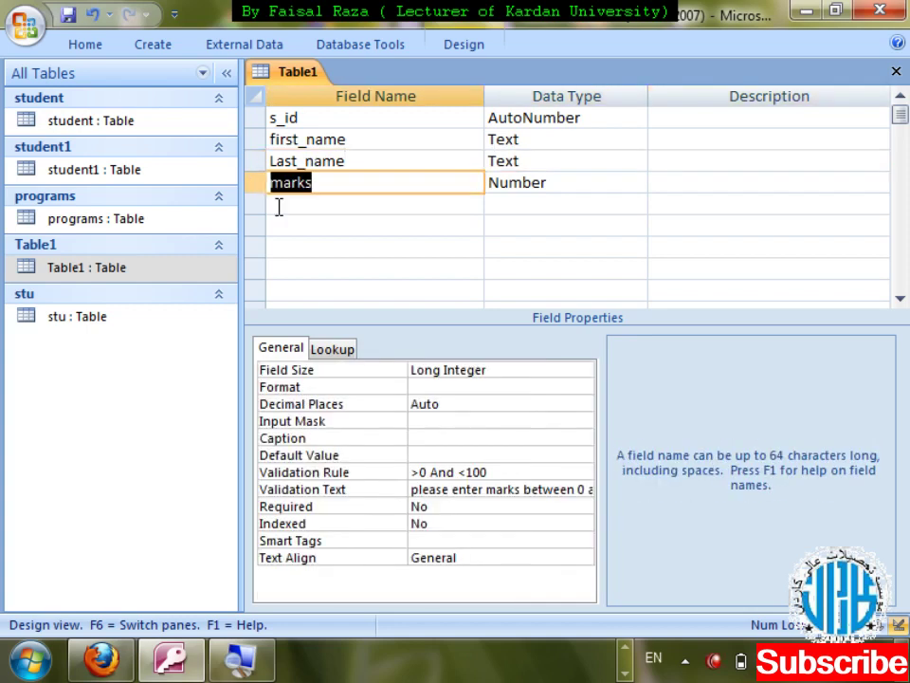
{"action": "left_click", "coordinate": [278, 205]}
{"action": "type", "text": "phone"}
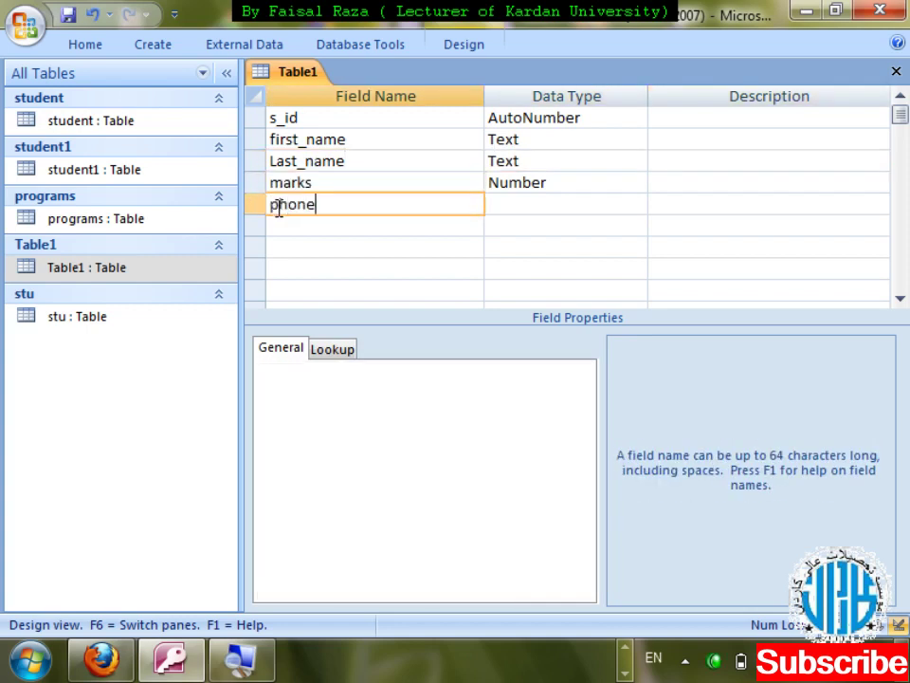
{"action": "key", "text": "Tab"}
{"action": "type", "text": "numb"}
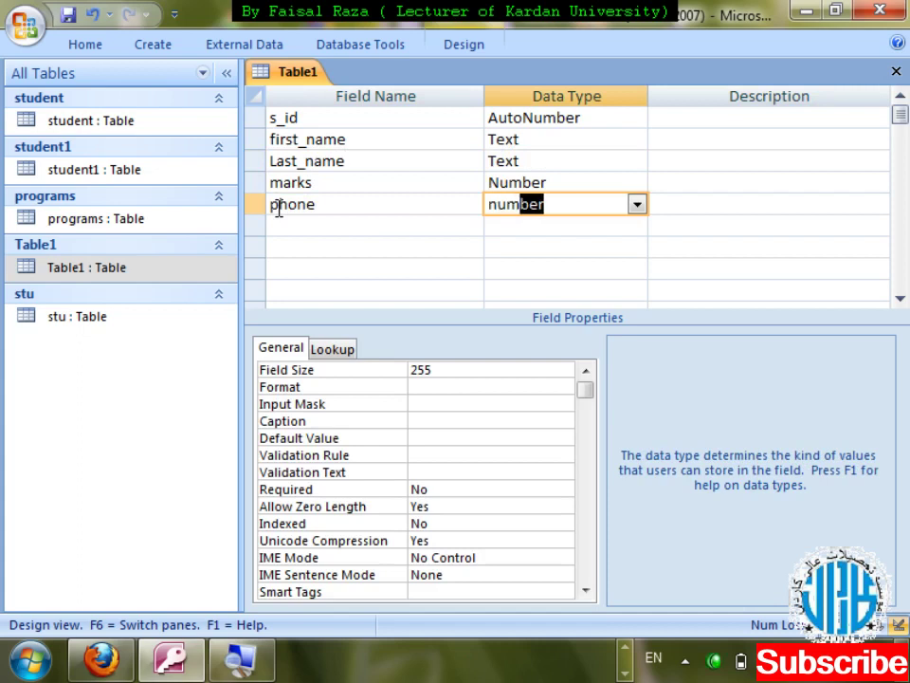
{"action": "key", "text": "ctrl+w"}
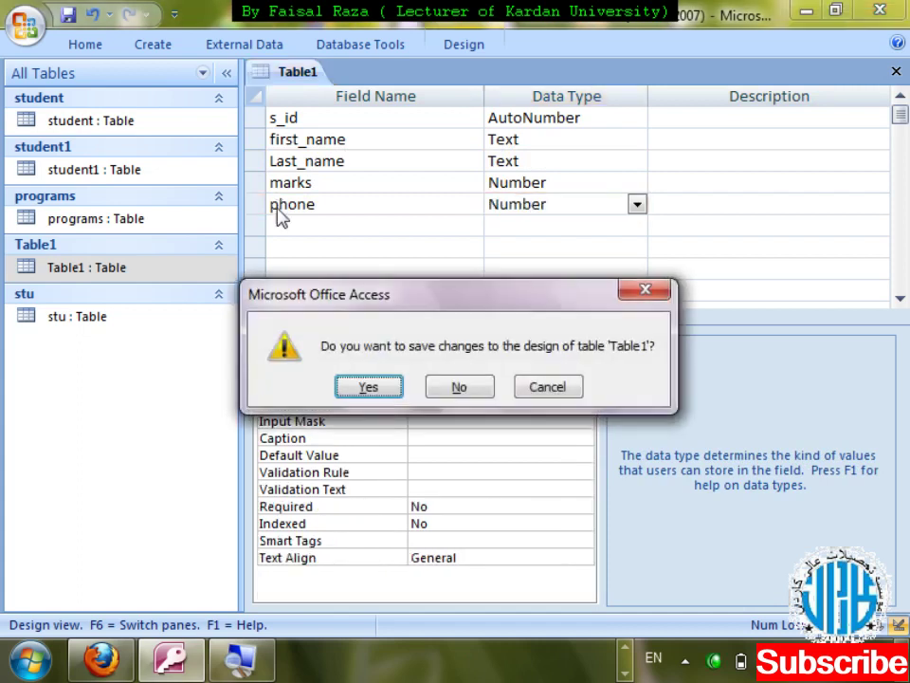
- Save Table1's design, open its datasheet and move to the new record row
{"action": "key", "text": "Return"}
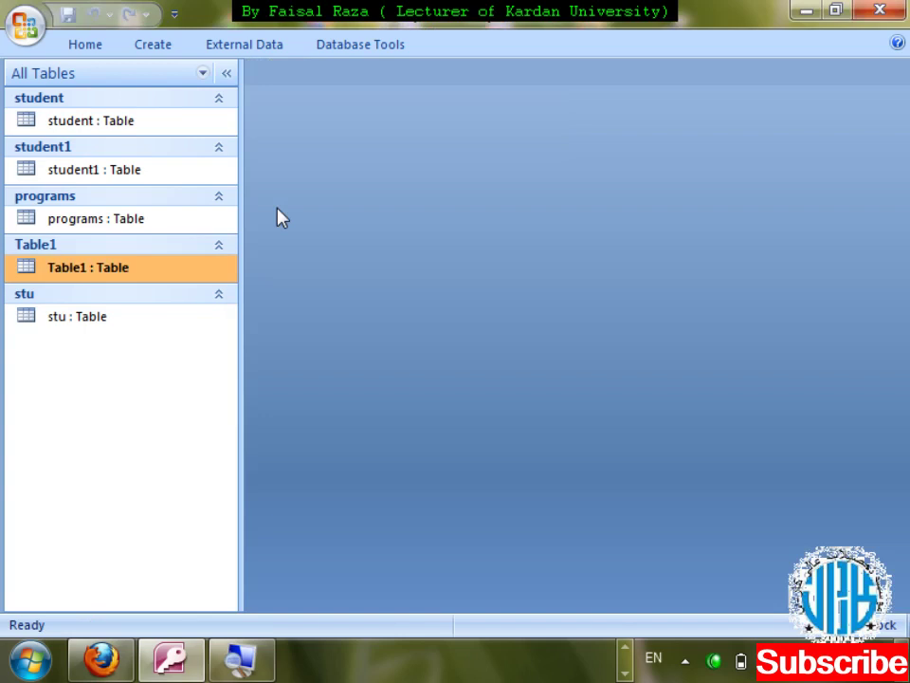
{"action": "key", "text": "Return"}
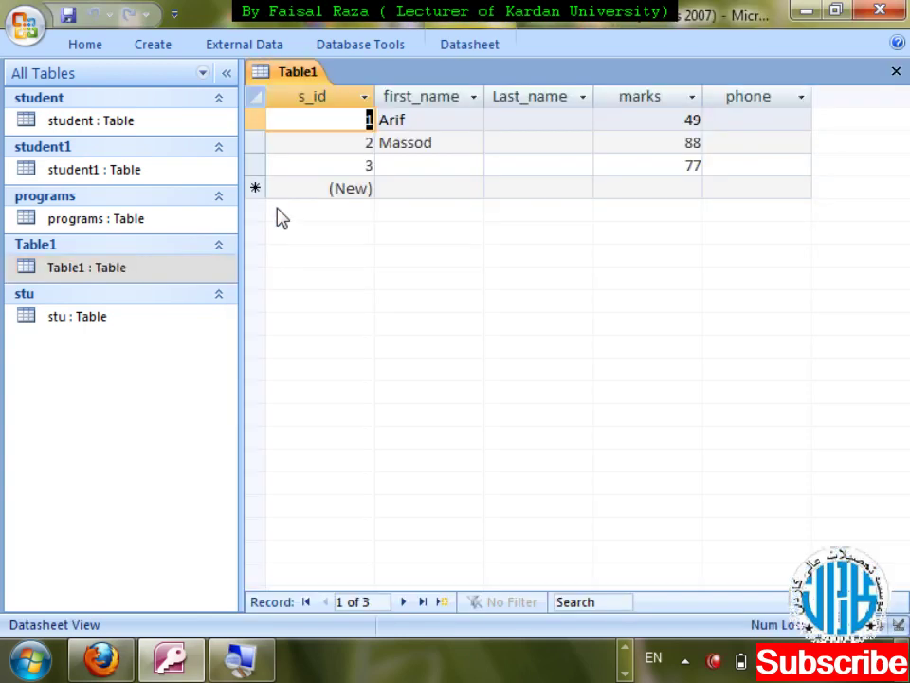
{"action": "key", "text": "Down"}
{"action": "key", "text": "Down"}
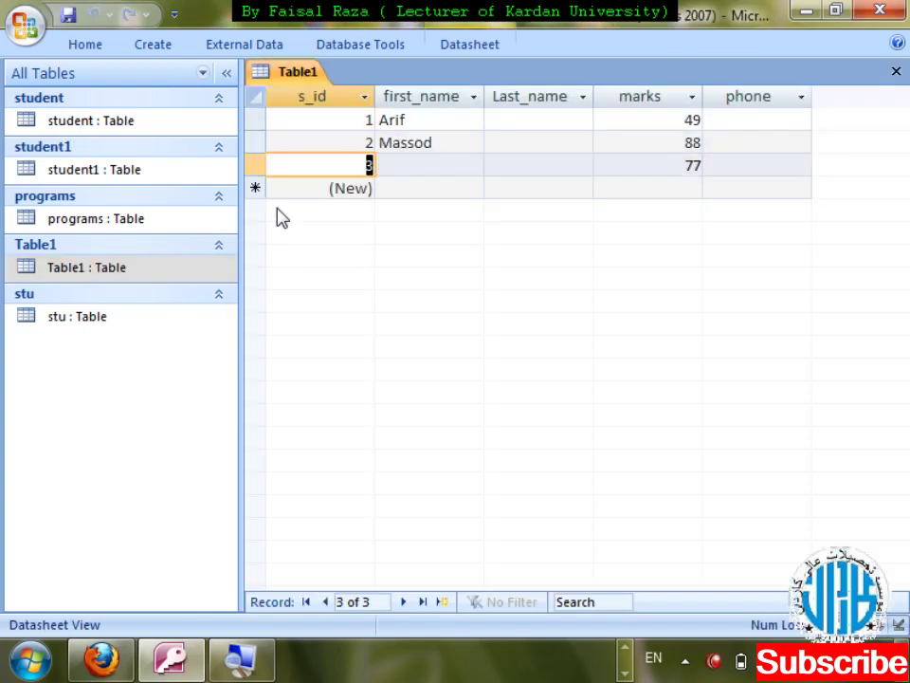
{"action": "key", "text": "Tab"}
{"action": "key", "text": "Tab"}
{"action": "key", "text": "Tab"}
{"action": "key", "text": "Tab"}
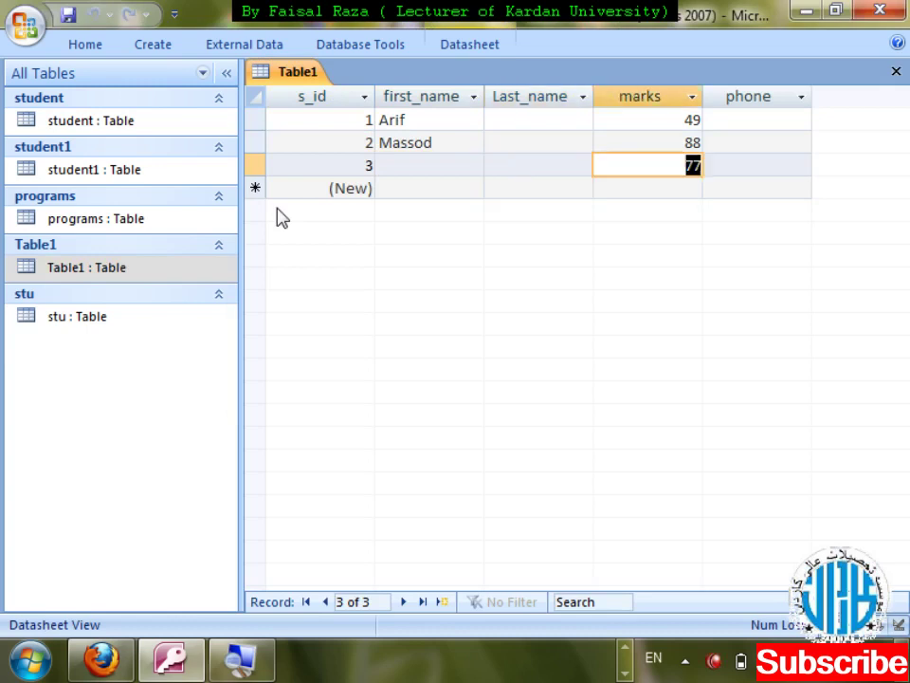
{"action": "key", "text": "Tab"}
{"action": "key", "text": "Tab"}
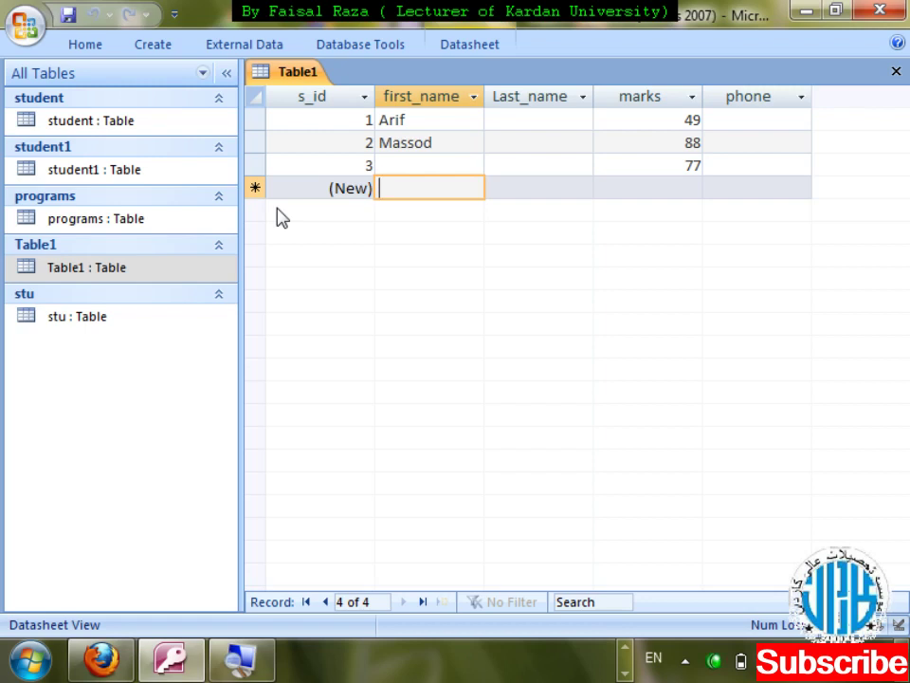
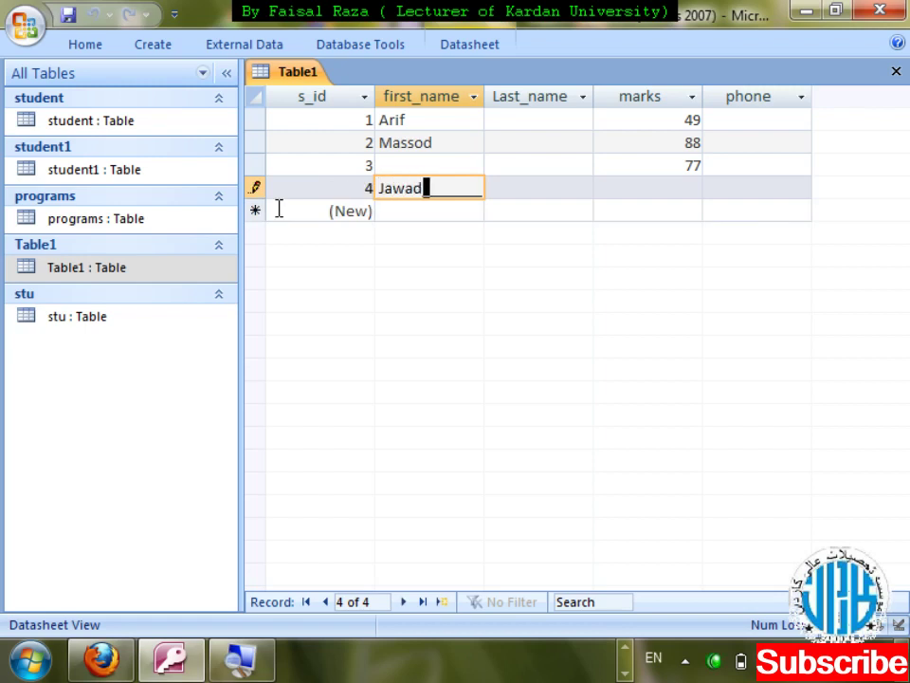
{"action": "key", "text": "Tab"}
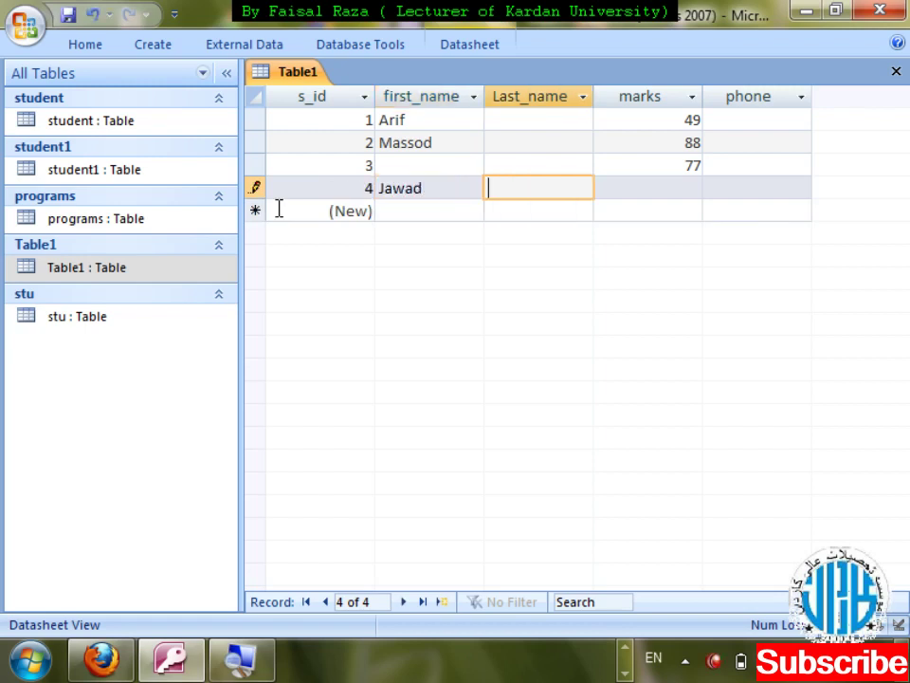
{"action": "key", "text": "Tab"}
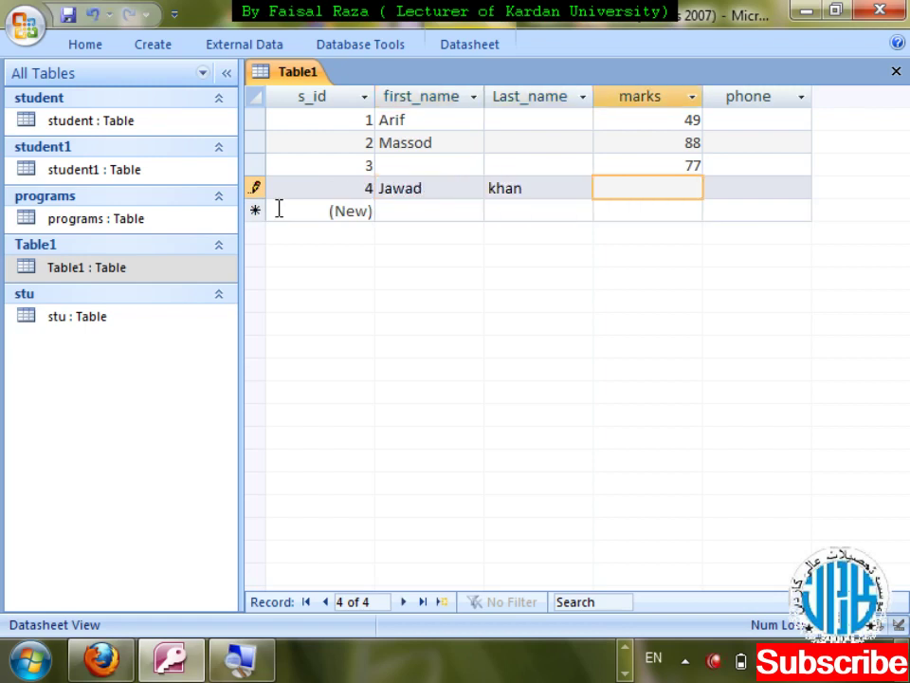
{"action": "key", "text": "Tab"}
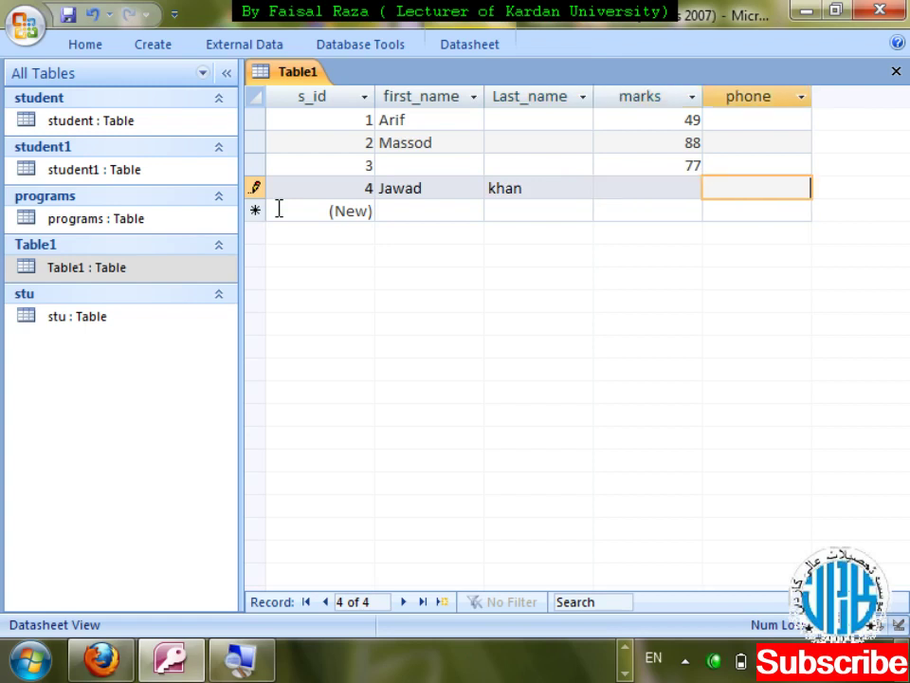
{"action": "key", "text": "Tab"}
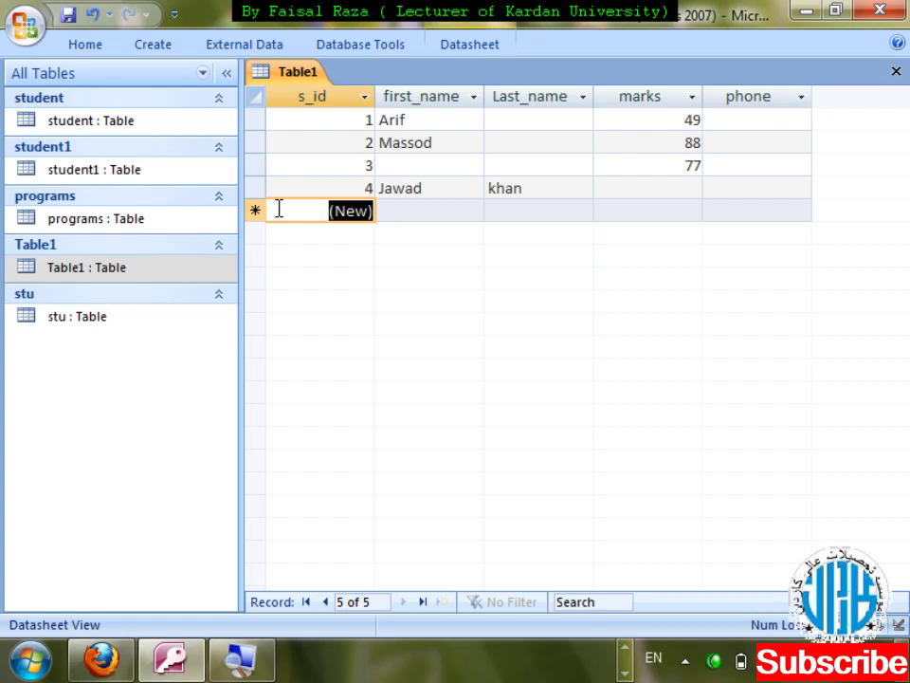
{"action": "key", "text": "Up"}
{"action": "key", "text": "Up"}
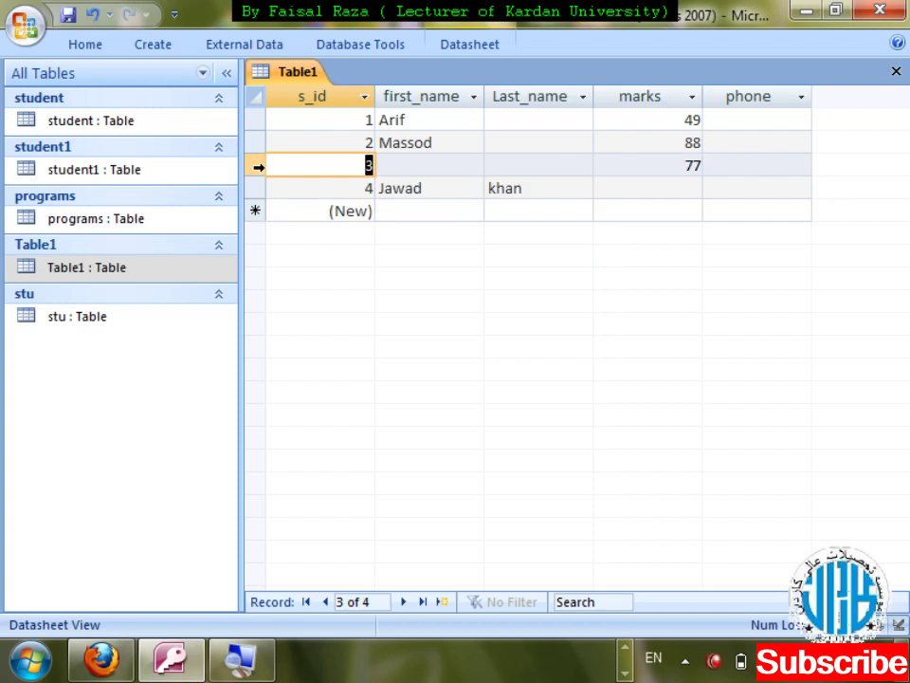
- Delete record 3 and select records 1 and 2
{"action": "right_click", "coordinate": [258, 167]}
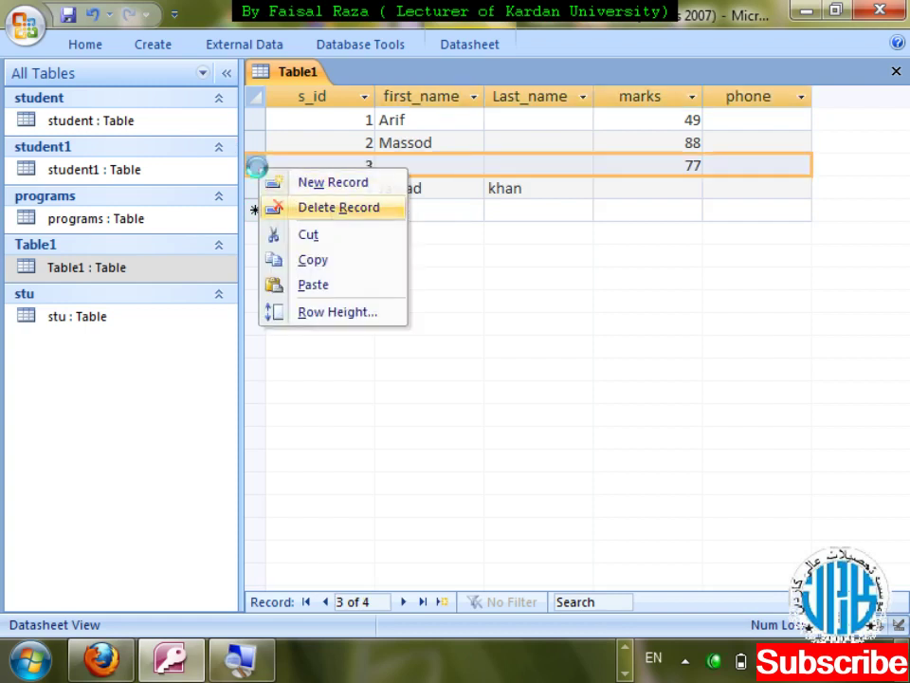
{"action": "key", "text": "Return"}
{"action": "key", "text": "Return"}
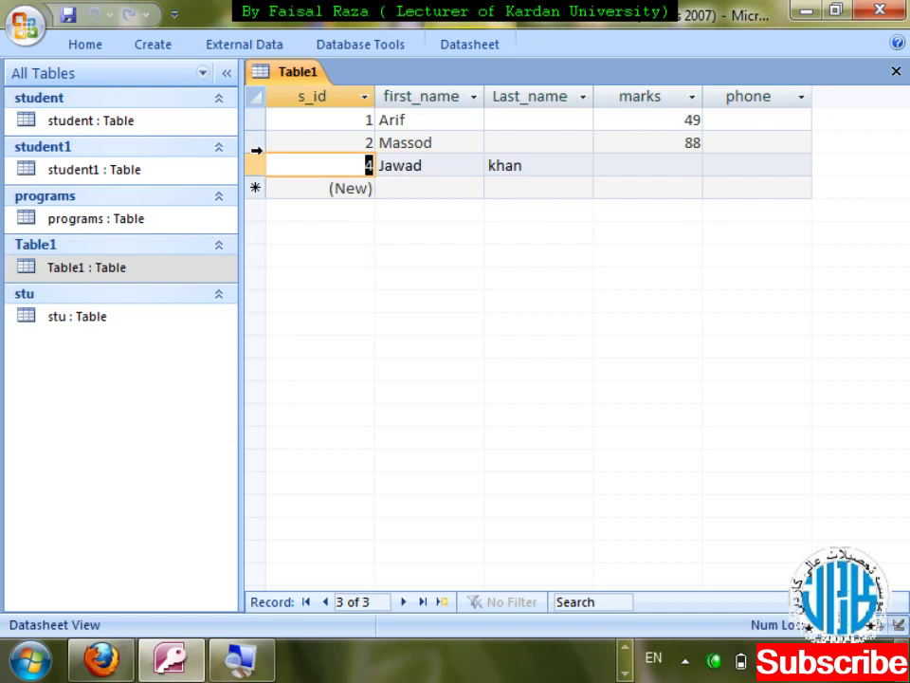
{"action": "left_click_drag", "start_coordinate": [255, 119], "coordinate": [257, 147]}
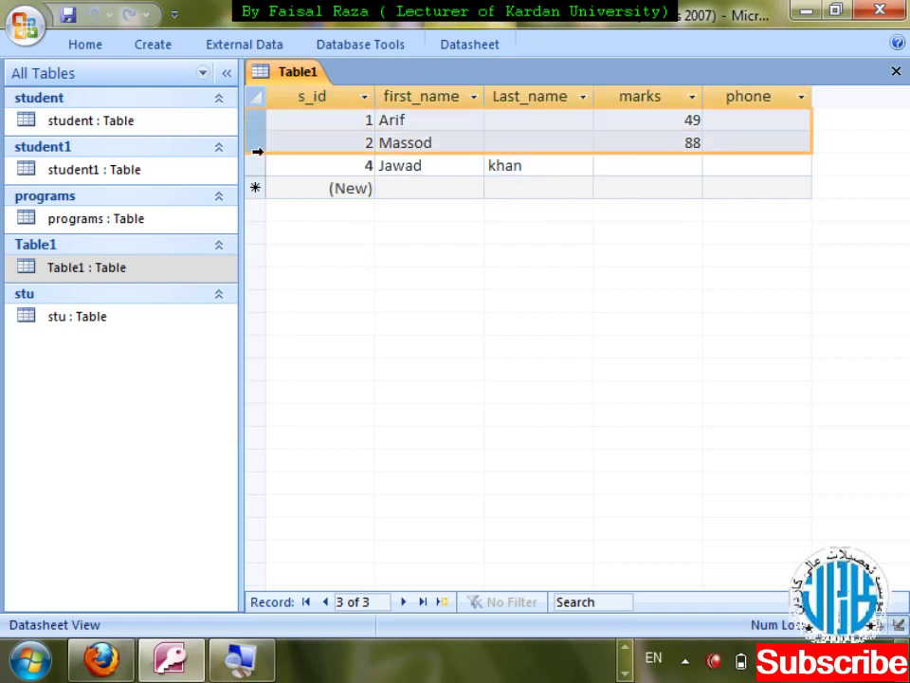
{"action": "left_click", "coordinate": [532, 139]}
{"action": "key", "text": "Up"}
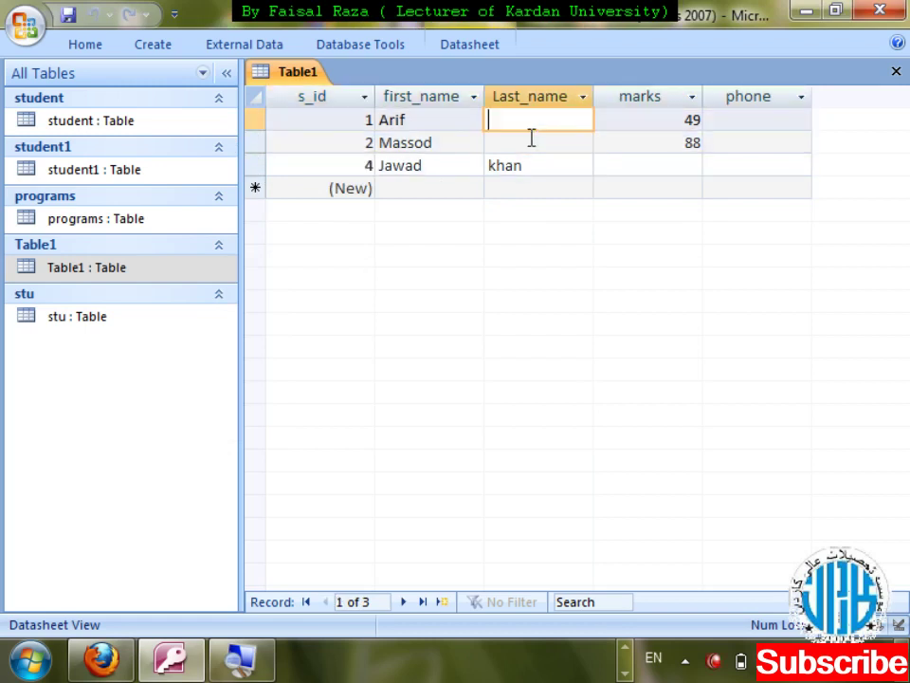
{"action": "type", "text": "khan"}
{"action": "key", "text": "Down"}
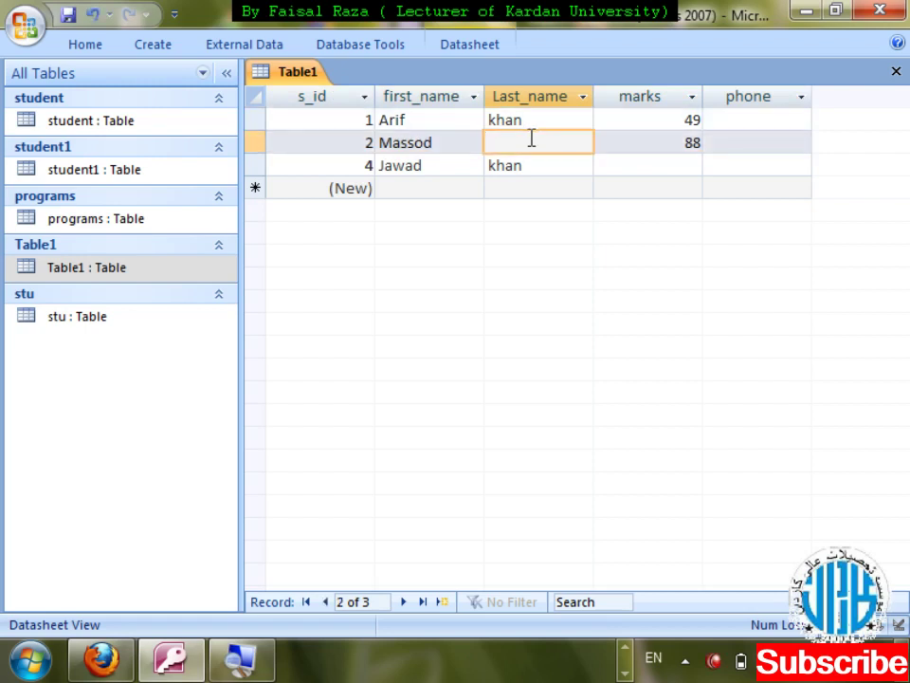
{"action": "type", "text": "khan"}
{"action": "key", "text": "Tab"}
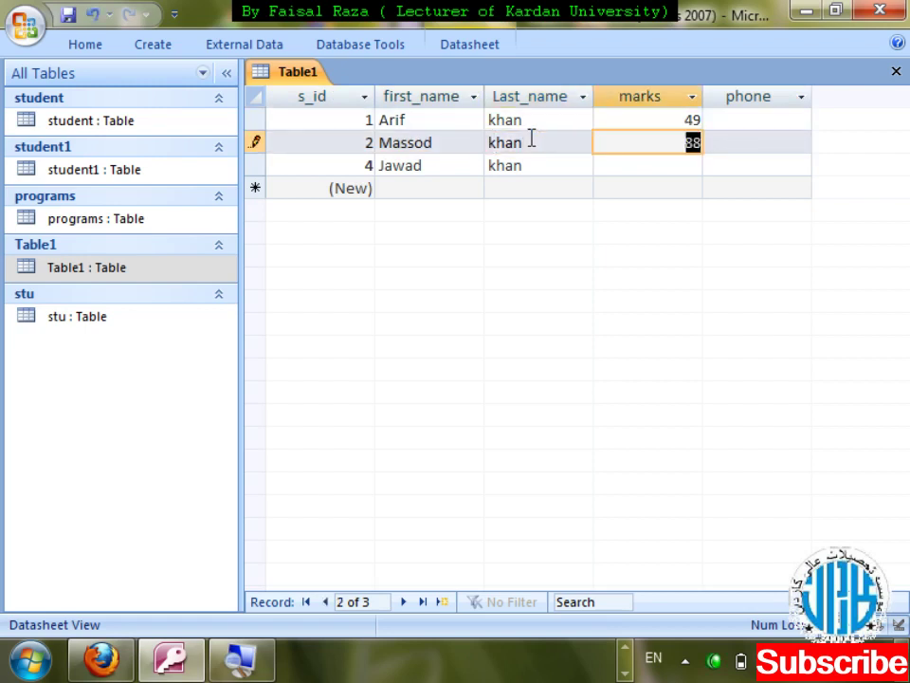
{"action": "key", "text": "ctrl+w"}
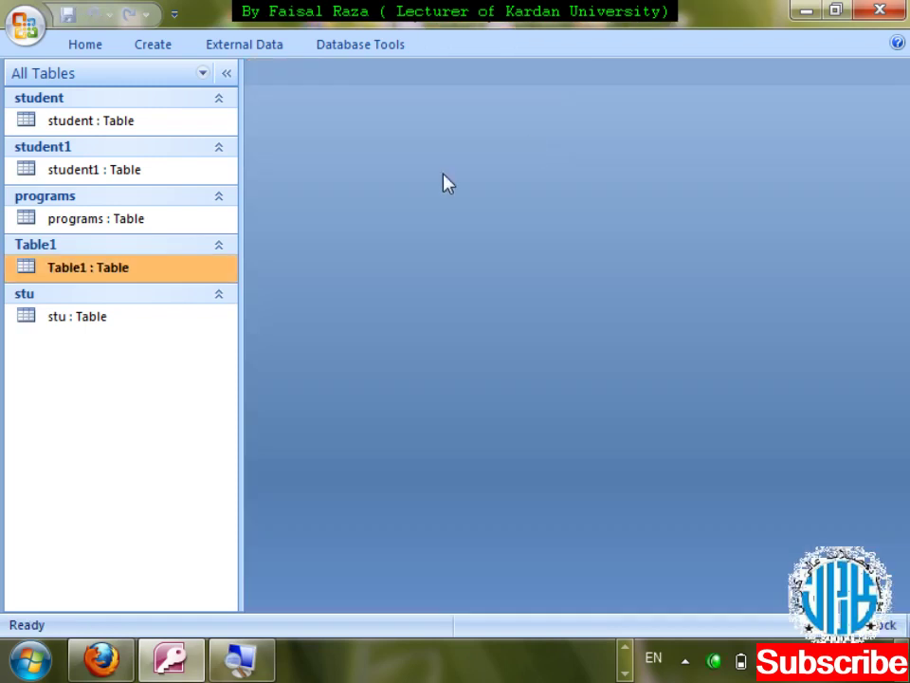
- Open Table1's design, delete first_name's Input Mask and set its Required to Yes
{"action": "right_click", "coordinate": [176, 272]}
{"action": "key", "text": "d"}
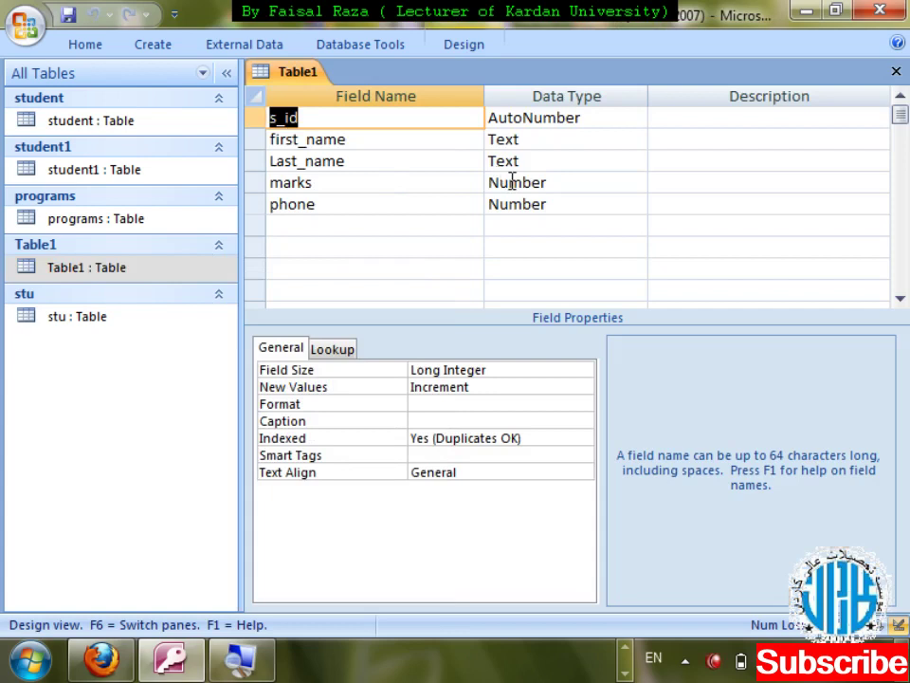
{"action": "left_click", "coordinate": [540, 145]}
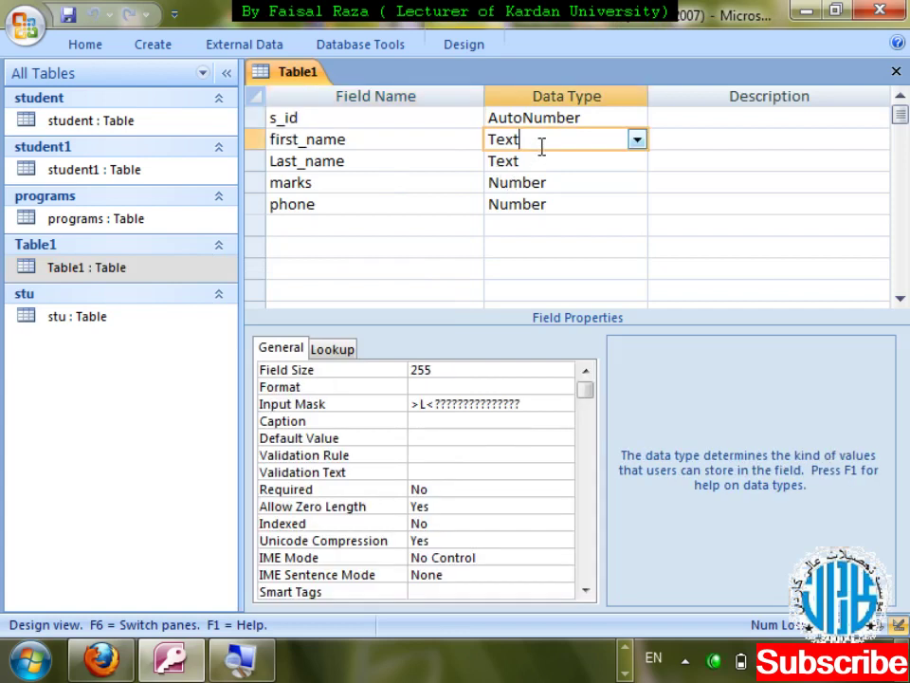
{"action": "left_click", "coordinate": [386, 406]}
{"action": "key", "text": "Delete"}
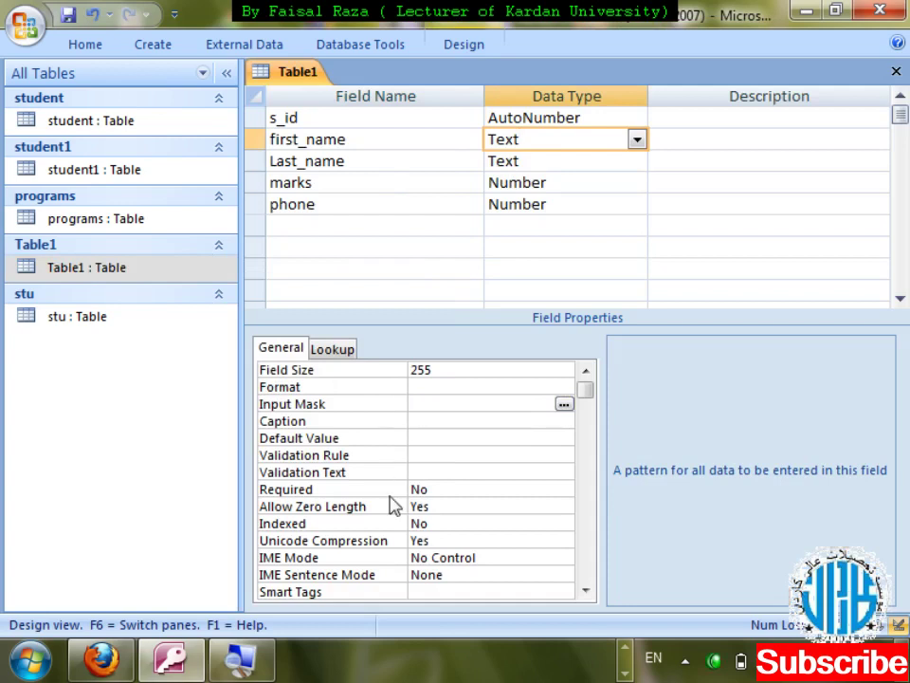
{"action": "left_click", "coordinate": [423, 488]}
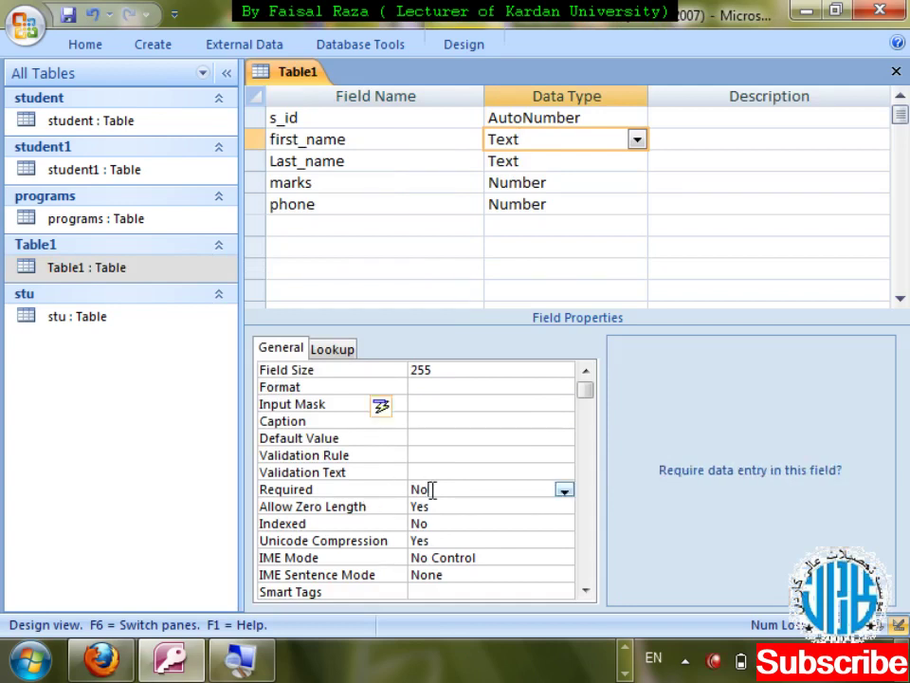
{"action": "left_click", "coordinate": [563, 493]}
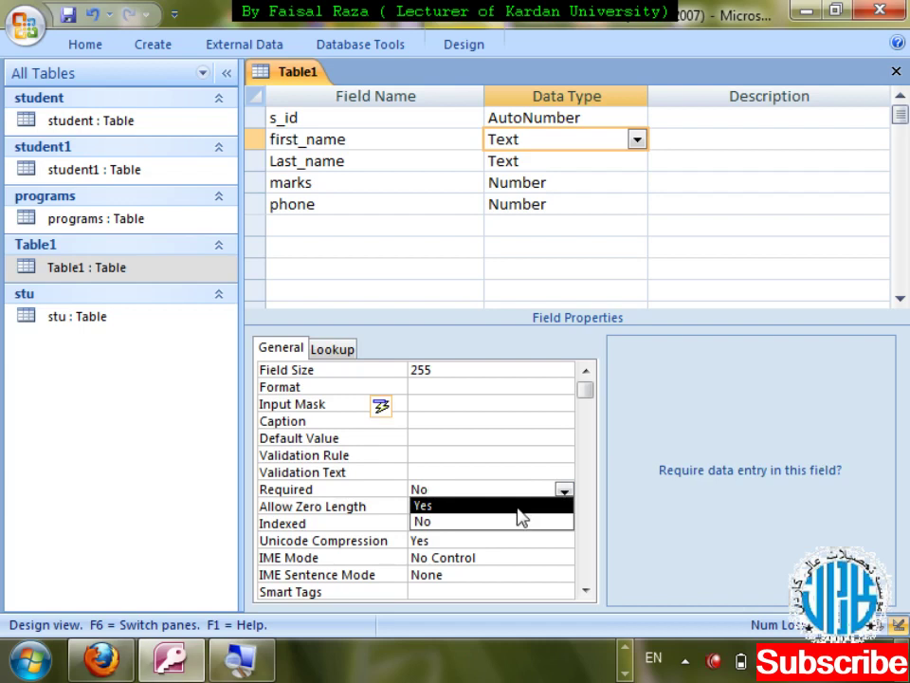
{"action": "left_click", "coordinate": [519, 506]}
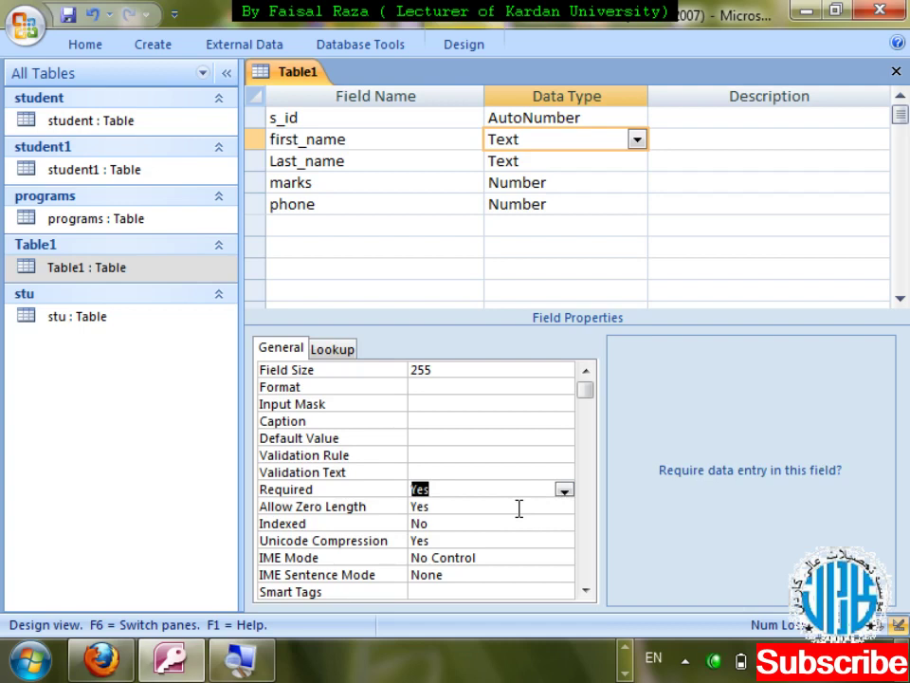
- Set phone's Required to Yes, then save the design and accept testing existing data
{"action": "left_click", "coordinate": [543, 169]}
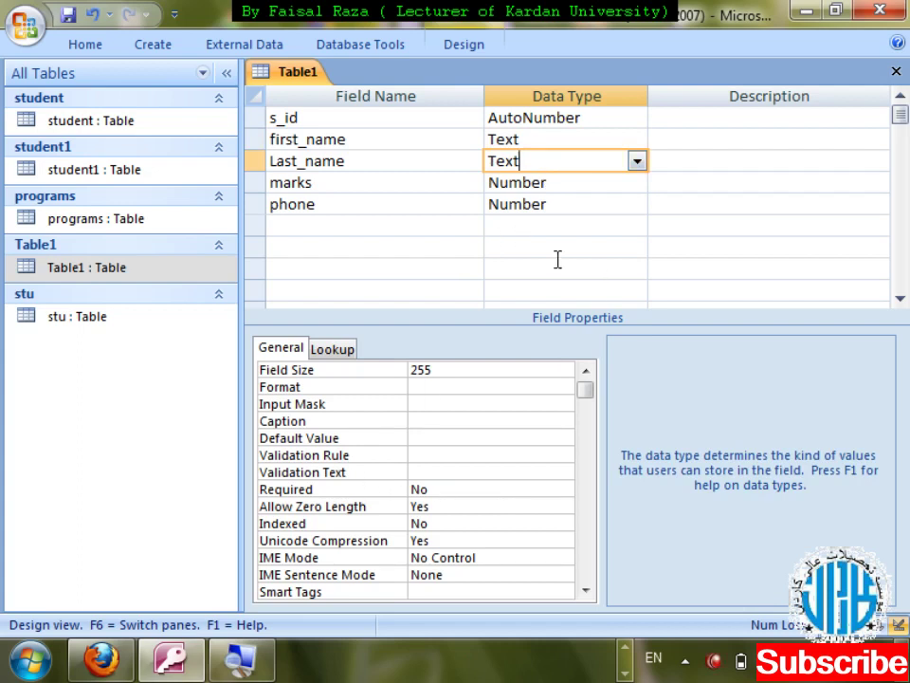
{"action": "left_click", "coordinate": [593, 187]}
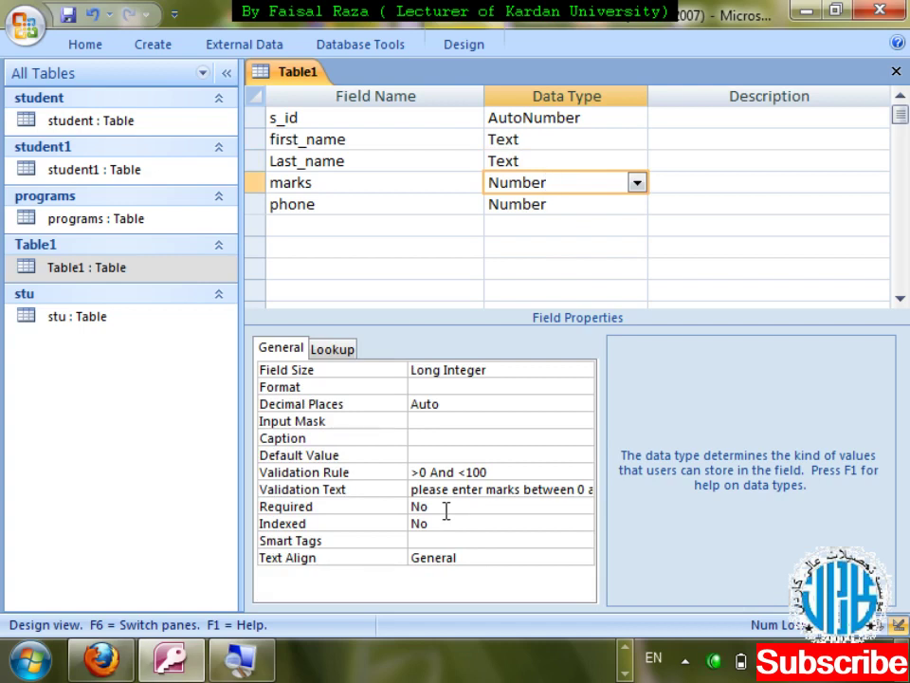
{"action": "left_click", "coordinate": [570, 219]}
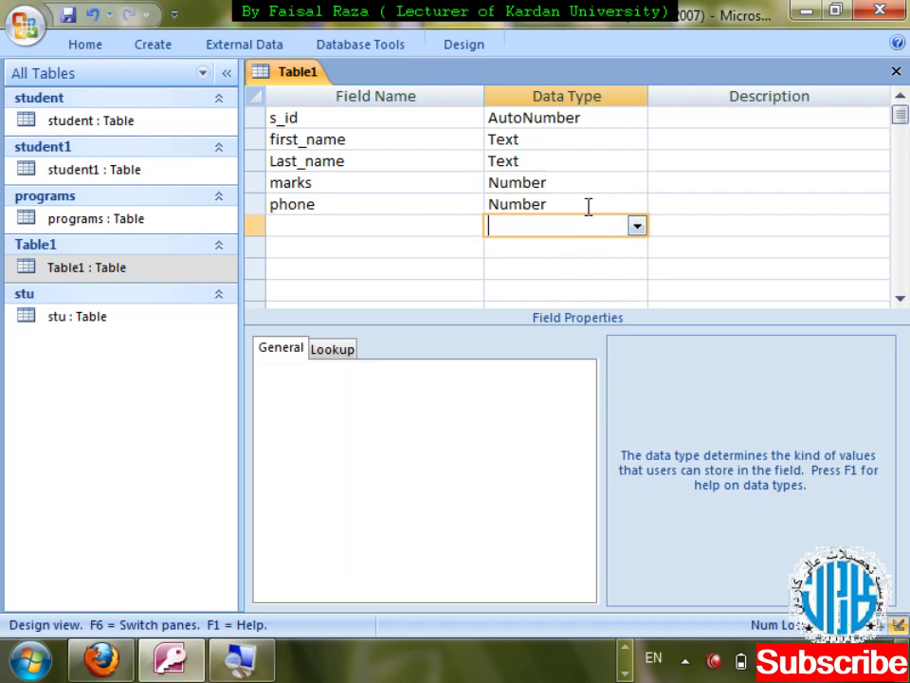
{"action": "left_click", "coordinate": [589, 205]}
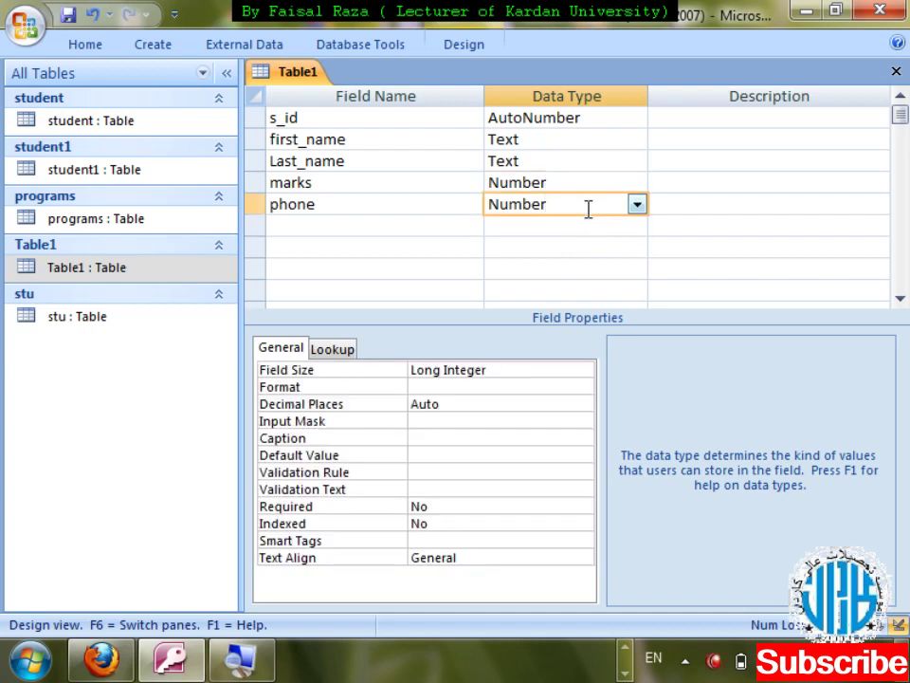
{"action": "left_click", "coordinate": [466, 508]}
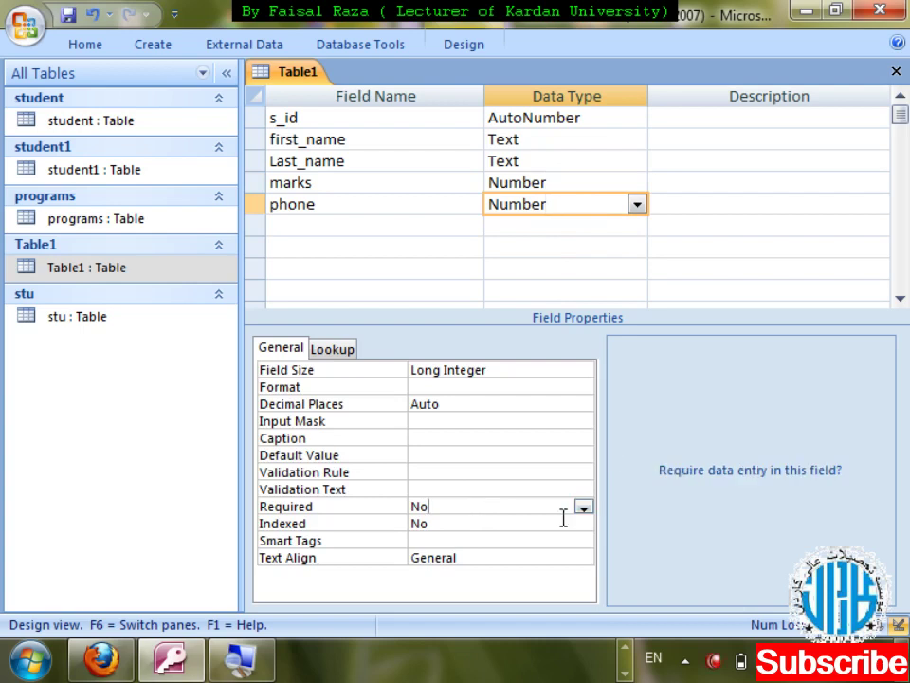
{"action": "left_click", "coordinate": [584, 507]}
{"action": "left_click", "coordinate": [531, 522]}
{"action": "key", "text": "ctrl+w"}
{"action": "key", "text": "Return"}
{"action": "key", "text": "Return"}
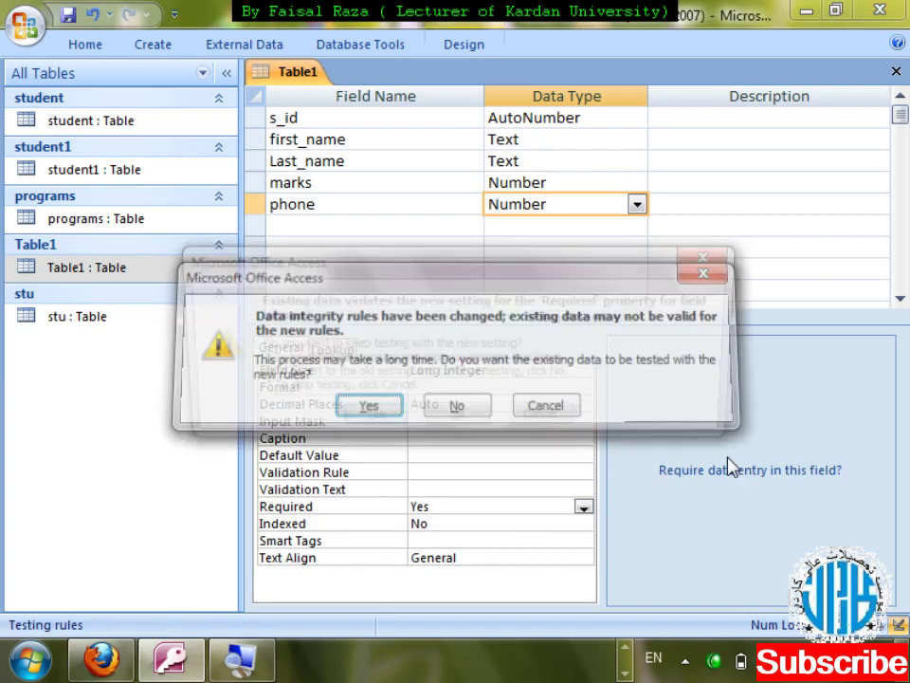
{"action": "key", "text": "Return"}
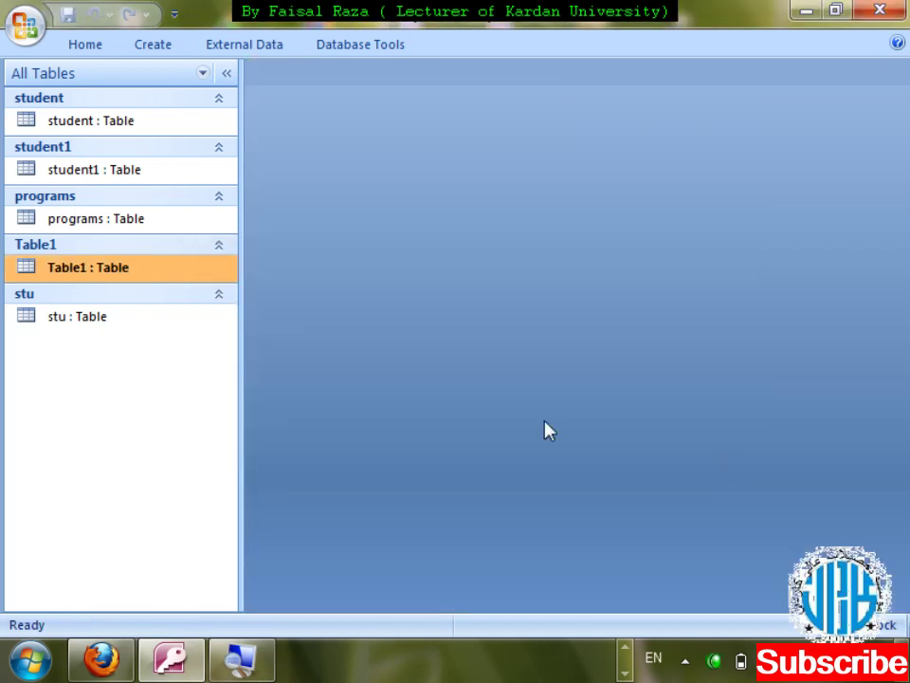
- Open Table1 and enter phone 788800123 for arif and 788800233 for Massod
{"action": "double_click", "coordinate": [78, 273]}
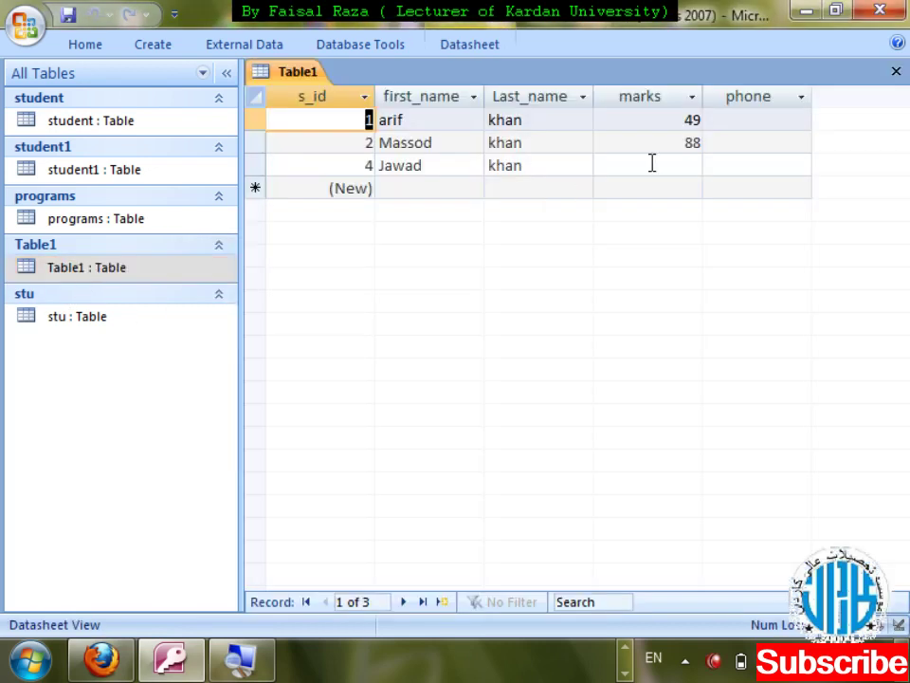
{"action": "left_click", "coordinate": [723, 121]}
{"action": "type", "text": "7888"}
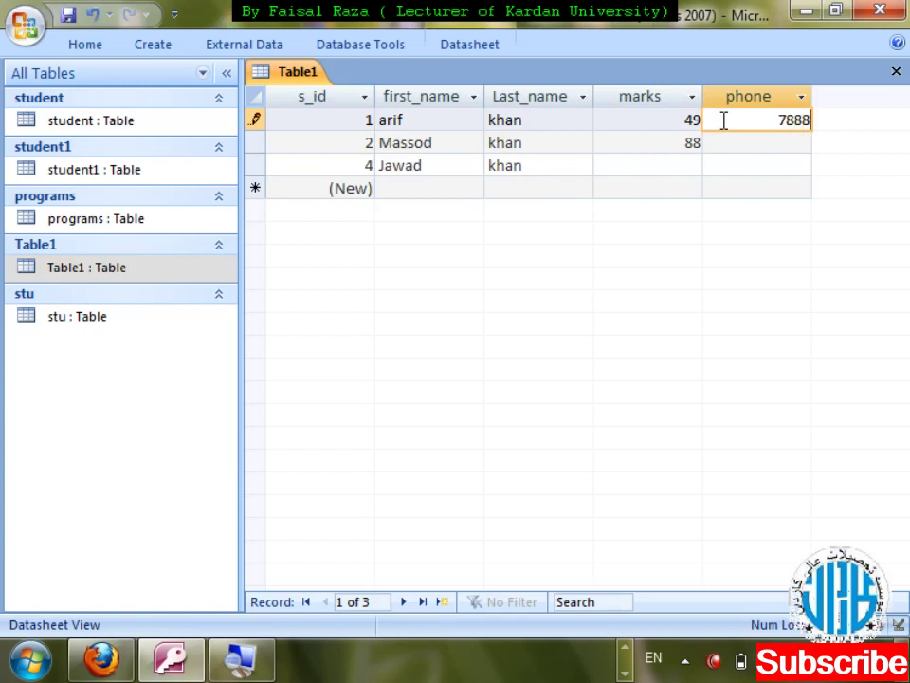
{"action": "type", "text": "00123"}
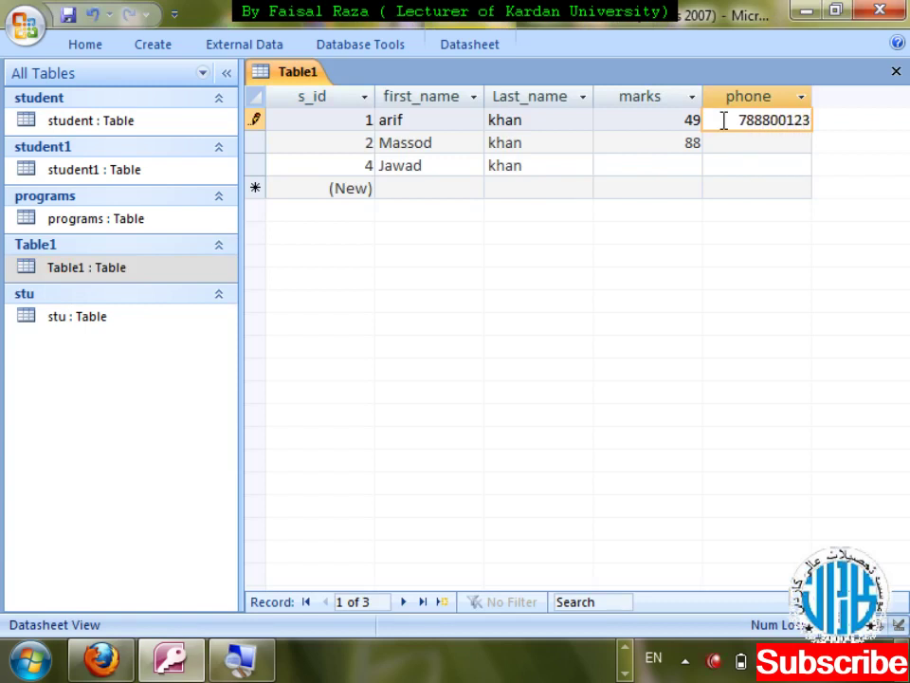
{"action": "key", "text": "Down"}
{"action": "type", "text": "788"}
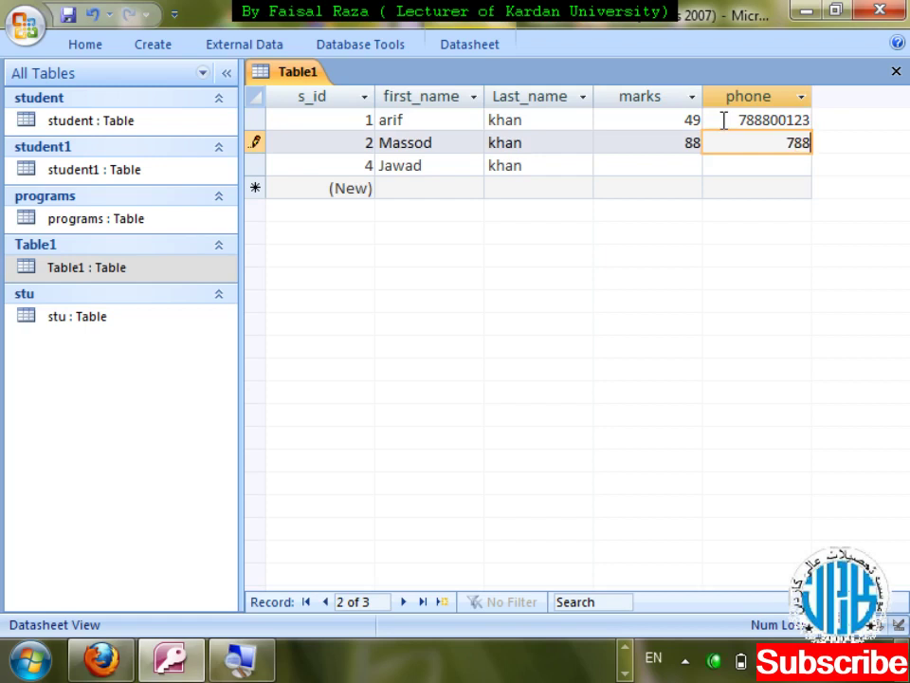
{"action": "type", "text": "800233"}
{"action": "key", "text": "Return"}
- Give Jawad marks 77 and phone 788800000, then close the Table1 datasheet
{"action": "key", "text": "Tab"}
{"action": "key", "text": "Tab"}
{"action": "key", "text": "Tab"}
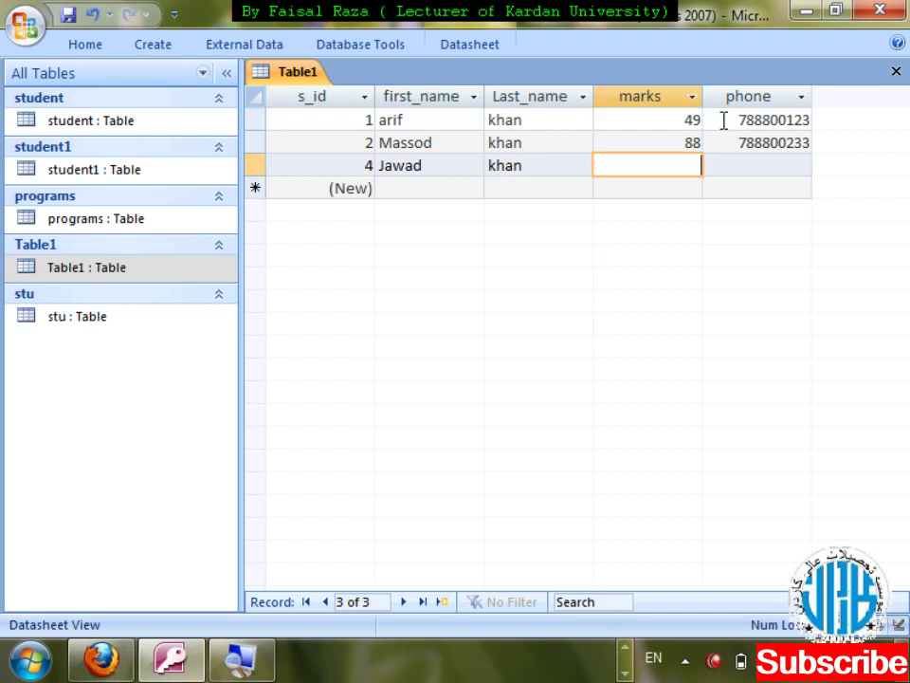
{"action": "key", "text": "Tab"}
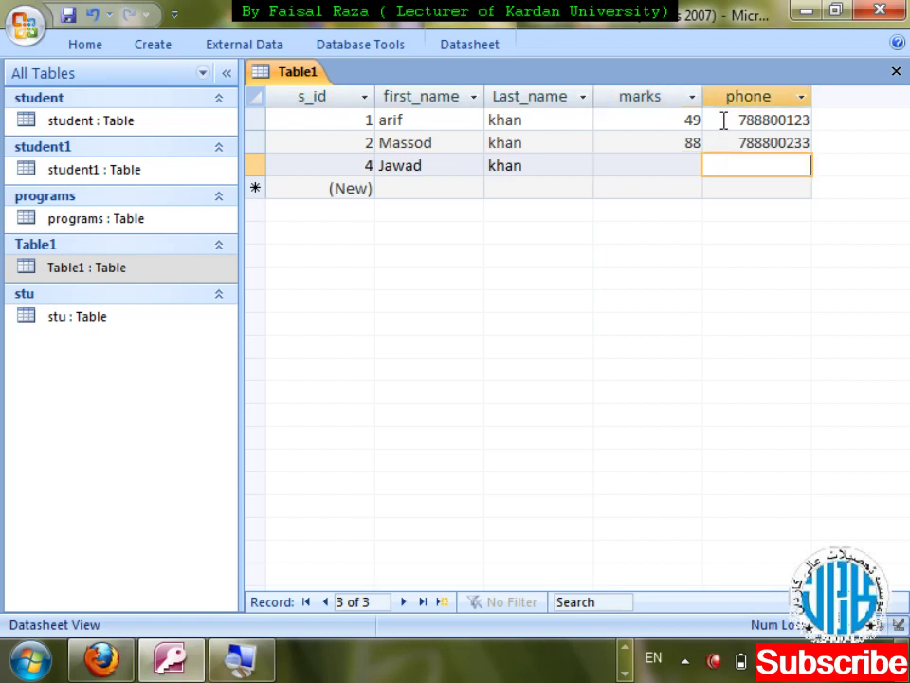
{"action": "key", "text": "Tab"}
{"action": "key", "text": "Tab"}
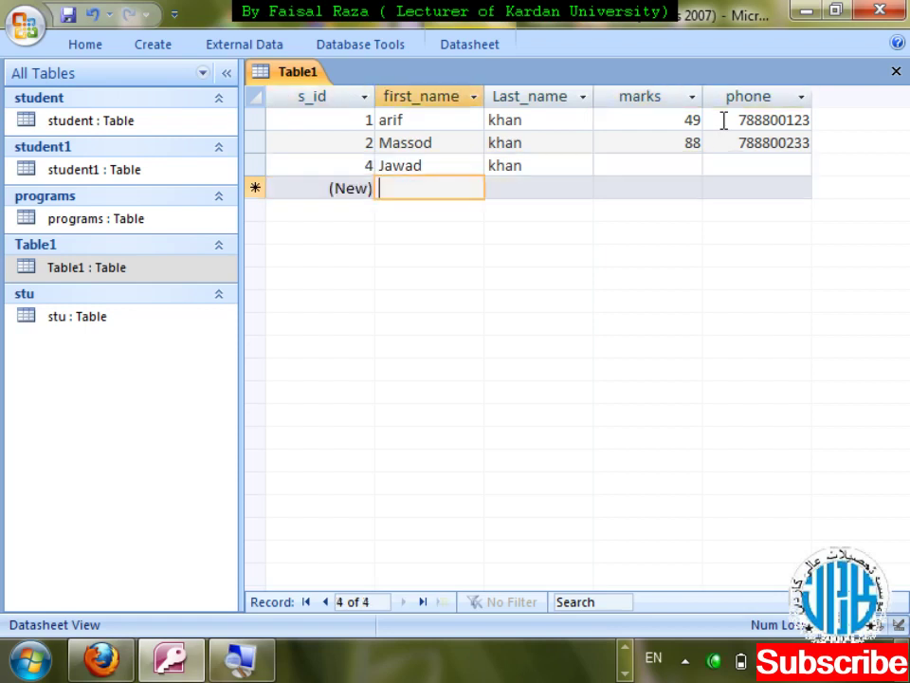
{"action": "key", "text": "Up"}
{"action": "key", "text": "Tab"}
{"action": "key", "text": "Tab"}
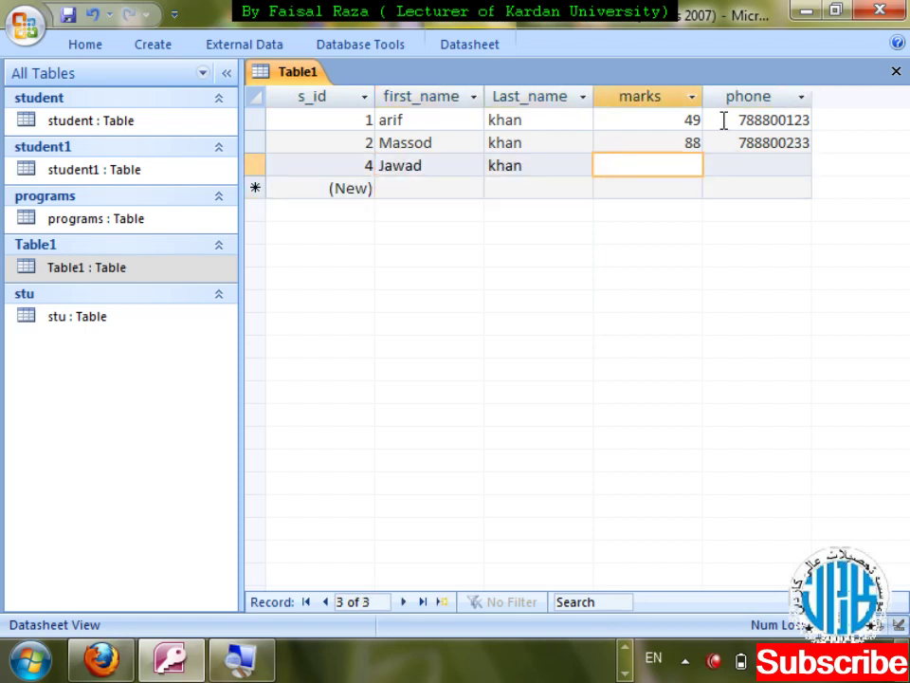
{"action": "type", "text": "77"}
{"action": "key", "text": "Tab"}
{"action": "type", "text": "7888"}
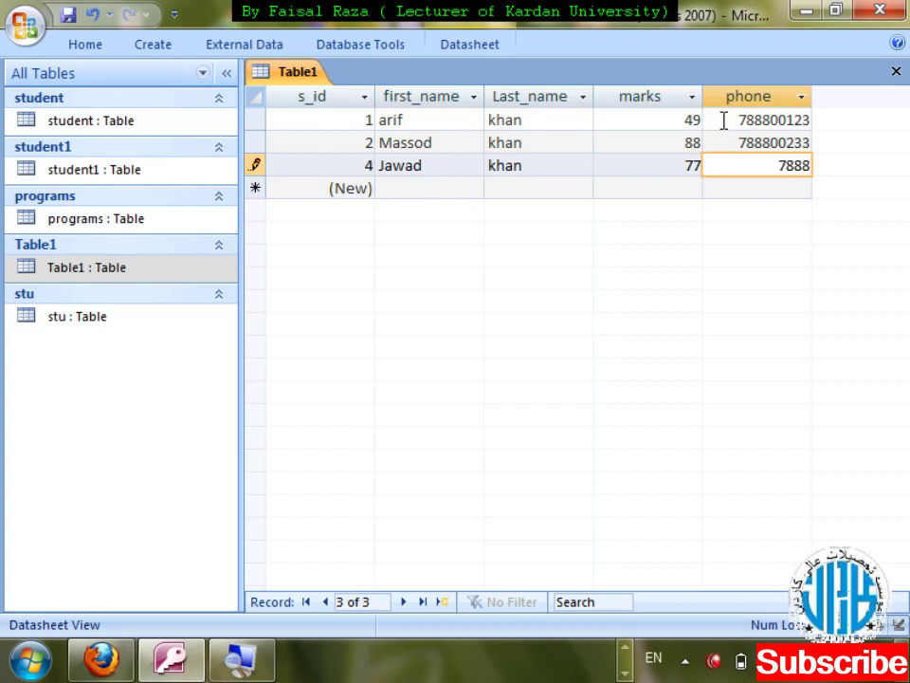
{"action": "type", "text": "00000"}
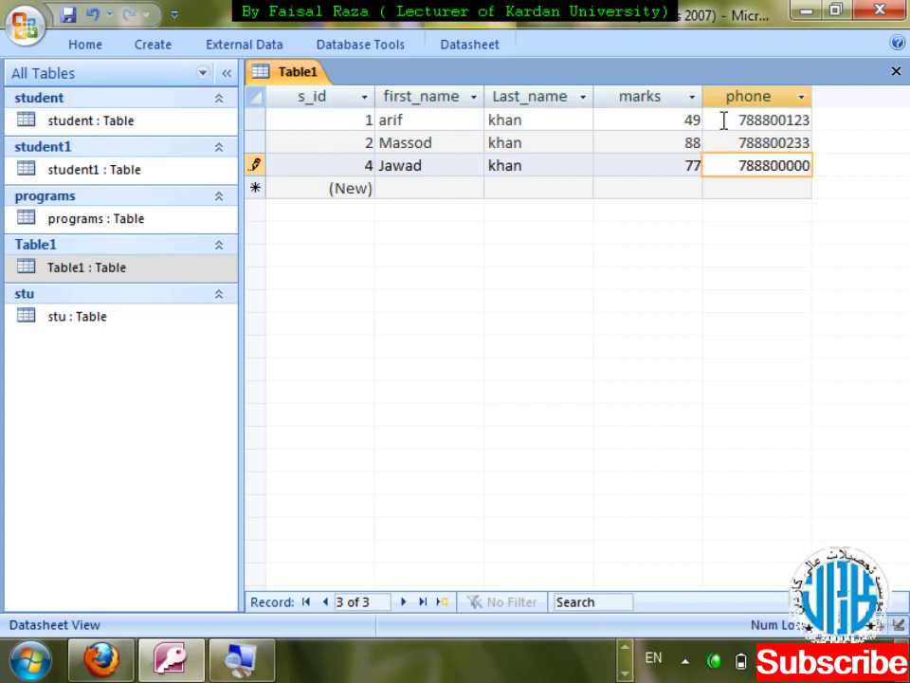
{"action": "key", "text": "ctrl+w"}
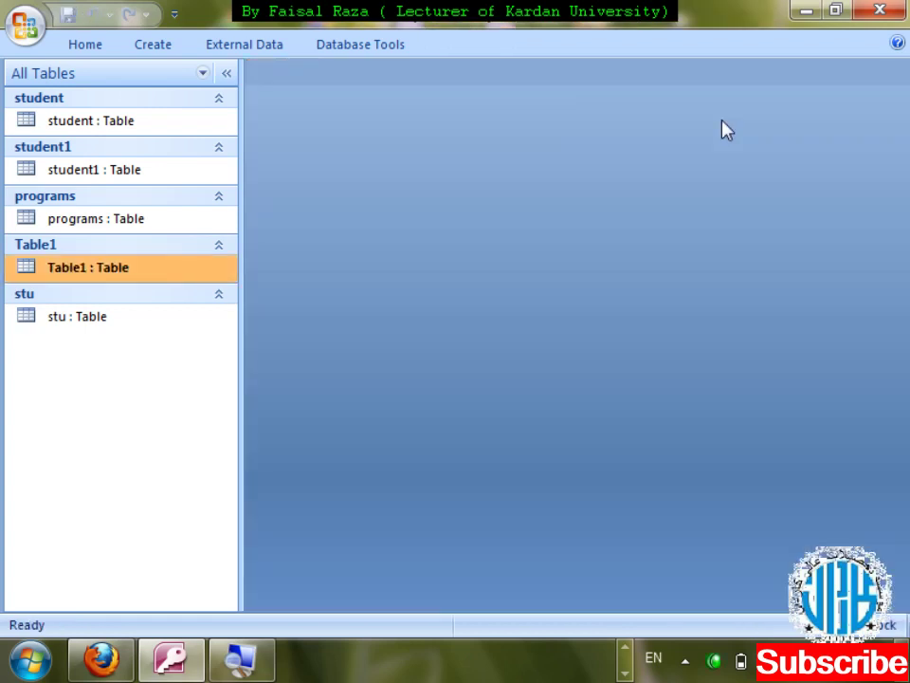
{"action": "right_click", "coordinate": [91, 269]}
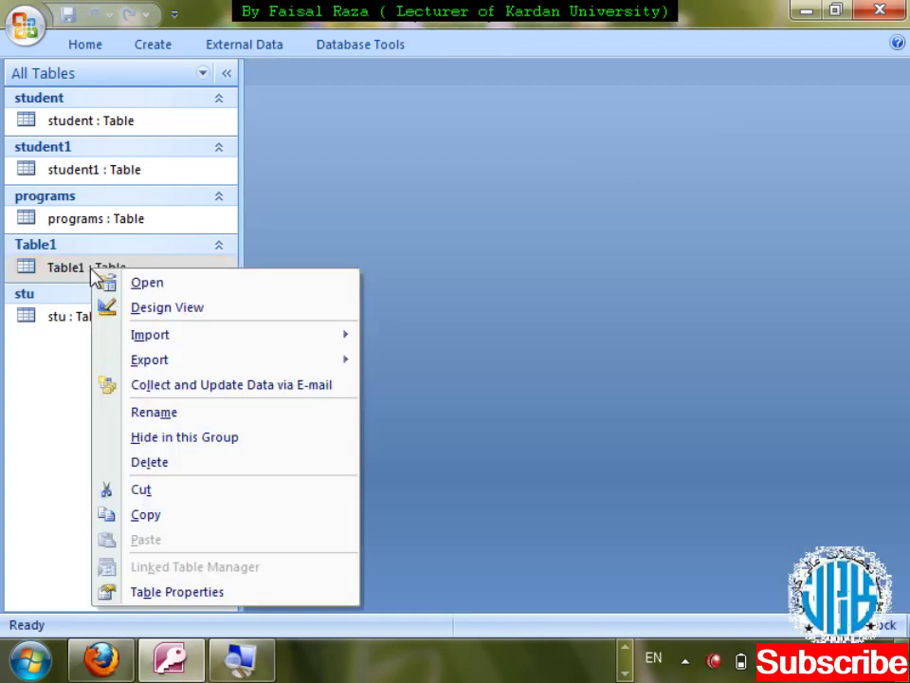
{"action": "key", "text": "Return"}
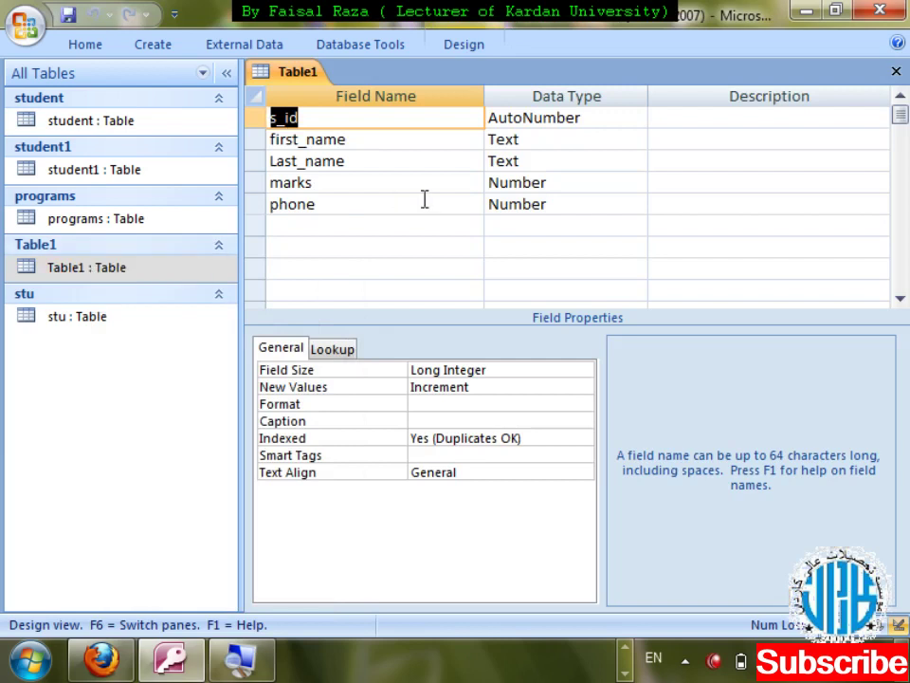
{"action": "left_click", "coordinate": [423, 204]}
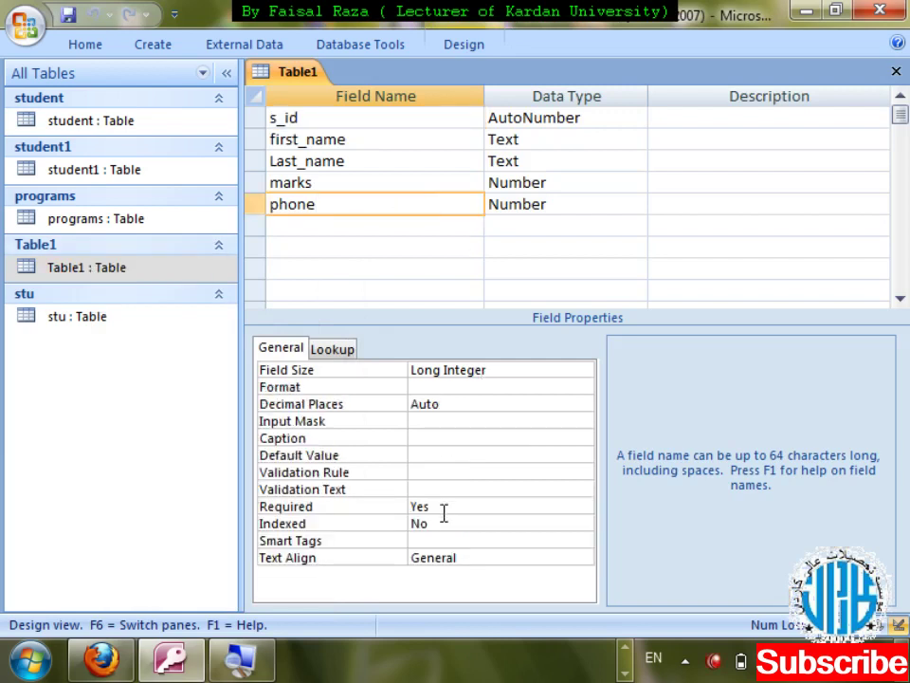
{"action": "left_click", "coordinate": [415, 142]}
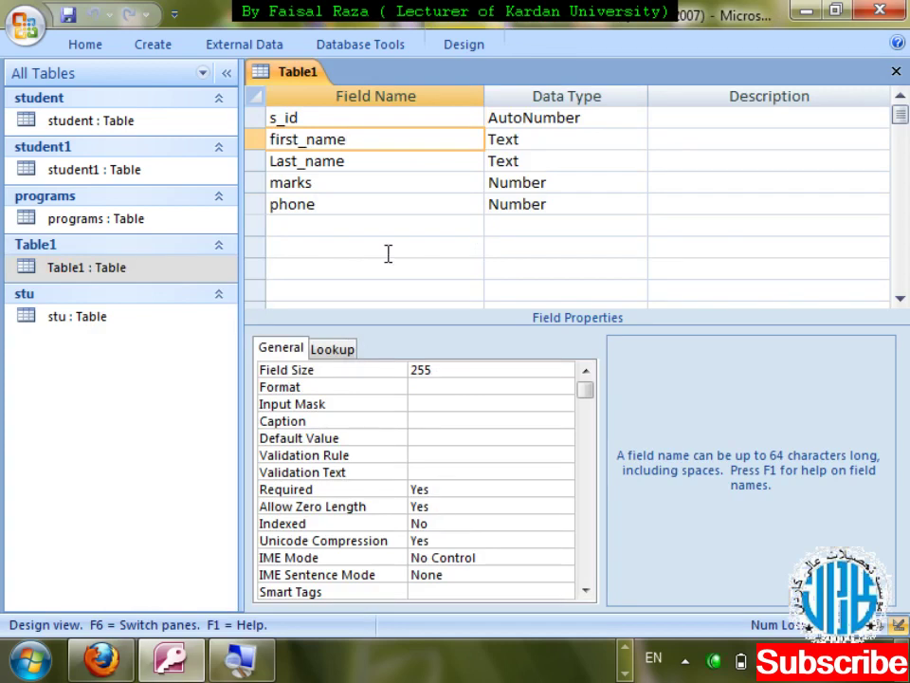
{"action": "left_click", "coordinate": [414, 160]}
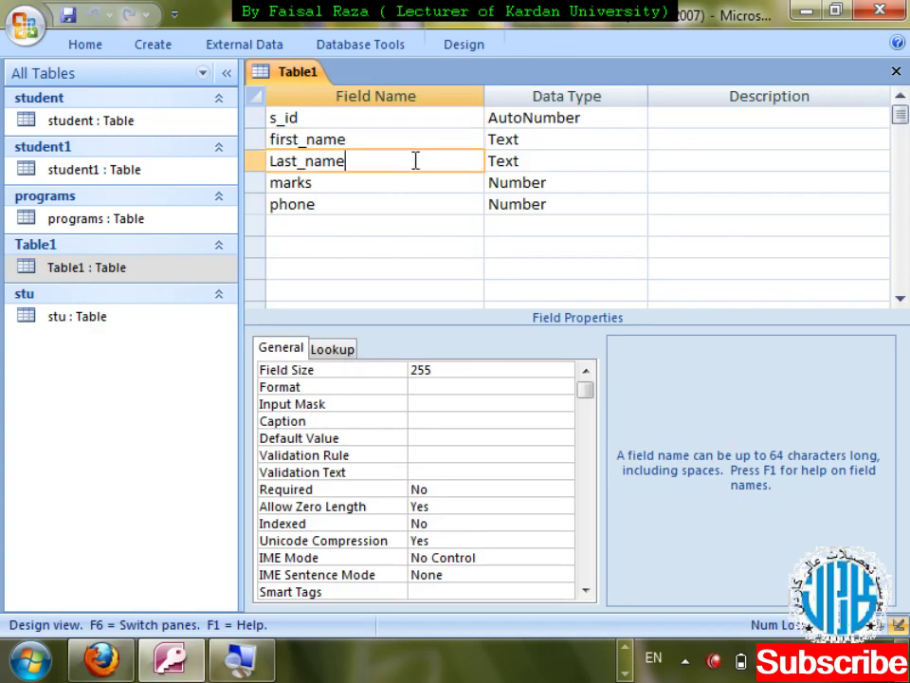
{"action": "key", "text": "ctrl+w"}
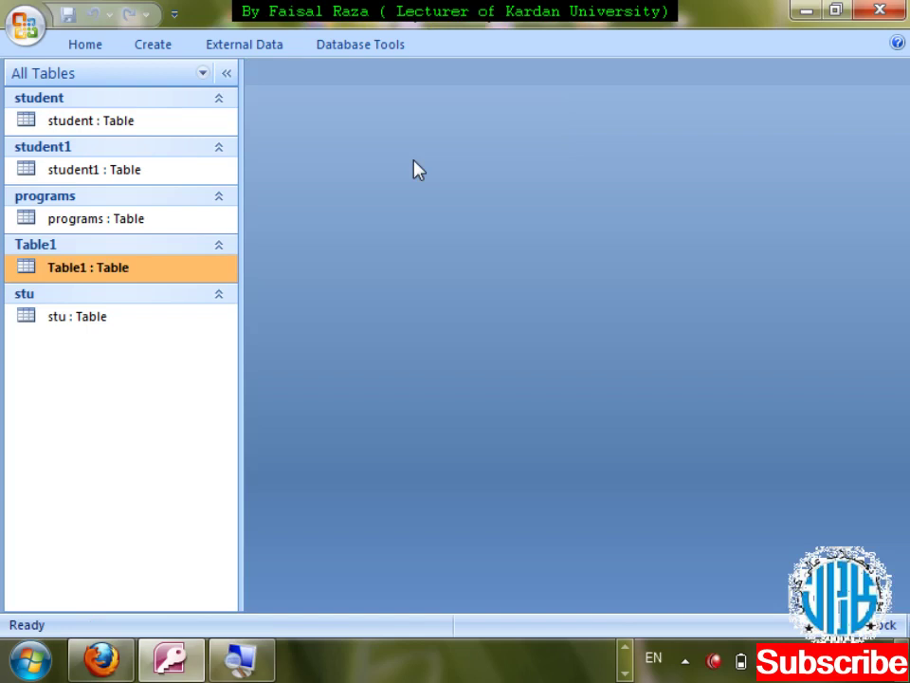
- Open Table1 and enter khan as the Last_name of a new record
{"action": "double_click", "coordinate": [159, 266]}
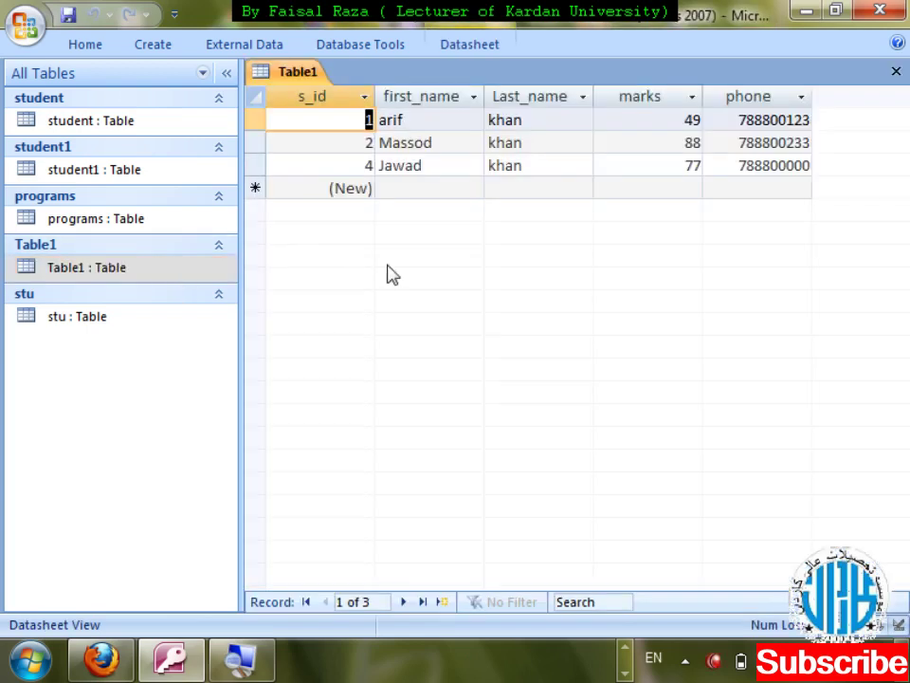
{"action": "key", "text": "Down"}
{"action": "key", "text": "Down"}
{"action": "key", "text": "Tab"}
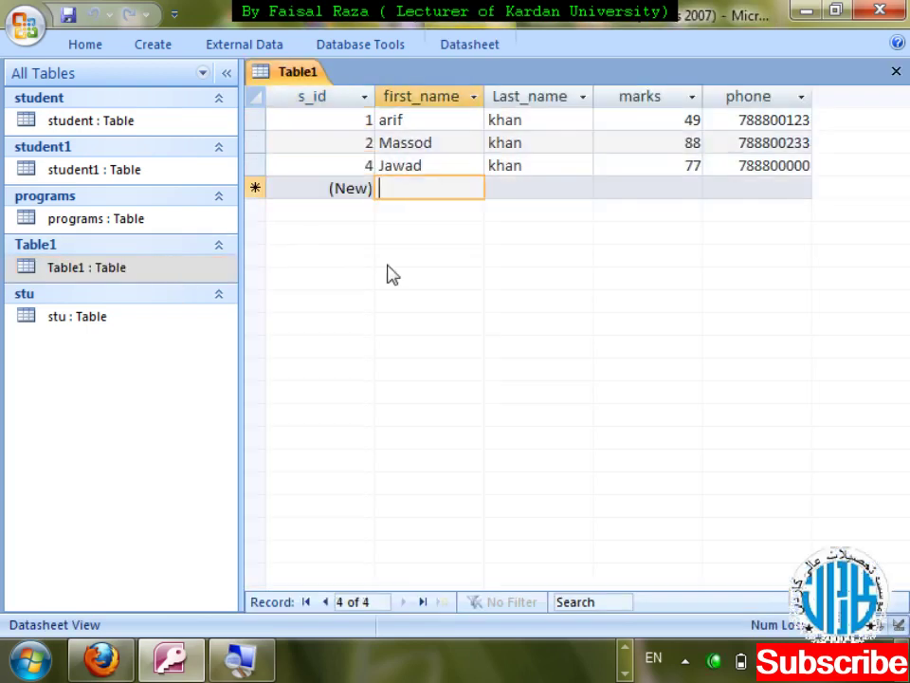
{"action": "key", "text": "Tab"}
{"action": "key", "text": "Tab"}
{"action": "key", "text": "Tab"}
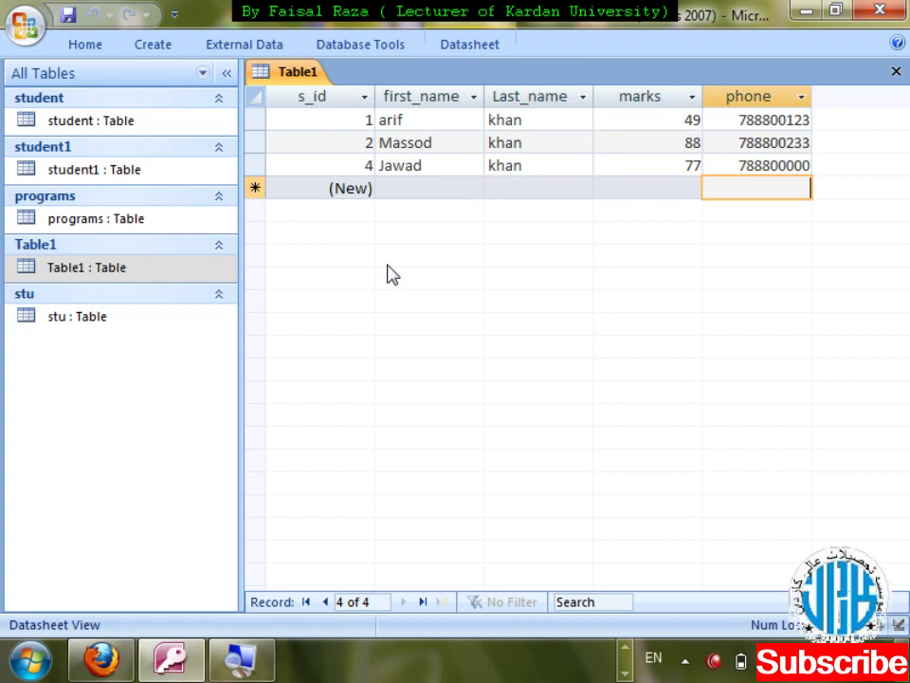
{"action": "key", "text": "shift+Tab"}
{"action": "key", "text": "shift+Tab"}
{"action": "key", "text": "shift+Tab"}
{"action": "key", "text": "Tab"}
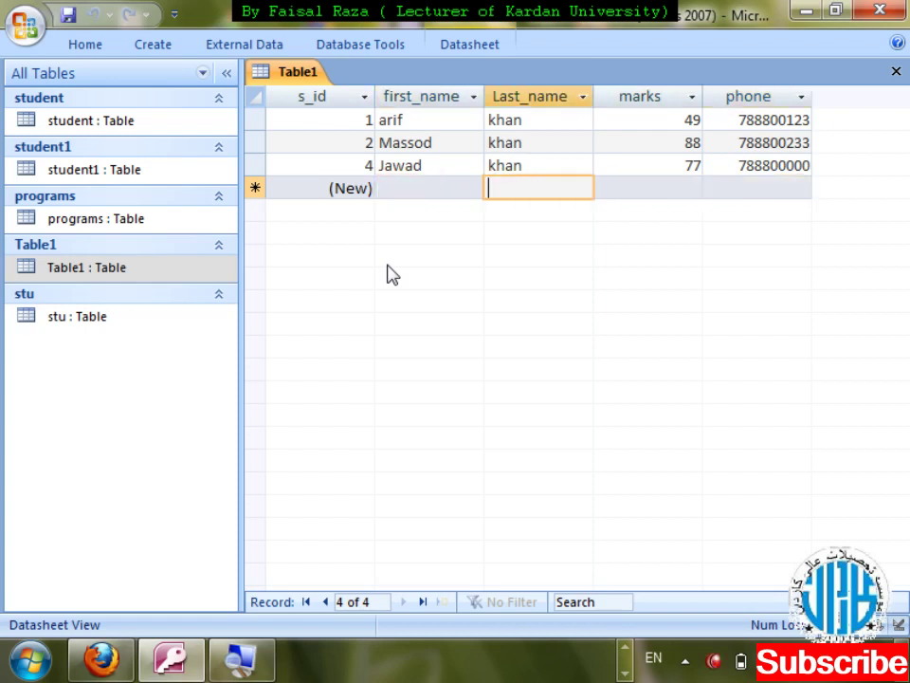
{"action": "key", "text": "Tab"}
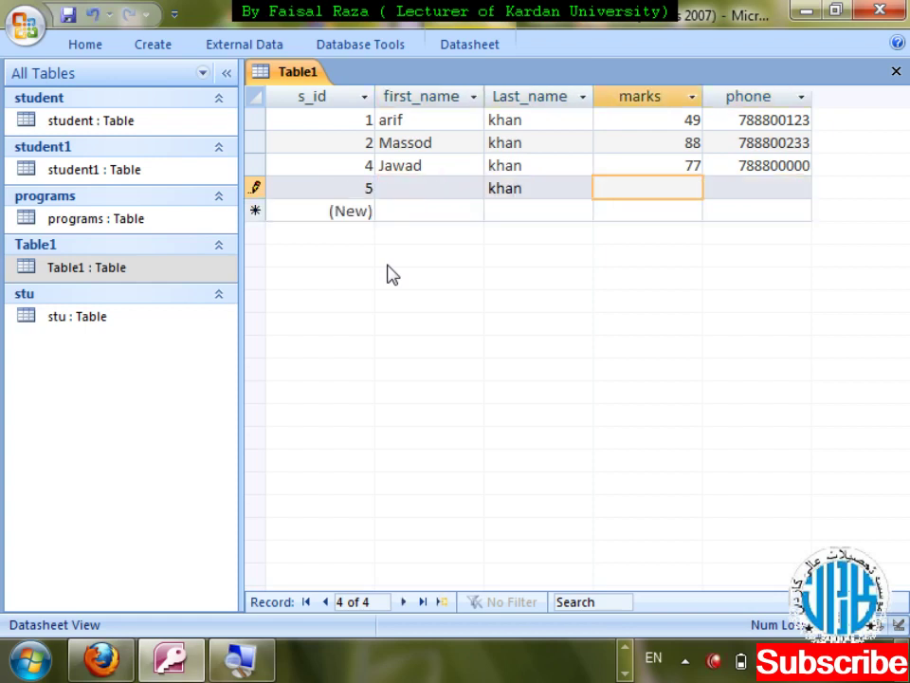
{"action": "key", "text": "Tab"}
{"action": "key", "text": "Tab"}
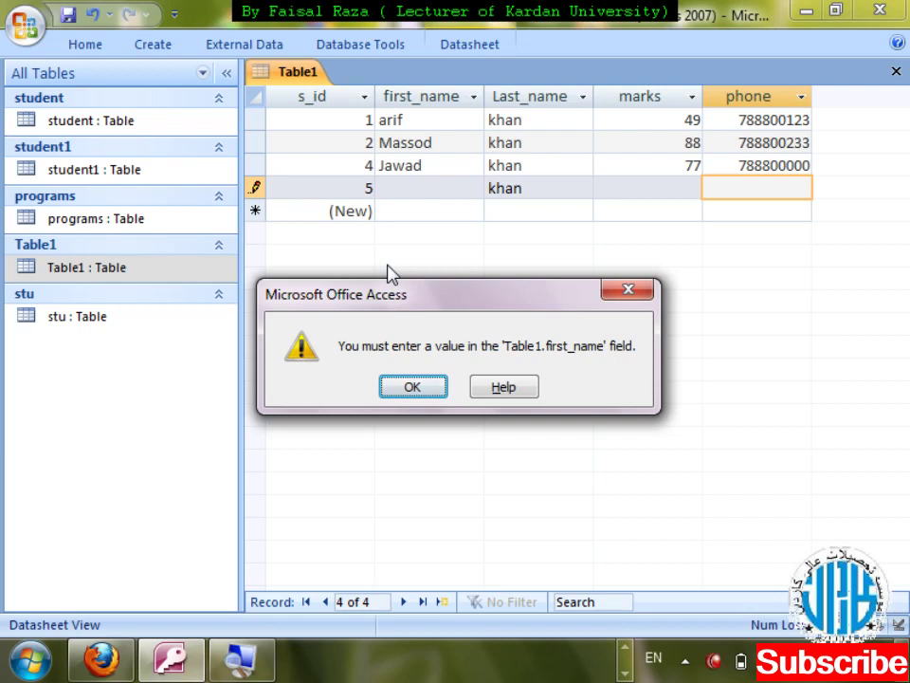
{"action": "key", "text": "Return"}
{"action": "key", "text": "shift+Tab"}
{"action": "key", "text": "shift+Tab"}
{"action": "key", "text": "shift+Tab"}
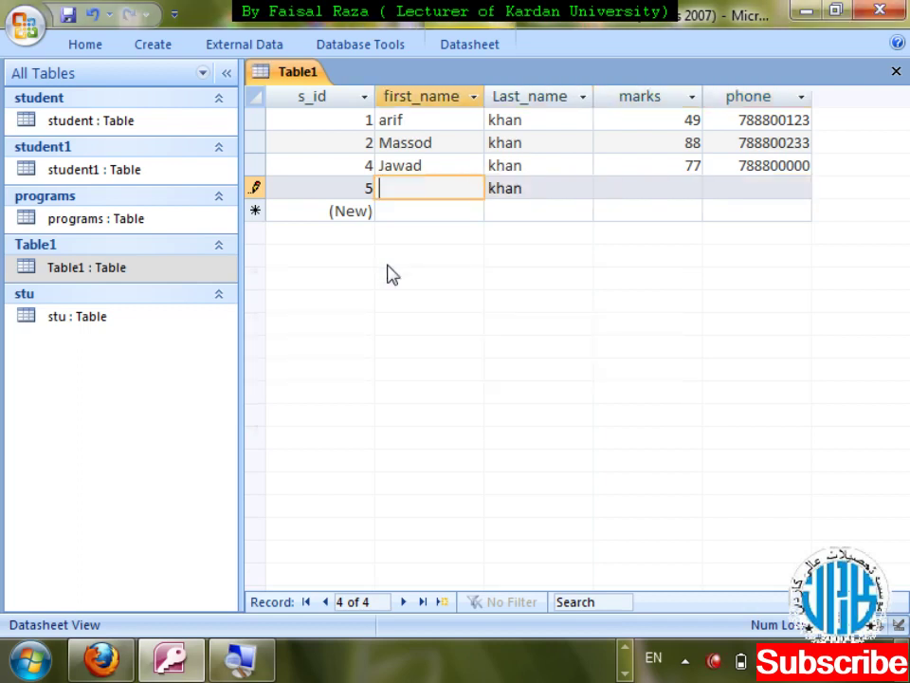
{"action": "key", "text": "Tab"}
{"action": "key", "text": "Tab"}
{"action": "key", "text": "Tab"}
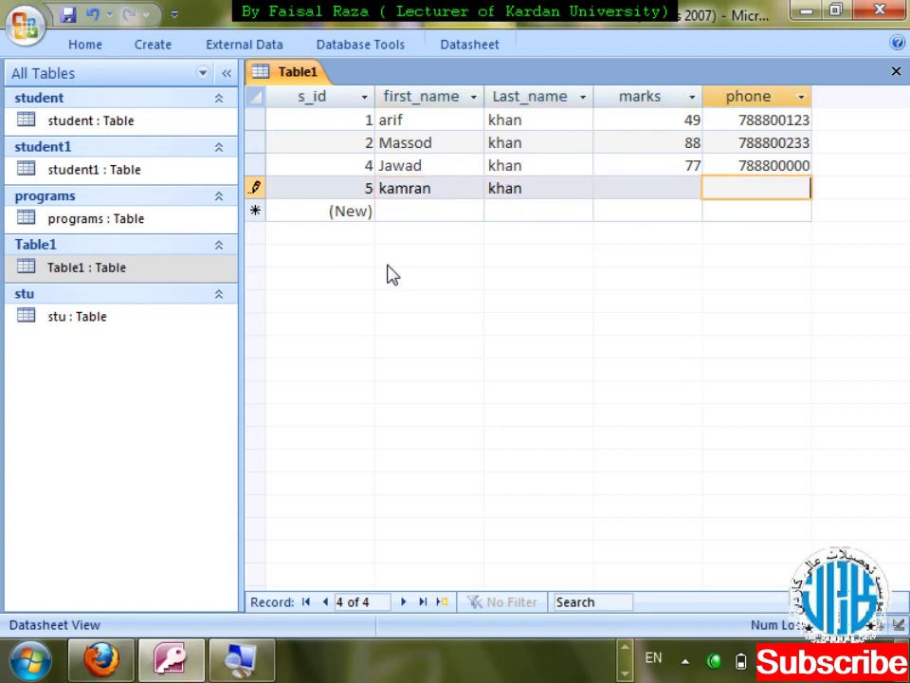
{"action": "key", "text": "Tab"}
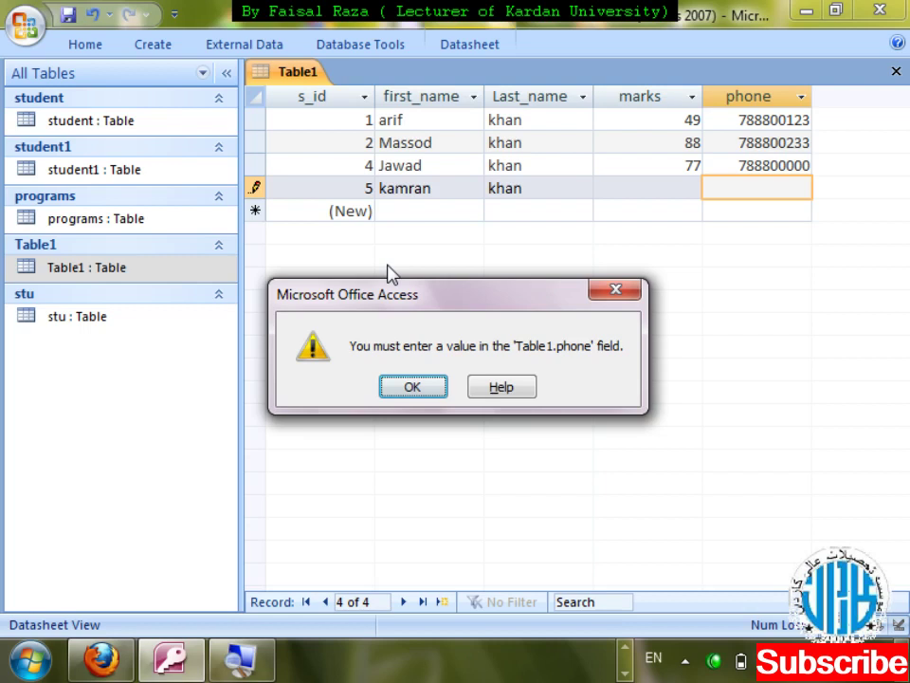
{"action": "key", "text": "Return"}
{"action": "type", "text": "777856"}
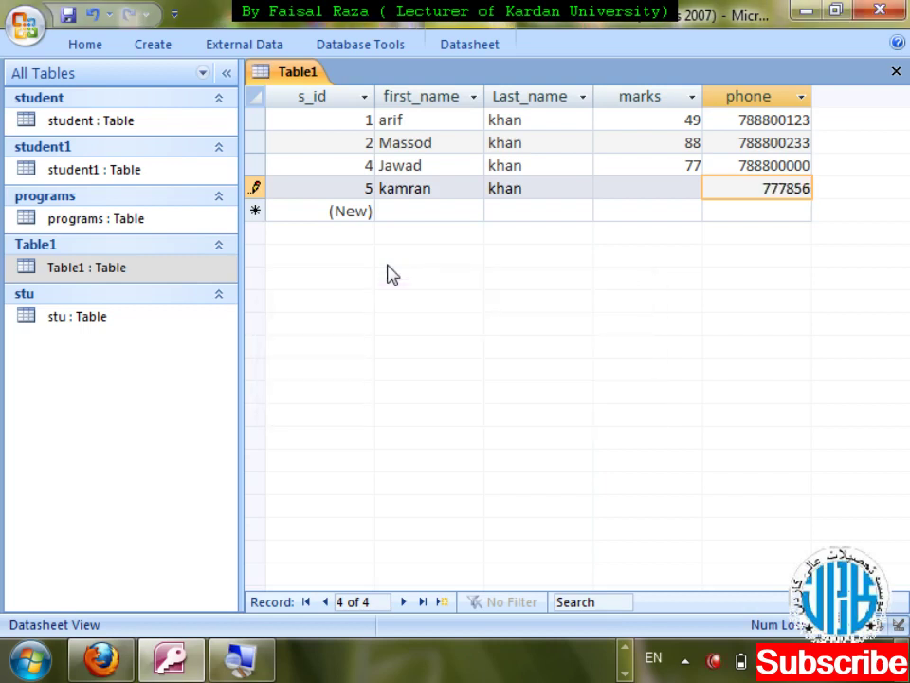
{"action": "type", "text": "363"}
{"action": "key", "text": "ctrl+w"}
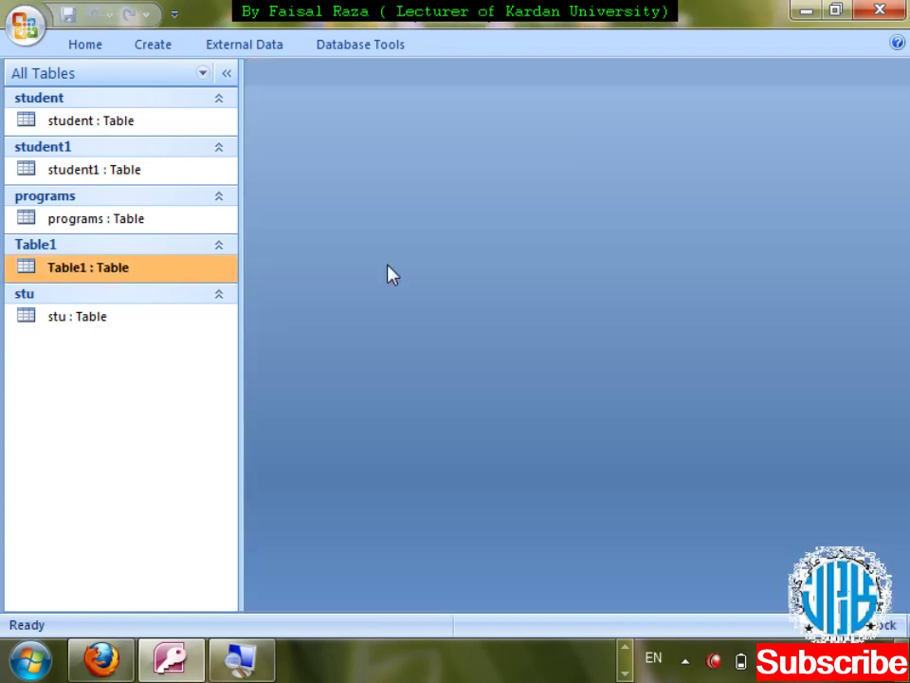
- Open Table1 in Design View and inspect the Last_name, marks and first_name data types
{"action": "key", "text": "shift+F10"}
{"action": "key", "text": "Down"}
{"action": "key", "text": "Down"}
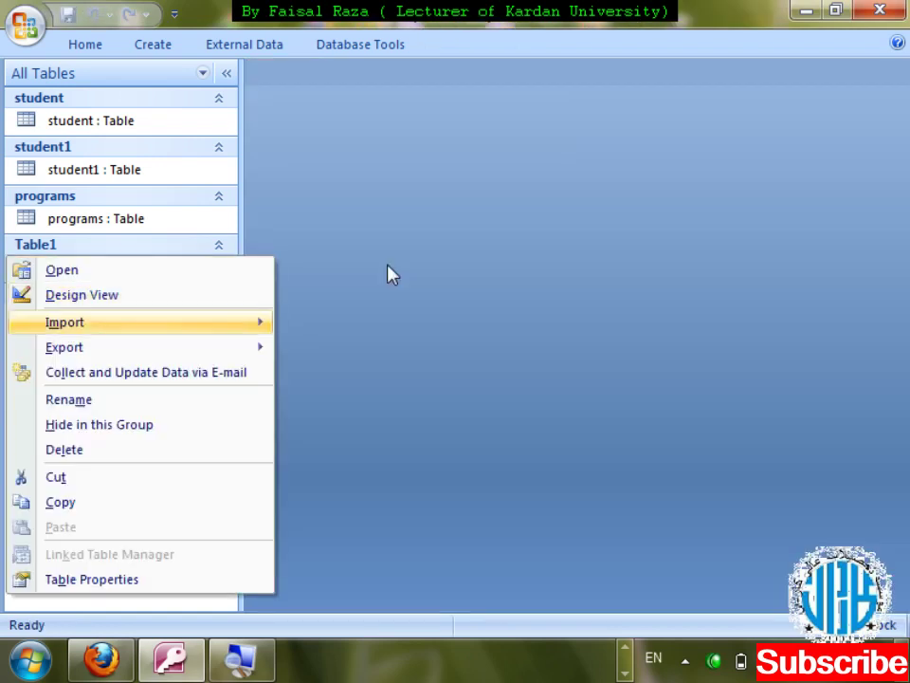
{"action": "key", "text": "Up"}
{"action": "key", "text": "Return"}
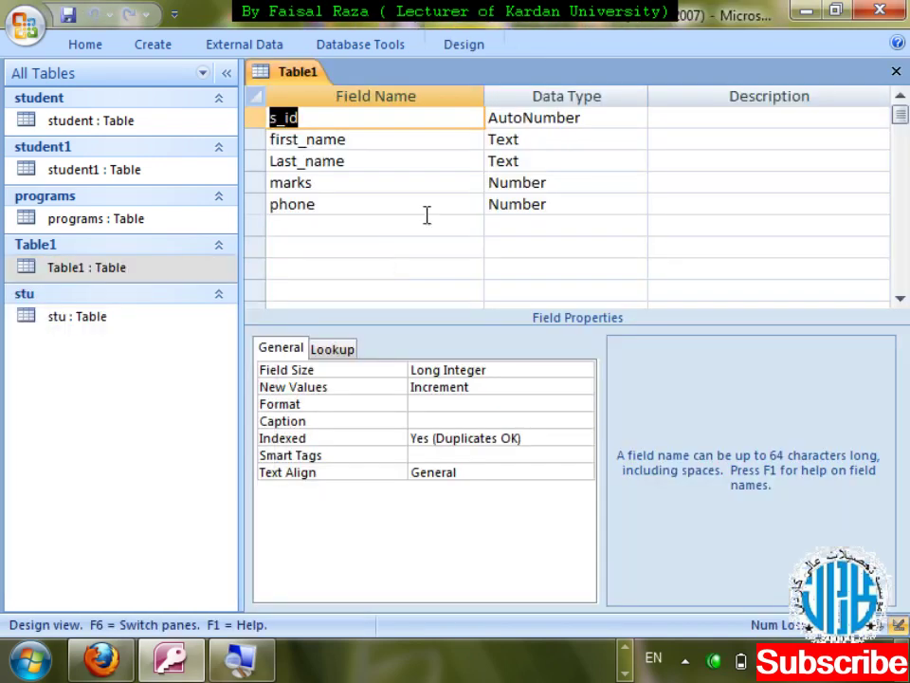
{"action": "left_click", "coordinate": [551, 166]}
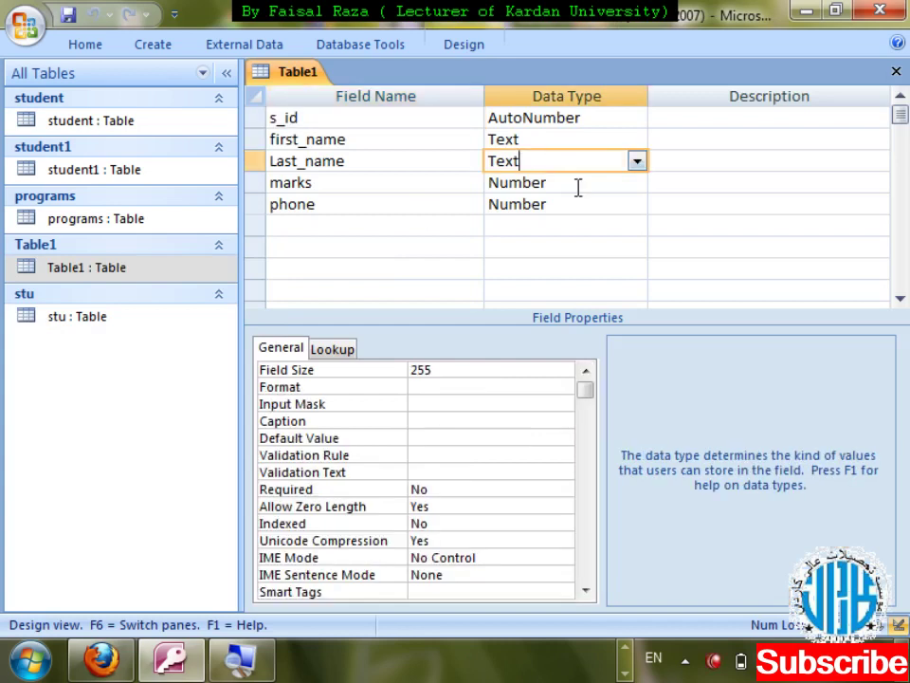
{"action": "left_click", "coordinate": [580, 189]}
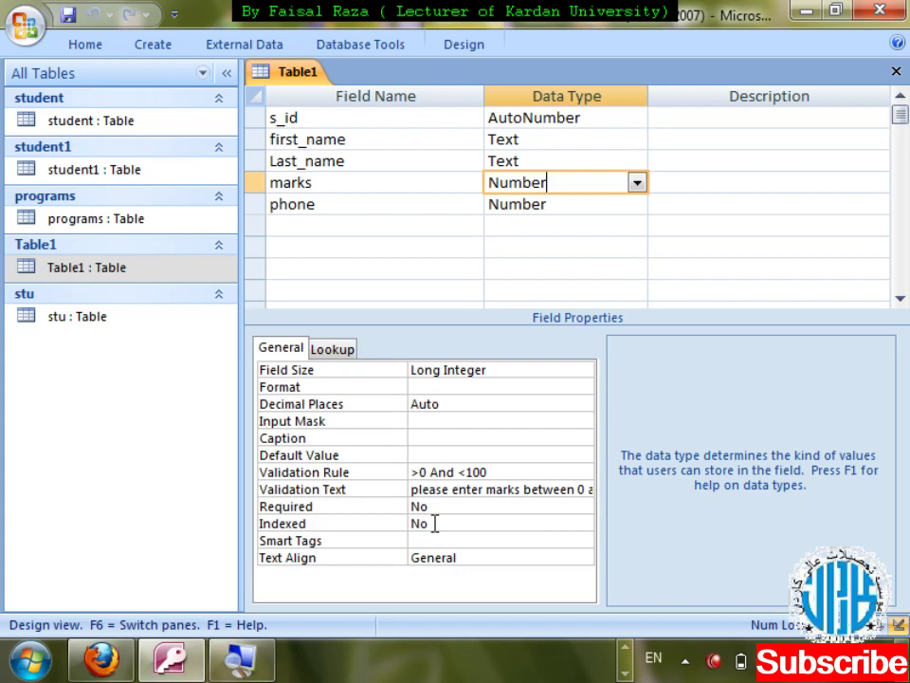
{"action": "left_click", "coordinate": [580, 142]}
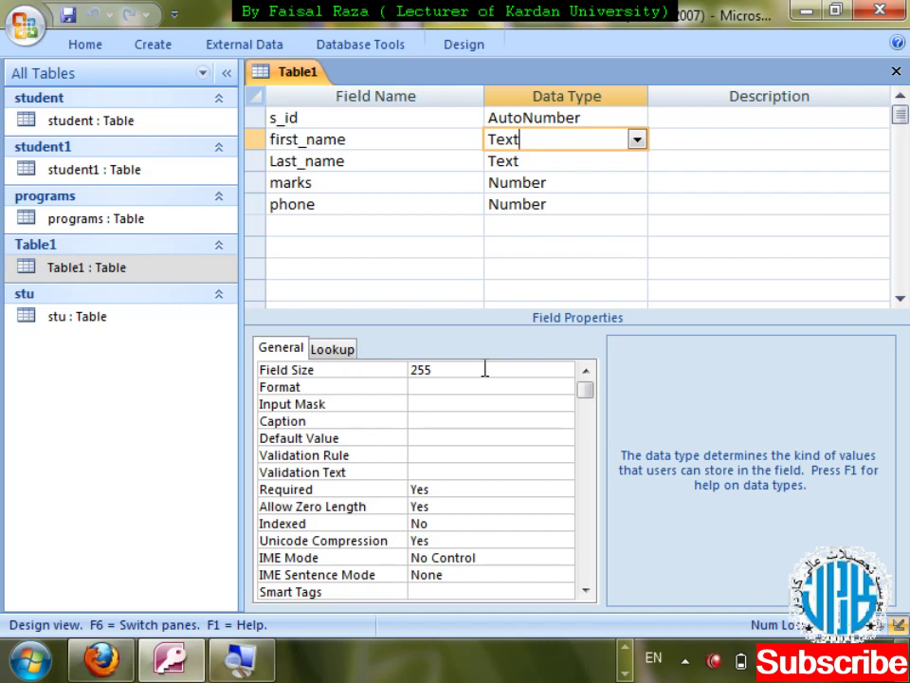
- Restore first_name's data type to Text after an invalid data type entry
{"action": "key", "text": "BackSpace"}
{"action": "key", "text": "Return"}
{"action": "left_click", "coordinate": [485, 392]}
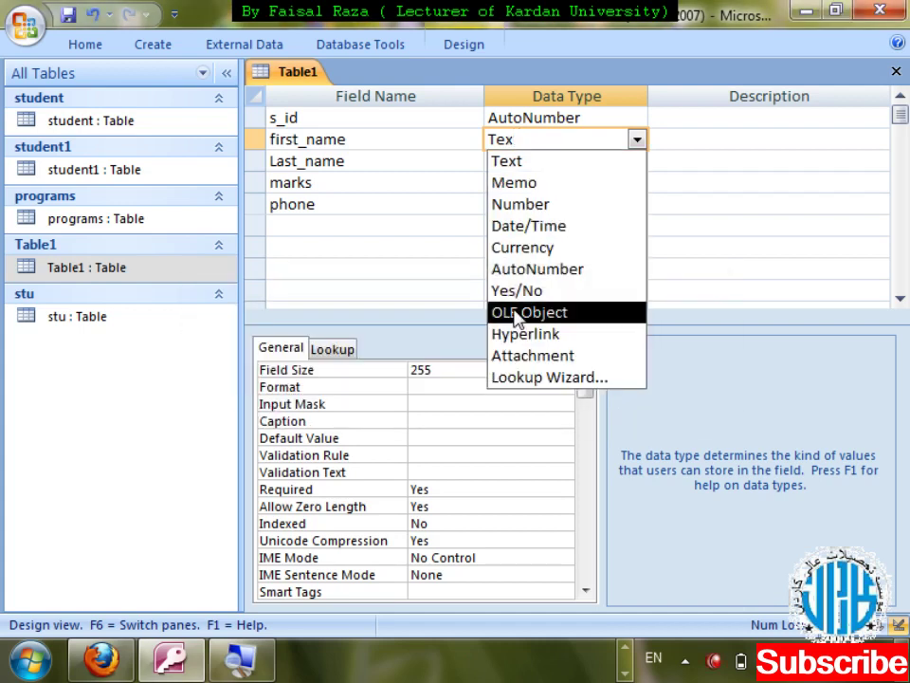
{"action": "left_click", "coordinate": [504, 160]}
- Set first_name's Field Size to 25, save the design and accept possible data loss
{"action": "left_click", "coordinate": [450, 369]}
{"action": "key", "text": "BackSpace"}
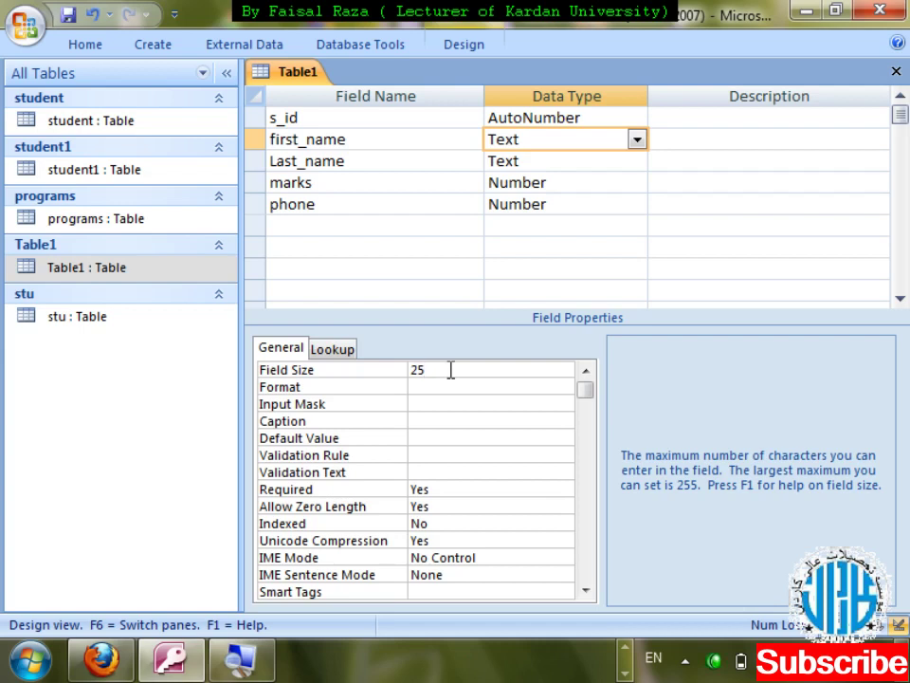
{"action": "key", "text": "Return"}
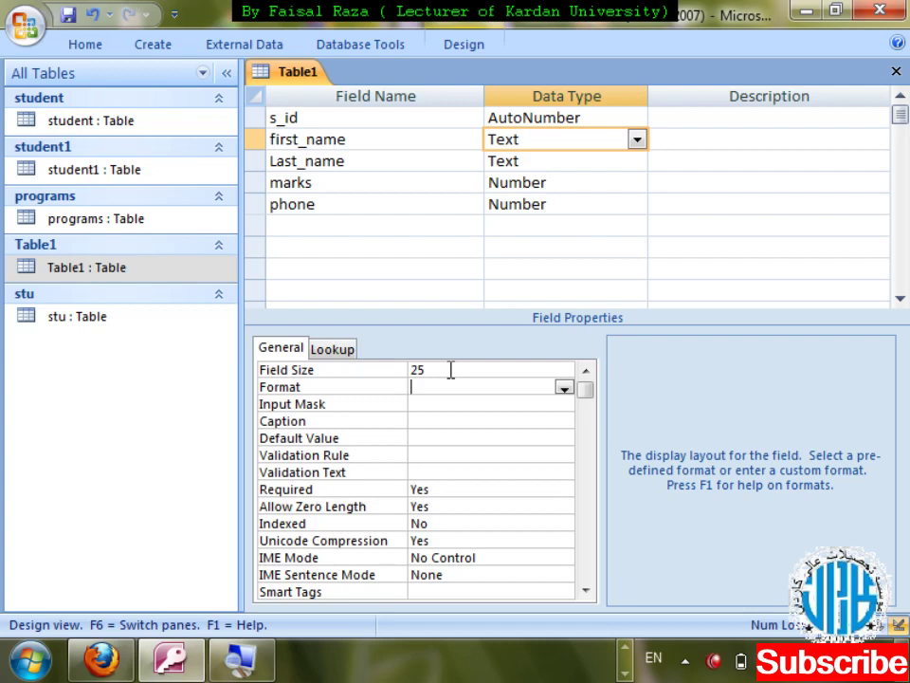
{"action": "key", "text": "ctrl+w"}
{"action": "key", "text": "Return"}
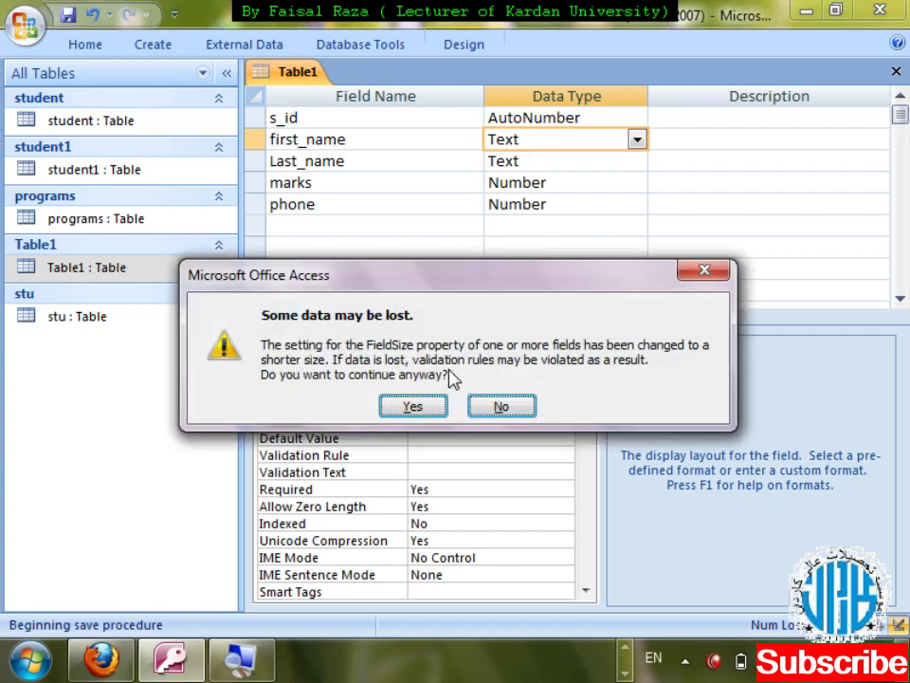
{"action": "key", "text": "Return"}
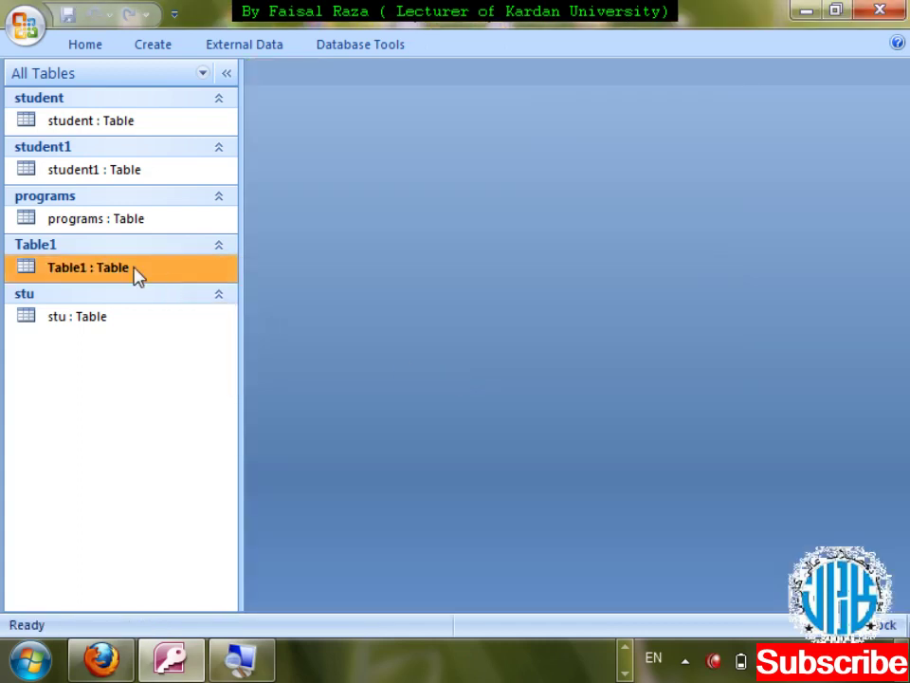
- Open Table1, type and erase test text in the new record's first_name, dismissing required-value messages
{"action": "double_click", "coordinate": [135, 268]}
{"action": "key", "text": "Down"}
{"action": "key", "text": "Down"}
{"action": "key", "text": "Down"}
{"action": "key", "text": "Tab"}
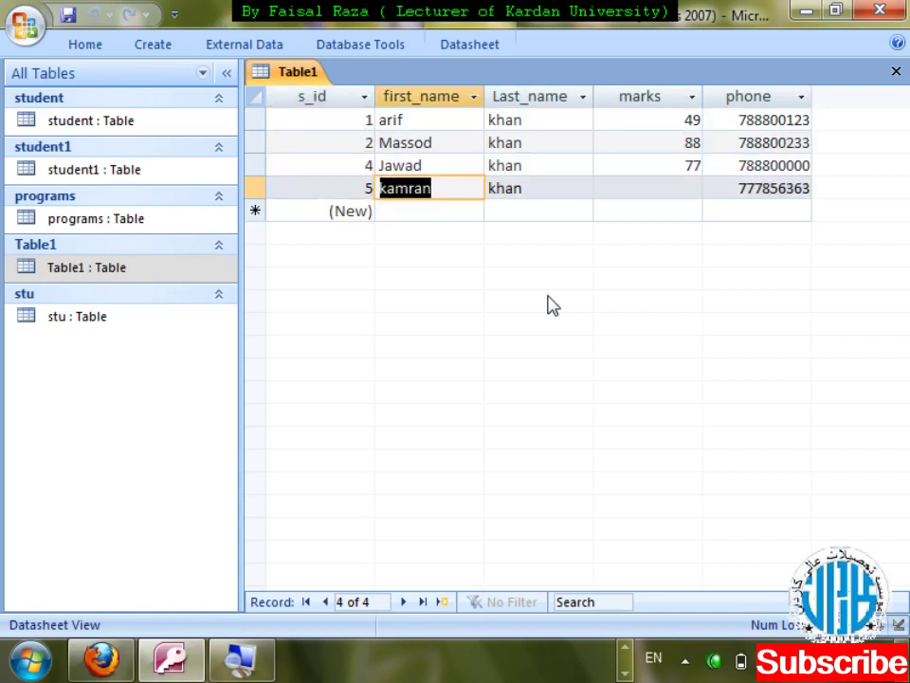
{"action": "key", "text": "Down"}
{"action": "type", "text": "slkjdfkslflksfjlsdfj lskdjf l"}
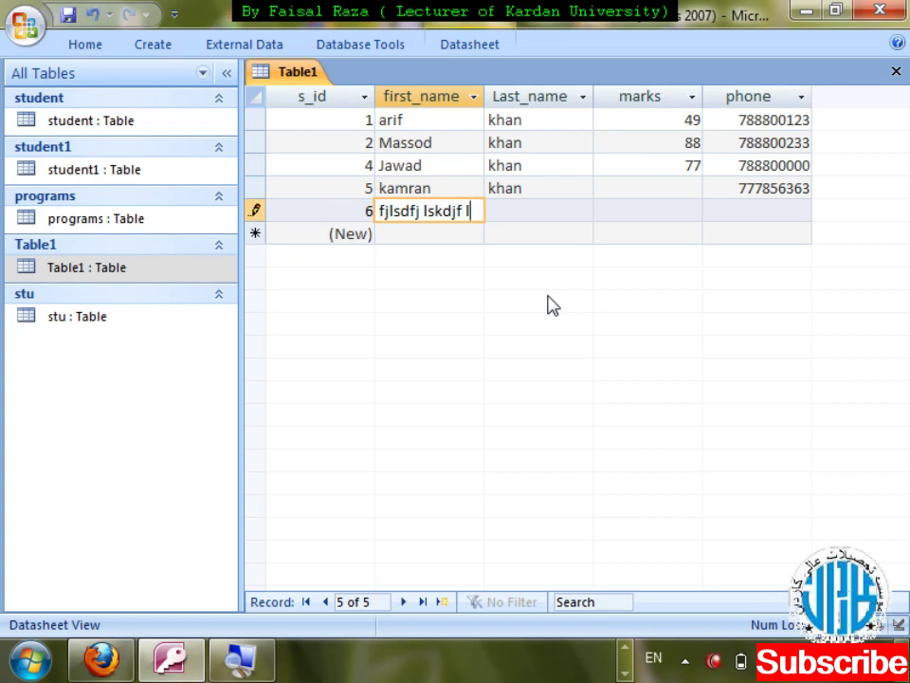
{"action": "key", "text": "BackSpace"}
{"action": "key", "text": "BackSpace"}
{"action": "key", "text": "BackSpace"}
{"action": "key", "text": "BackSpace"}
{"action": "key", "text": "BackSpace"}
{"action": "key", "text": "BackSpace"}
{"action": "key", "text": "BackSpace"}
{"action": "key", "text": "BackSpace"}
{"action": "key", "text": "BackSpace"}
{"action": "key", "text": "BackSpace"}
{"action": "key", "text": "BackSpace"}
{"action": "key", "text": "BackSpace"}
{"action": "key", "text": "BackSpace"}
{"action": "key", "text": "BackSpace"}
{"action": "key", "text": "BackSpace"}
{"action": "key", "text": "BackSpace"}
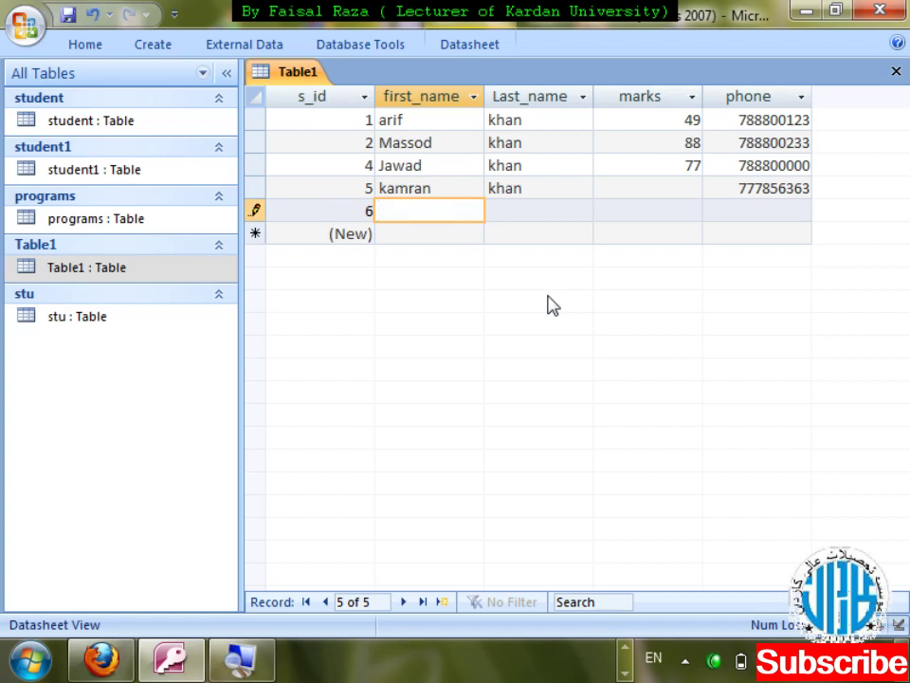
{"action": "key", "text": "Tab"}
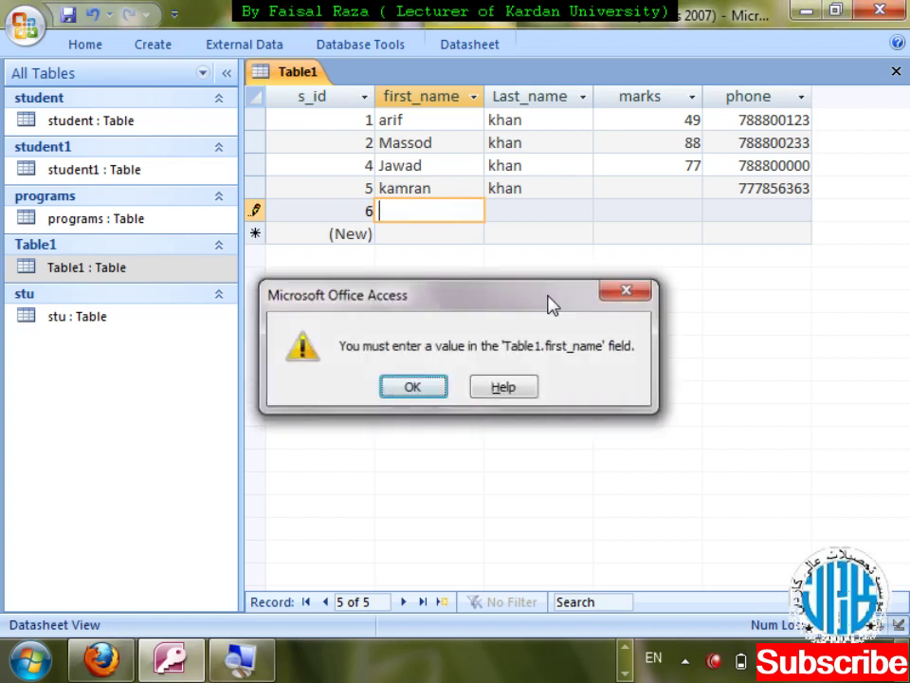
{"action": "key", "text": "Return"}
{"action": "key", "text": "Tab"}
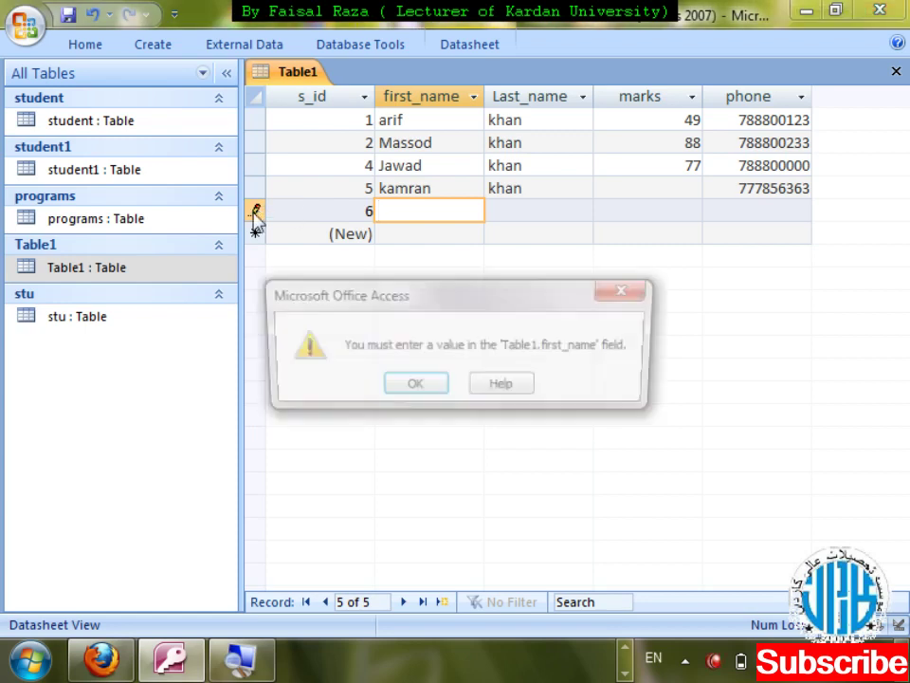
{"action": "key", "text": "Return"}
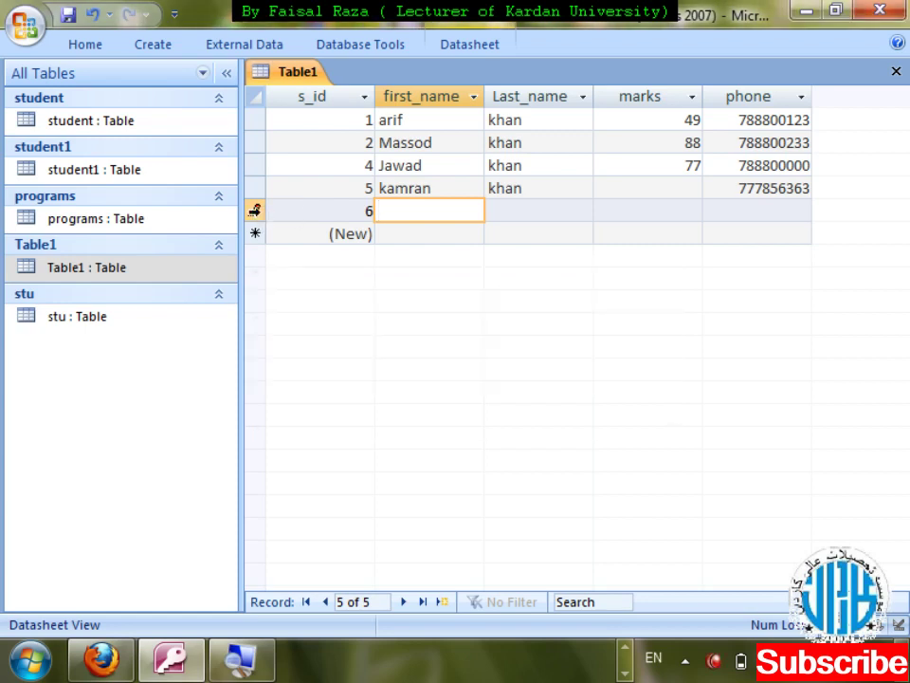
{"action": "type", "text": "jamal"}
{"action": "key", "text": "Tab"}
{"action": "key", "text": "Tab"}
{"action": "key", "text": "Tab"}
{"action": "type", "text": "875764957"}
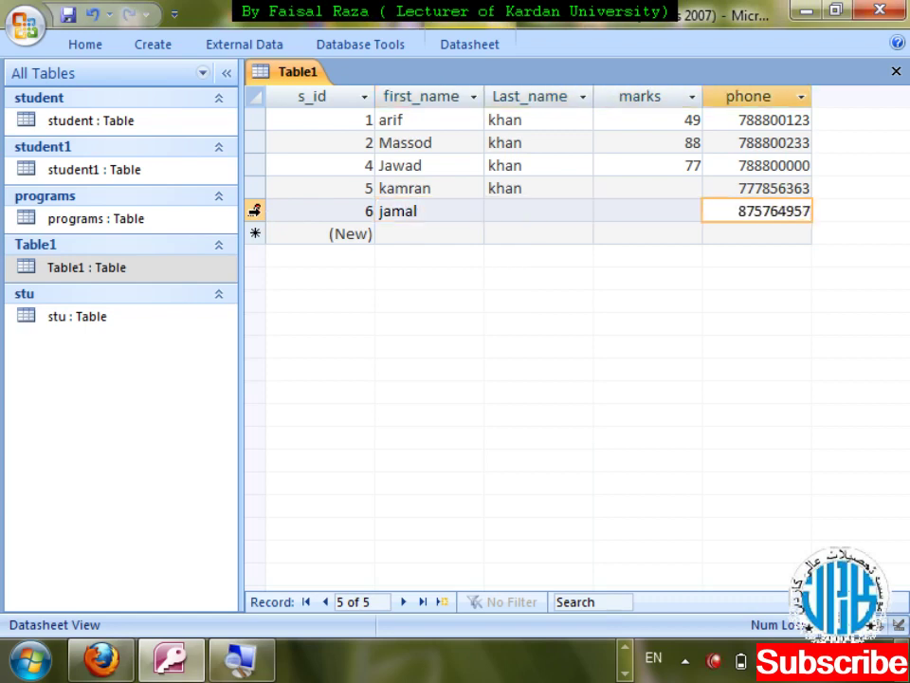
{"action": "key", "text": "BackSpace"}
{"action": "key", "text": "ctrl+w"}
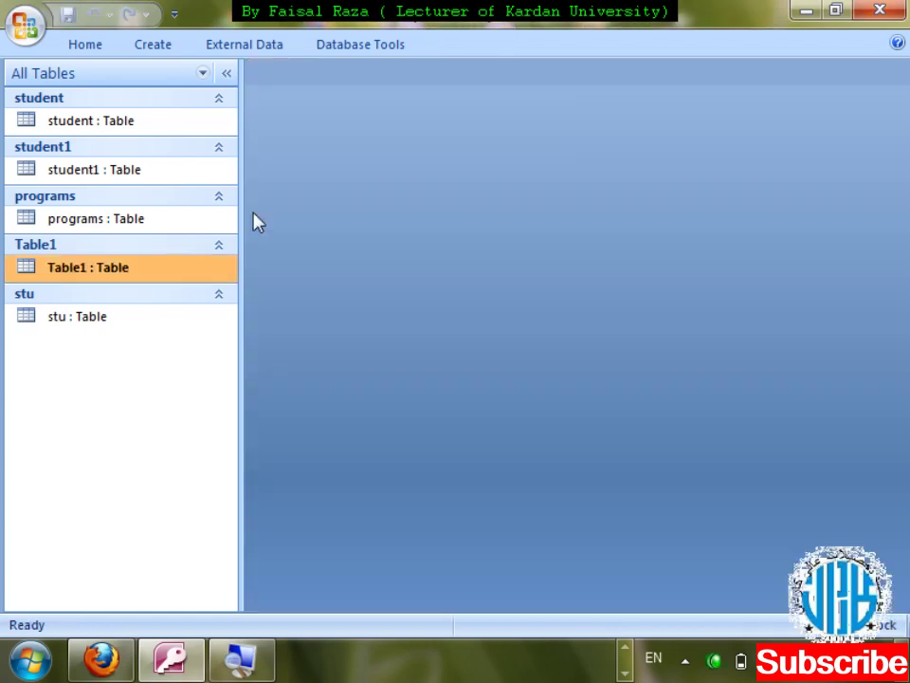
- Open Table1 in Design view and check first_name's Format property choices
{"action": "right_click", "coordinate": [153, 274]}
{"action": "key", "text": "d"}
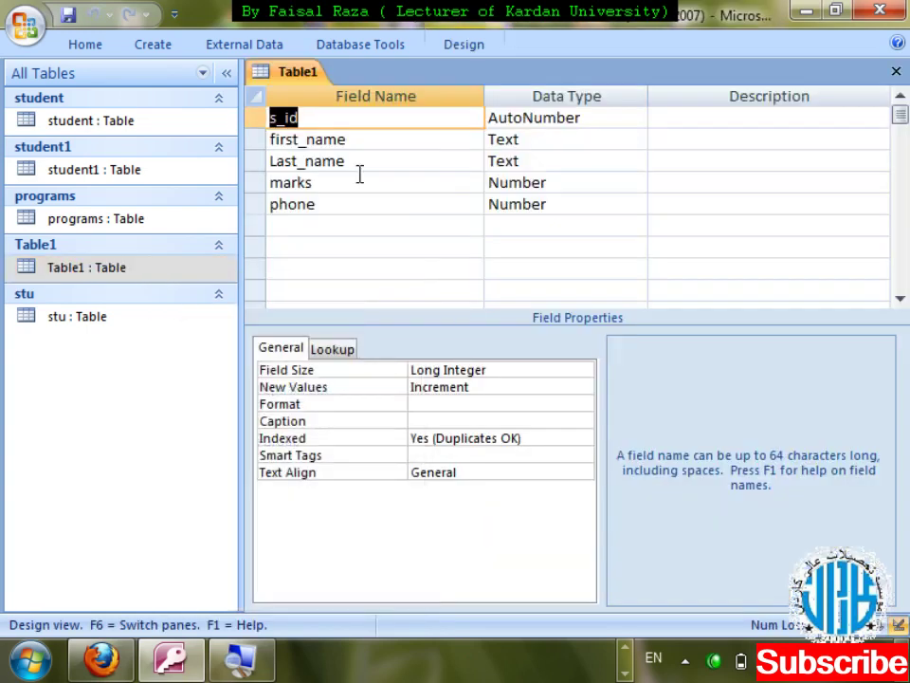
{"action": "left_click", "coordinate": [460, 138]}
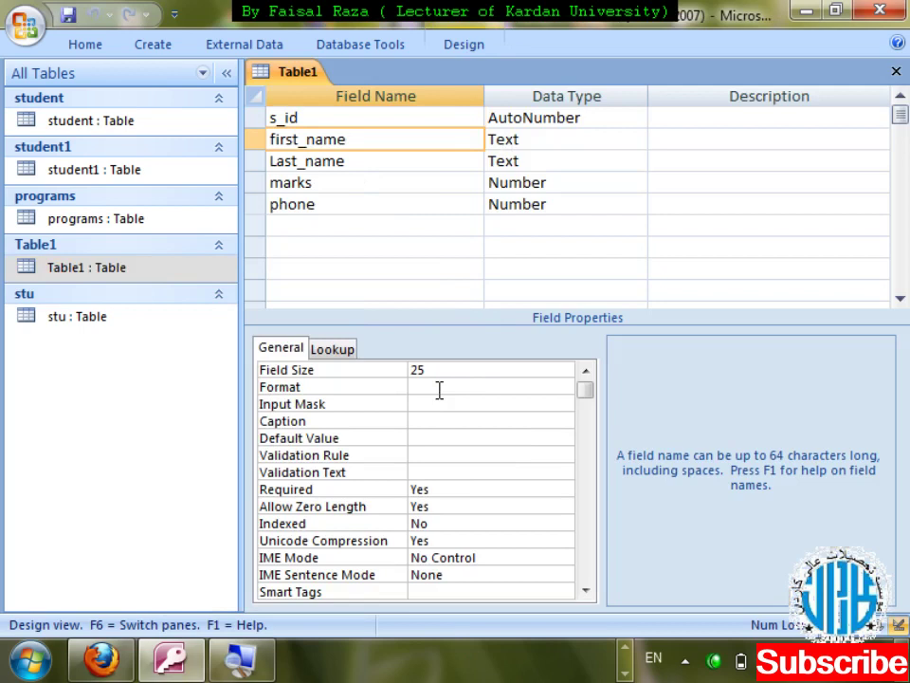
{"action": "left_click", "coordinate": [439, 389]}
{"action": "left_click", "coordinate": [560, 392]}
{"action": "left_click", "coordinate": [560, 391]}
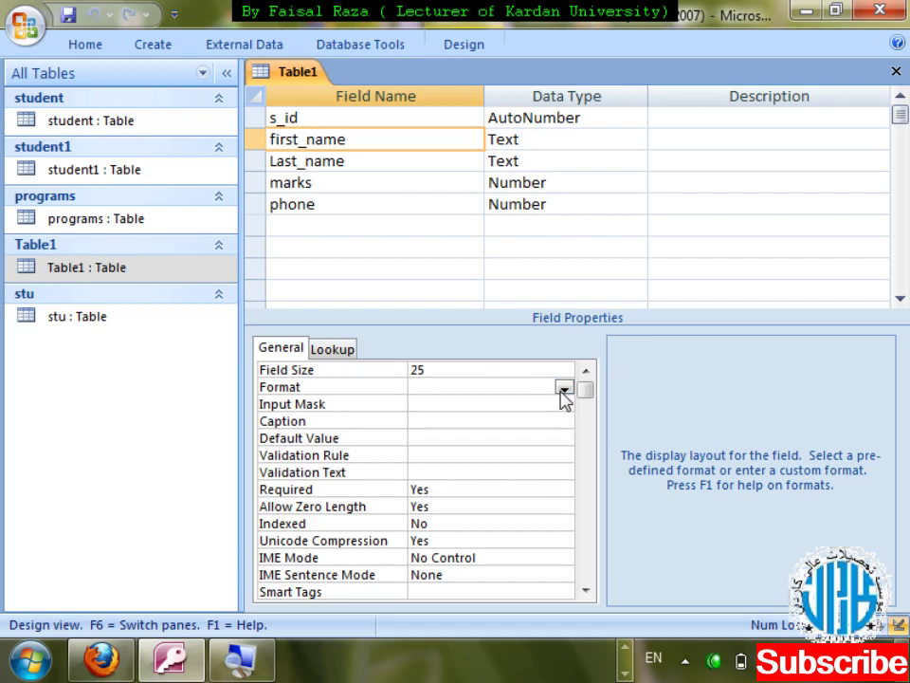
- Apply then delete the Phone Number input mask on first_name, and save the design
{"action": "left_click", "coordinate": [549, 404]}
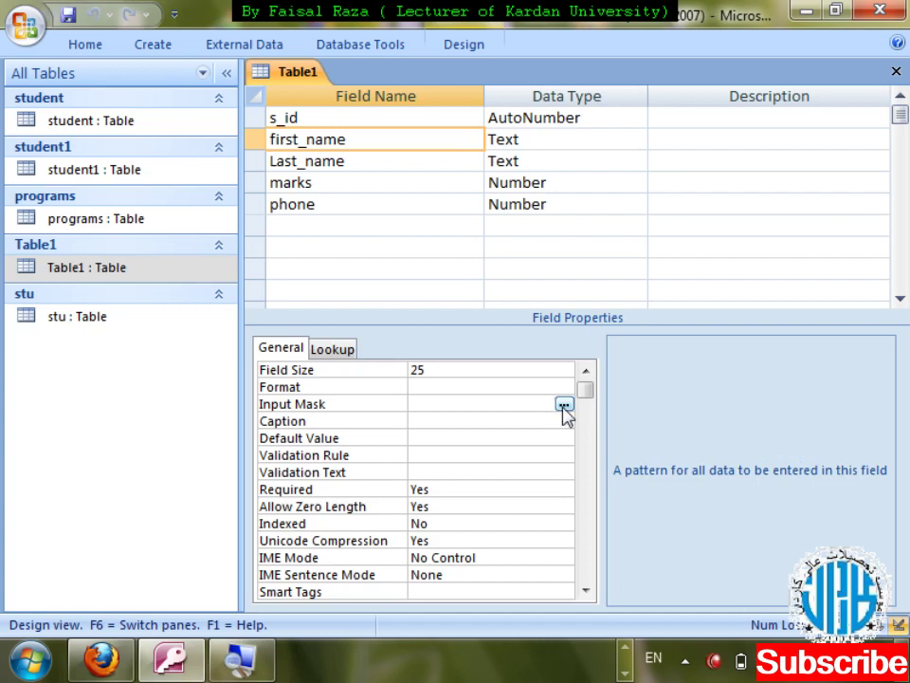
{"action": "left_click", "coordinate": [564, 405]}
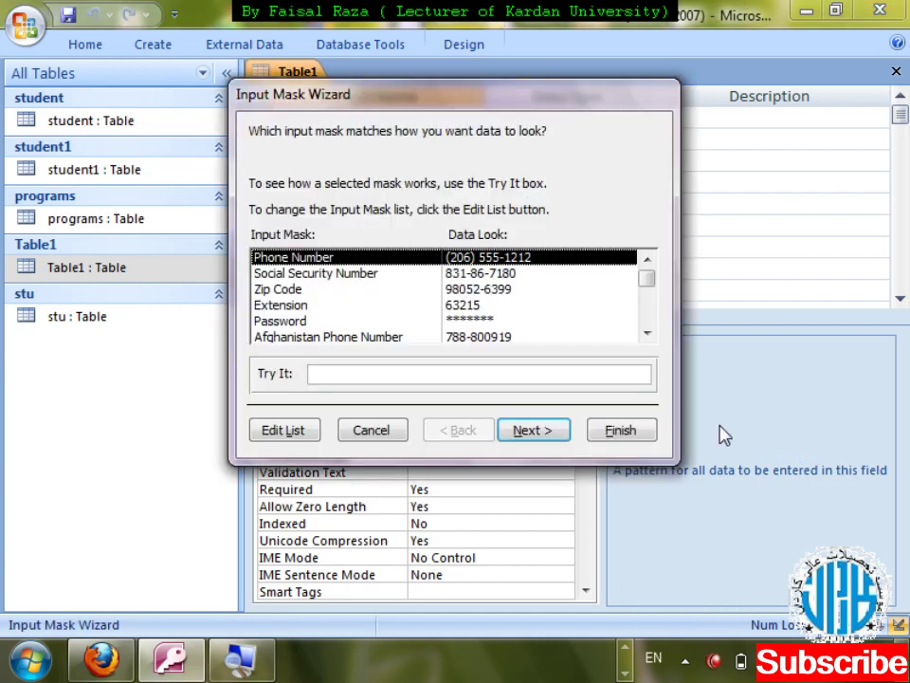
{"action": "left_click", "coordinate": [620, 430]}
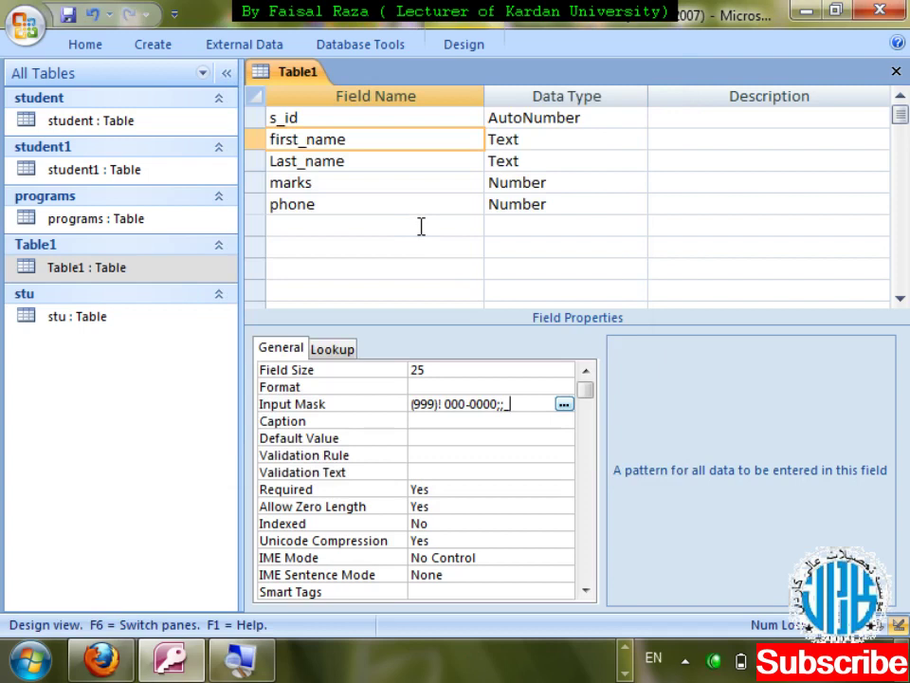
{"action": "key", "text": "BackSpace"}
{"action": "key", "text": "BackSpace"}
{"action": "key", "text": "BackSpace"}
{"action": "key", "text": "BackSpace"}
{"action": "key", "text": "BackSpace"}
{"action": "key", "text": "BackSpace"}
{"action": "key", "text": "BackSpace"}
{"action": "key", "text": "BackSpace"}
{"action": "key", "text": "BackSpace"}
{"action": "key", "text": "BackSpace"}
{"action": "key", "text": "BackSpace"}
{"action": "key", "text": "BackSpace"}
{"action": "key", "text": "BackSpace"}
{"action": "key", "text": "BackSpace"}
{"action": "key", "text": "BackSpace"}
{"action": "key", "text": "BackSpace"}
{"action": "key", "text": "BackSpace"}
{"action": "key", "text": "BackSpace"}
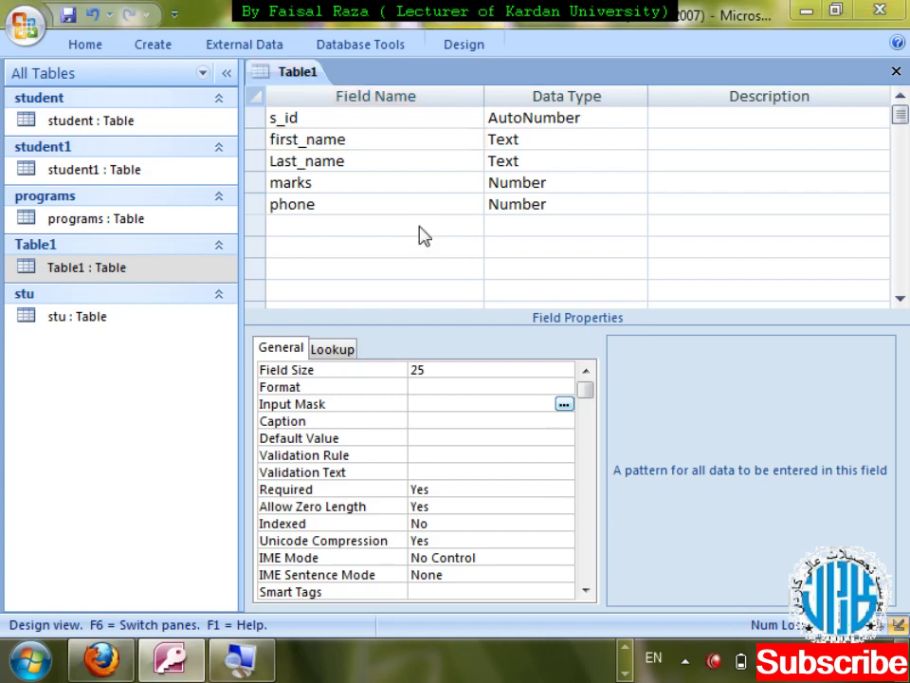
{"action": "key", "text": "ctrl+w"}
{"action": "key", "text": "Right"}
{"action": "key", "text": "Left"}
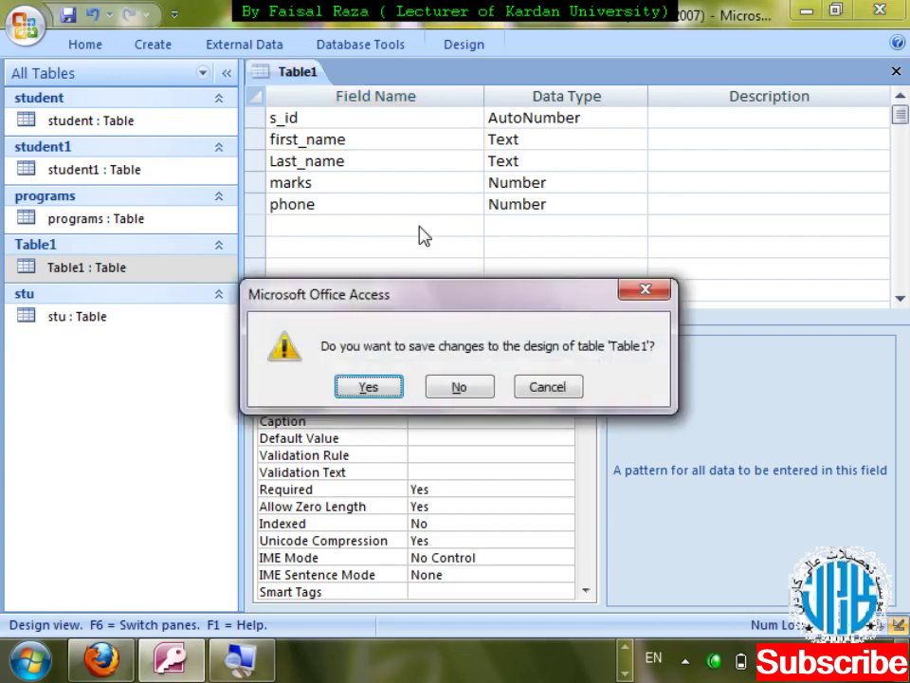
{"action": "key", "text": "Return"}
{"action": "key", "text": "Return"}
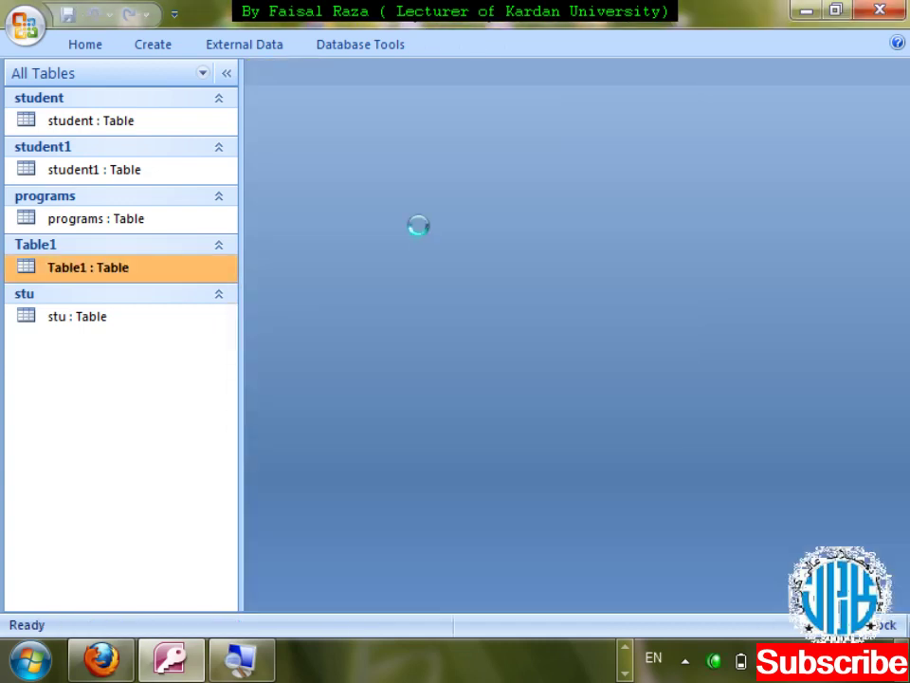
- Reopen Table1 in Design view and select the phone field
{"action": "key", "text": "ctrl+w"}
{"action": "key", "text": "shift+F10"}
{"action": "key", "text": "d"}
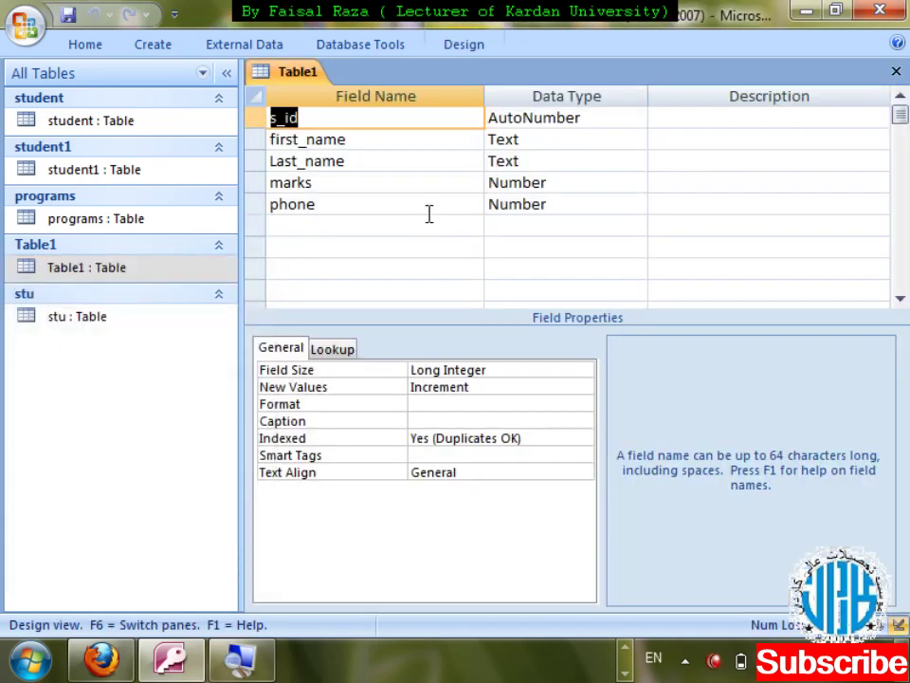
{"action": "left_click", "coordinate": [433, 209]}
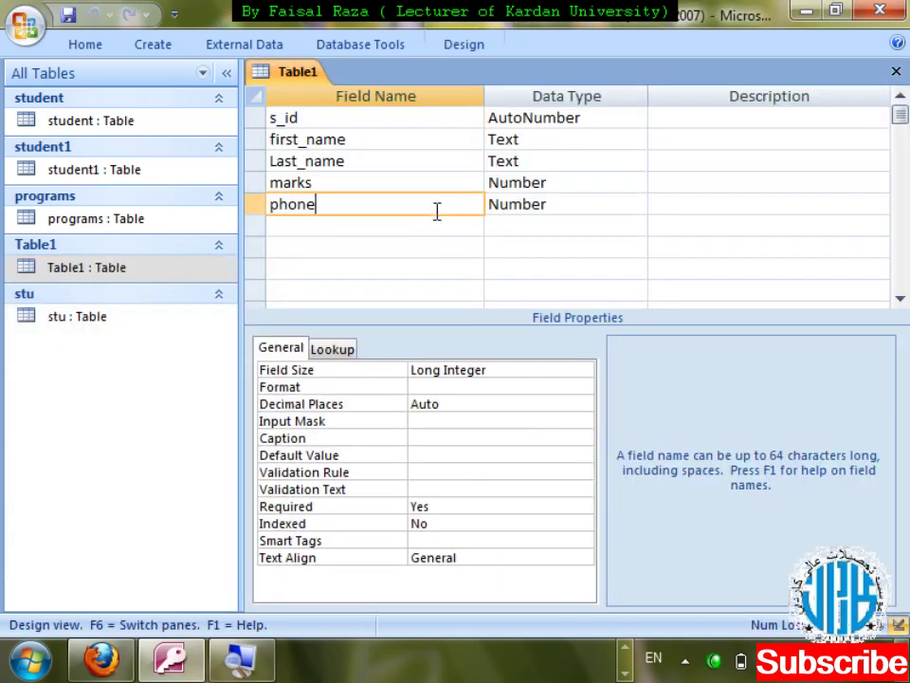
- Make phone a Text field and launch the Input Mask Wizard for it
{"action": "left_click", "coordinate": [577, 205]}
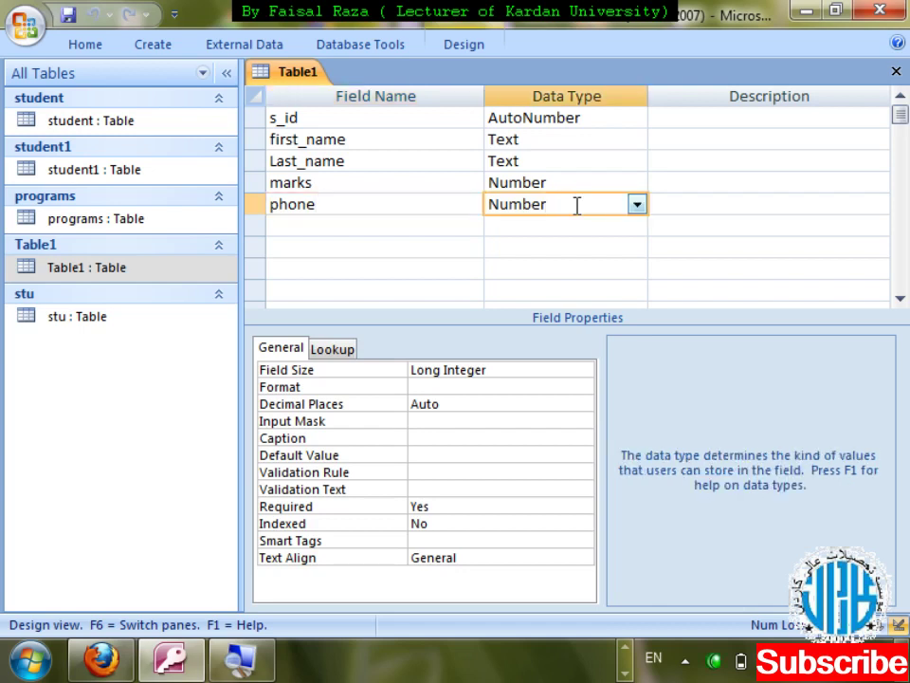
{"action": "left_click", "coordinate": [637, 206]}
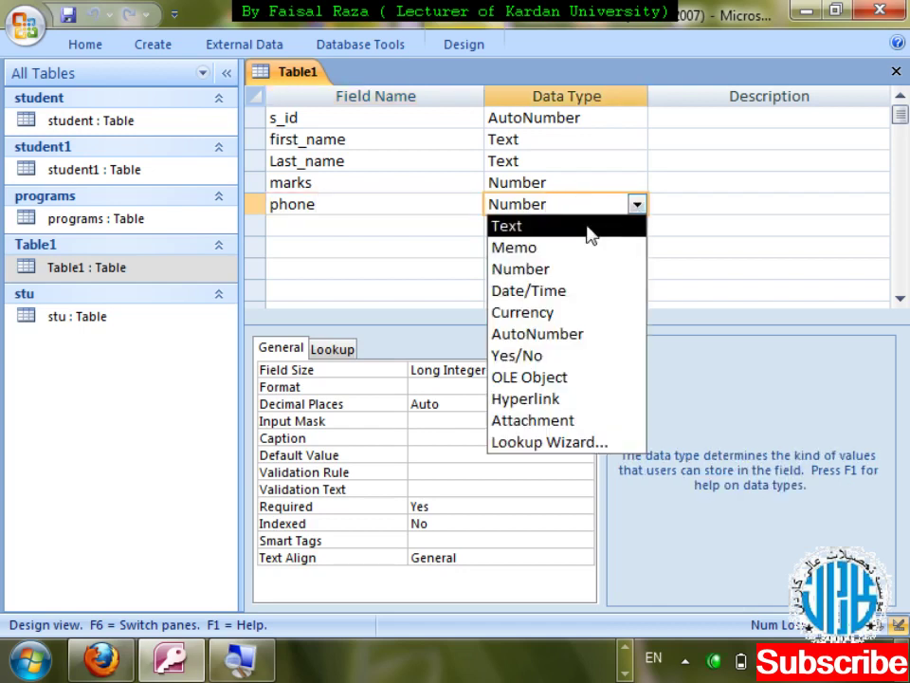
{"action": "left_click", "coordinate": [588, 228]}
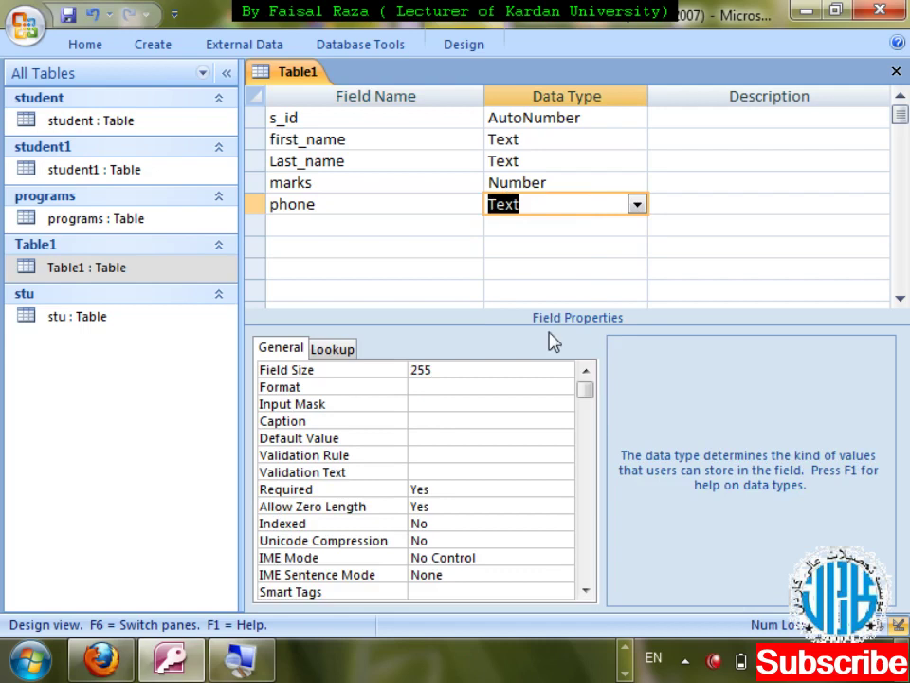
{"action": "left_click", "coordinate": [457, 403]}
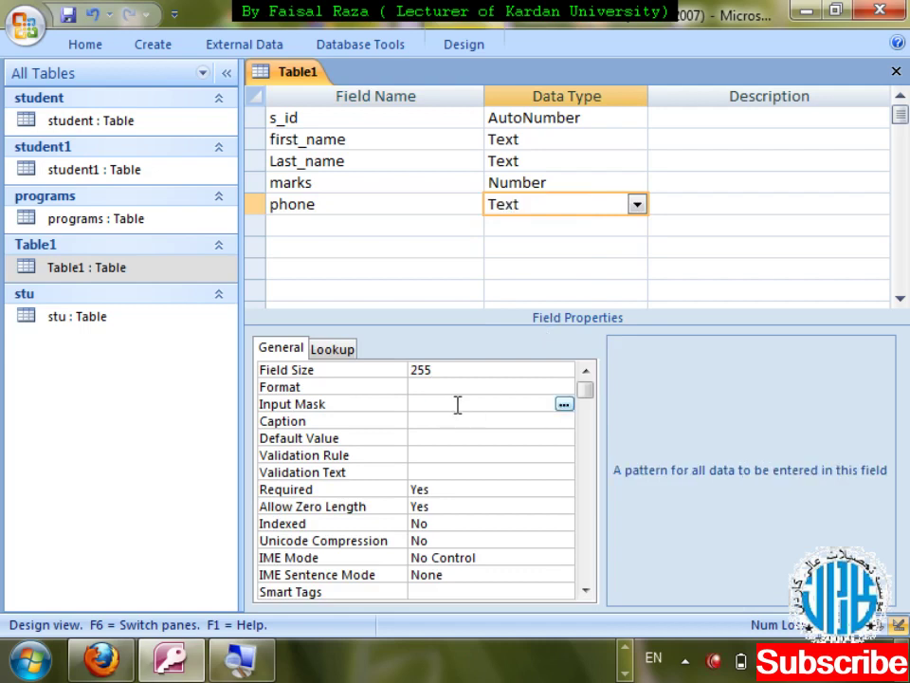
{"action": "left_click", "coordinate": [564, 405]}
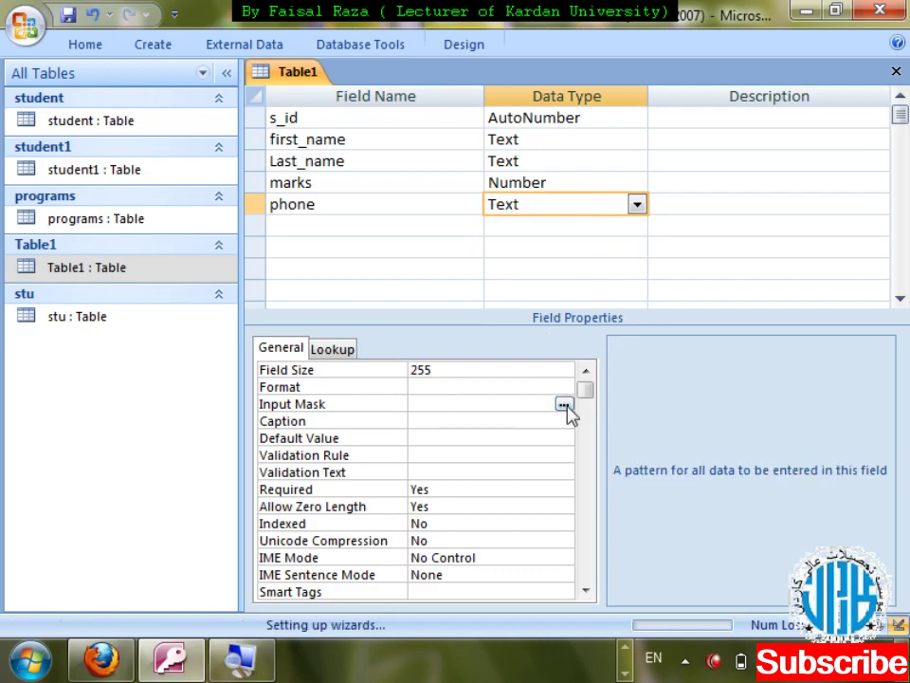
{"action": "left_click", "coordinate": [442, 393]}
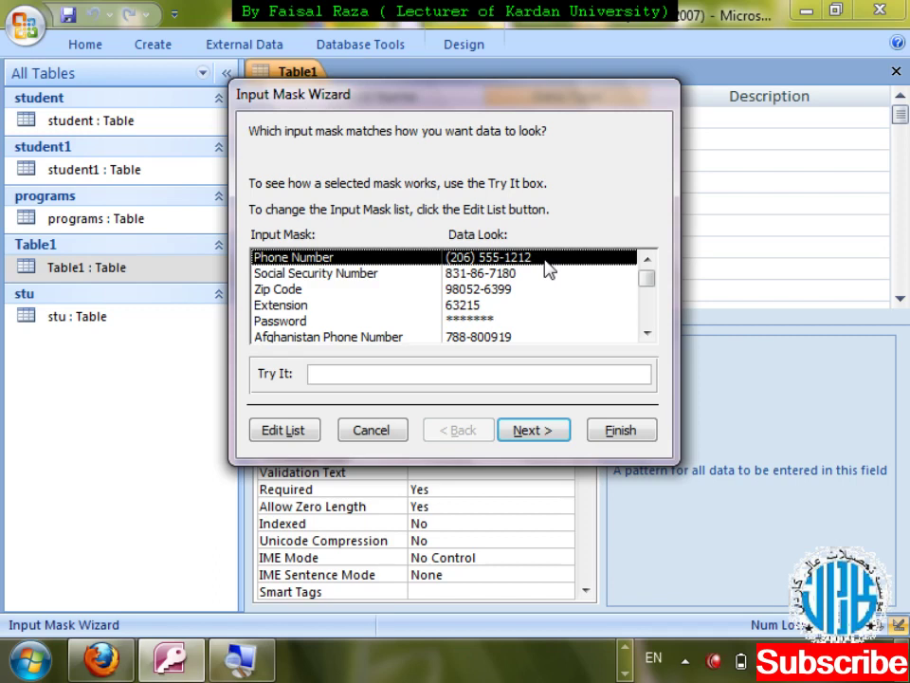
- Apply the Phone Number mask, storing data without symbols, then save and close the design
{"action": "left_click", "coordinate": [534, 438]}
{"action": "left_click", "coordinate": [532, 432]}
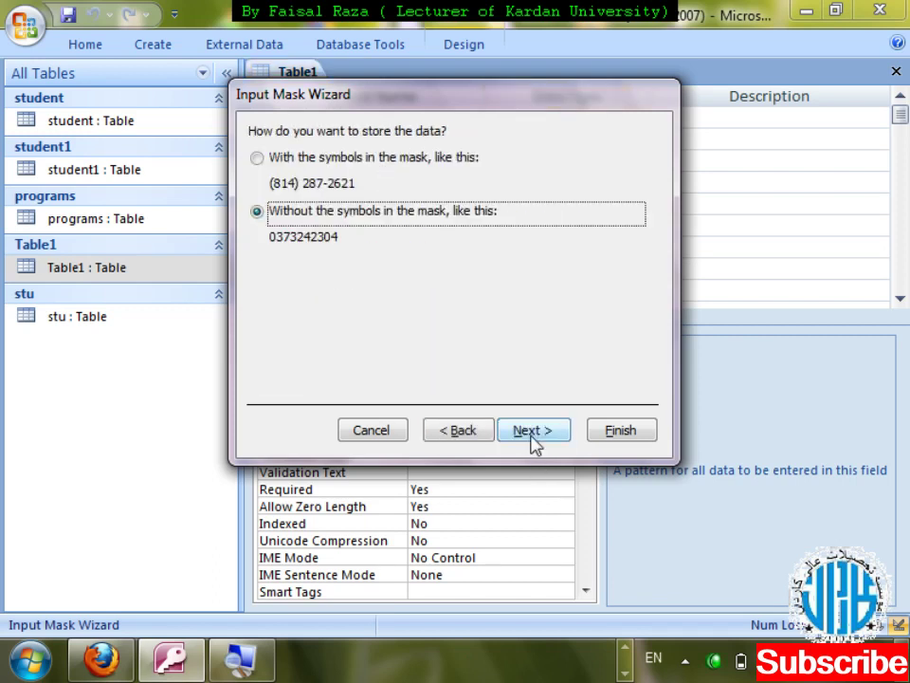
{"action": "left_click", "coordinate": [533, 435]}
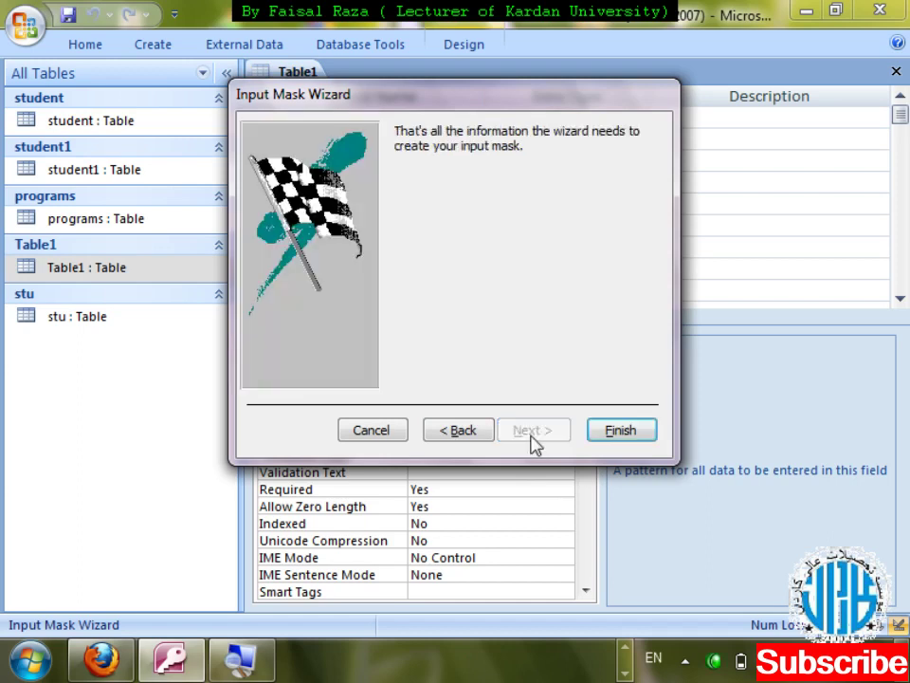
{"action": "left_click", "coordinate": [618, 432]}
{"action": "key", "text": "ctrl+w"}
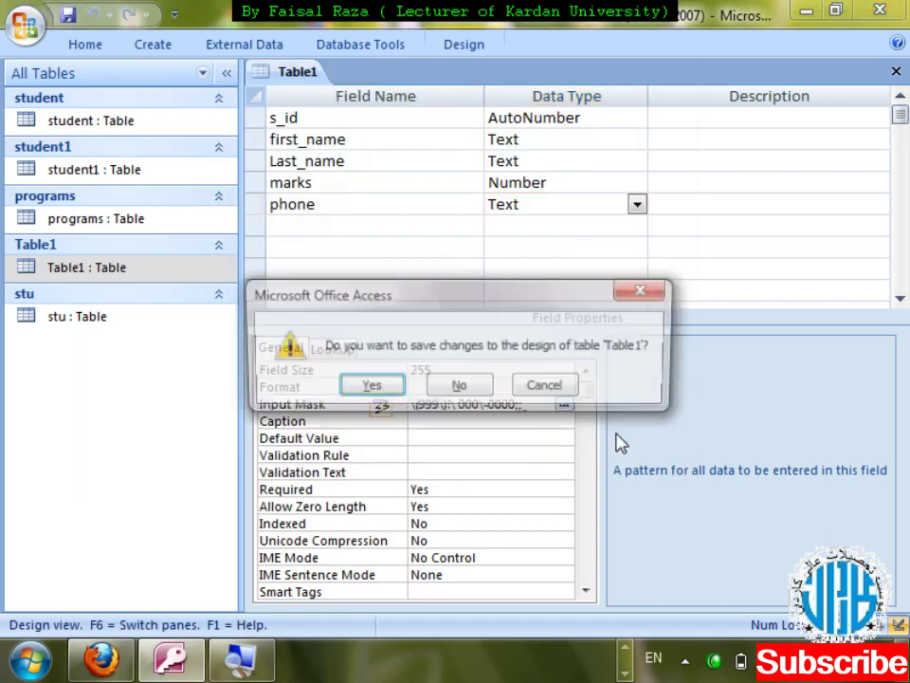
{"action": "key", "text": "Return"}
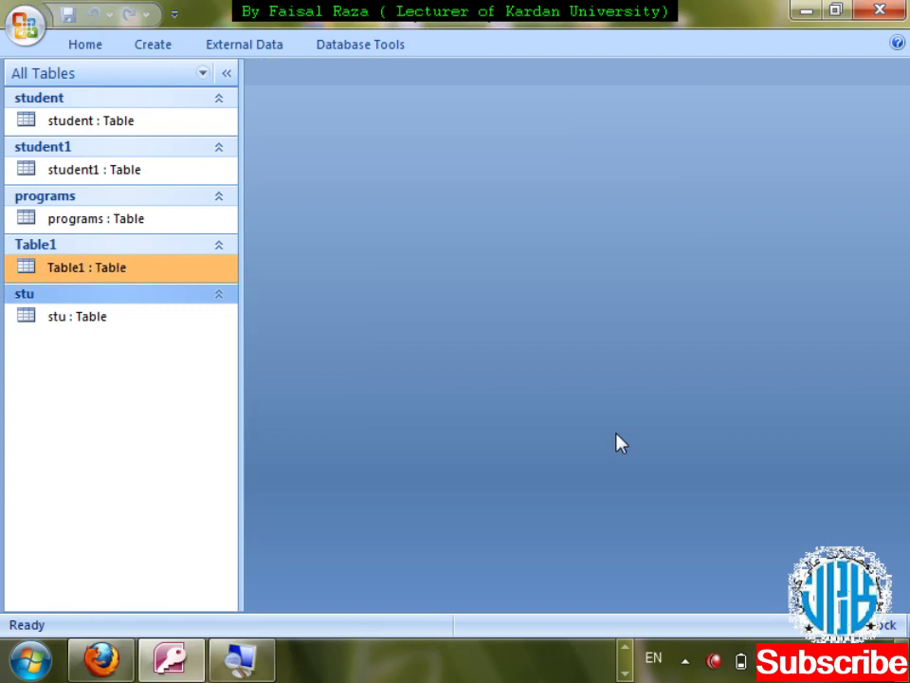
{"action": "key", "text": "Return"}
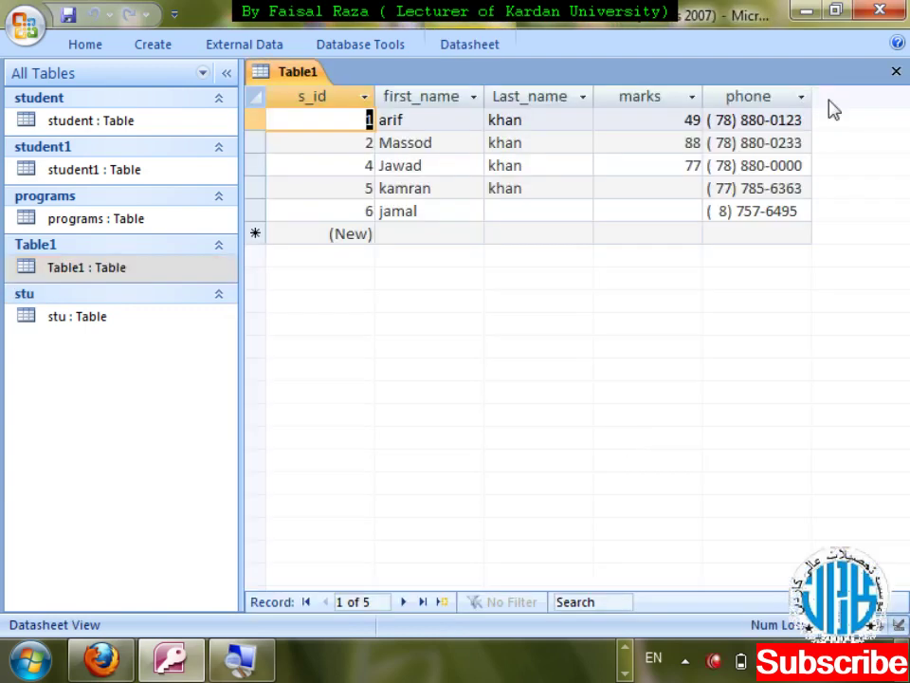
{"action": "left_click_drag", "start_coordinate": [812, 96], "coordinate": [828, 95]}
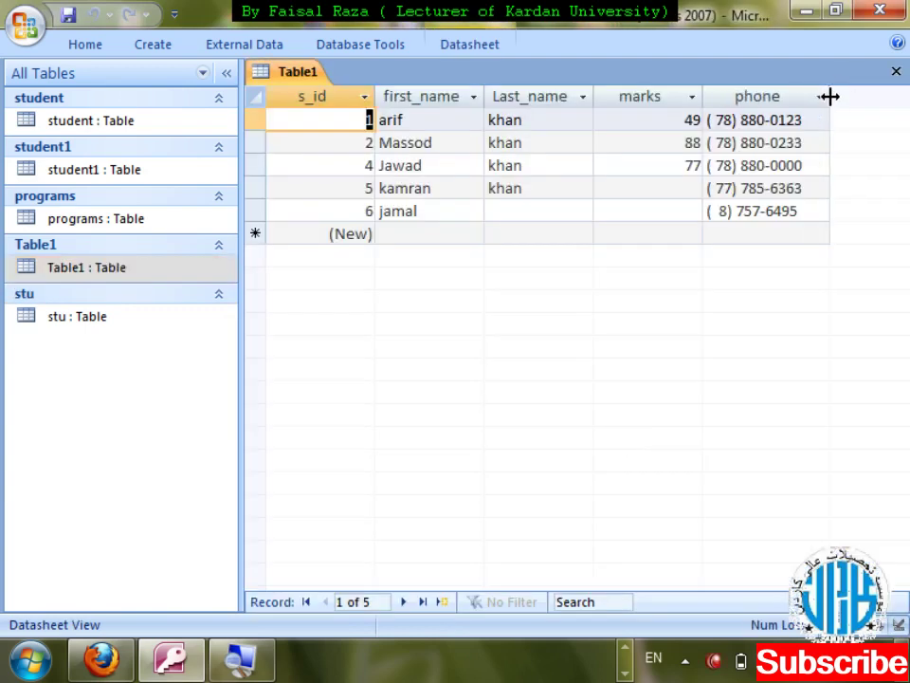
{"action": "left_click", "coordinate": [772, 232]}
{"action": "key", "text": "Left"}
{"action": "key", "text": "Left"}
{"action": "key", "text": "Left"}
{"action": "key", "text": "Left"}
{"action": "key", "text": "Left"}
{"action": "key", "text": "Left"}
{"action": "key", "text": "Left"}
{"action": "key", "text": "Left"}
{"action": "key", "text": "Left"}
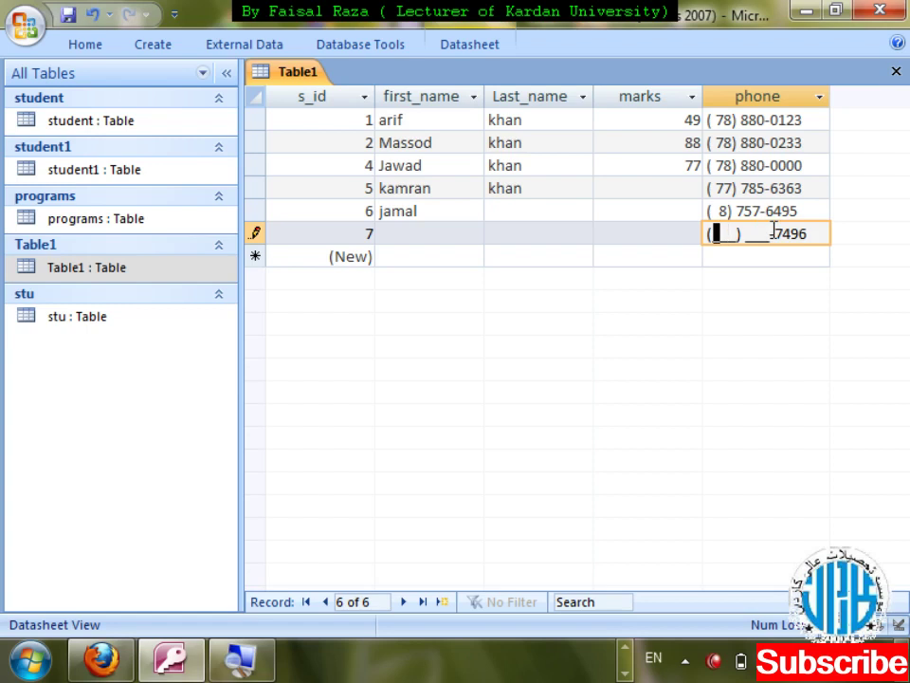
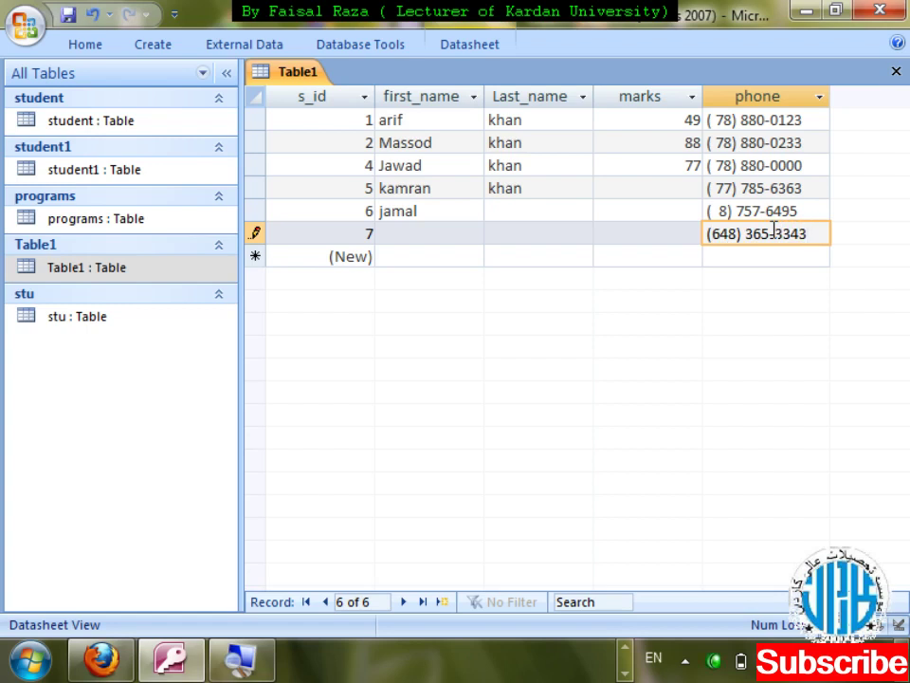
- Save the column layout and return to first_name after the missing first name warnings
{"action": "key", "text": "ctrl+w"}
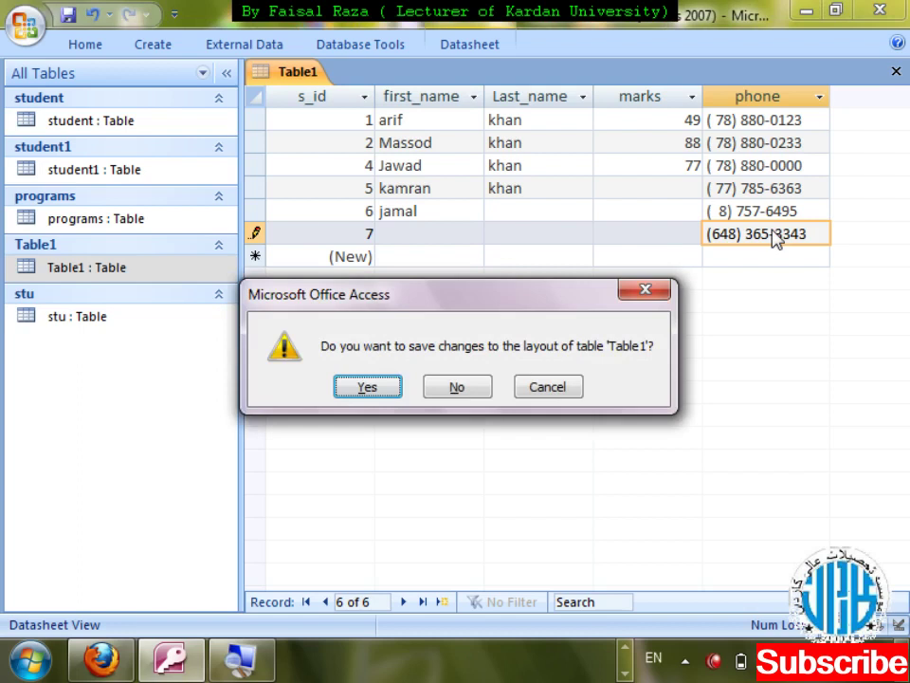
{"action": "key", "text": "Return"}
{"action": "key", "text": "Return"}
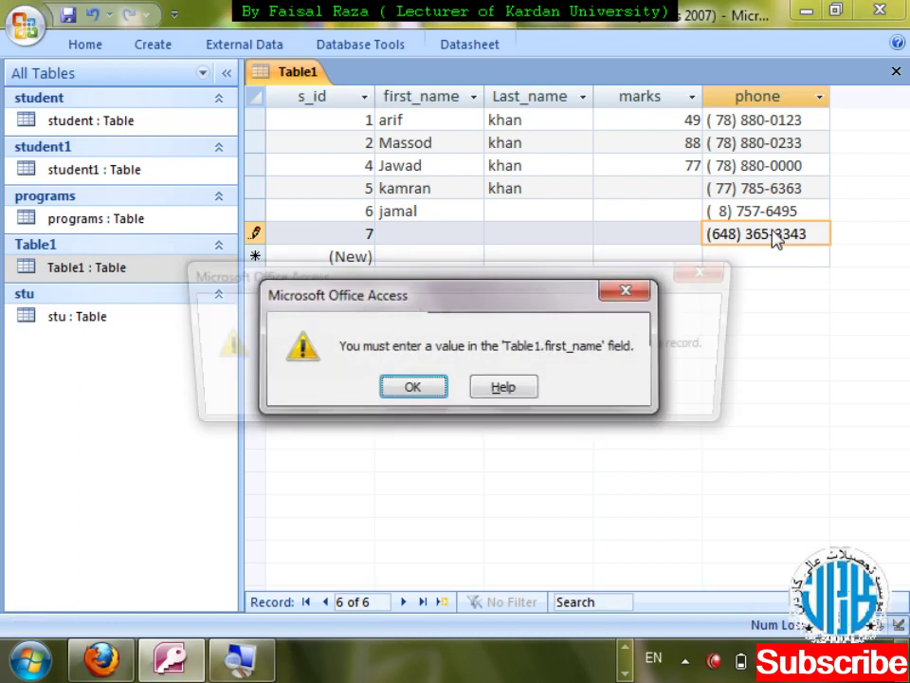
{"action": "key", "text": "Return"}
{"action": "key", "text": "Return"}
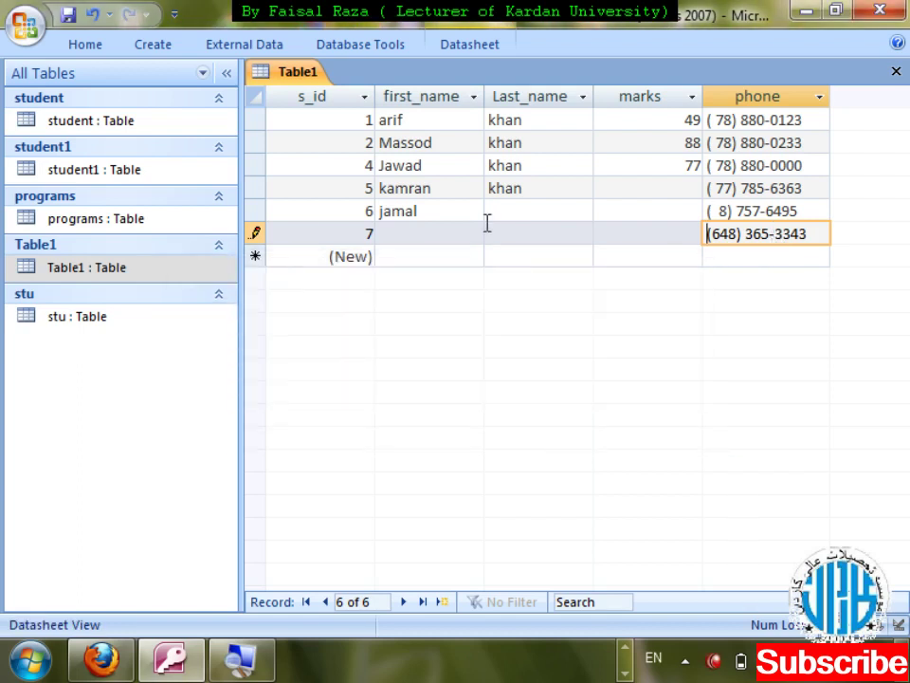
{"action": "left_click", "coordinate": [252, 236]}
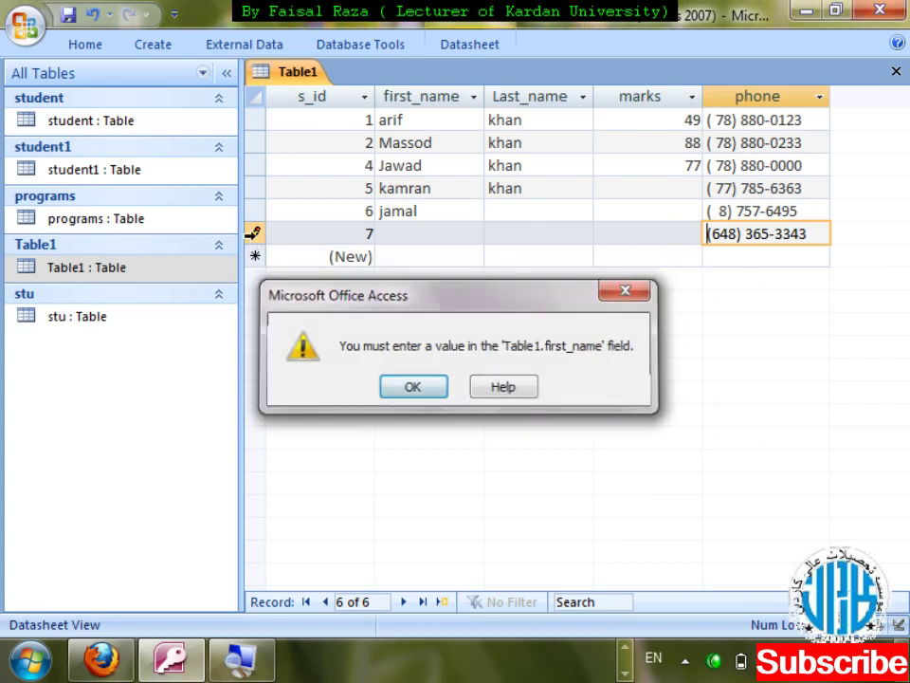
{"action": "key", "text": "Return"}
{"action": "key", "text": "shift+Tab"}
{"action": "key", "text": "shift+Tab"}
{"action": "key", "text": "shift+Tab"}
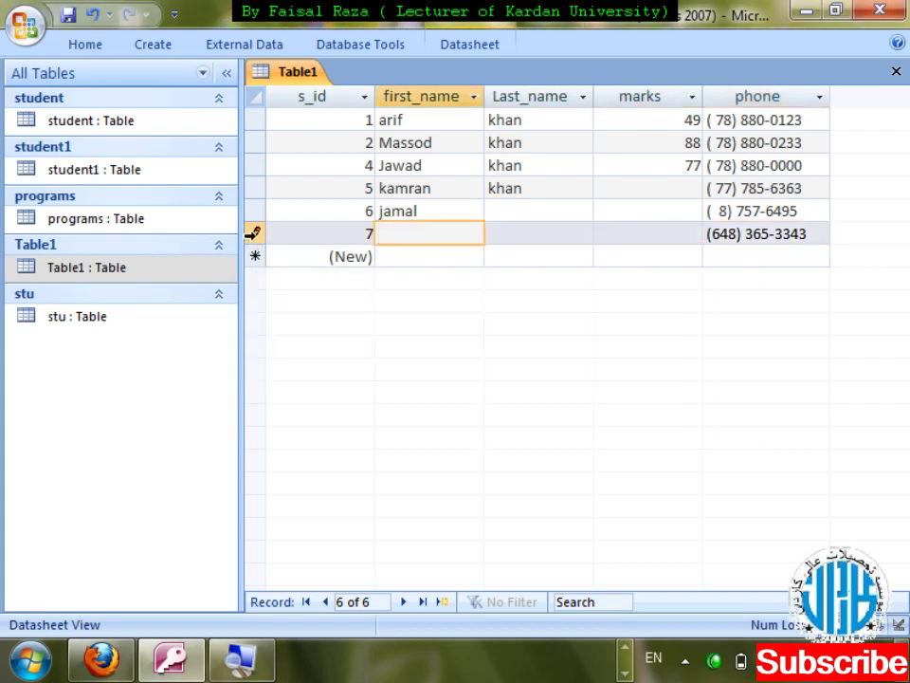
- Enter yama as first_name, close the datasheet and open Table1 in Design View
{"action": "type", "text": "yama"}
{"action": "key", "text": "ctrl+w"}
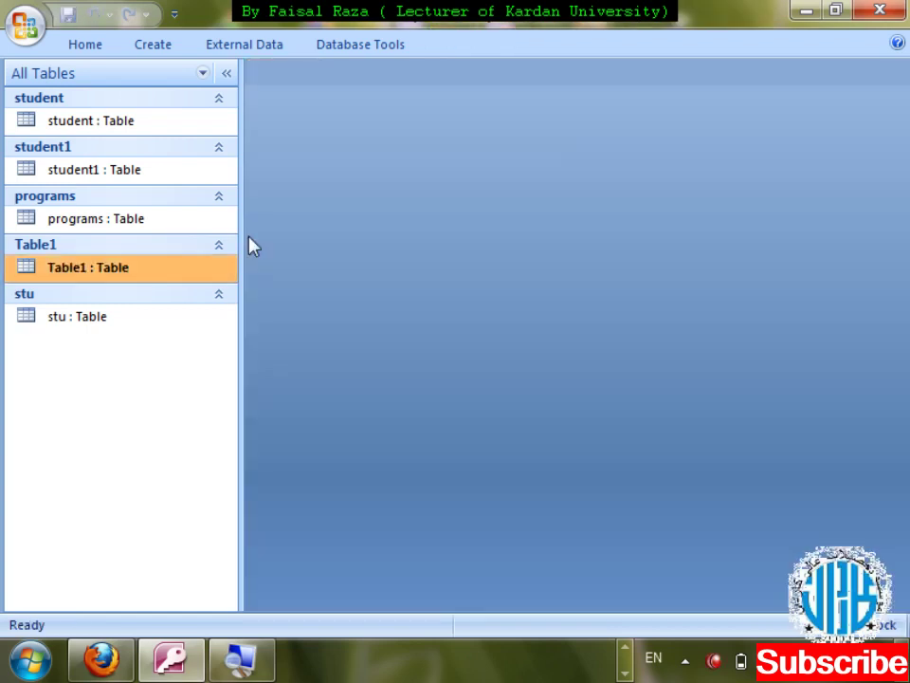
{"action": "key", "text": "shift+F10"}
{"action": "key", "text": "Down"}
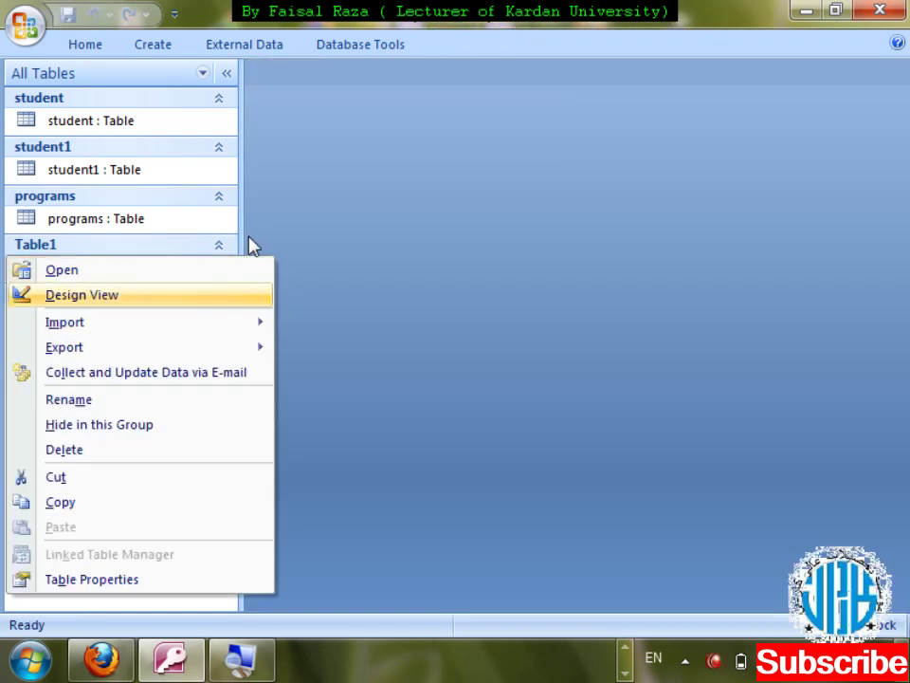
{"action": "key", "text": "Return"}
- Delete the phone field's existing input mask and start the Input Mask Wizard
{"action": "left_click", "coordinate": [365, 213]}
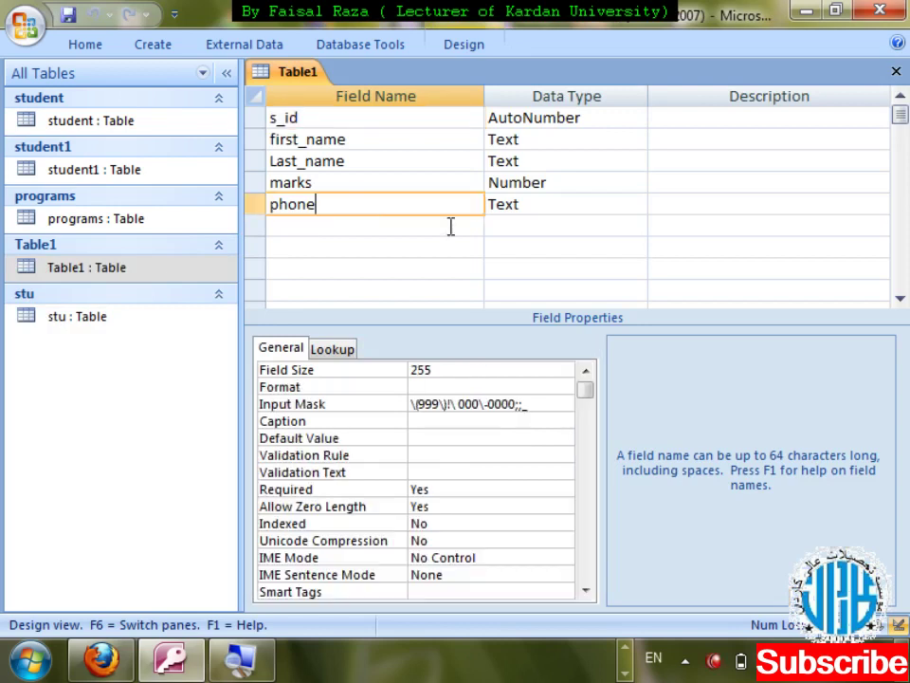
{"action": "left_click_drag", "start_coordinate": [541, 402], "coordinate": [389, 403]}
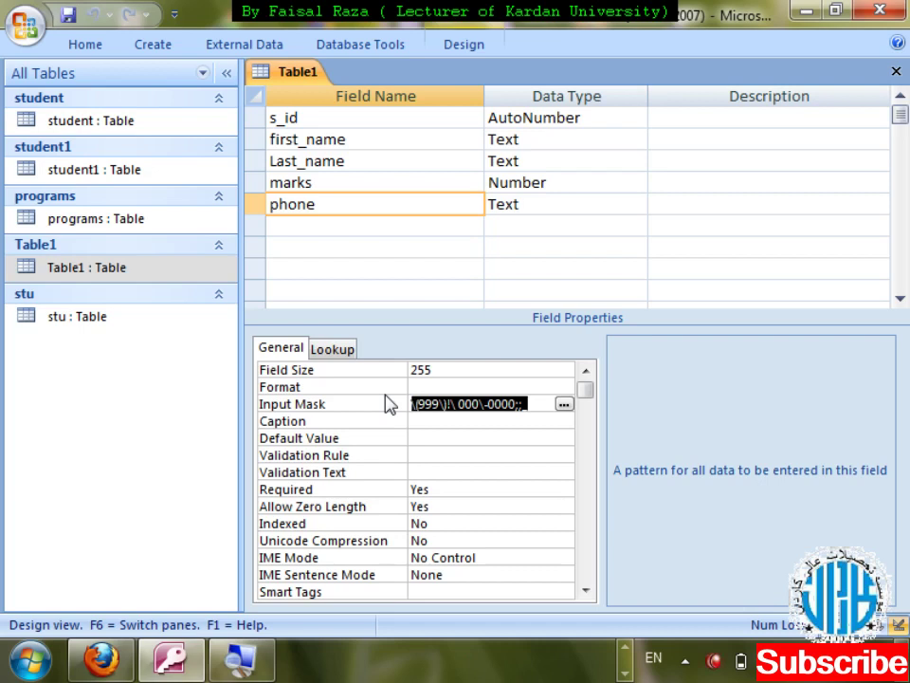
{"action": "key", "text": "Delete"}
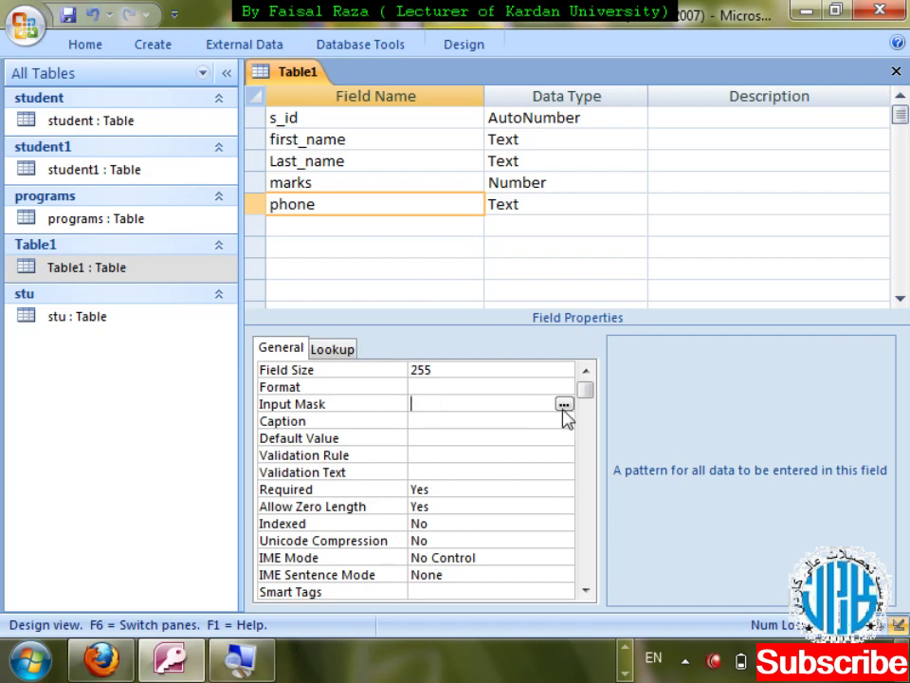
{"action": "left_click", "coordinate": [563, 406]}
- Save the table, choose Phone Number, and replace its mask with "0"000-000000
{"action": "left_click", "coordinate": [442, 395]}
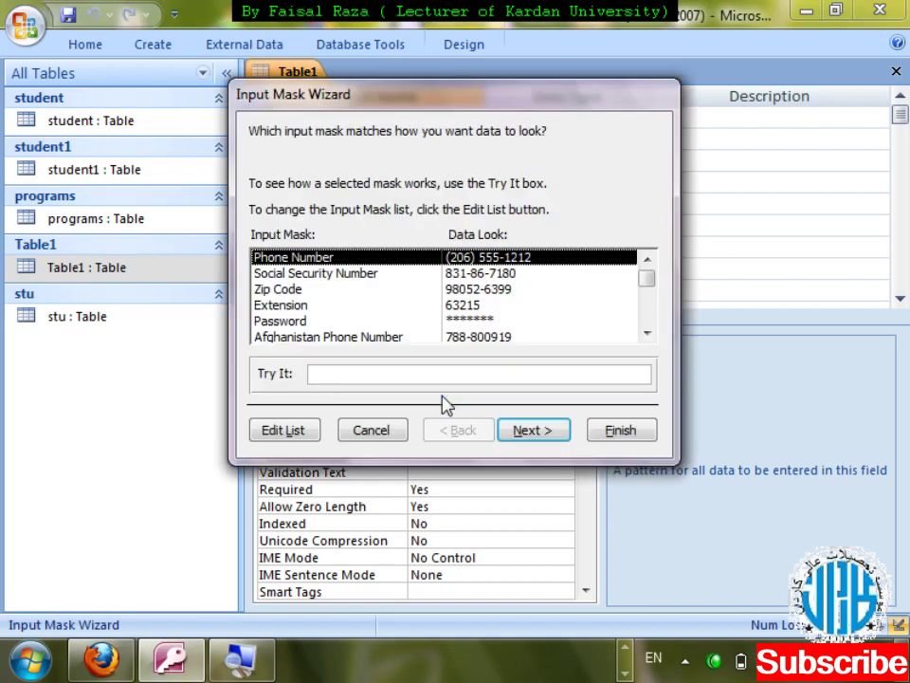
{"action": "left_click", "coordinate": [542, 432]}
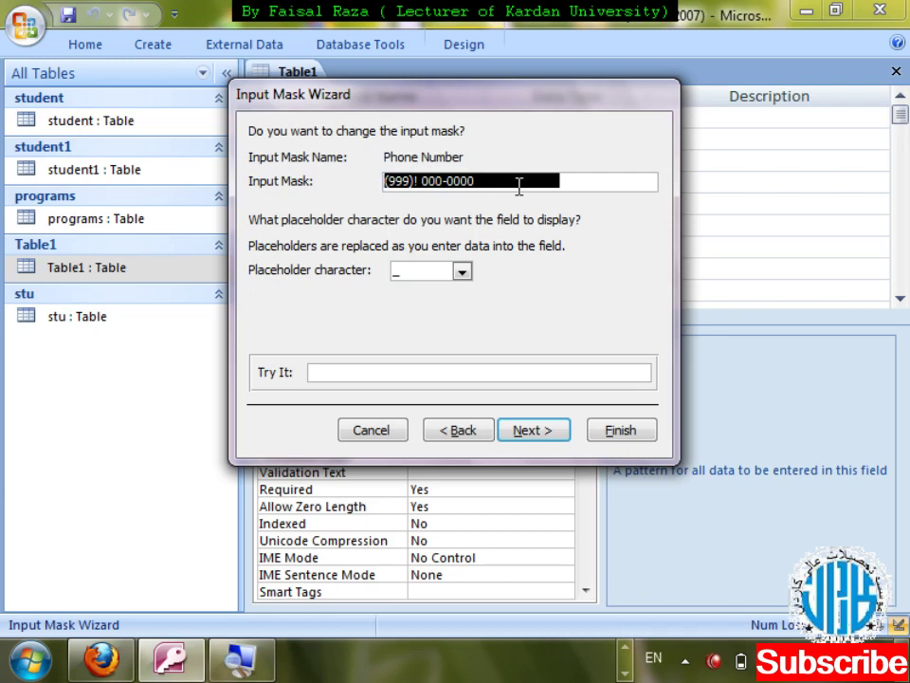
{"action": "key", "text": "Delete"}
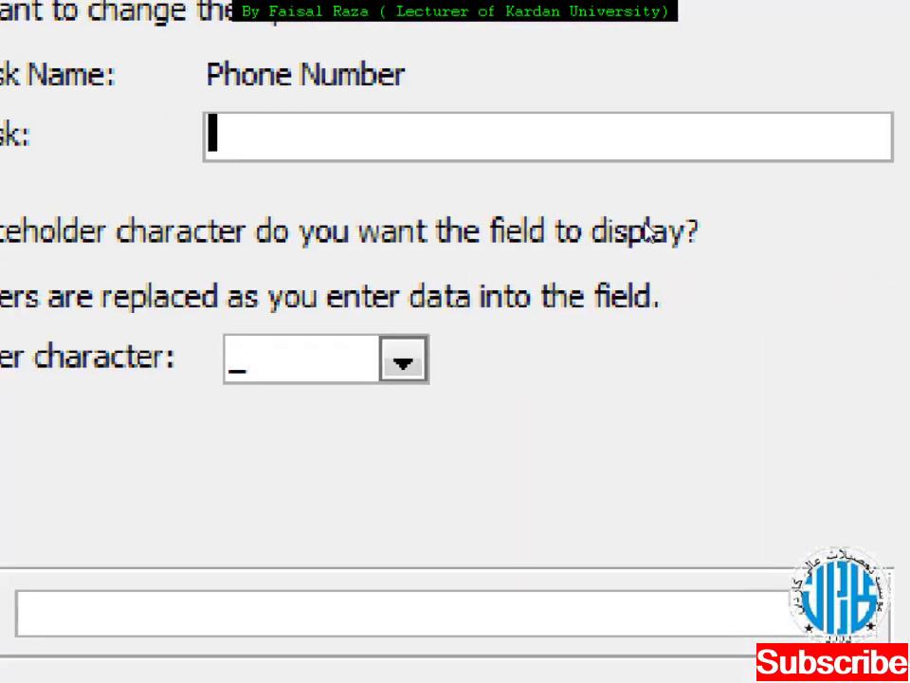
{"action": "type", "text": "\""}
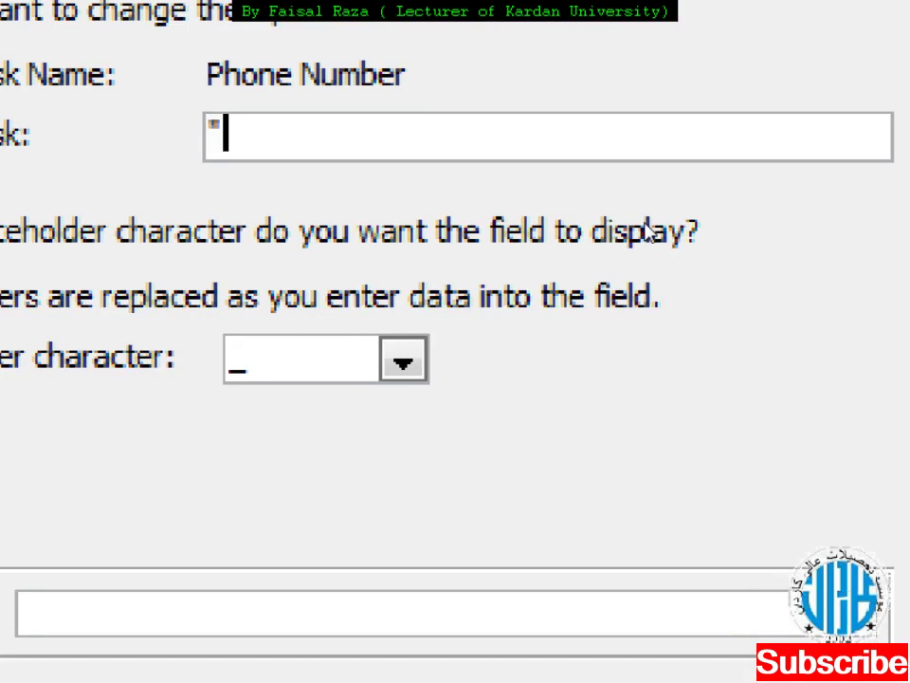
{"action": "type", "text": "0"}
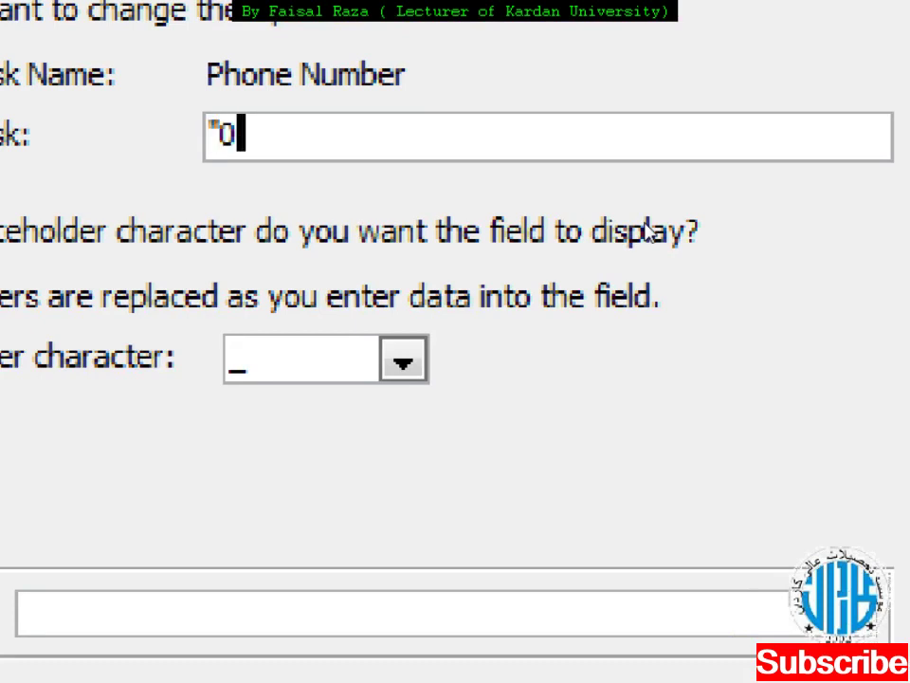
{"action": "type", "text": "\""}
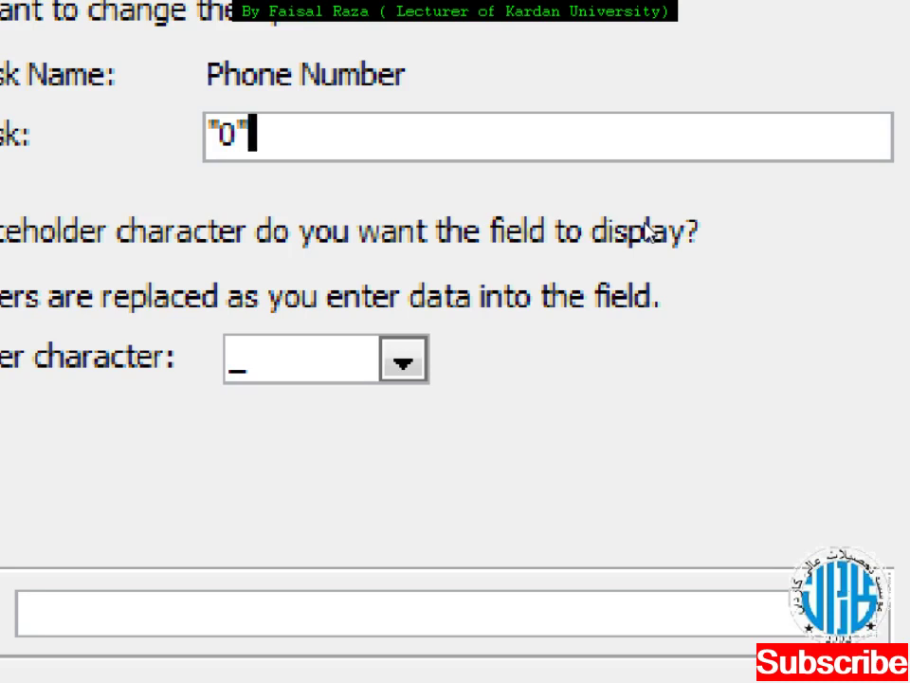
{"action": "type", "text": "000"}
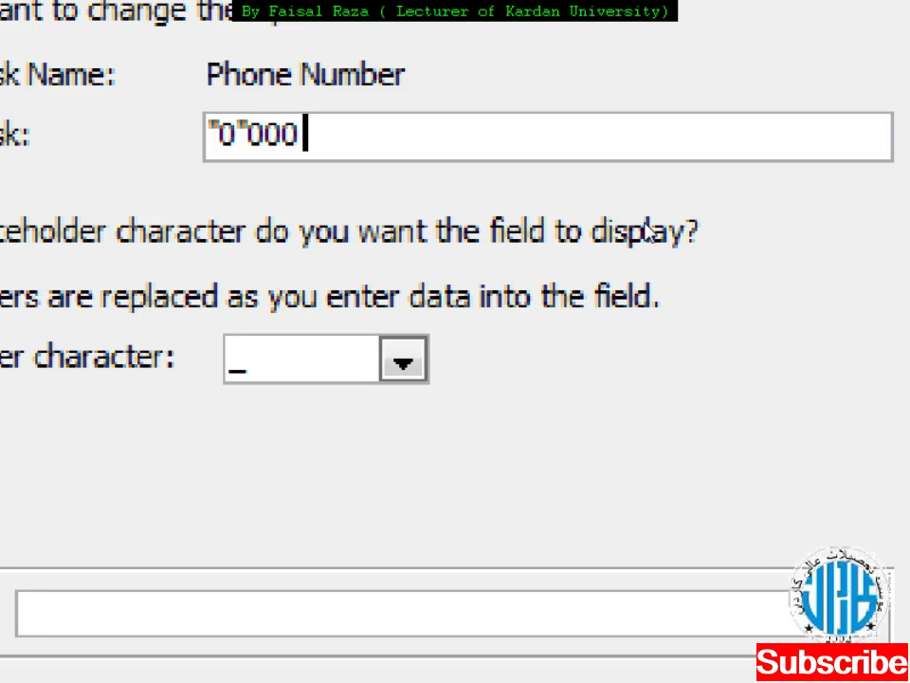
{"action": "type", "text": "-"}
{"action": "type", "text": "000"}
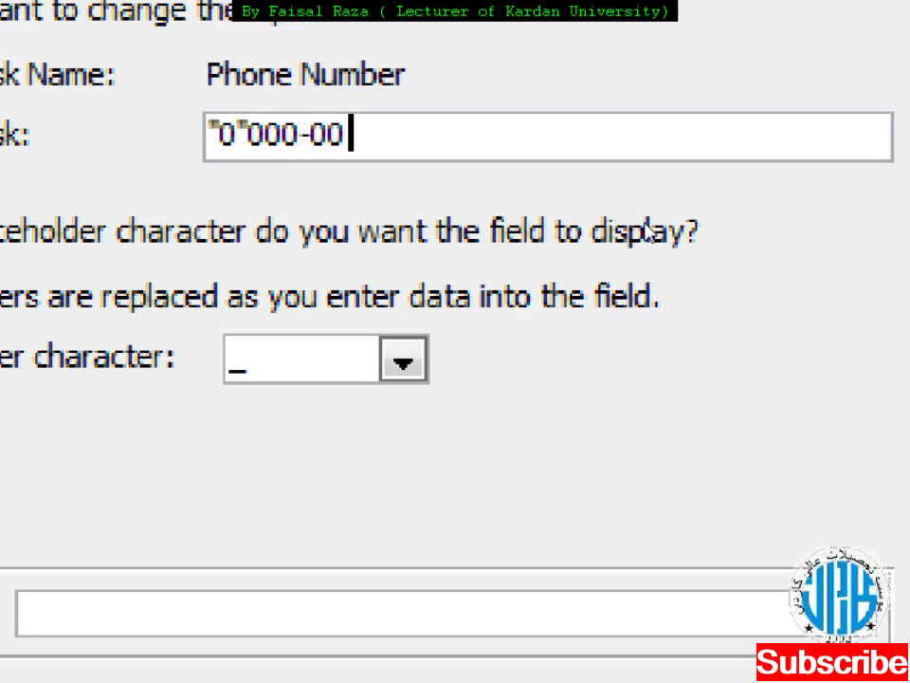
{"action": "type", "text": "000"}
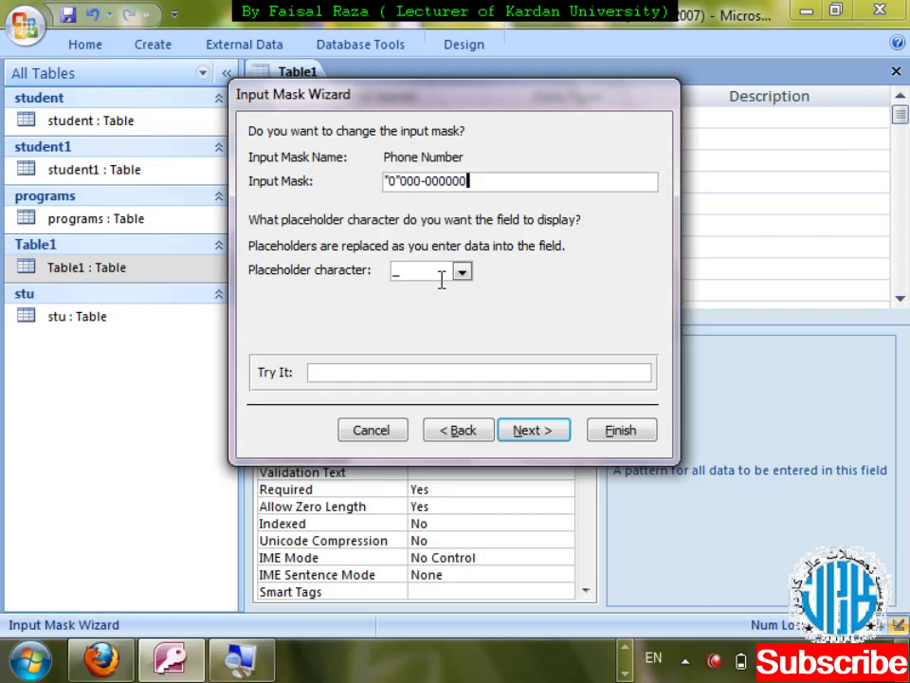
- Test the "0"000-000000 phone mask with the sample 788-800919, clear it, and continue
{"action": "left_click", "coordinate": [415, 372]}
{"action": "key", "text": "Left"}
{"action": "key", "text": "Left"}
{"action": "key", "text": "Left"}
{"action": "key", "text": "Left"}
{"action": "key", "text": "Left"}
{"action": "key", "text": "Left"}
{"action": "key", "text": "Left"}
{"action": "key", "text": "Left"}
{"action": "key", "text": "Left"}
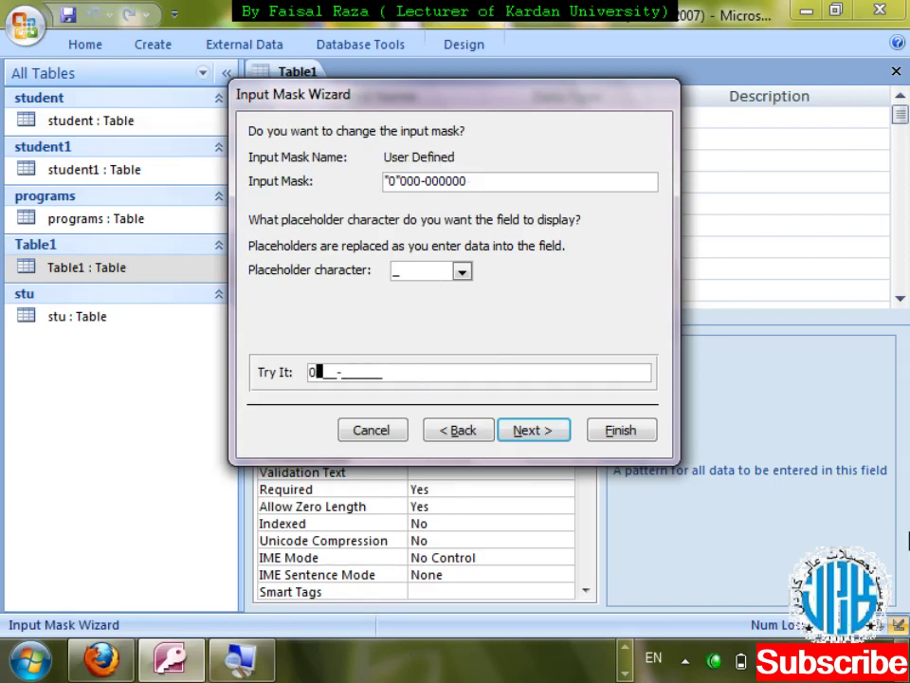
{"action": "type", "text": "788-800"}
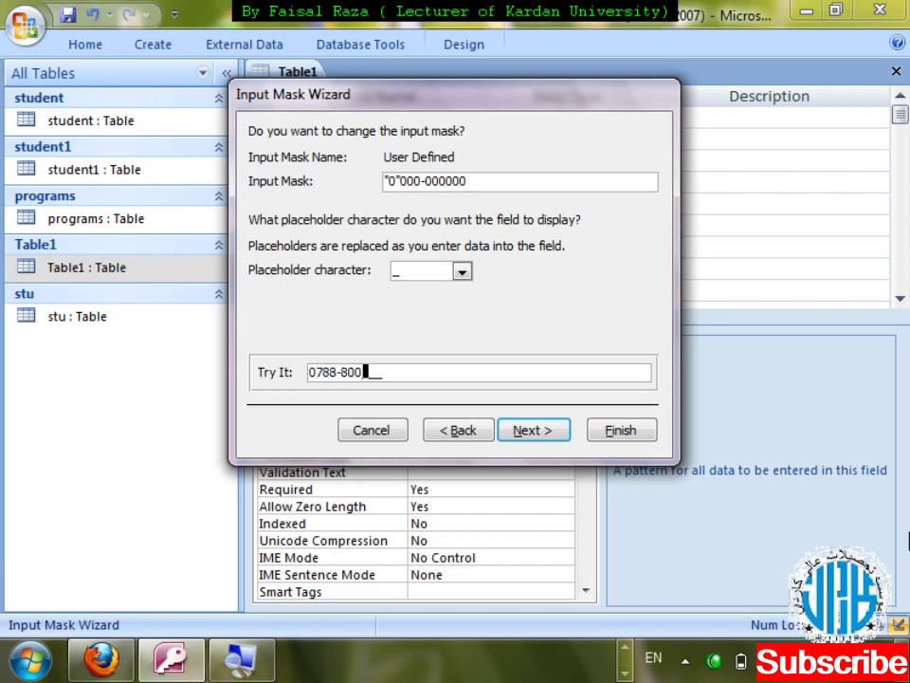
{"action": "type", "text": "919"}
{"action": "key", "text": "BackSpace"}
{"action": "key", "text": "BackSpace"}
{"action": "key", "text": "BackSpace"}
{"action": "key", "text": "BackSpace"}
{"action": "key", "text": "BackSpace"}
{"action": "key", "text": "BackSpace"}
{"action": "key", "text": "BackSpace"}
{"action": "key", "text": "BackSpace"}
{"action": "key", "text": "BackSpace"}
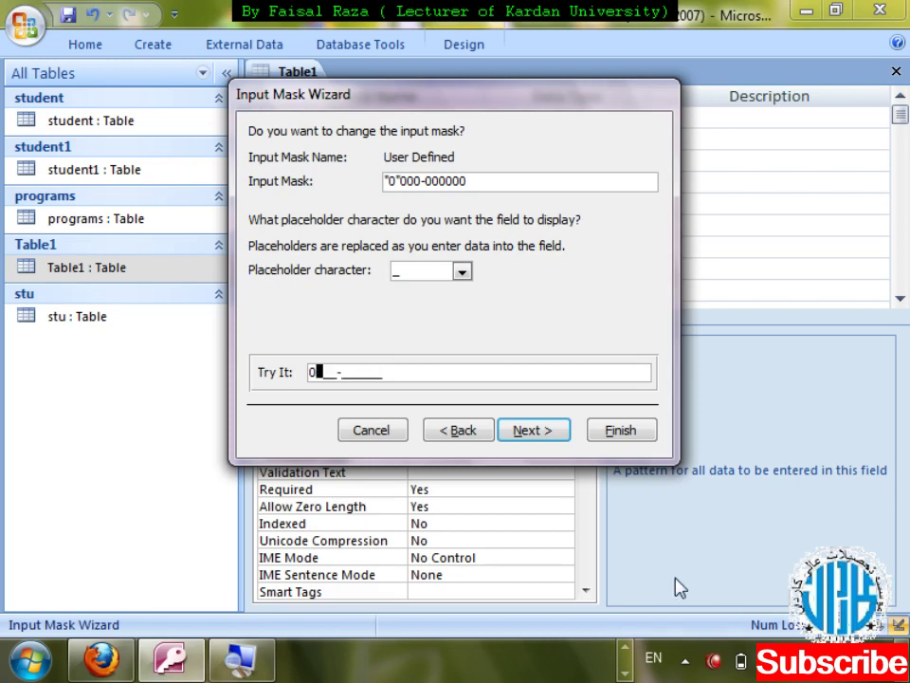
{"action": "left_click", "coordinate": [547, 435]}
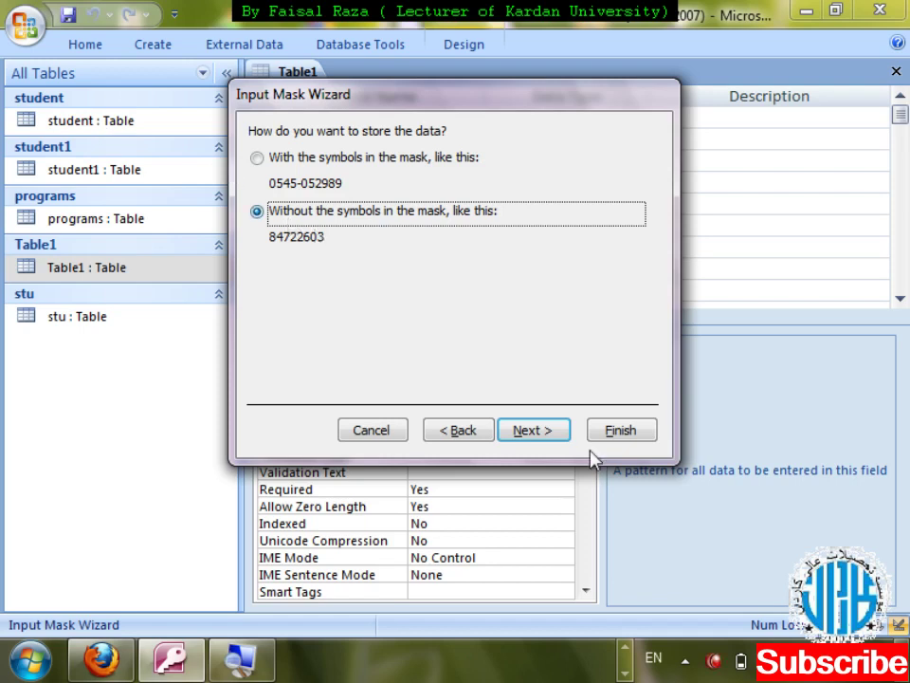
- Finish the phone input mask wizard, then close and save Table1's design
{"action": "left_click", "coordinate": [544, 435]}
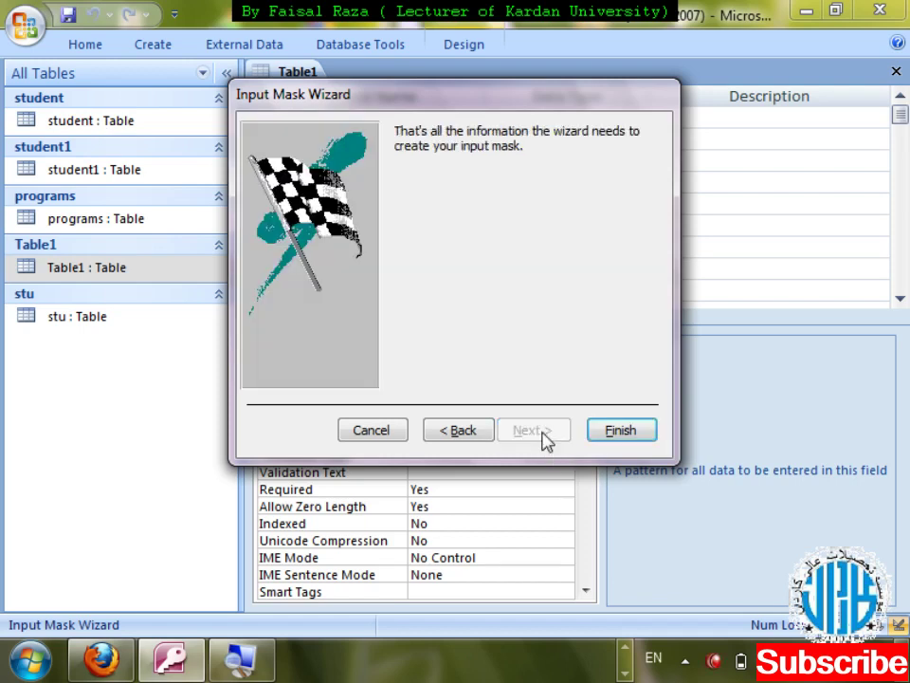
{"action": "left_click", "coordinate": [618, 431]}
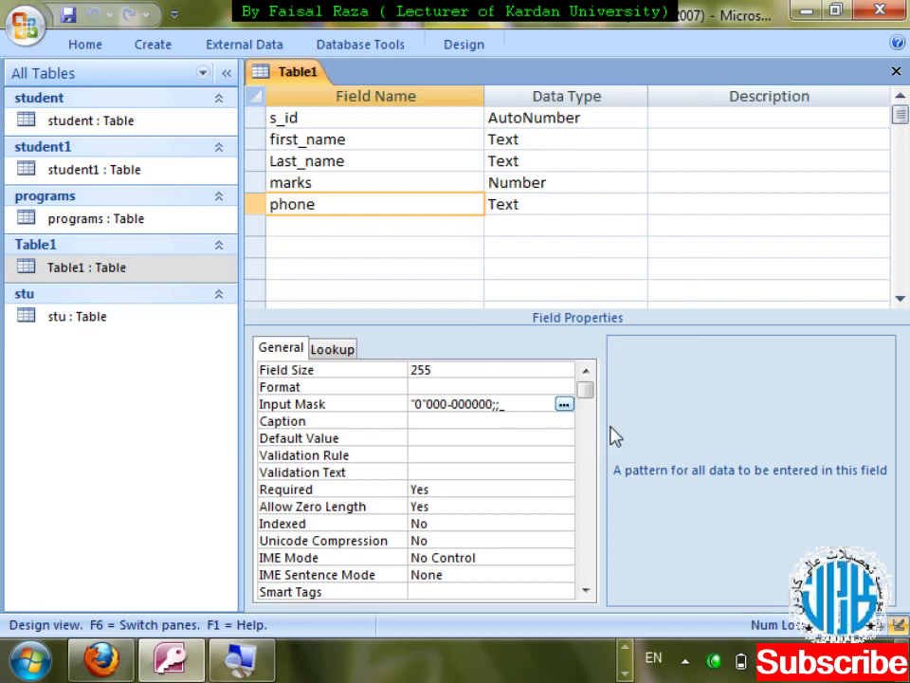
{"action": "key", "text": "ctrl+w"}
{"action": "key", "text": "Return"}
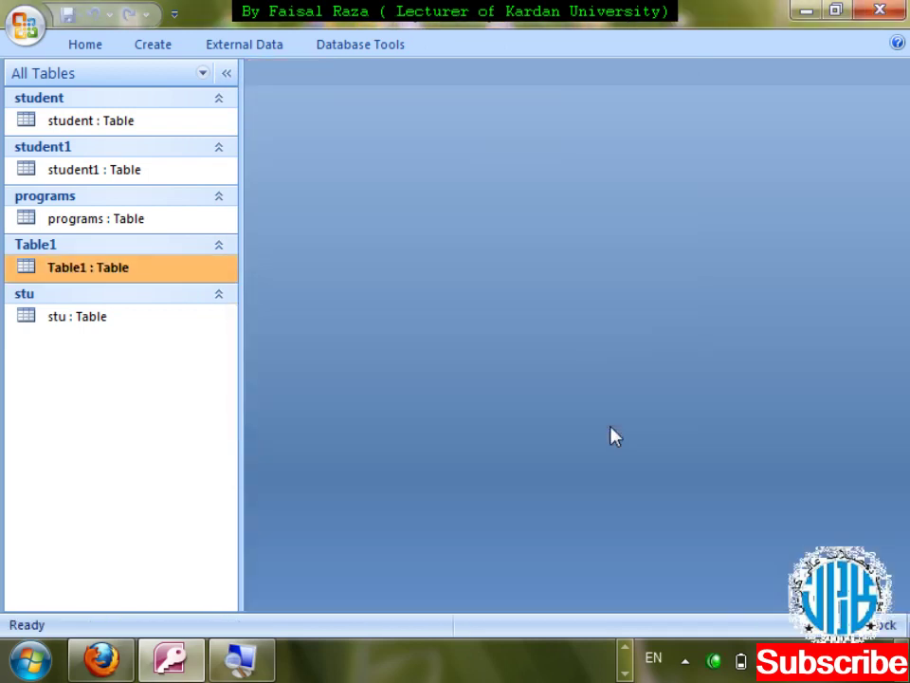
{"action": "key", "text": "Return"}
{"action": "key", "text": "Tab"}
{"action": "key", "text": "Tab"}
{"action": "key", "text": "Tab"}
{"action": "key", "text": "Tab"}
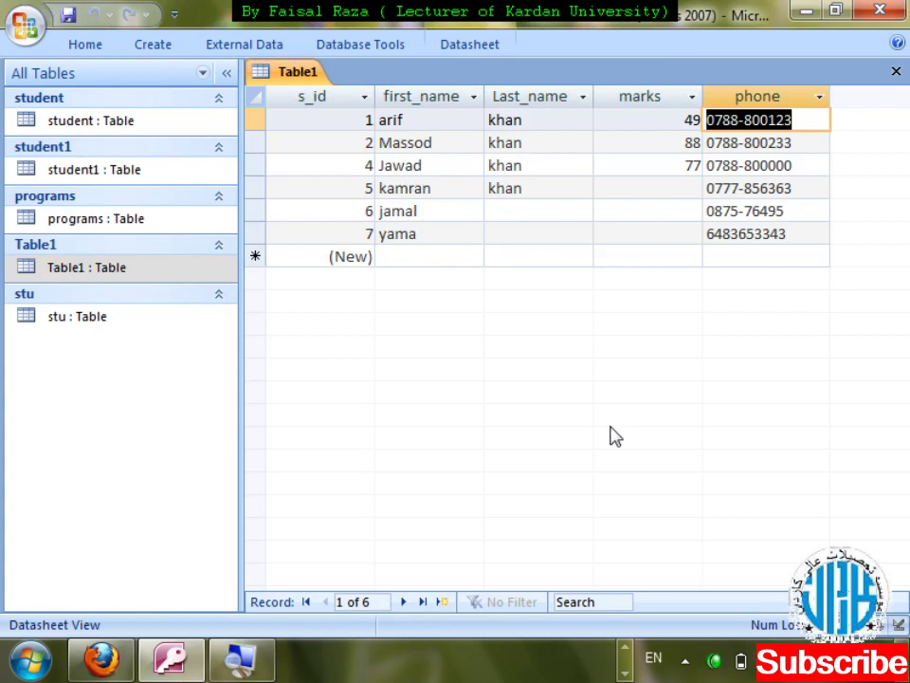
{"action": "key", "text": "Down"}
{"action": "key", "text": "Down"}
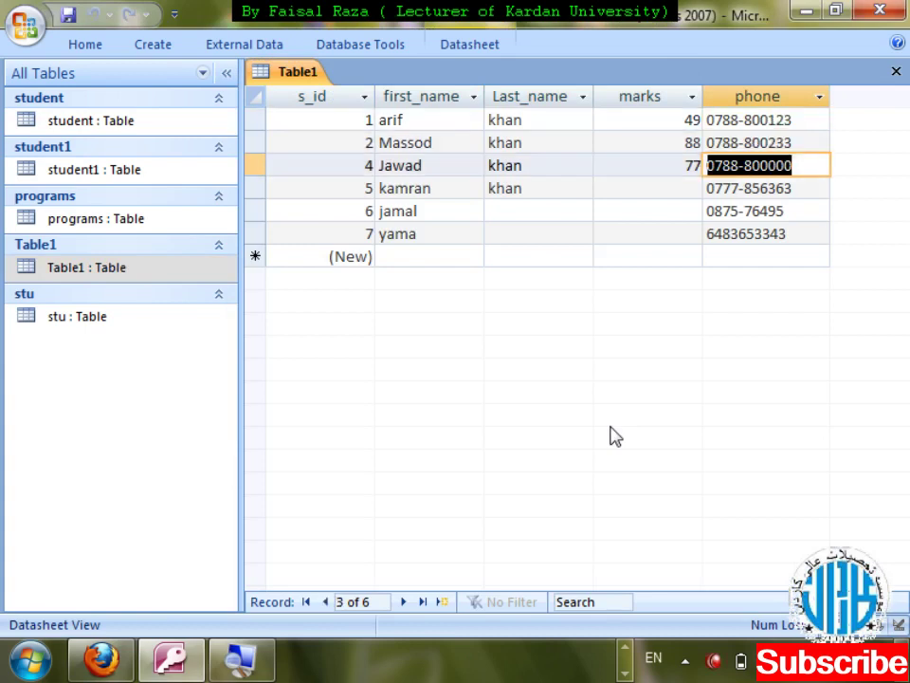
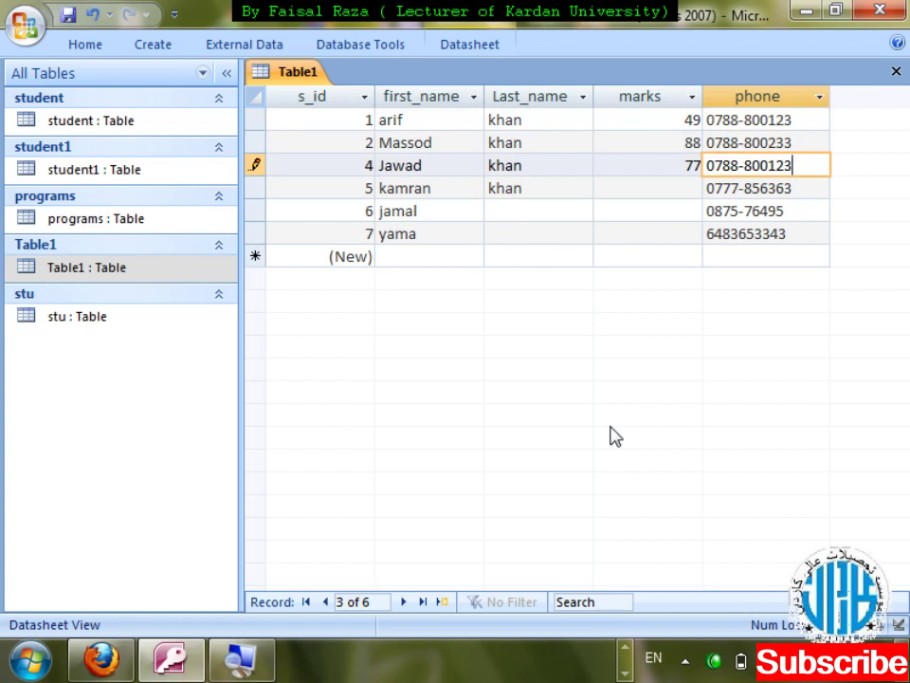
{"action": "key", "text": "ctrl+w"}
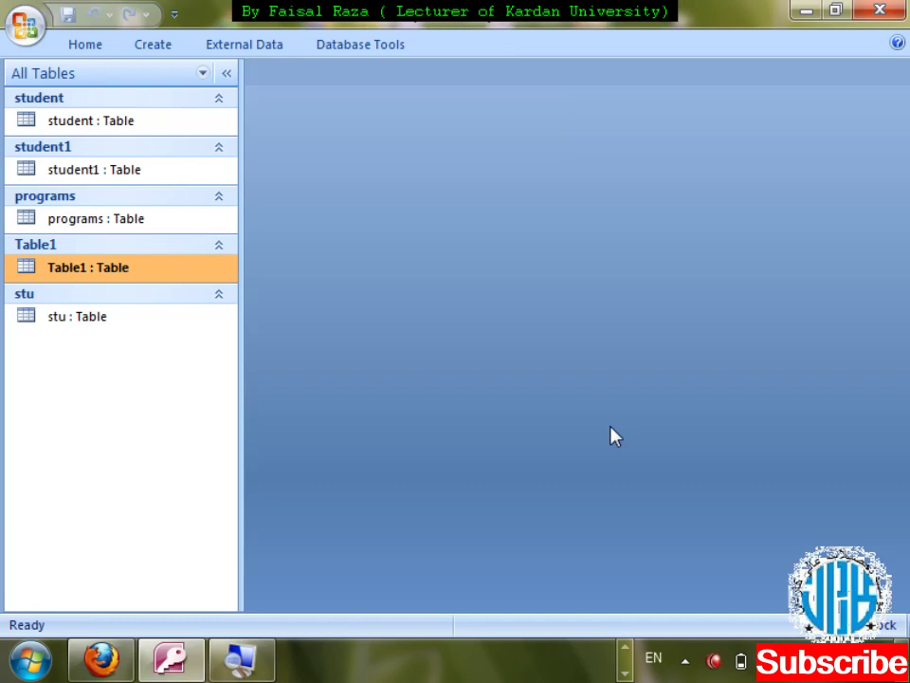
- Open Table1 in Design View and delete the phone field's existing input mask
{"action": "key", "text": "Menu"}
{"action": "key", "text": "Up"}
{"action": "key", "text": "Down"}
{"action": "key", "text": "Down"}
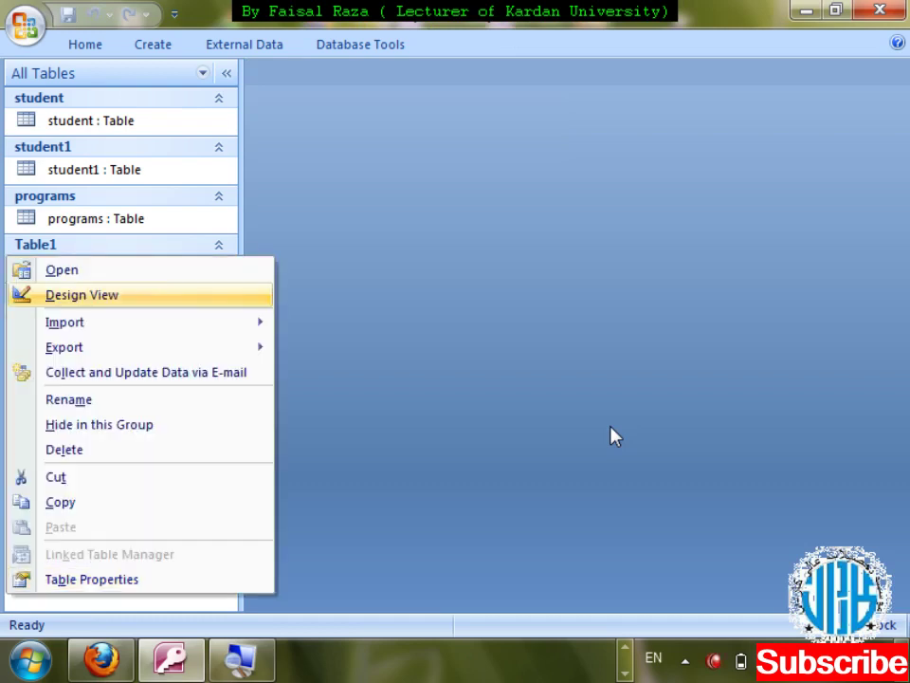
{"action": "key", "text": "Return"}
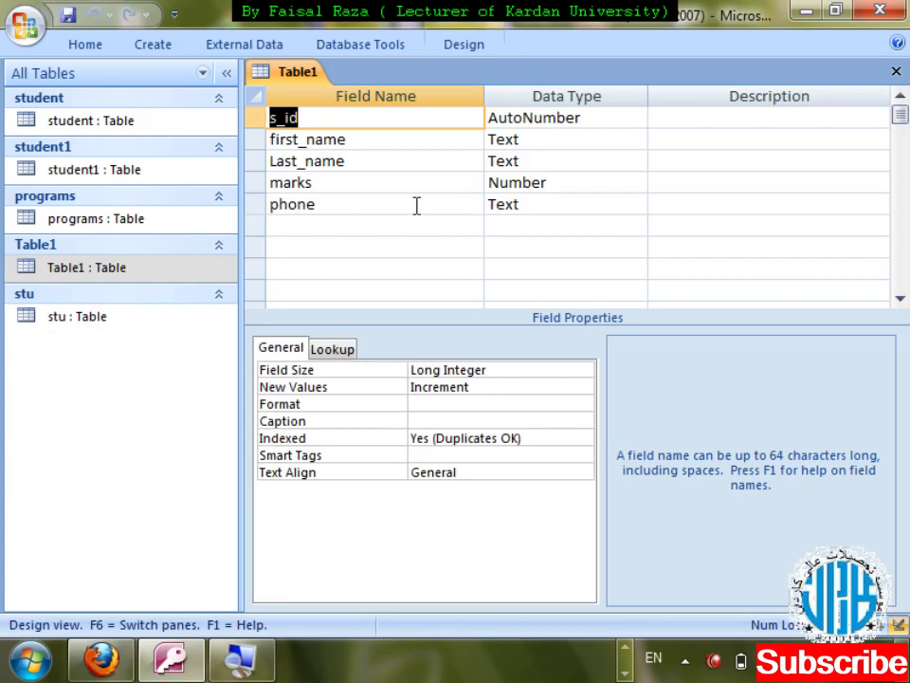
{"action": "left_click", "coordinate": [416, 210]}
{"action": "left_click", "coordinate": [474, 404]}
{"action": "left_click", "coordinate": [352, 404]}
{"action": "key", "text": "Delete"}
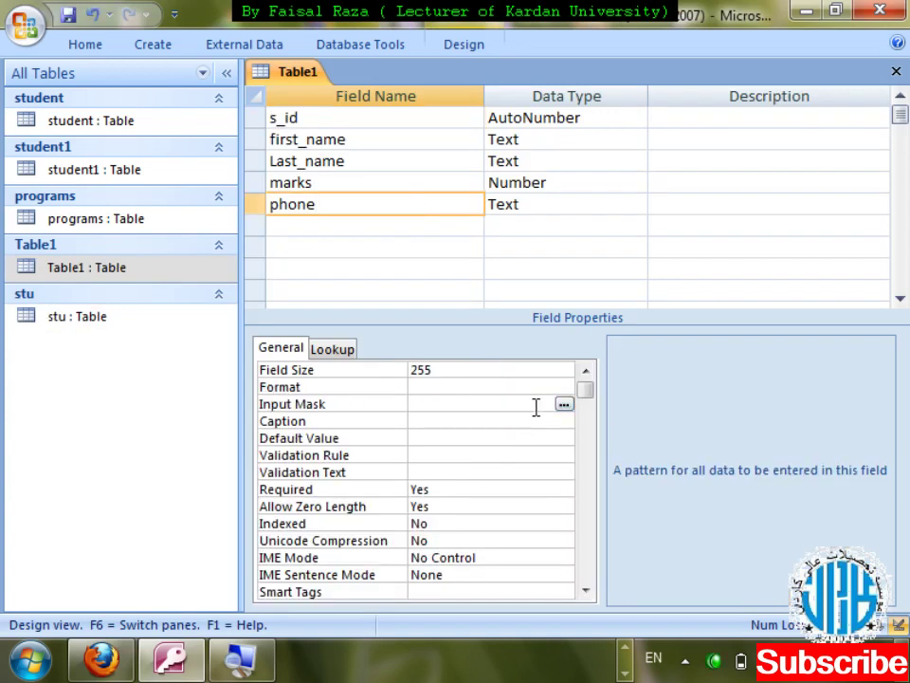
- Save the table, start from the Phone Number mask, and enter the pattern "+93"-000-000000
{"action": "left_click", "coordinate": [564, 405]}
{"action": "left_click", "coordinate": [412, 386]}
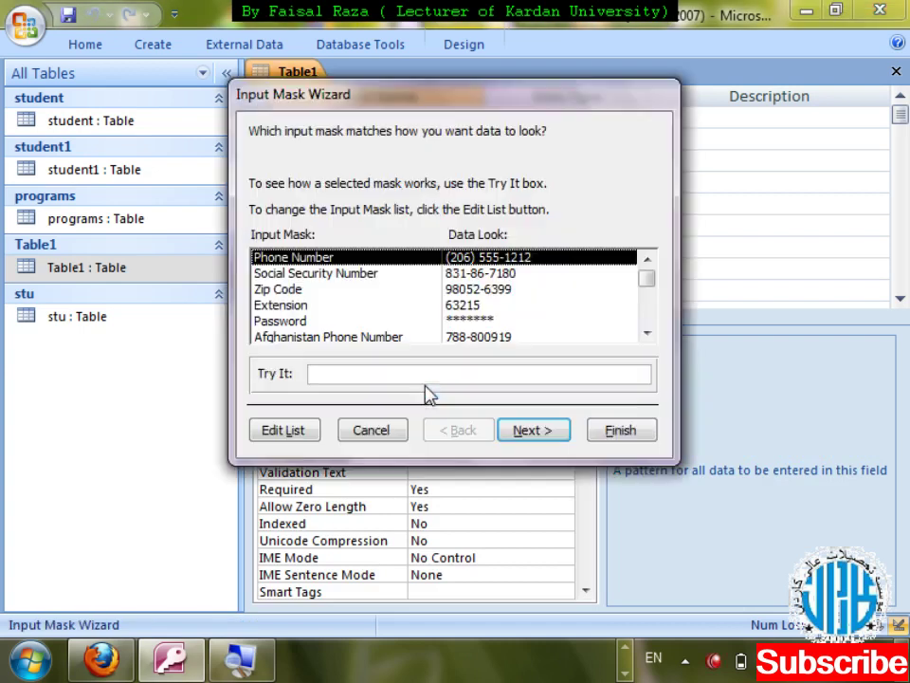
{"action": "left_click", "coordinate": [532, 436]}
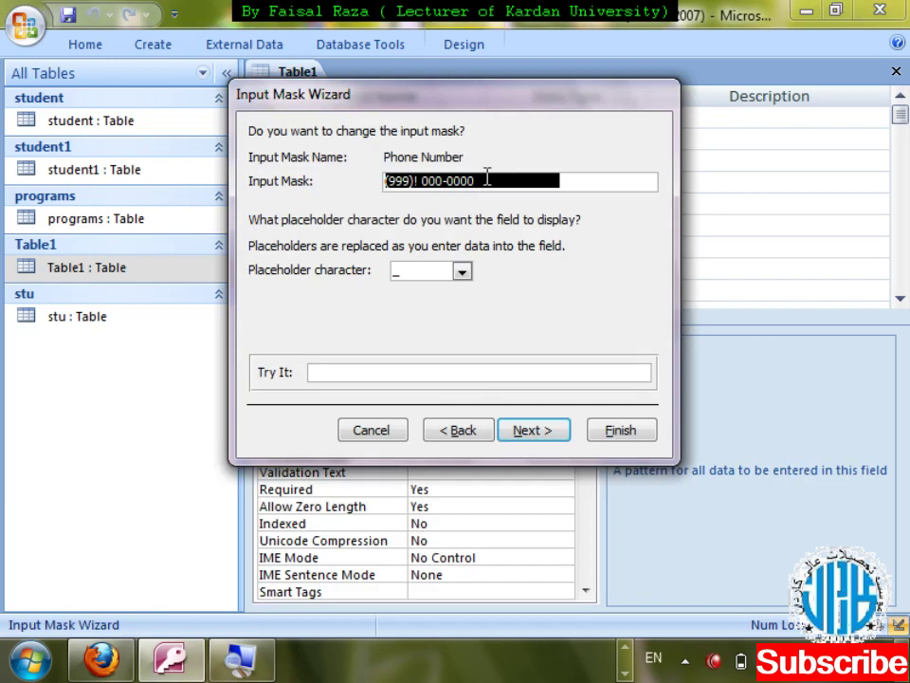
{"action": "key", "text": "Delete"}
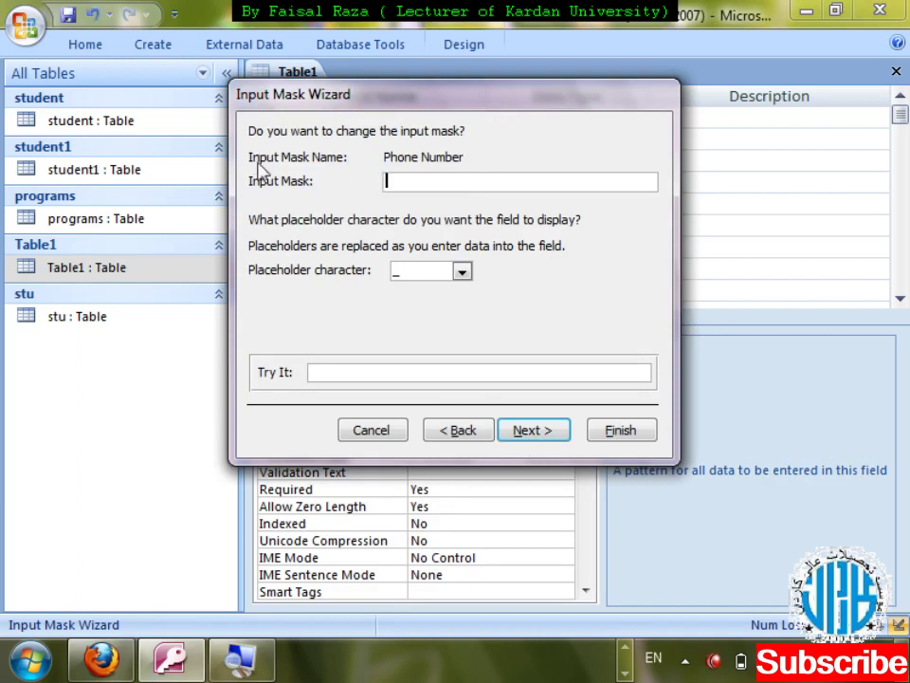
{"action": "type", "text": "'"}
{"action": "type", "text": "+93"}
{"action": "type", "text": "\""}
{"action": "type", "text": "-"}
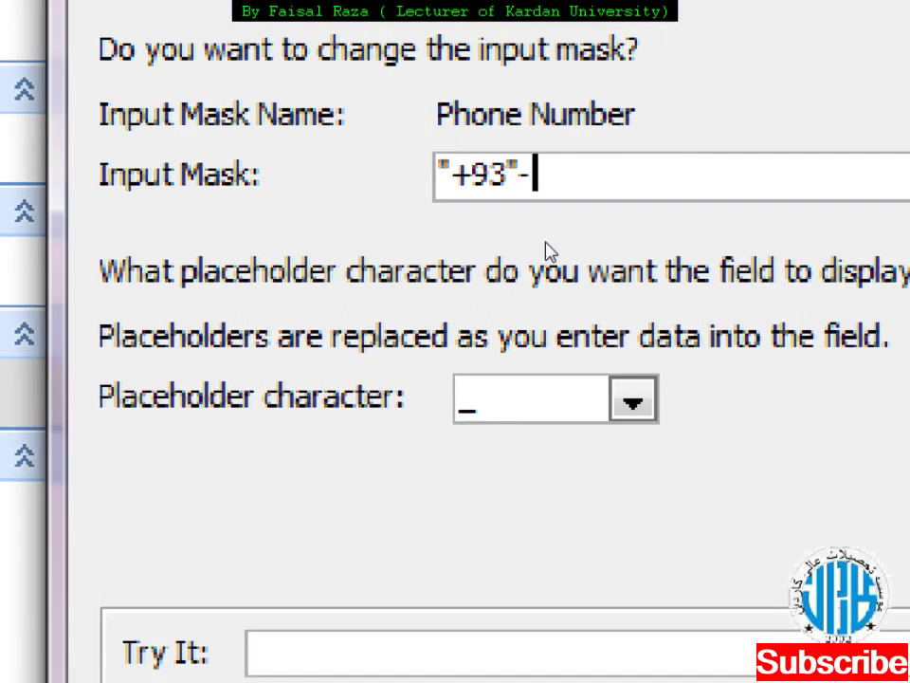
{"action": "type", "text": "000"}
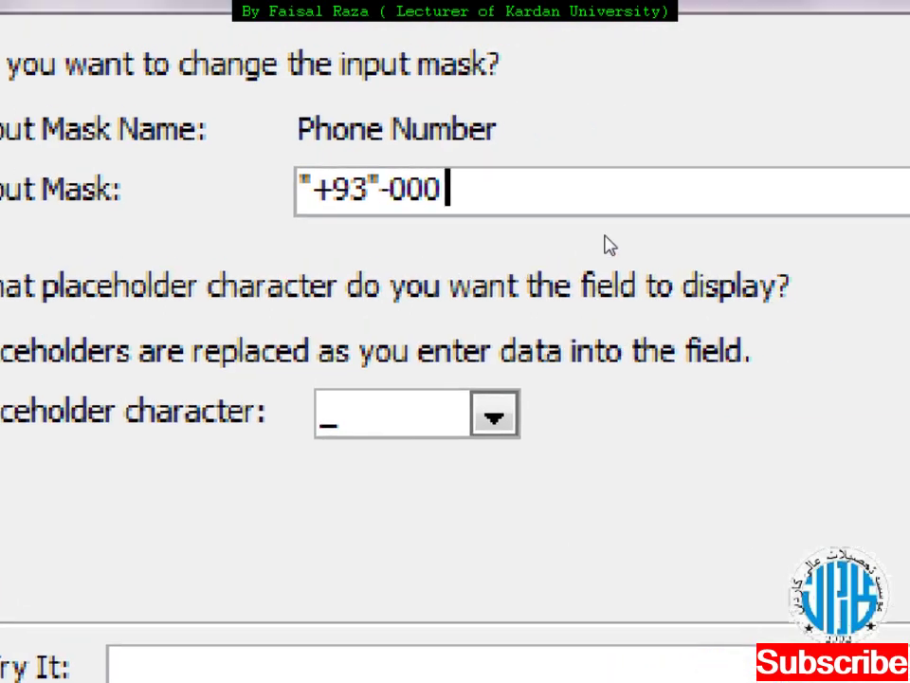
{"action": "type", "text": "-"}
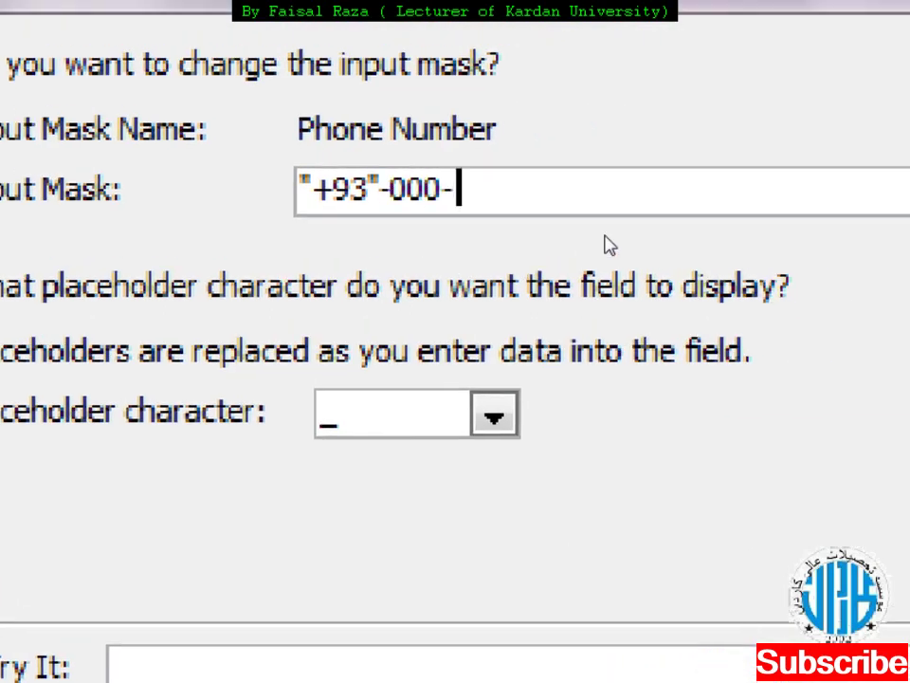
{"action": "type", "text": "000000"}
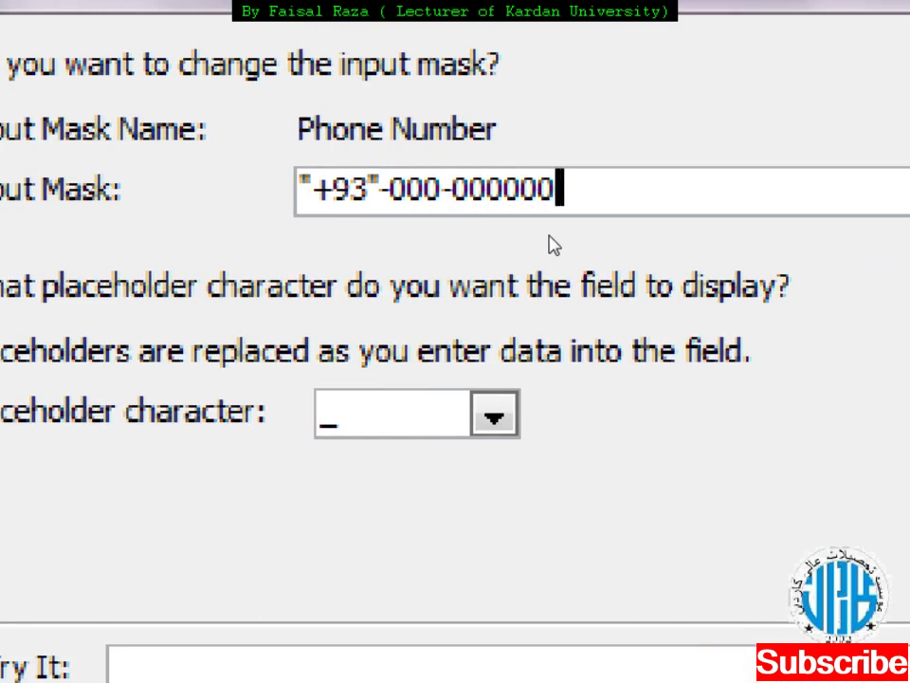
- Choose # as the placeholder character and finish the Input Mask Wizard
{"action": "key", "text": "Tab"}
{"action": "key", "text": "F4"}
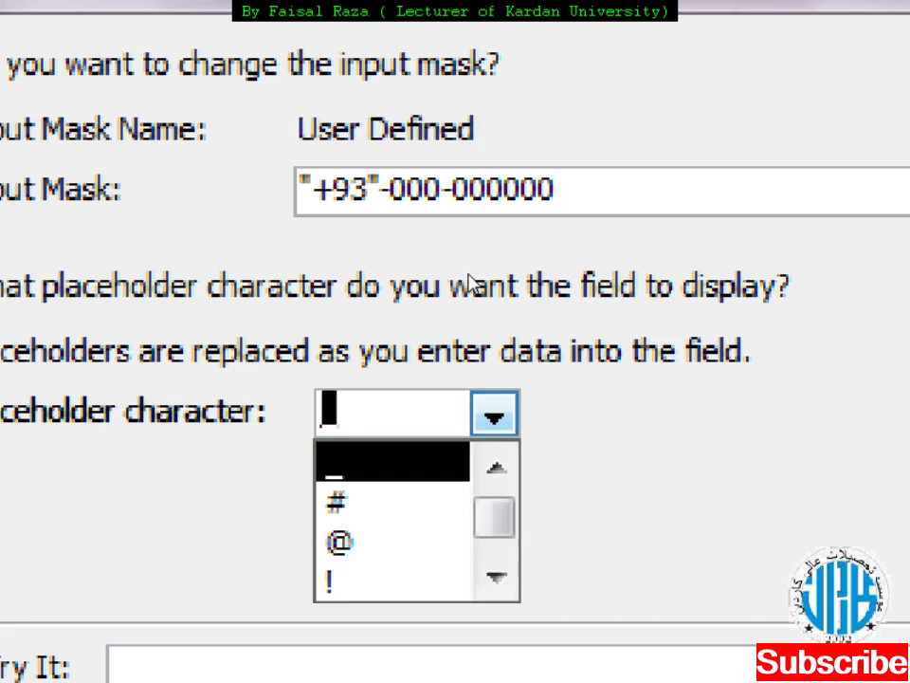
{"action": "key", "text": "Down"}
{"action": "key", "text": "Down"}
{"action": "key", "text": "Up"}
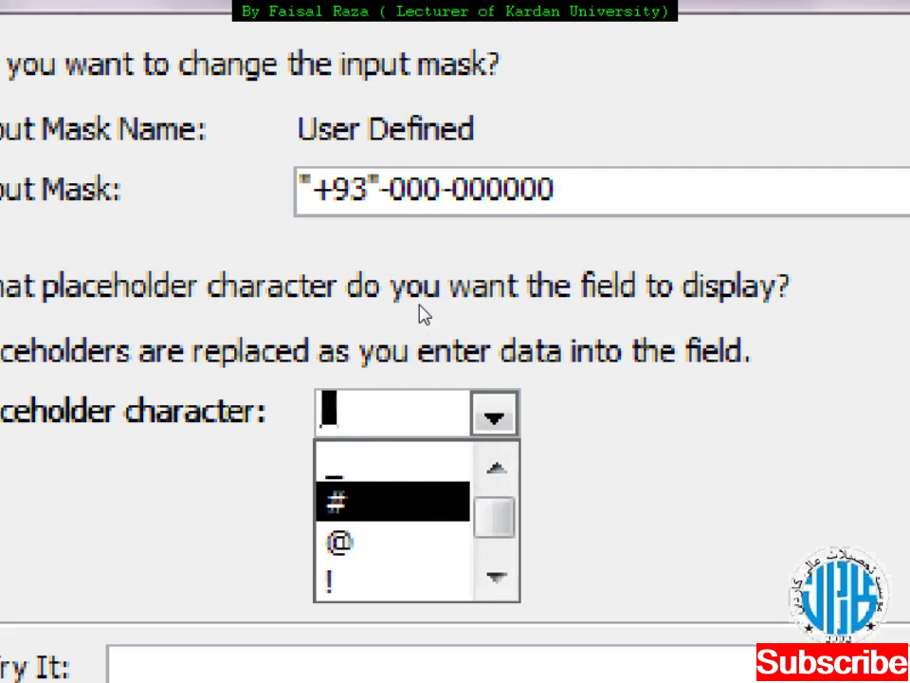
{"action": "key", "text": "Return"}
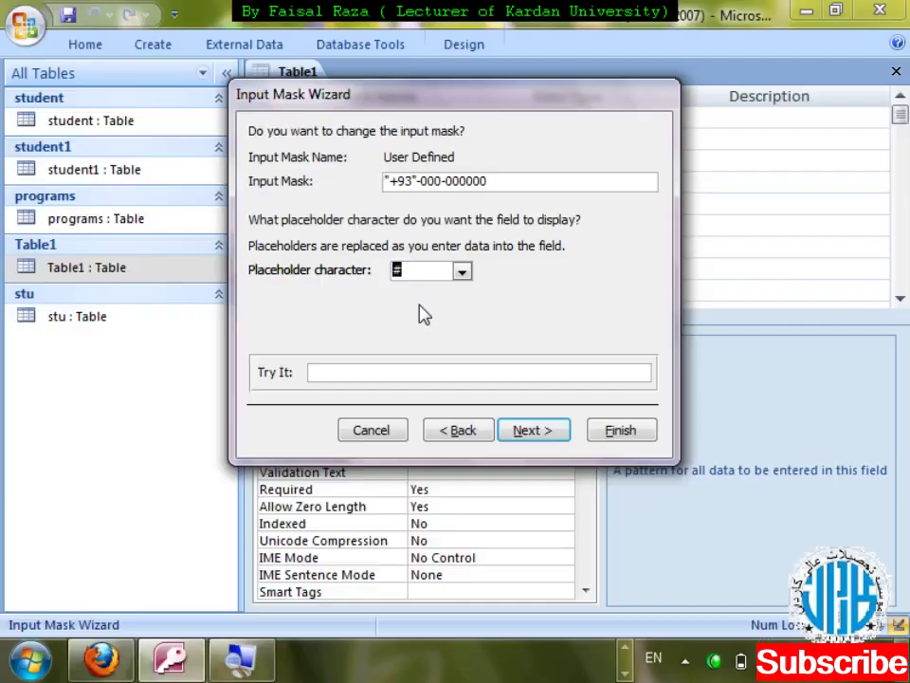
{"action": "left_click", "coordinate": [539, 429]}
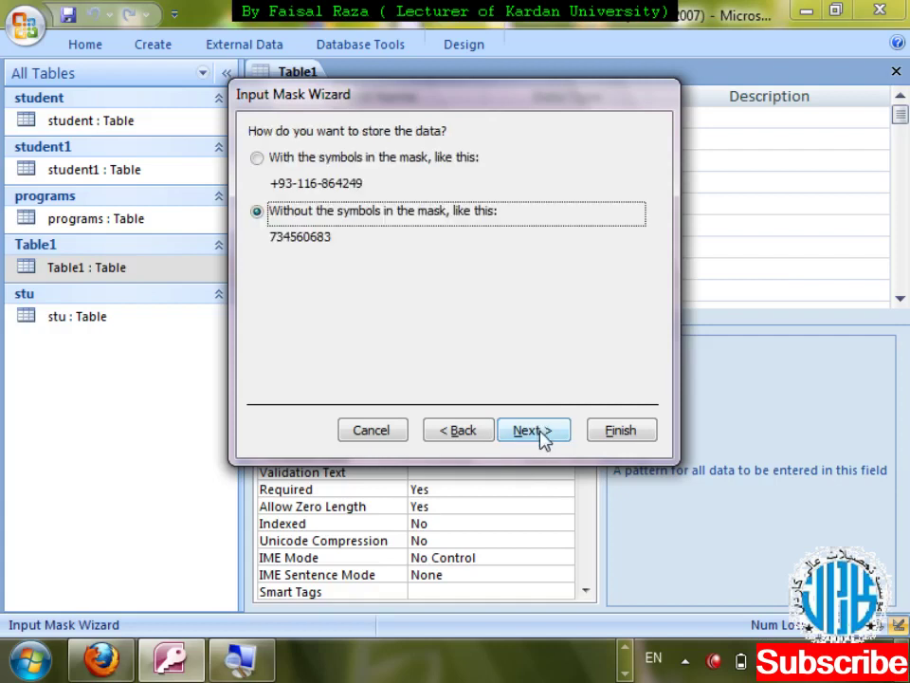
{"action": "left_click", "coordinate": [540, 431]}
{"action": "left_click", "coordinate": [599, 438]}
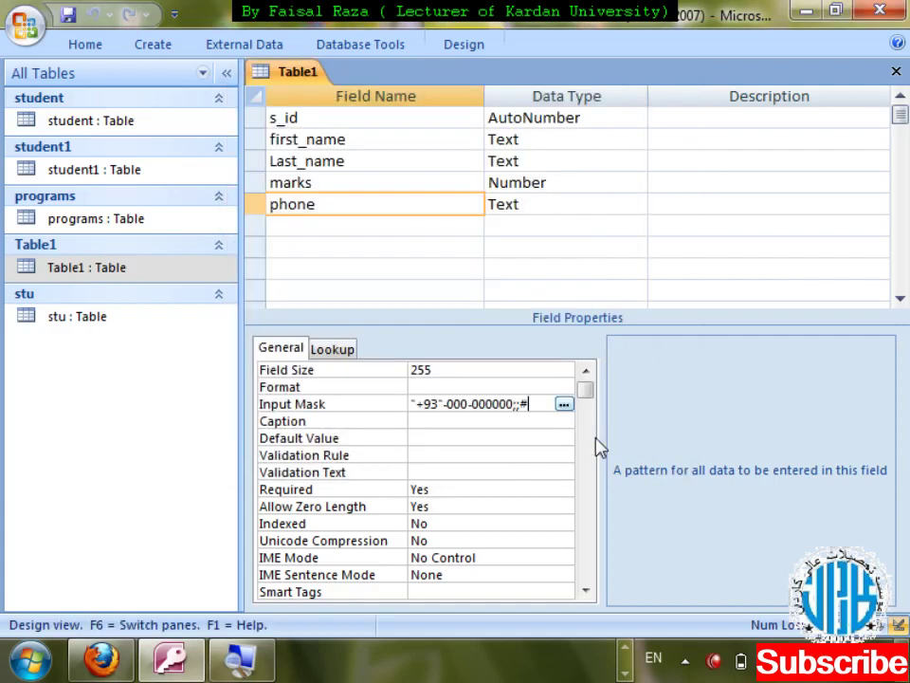
- Save the design, open Table1, and clear the last record's phone number
{"action": "key", "text": "ctrl+w"}
{"action": "key", "text": "Return"}
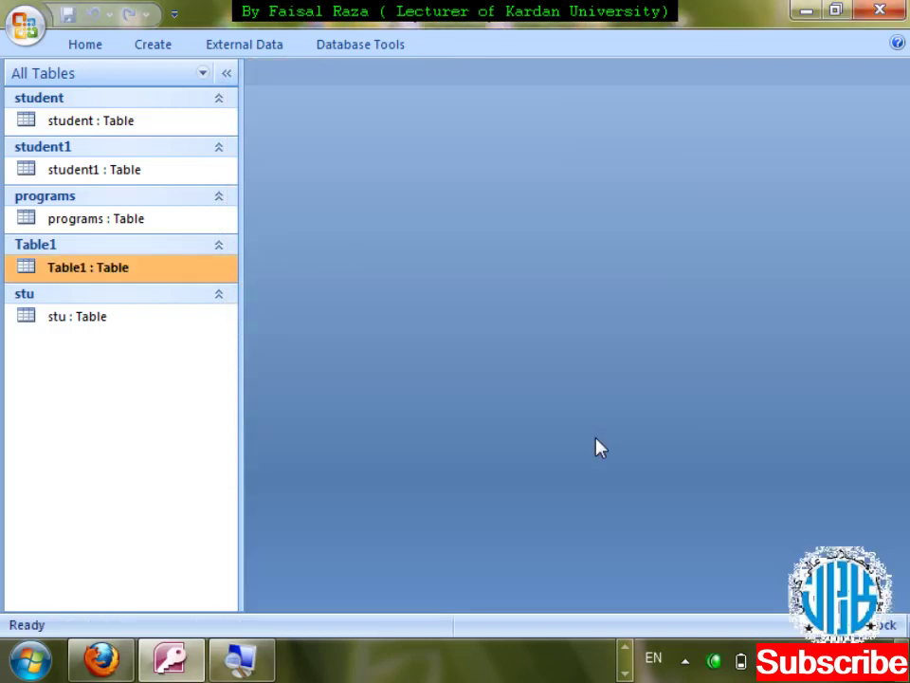
{"action": "key", "text": "Return"}
{"action": "key", "text": "Tab"}
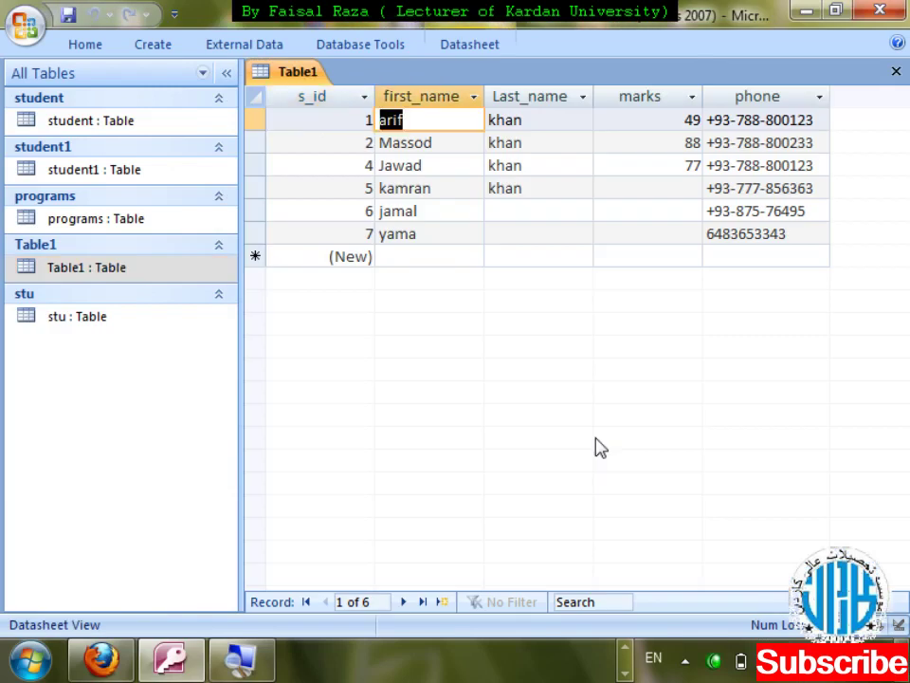
{"action": "key", "text": "Tab"}
{"action": "key", "text": "Tab"}
{"action": "key", "text": "Tab"}
{"action": "key", "text": "Down"}
{"action": "key", "text": "Down"}
{"action": "key", "text": "Down"}
{"action": "key", "text": "Down"}
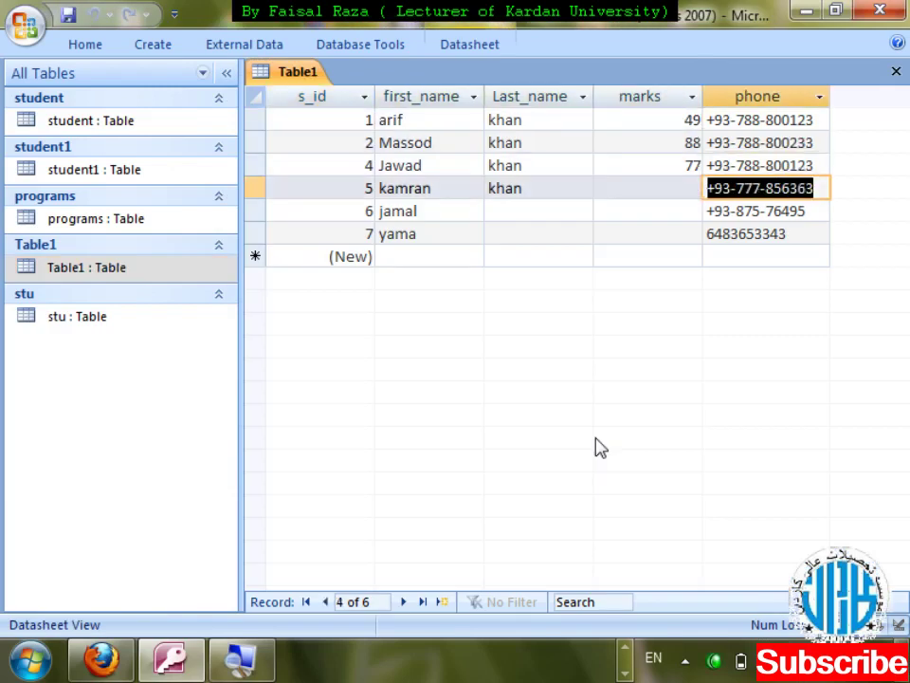
{"action": "key", "text": "Down"}
{"action": "key", "text": "Delete"}
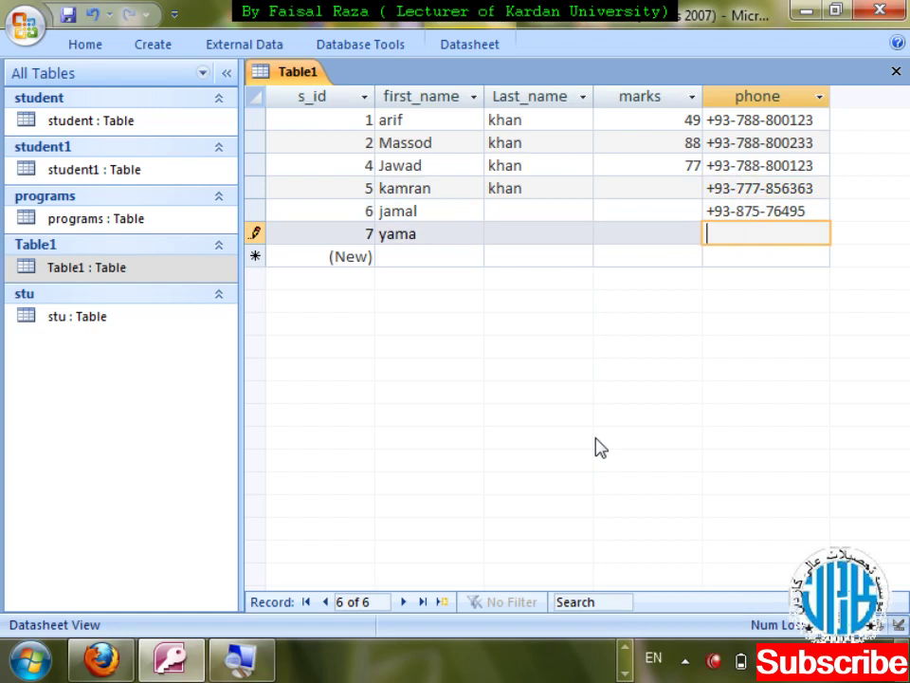
{"action": "type", "text": "7"}
{"action": "key", "text": "BackSpace"}
{"action": "key", "text": "Down"}
{"action": "key", "text": "Up"}
{"action": "key", "text": "Up"}
{"action": "key", "text": "Up"}
{"action": "key", "text": "Down"}
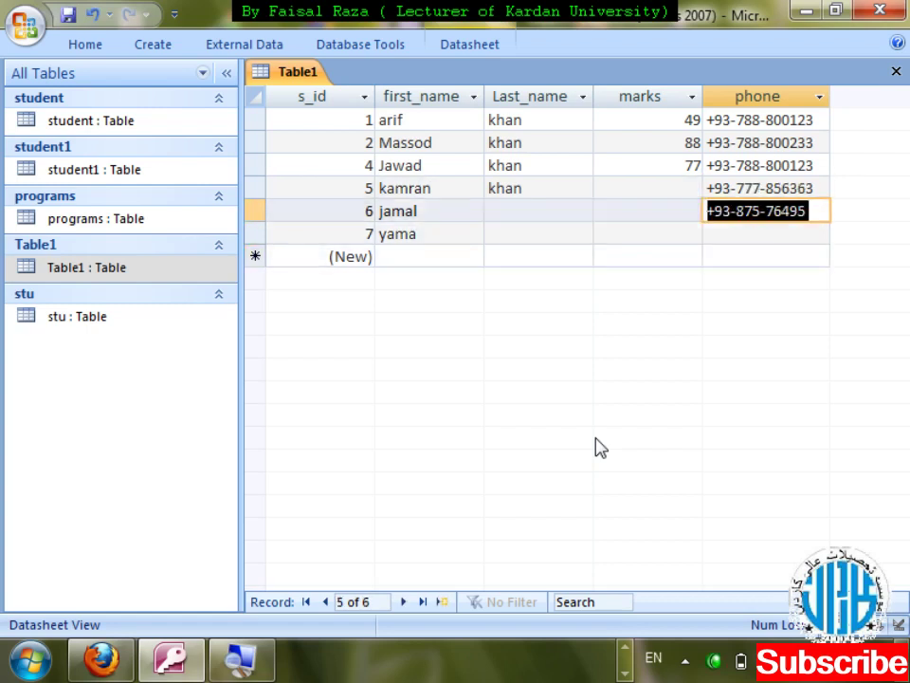
{"action": "key", "text": "Down"}
{"action": "type", "text": "78"}
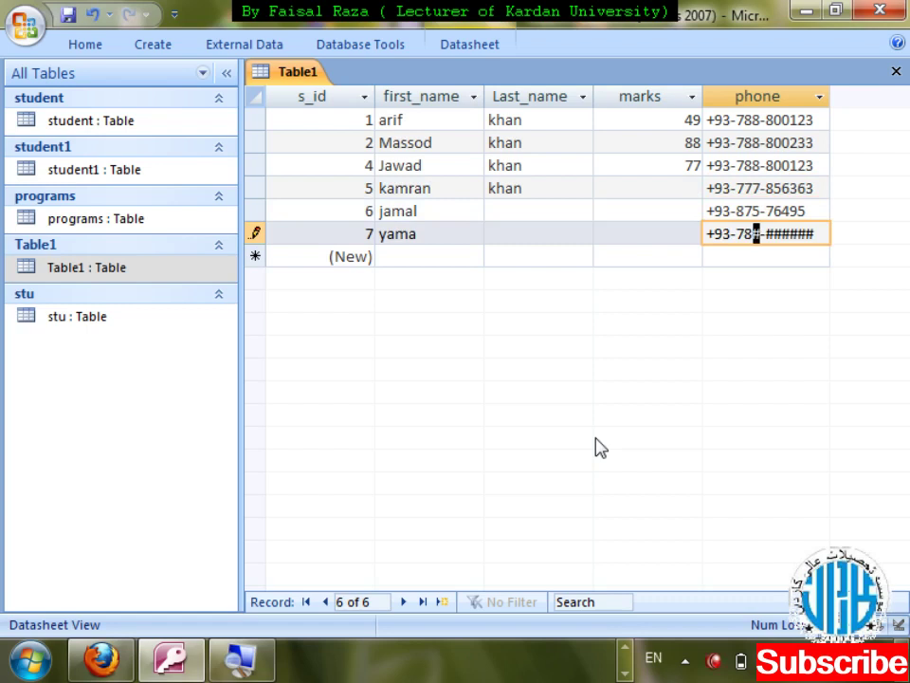
{"action": "type", "text": "8-800"}
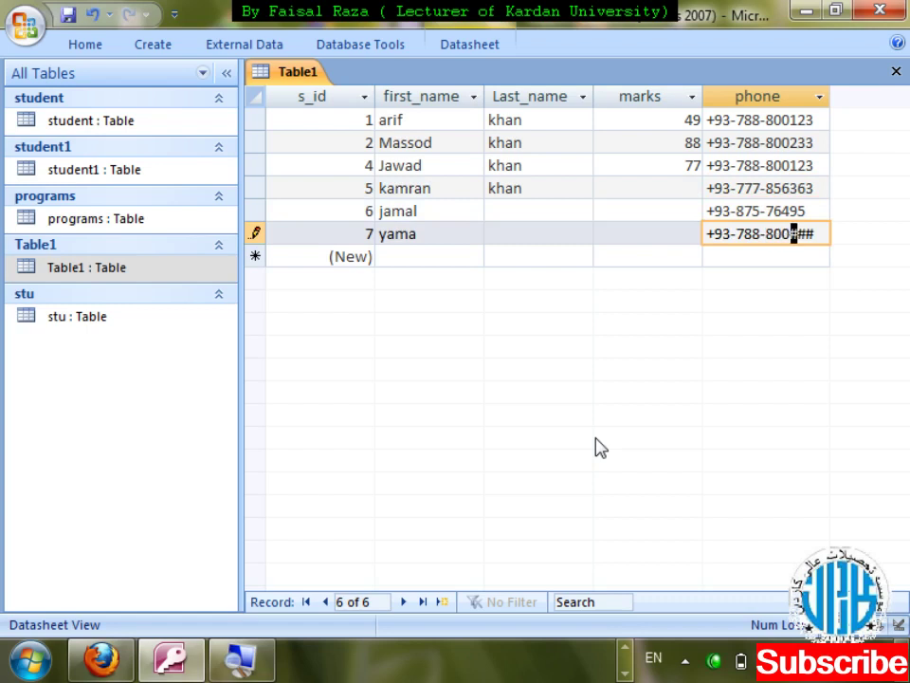
{"action": "type", "text": "916"}
{"action": "key", "text": "BackSpace"}
{"action": "key", "text": "BackSpace"}
{"action": "key", "text": "BackSpace"}
{"action": "key", "text": "BackSpace"}
- Dismiss the incomplete-phone warning, finish the number with 0123, and save and close Table1
{"action": "key", "text": "ctrl+F4"}
{"action": "key", "text": "Return"}
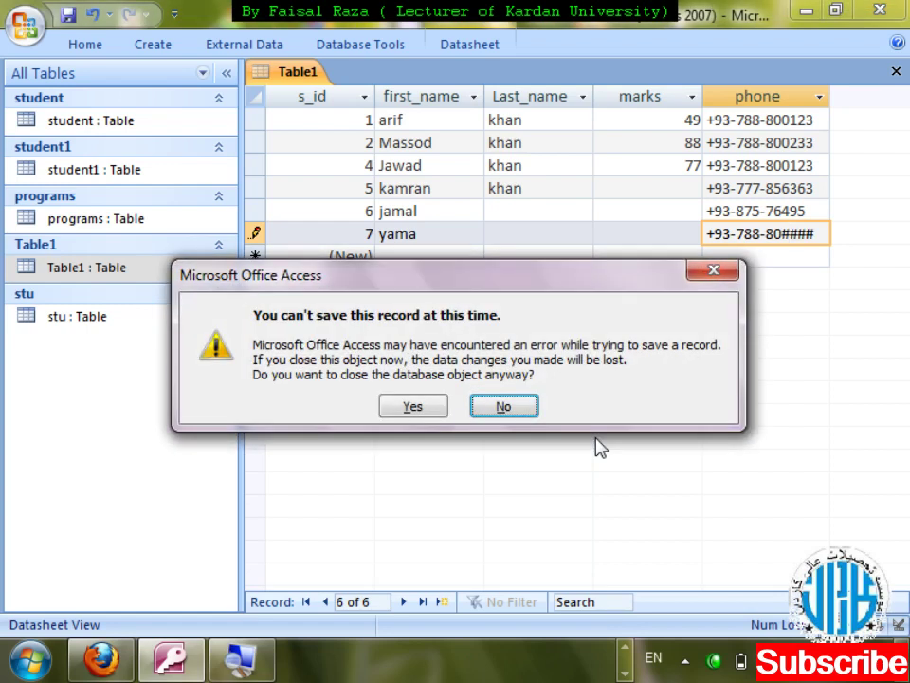
{"action": "key", "text": "Return"}
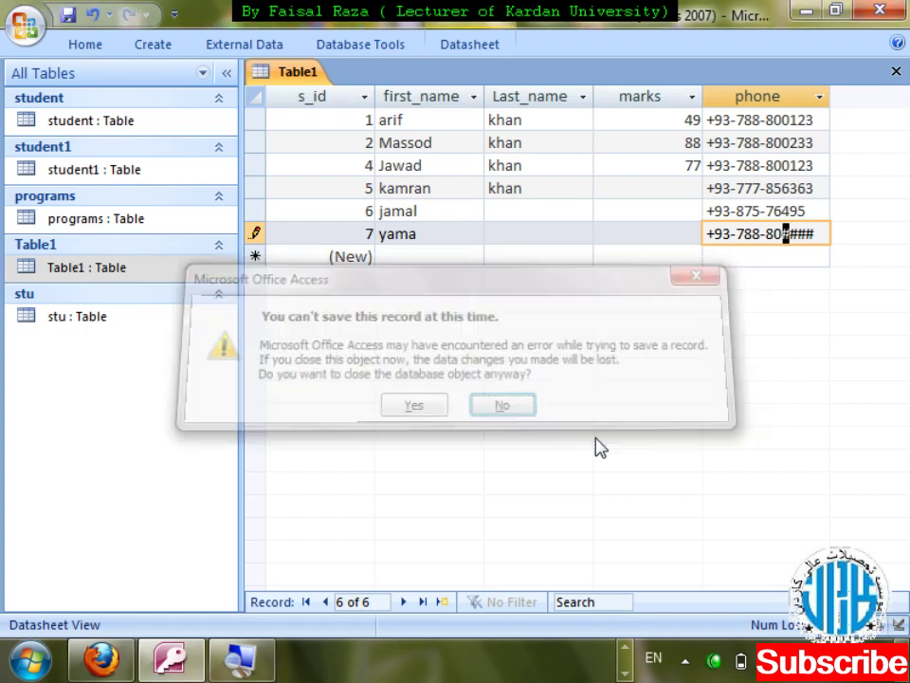
{"action": "type", "text": "0123"}
{"action": "key", "text": "ctrl+w"}
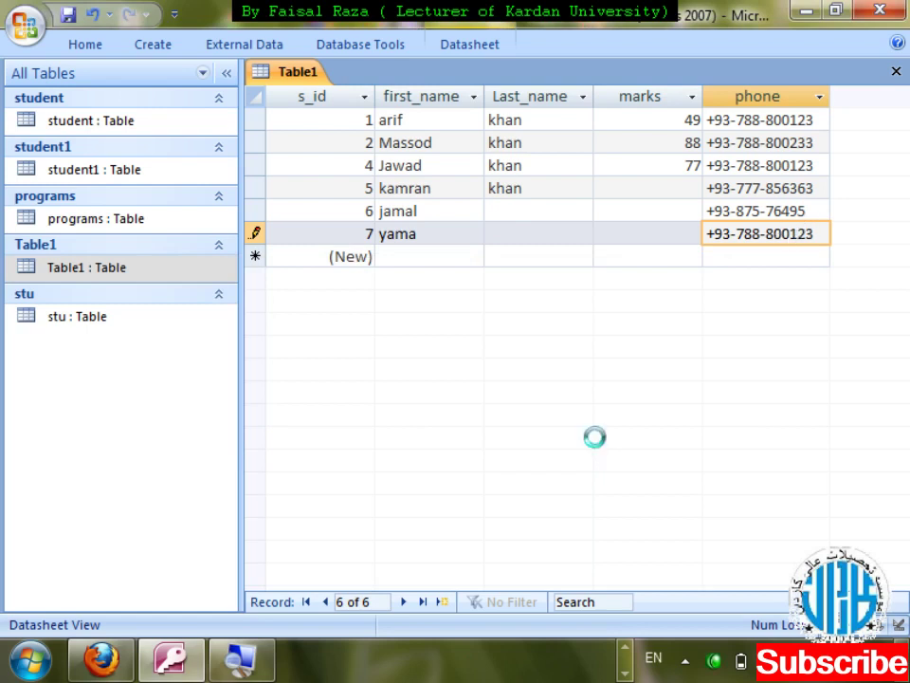
{"action": "key", "text": "Menu"}
- Open Table1 in Design View and inspect the phone field's mask wizard, leaving the mask unchanged
{"action": "key", "text": "Down"}
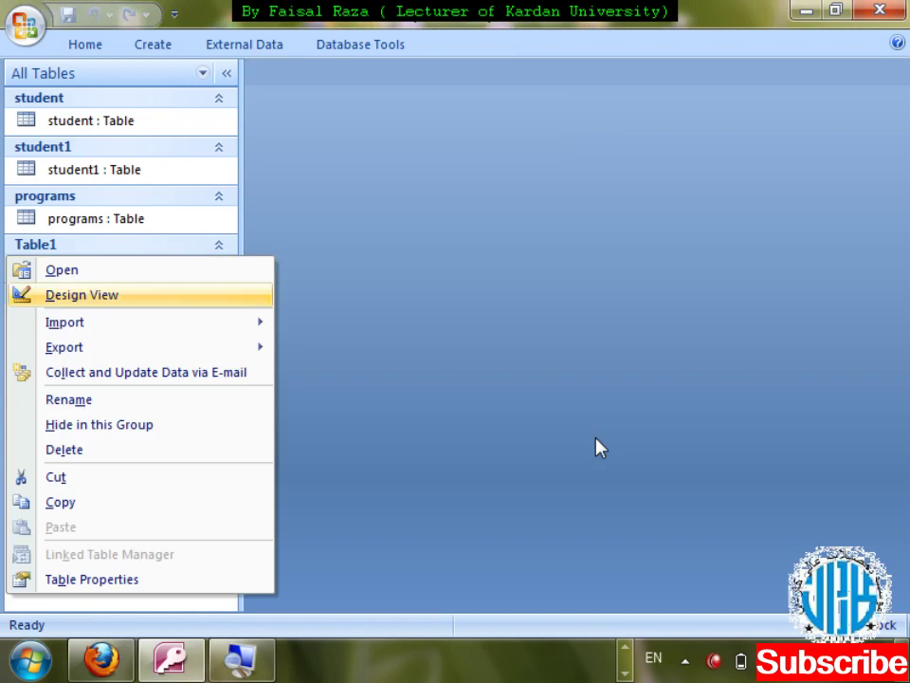
{"action": "key", "text": "Return"}
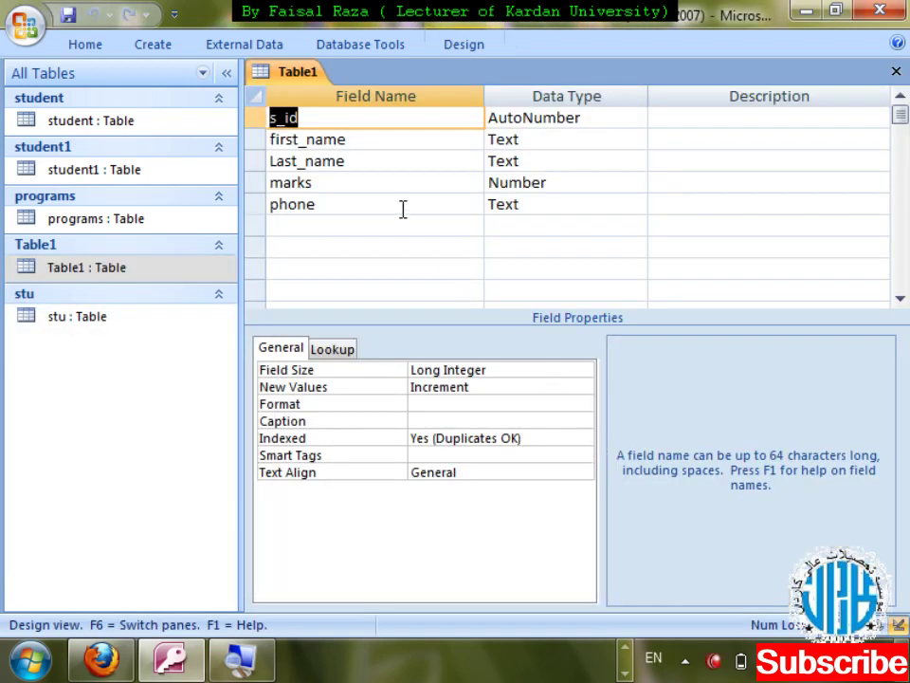
{"action": "left_click", "coordinate": [402, 206]}
{"action": "left_click", "coordinate": [575, 404]}
{"action": "left_click", "coordinate": [569, 404]}
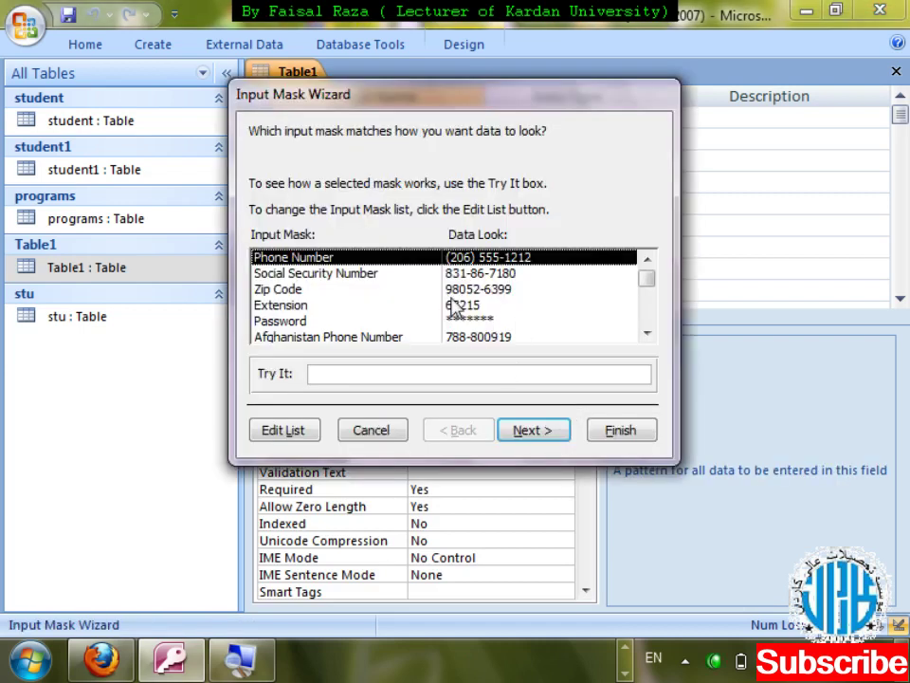
{"action": "key", "text": "Escape"}
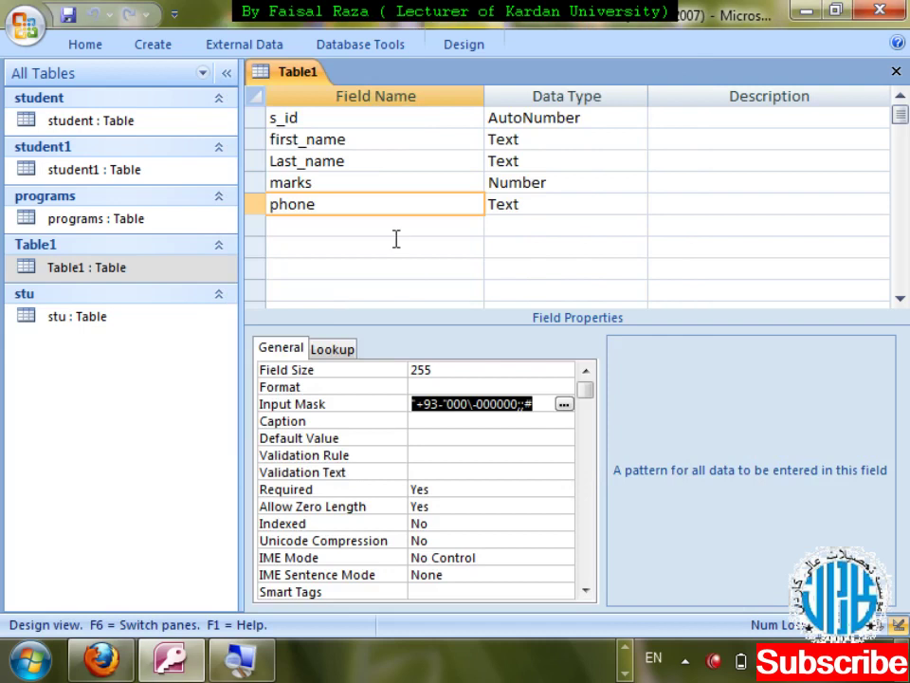
- Add a Text field named password and enter Password as its input mask
{"action": "left_click", "coordinate": [385, 227]}
{"action": "type", "text": "password"}
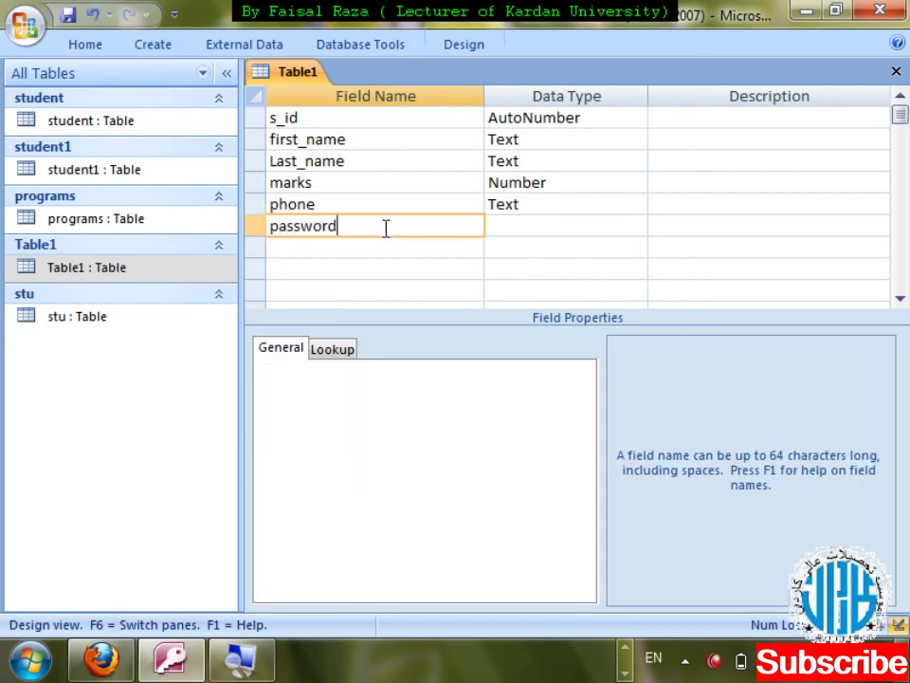
{"action": "key", "text": "Tab"}
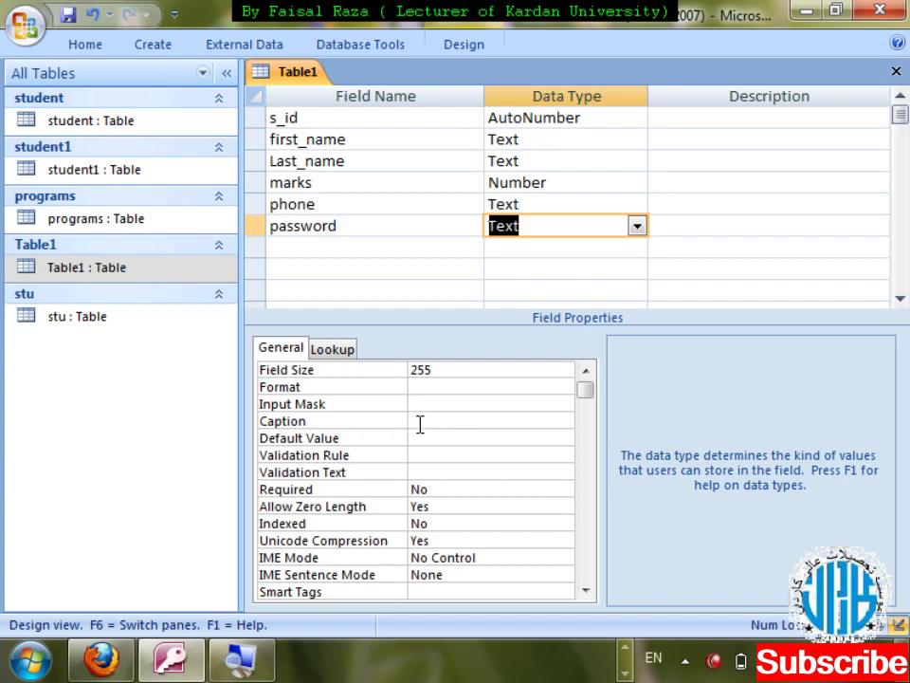
{"action": "left_click", "coordinate": [419, 405]}
{"action": "type", "text": "Pass"}
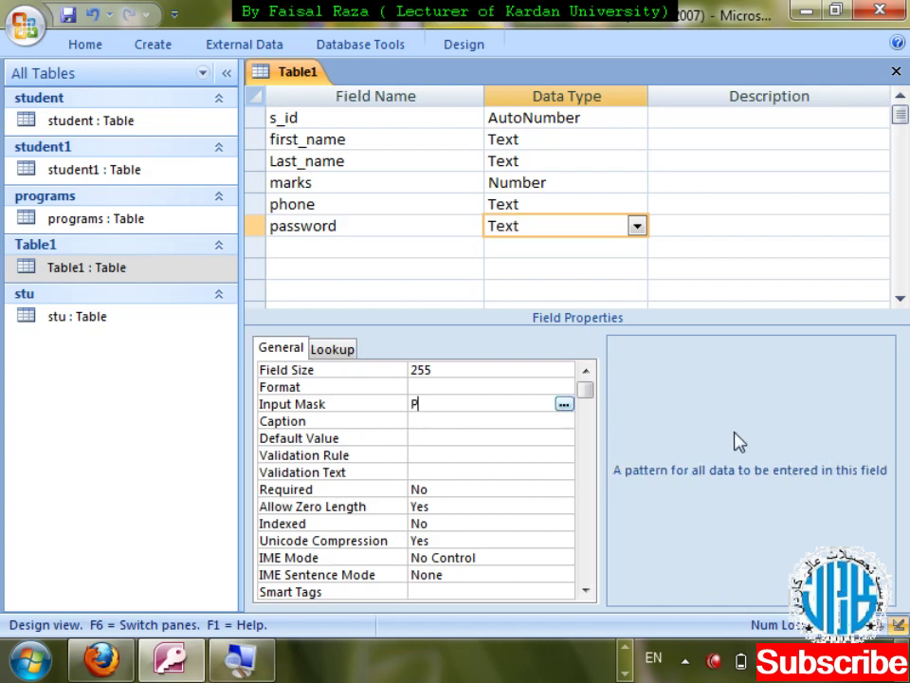
{"action": "type", "text": "word"}
- Save the design, type masked passwords for records 1–3 in the password column, and close Table1
{"action": "key", "text": "ctrl+w"}
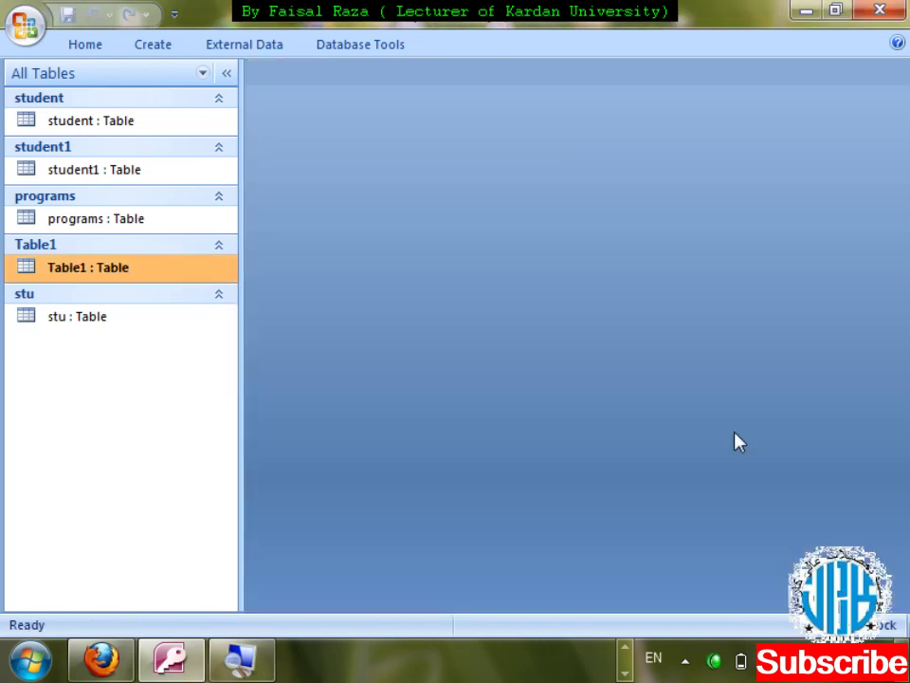
{"action": "key", "text": "Return"}
{"action": "key", "text": "Tab"}
{"action": "key", "text": "Tab"}
{"action": "key", "text": "Tab"}
{"action": "key", "text": "Tab"}
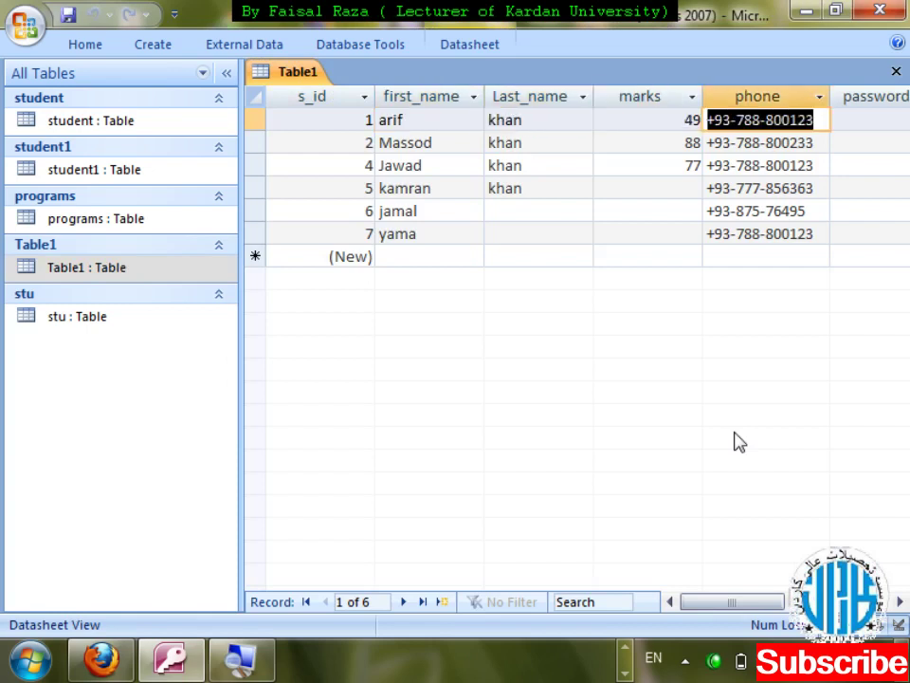
{"action": "type", "text": "***"}
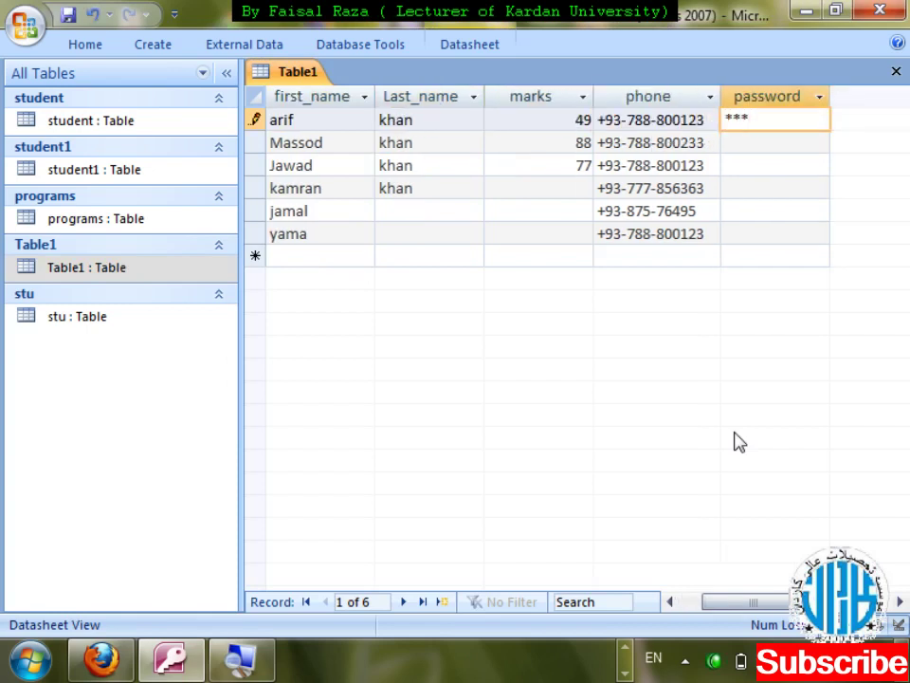
{"action": "key", "text": "Down"}
{"action": "type", "text": "******"}
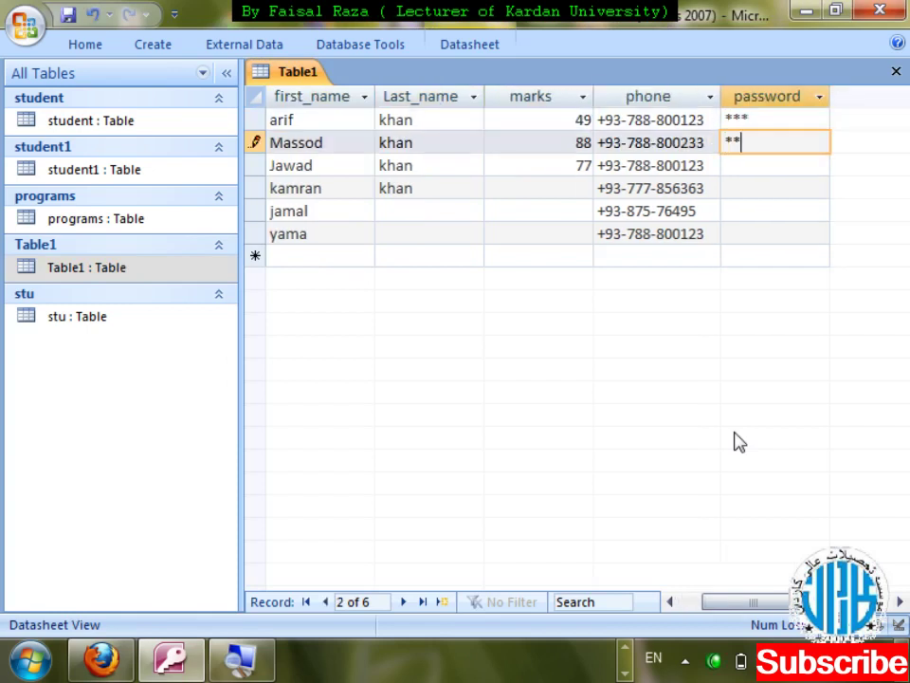
{"action": "key", "text": "Down"}
{"action": "type", "text": "********"}
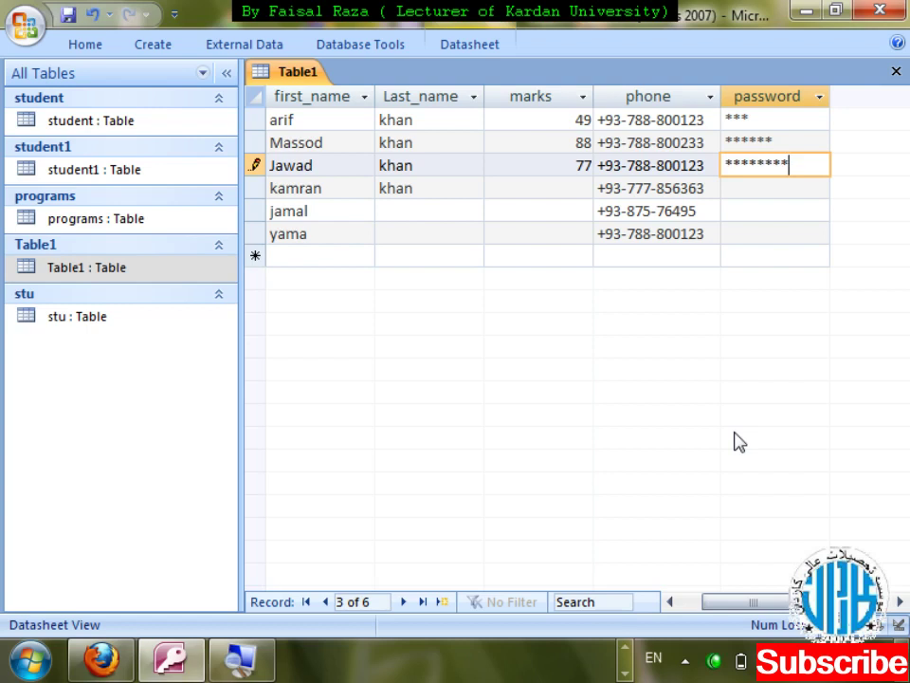
{"action": "key", "text": "ctrl+w"}
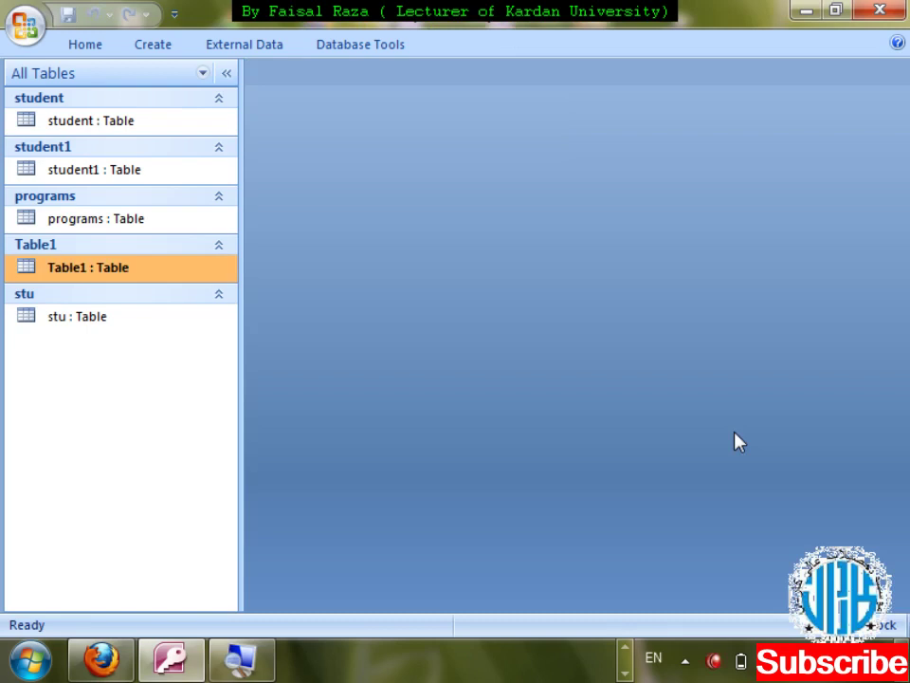
- In Design View, delete the password field's Password input mask and save the table
{"action": "key", "text": "shift+F10"}
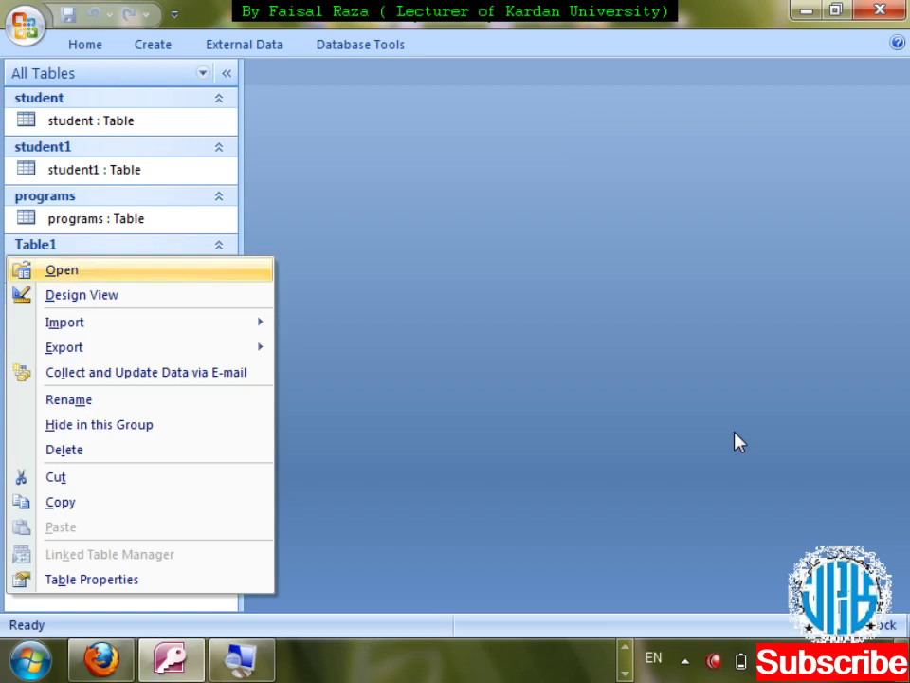
{"action": "key", "text": "Down"}
{"action": "key", "text": "Return"}
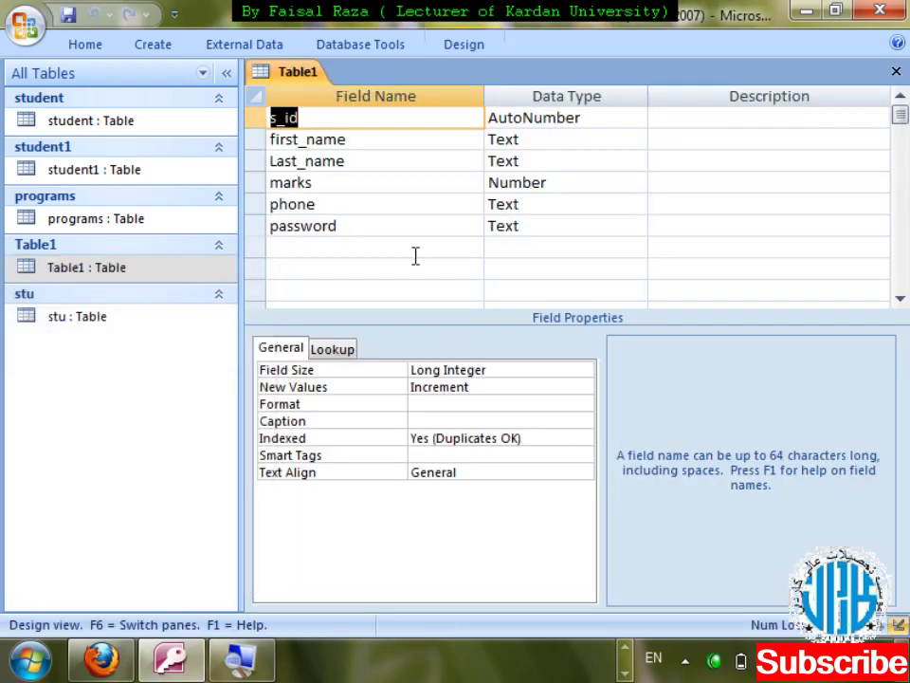
{"action": "left_click", "coordinate": [392, 222]}
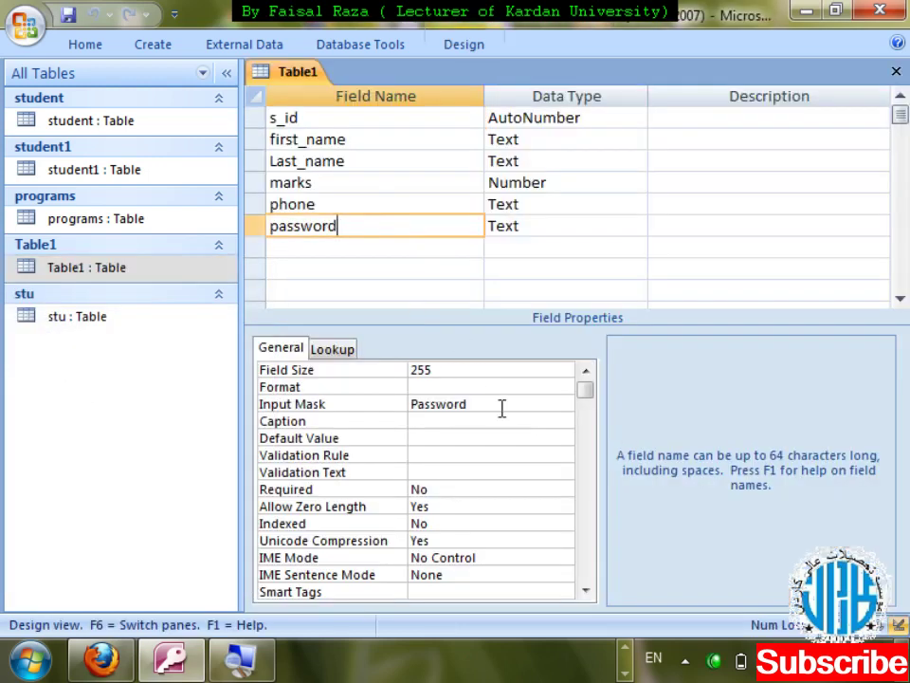
{"action": "double_click", "coordinate": [414, 402]}
{"action": "key", "text": "Delete"}
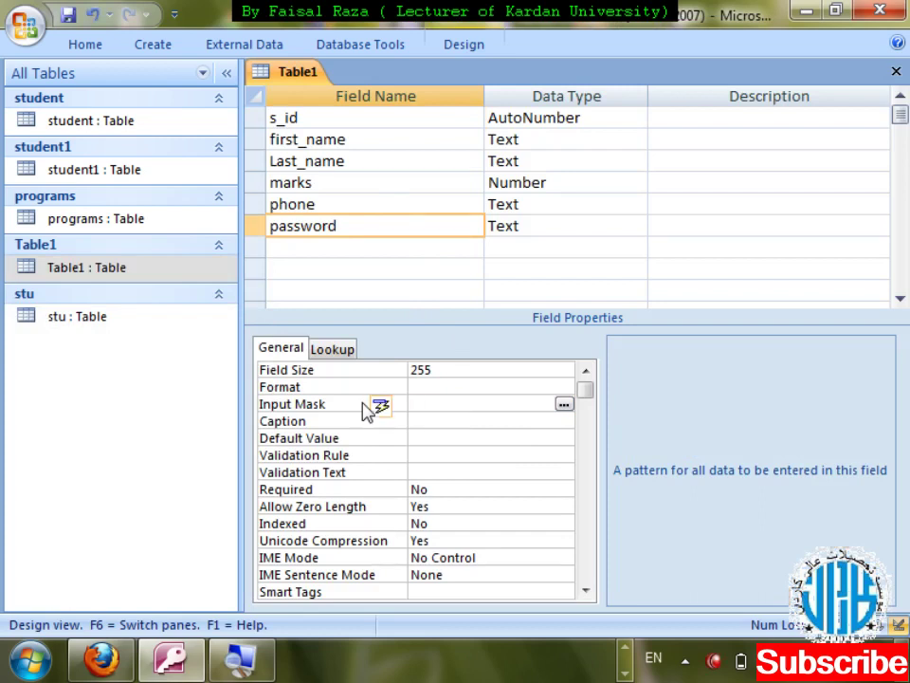
{"action": "key", "text": "ctrl+w"}
{"action": "key", "text": "Return"}
{"action": "key", "text": "Return"}
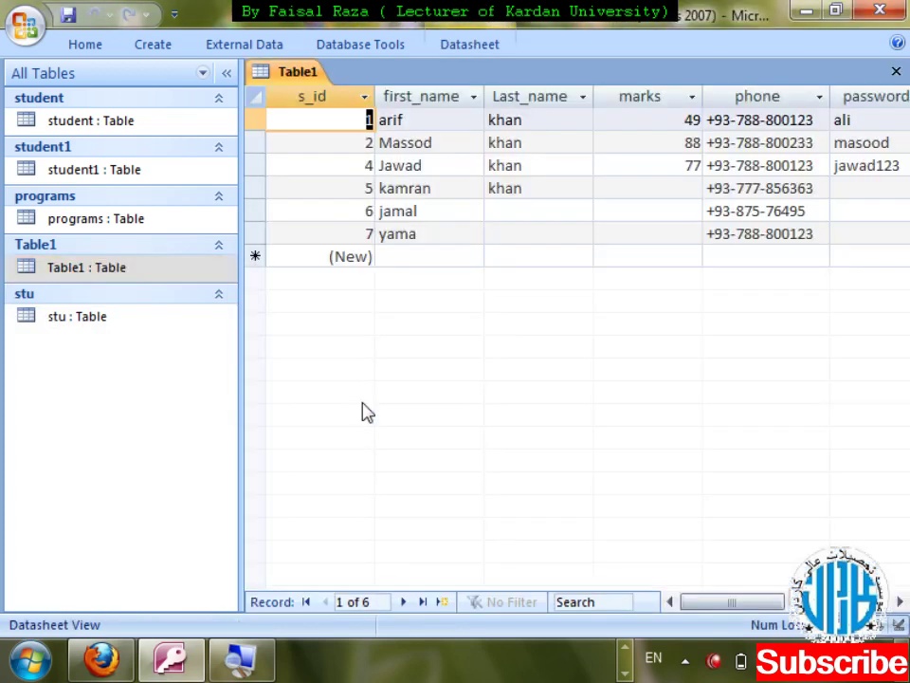
- Check the stored passwords in the password column, then close the datasheet
{"action": "key", "text": "Tab"}
{"action": "key", "text": "Tab"}
{"action": "key", "text": "Tab"}
{"action": "key", "text": "Tab"}
{"action": "key", "text": "Tab"}
{"action": "key", "text": "shift+Tab"}
{"action": "key", "text": "Tab"}
{"action": "key", "text": "Down"}
{"action": "key", "text": "Down"}
{"action": "key", "text": "Down"}
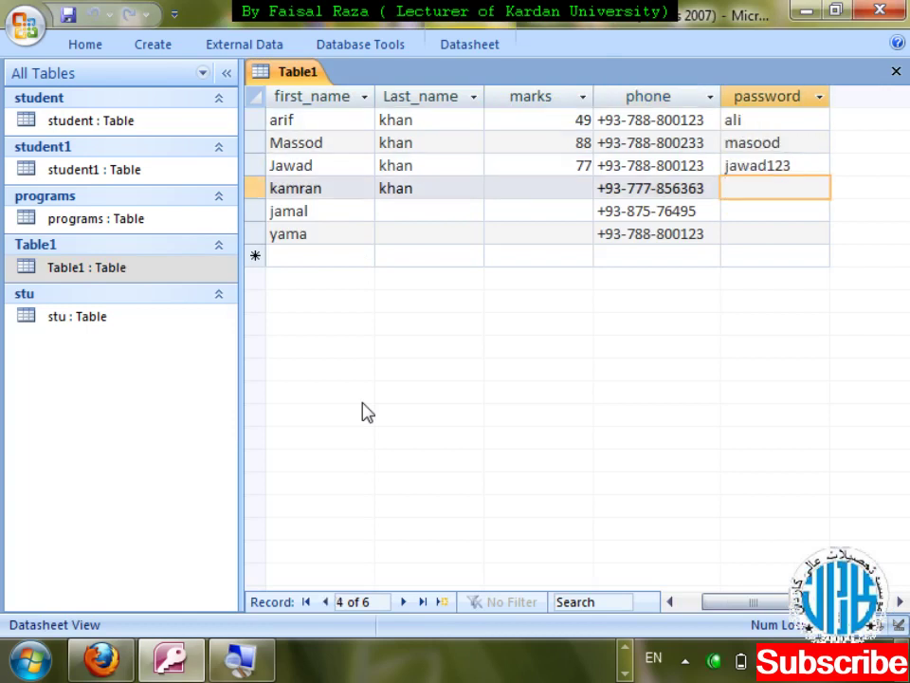
{"action": "key", "text": "Up"}
{"action": "key", "text": "Up"}
{"action": "key", "text": "Up"}
{"action": "key", "text": "ctrl+w"}
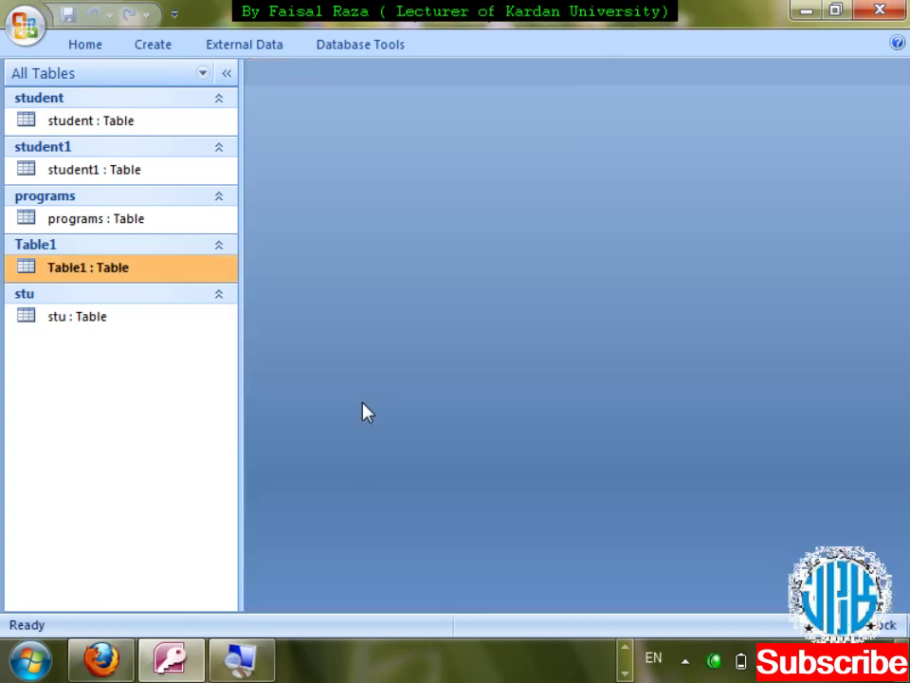
- Reopen Table1 in Design View and launch the input mask wizard for the password field
{"action": "key", "text": "shift+F10"}
{"action": "key", "text": "Down"}
{"action": "key", "text": "Down"}
{"action": "key", "text": "Down"}
{"action": "key", "text": "Up"}
{"action": "key", "text": "Return"}
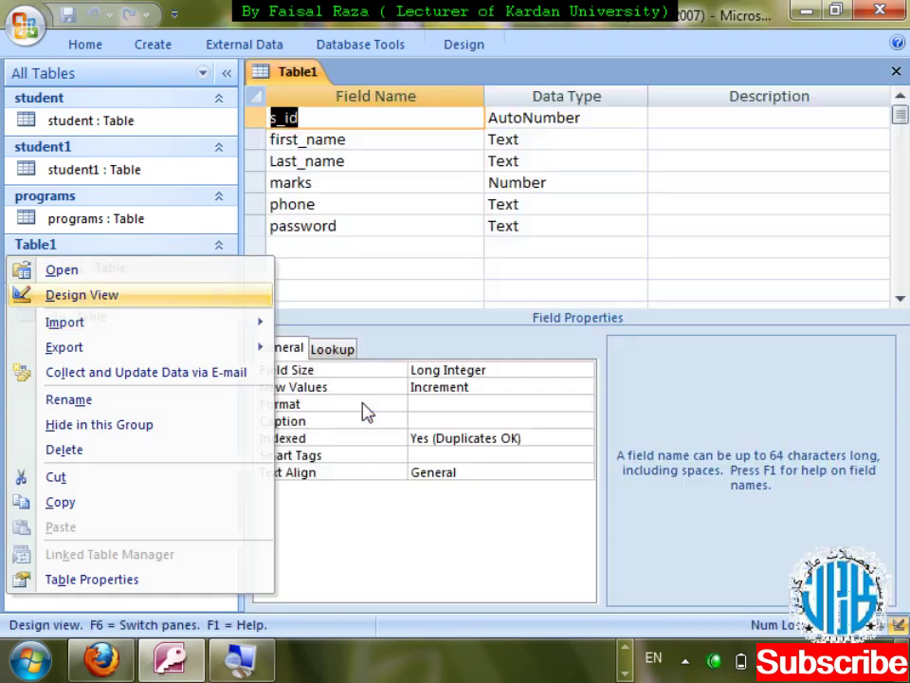
{"action": "left_click", "coordinate": [387, 224]}
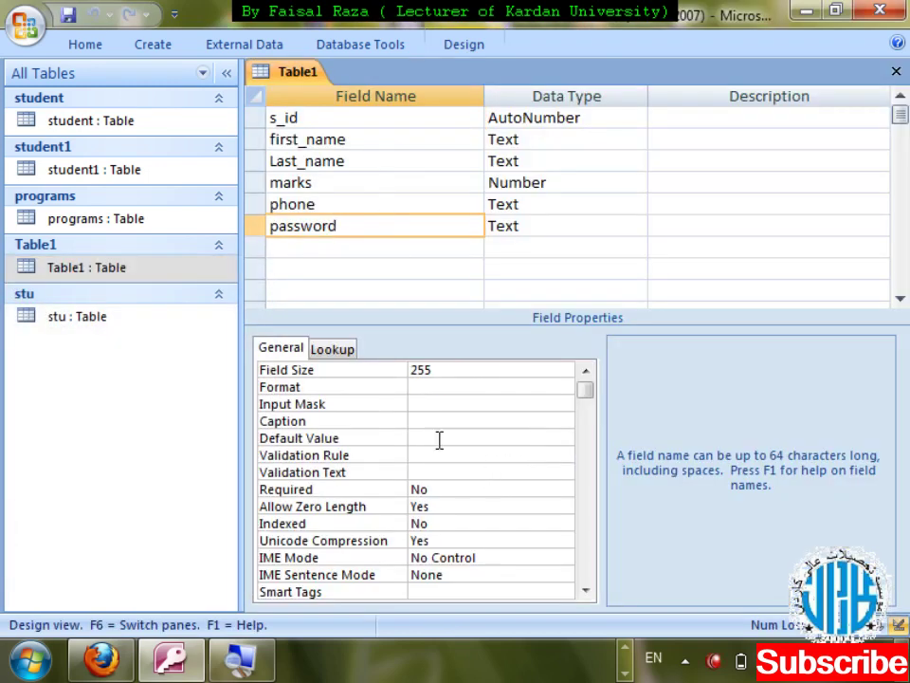
{"action": "left_click", "coordinate": [441, 403]}
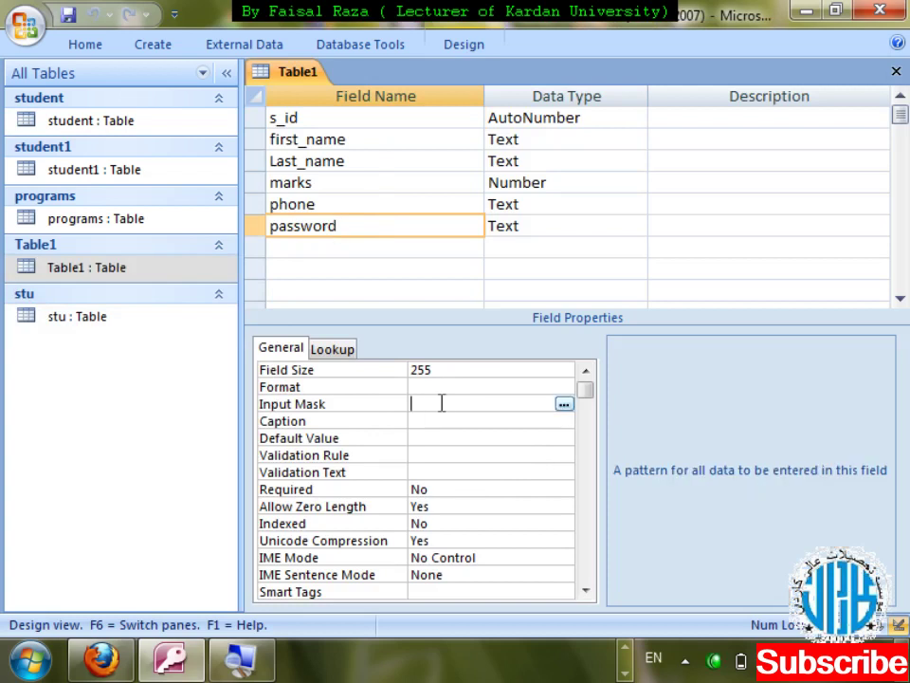
{"action": "left_click", "coordinate": [563, 405]}
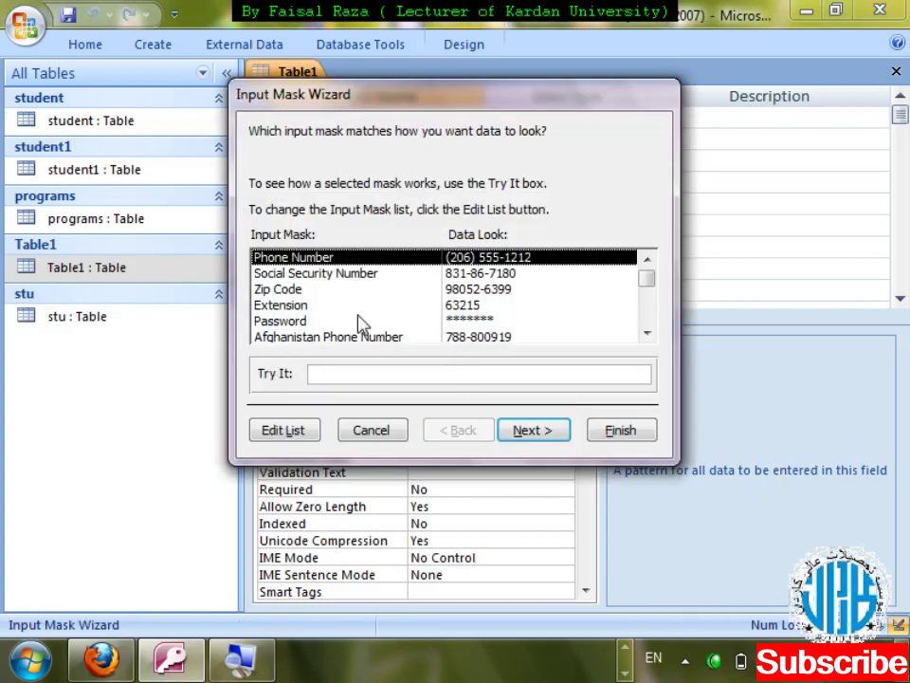
- Apply the Password mask through the wizard, then erase the resulting PASSWORD mask
{"action": "left_click", "coordinate": [360, 322]}
{"action": "left_click", "coordinate": [536, 431]}
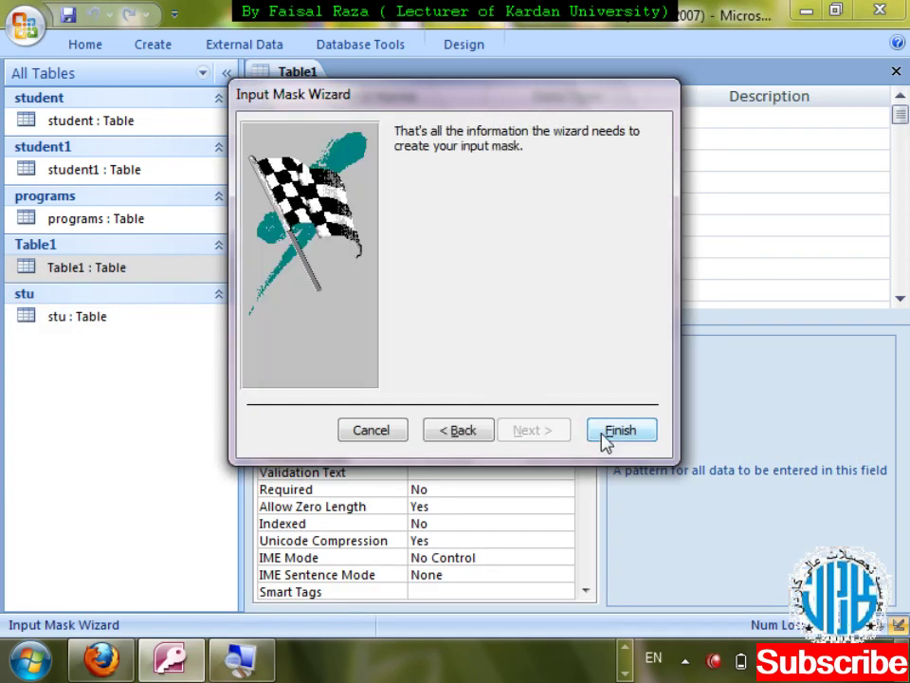
{"action": "left_click", "coordinate": [605, 438]}
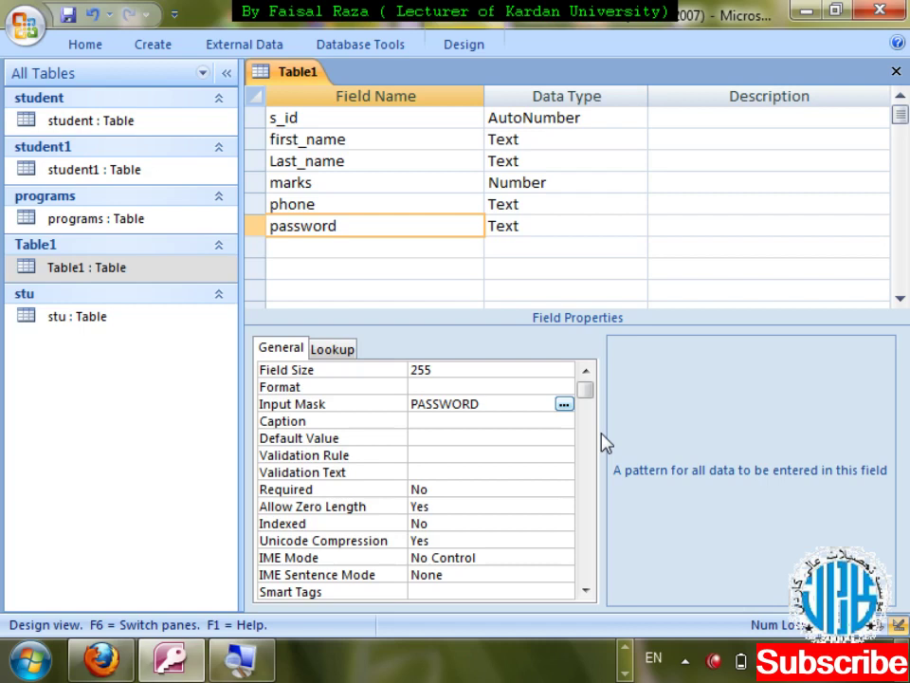
{"action": "key", "text": "BackSpace"}
{"action": "key", "text": "BackSpace"}
{"action": "key", "text": "BackSpace"}
{"action": "key", "text": "BackSpace"}
{"action": "key", "text": "BackSpace"}
{"action": "key", "text": "BackSpace"}
{"action": "key", "text": "BackSpace"}
{"action": "key", "text": "BackSpace"}
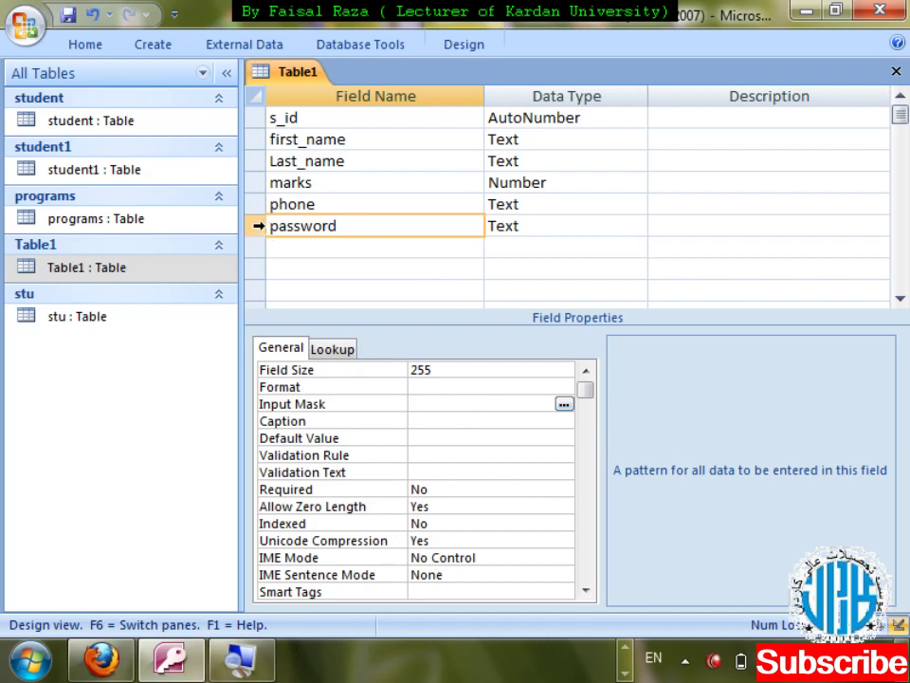
- Delete the password field row and add a new field named salary
{"action": "left_click", "coordinate": [259, 227]}
{"action": "right_click", "coordinate": [259, 229]}
{"action": "key", "text": "Down"}
{"action": "key", "text": "Down"}
{"action": "key", "text": "Down"}
{"action": "key", "text": "Down"}
{"action": "key", "text": "Down"}
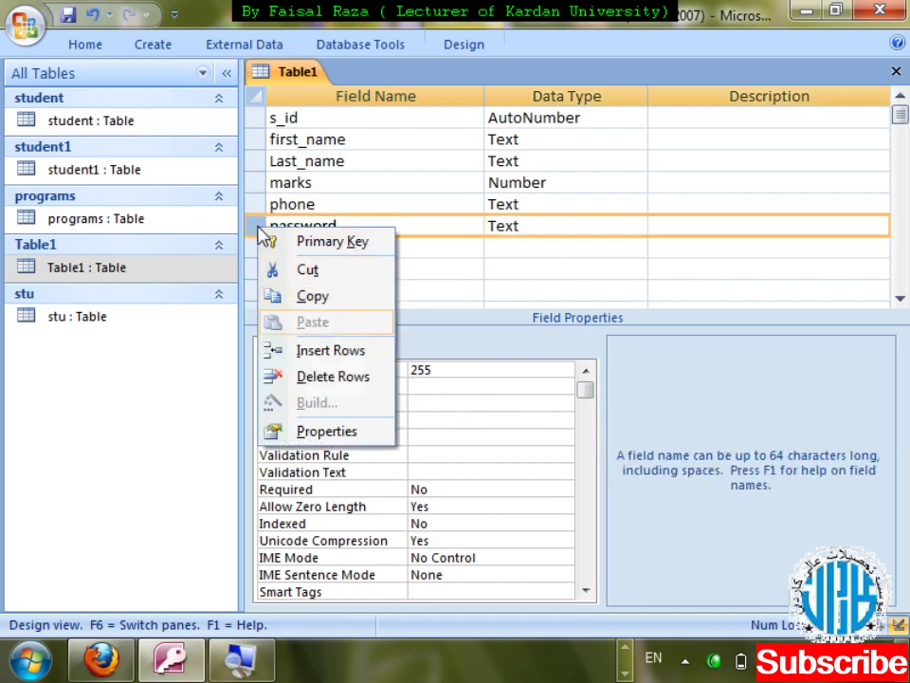
{"action": "key", "text": "Return"}
{"action": "key", "text": "Return"}
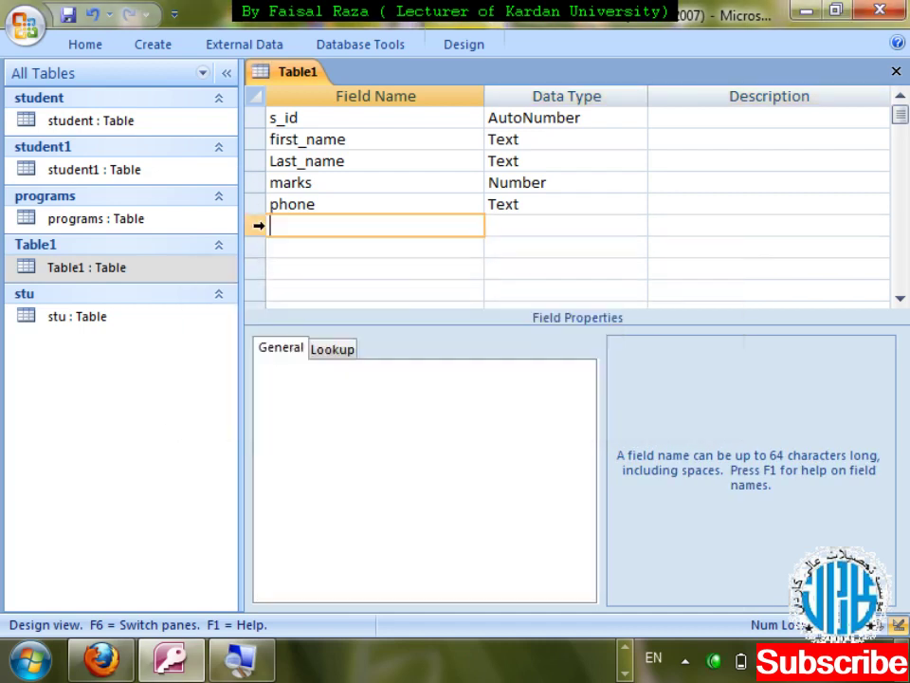
{"action": "type", "text": "salary"}
{"action": "key", "text": "Tab"}
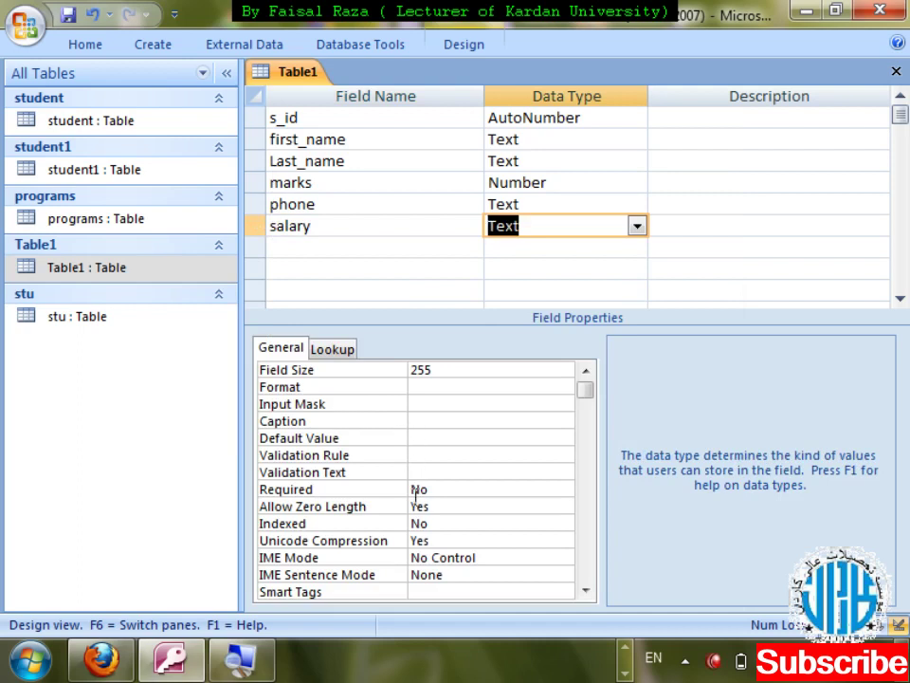
- Save the table and start the salary input mask from the Phone Number mask
{"action": "left_click", "coordinate": [414, 403]}
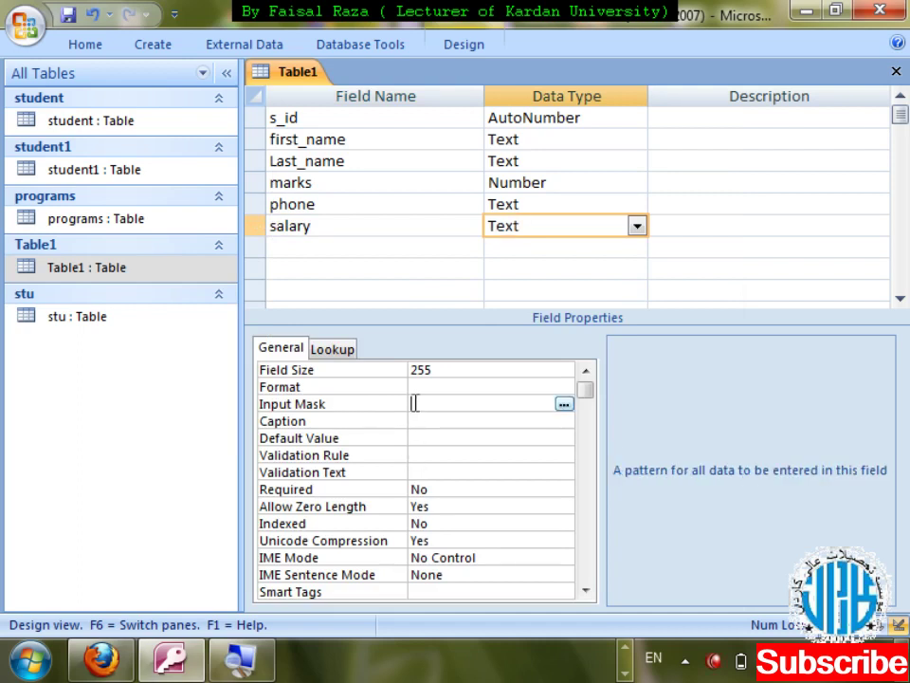
{"action": "left_click", "coordinate": [565, 403]}
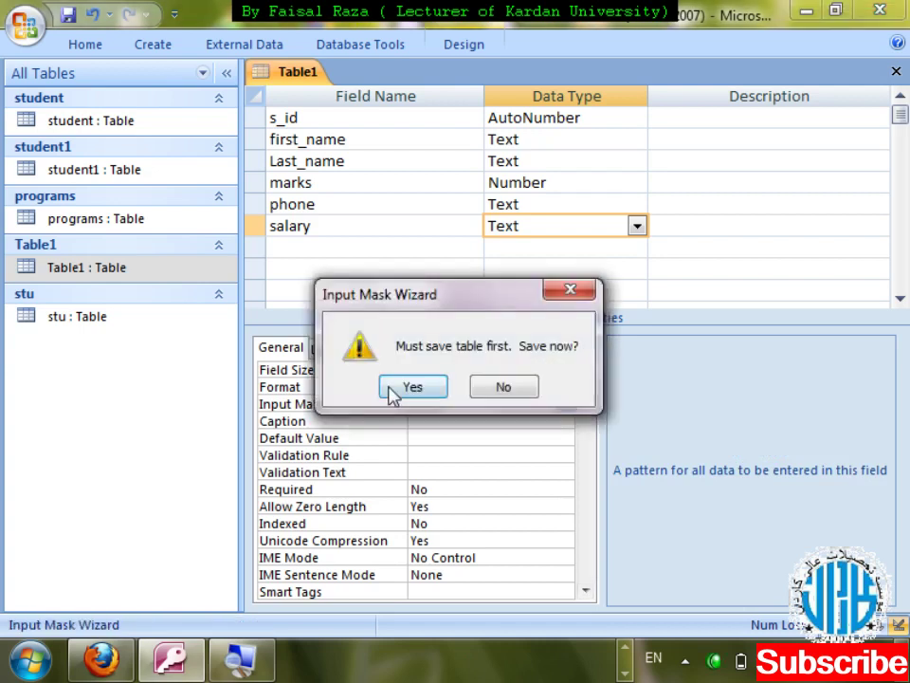
{"action": "left_click", "coordinate": [391, 388]}
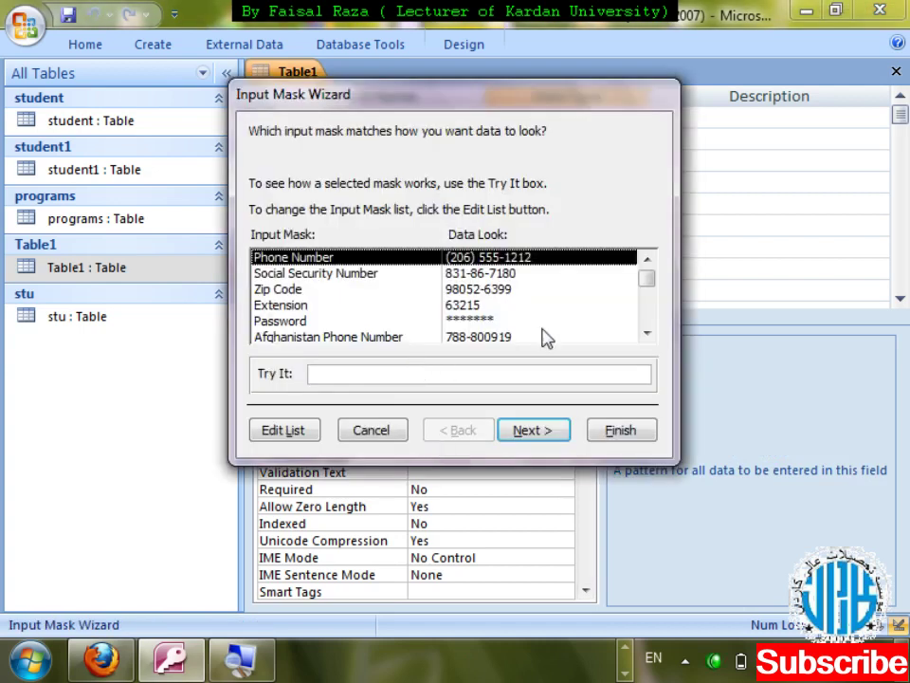
{"action": "left_click", "coordinate": [647, 333]}
{"action": "left_click", "coordinate": [647, 333]}
{"action": "left_click", "coordinate": [647, 332]}
{"action": "left_click", "coordinate": [647, 333]}
{"action": "left_click", "coordinate": [648, 333]}
{"action": "left_click", "coordinate": [648, 333]}
{"action": "left_click_drag", "start_coordinate": [650, 317], "coordinate": [646, 270]}
{"action": "left_click", "coordinate": [531, 432]}
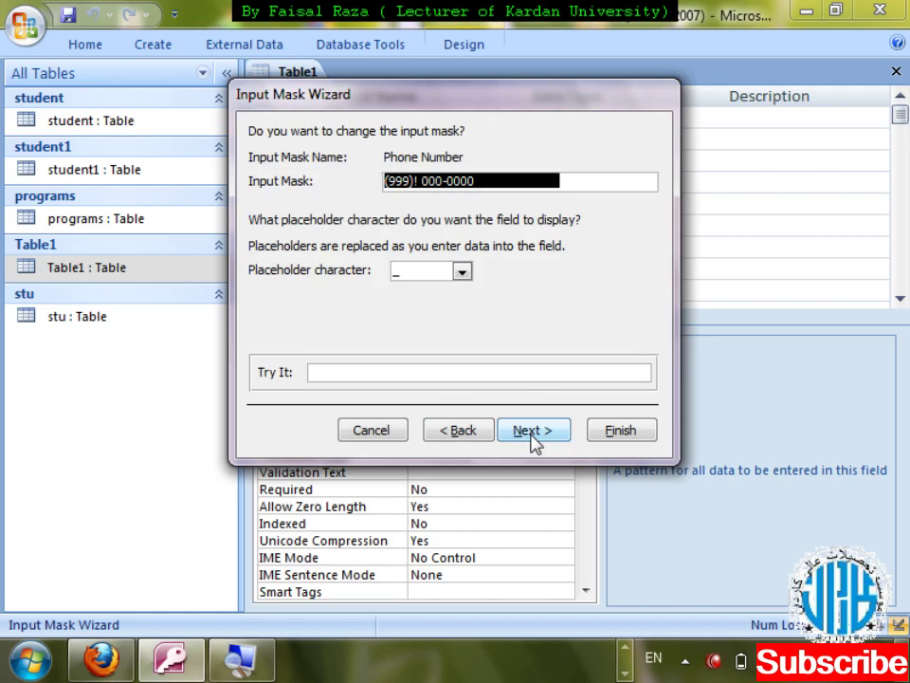
- Replace the suggested pattern with the mask 999999999! "Afg"
{"action": "key", "text": "Delete"}
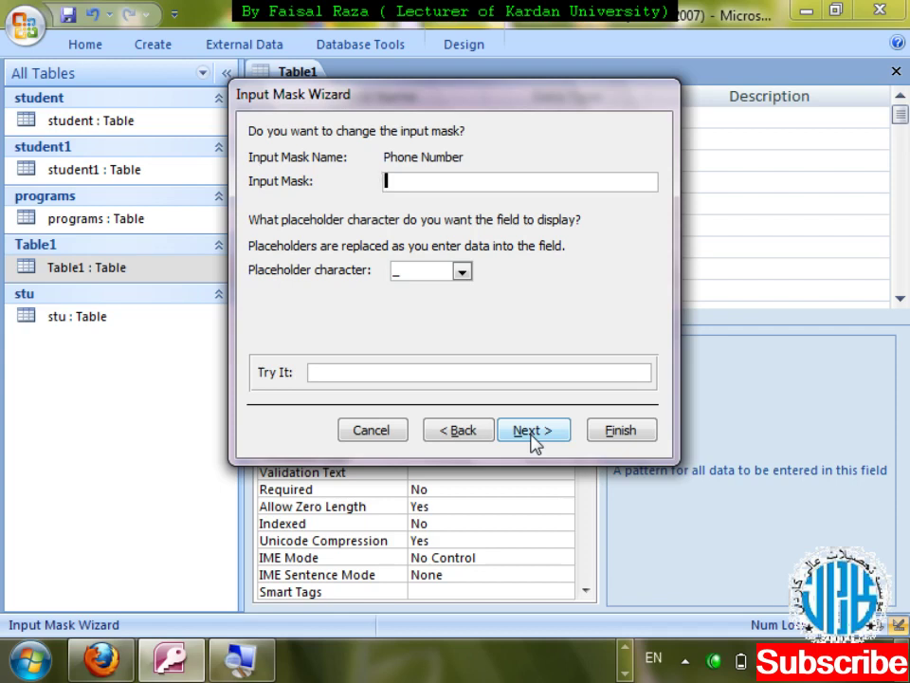
{"action": "type", "text": "("}
{"action": "key", "text": "BackSpace"}
{"action": "type", "text": "("}
{"action": "key", "text": "BackSpace"}
{"action": "type", "text": "999999999"}
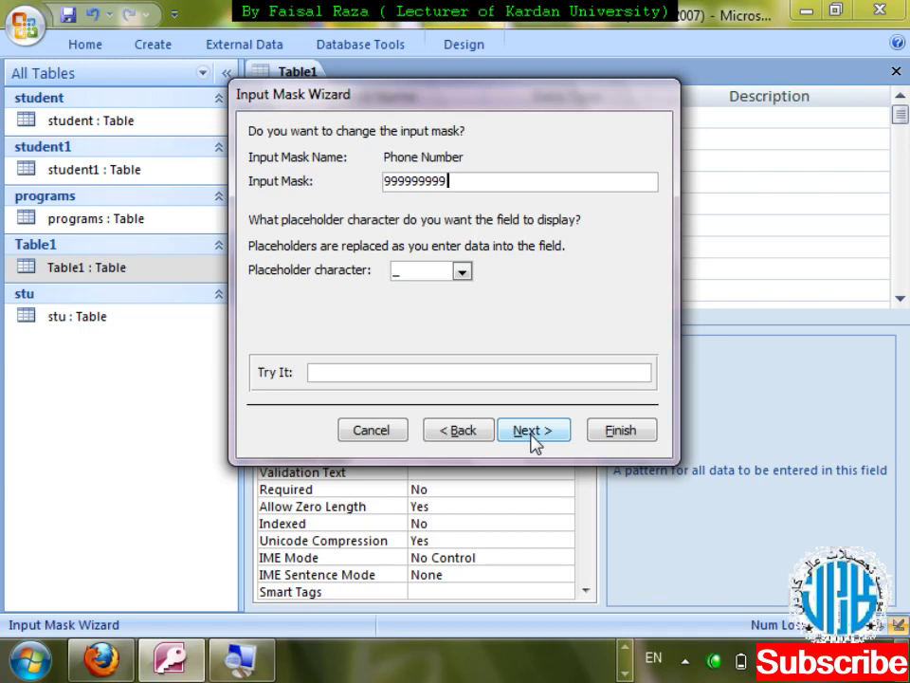
{"action": "type", "text": "!\""}
{"action": "key", "text": "BackSpace"}
{"action": "type", "text": "\"Afg\""}
- Test the mask by entering 450 in the trial box, then finish the wizard
{"action": "left_click", "coordinate": [467, 371]}
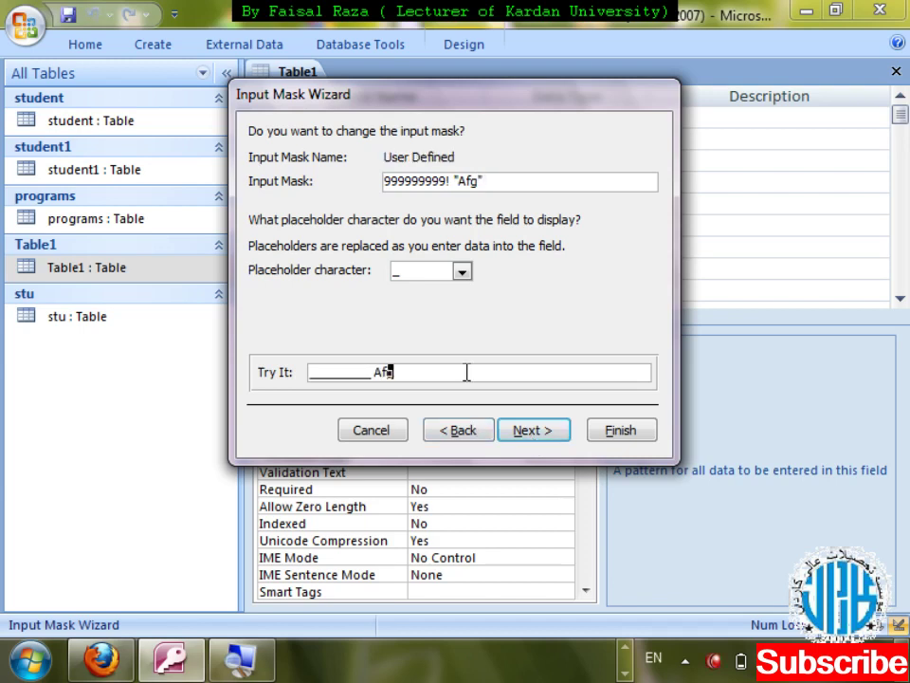
{"action": "key", "text": "Left"}
{"action": "key", "text": "Left"}
{"action": "key", "text": "Left"}
{"action": "key", "text": "Left"}
{"action": "key", "text": "Left"}
{"action": "key", "text": "Left"}
{"action": "key", "text": "Left"}
{"action": "key", "text": "Left"}
{"action": "key", "text": "Left"}
{"action": "type", "text": "450"}
{"action": "key", "text": "shift+Tab"}
{"action": "key", "text": "shift+Tab"}
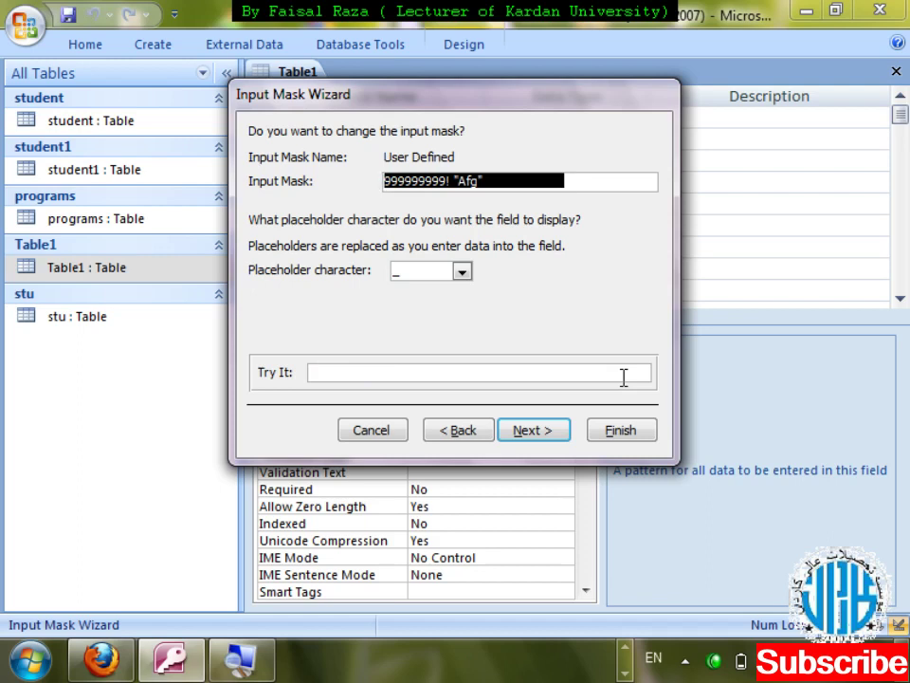
{"action": "left_click", "coordinate": [533, 440]}
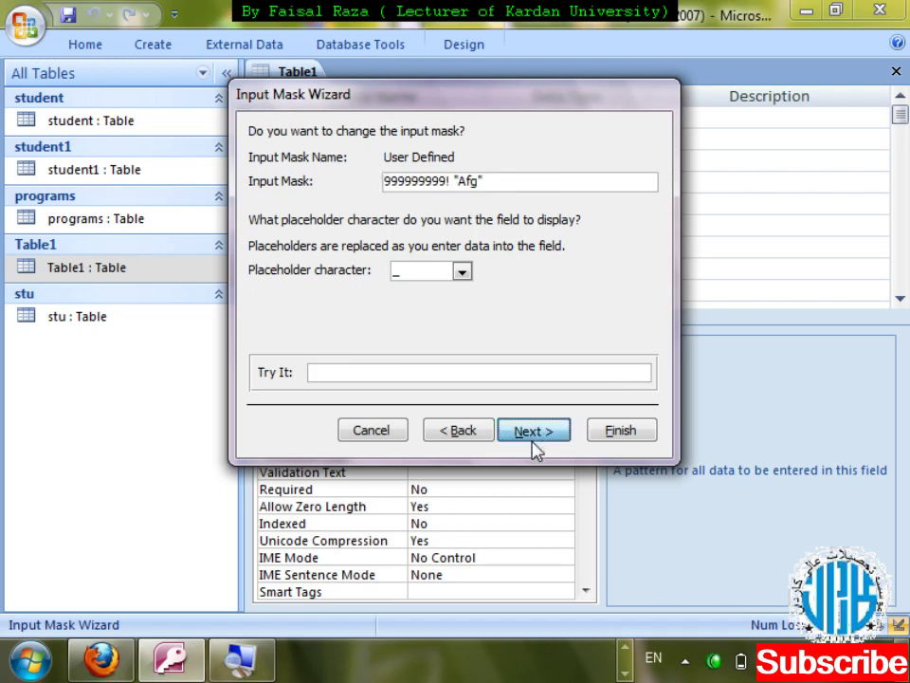
{"action": "left_click", "coordinate": [537, 437]}
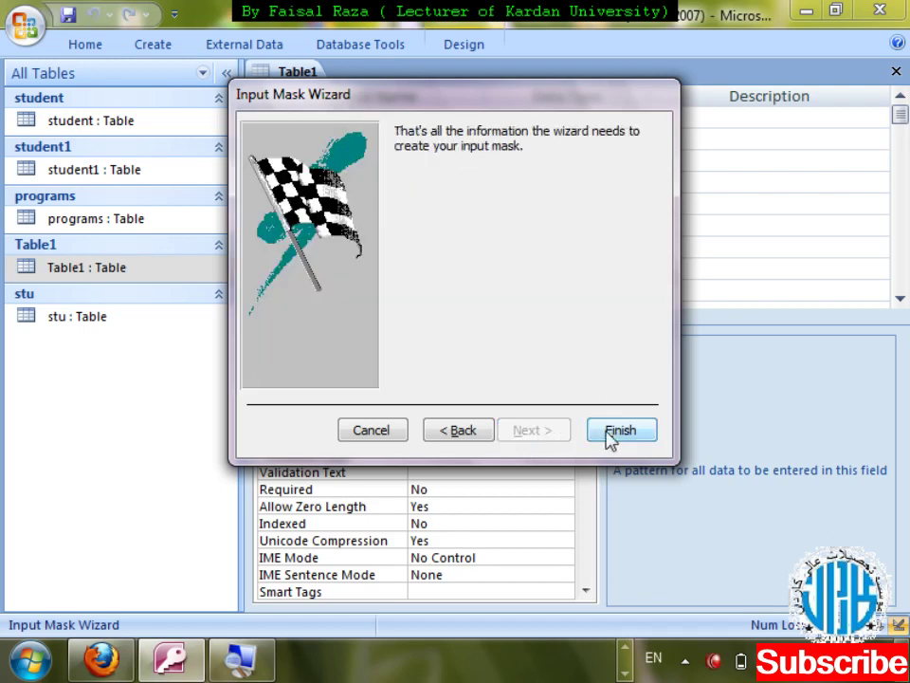
{"action": "left_click", "coordinate": [620, 432]}
- Save and close the Table1 design, reopen its datasheet, and enter 2500 as arif's salary
{"action": "key", "text": "ctrl+w"}
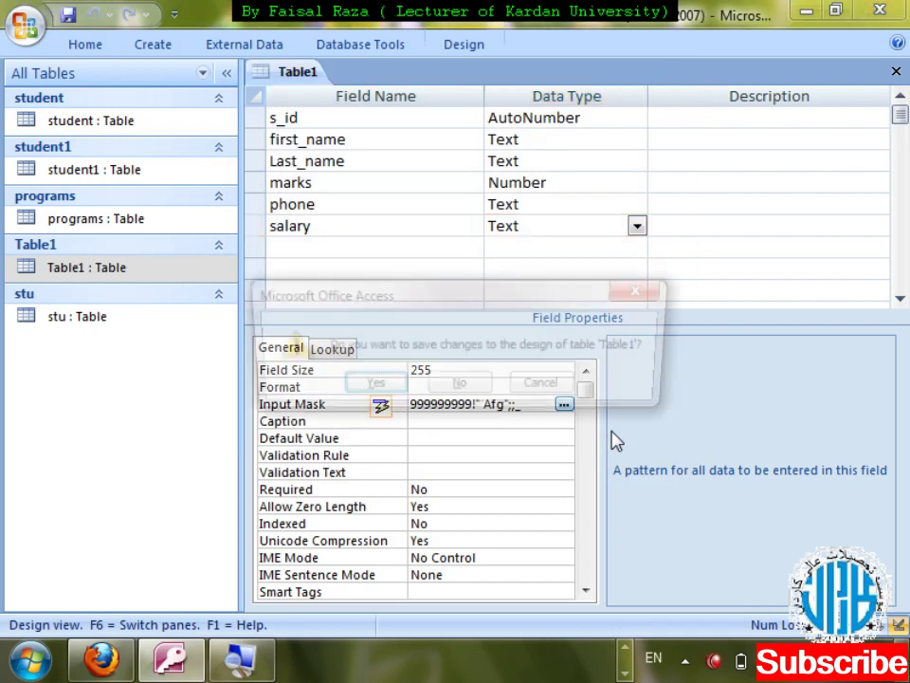
{"action": "key", "text": "Return"}
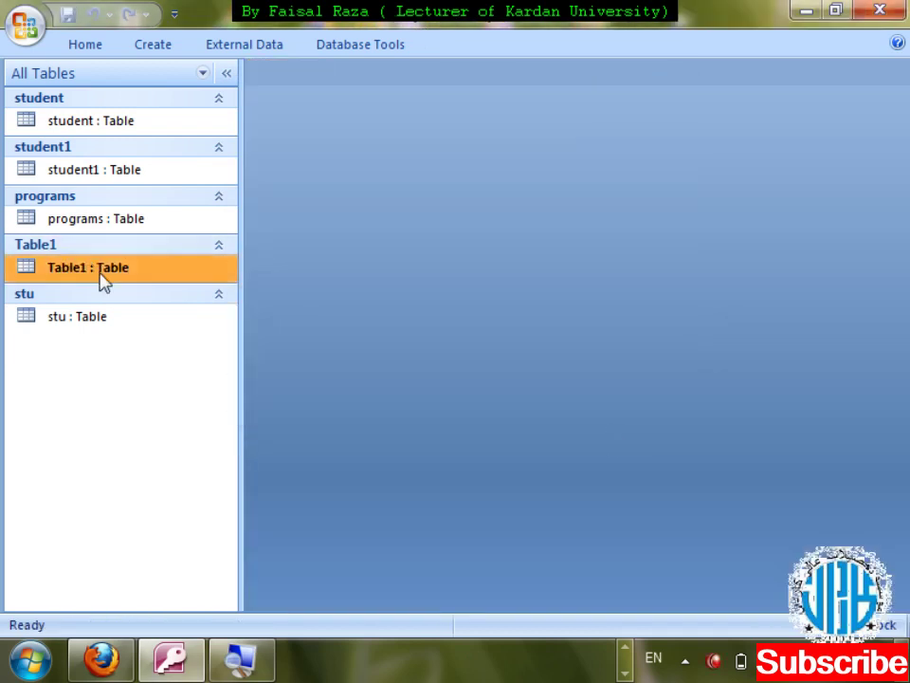
{"action": "double_click", "coordinate": [100, 272]}
{"action": "key", "text": "Tab"}
{"action": "key", "text": "Tab"}
{"action": "key", "text": "Tab"}
{"action": "key", "text": "Tab"}
{"action": "key", "text": "Tab"}
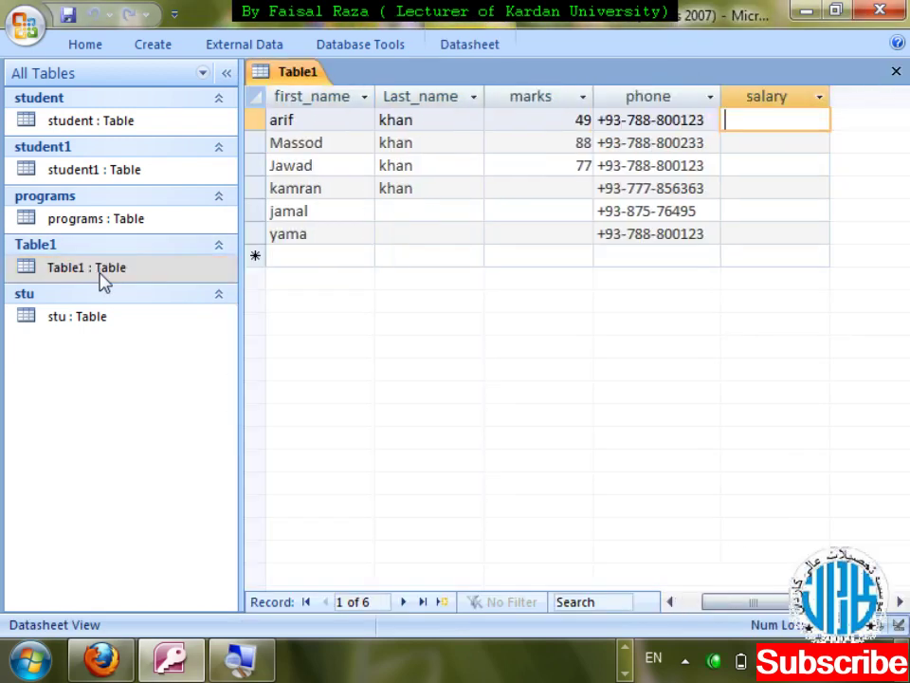
{"action": "type", "text": "2500"}
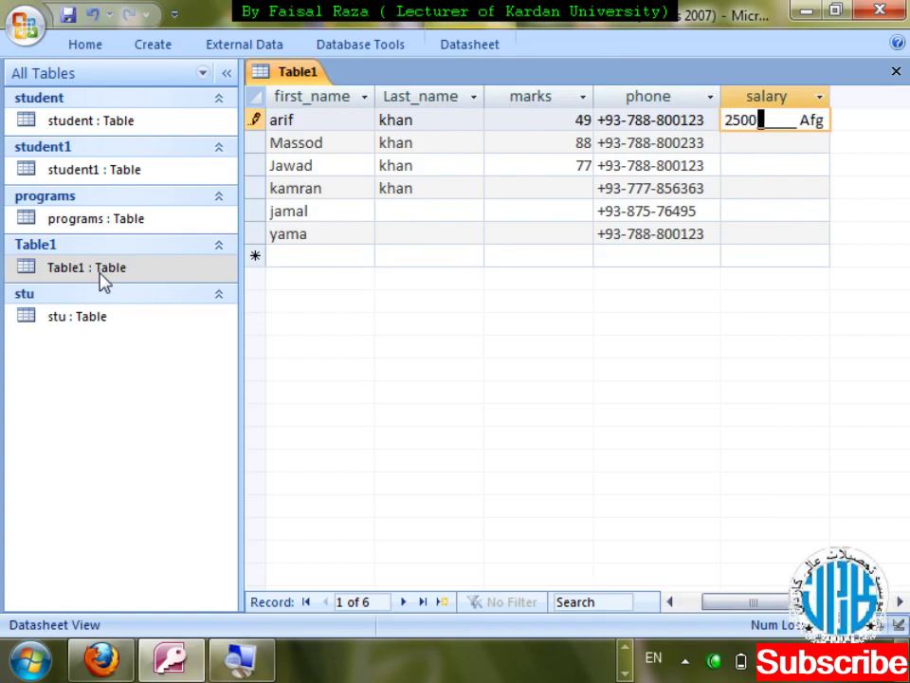
{"action": "key", "text": "Return"}
{"action": "key", "text": "shift+Tab"}
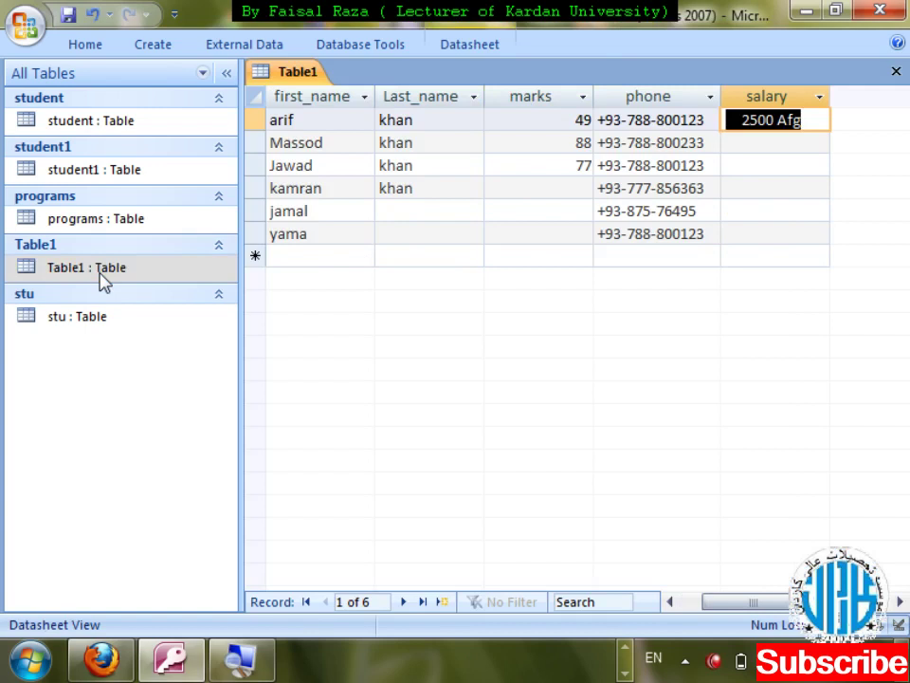
{"action": "key", "text": "Down"}
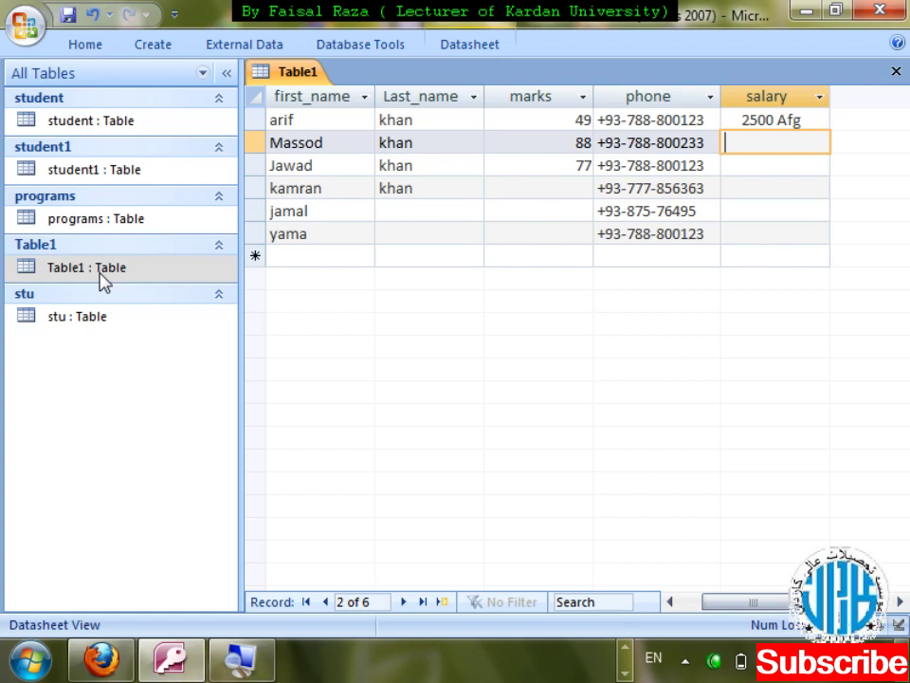
- Clear arif's salary, then enter salaries 64963 for Jawad and 100 for kamran
{"action": "key", "text": "Up"}
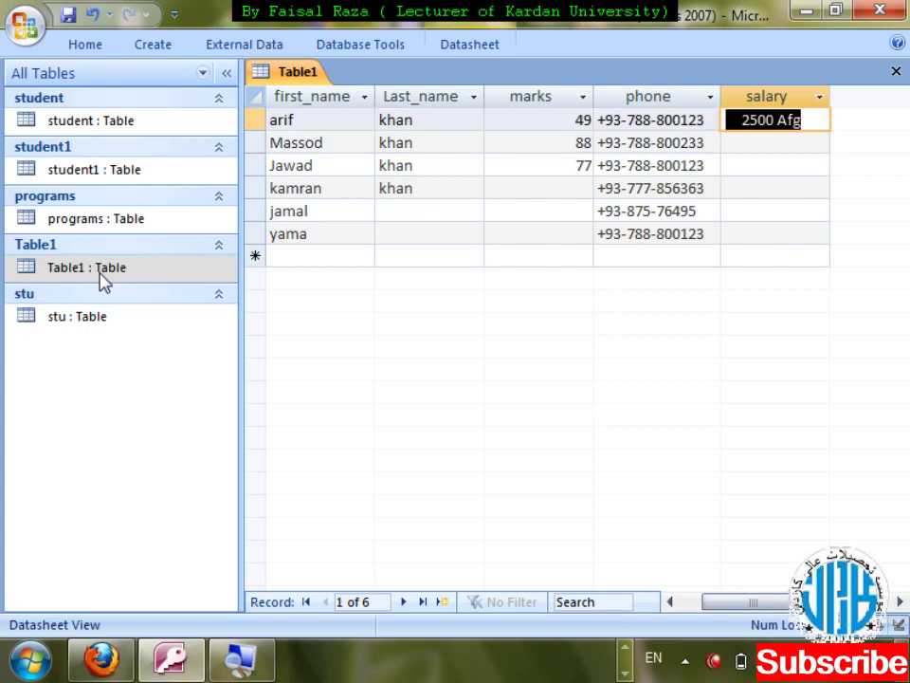
{"action": "key", "text": "Delete"}
{"action": "key", "text": "Down"}
{"action": "key", "text": "Down"}
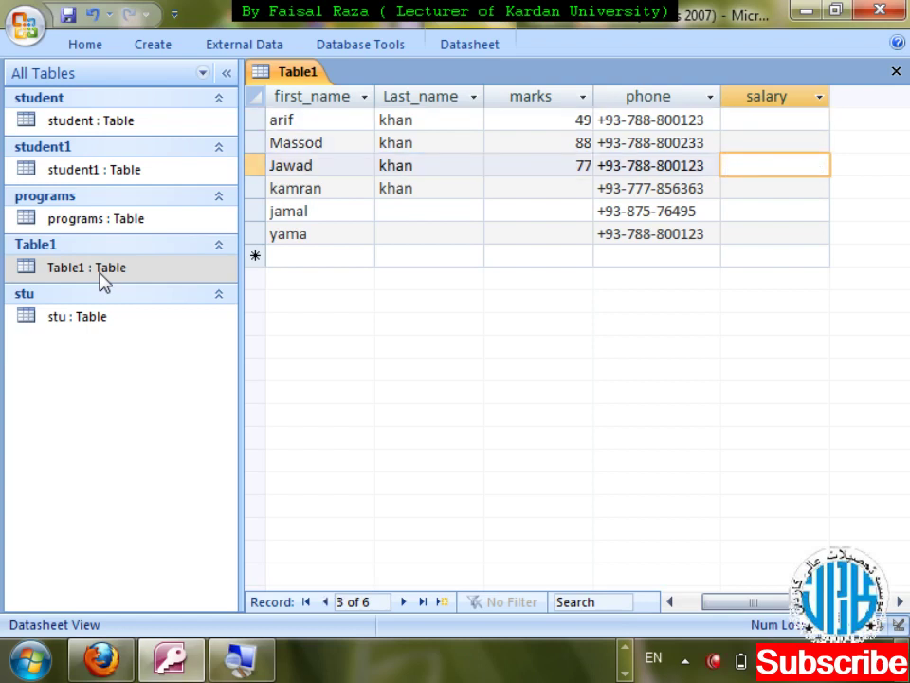
{"action": "type", "text": "64963 Afg"}
{"action": "key", "text": "Tab"}
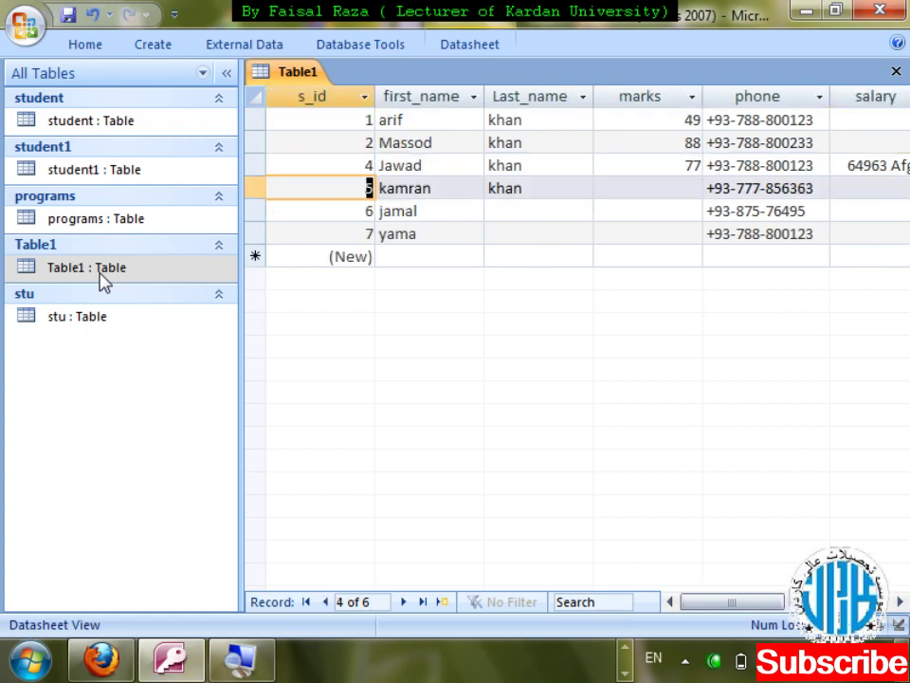
{"action": "key", "text": "Tab"}
{"action": "key", "text": "Tab"}
{"action": "key", "text": "Tab"}
{"action": "key", "text": "Tab"}
{"action": "key", "text": "Tab"}
{"action": "type", "text": "100"}
{"action": "key", "text": "Tab"}
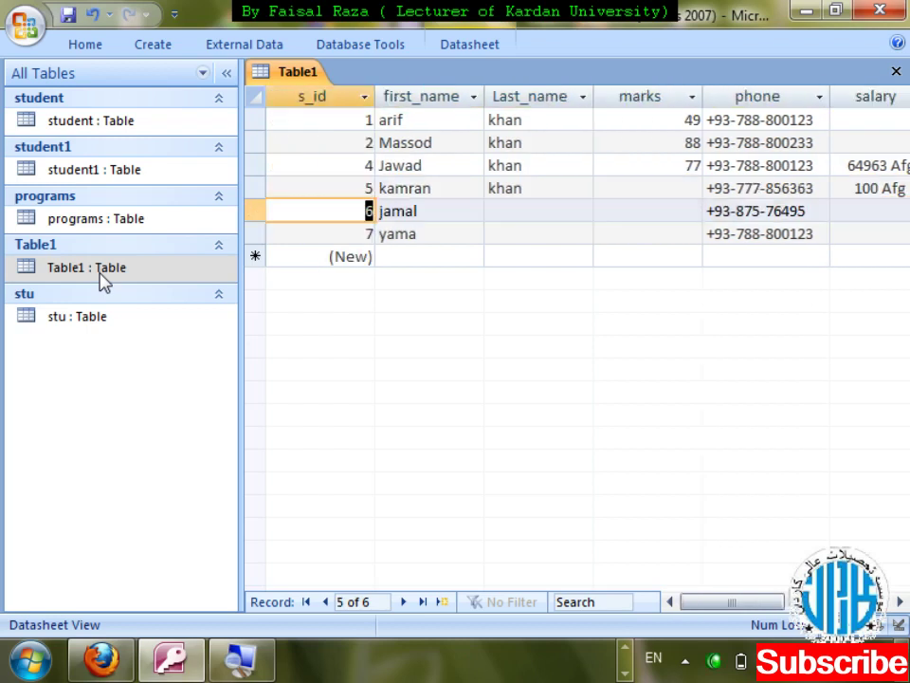
{"action": "key", "text": "shift+Tab"}
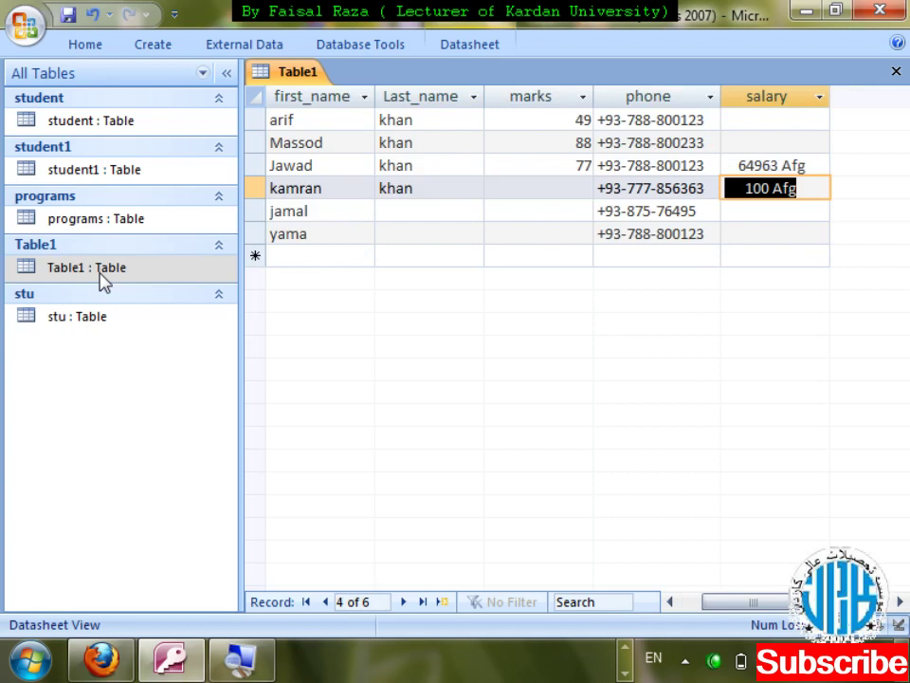
- Close and reopen Table1, clear Jawad's and kamran's salaries, and close the datasheet
{"action": "key", "text": "ctrl+w"}
{"action": "double_click", "coordinate": [101, 273]}
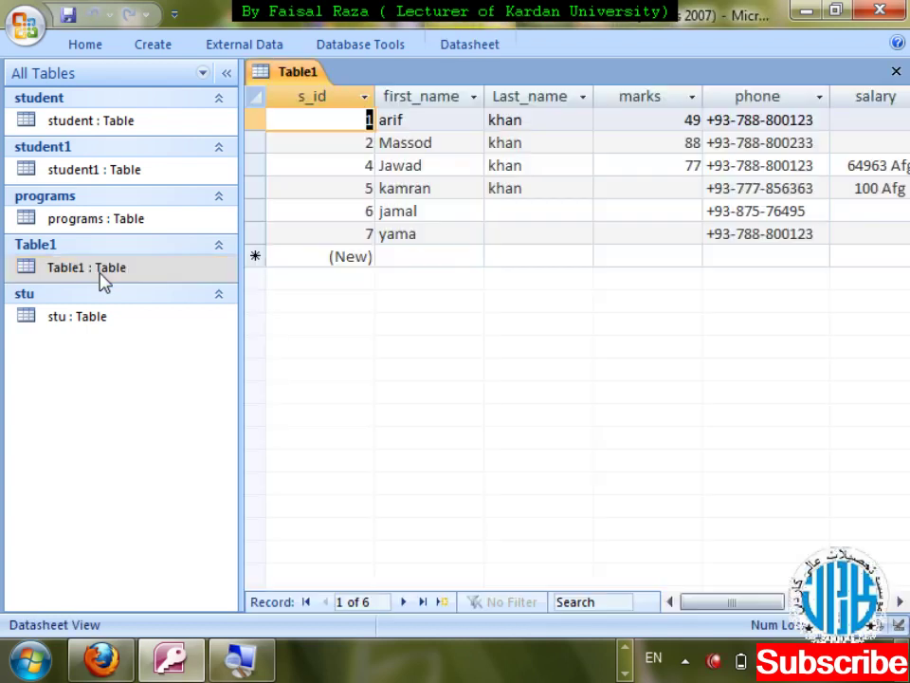
{"action": "key", "text": "Tab"}
{"action": "key", "text": "Tab"}
{"action": "key", "text": "Tab"}
{"action": "key", "text": "Tab"}
{"action": "key", "text": "Tab"}
{"action": "key", "text": "Down"}
{"action": "key", "text": "Down"}
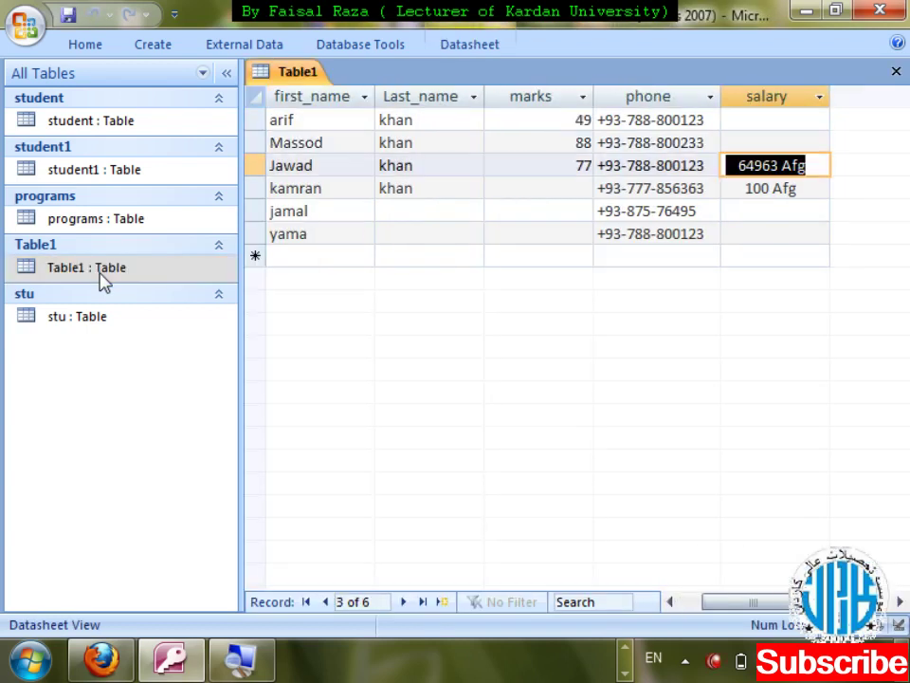
{"action": "key", "text": "Delete"}
{"action": "key", "text": "Down"}
{"action": "key", "text": "Delete"}
{"action": "key", "text": "Down"}
{"action": "key", "text": "ctrl+w"}
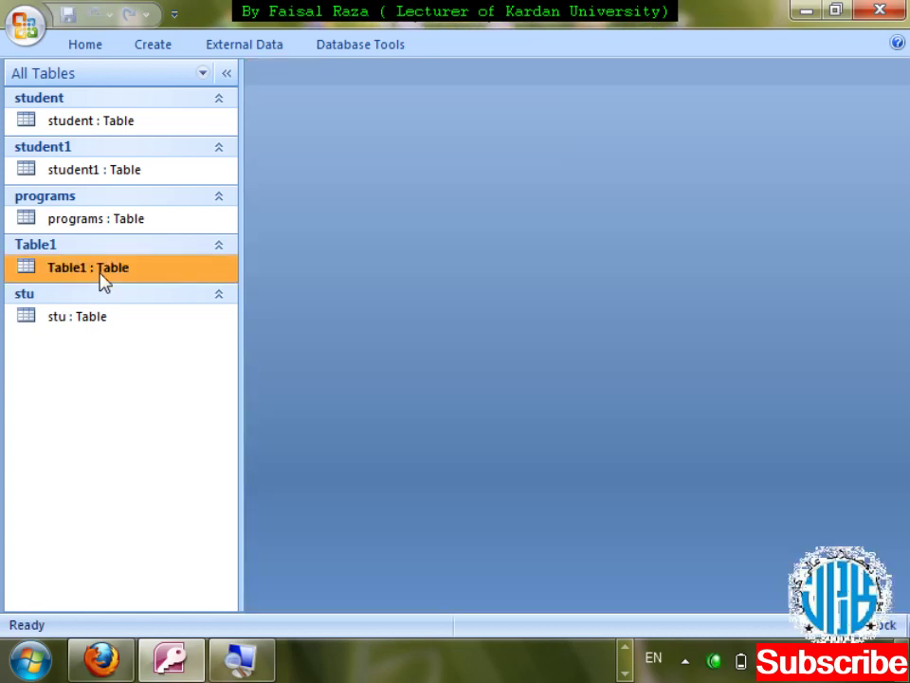
{"action": "right_click", "coordinate": [101, 277]}
- In Table1's design, delete the salary field's old input mask and start the Input Mask Wizard
{"action": "left_click", "coordinate": [101, 285]}
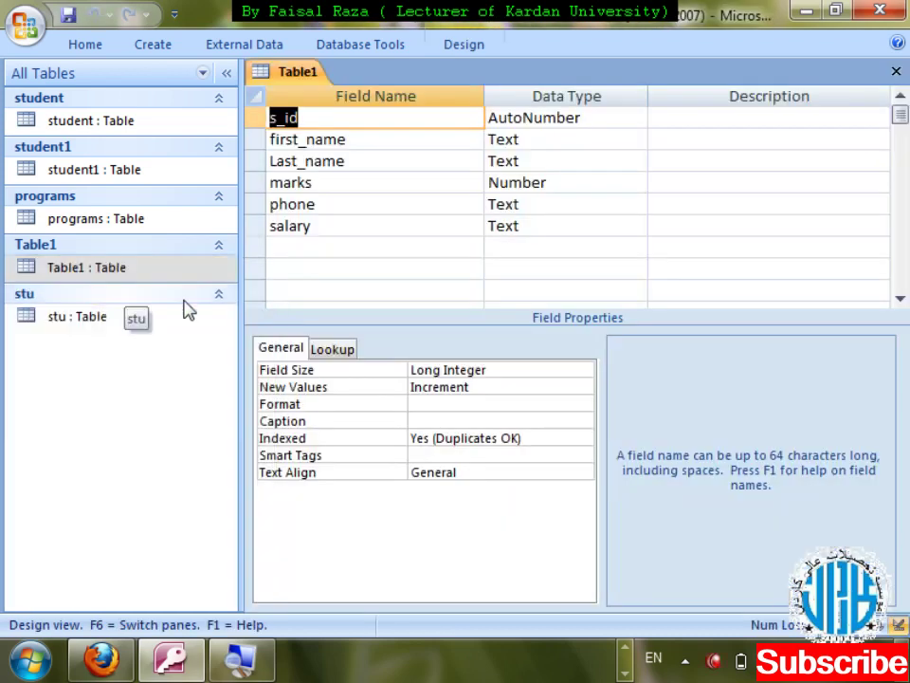
{"action": "left_click", "coordinate": [381, 225]}
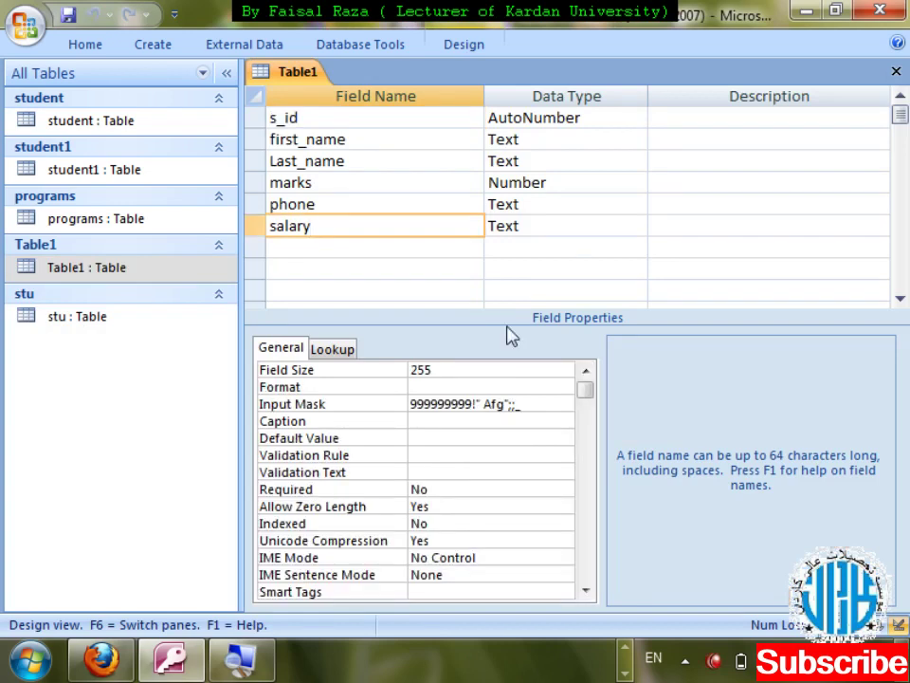
{"action": "left_click", "coordinate": [313, 404]}
{"action": "key", "text": "Delete"}
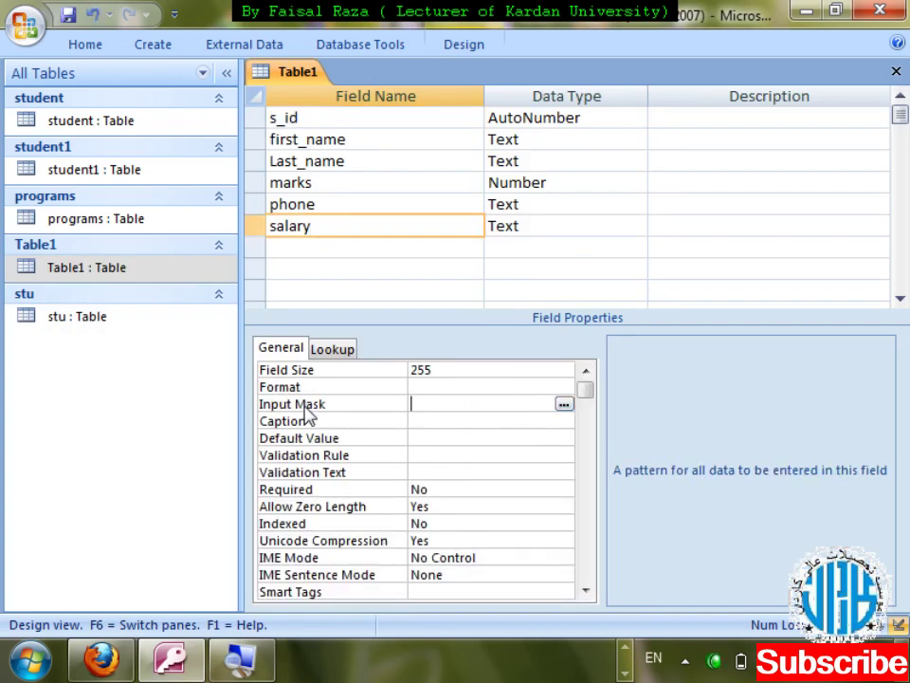
{"action": "left_click", "coordinate": [565, 406]}
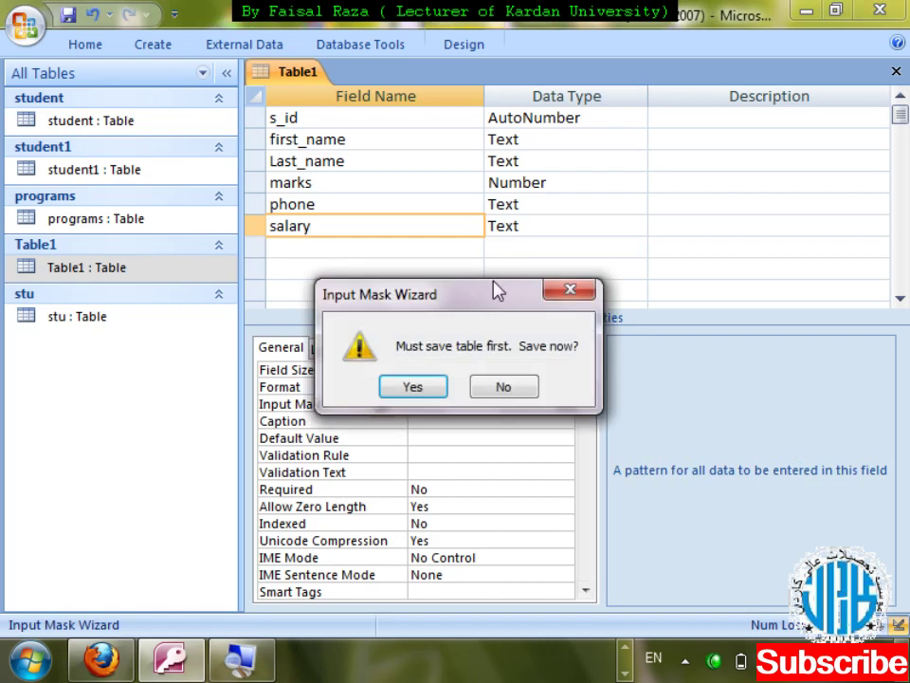
{"action": "left_click", "coordinate": [435, 388]}
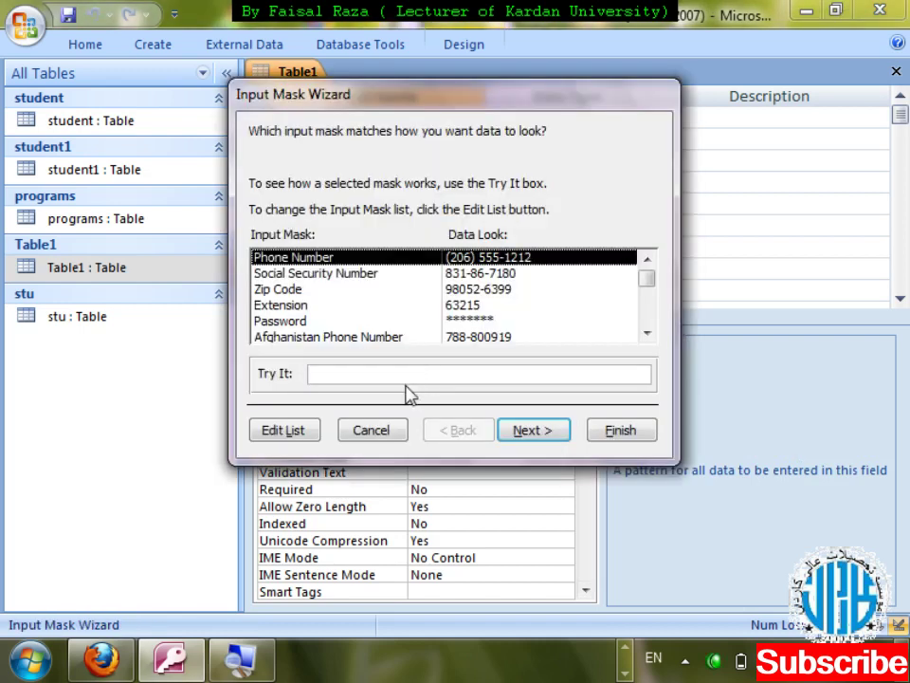
- Define the custom mask 000000000"Afg" in the wizard, finish, and save Table1's design
{"action": "left_click", "coordinate": [517, 430]}
{"action": "key", "text": "Delete"}
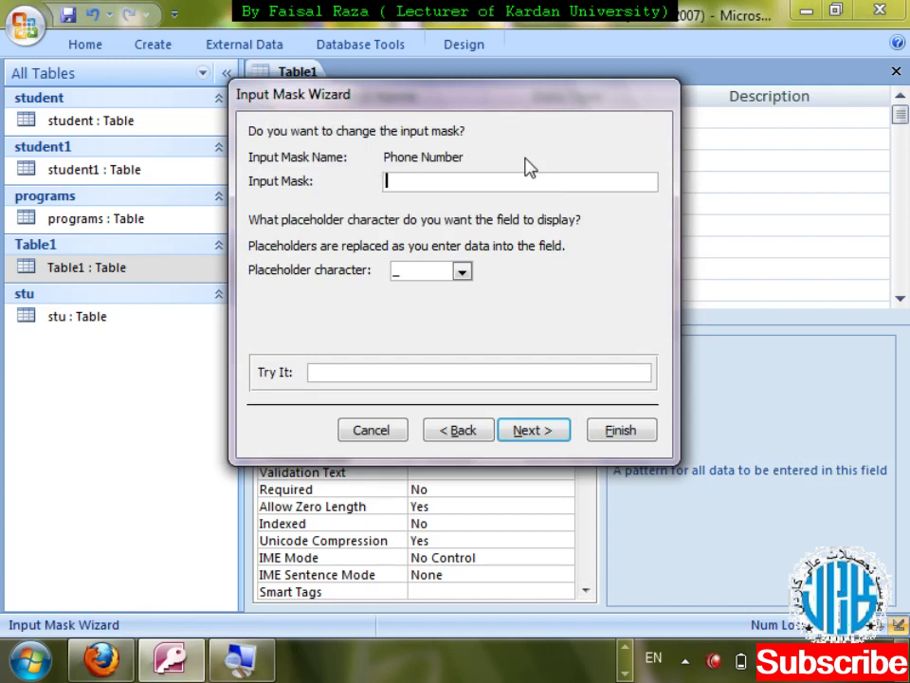
{"action": "type", "text": "0000000000"}
{"action": "key", "text": "BackSpace"}
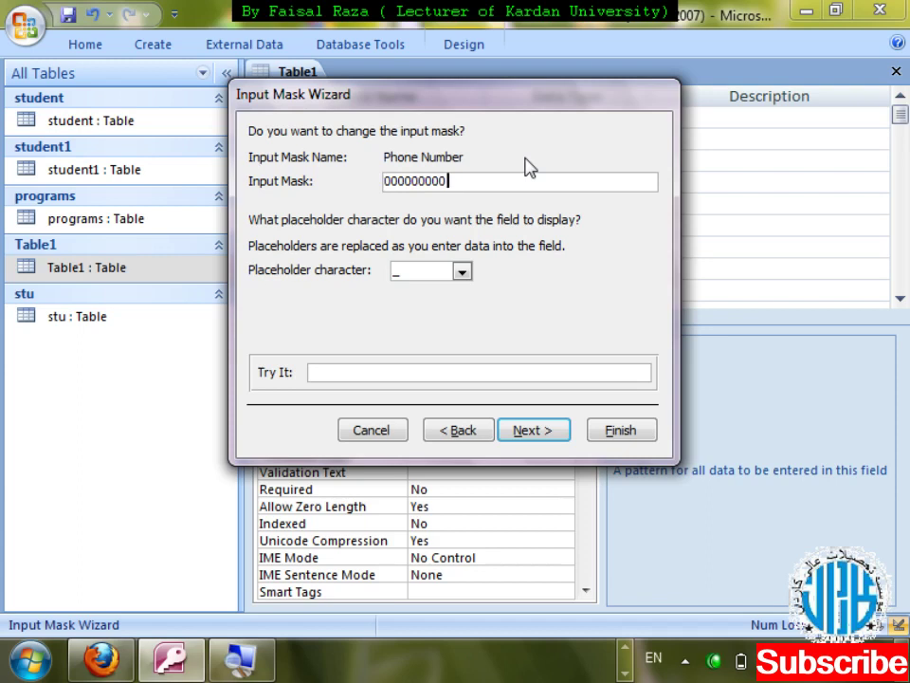
{"action": "type", "text": "\"Afg\""}
{"action": "left_click", "coordinate": [535, 436]}
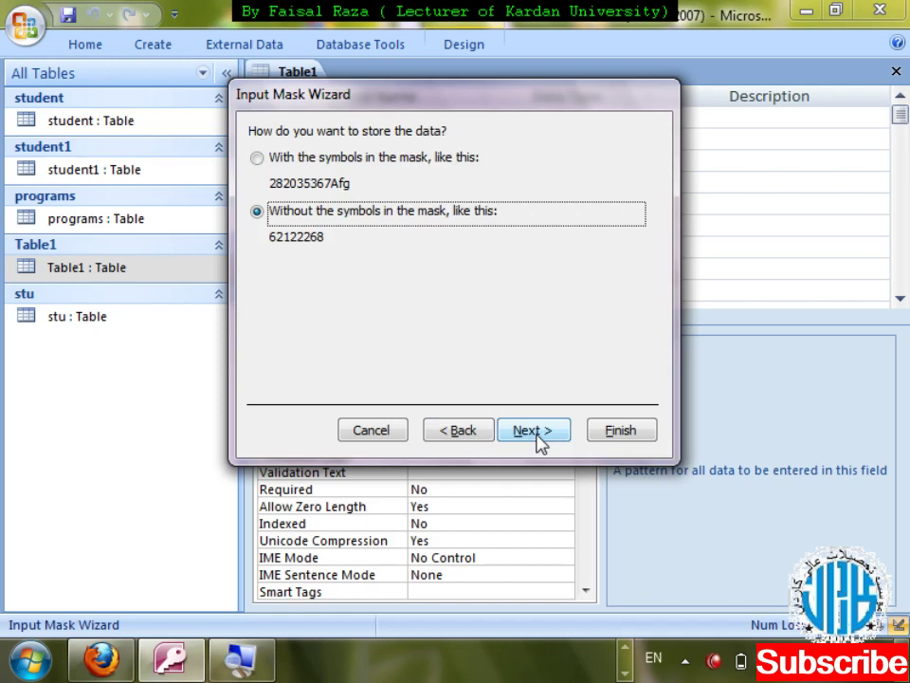
{"action": "left_click", "coordinate": [560, 441]}
{"action": "left_click", "coordinate": [618, 430]}
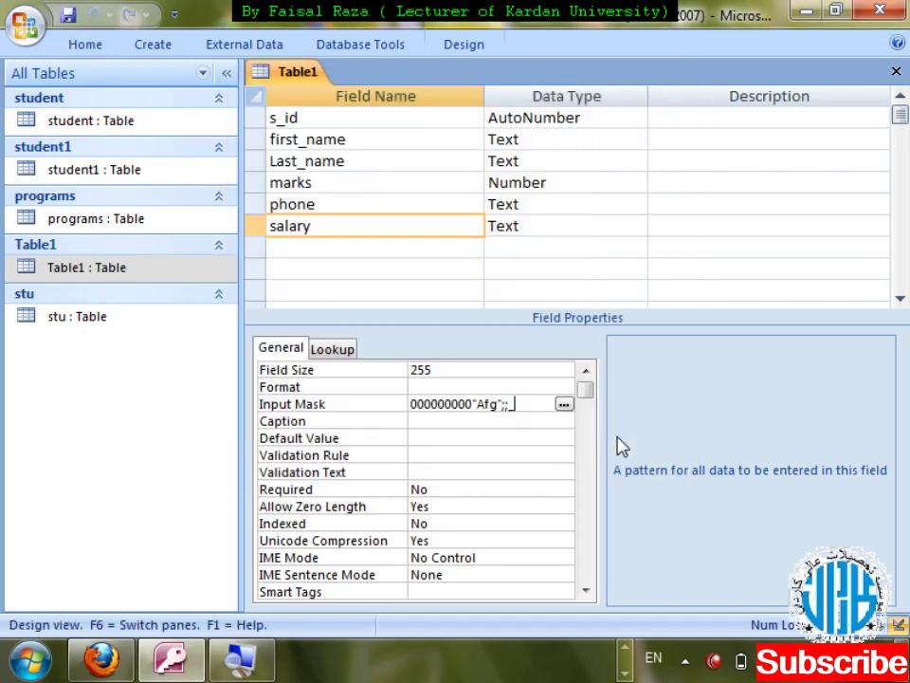
{"action": "key", "text": "ctrl+w"}
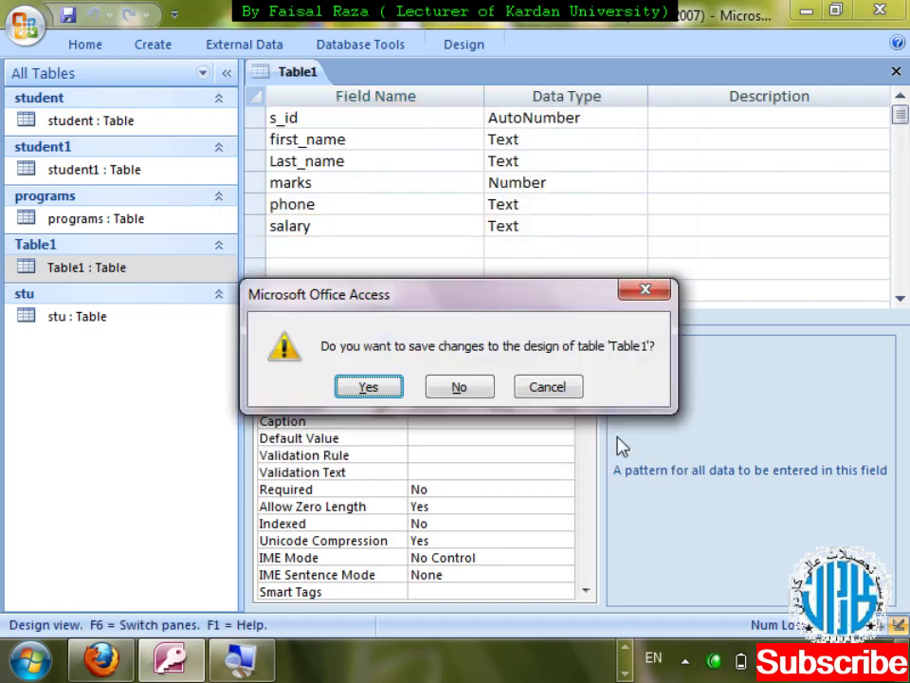
{"action": "key", "text": "Return"}
{"action": "key", "text": "Return"}
{"action": "key", "text": "Tab"}
{"action": "key", "text": "Tab"}
{"action": "key", "text": "Tab"}
{"action": "key", "text": "Tab"}
{"action": "key", "text": "Tab"}
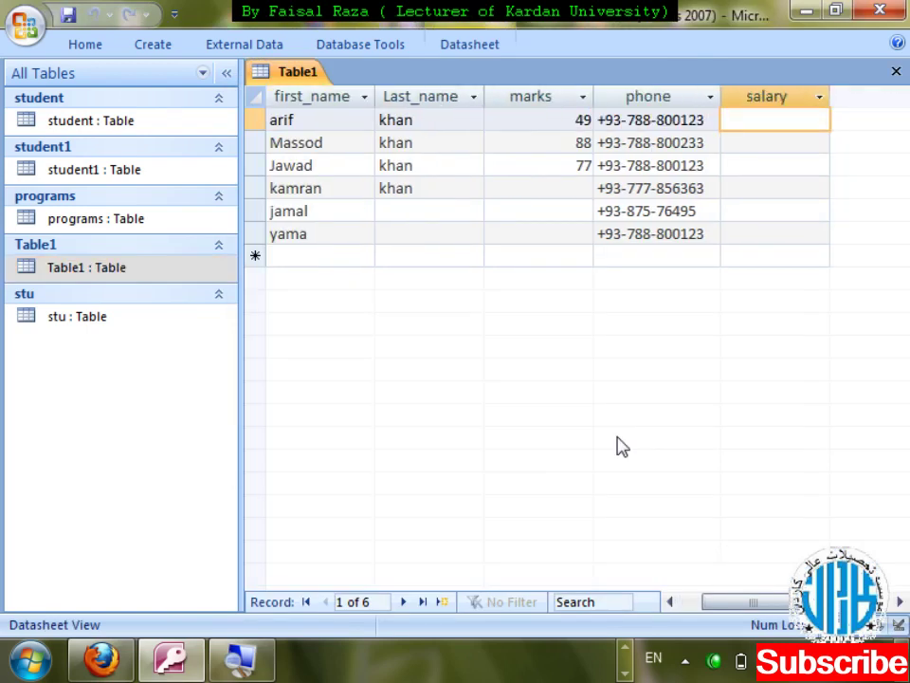
- Test the mask with salary 730, dismiss the rejection error, erase the entry, and close the datasheet
{"action": "type", "text": "73"}
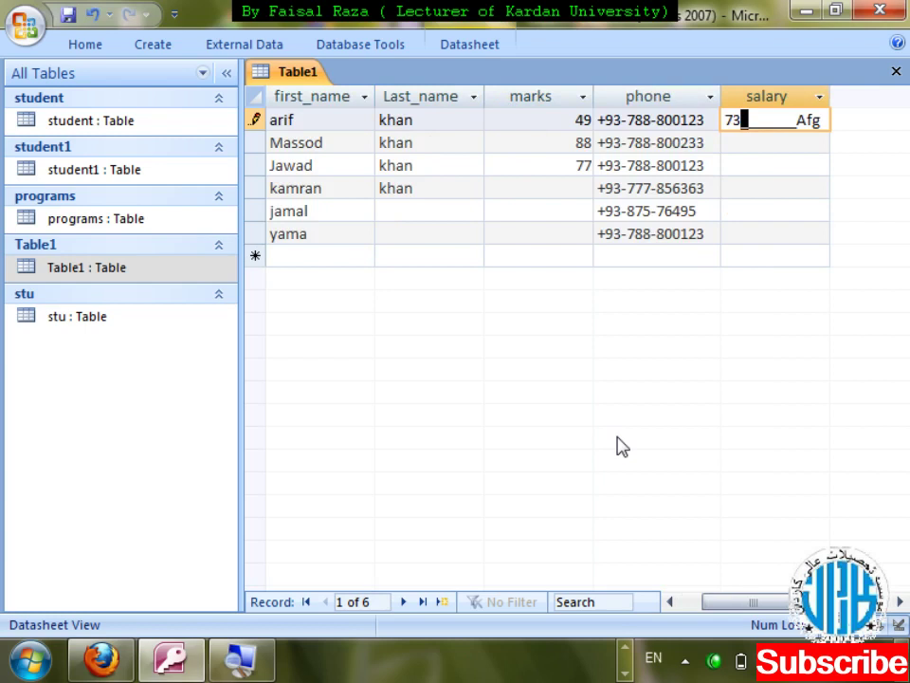
{"action": "type", "text": "0"}
{"action": "key", "text": "Return"}
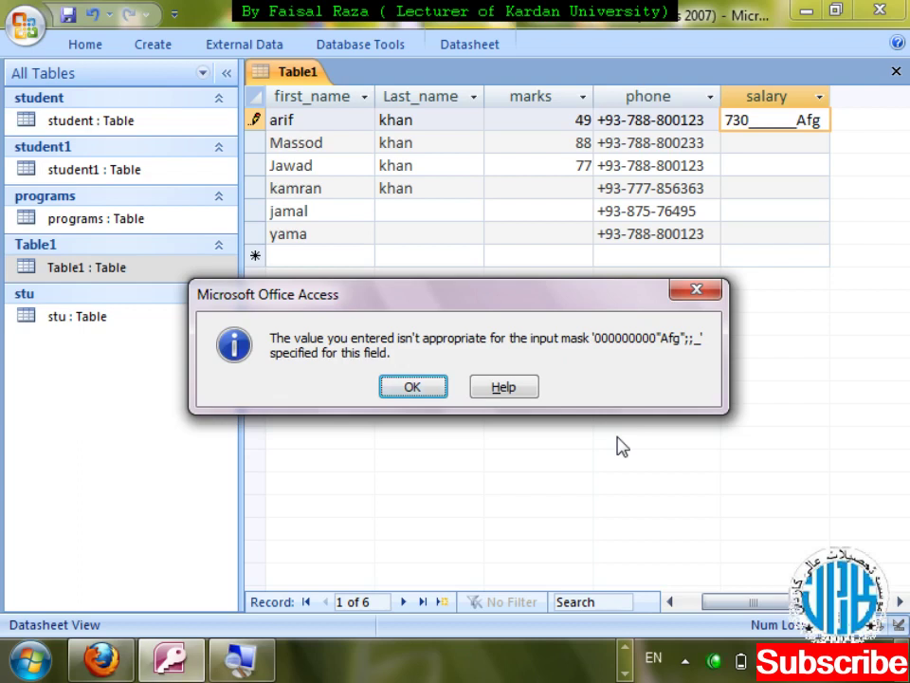
{"action": "key", "text": "Return"}
{"action": "key", "text": "BackSpace"}
{"action": "key", "text": "BackSpace"}
{"action": "key", "text": "BackSpace"}
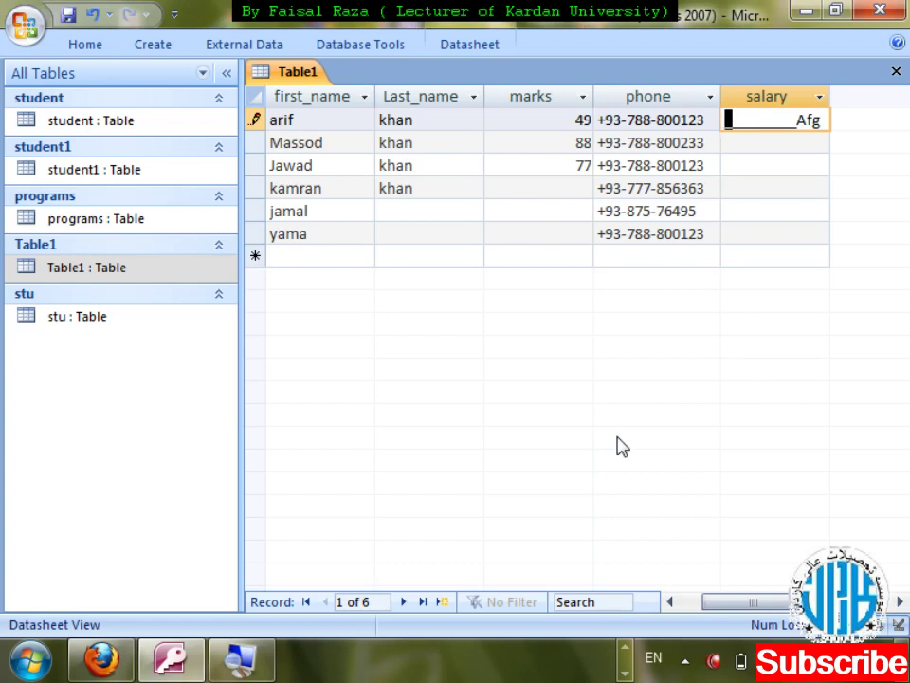
{"action": "key", "text": "ctrl+w"}
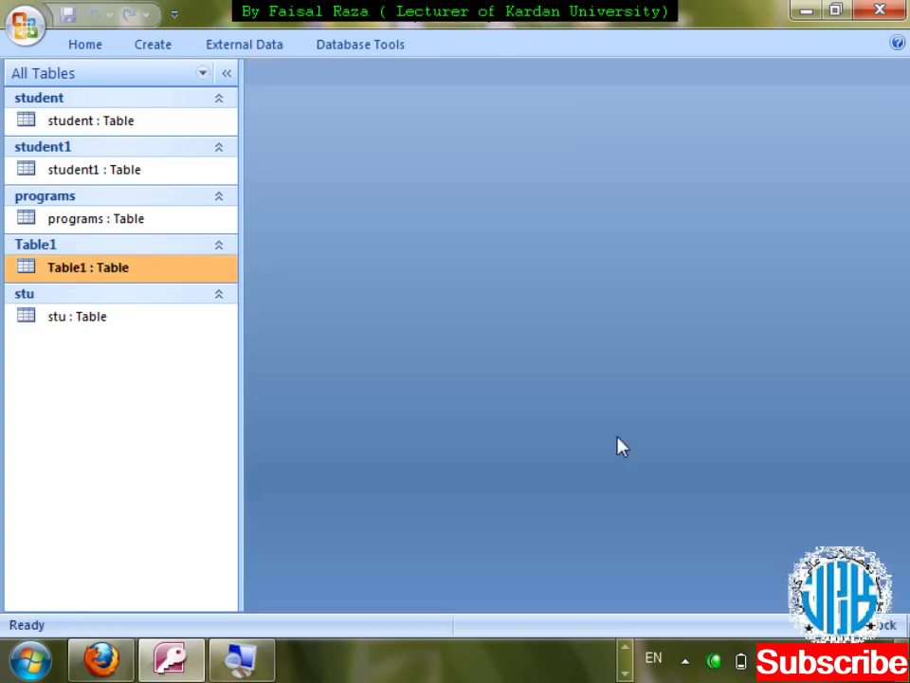
- Reopen Table1 in Design View and launch the Input Mask Wizard for the salary field
{"action": "key", "text": "shift+F10"}
{"action": "key", "text": "Down"}
{"action": "key", "text": "Return"}
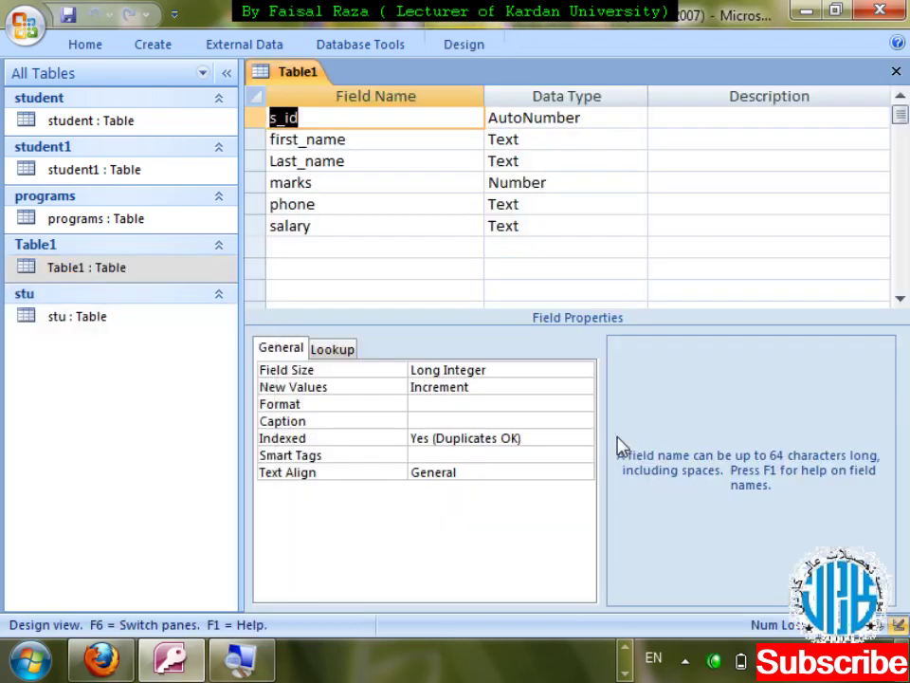
{"action": "left_click", "coordinate": [536, 222]}
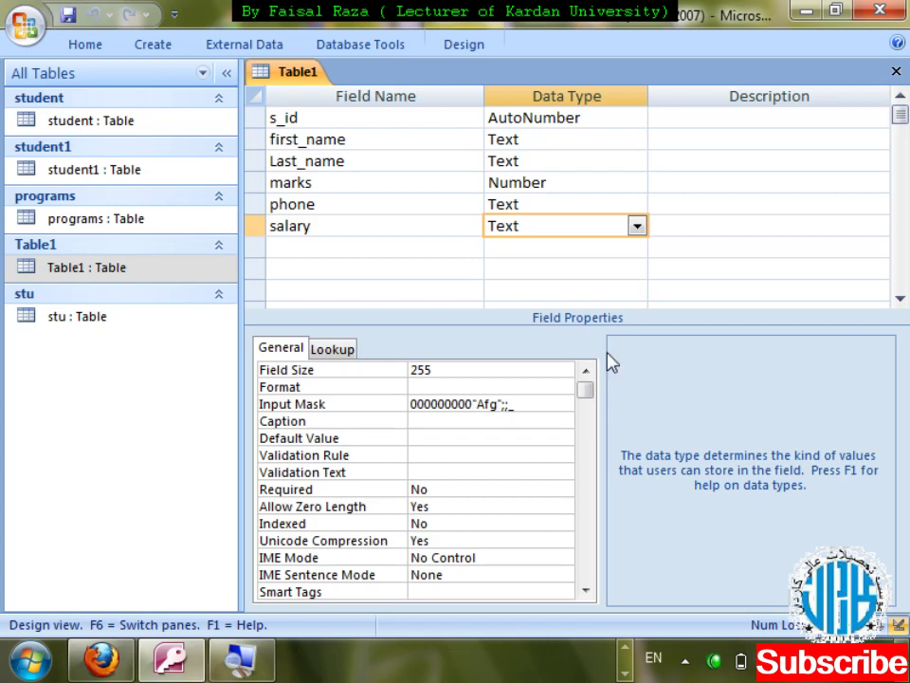
{"action": "left_click", "coordinate": [551, 403]}
{"action": "left_click", "coordinate": [564, 405]}
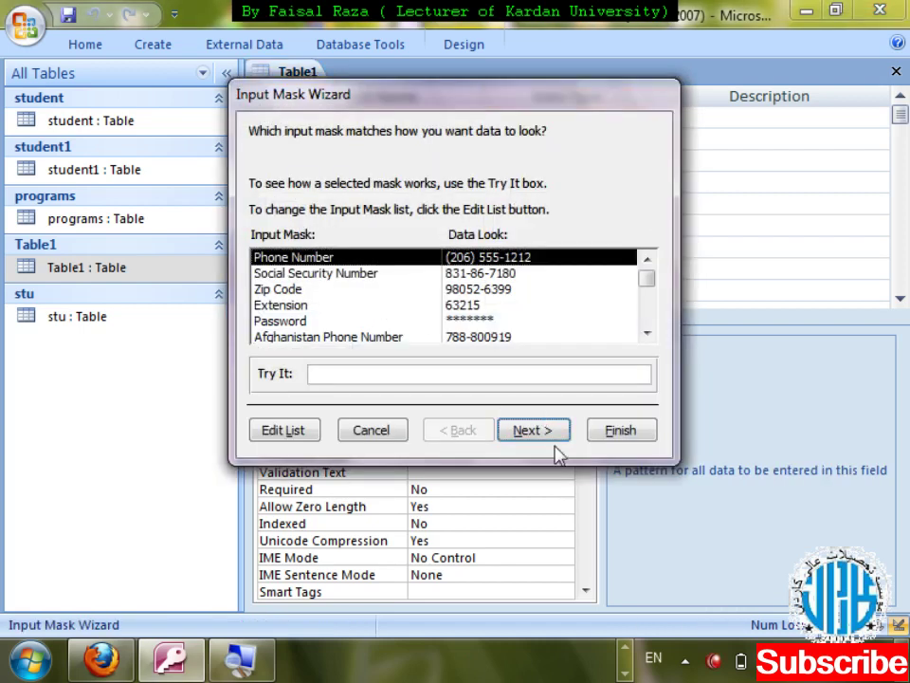
- Replace the Phone Number pattern with 99999999! "Afg", keeping underscore as the placeholder
{"action": "left_click", "coordinate": [537, 433]}
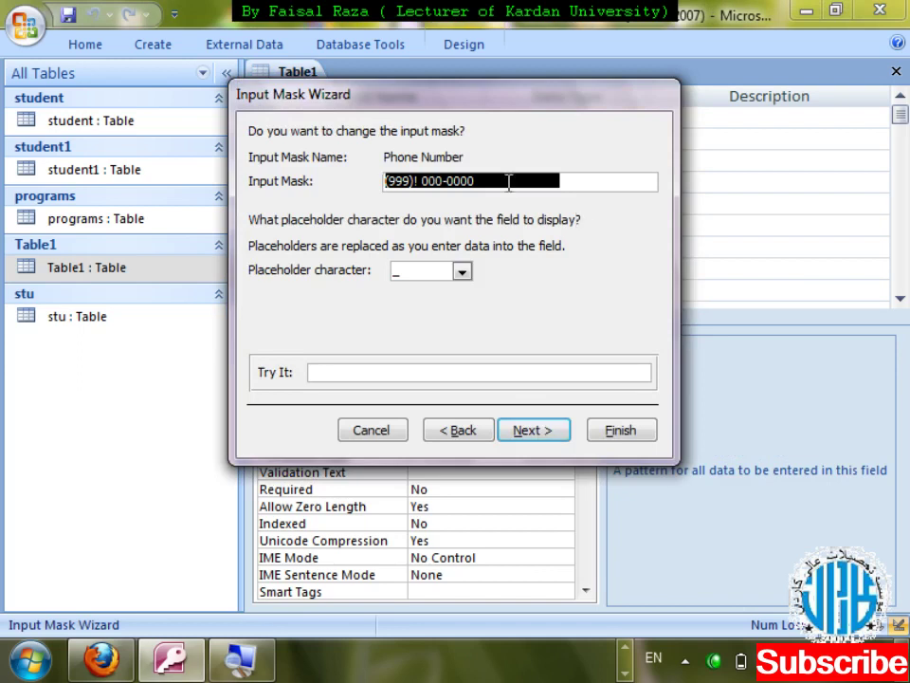
{"action": "key", "text": "BackSpace"}
{"action": "type", "text": "9999999"}
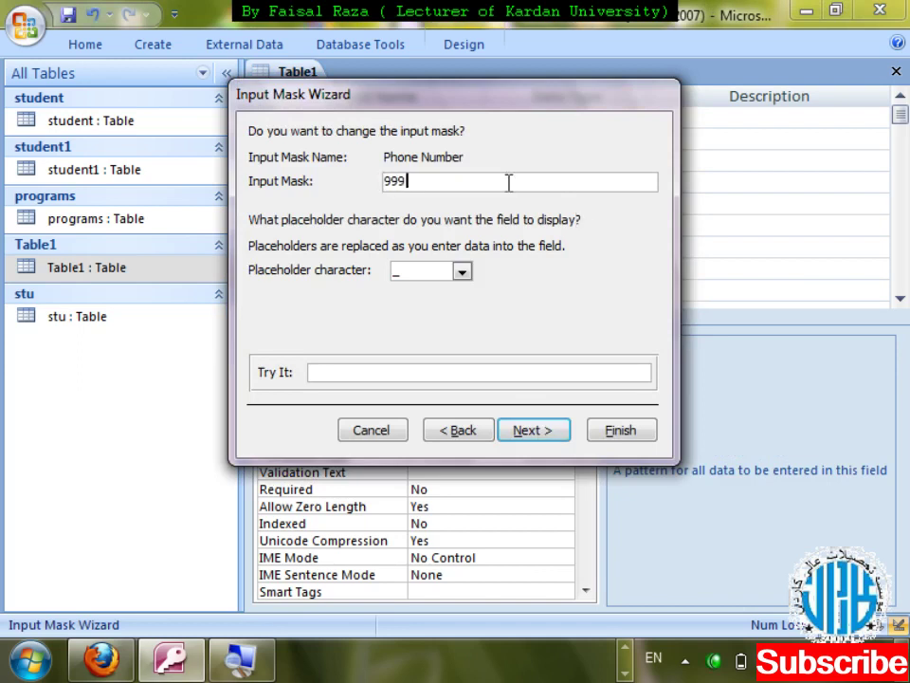
{"action": "type", "text": "9"}
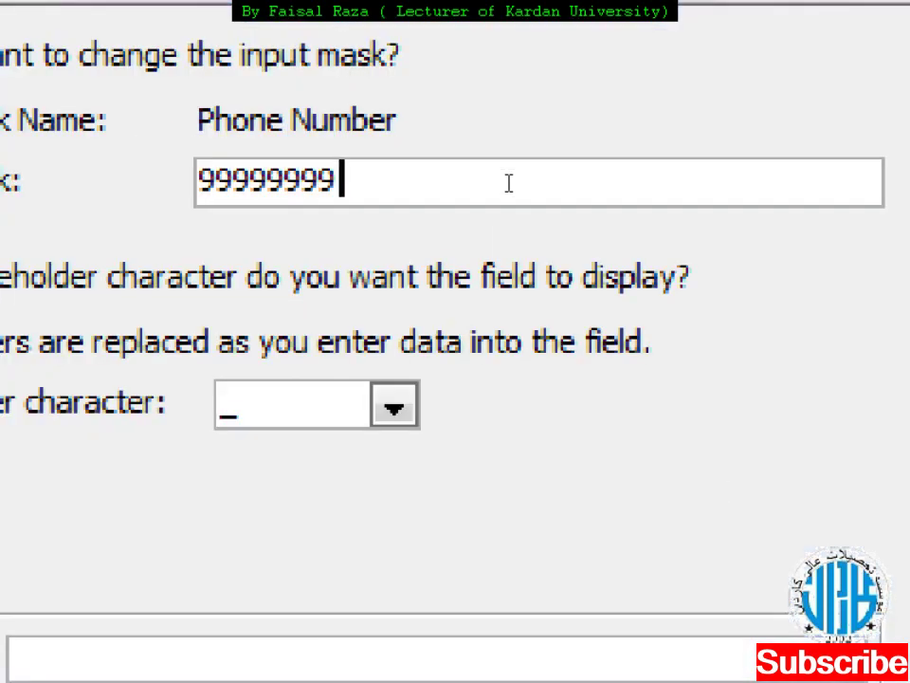
{"action": "type", "text": "!"}
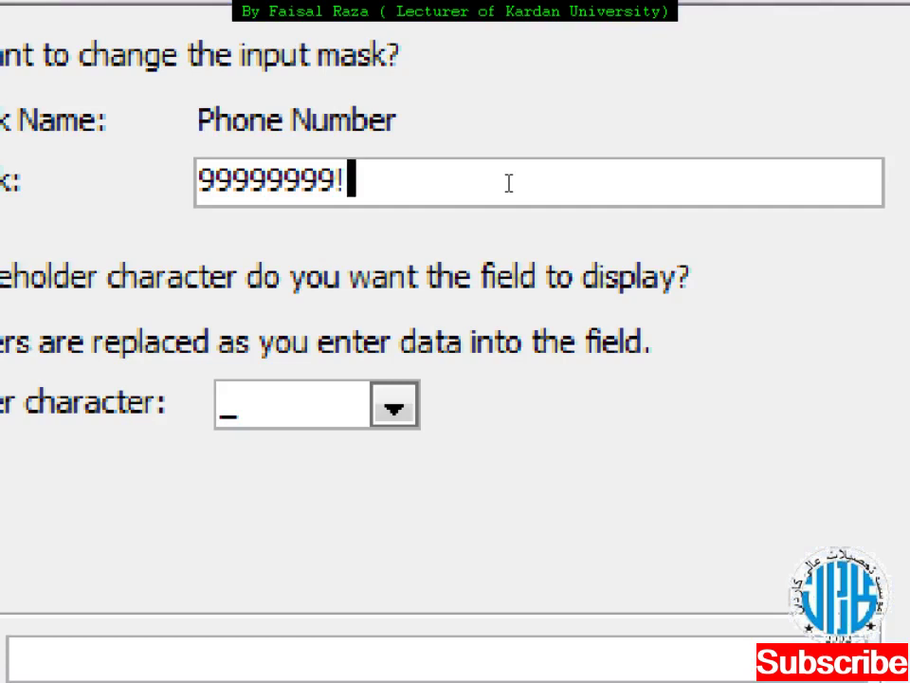
{"action": "type", "text": " \""}
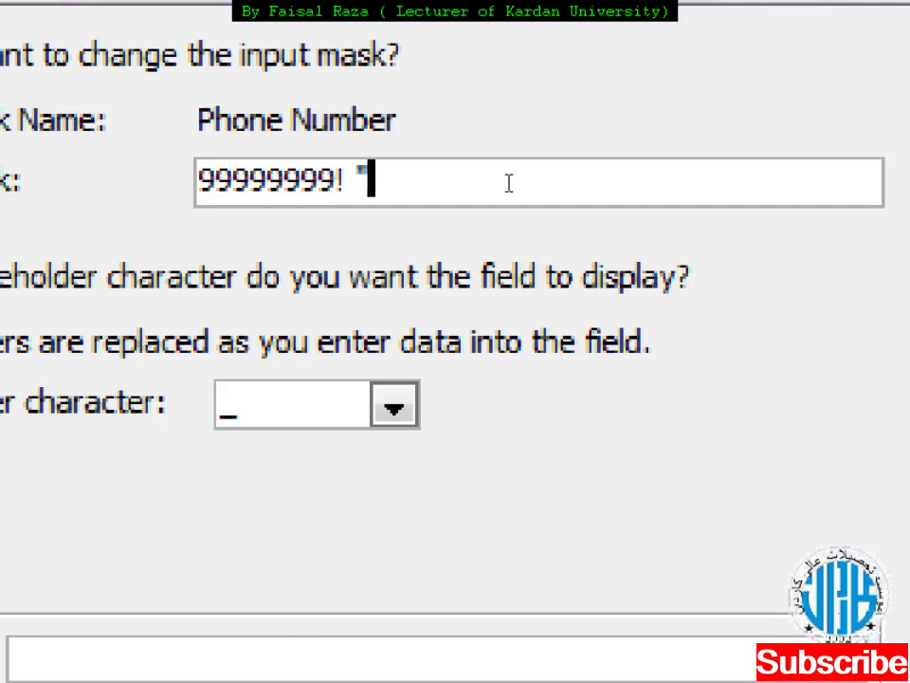
{"action": "type", "text": "Afg\""}
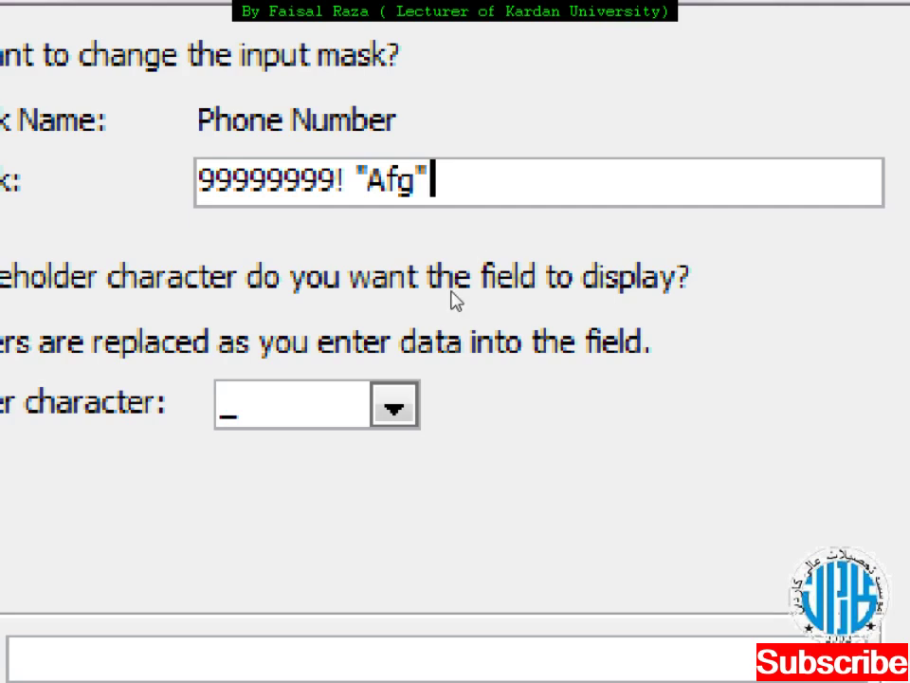
{"action": "key", "text": "Tab"}
{"action": "key", "text": "F4"}
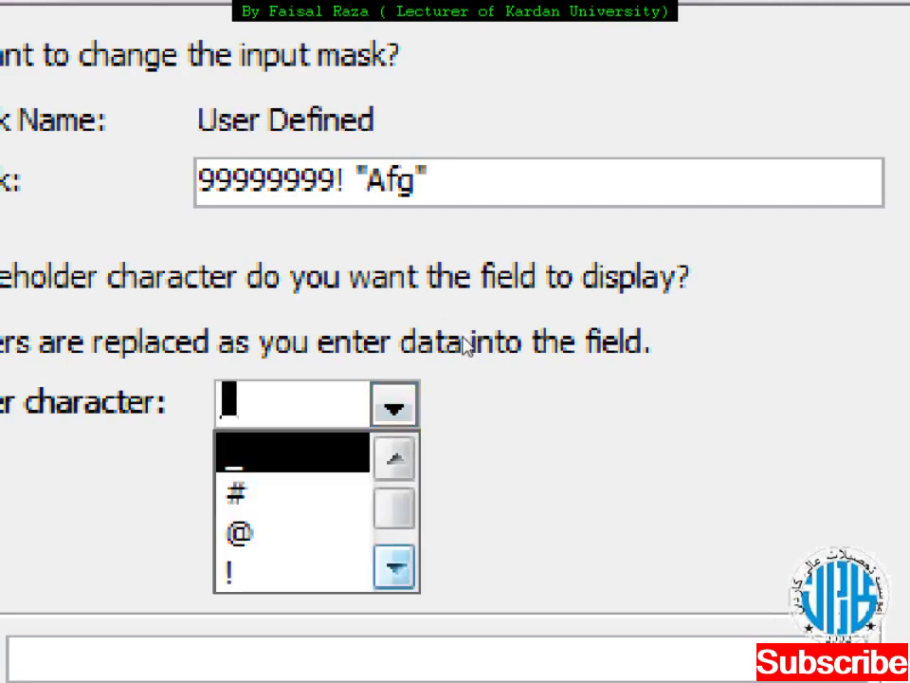
{"action": "scroll", "coordinate": [470, 343], "scroll_direction": "down", "scroll_amount": 3}
{"action": "scroll", "coordinate": [465, 301], "scroll_direction": "up", "scroll_amount": 2}
{"action": "scroll", "coordinate": [464, 299], "scroll_direction": "up", "scroll_amount": 2}
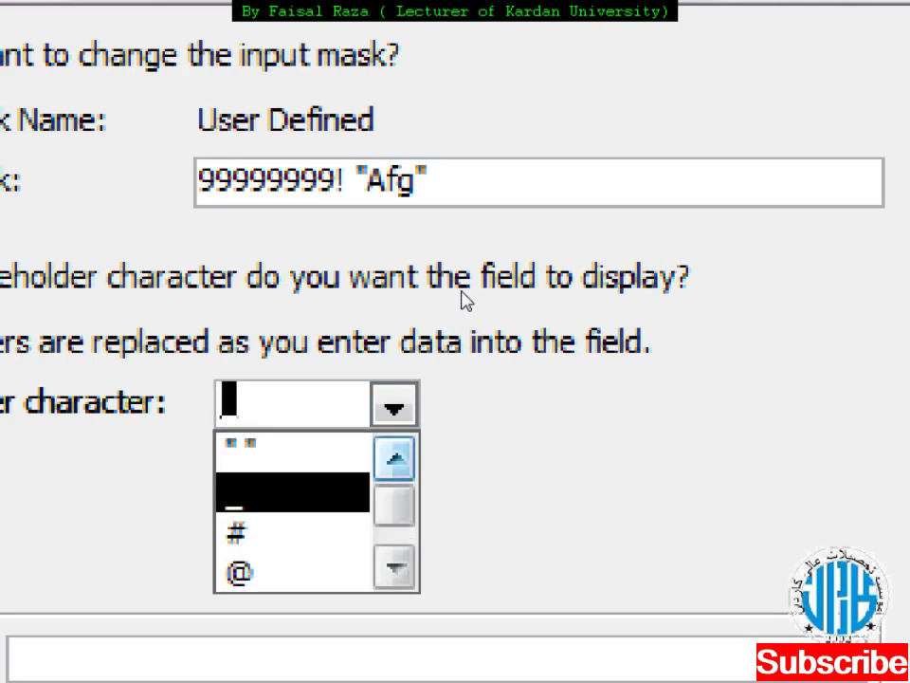
{"action": "left_click", "coordinate": [407, 318]}
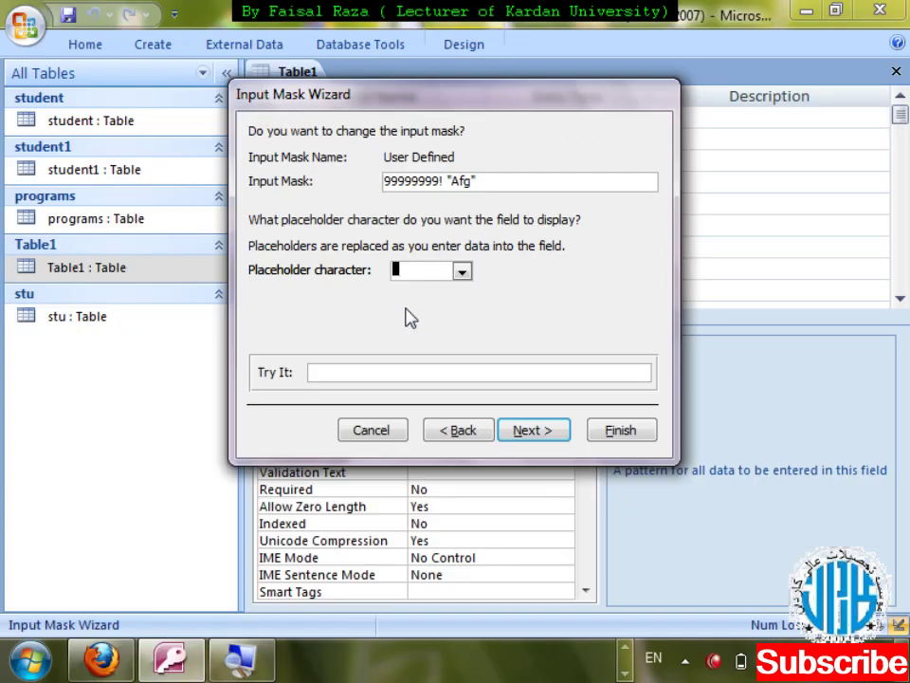
- Finish the wizard to apply the salary mask and close the design
{"action": "left_click", "coordinate": [525, 429]}
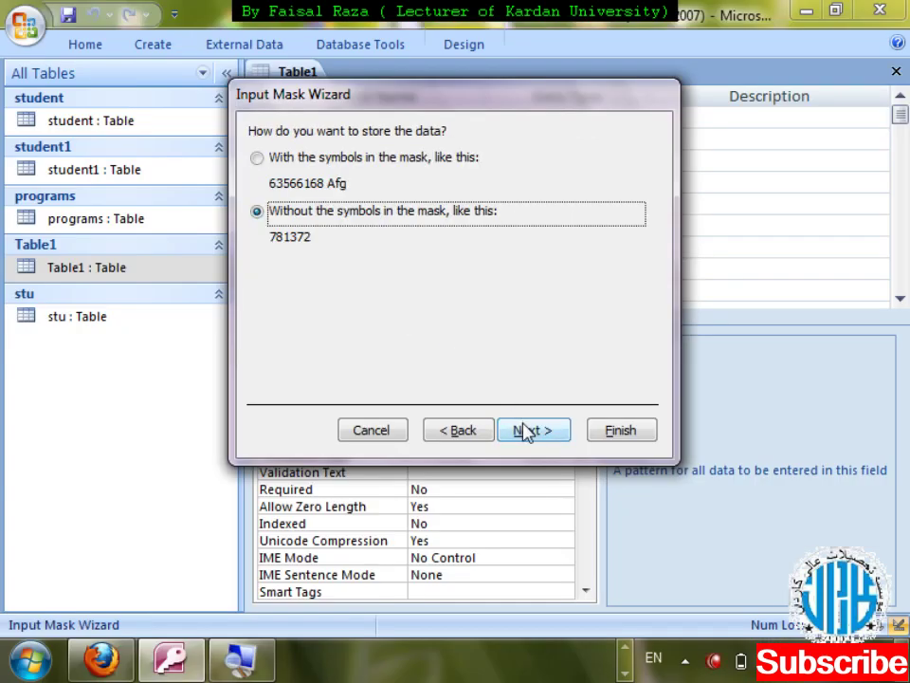
{"action": "left_click", "coordinate": [527, 430]}
{"action": "left_click", "coordinate": [596, 433]}
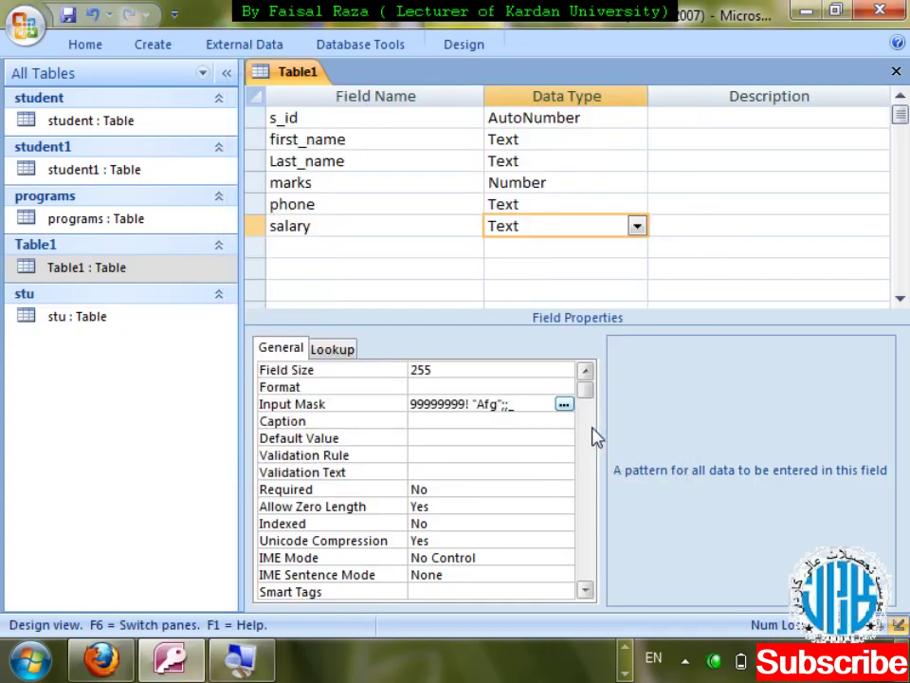
{"action": "key", "text": "ctrl+F4"}
- Save the design and enter salaries 450, 700, 2800, 18000 and 5400 for the first five records
{"action": "key", "text": "Return"}
{"action": "key", "text": "Return"}
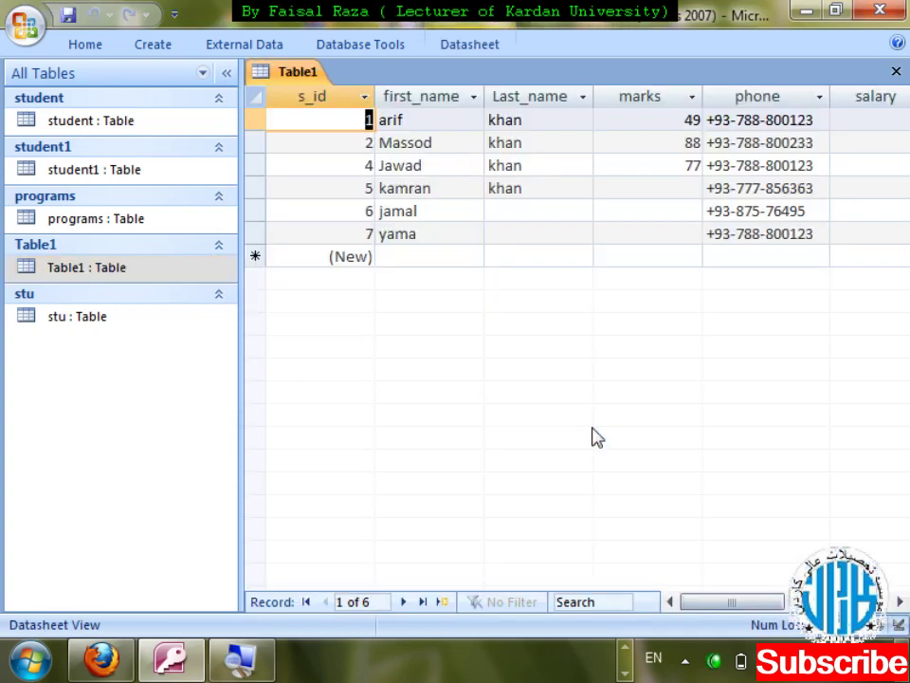
{"action": "key", "text": "Tab"}
{"action": "key", "text": "Tab"}
{"action": "key", "text": "Tab"}
{"action": "key", "text": "Tab"}
{"action": "key", "text": "Tab"}
{"action": "key", "text": "Tab"}
{"action": "key", "text": "Tab"}
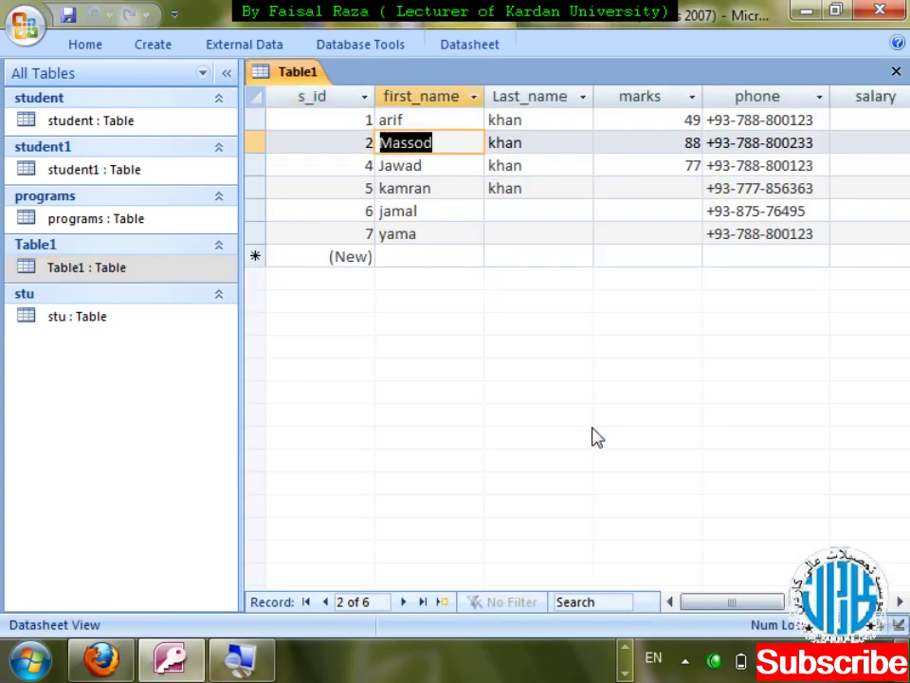
{"action": "key", "text": "shift+Tab"}
{"action": "key", "text": "shift+Tab"}
{"action": "type", "text": "450"}
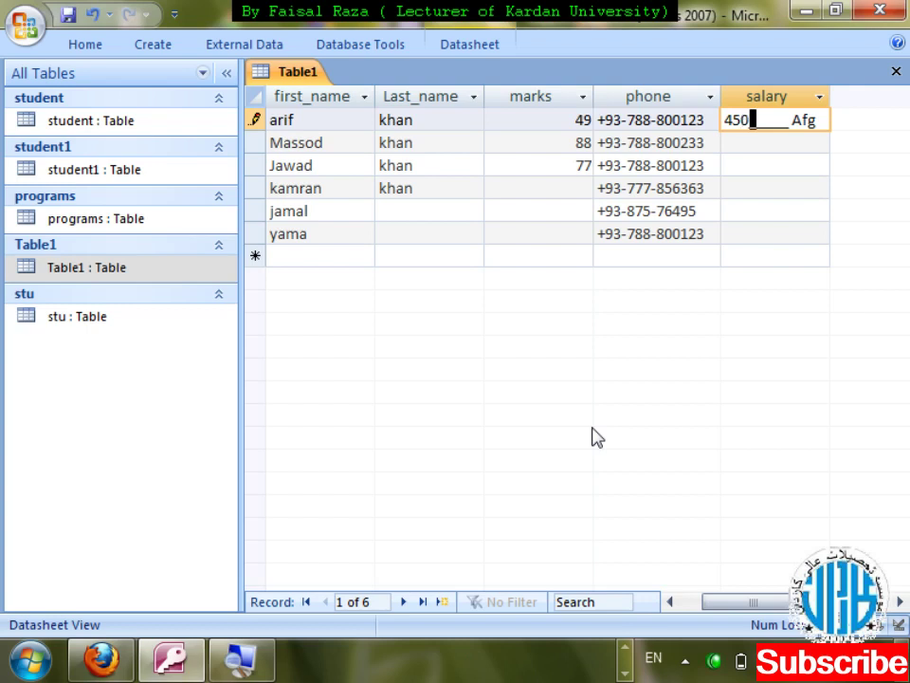
{"action": "key", "text": "Down"}
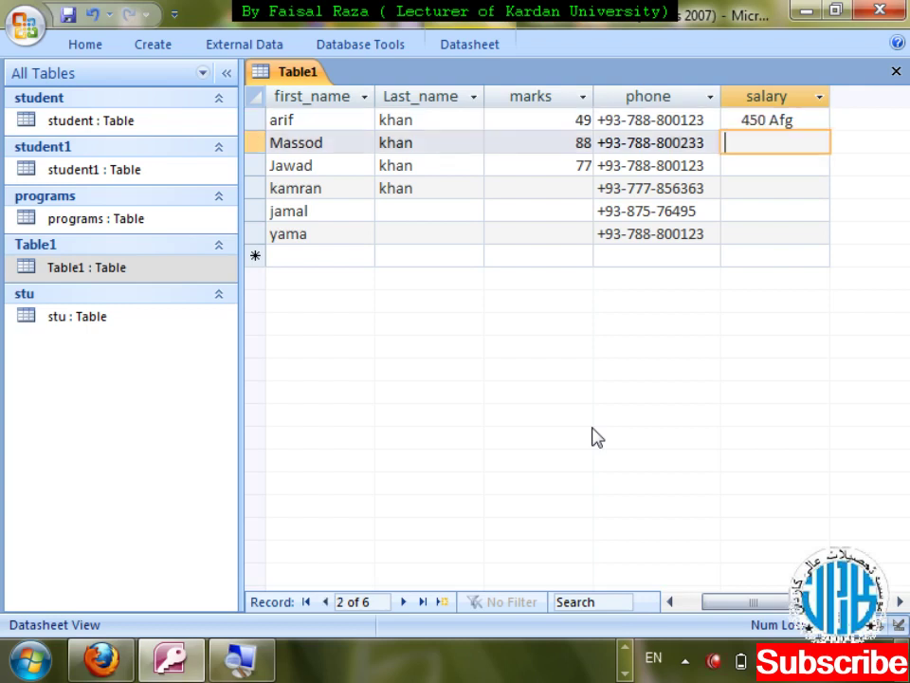
{"action": "type", "text": "700 Afg"}
{"action": "key", "text": "Down"}
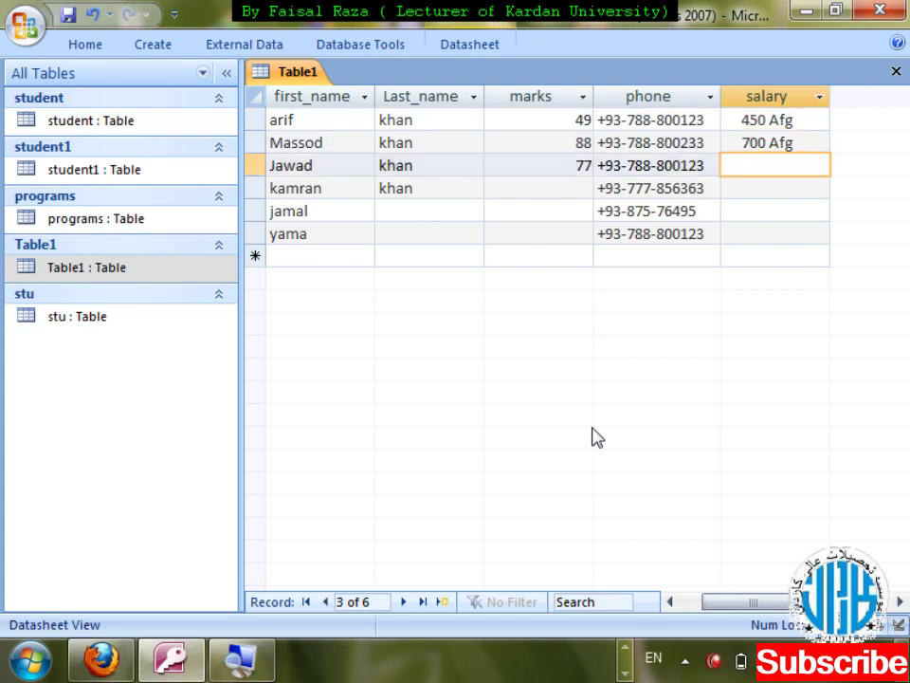
{"action": "type", "text": "2800 Afg"}
{"action": "key", "text": "Down"}
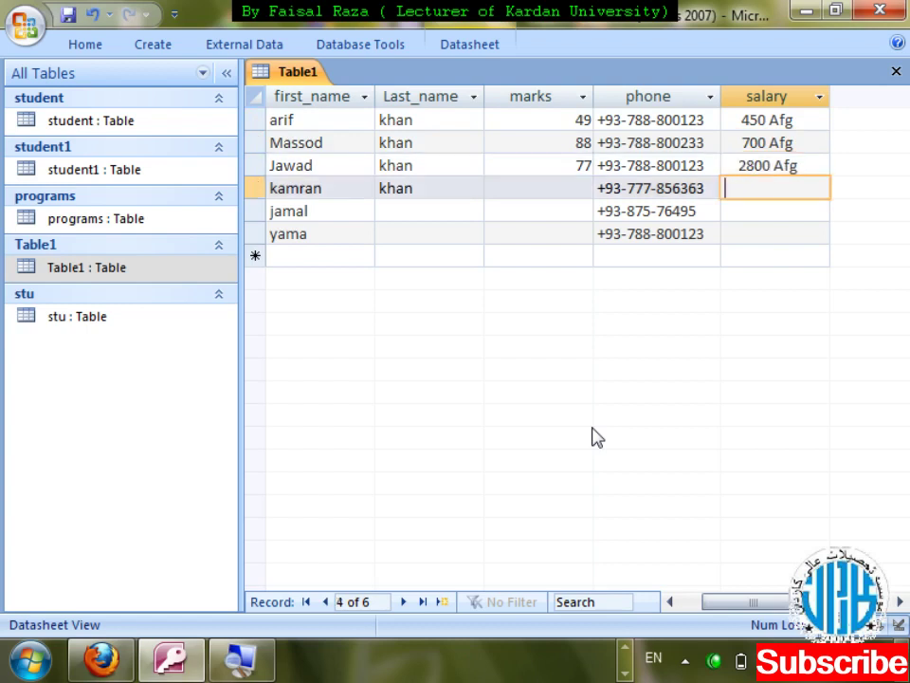
{"action": "type", "text": "18000 Afg"}
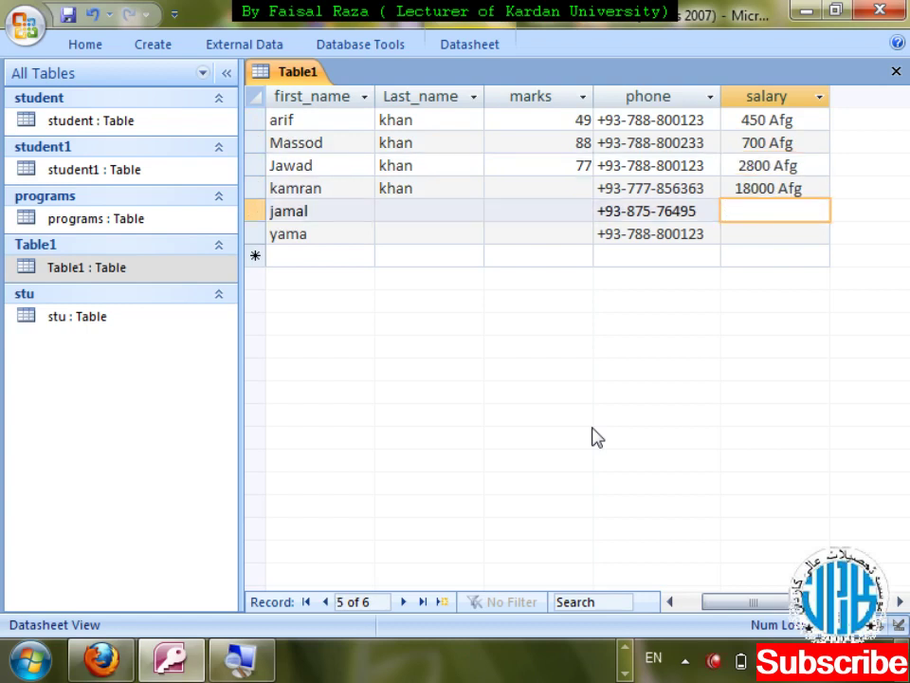
{"action": "type", "text": "5400 Afg"}
{"action": "key", "text": "Down"}
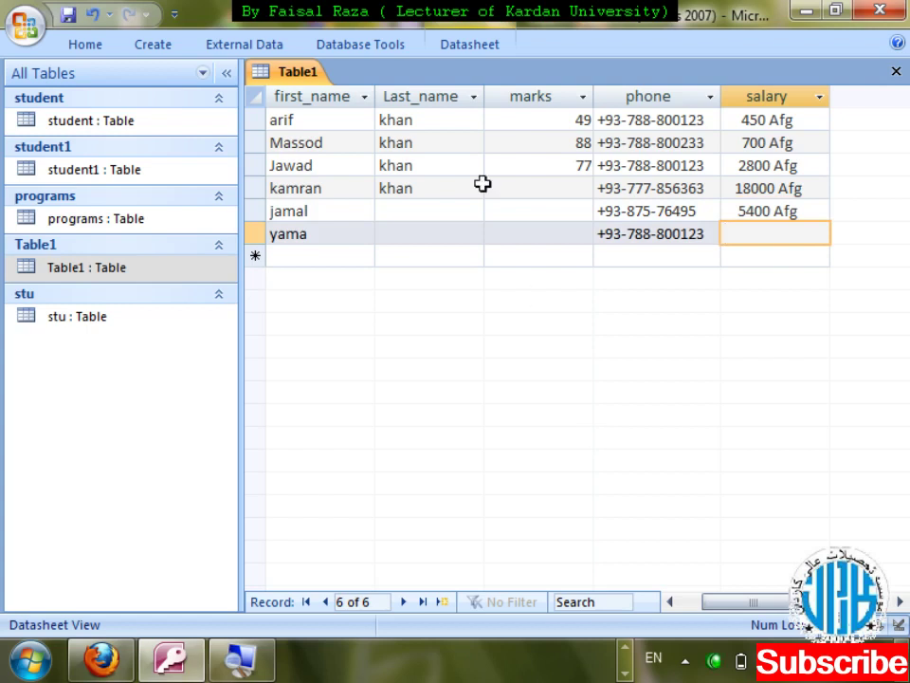
- Browse the Database Tools, Datasheet, Create and External Data ribbon tabs, then return to Home
{"action": "left_click", "coordinate": [360, 45]}
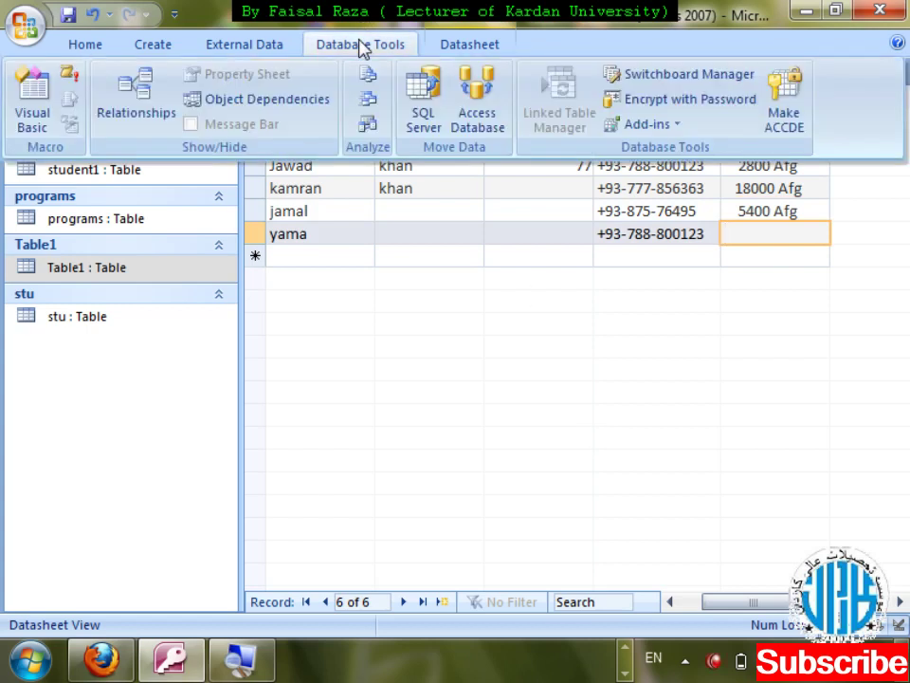
{"action": "left_click", "coordinate": [449, 47]}
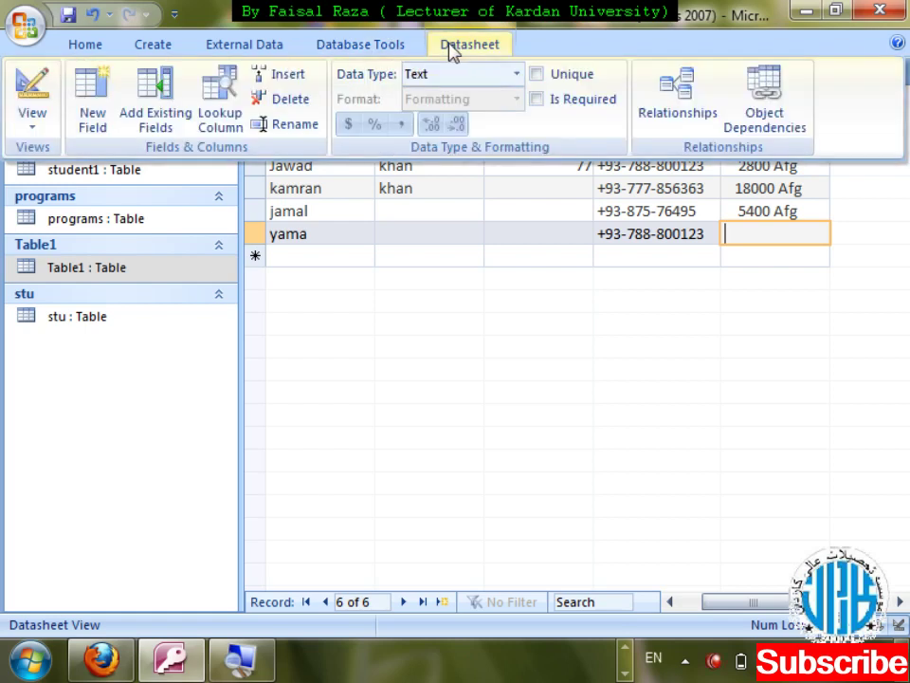
{"action": "left_click", "coordinate": [182, 52]}
{"action": "left_click", "coordinate": [236, 49]}
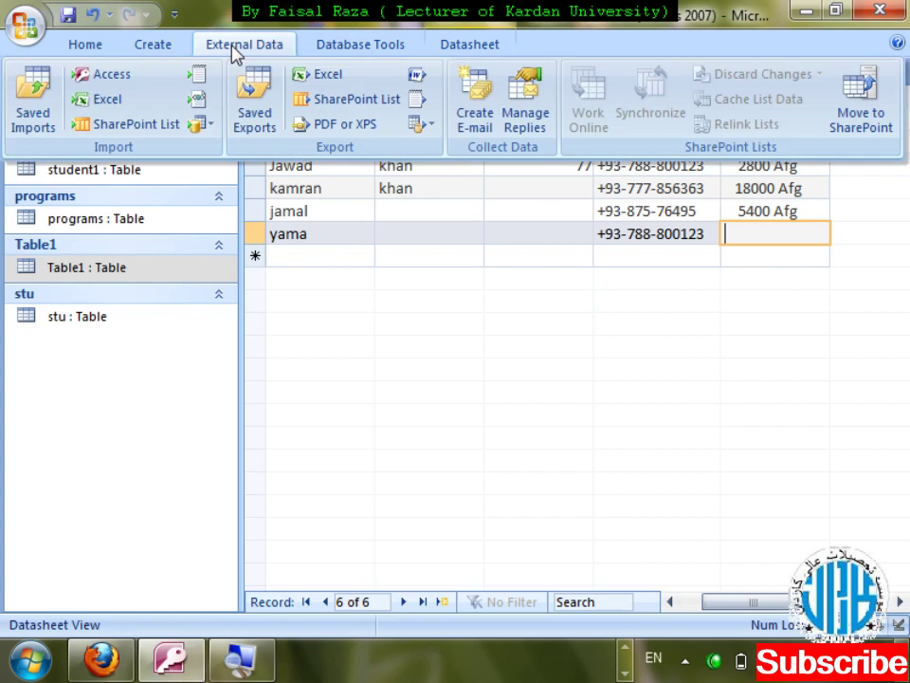
{"action": "left_click", "coordinate": [104, 48]}
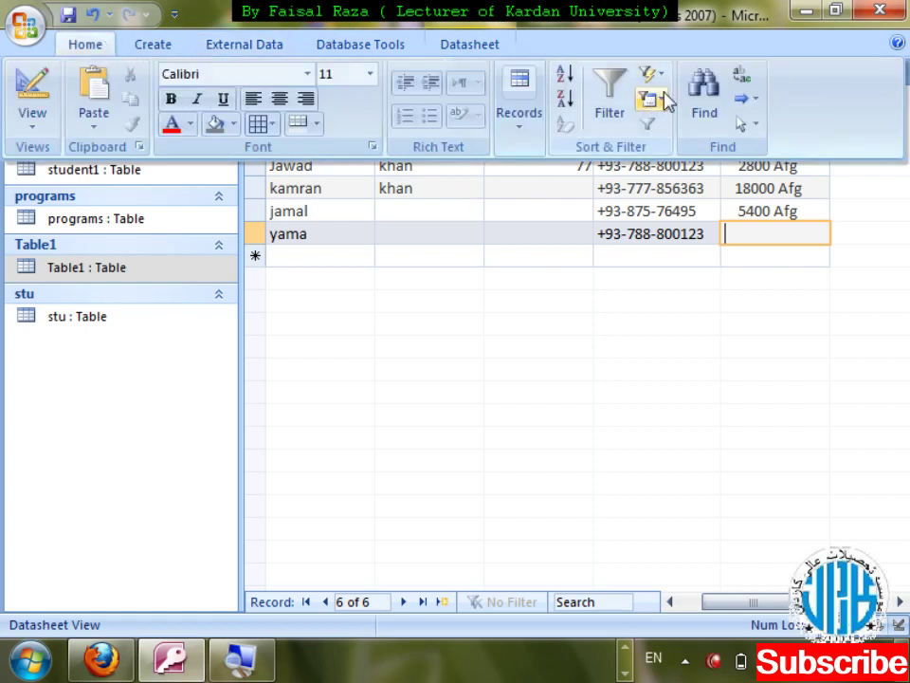
- Add a Totals row beneath Table1's records from the Home tab's Records group
{"action": "left_click", "coordinate": [534, 127]}
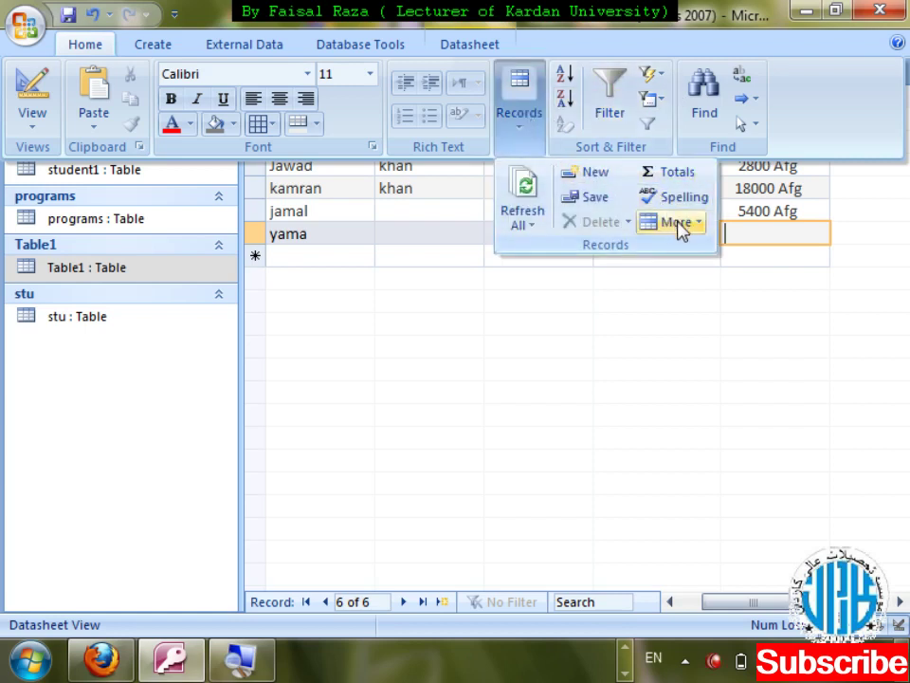
{"action": "left_click", "coordinate": [756, 262]}
{"action": "left_click", "coordinate": [753, 256]}
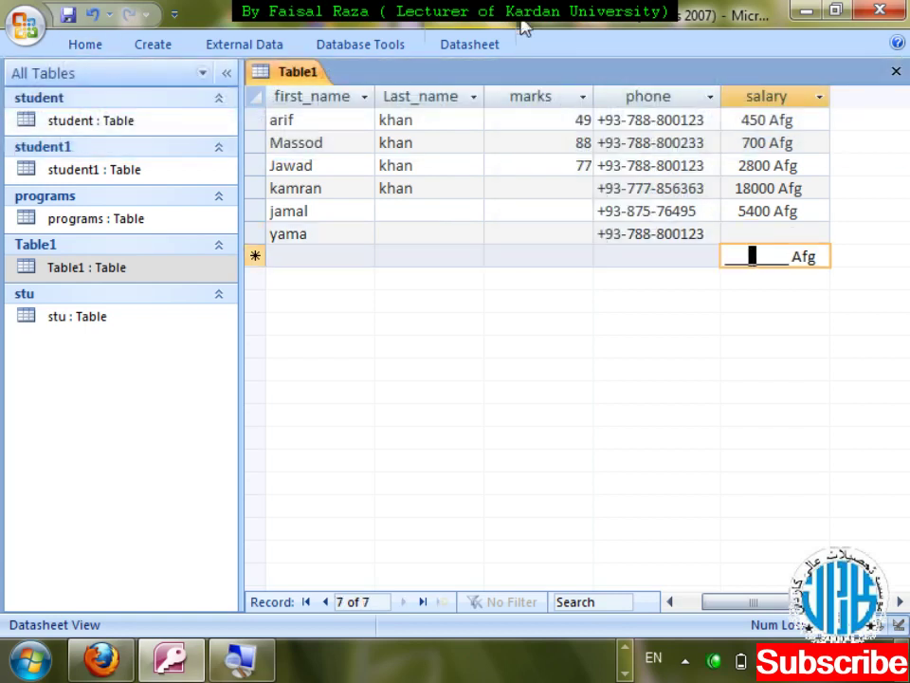
{"action": "left_click", "coordinate": [383, 40]}
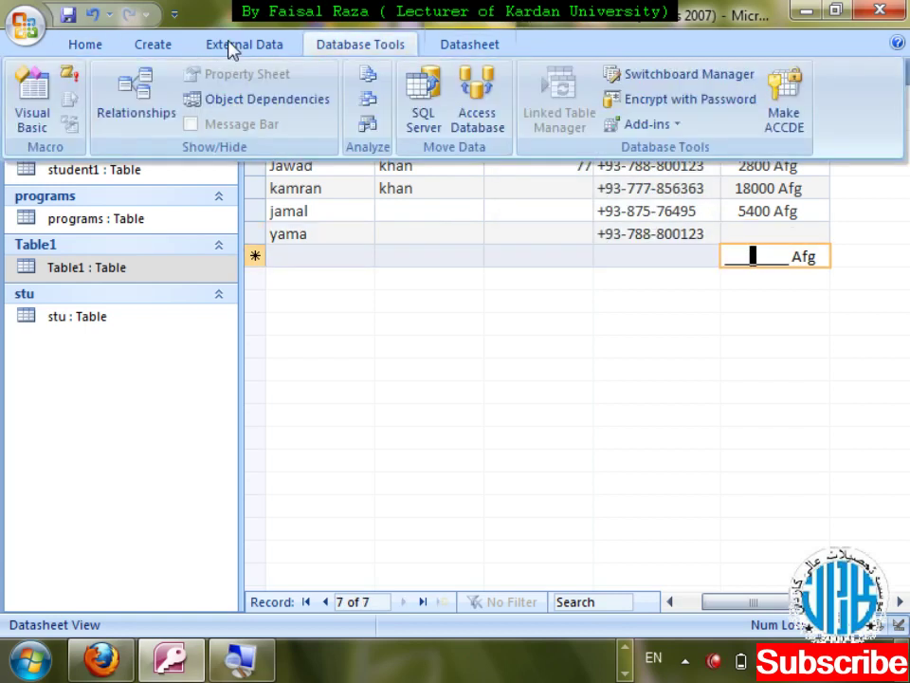
{"action": "left_click", "coordinate": [95, 45]}
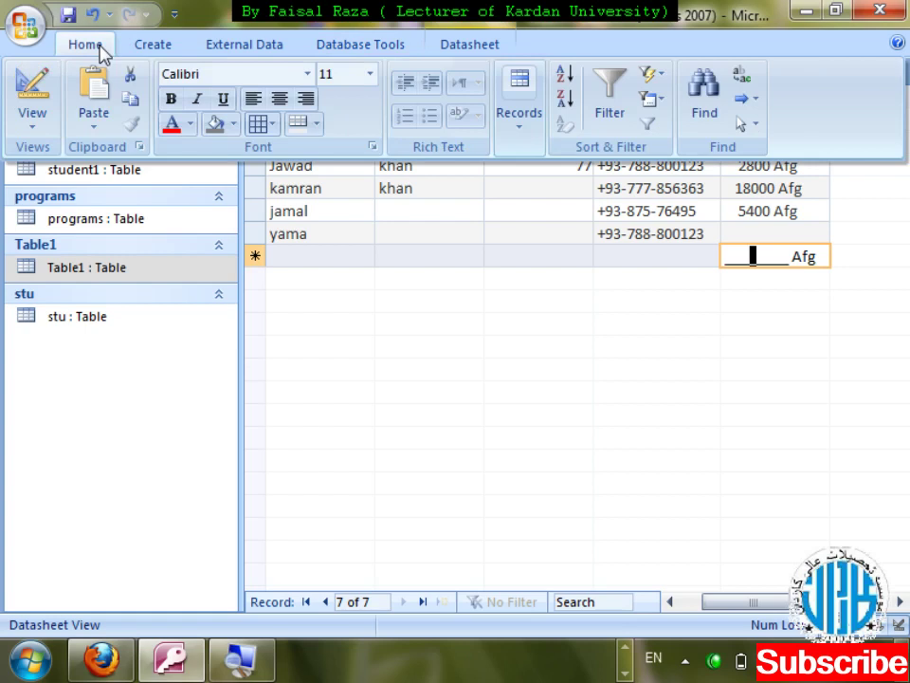
{"action": "left_click", "coordinate": [505, 130]}
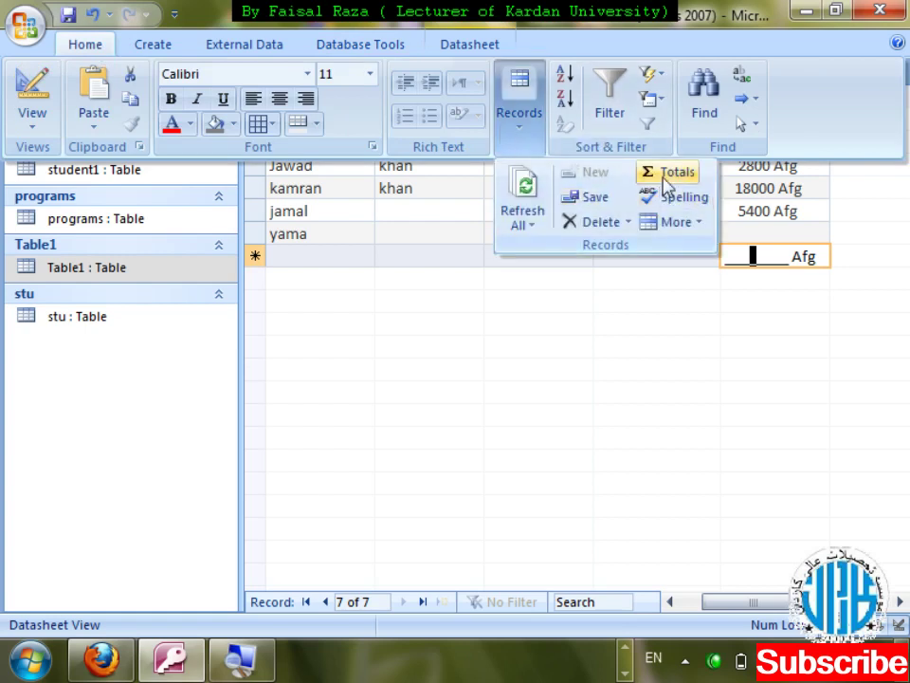
{"action": "left_click", "coordinate": [663, 176]}
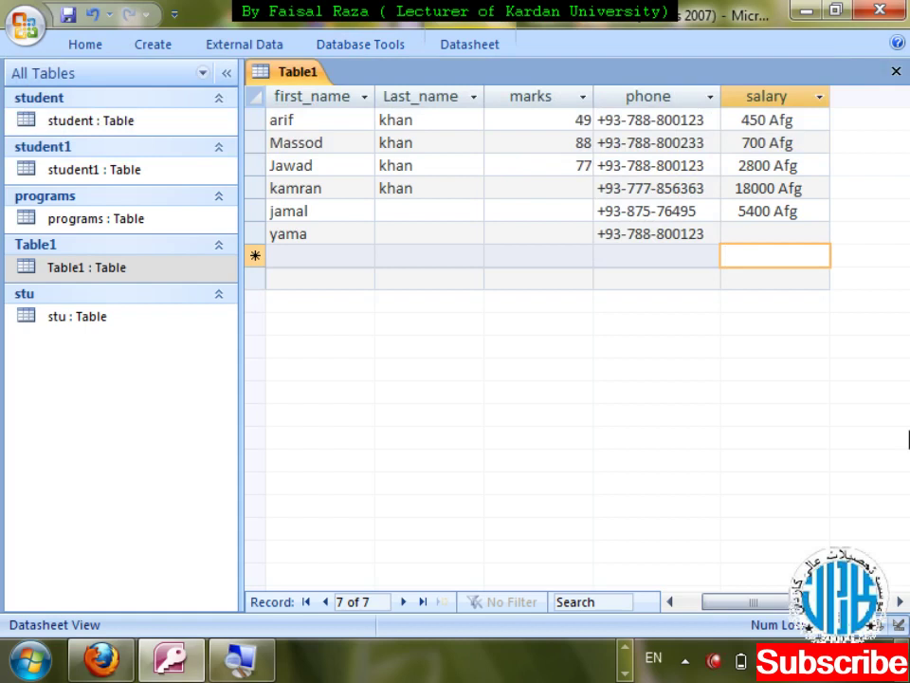
- Set the salary column's Totals cell to Count, showing 5
{"action": "left_click", "coordinate": [821, 256]}
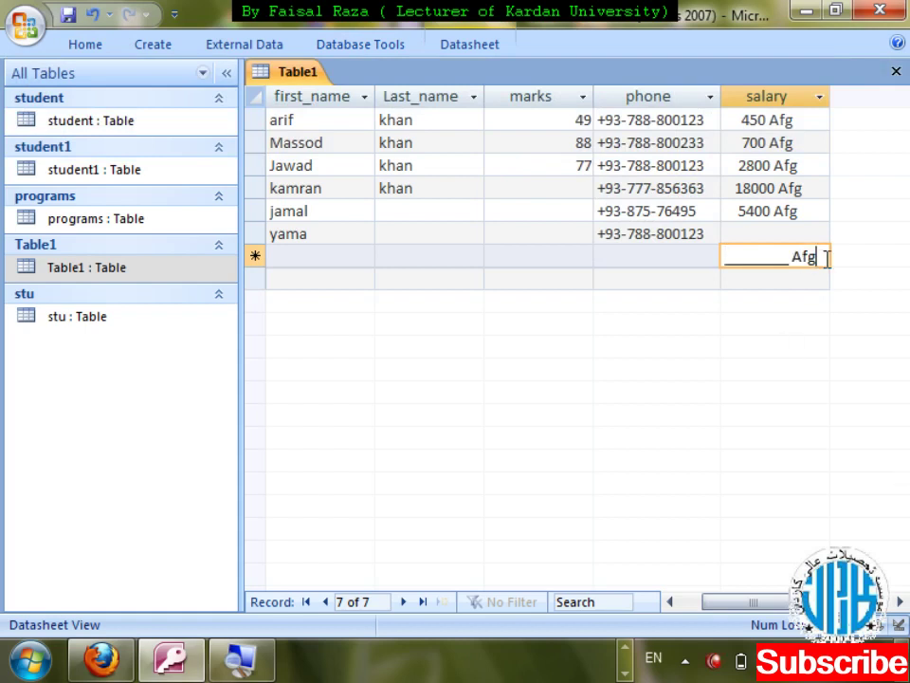
{"action": "left_click", "coordinate": [821, 282]}
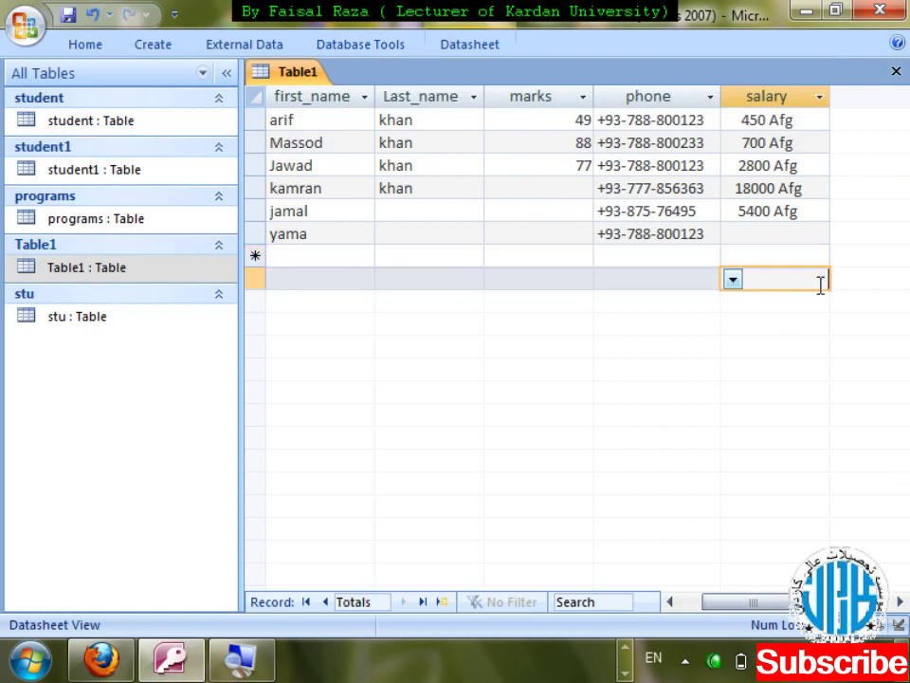
{"action": "left_click", "coordinate": [733, 279]}
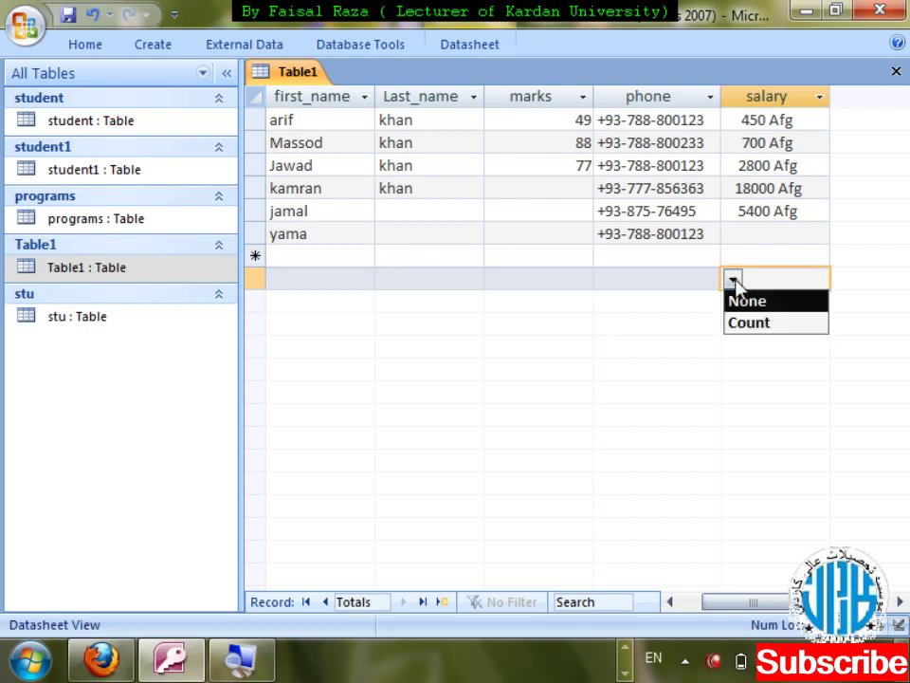
{"action": "left_click", "coordinate": [758, 322]}
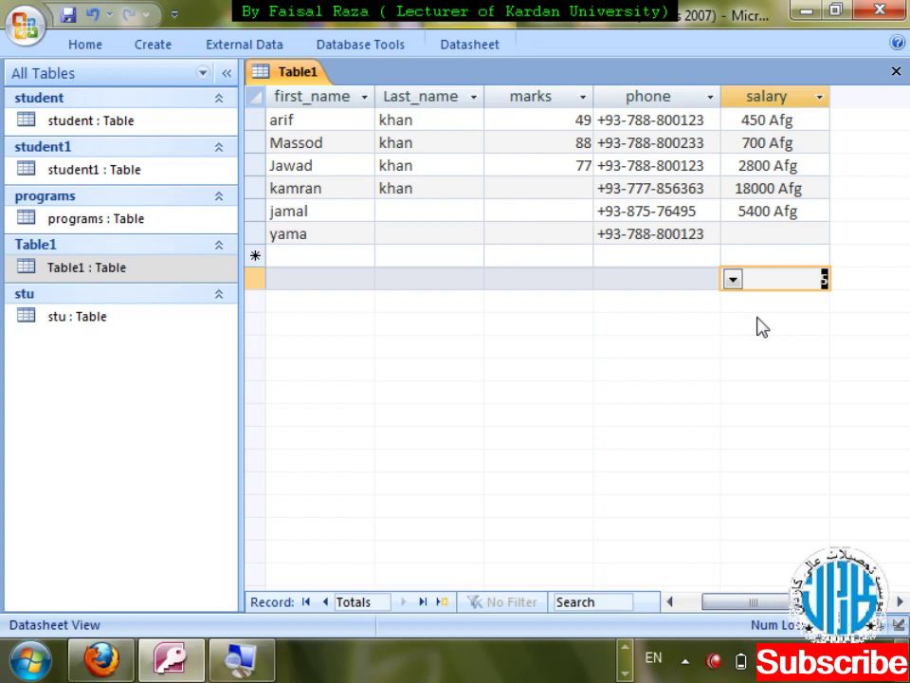
- Save Table1's layout on closing, reopen it in Design View, and select salary's data type
{"action": "key", "text": "ctrl+w"}
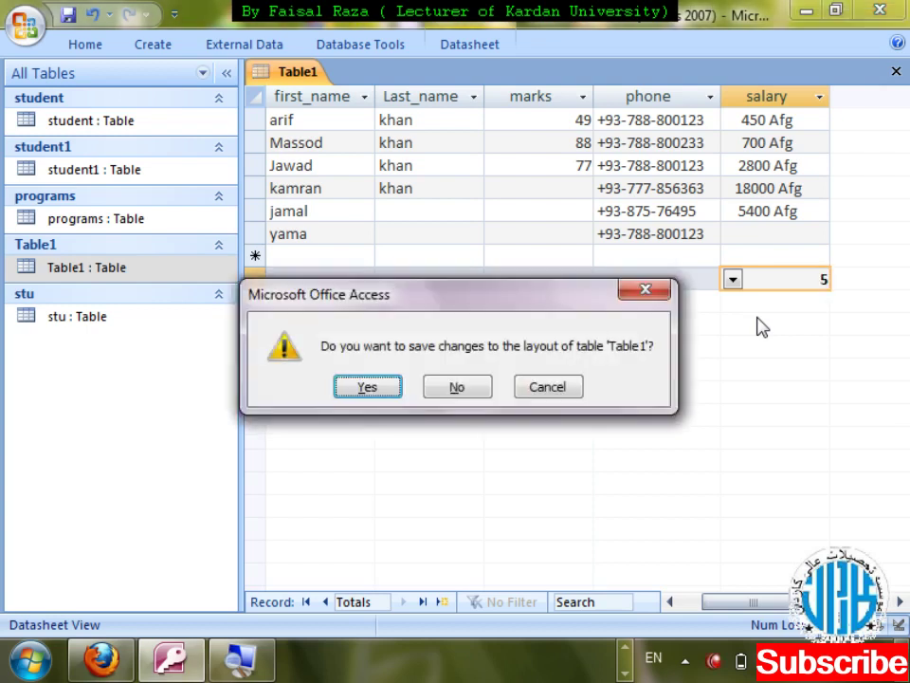
{"action": "key", "text": "Return"}
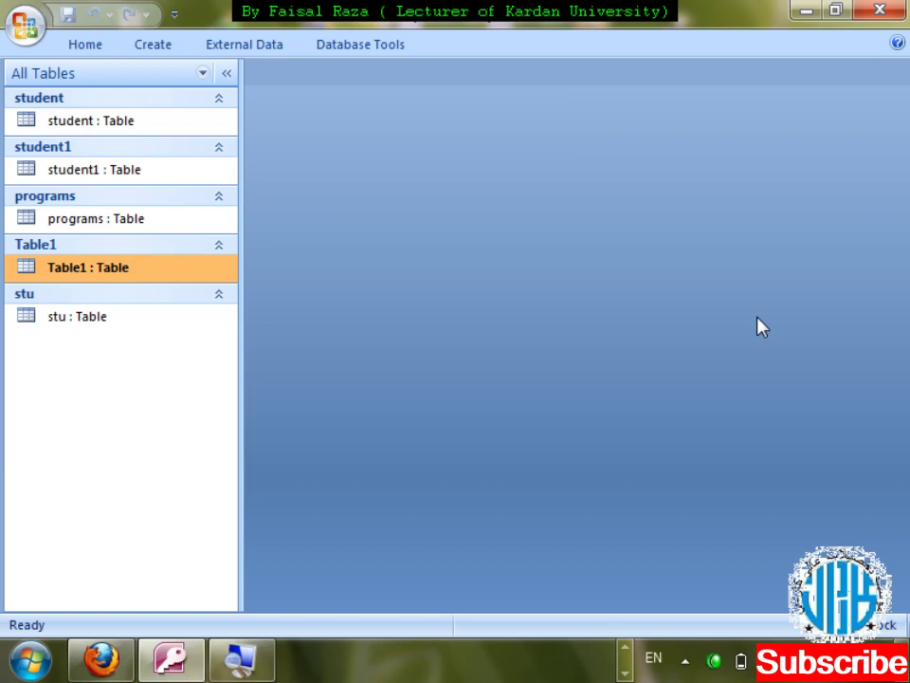
{"action": "key", "text": "shift+F10"}
{"action": "key", "text": "Down"}
{"action": "key", "text": "Down"}
{"action": "key", "text": "Return"}
{"action": "left_click", "coordinate": [548, 228]}
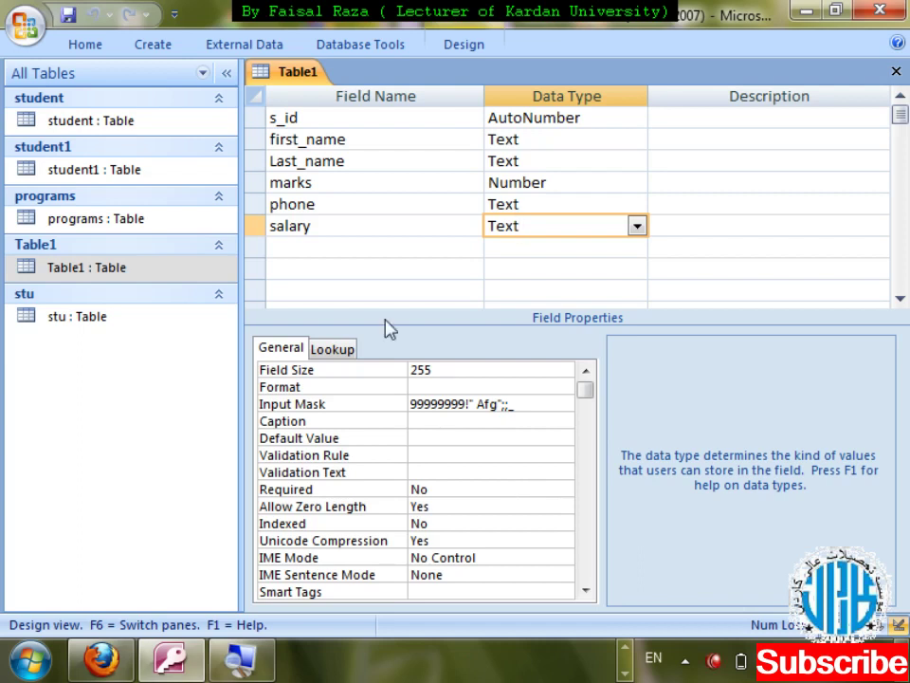
- Set first_name's input mask to >L????????????, save the design, and open the datasheet
{"action": "left_click", "coordinate": [574, 142]}
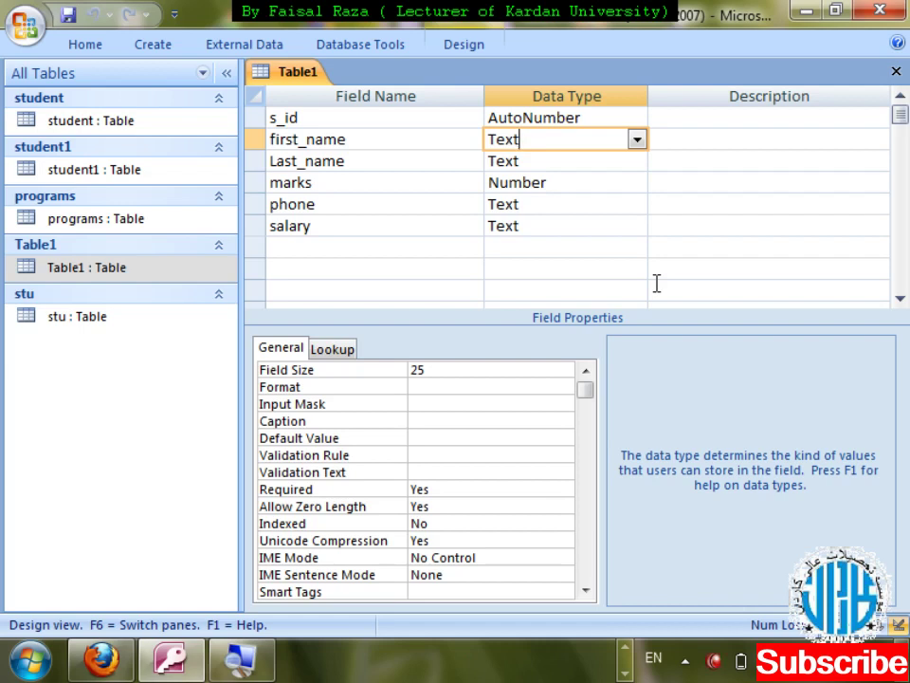
{"action": "left_click", "coordinate": [434, 406]}
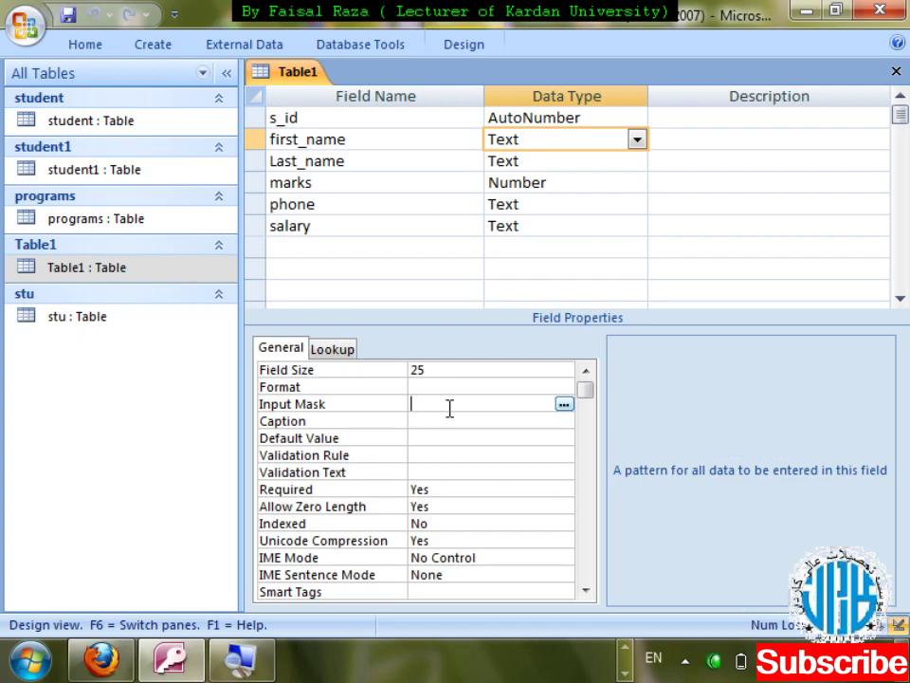
{"action": "type", "text": ">"}
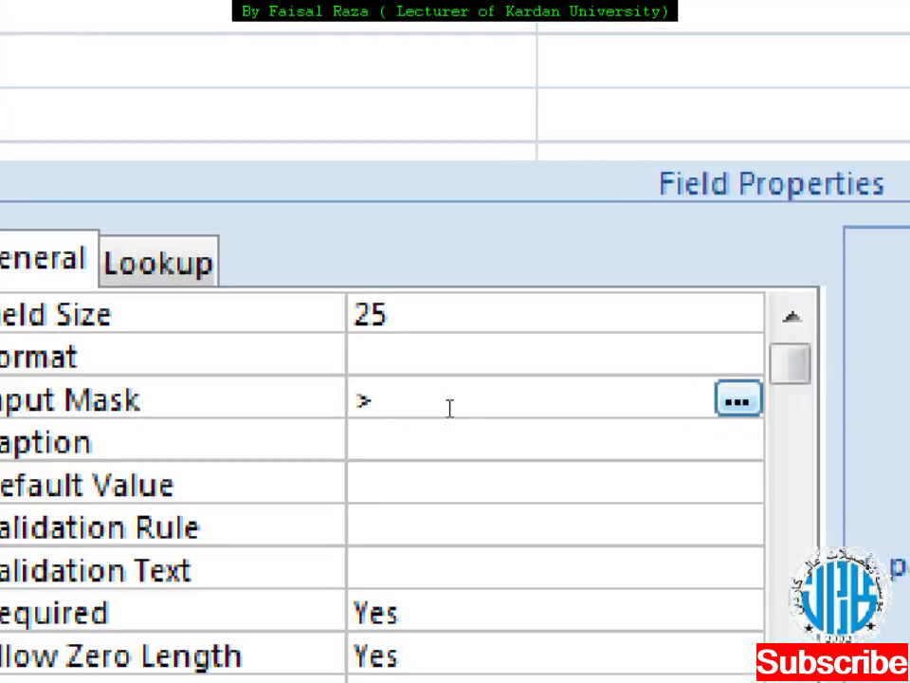
{"action": "type", "text": "L????????"}
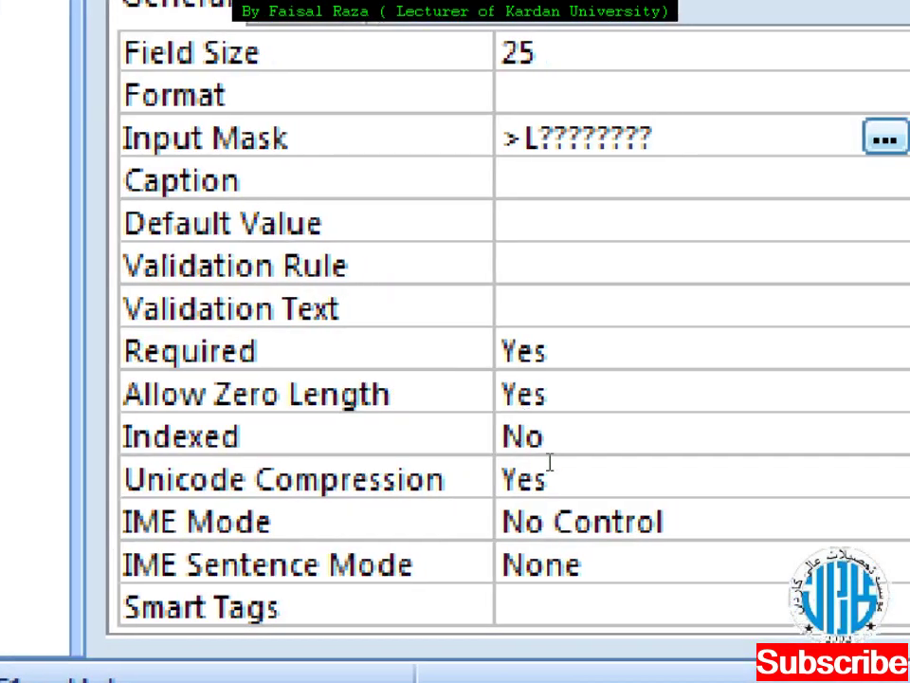
{"action": "type", "text": "??"}
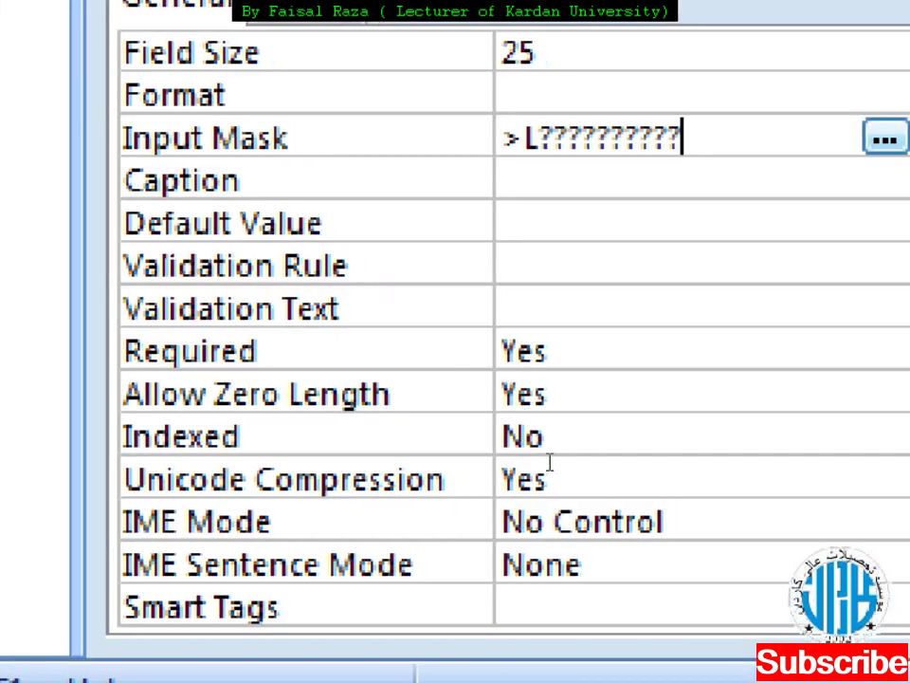
{"action": "type", "text": "??"}
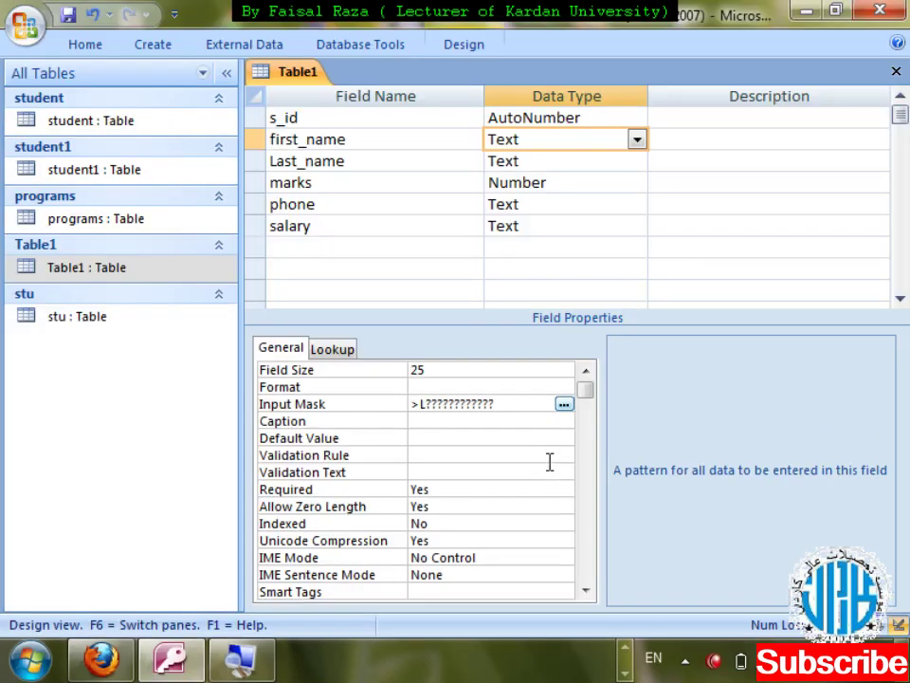
{"action": "key", "text": "ctrl+w"}
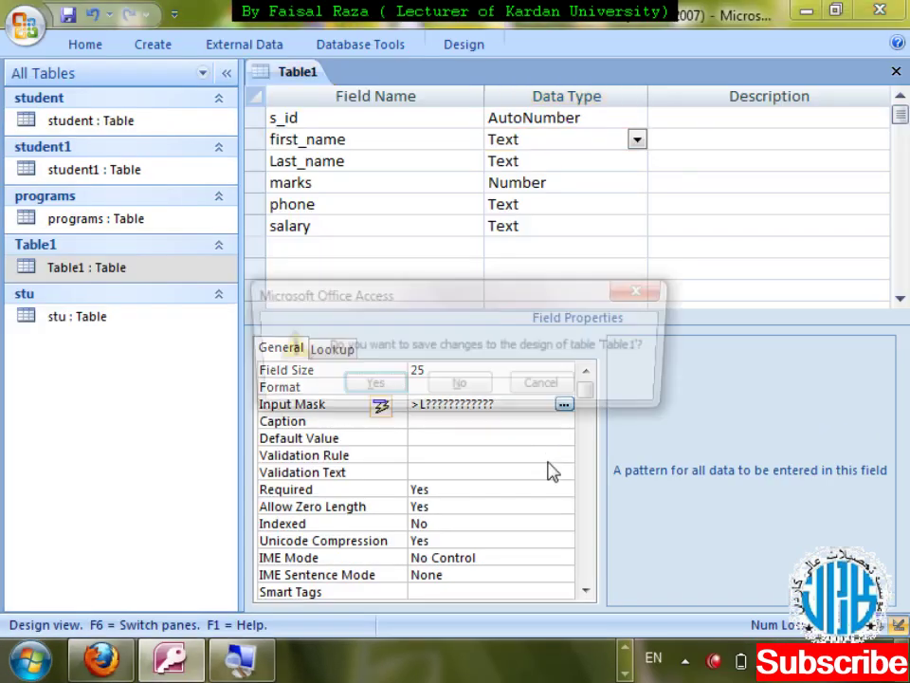
{"action": "key", "text": "Return"}
{"action": "key", "text": "Return"}
{"action": "key", "text": "Down"}
{"action": "key", "text": "Tab"}
{"action": "key", "text": "Down"}
{"action": "key", "text": "Down"}
{"action": "key", "text": "Down"}
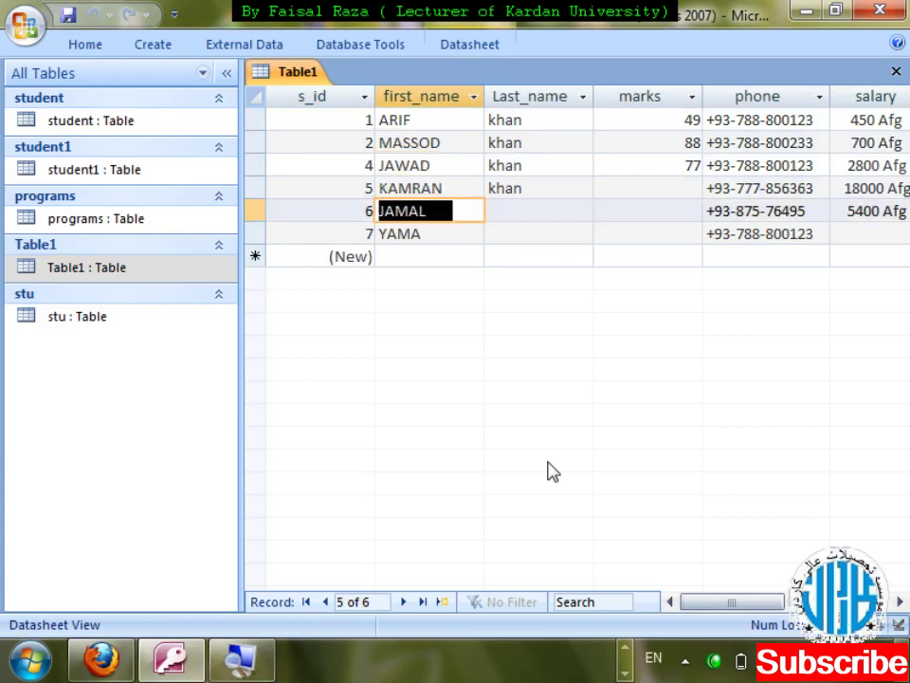
{"action": "key", "text": "Down"}
{"action": "key", "text": "Down"}
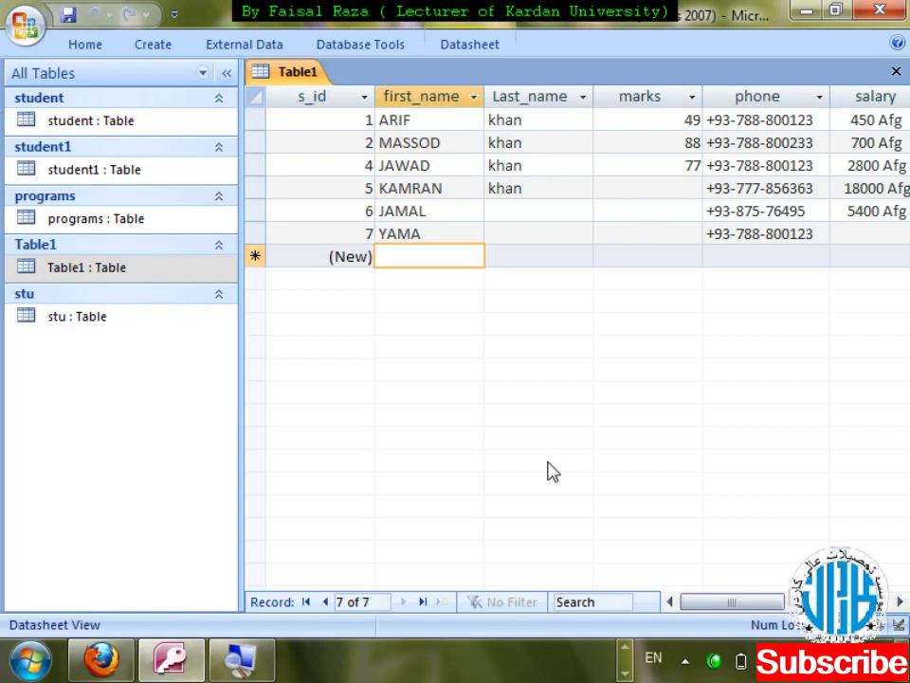
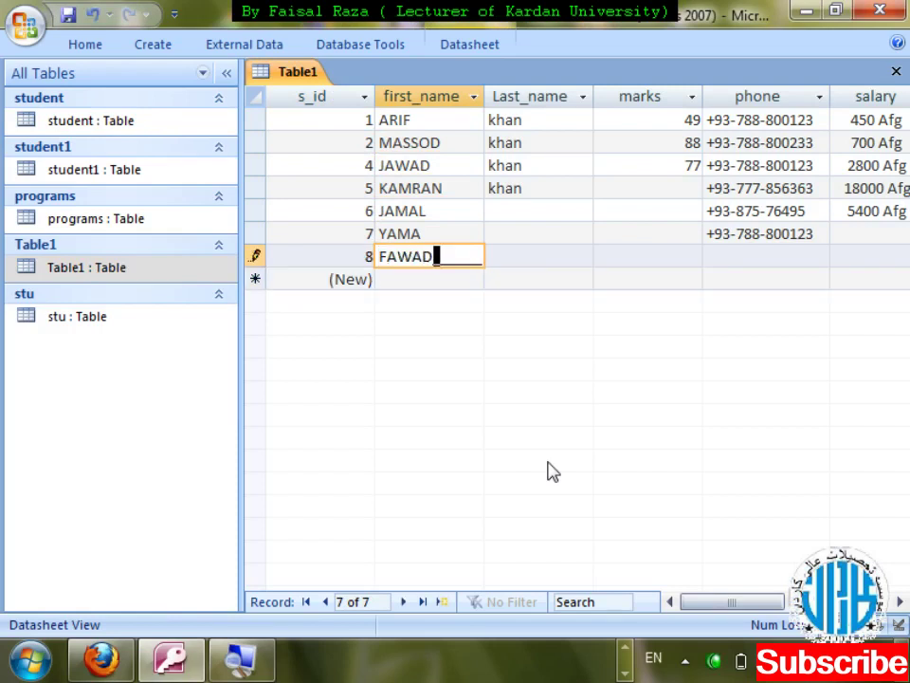
{"action": "key", "text": "Tab"}
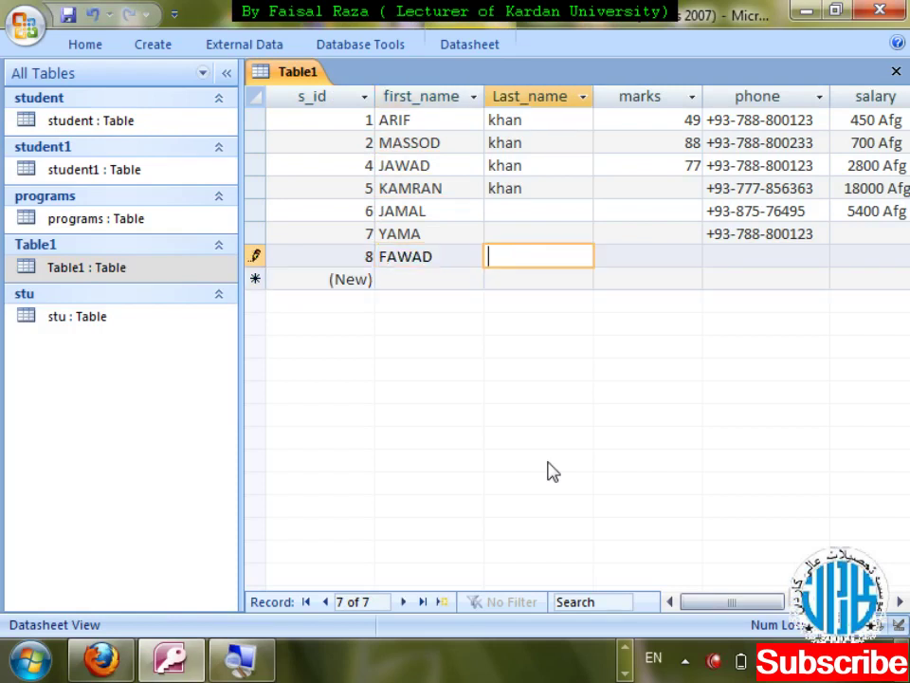
{"action": "key", "text": "Tab"}
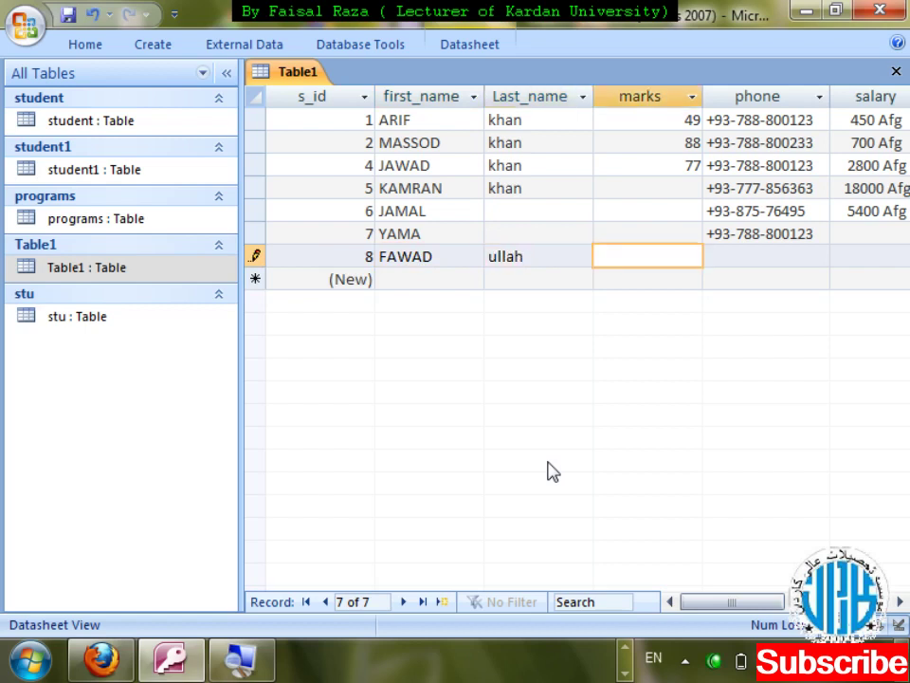
{"action": "key", "text": "Tab"}
{"action": "key", "text": "Tab"}
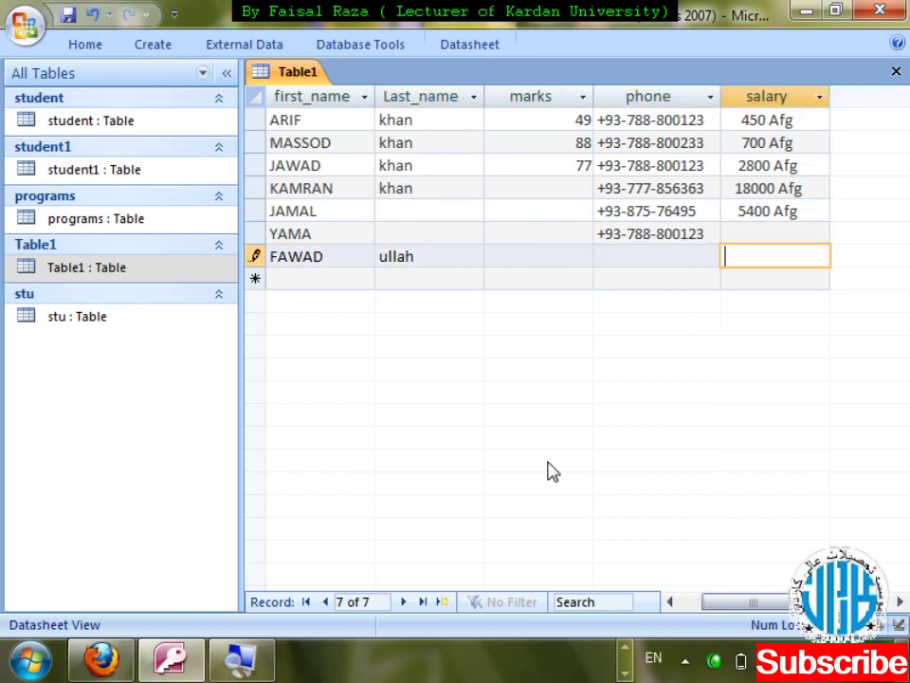
{"action": "type", "text": "6583____ Afg"}
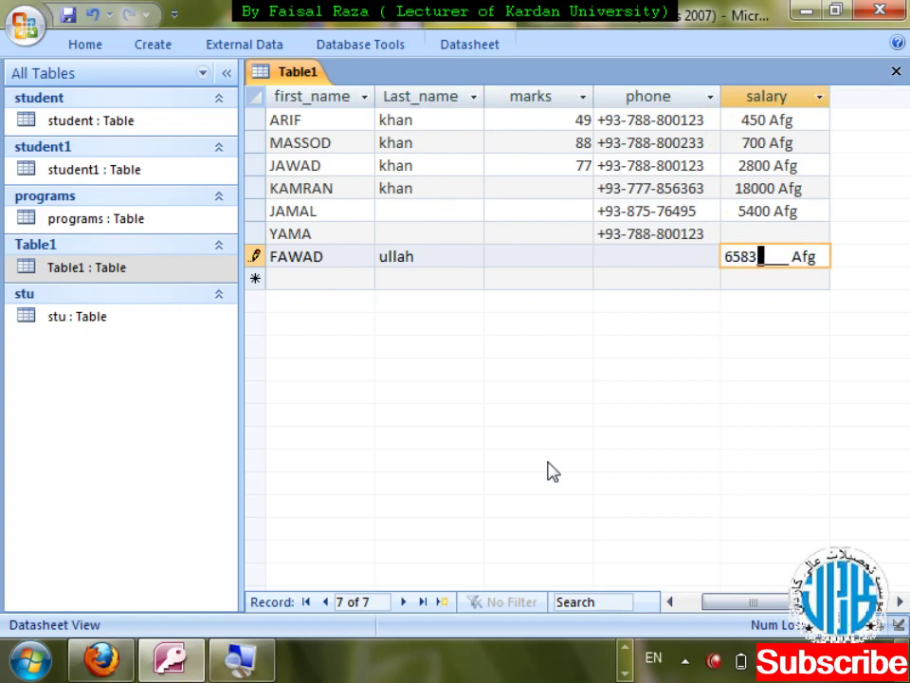
{"action": "key", "text": "Tab"}
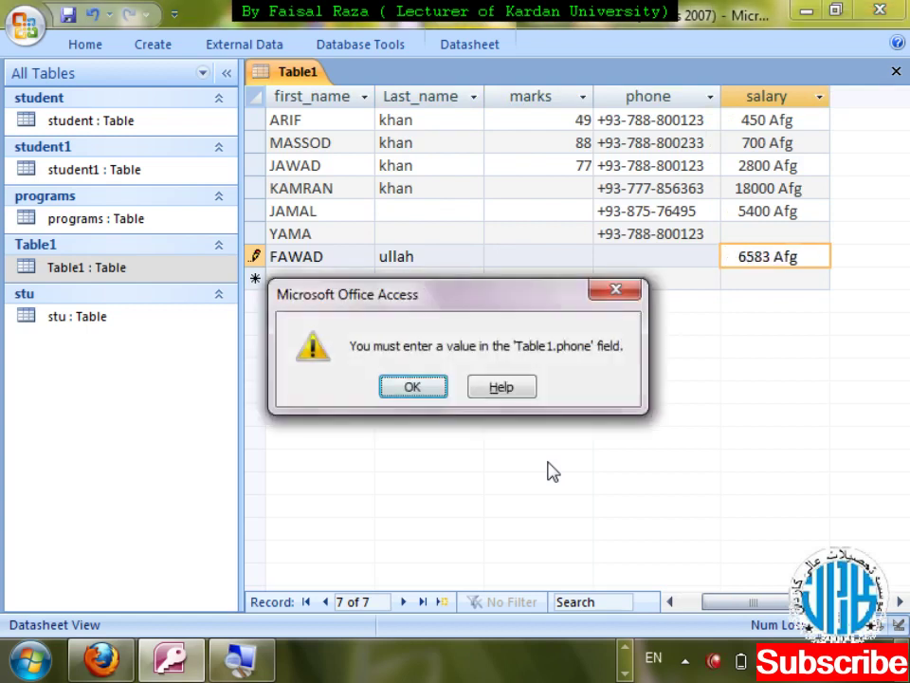
- Dismiss the required-phone warning, discard the record on closing, and reopen Table1 in Design View
{"action": "key", "text": "Return"}
{"action": "key", "text": "ctrl+F4"}
{"action": "key", "text": "Left"}
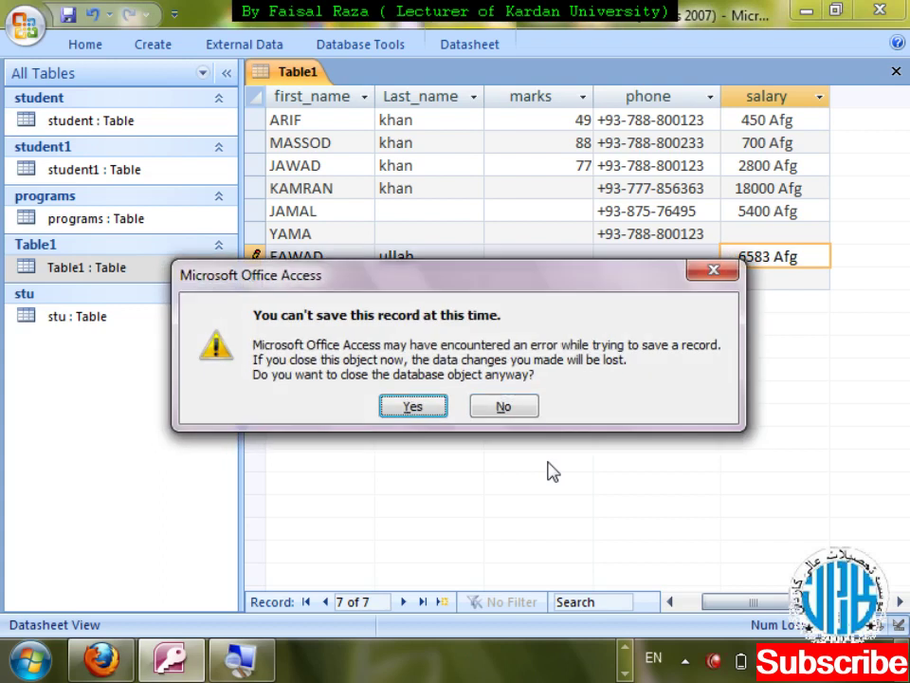
{"action": "key", "text": "Return"}
{"action": "key", "text": "shift+F10"}
{"action": "key", "text": "Down"}
{"action": "key", "text": "Return"}
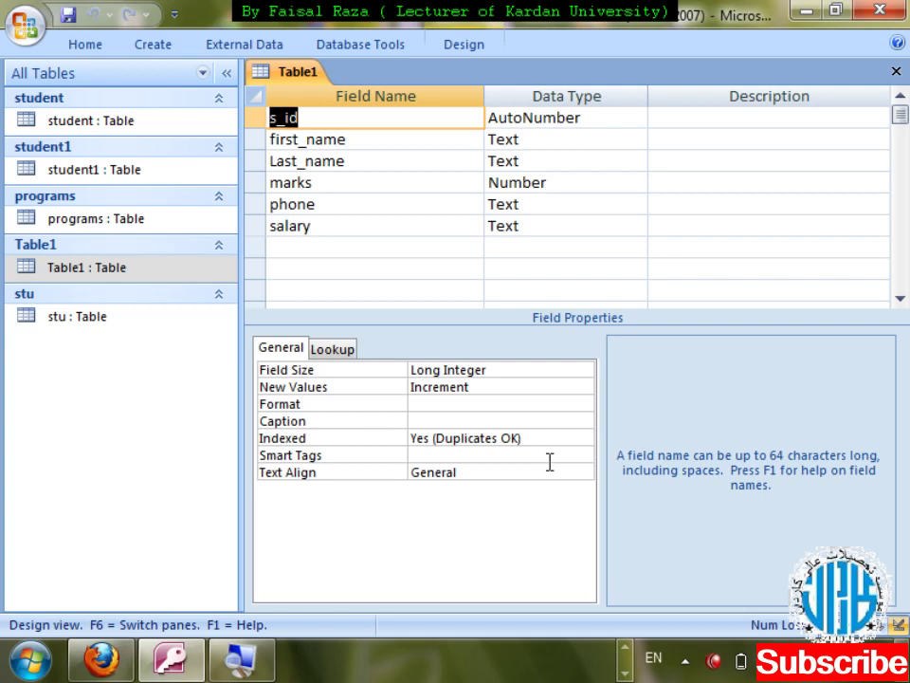
- Insert < after >L in first_name's input mask so it reads >L<????????????
{"action": "key", "text": "Down"}
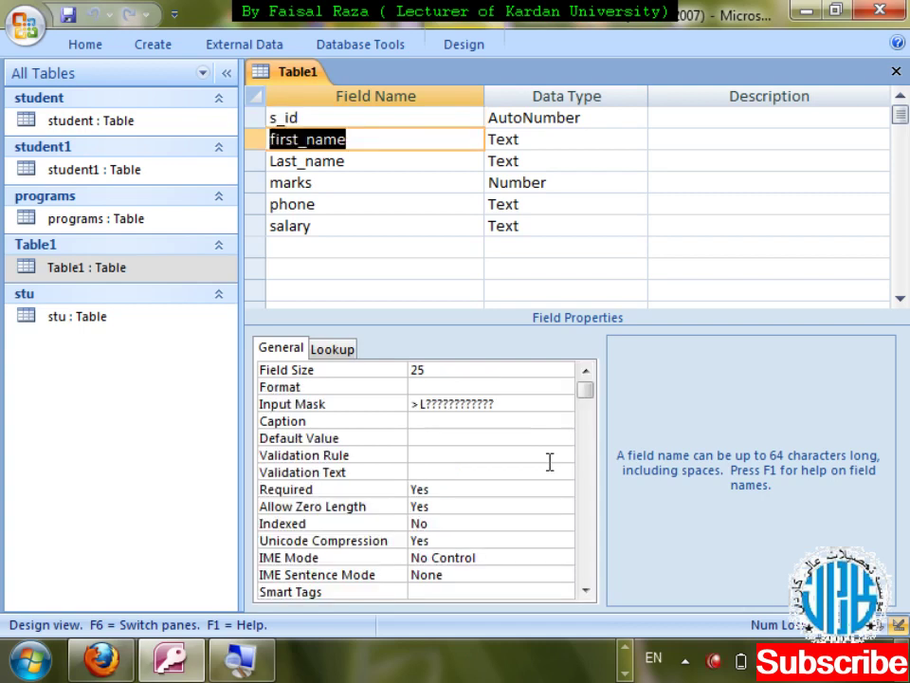
{"action": "left_click", "coordinate": [427, 403]}
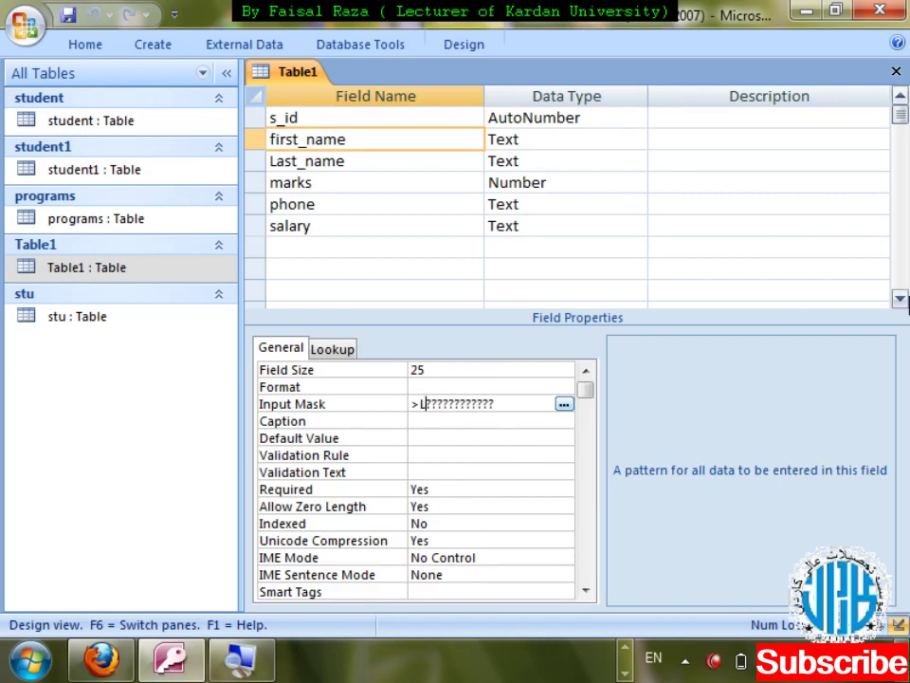
{"action": "type", "text": "<"}
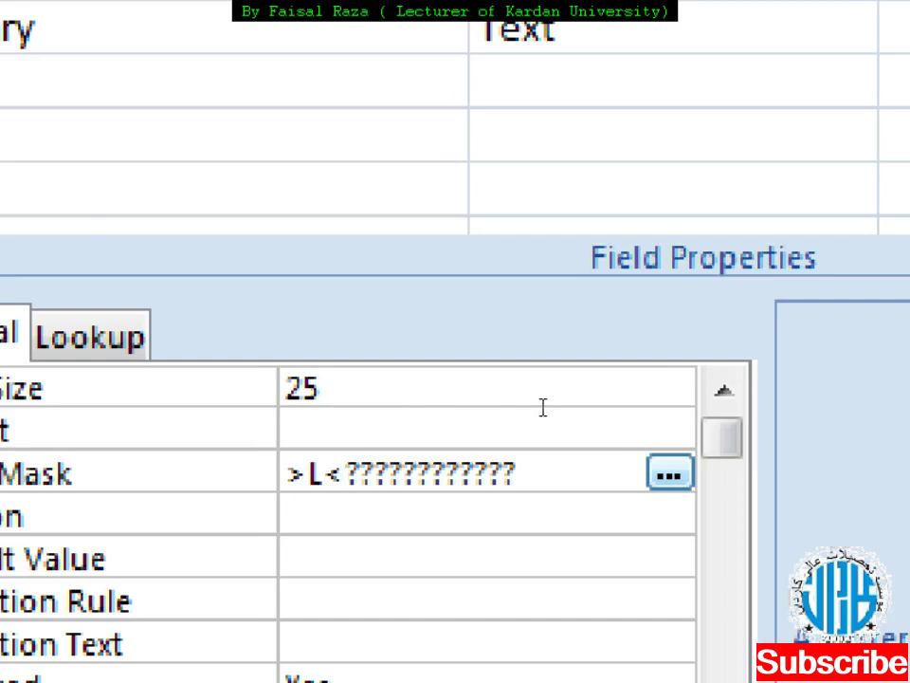
- Save the design changes and reopen Table1's datasheet at the last record's first name
{"action": "key", "text": "alt+F4"}
{"action": "key", "text": "Return"}
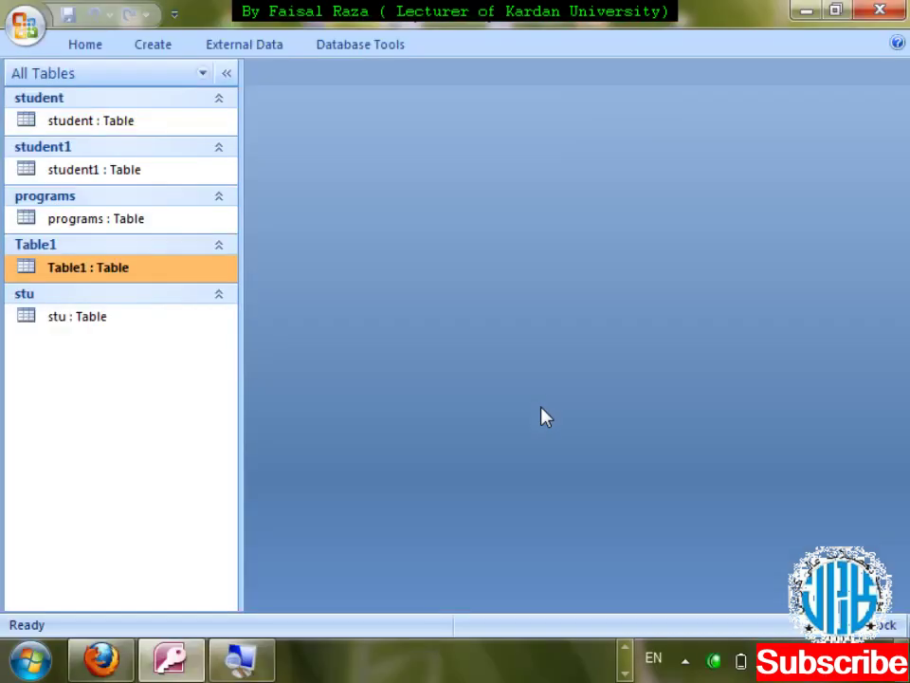
{"action": "key", "text": "Return"}
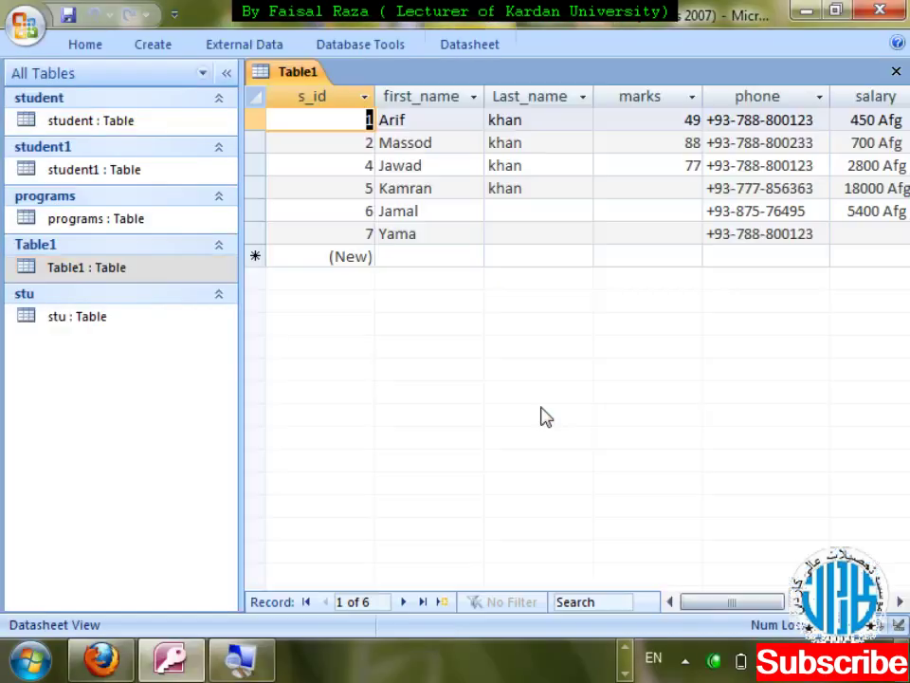
{"action": "key", "text": "Tab"}
{"action": "key", "text": "Down"}
{"action": "key", "text": "Down"}
{"action": "key", "text": "Down"}
{"action": "key", "text": "Down"}
{"action": "key", "text": "Down"}
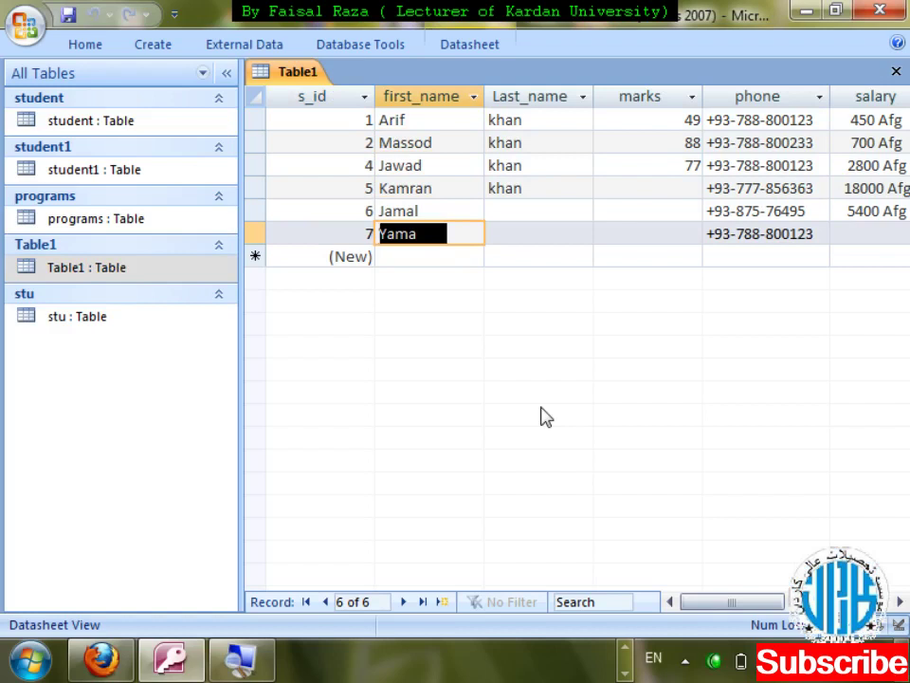
- Clear record 7's first name, retype it as Faisal, and close the Table1 datasheet
{"action": "key", "text": "Delete"}
{"action": "type", "text": "Masood"}
{"action": "key", "text": "BackSpace"}
{"action": "key", "text": "BackSpace"}
{"action": "key", "text": "BackSpace"}
{"action": "key", "text": "BackSpace"}
{"action": "key", "text": "BackSpace"}
{"action": "key", "text": "BackSpace"}
{"action": "type", "text": "Faisal"}
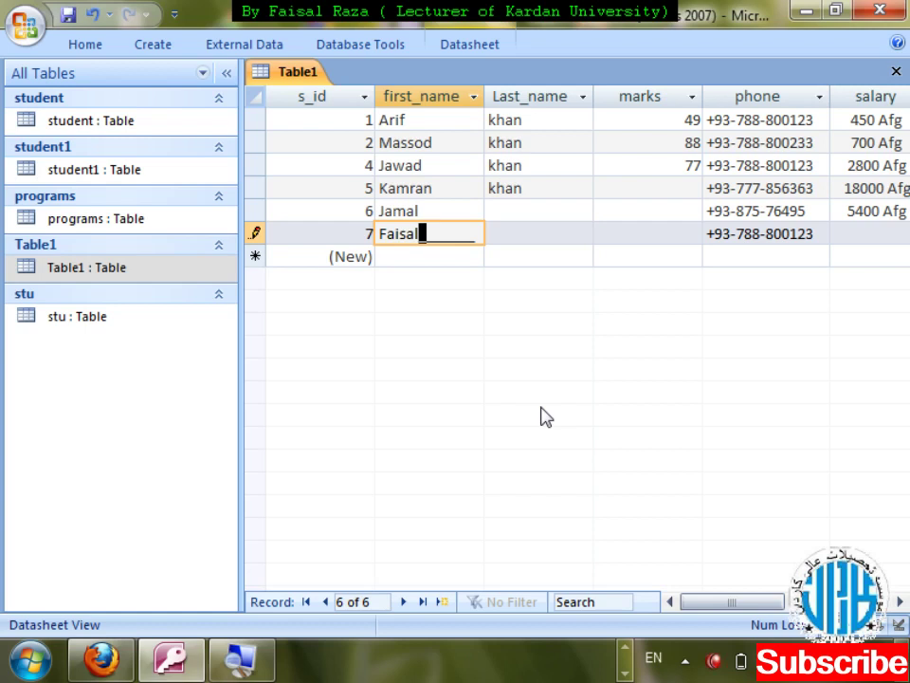
{"action": "key", "text": "ctrl+w"}
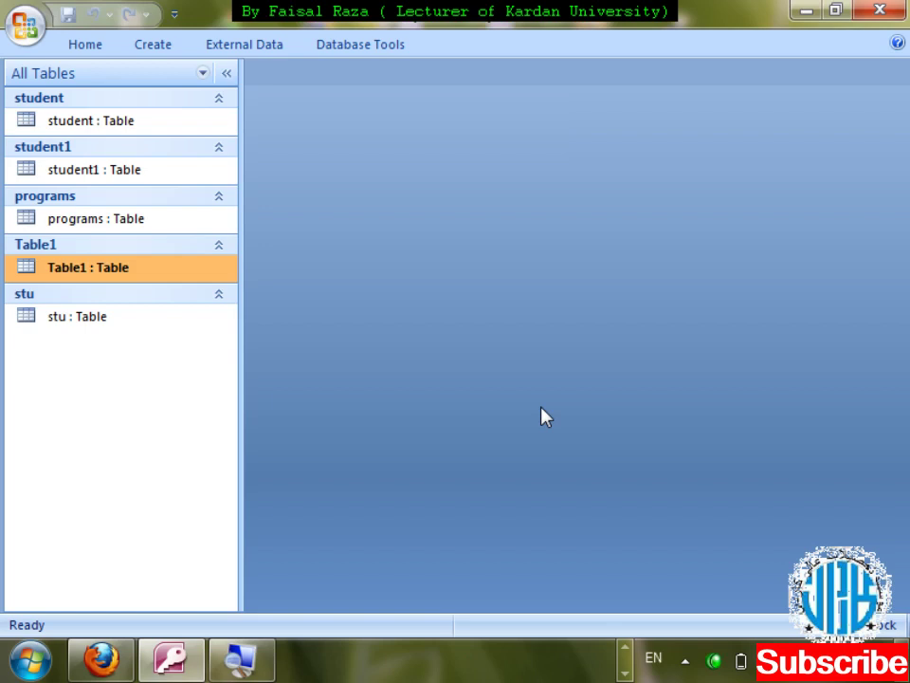
- Open Table1 in Design View from its navigation-pane shortcut menu
{"action": "right_click", "coordinate": [147, 272]}
{"action": "key", "text": "Down"}
{"action": "key", "text": "Down"}
{"action": "key", "text": "Down"}
{"action": "key", "text": "Up"}
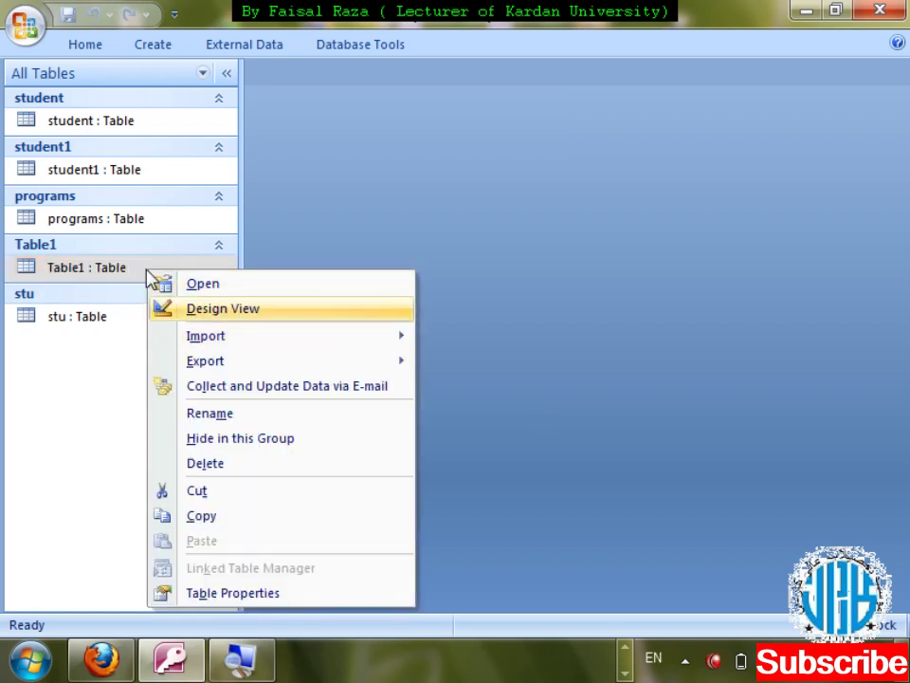
{"action": "key", "text": "Return"}
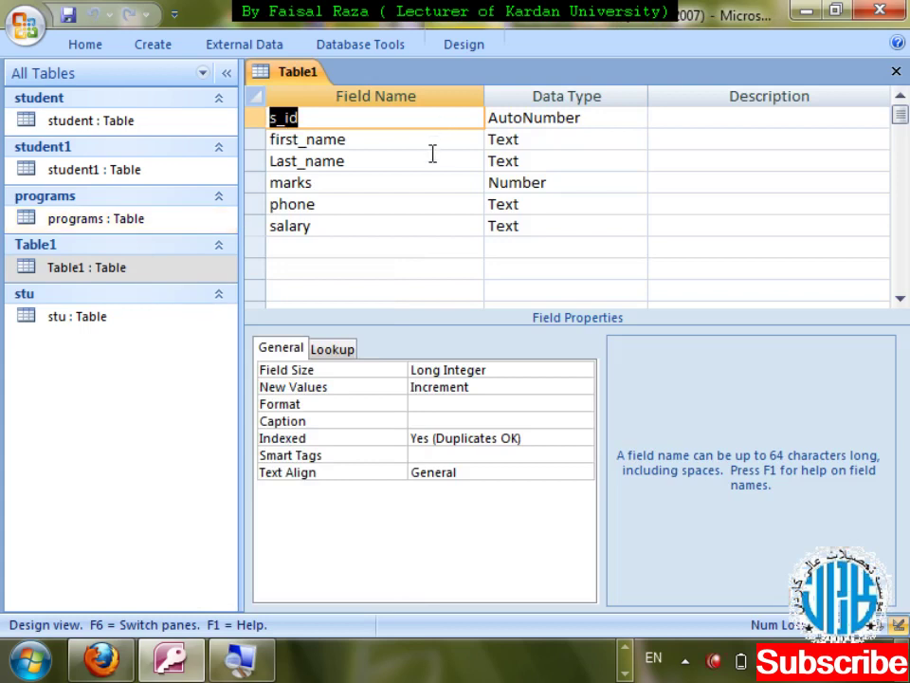
- Enter <L???????????? as the Last_name input mask and save the design on closing
{"action": "left_click", "coordinate": [446, 161]}
{"action": "left_click", "coordinate": [413, 403]}
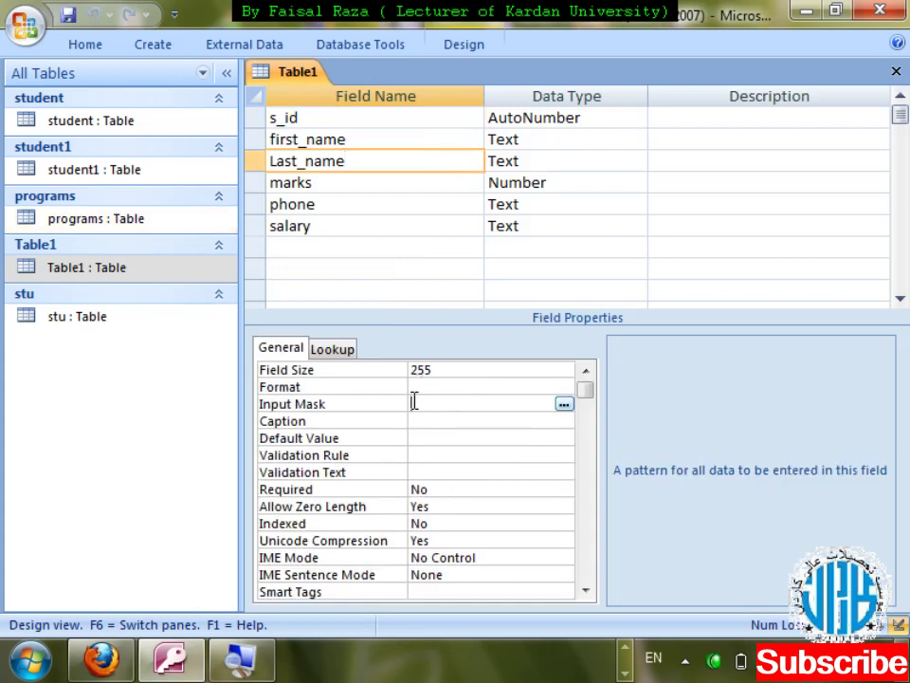
{"action": "type", "text": "<L"}
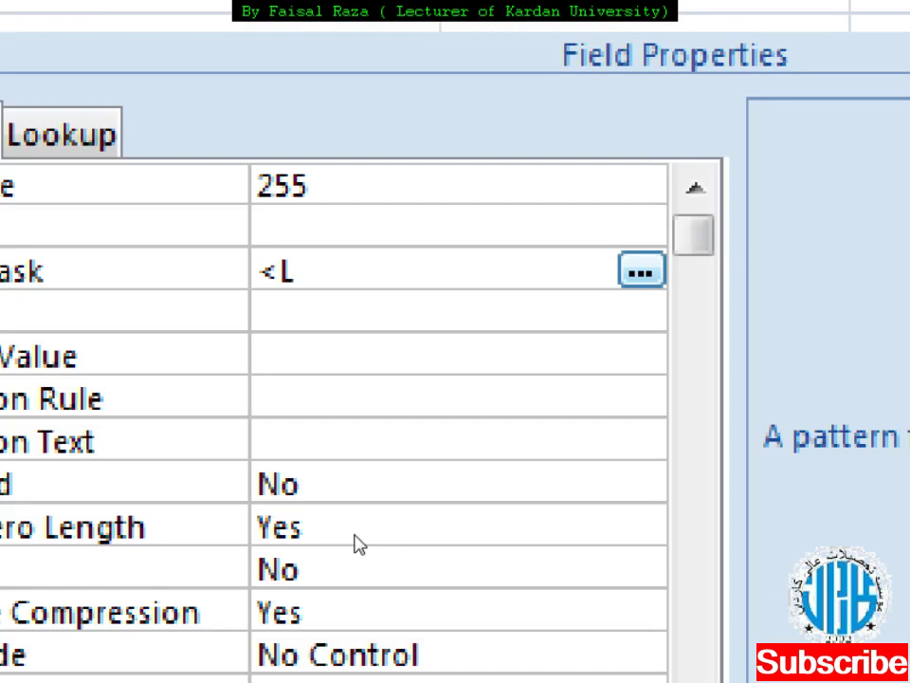
{"action": "type", "text": "??????????>"}
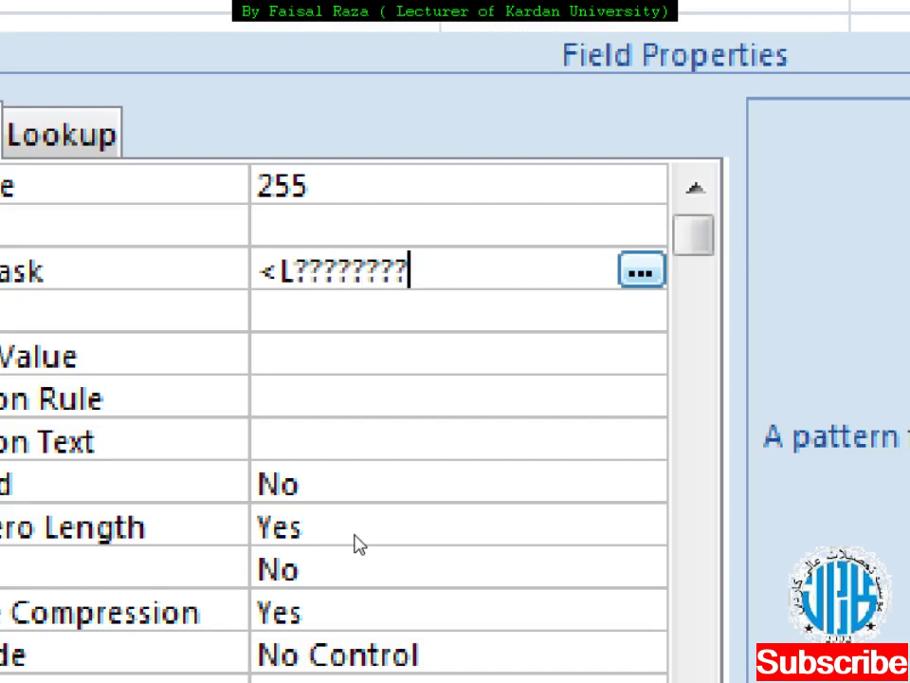
{"action": "key", "text": "BackSpace"}
{"action": "type", "text": "??"}
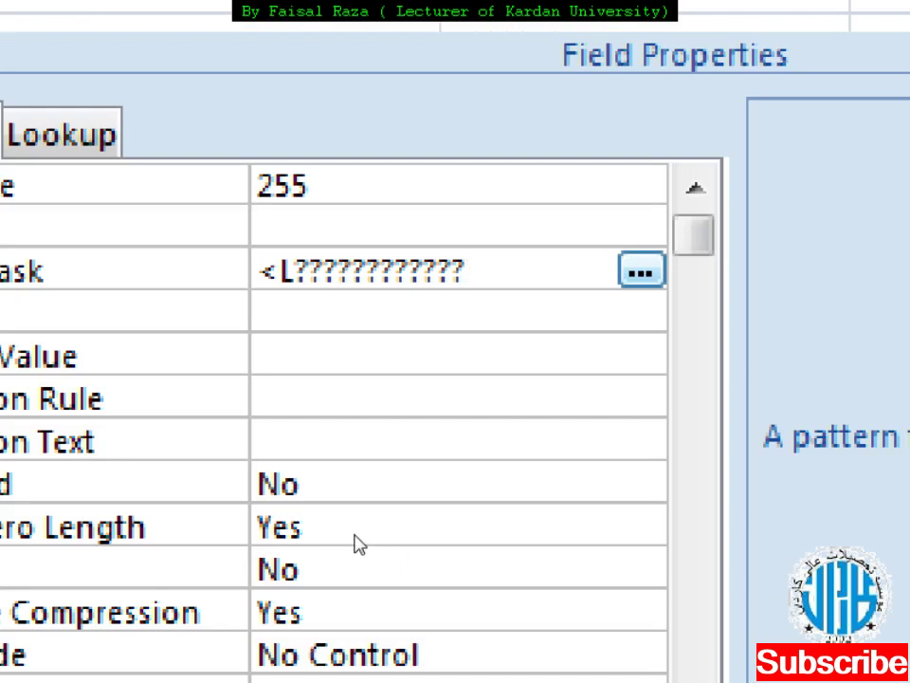
{"action": "key", "text": "alt+F4"}
{"action": "key", "text": "Return"}
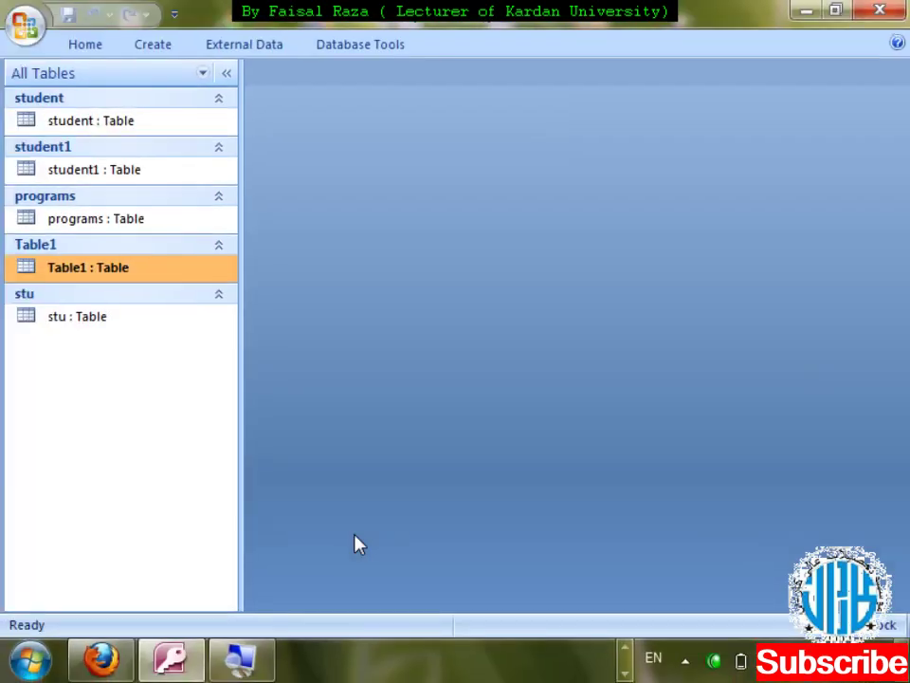
- Reopen Table1, move to the last record's Last_name cell, and test typing with Caps Lock on
{"action": "key", "text": "Return"}
{"action": "key", "text": "Tab"}
{"action": "key", "text": "Tab"}
{"action": "key", "text": "Down"}
{"action": "key", "text": "Down"}
{"action": "key", "text": "Down"}
{"action": "key", "text": "Down"}
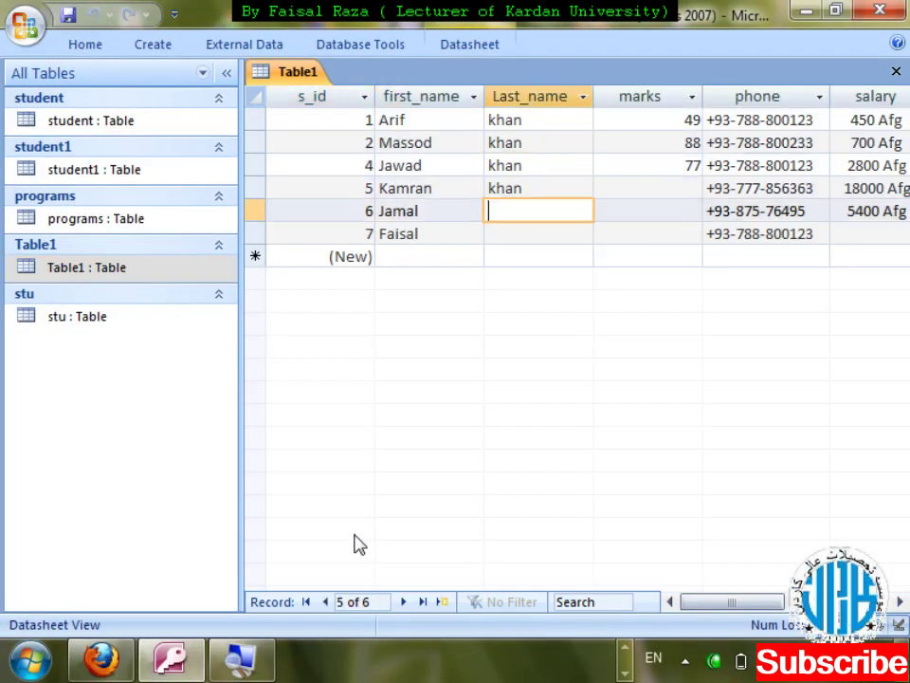
{"action": "key", "text": "Caps_Lock"}
{"action": "type", "text": "sldkfjslc"}
{"action": "key", "text": "BackSpace"}
{"action": "key", "text": "BackSpace"}
{"action": "key", "text": "BackSpace"}
{"action": "key", "text": "BackSpace"}
{"action": "key", "text": "BackSpace"}
{"action": "key", "text": "BackSpace"}
{"action": "key", "text": "BackSpace"}
{"action": "key", "text": "BackSpace"}
{"action": "key", "text": "BackSpace"}
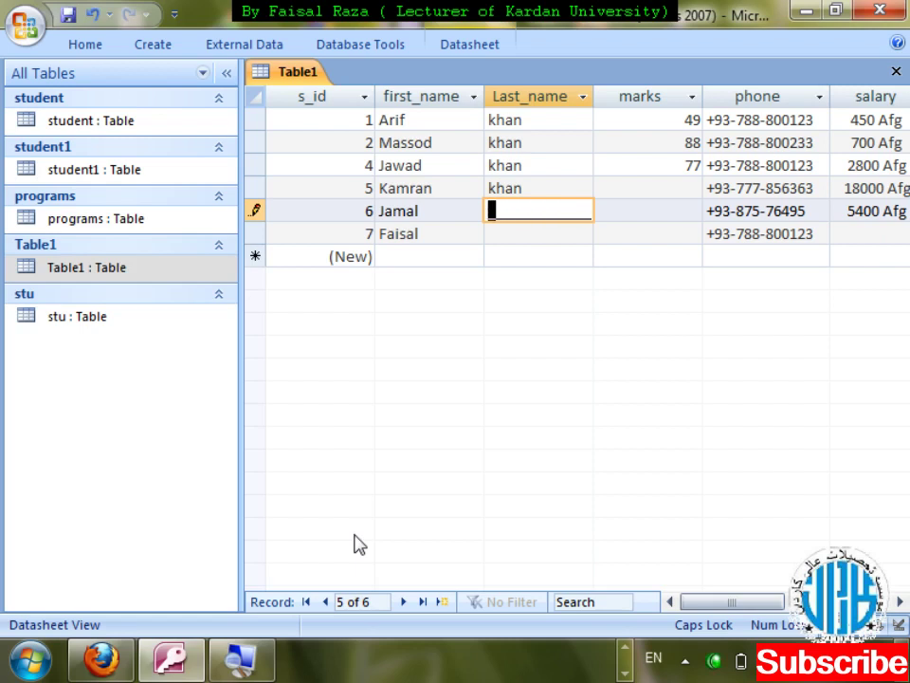
{"action": "key", "text": "super"}
{"action": "type", "text": "OSK"}
{"action": "key", "text": "Return"}
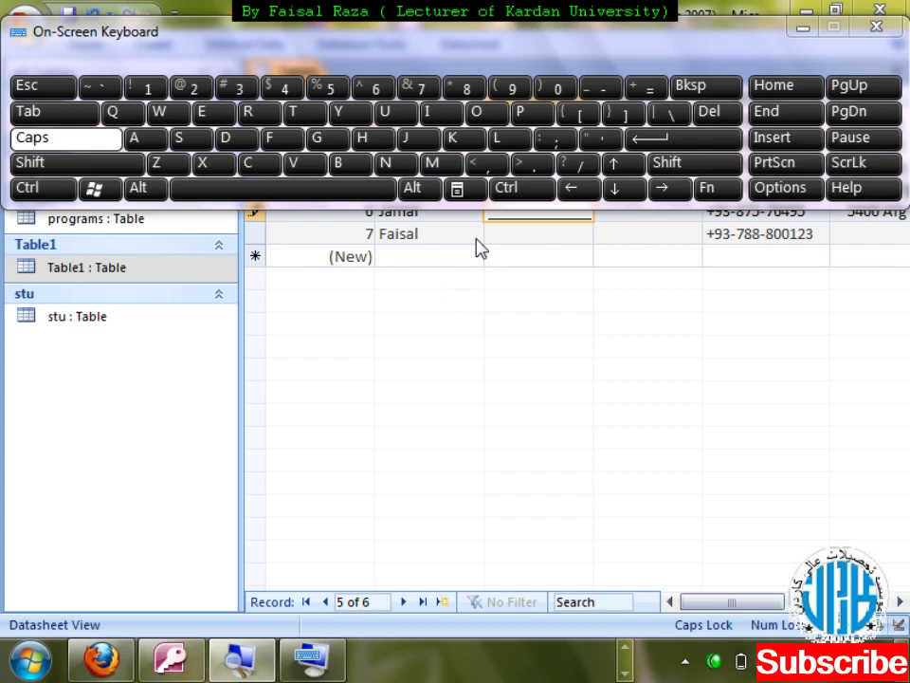
{"action": "left_click", "coordinate": [500, 239]}
{"action": "type", "text": "_sdfjshd"}
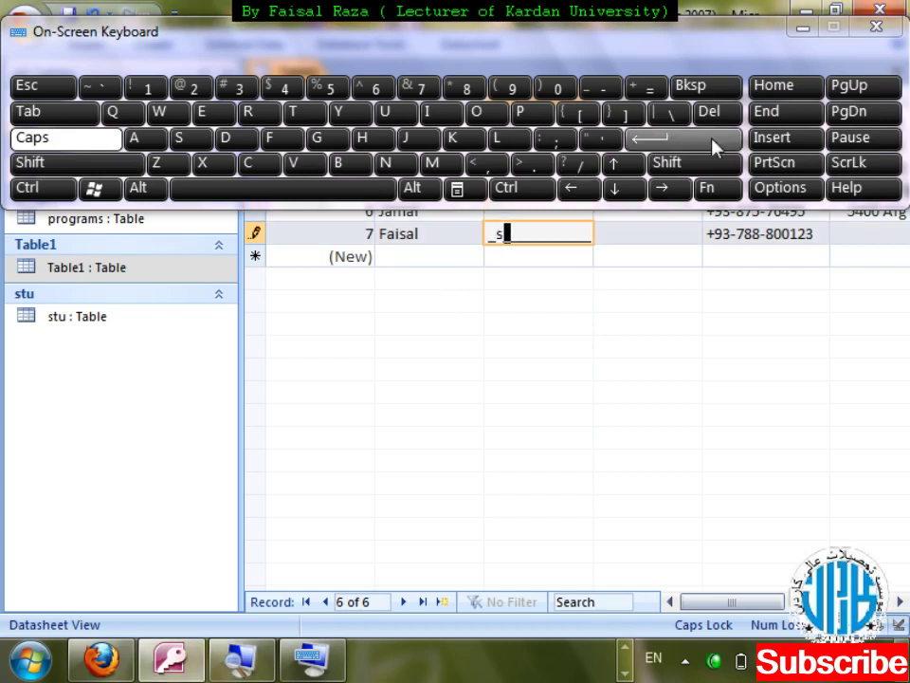
{"action": "key", "text": "BackSpace"}
{"action": "key", "text": "BackSpace"}
{"action": "key", "text": "BackSpace"}
{"action": "key", "text": "BackSpace"}
{"action": "key", "text": "BackSpace"}
{"action": "key", "text": "BackSpace"}
{"action": "key", "text": "BackSpace"}
{"action": "key", "text": "BackSpace"}
{"action": "type", "text": "tahir"}
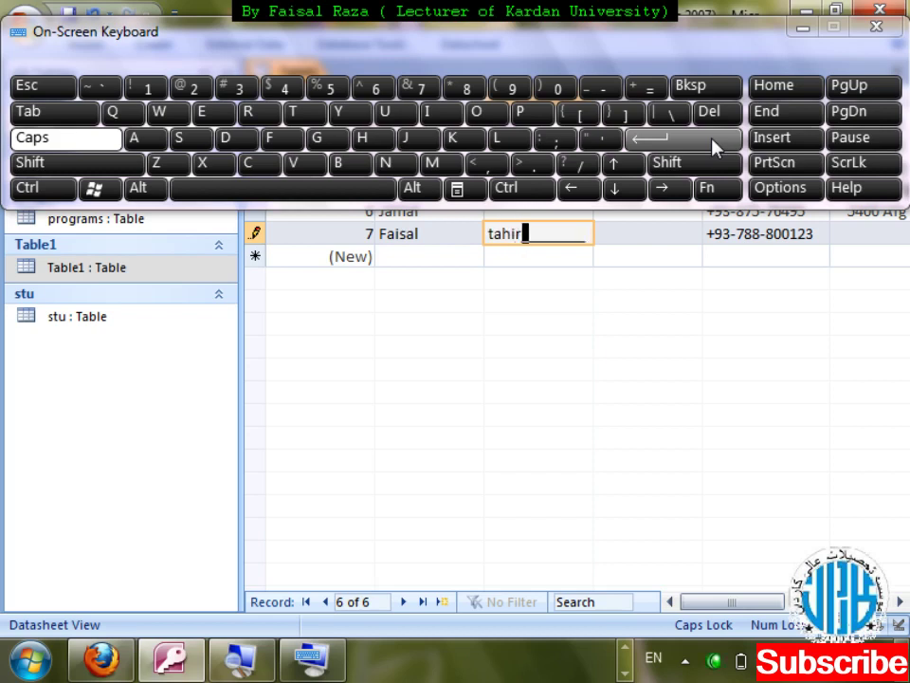
{"action": "left_click", "coordinate": [876, 27]}
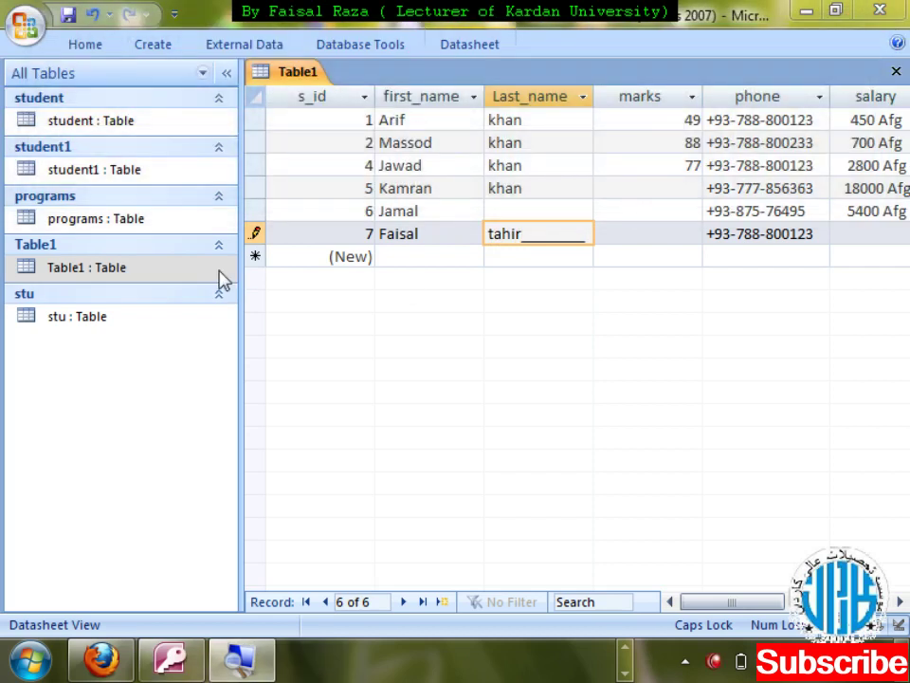
{"action": "left_click", "coordinate": [896, 72]}
- Open Table1 in Design View and select Last_name to show its <L???????????? mask and data type
{"action": "right_click", "coordinate": [145, 270]}
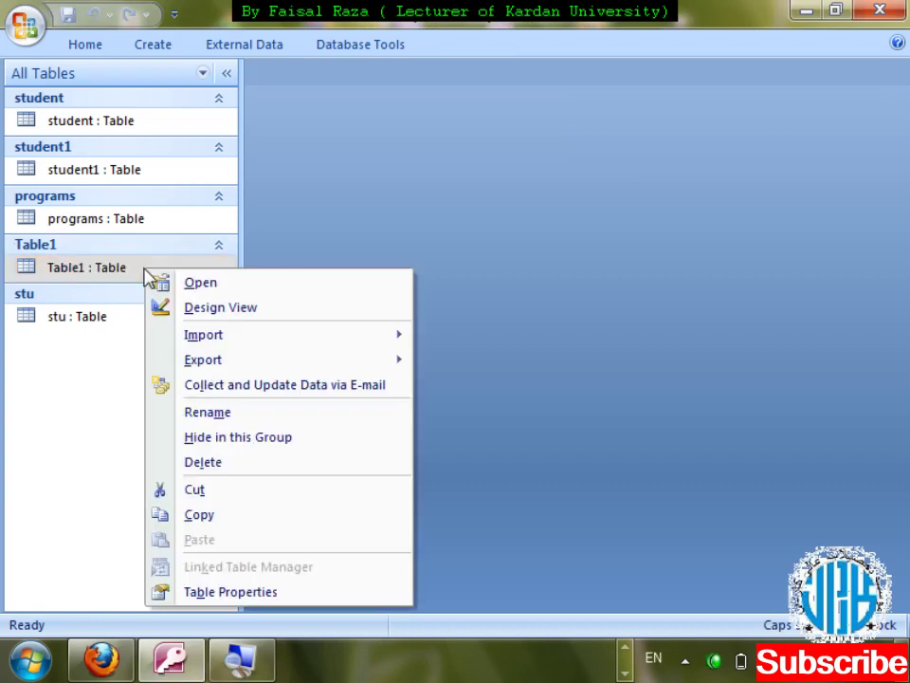
{"action": "key", "text": "Return"}
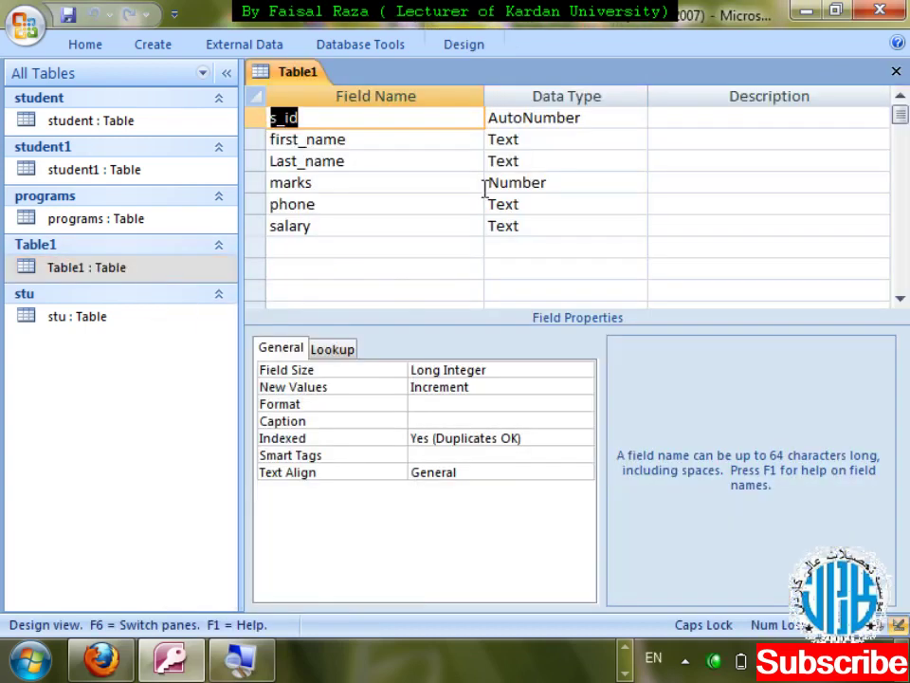
{"action": "left_click", "coordinate": [394, 162]}
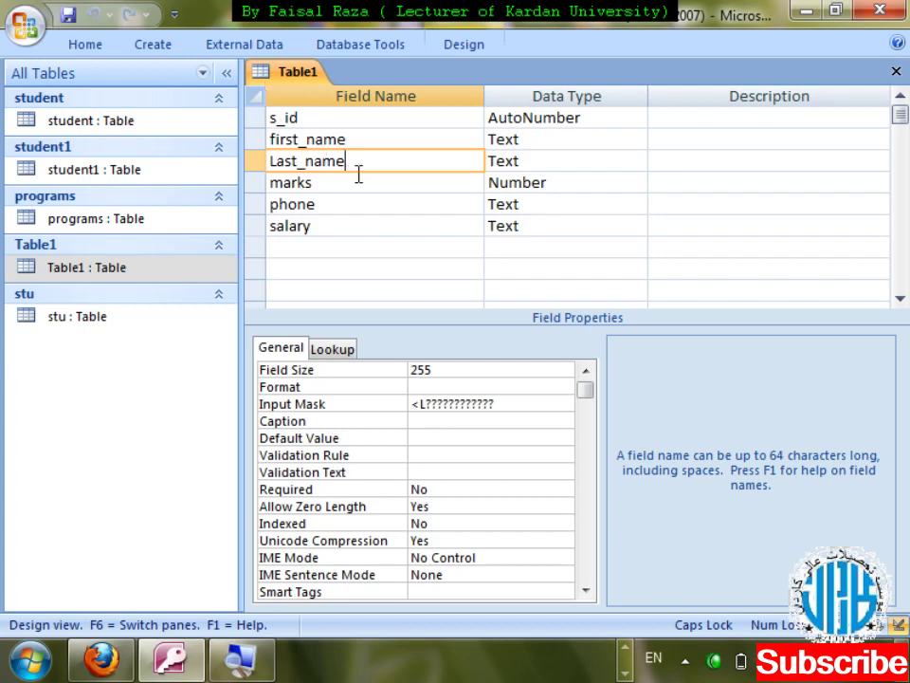
{"action": "left_click", "coordinate": [586, 169]}
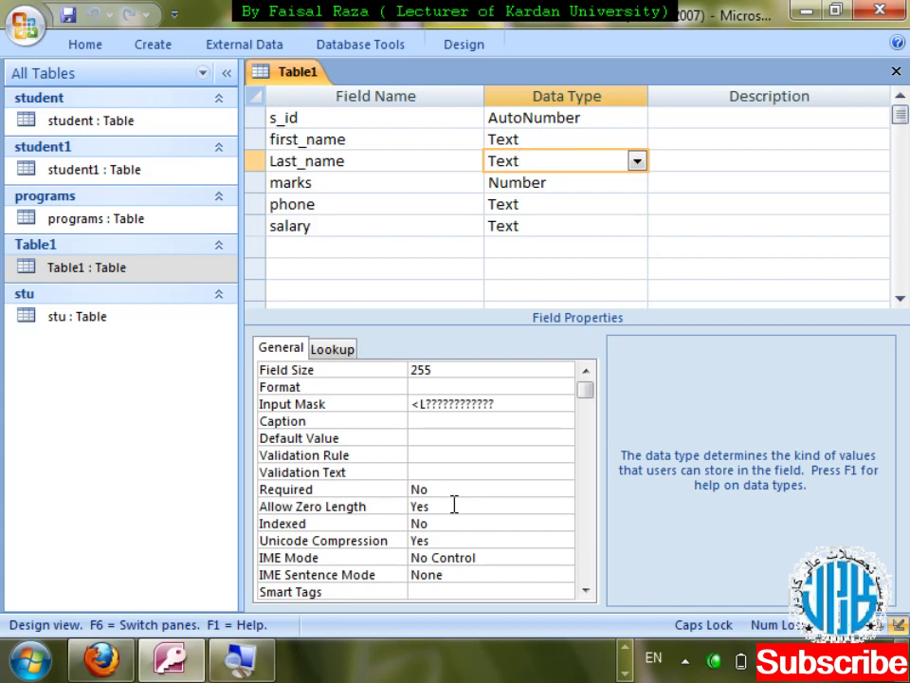
{"action": "left_click", "coordinate": [454, 504]}
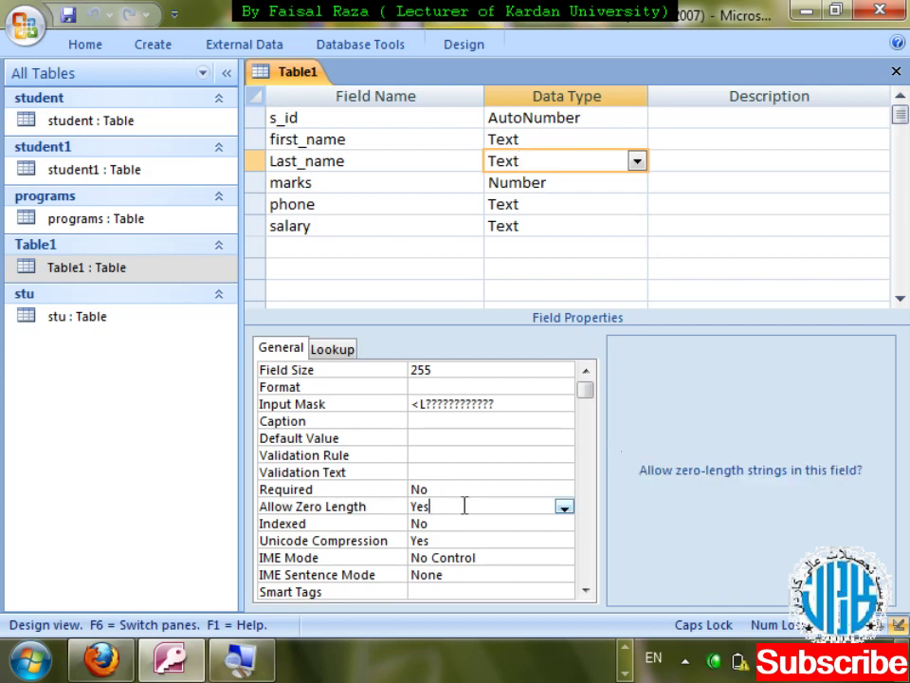
{"action": "left_click", "coordinate": [563, 508]}
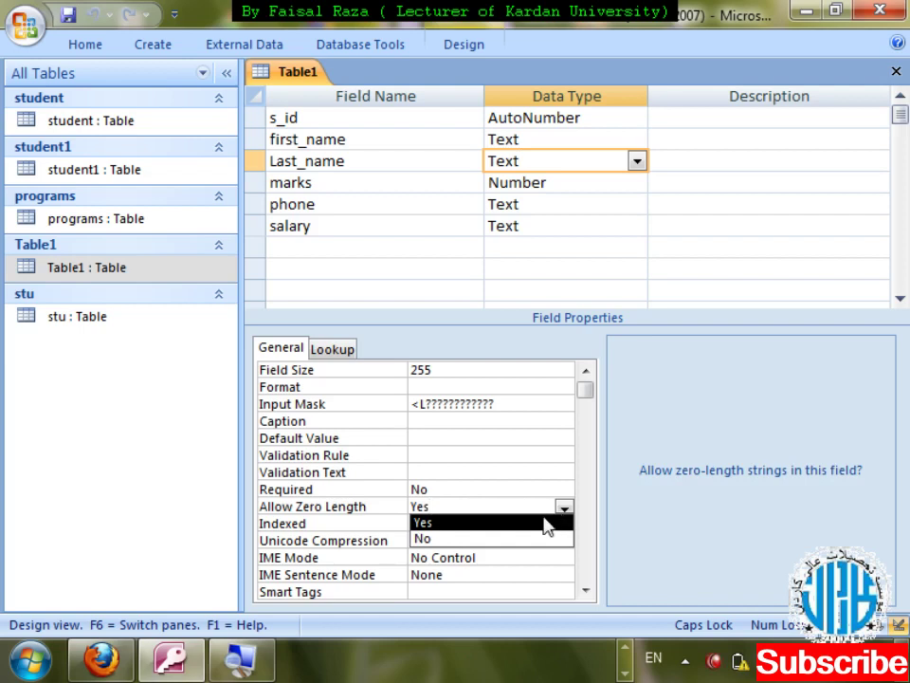
{"action": "left_click", "coordinate": [544, 526]}
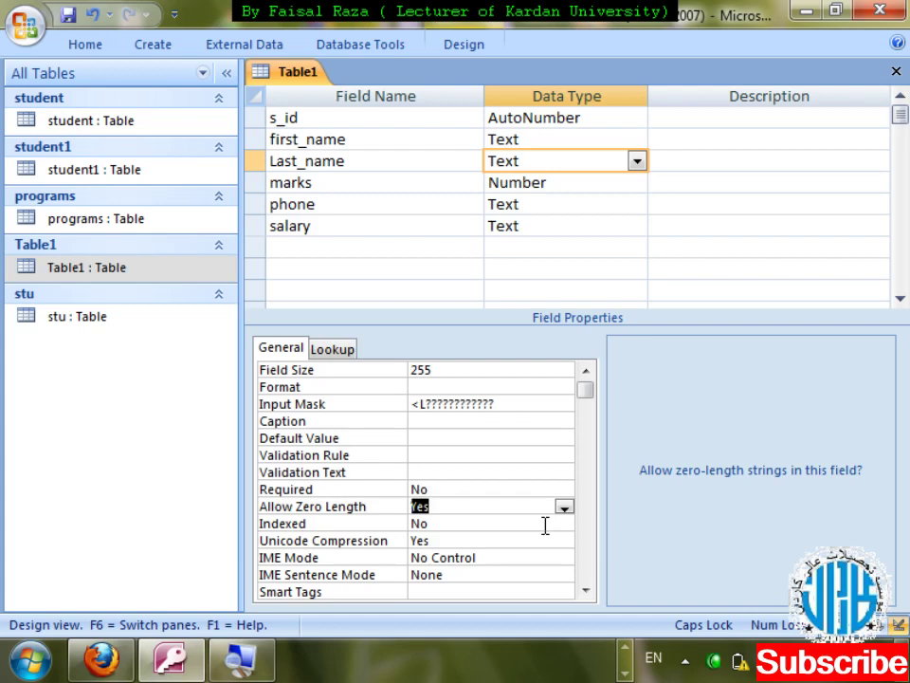
{"action": "left_click", "coordinate": [562, 508]}
{"action": "left_click", "coordinate": [513, 539]}
{"action": "left_click", "coordinate": [564, 509]}
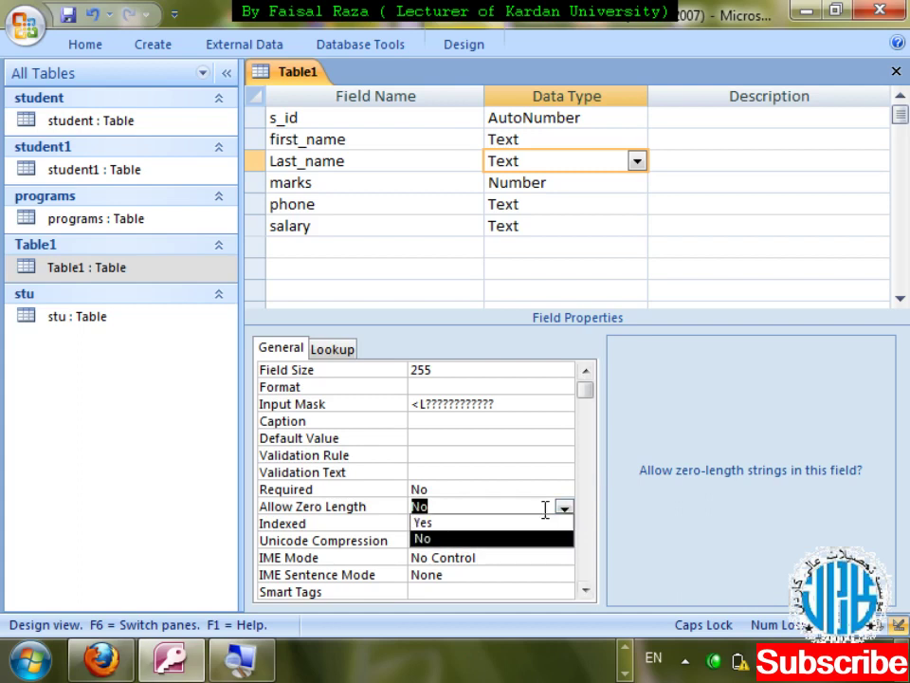
{"action": "left_click", "coordinate": [494, 522]}
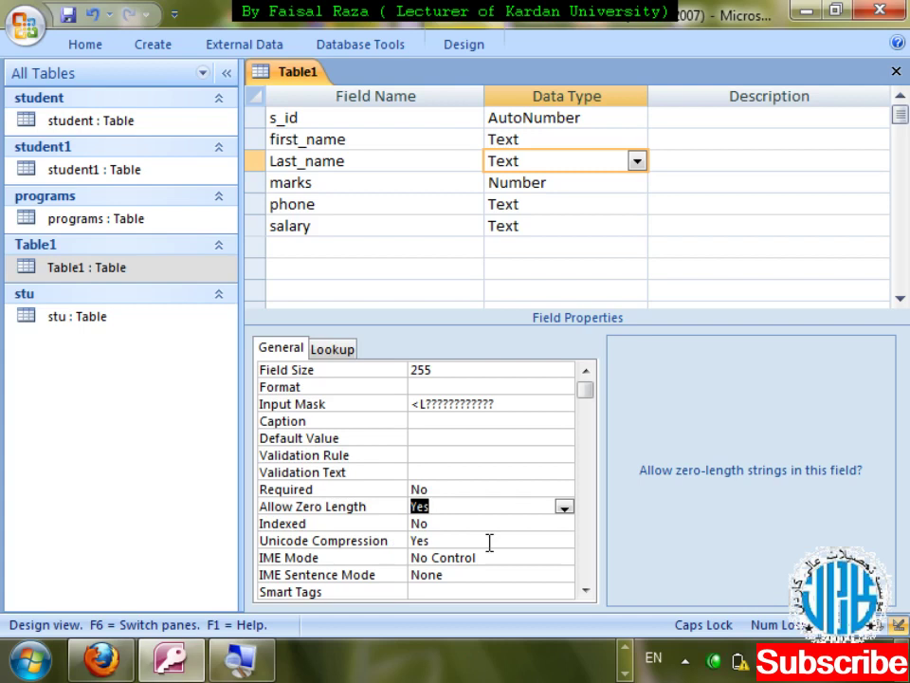
- Cancel closing the design, keep Last_name's Unicode Compression at Yes, and open the IME Mode list
{"action": "key", "text": "ctrl+w"}
{"action": "key", "text": "Escape"}
{"action": "left_click", "coordinate": [517, 541]}
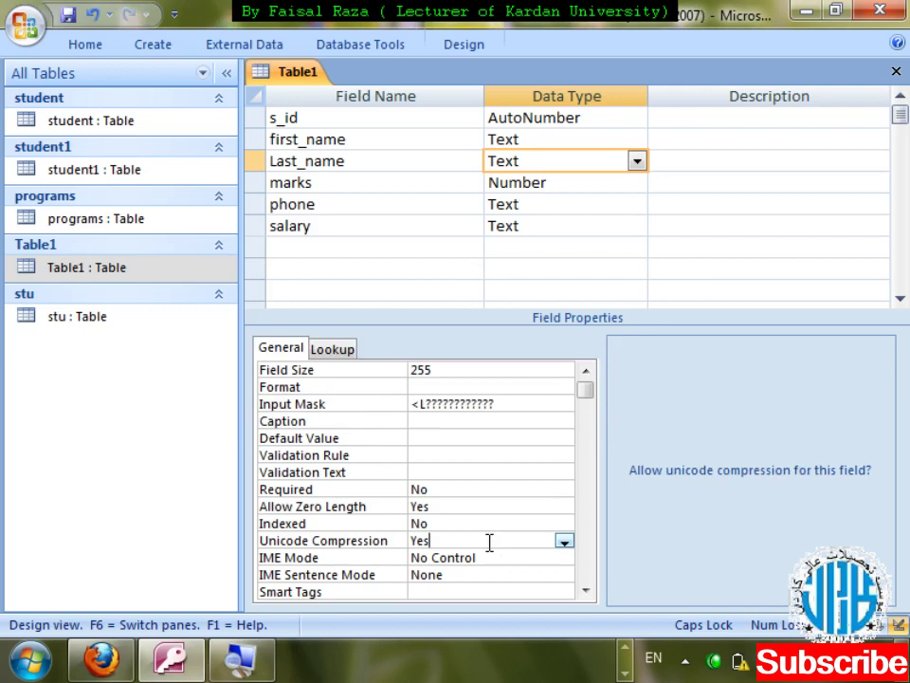
{"action": "left_click", "coordinate": [564, 544]}
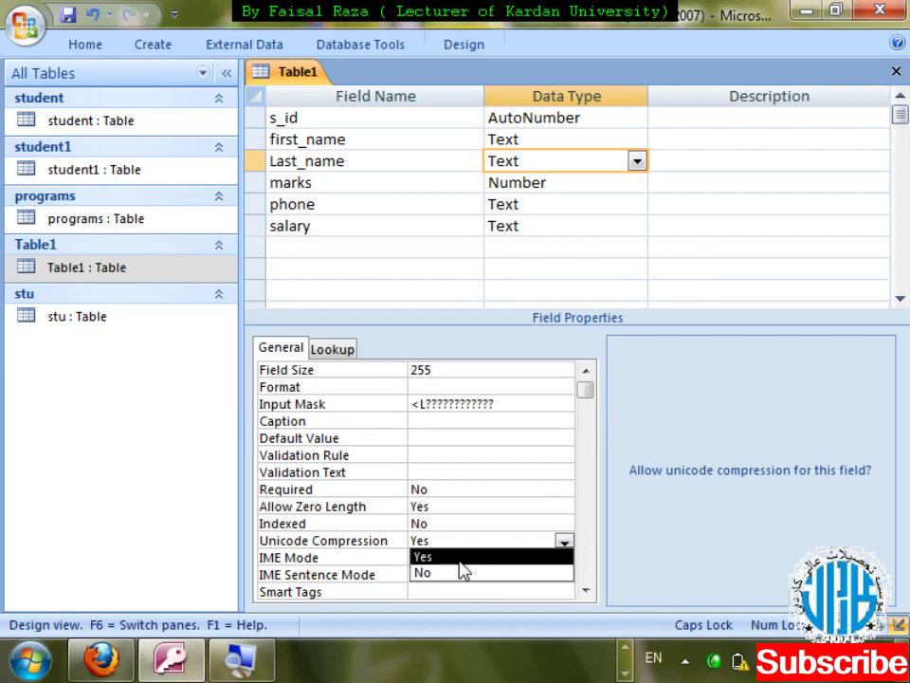
{"action": "left_click", "coordinate": [460, 561]}
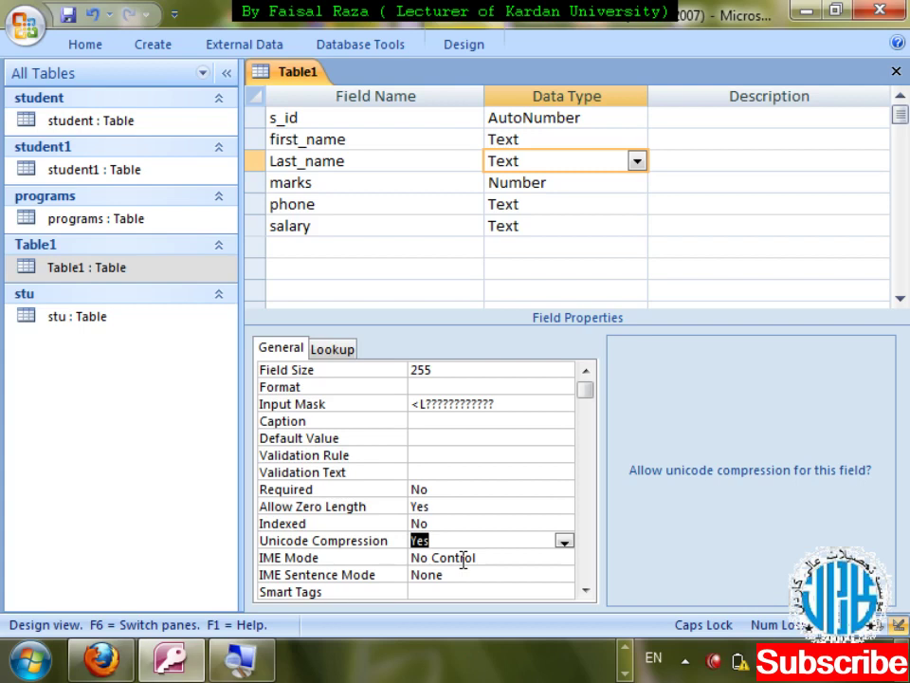
{"action": "left_click", "coordinate": [567, 565]}
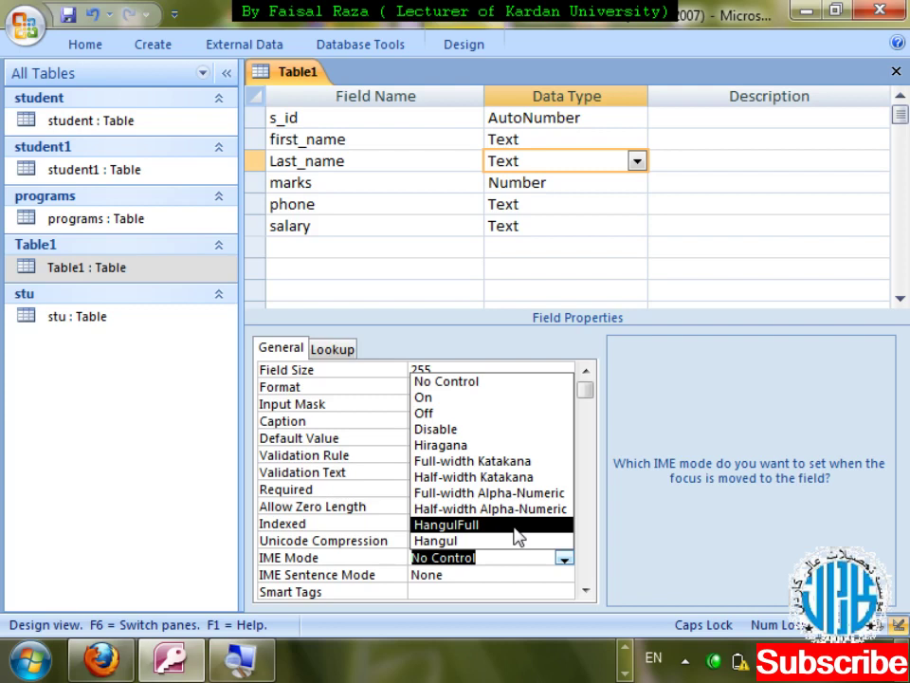
- Dismiss the IME Mode list and low-battery warning, then preview the IME Sentence Mode choices
{"action": "key", "text": "Escape"}
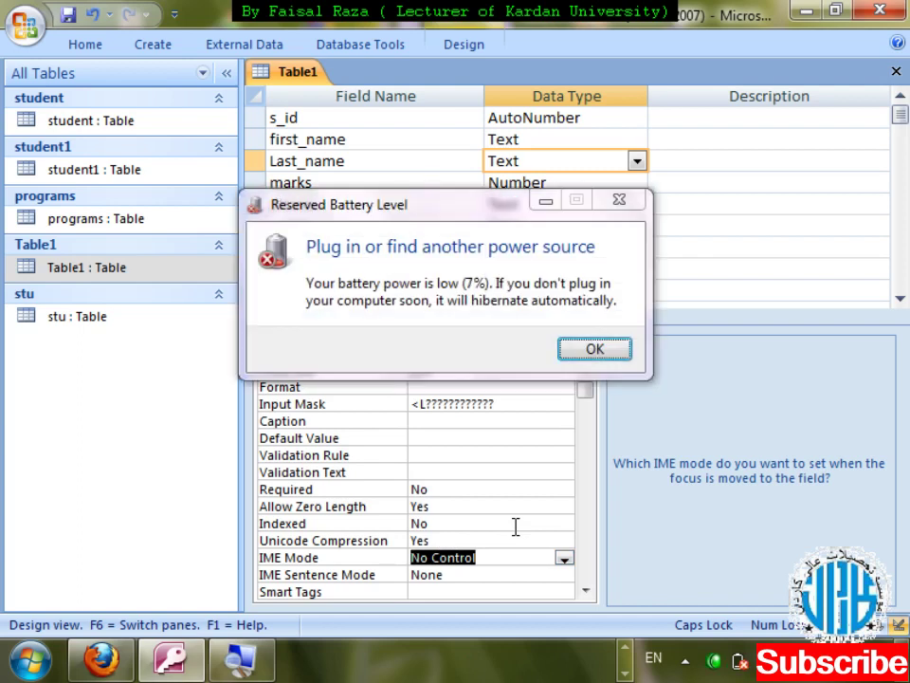
{"action": "left_click", "coordinate": [594, 349]}
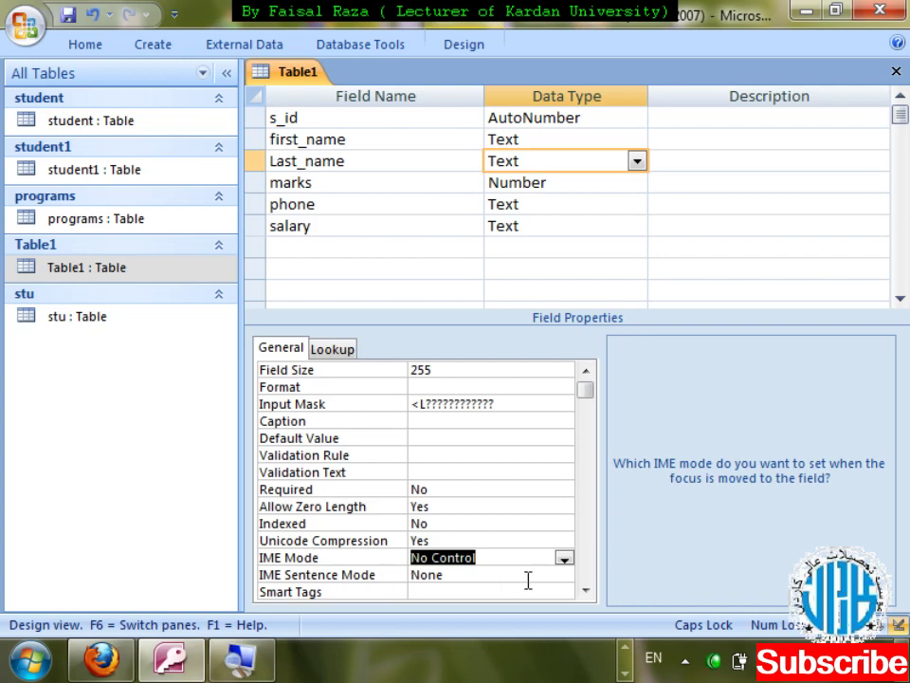
{"action": "left_click", "coordinate": [563, 578]}
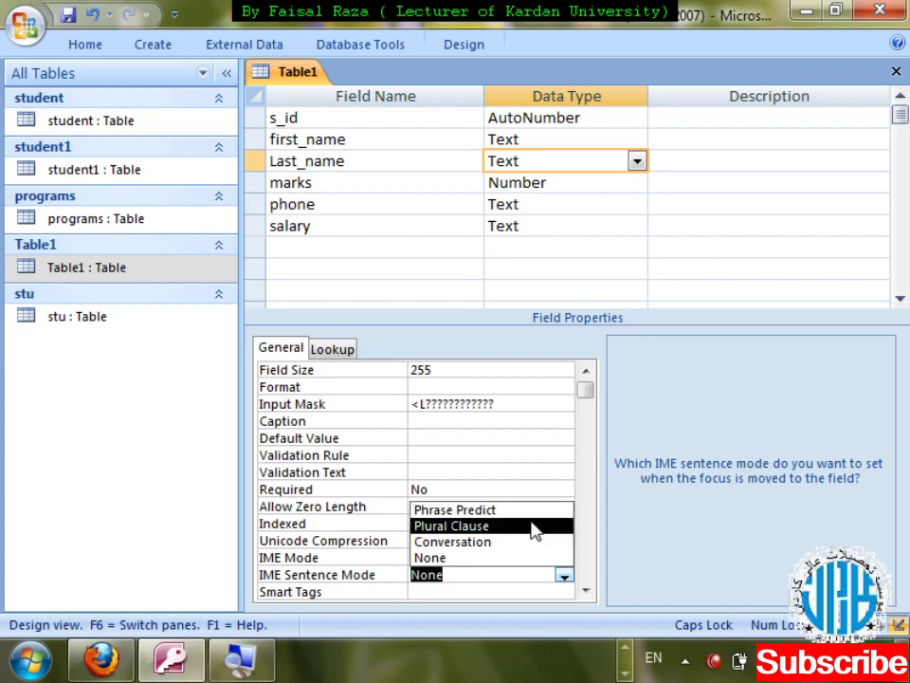
{"action": "key", "text": "Escape"}
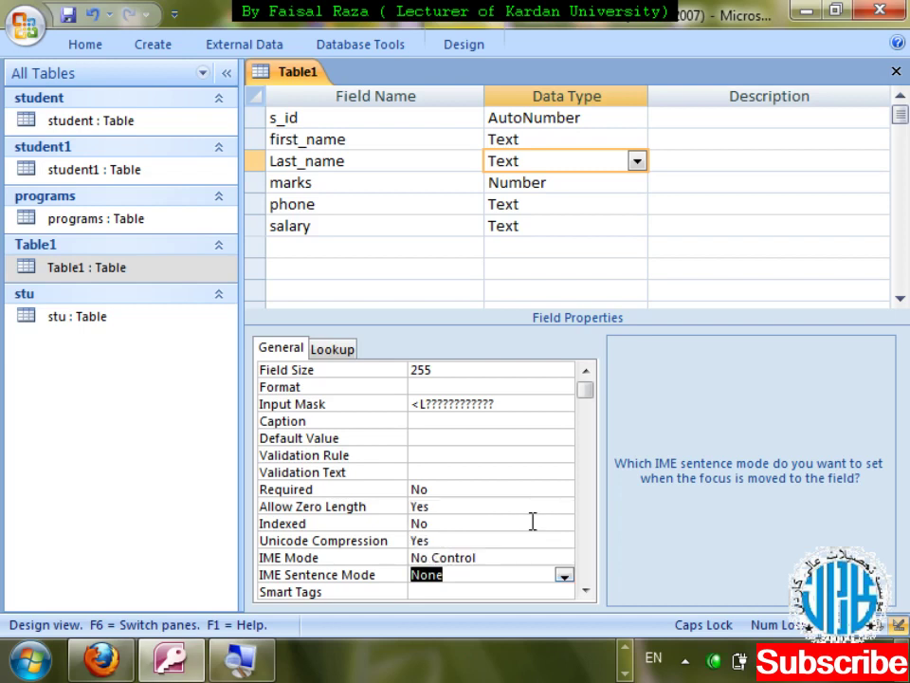
- Choose Hiragana for IME Mode and Phrase Predict for IME Sentence Mode on Last_name
{"action": "left_click", "coordinate": [562, 558]}
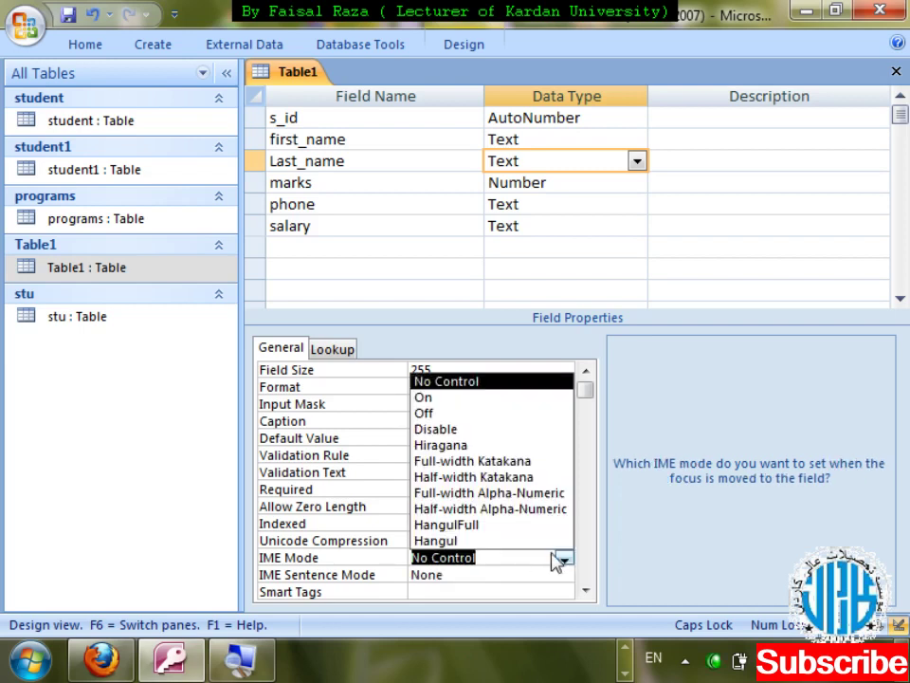
{"action": "key", "text": "Down"}
{"action": "left_click", "coordinate": [488, 441]}
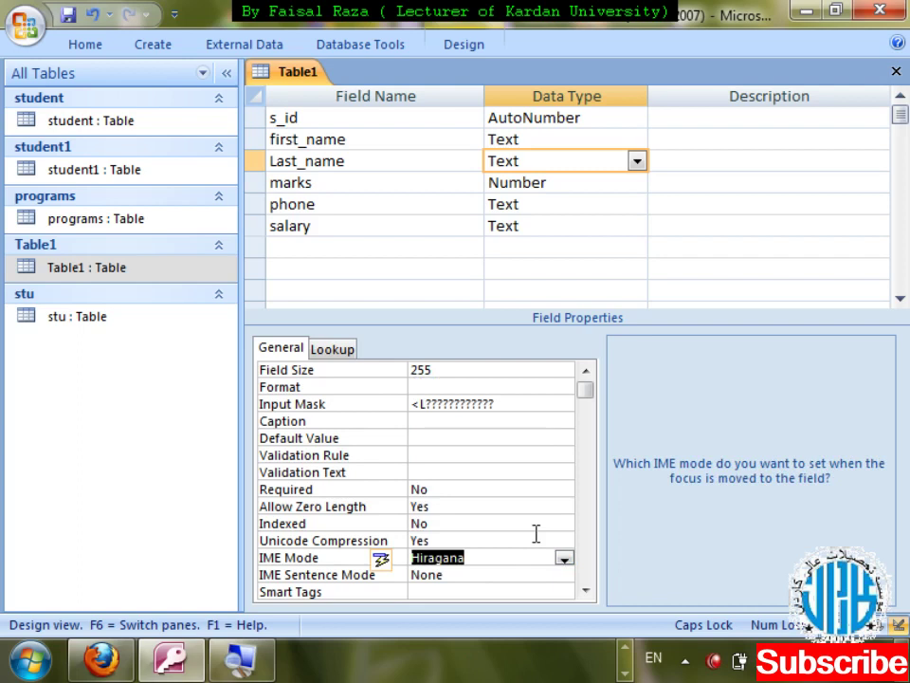
{"action": "left_click", "coordinate": [565, 576]}
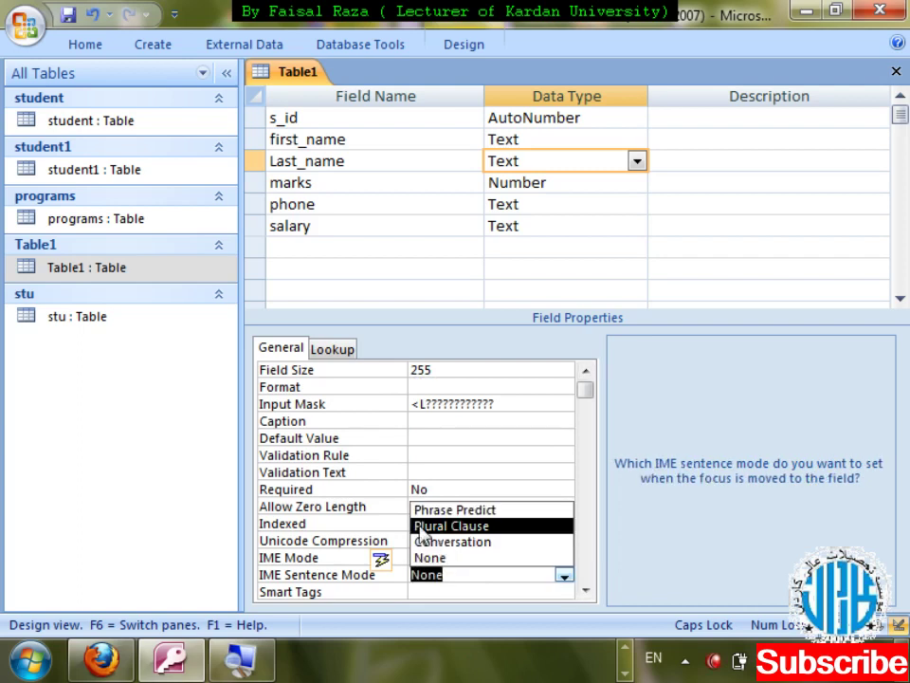
{"action": "left_click", "coordinate": [454, 511]}
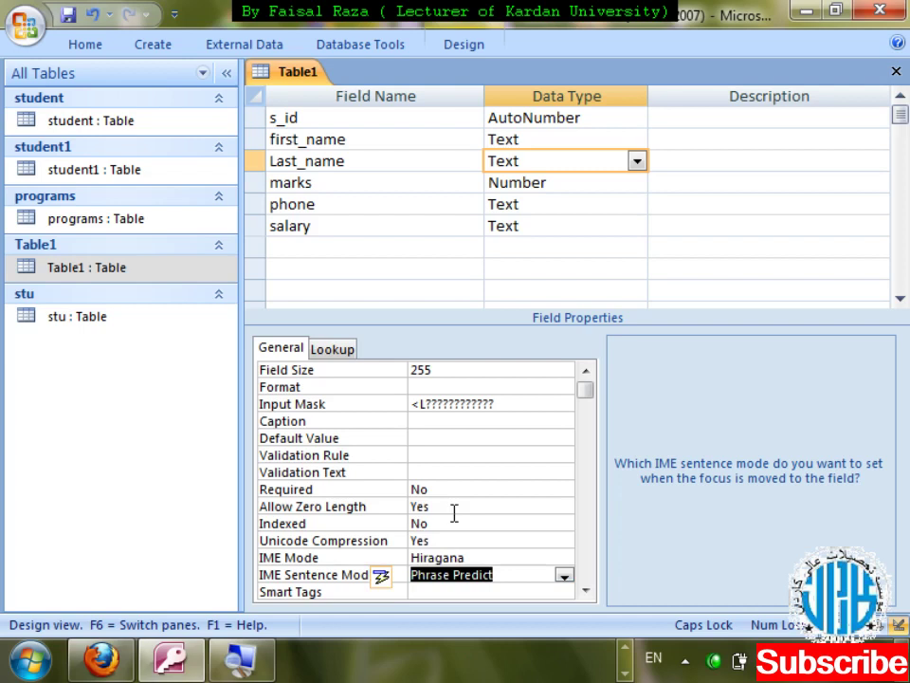
{"action": "left_click", "coordinate": [585, 589]}
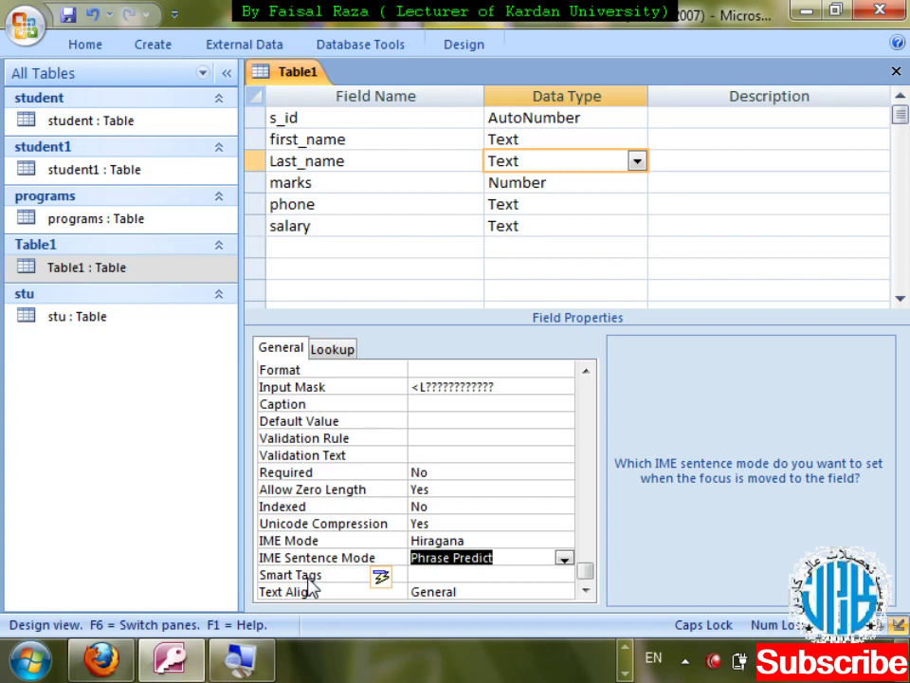
- Set Last_name's Text Align to Center and save the Table1 design
{"action": "left_click", "coordinate": [496, 594]}
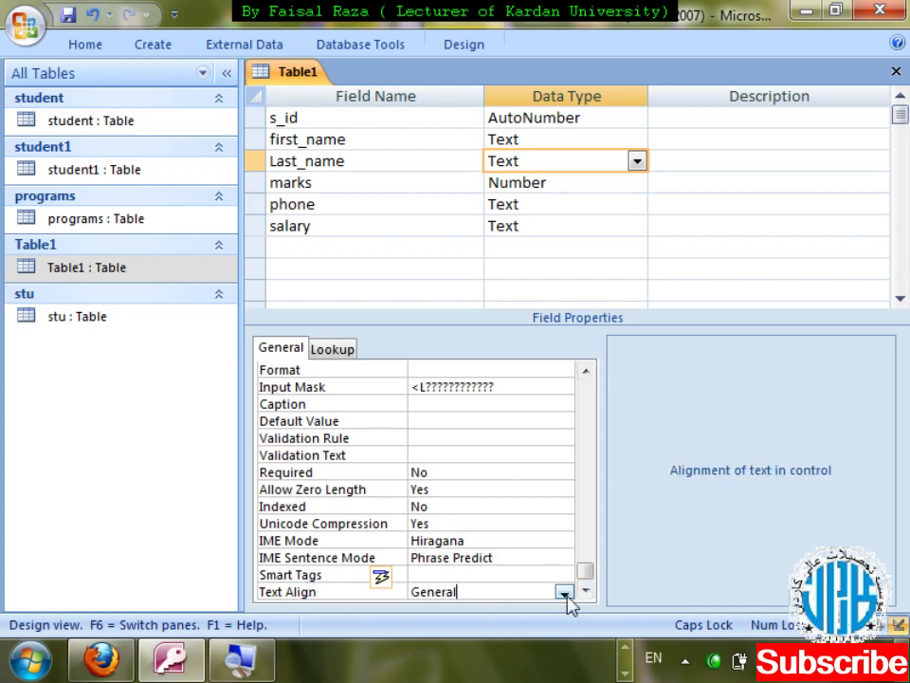
{"action": "left_click", "coordinate": [565, 595]}
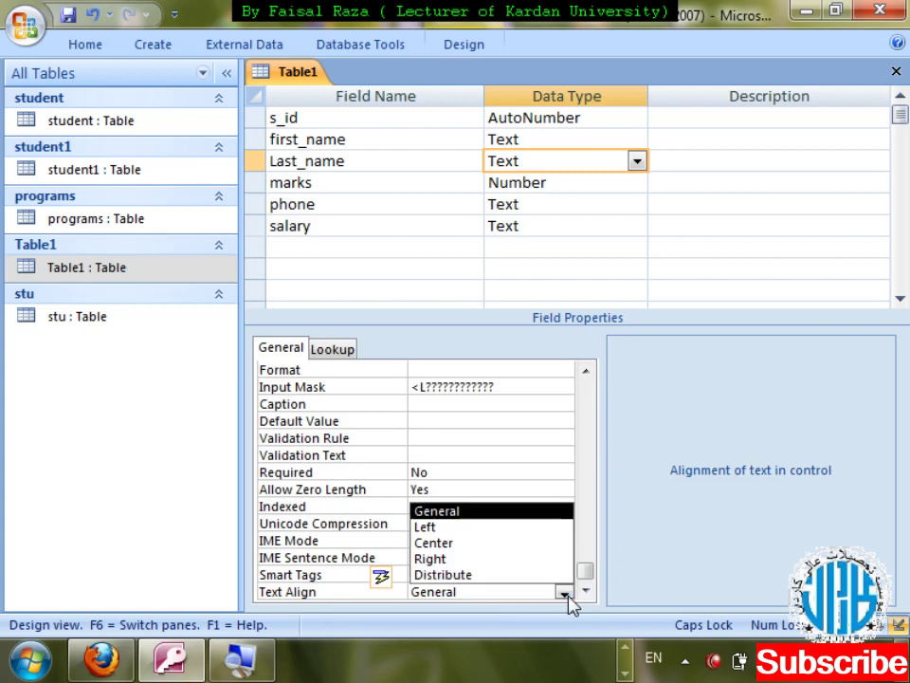
{"action": "left_click", "coordinate": [465, 545]}
{"action": "key", "text": "ctrl+w"}
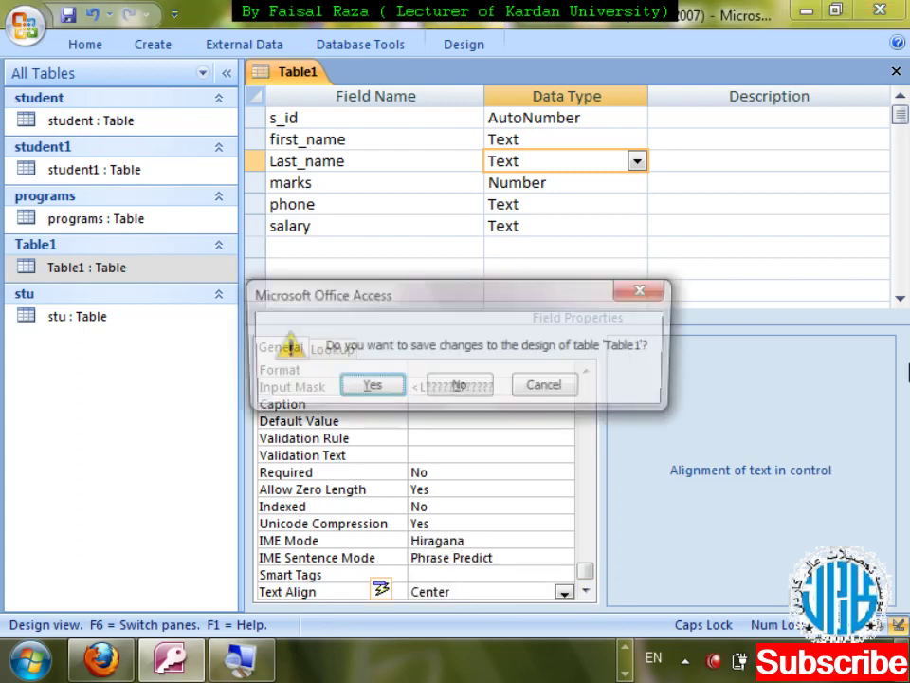
{"action": "key", "text": "Return"}
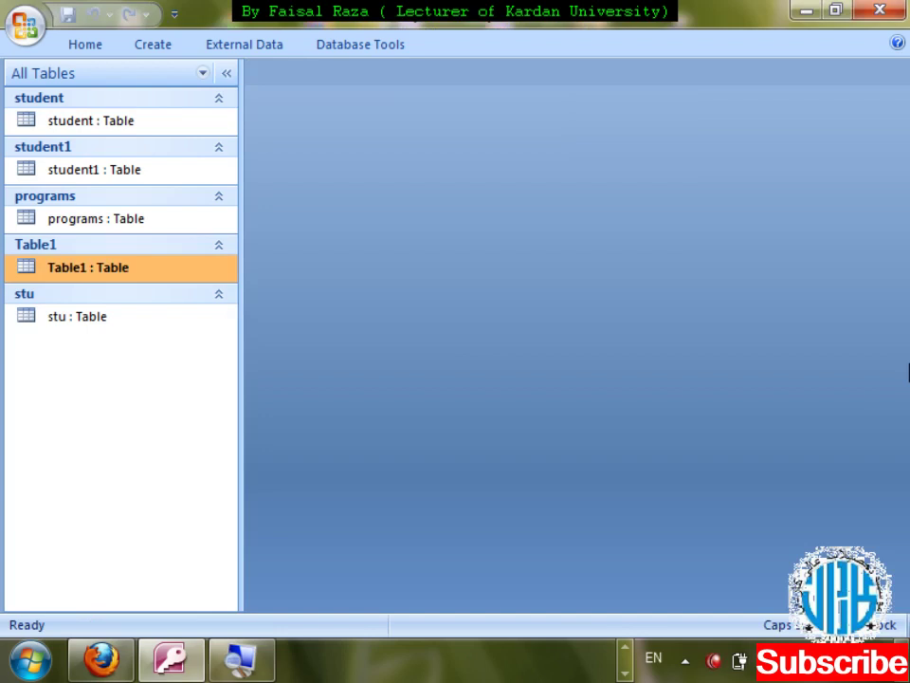
- Check the centered Last_name values in the datasheet, then reopen Table1 in Design View
{"action": "key", "text": "Return"}
{"action": "key", "text": "Tab"}
{"action": "key", "text": "Tab"}
{"action": "key", "text": "Down"}
{"action": "key", "text": "Down"}
{"action": "key", "text": "Down"}
{"action": "key", "text": "Down"}
{"action": "key", "text": "Down"}
{"action": "key", "text": "Down"}
{"action": "key", "text": "ctrl+w"}
{"action": "key", "text": "Menu"}
{"action": "key", "text": "Down"}
{"action": "key", "text": "Return"}
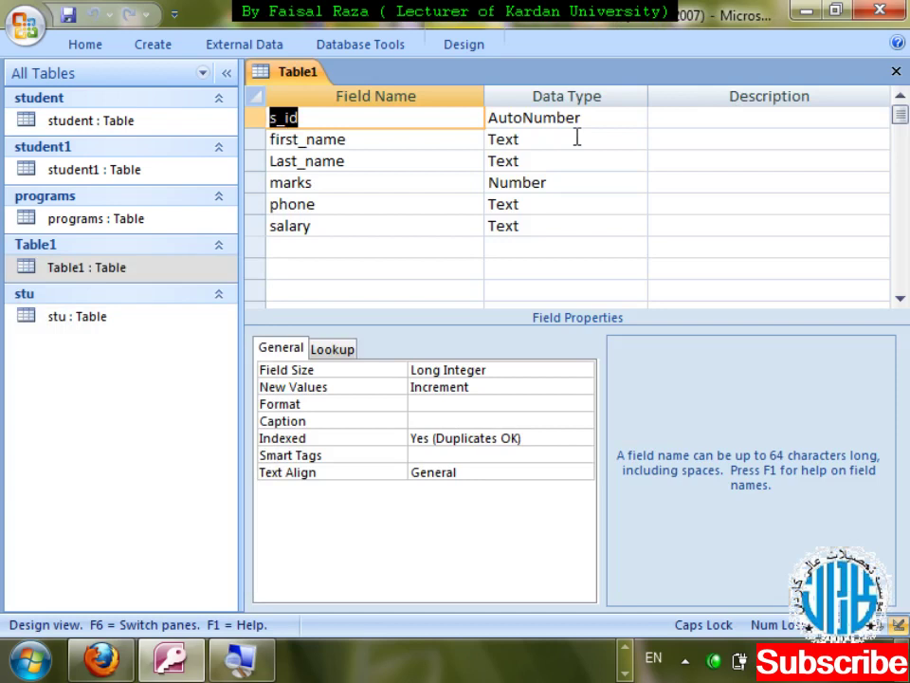
- Add a new field named DateofJoining below salary
{"action": "left_click", "coordinate": [345, 243]}
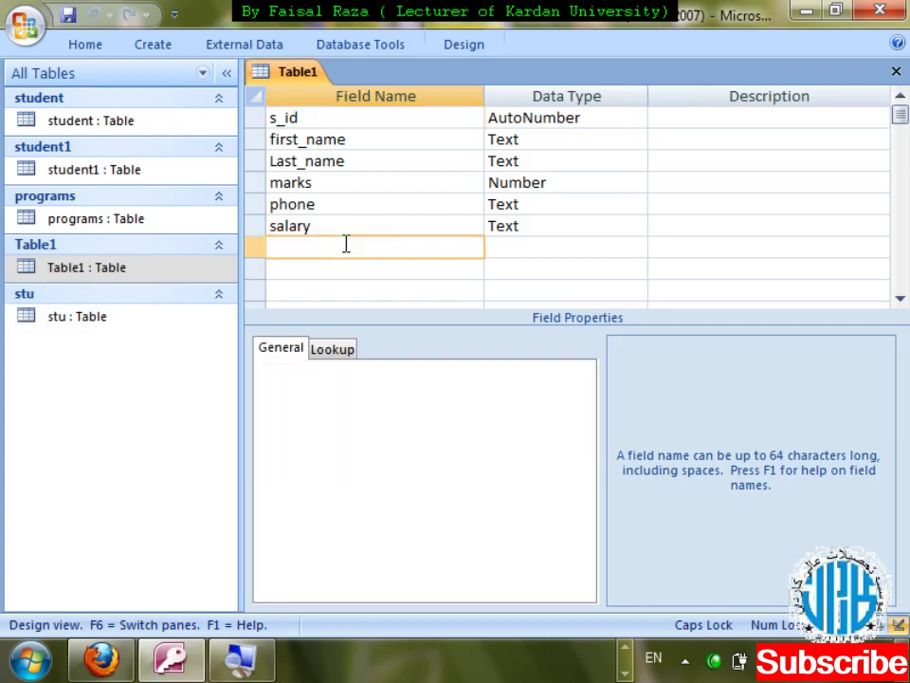
{"action": "type", "text": "DATE"}
{"action": "key", "text": "BackSpace"}
{"action": "key", "text": "BackSpace"}
{"action": "key", "text": "BackSpace"}
{"action": "key", "text": "BackSpace"}
{"action": "key", "text": "Caps_Lock"}
{"action": "type", "text": "Da"}
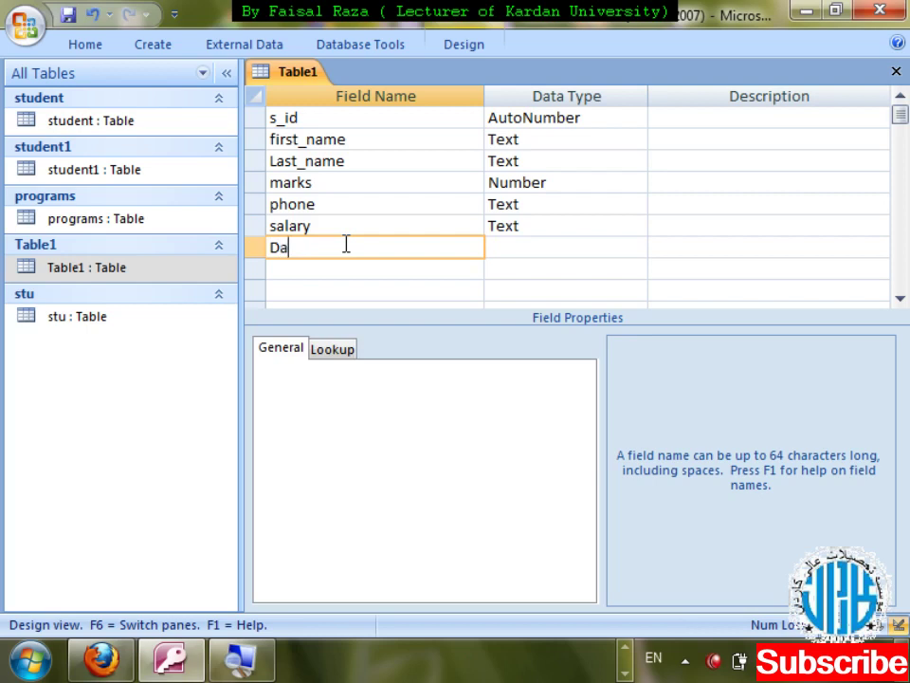
{"action": "type", "text": "teofJoining"}
- Give DateofJoining the Date/Time data type and save the design
{"action": "key", "text": "Tab"}
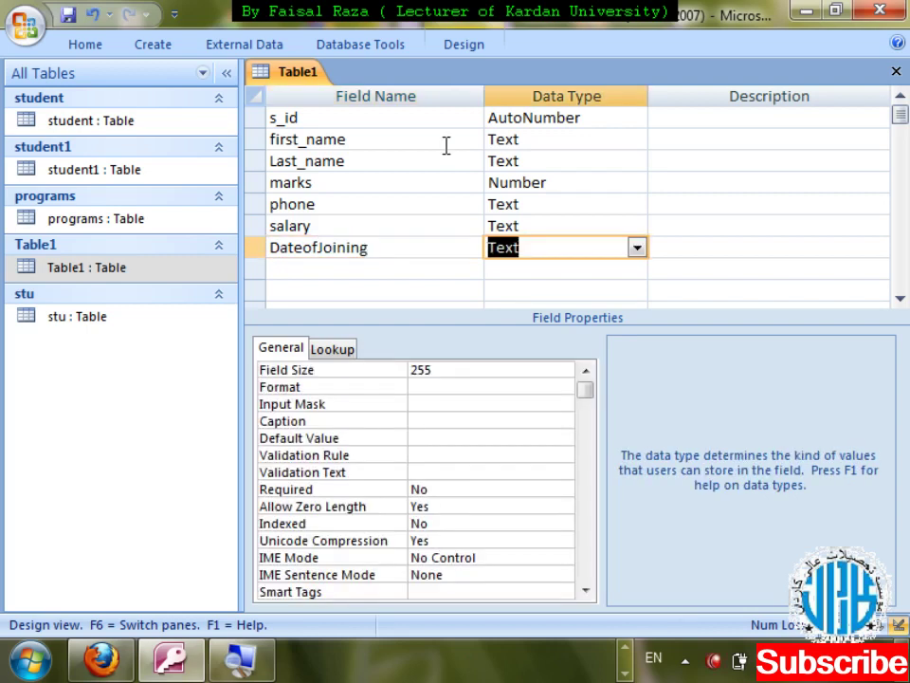
{"action": "type", "text": "dar"}
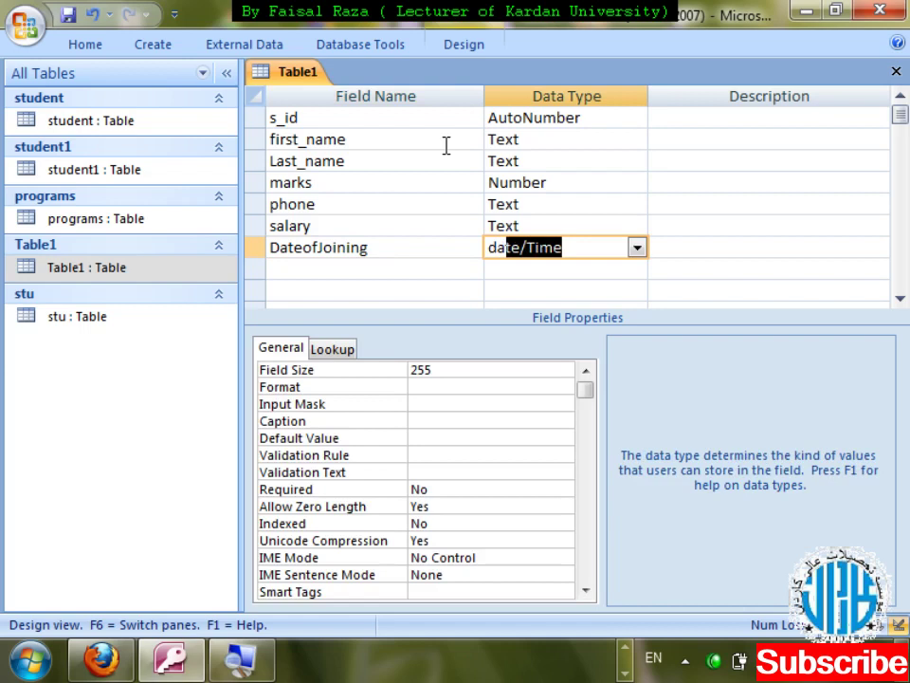
{"action": "key", "text": "BackSpace"}
{"action": "type", "text": "te"}
{"action": "key", "text": "Tab"}
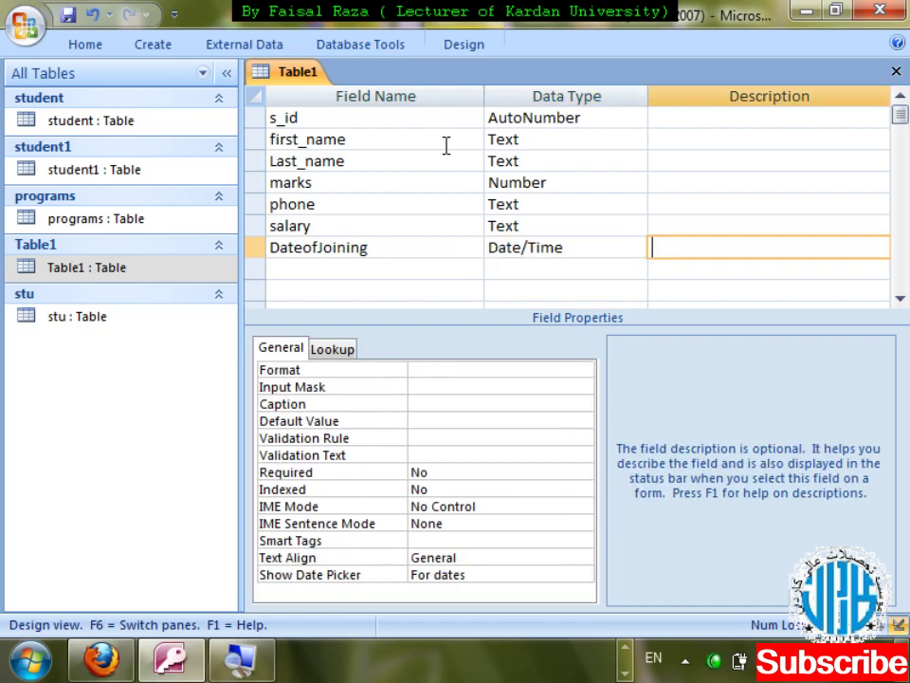
{"action": "left_click", "coordinate": [463, 368]}
{"action": "key", "text": "ctrl+w"}
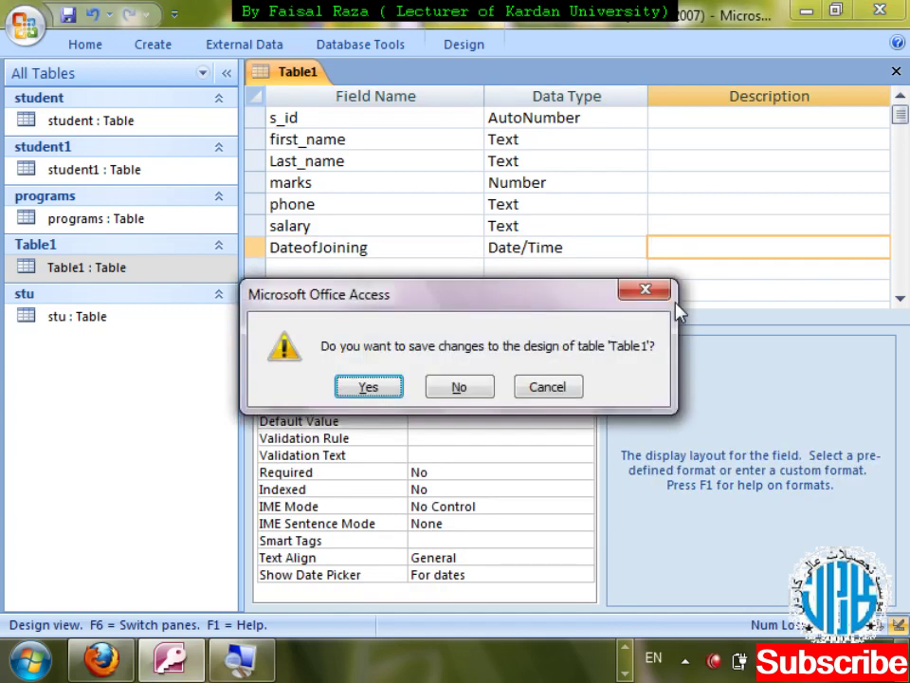
{"action": "key", "text": "Return"}
- Enter 6/22/2012 as record 1's DateofJoining in the Table1 datasheet
{"action": "double_click", "coordinate": [60, 267]}
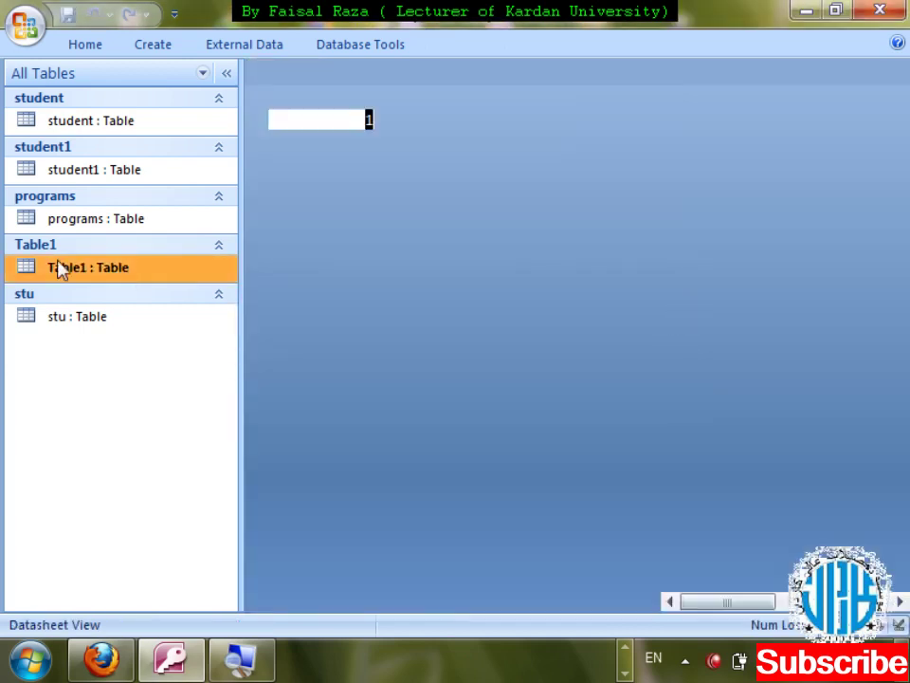
{"action": "key", "text": "Tab"}
{"action": "key", "text": "Tab"}
{"action": "key", "text": "Tab"}
{"action": "key", "text": "Tab"}
{"action": "key", "text": "Tab"}
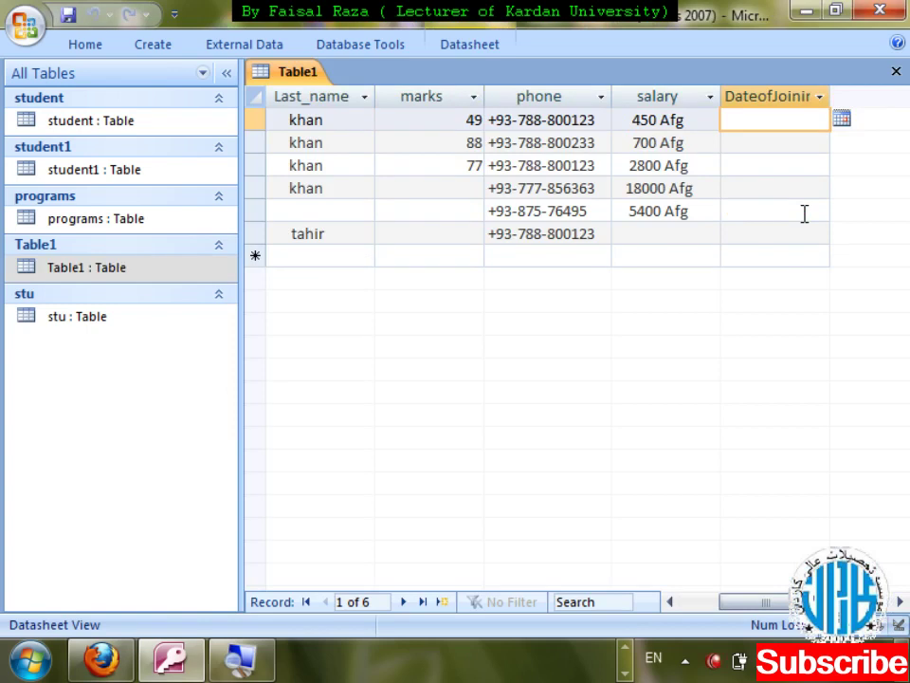
{"action": "type", "text": "2"}
{"action": "key", "text": "BackSpace"}
{"action": "type", "text": "6/22/2012"}
{"action": "key", "text": "Return"}
{"action": "key", "text": "shift+Tab"}
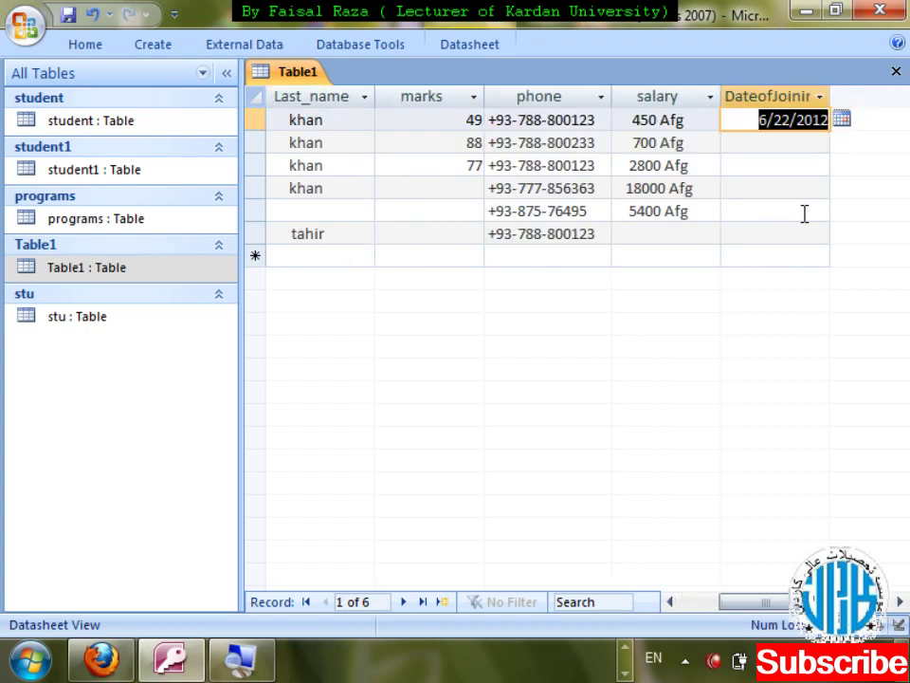
- Give record 2 the joining date 6/25/2012 by copying and editing record 1's date
{"action": "key", "text": "Down"}
{"action": "key", "text": "ctrl+apostrophe"}
{"action": "key", "text": "Left"}
{"action": "key", "text": "Left"}
{"action": "key", "text": "Left"}
{"action": "key", "text": "Left"}
{"action": "key", "text": "Left"}
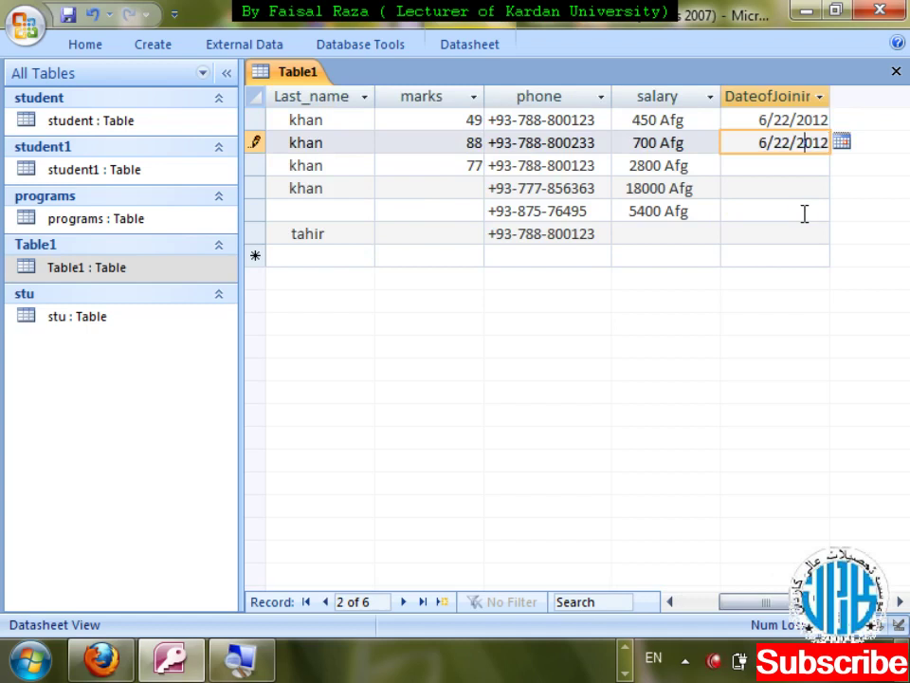
{"action": "key", "text": "BackSpace"}
{"action": "type", "text": "5"}
{"action": "key", "text": "Return"}
{"action": "key", "text": "shift+Tab"}
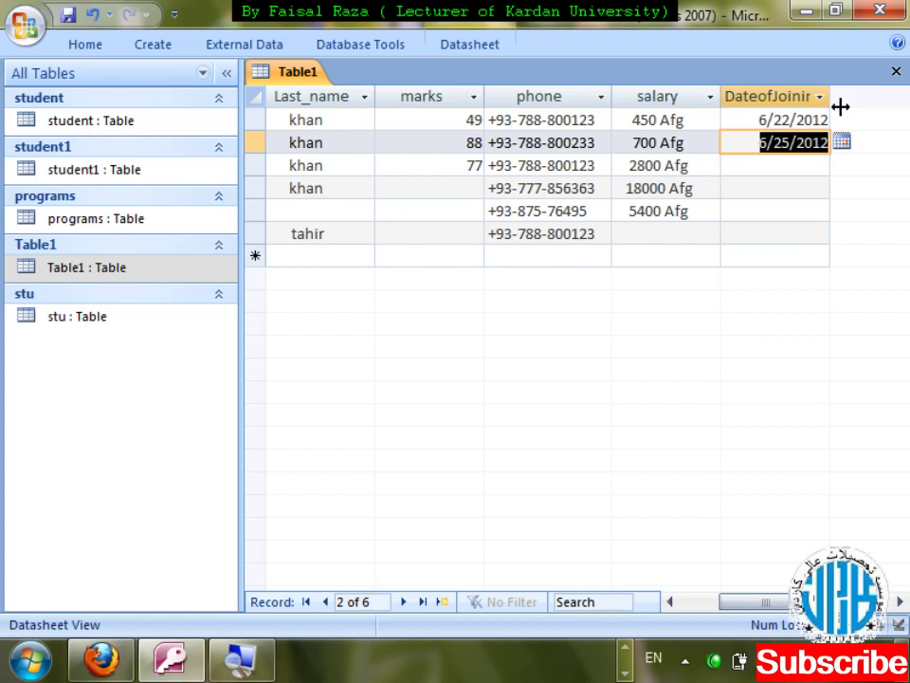
- Pick June 5 from the date picker for record 3, then close the datasheet
{"action": "left_click", "coordinate": [814, 166]}
{"action": "left_click", "coordinate": [842, 166]}
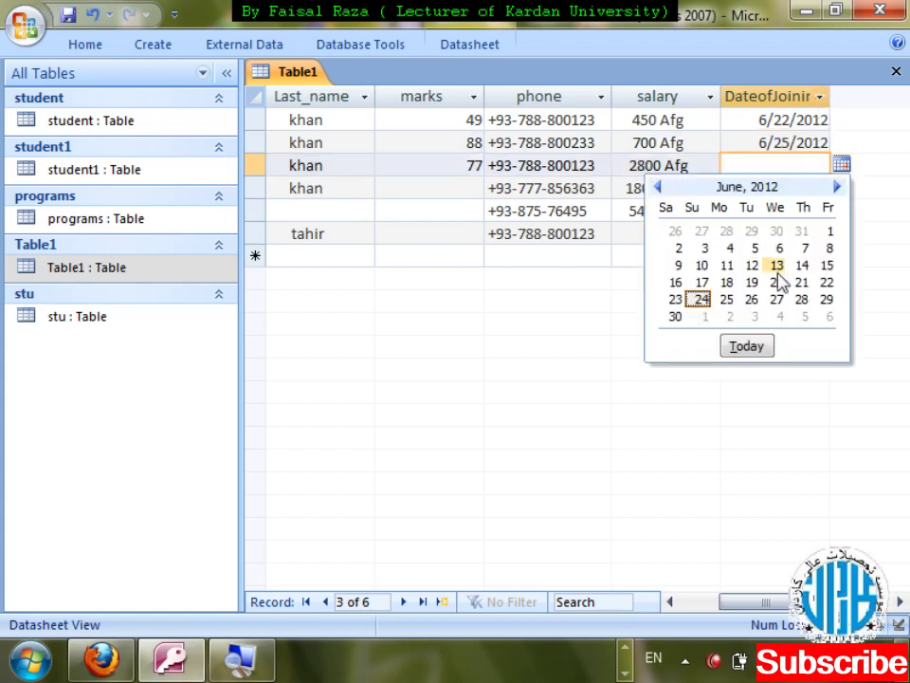
{"action": "left_click", "coordinate": [755, 249]}
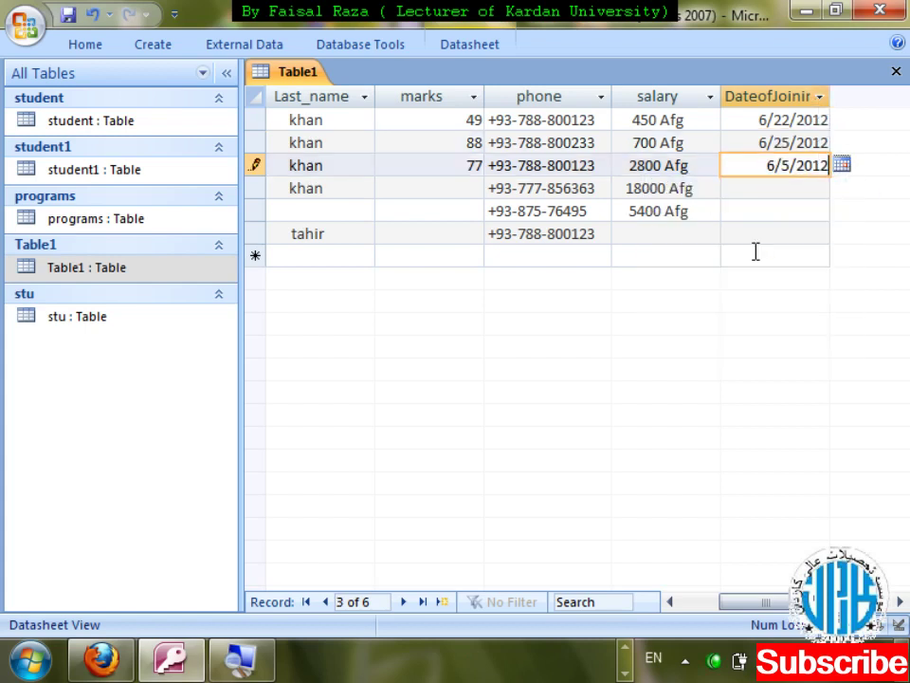
{"action": "left_click", "coordinate": [780, 188]}
{"action": "key", "text": "ctrl+w"}
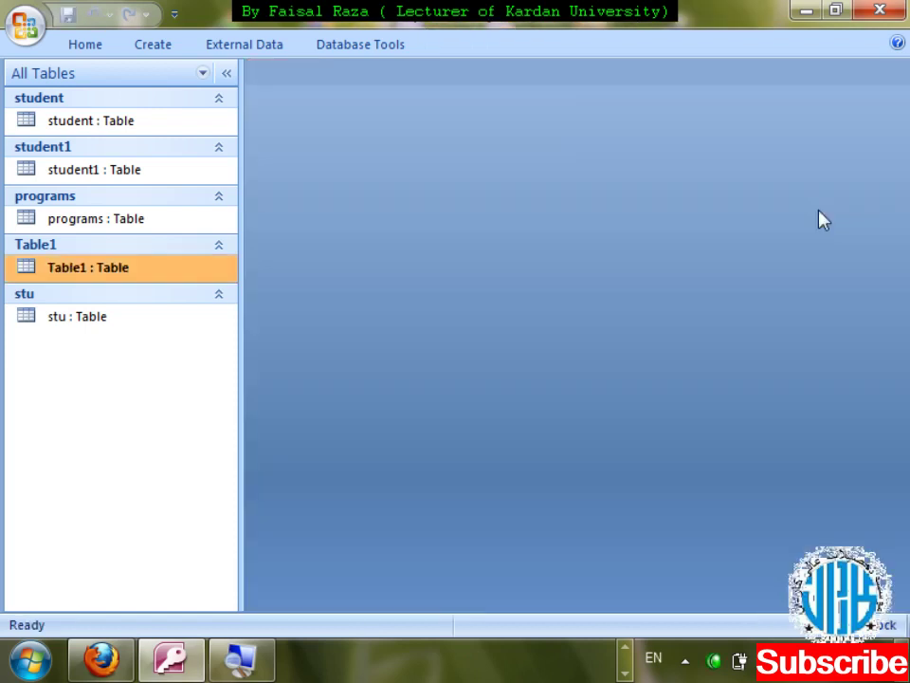
- Set DateofJoining's Format to Long Date and save the design
{"action": "key", "text": "shift+F10"}
{"action": "left_click", "coordinate": [190, 294]}
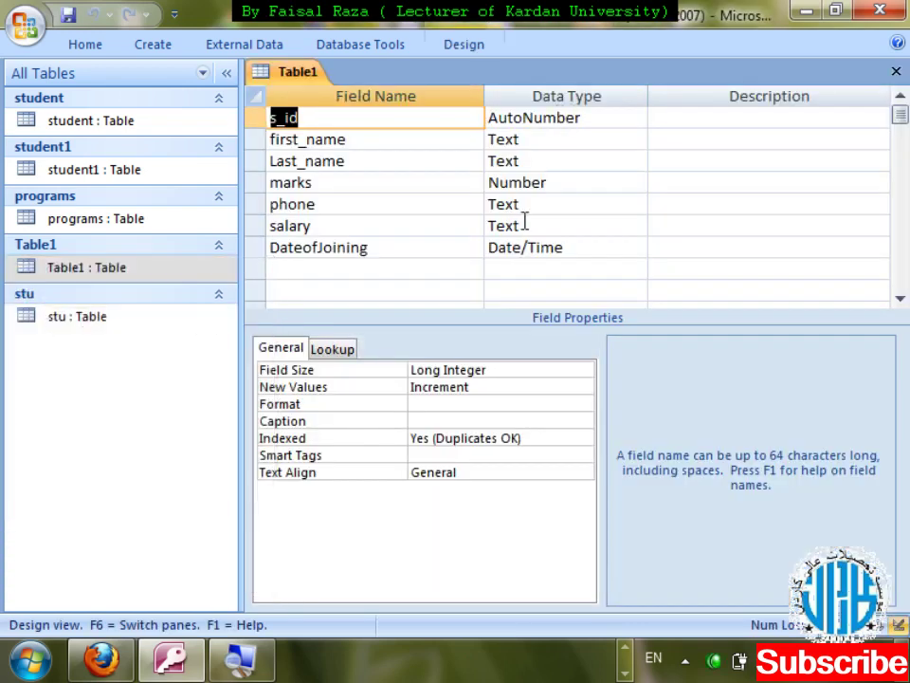
{"action": "left_click", "coordinate": [579, 371]}
{"action": "left_click", "coordinate": [583, 371]}
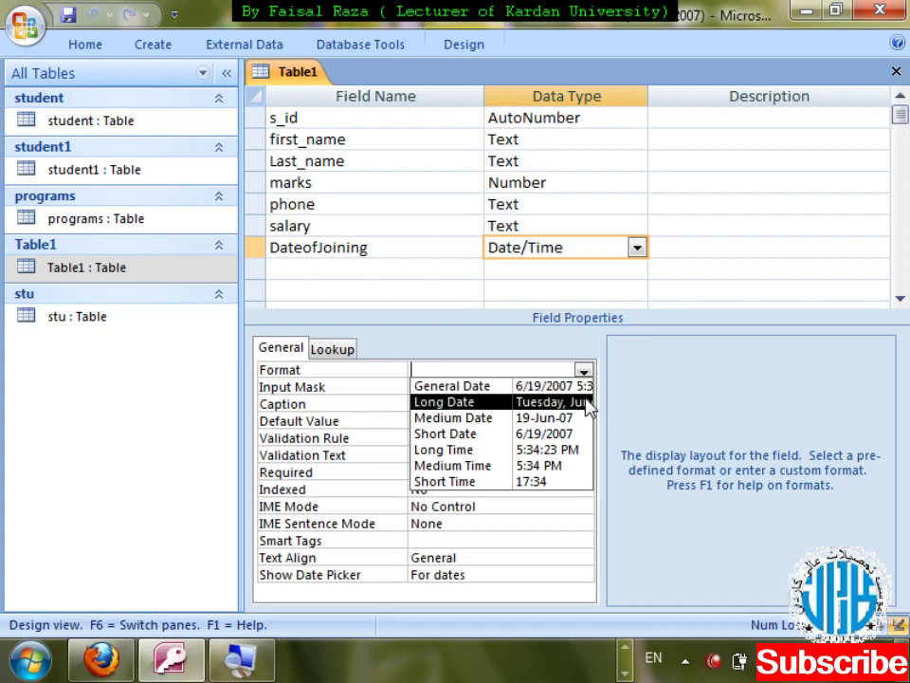
{"action": "left_click", "coordinate": [588, 403]}
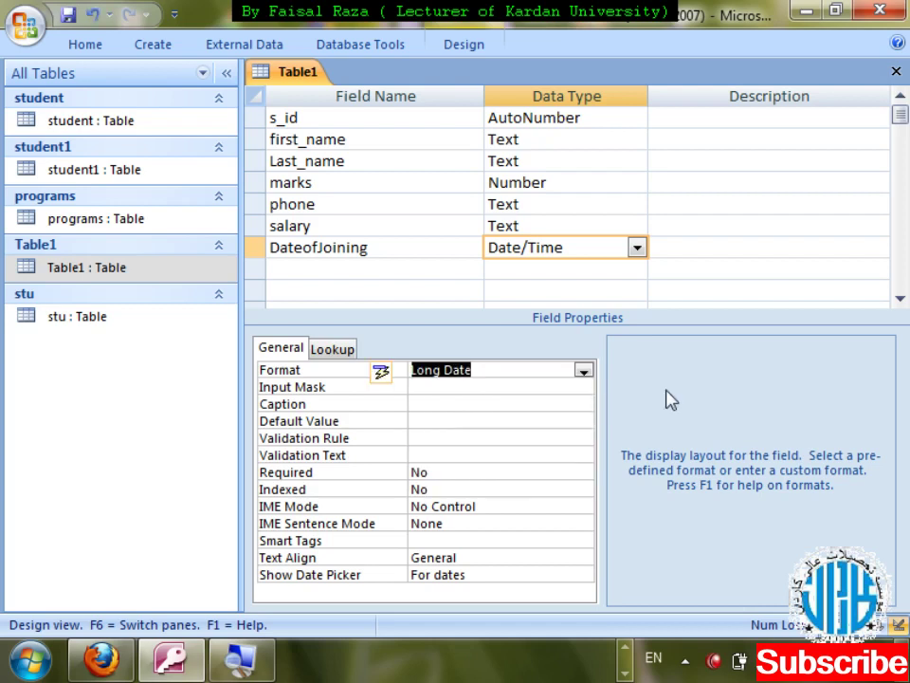
{"action": "key", "text": "ctrl+w"}
{"action": "key", "text": "Return"}
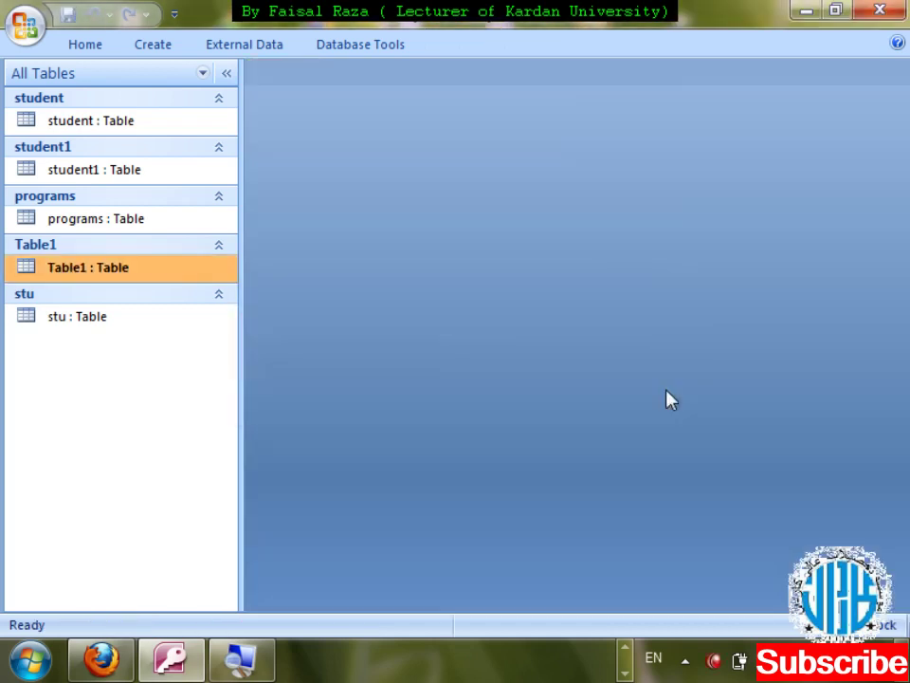
- Widen the DateofJoining column so full long dates show, and save the layout
{"action": "double_click", "coordinate": [111, 270]}
{"action": "key", "text": "Down"}
{"action": "key", "text": "End"}
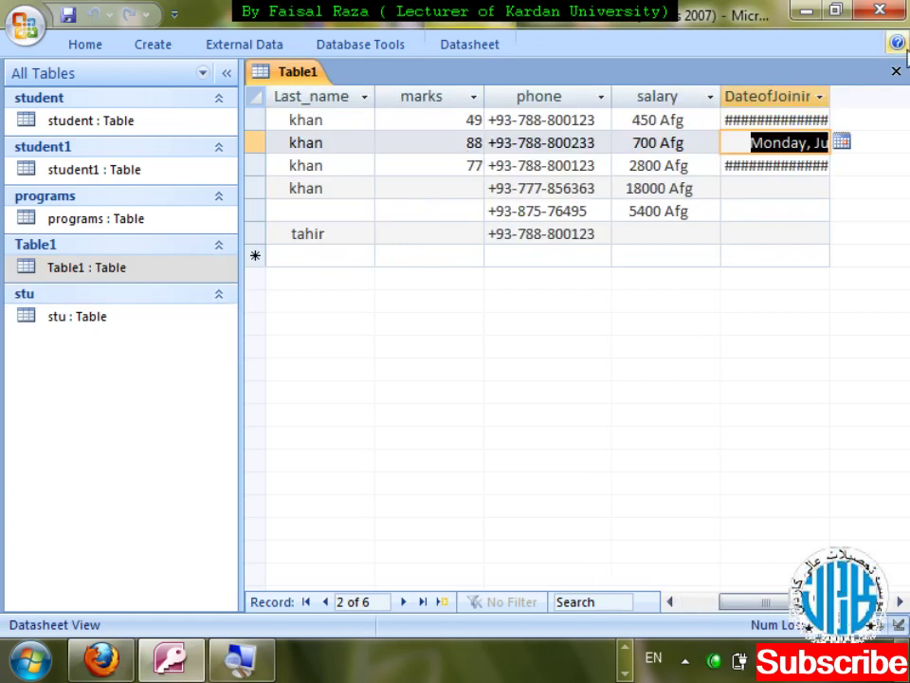
{"action": "left_click_drag", "start_coordinate": [835, 103], "coordinate": [906, 100]}
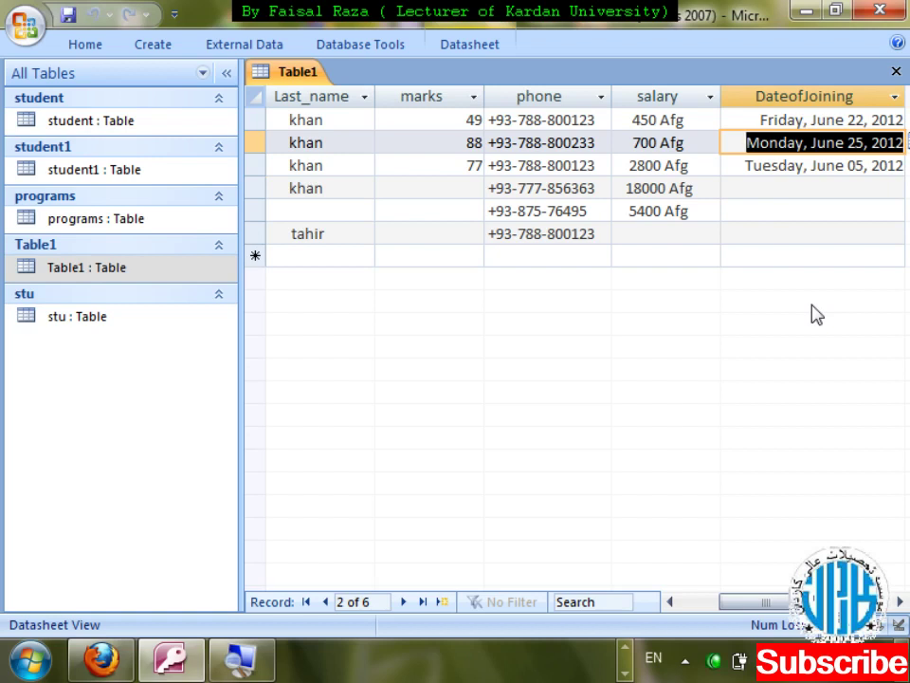
{"action": "key", "text": "ctrl+w"}
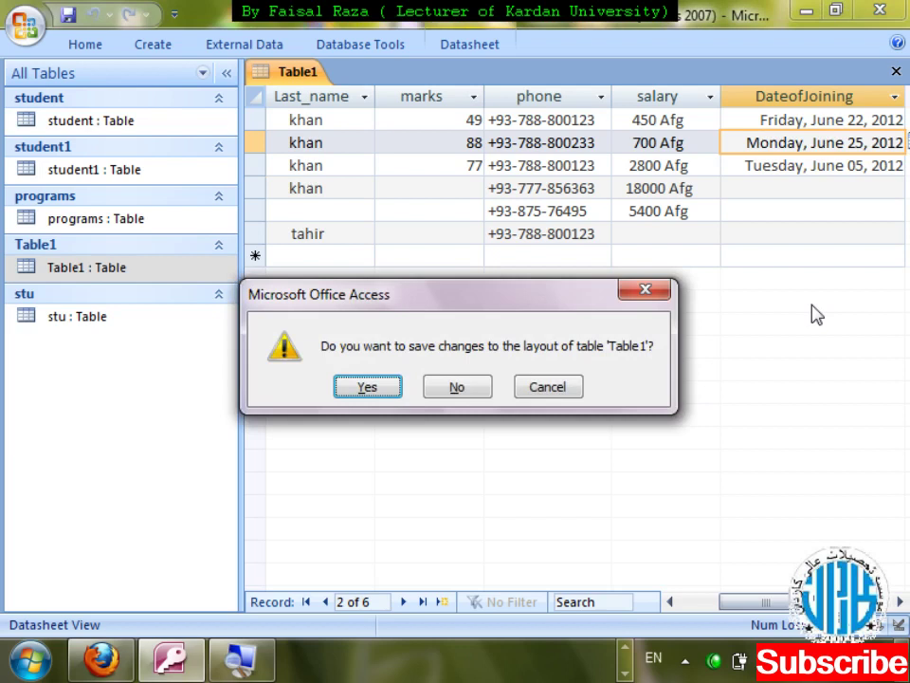
{"action": "key", "text": "Return"}
{"action": "key", "text": "shift+F10"}
- Change DateofJoining's Format to Medium Date and save the design
{"action": "key", "text": "Down"}
{"action": "key", "text": "Return"}
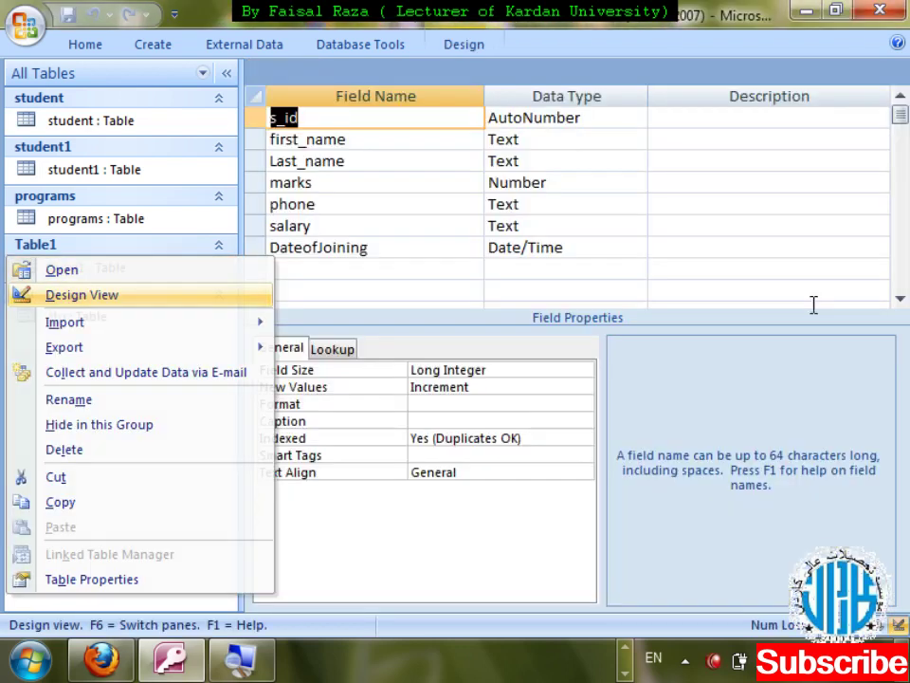
{"action": "left_click", "coordinate": [599, 247]}
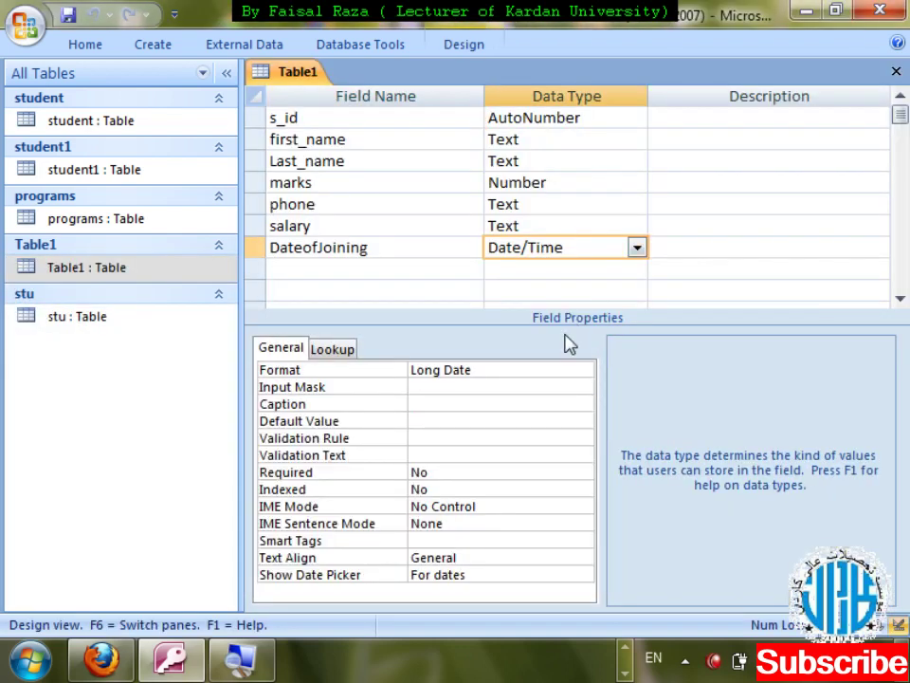
{"action": "left_click", "coordinate": [577, 370]}
{"action": "left_click", "coordinate": [583, 371]}
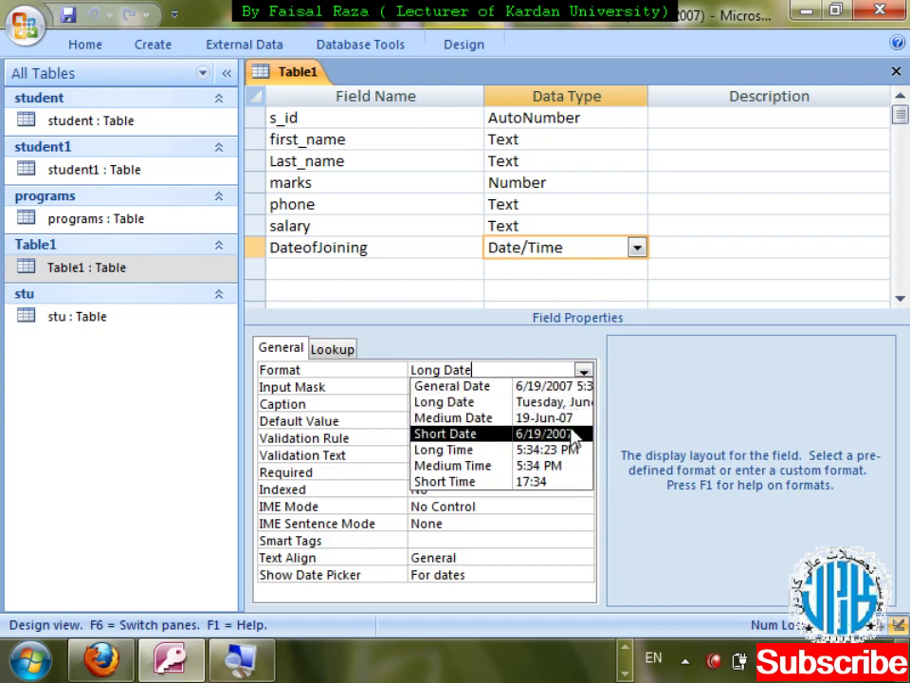
{"action": "left_click", "coordinate": [579, 417]}
{"action": "key", "text": "ctrl+w"}
{"action": "key", "text": "Return"}
{"action": "key", "text": "Return"}
- Enter 5/18/12 as record 4's joining date and close the datasheet
{"action": "key", "text": "Tab"}
{"action": "key", "text": "Tab"}
{"action": "key", "text": "Tab"}
{"action": "key", "text": "Tab"}
{"action": "key", "text": "Tab"}
{"action": "key", "text": "Tab"}
{"action": "key", "text": "Tab"}
{"action": "key", "text": "shift+Tab"}
{"action": "key", "text": "Down"}
{"action": "key", "text": "Down"}
{"action": "key", "text": "Down"}
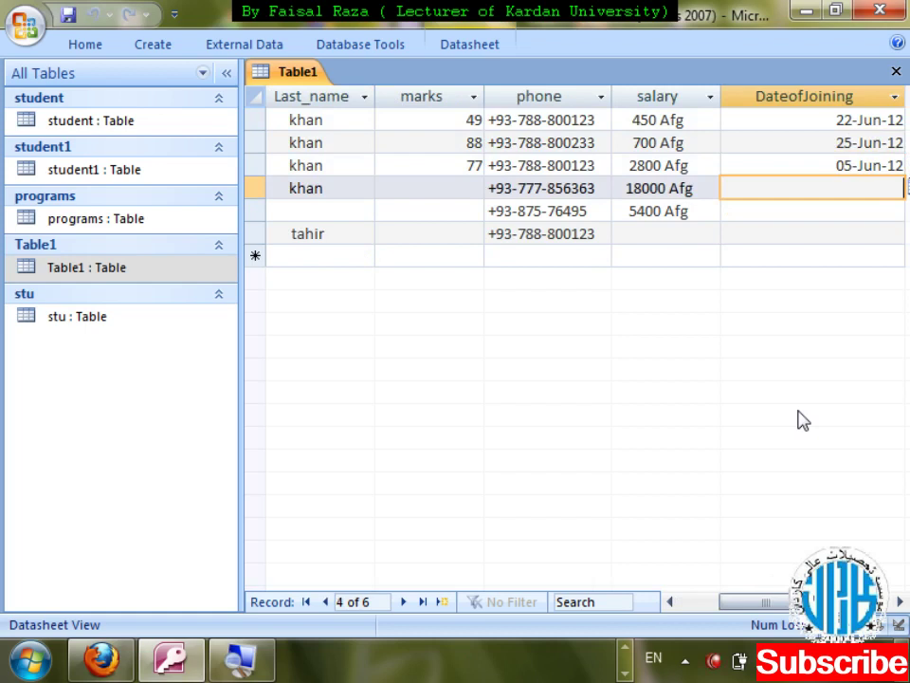
{"action": "type", "text": "5/18/12"}
{"action": "key", "text": "shift+Return"}
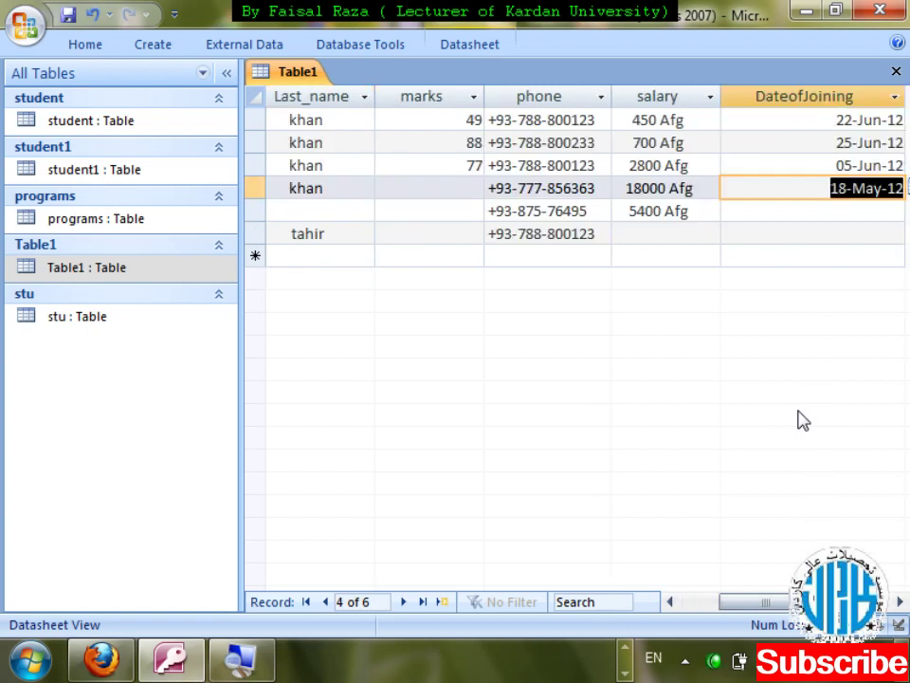
{"action": "key", "text": "ctrl+w"}
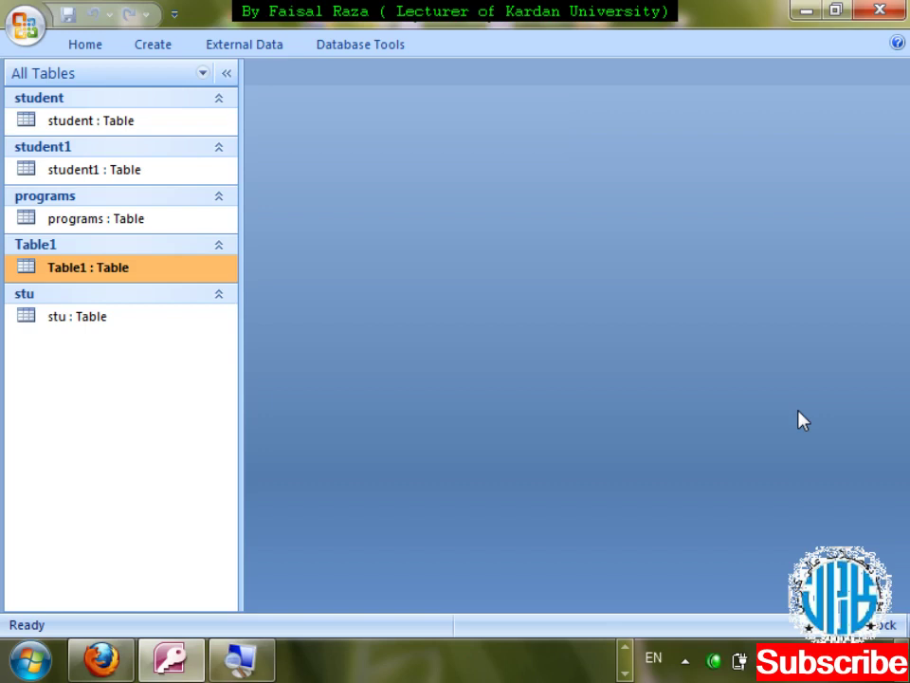
- Add a field named month below DateofJoining in Table1's design
{"action": "key", "text": "shift+F10"}
{"action": "key", "text": "Down"}
{"action": "key", "text": "Down"}
{"action": "key", "text": "Return"}
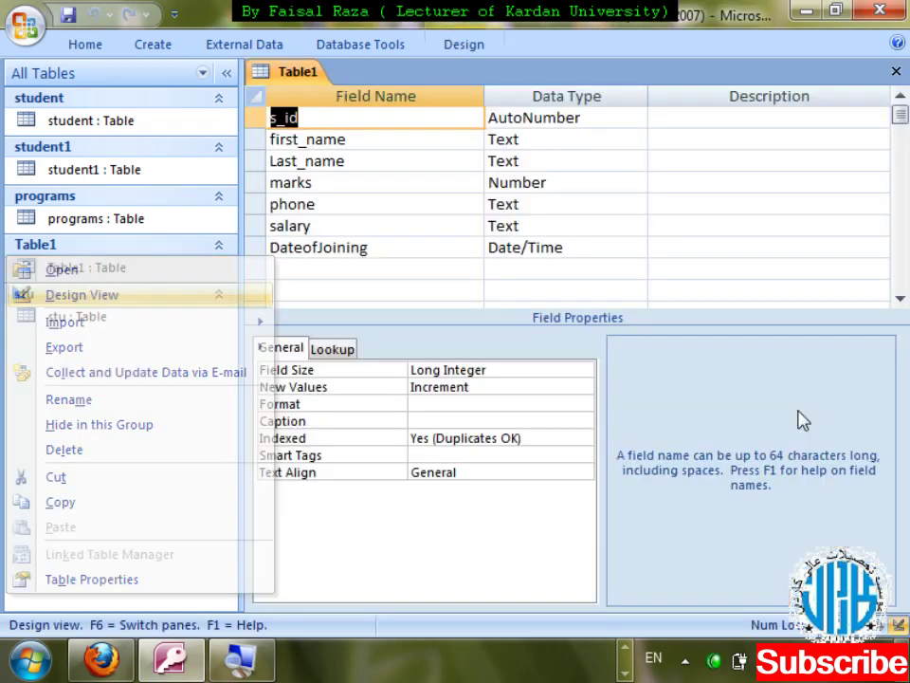
{"action": "key", "text": "Down"}
{"action": "key", "text": "Down"}
{"action": "key", "text": "Down"}
{"action": "key", "text": "Down"}
{"action": "key", "text": "Down"}
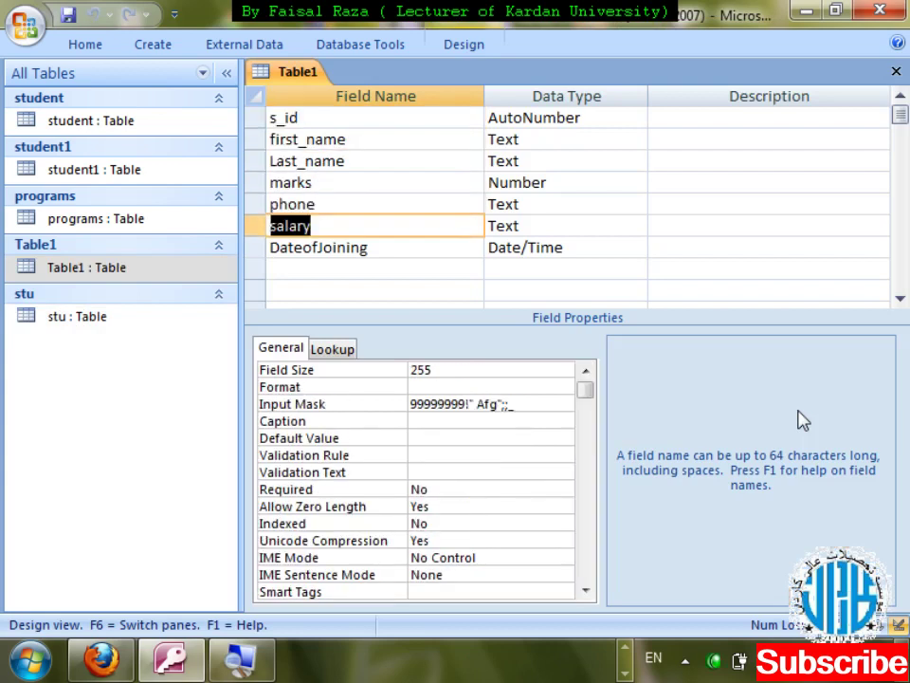
{"action": "key", "text": "Down"}
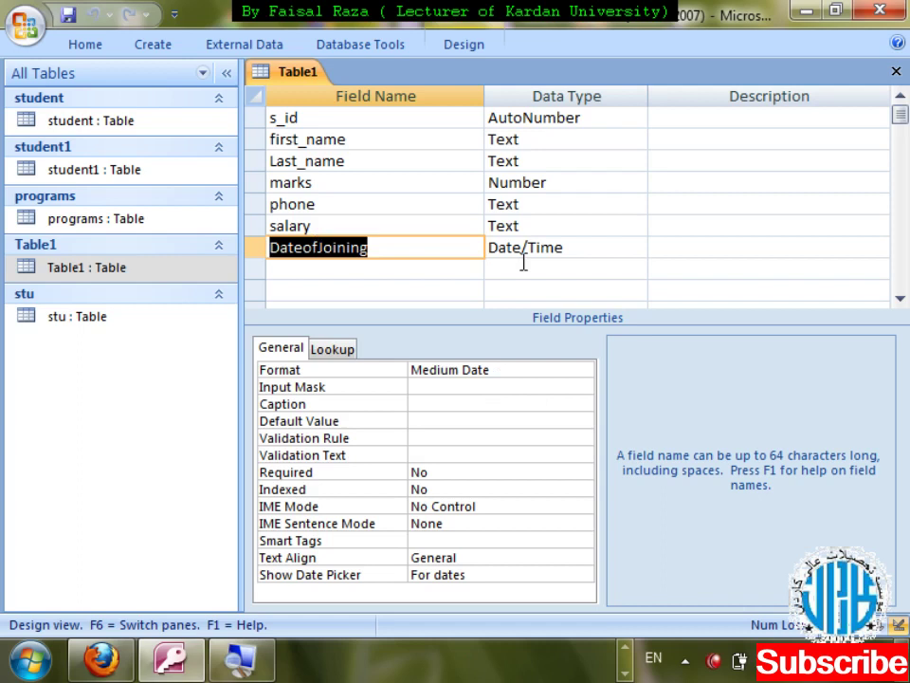
{"action": "left_click", "coordinate": [365, 268]}
{"action": "type", "text": "month"}
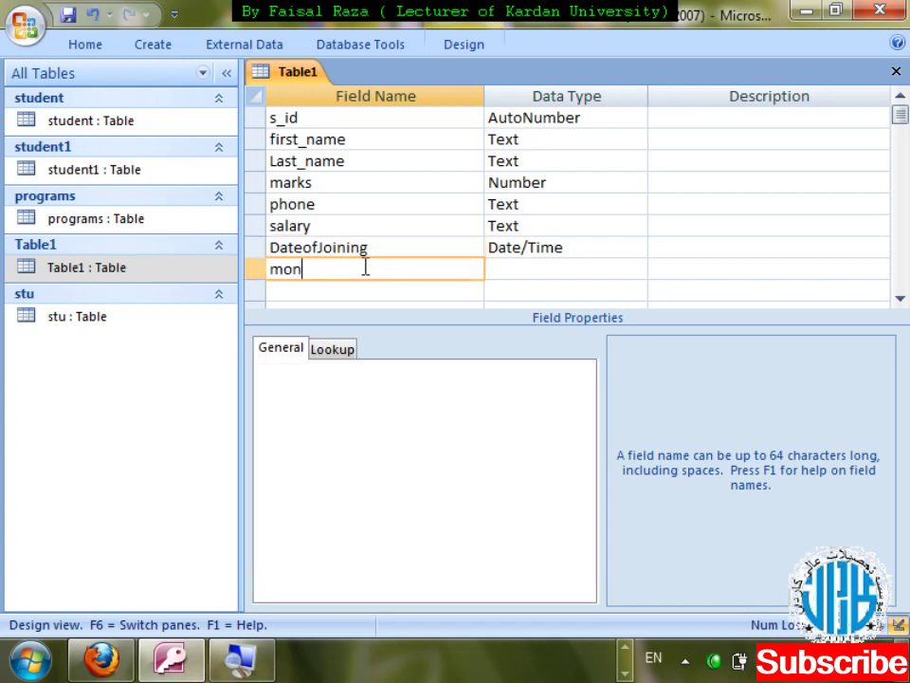
{"action": "key", "text": "Tab"}
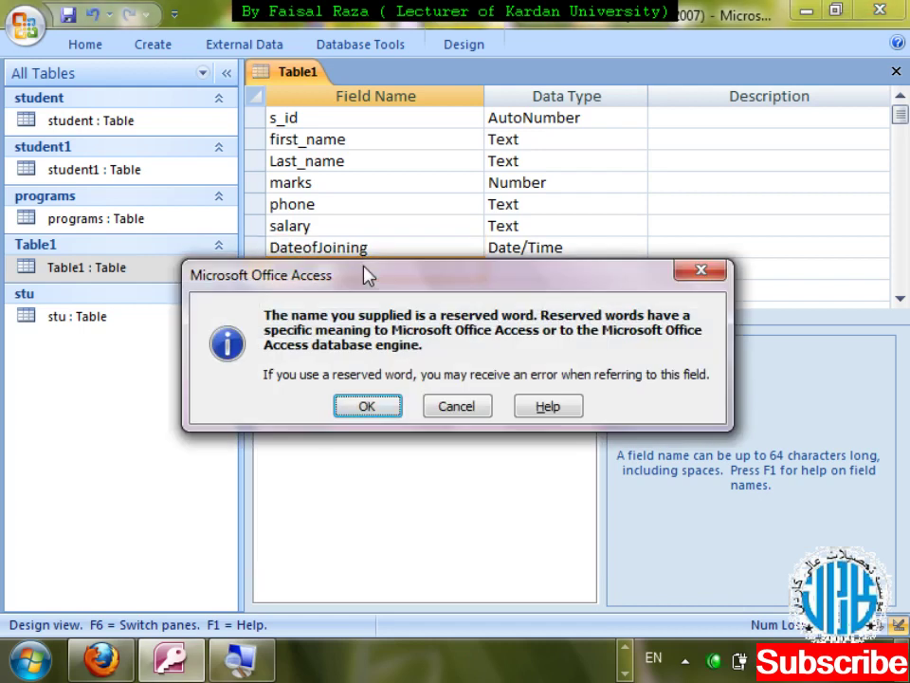
{"action": "key", "text": "Return"}
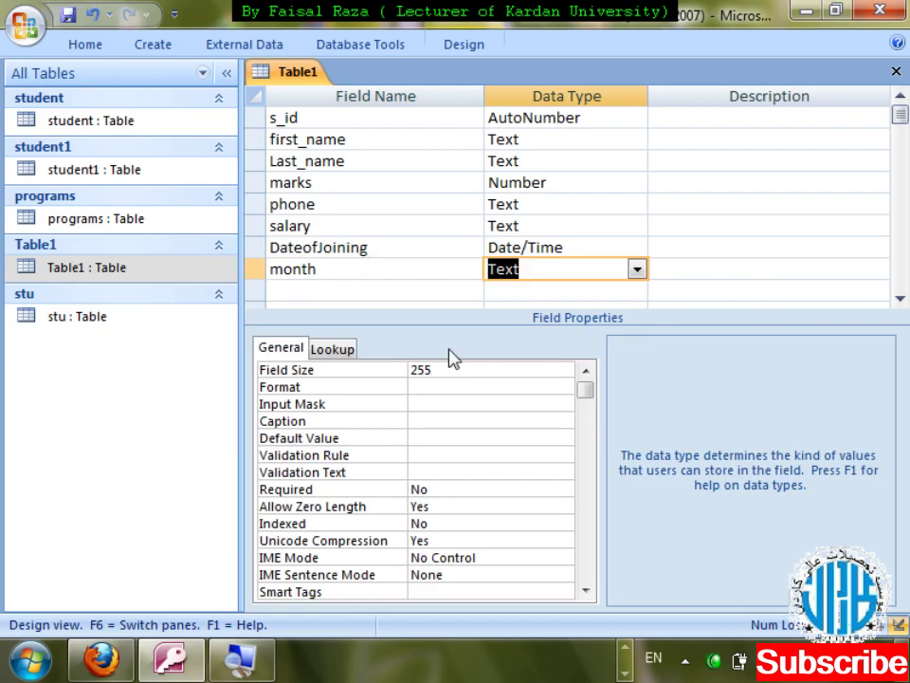
- Make month a Date/Time field with Format mmm, save, and view the datasheet
{"action": "type", "text": "date/Tim"}
{"action": "key", "text": "Tab"}
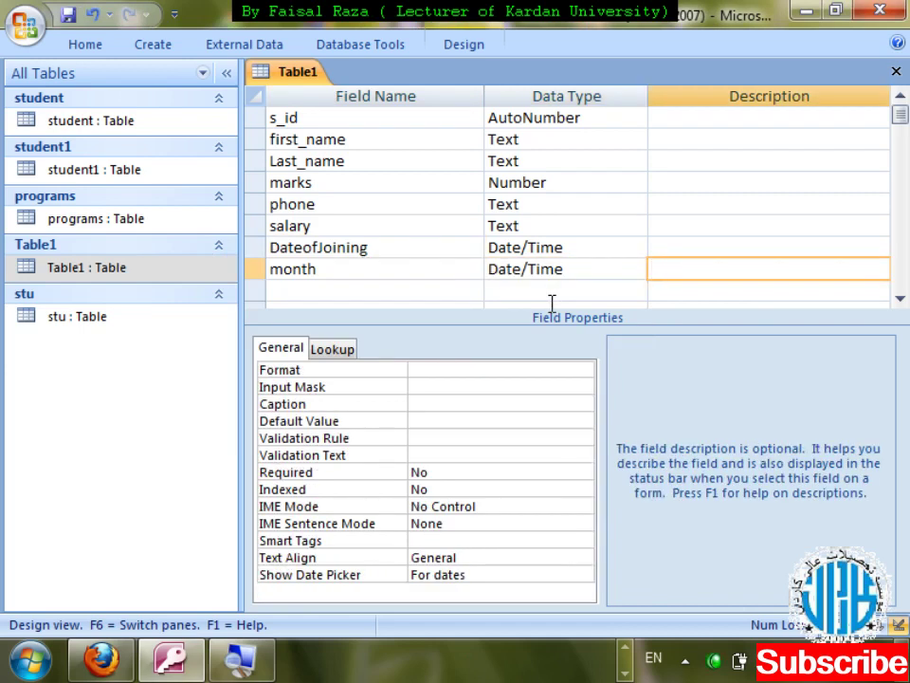
{"action": "left_click", "coordinate": [493, 367]}
{"action": "left_click", "coordinate": [584, 371]}
{"action": "left_click", "coordinate": [584, 373]}
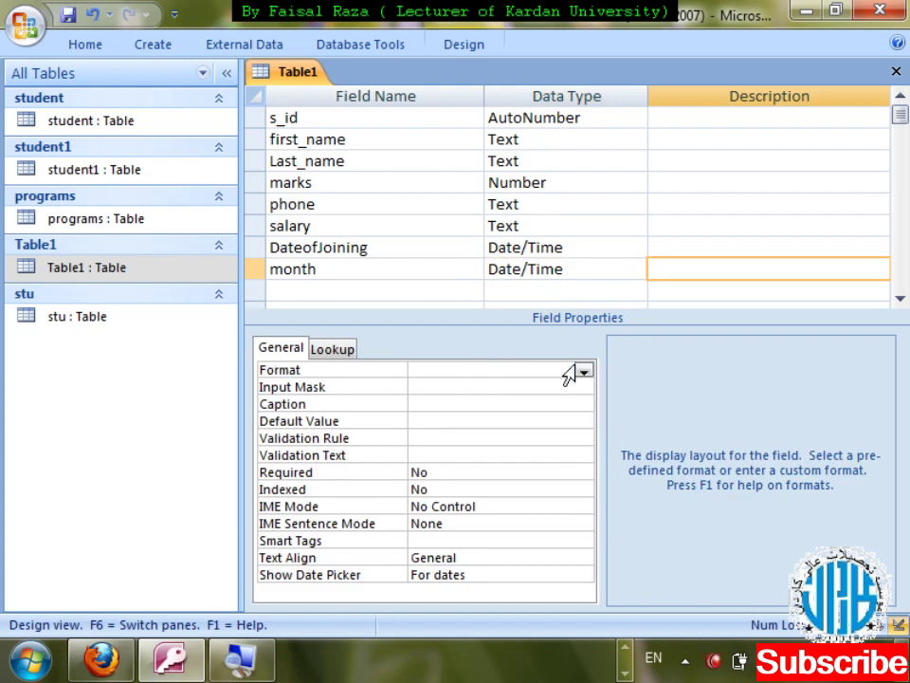
{"action": "type", "text": "mm"}
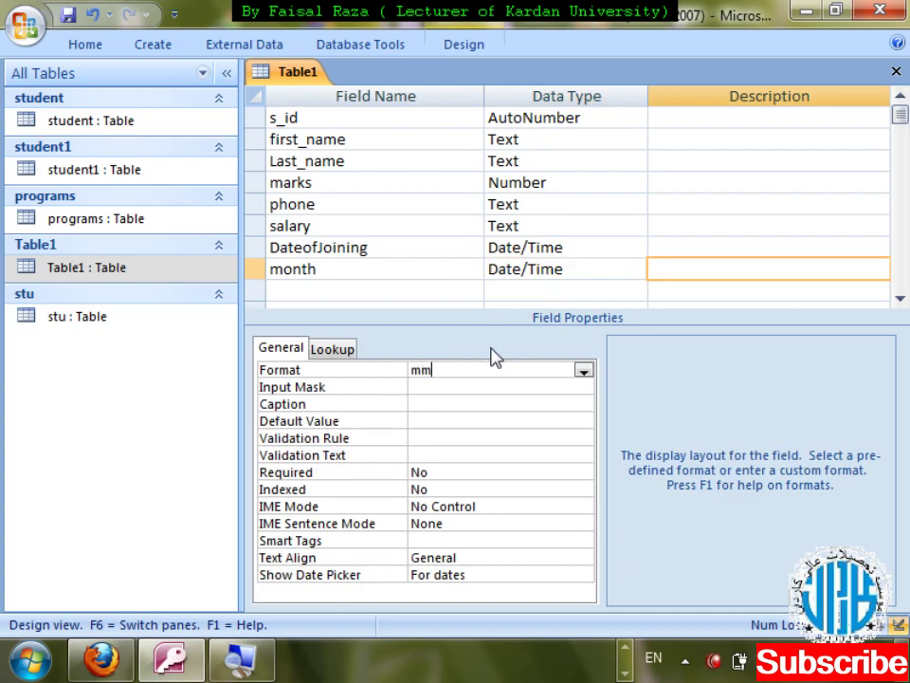
{"action": "type", "text": "m"}
{"action": "key", "text": "ctrl+w"}
{"action": "key", "text": "Return"}
{"action": "key", "text": "Return"}
{"action": "key", "text": "Tab"}
{"action": "key", "text": "Tab"}
{"action": "key", "text": "Tab"}
{"action": "key", "text": "Tab"}
{"action": "key", "text": "Tab"}
{"action": "key", "text": "Tab"}
{"action": "key", "text": "Tab"}
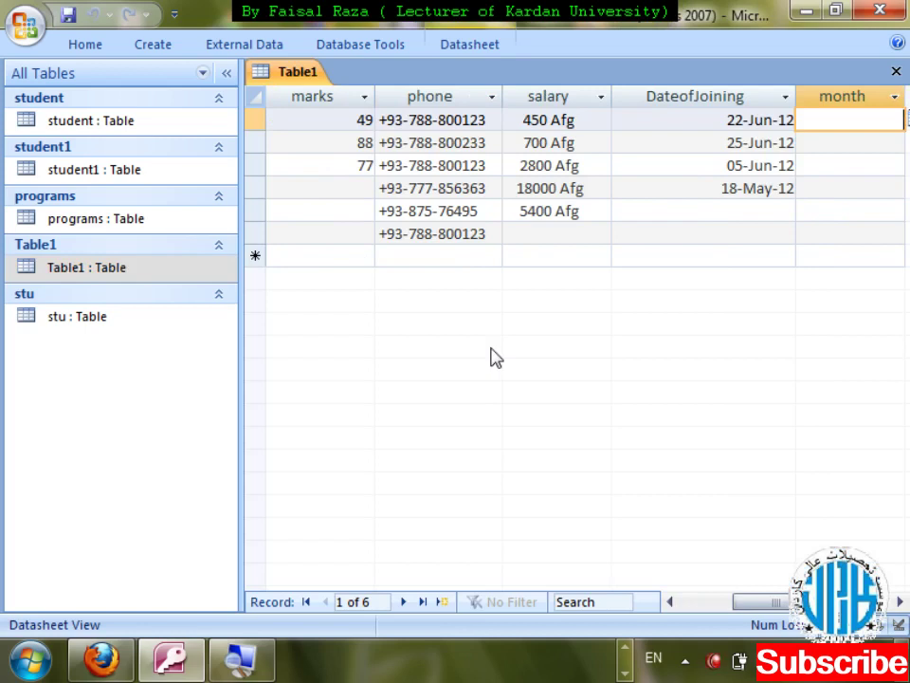
- Enter 4/17/12 in row 1's month cell so it shows Apr
{"action": "type", "text": "4/17/12"}
{"action": "key", "text": "Tab"}
{"action": "key", "text": "shift+Tab"}
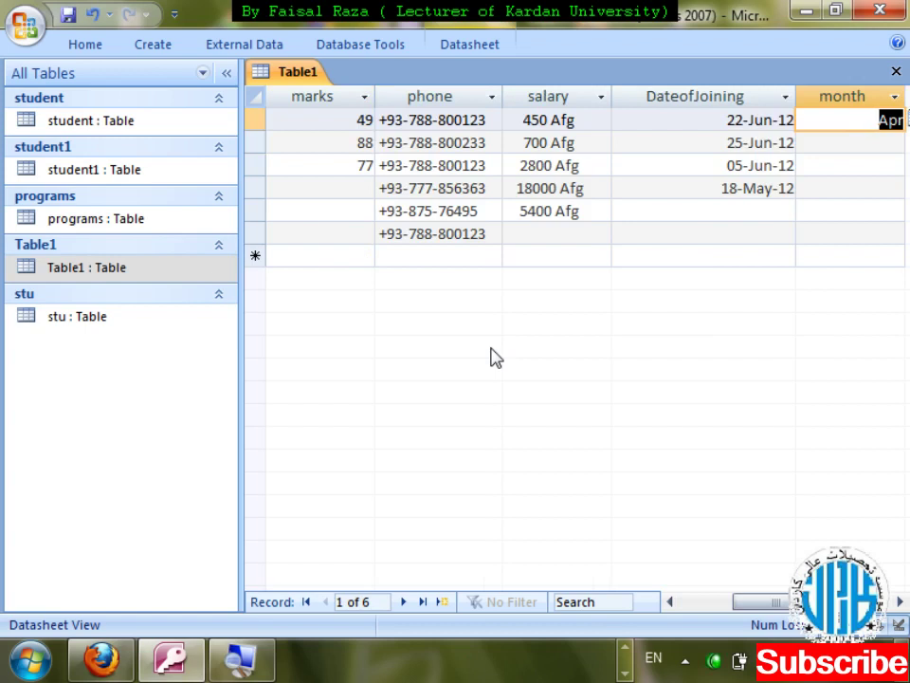
{"action": "key", "text": "Left"}
{"action": "key", "text": "shift+Down"}
{"action": "key", "text": "shift+Down"}
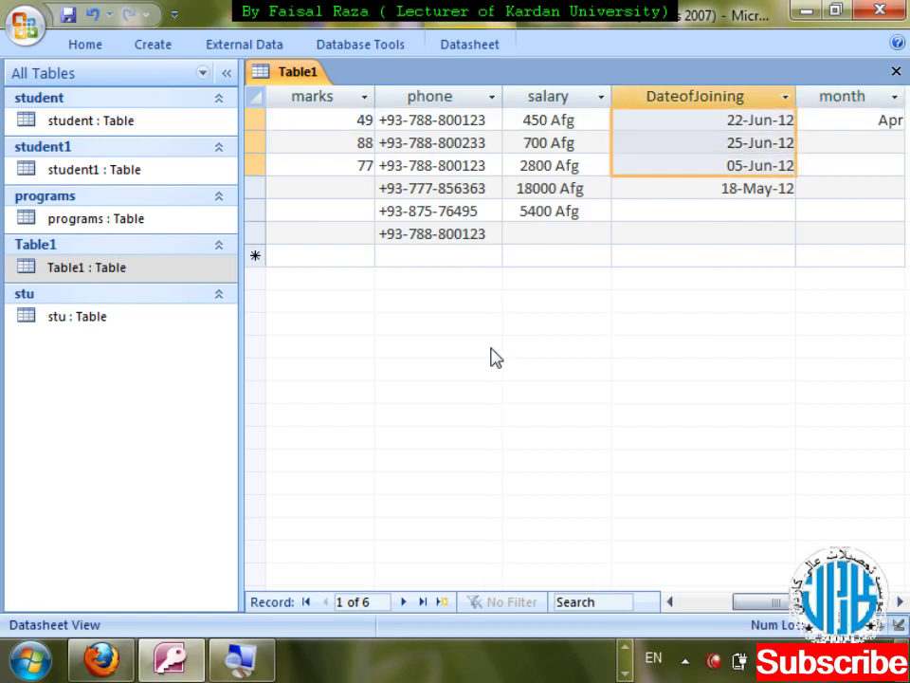
{"action": "key", "text": "Right"}
- Copy row 2's joining date 25-Jun-12 and paste it into its month cell
{"action": "key", "text": "Down"}
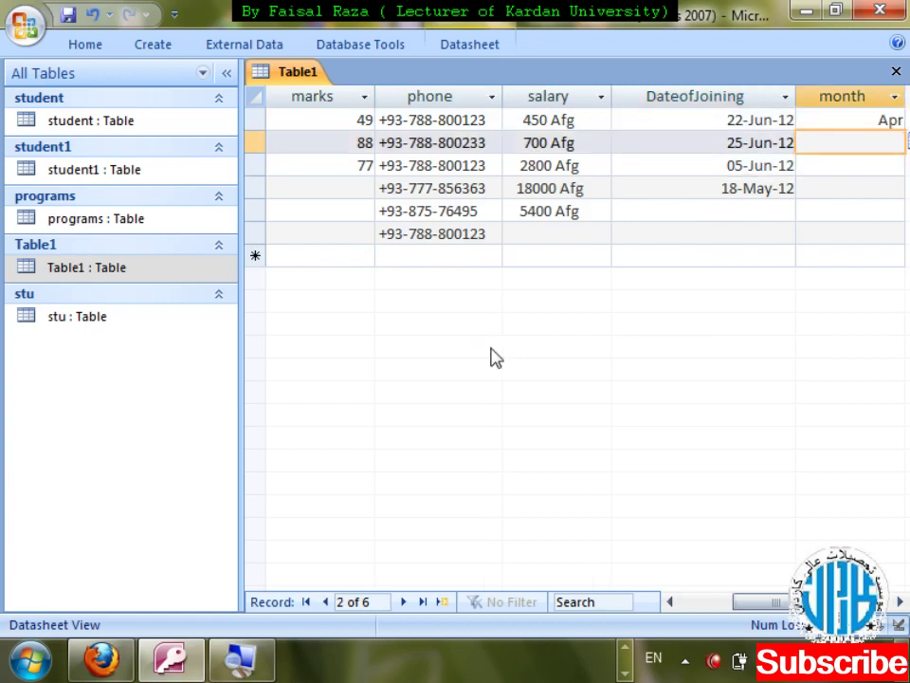
{"action": "key", "text": "Left"}
{"action": "key", "text": "shift+Down"}
{"action": "key", "text": "shift+Down"}
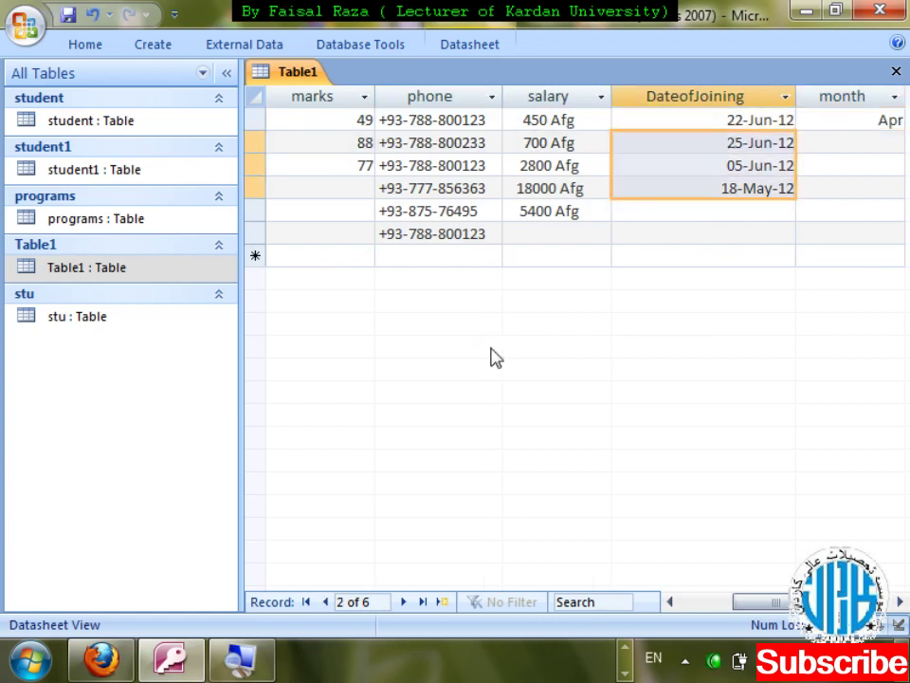
{"action": "key", "text": "Right"}
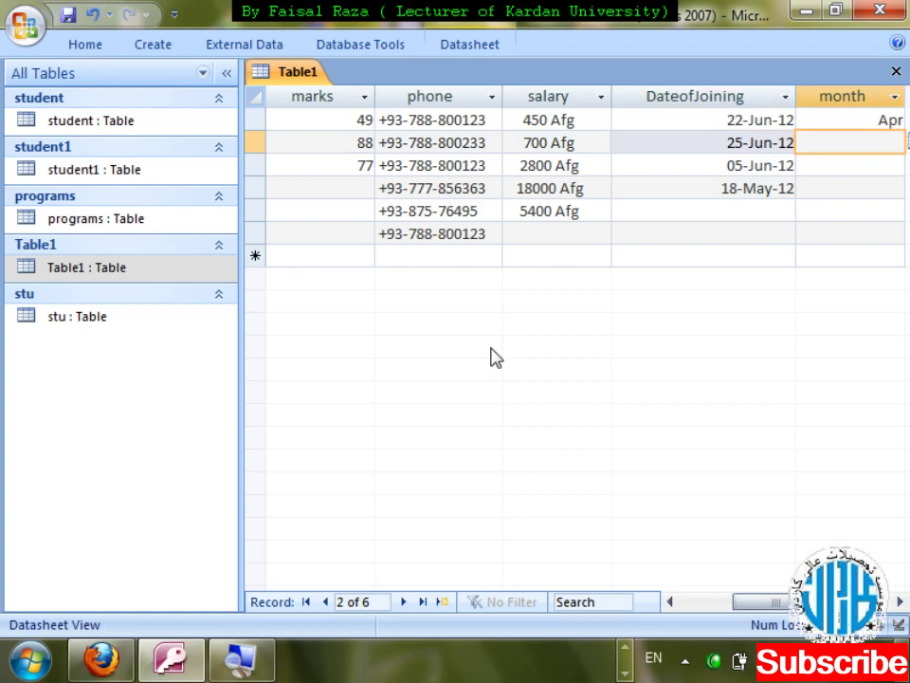
{"action": "key", "text": "Left"}
{"action": "key", "text": "ctrl+c"}
{"action": "key", "text": "Right"}
{"action": "key", "text": "ctrl+v"}
{"action": "key", "text": "Escape"}
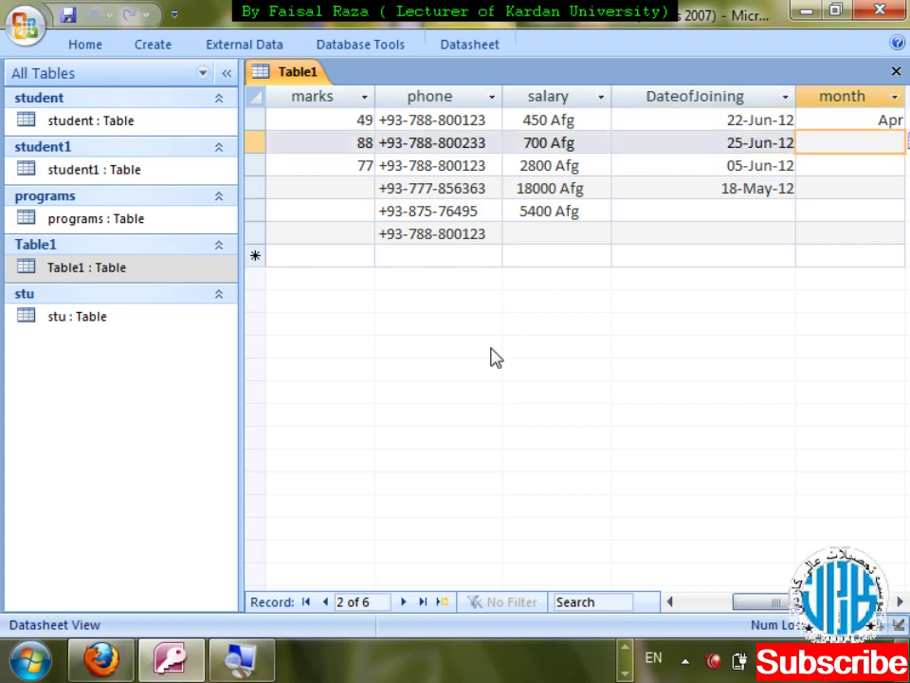
- Paste the joining date into row 2's month again, commit it showing Jun, and close
{"action": "key", "text": "Left"}
{"action": "key", "text": "Right"}
{"action": "key", "text": "ctrl+v"}
{"action": "key", "text": "Return"}
{"action": "key", "text": "shift+Tab"}
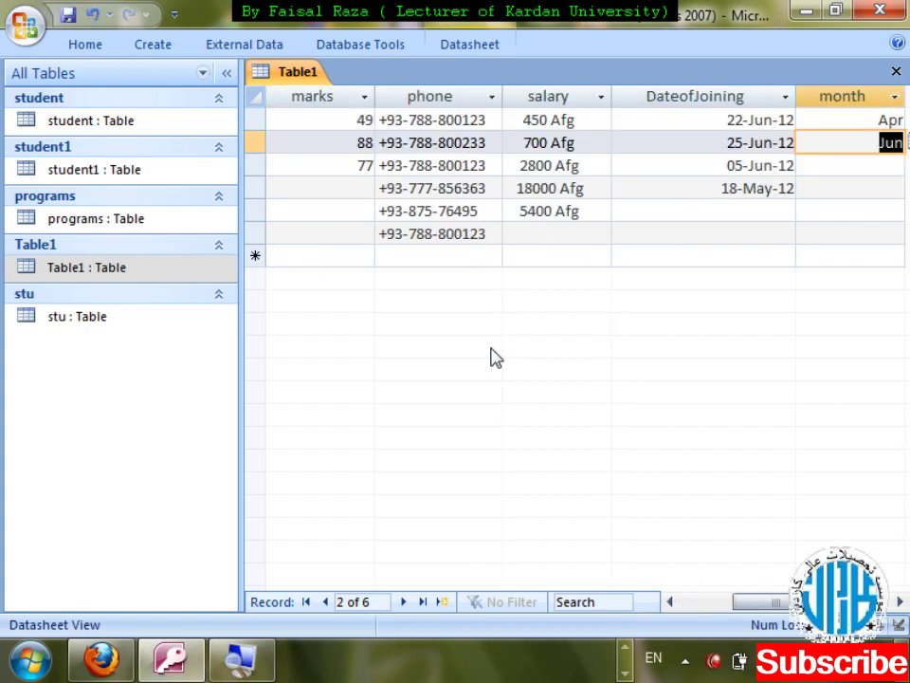
{"action": "key", "text": "ctrl+w"}
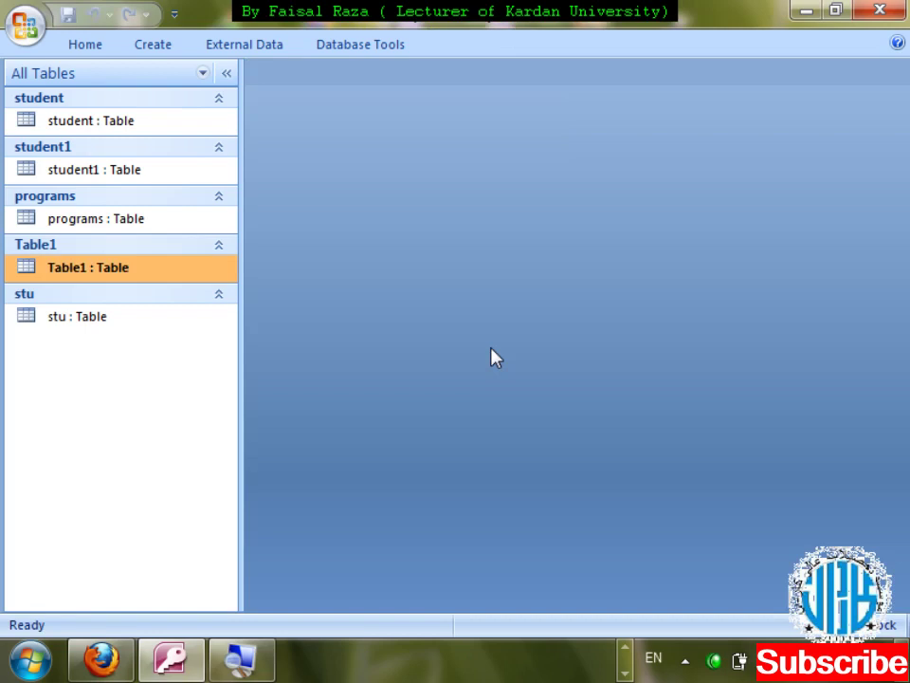
- Change the month field's Format to mmmm and save the design
{"action": "key", "text": "shift+F10"}
{"action": "key", "text": "Down"}
{"action": "key", "text": "Return"}
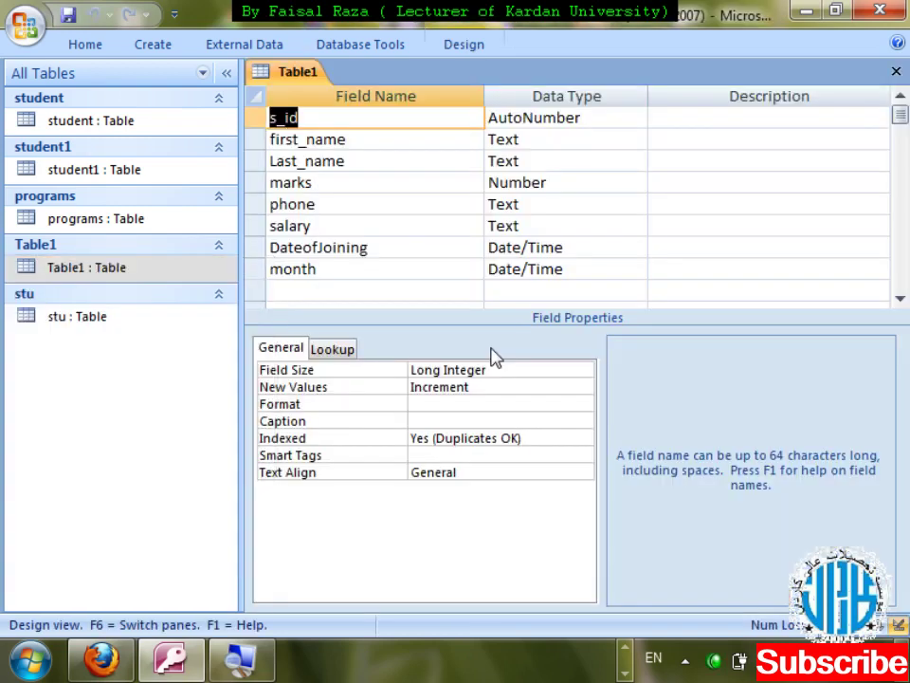
{"action": "key", "text": "Down"}
{"action": "key", "text": "Down"}
{"action": "key", "text": "Down"}
{"action": "key", "text": "Down"}
{"action": "key", "text": "Down"}
{"action": "key", "text": "Down"}
{"action": "key", "text": "Down"}
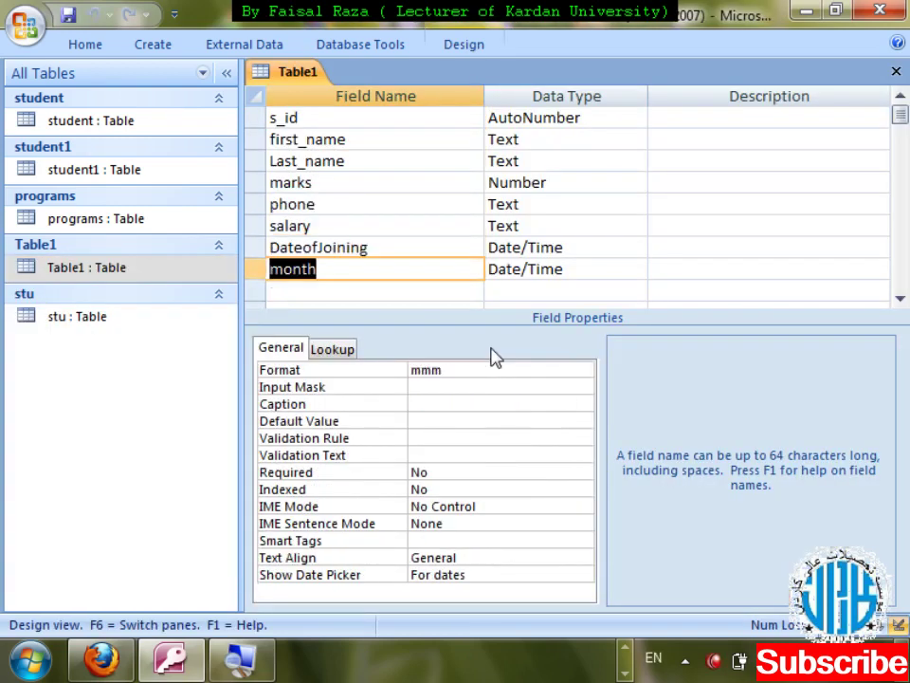
{"action": "key", "text": "F6"}
{"action": "left_click", "coordinate": [473, 369]}
{"action": "type", "text": "mmmm"}
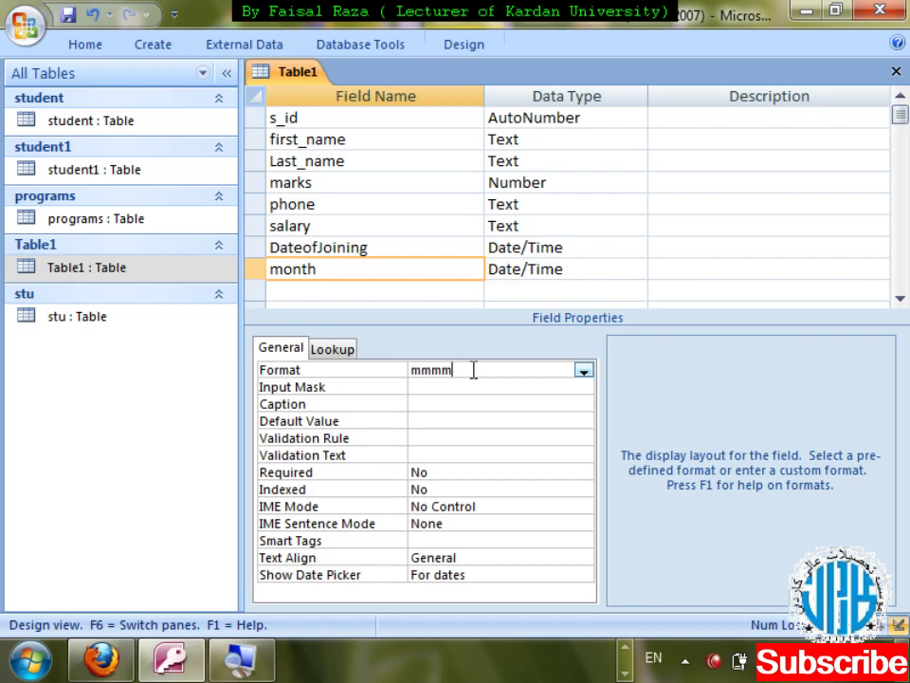
{"action": "key", "text": "ctrl+w"}
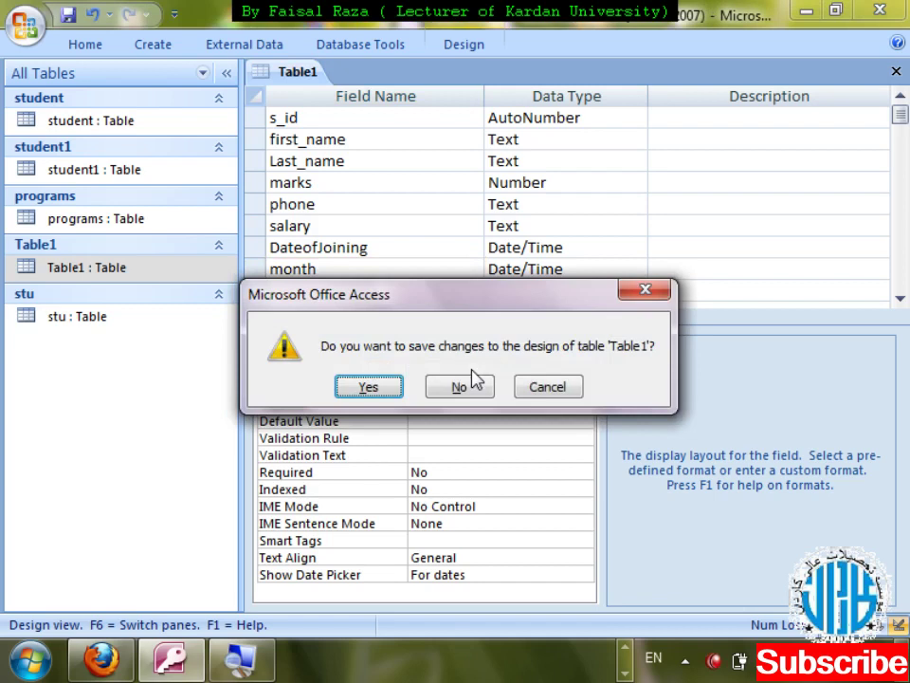
{"action": "left_click", "coordinate": [473, 378]}
- Enter 12/22/ in row 3's month cell so it shows December
{"action": "key", "text": "Return"}
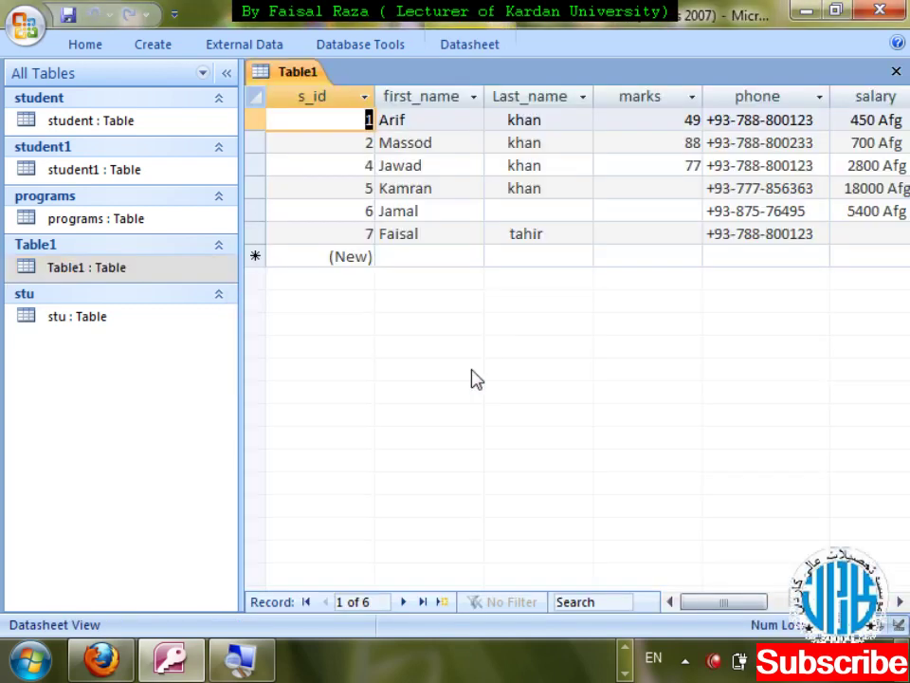
{"action": "key", "text": "End"}
{"action": "key", "text": "Down"}
{"action": "key", "text": "Down"}
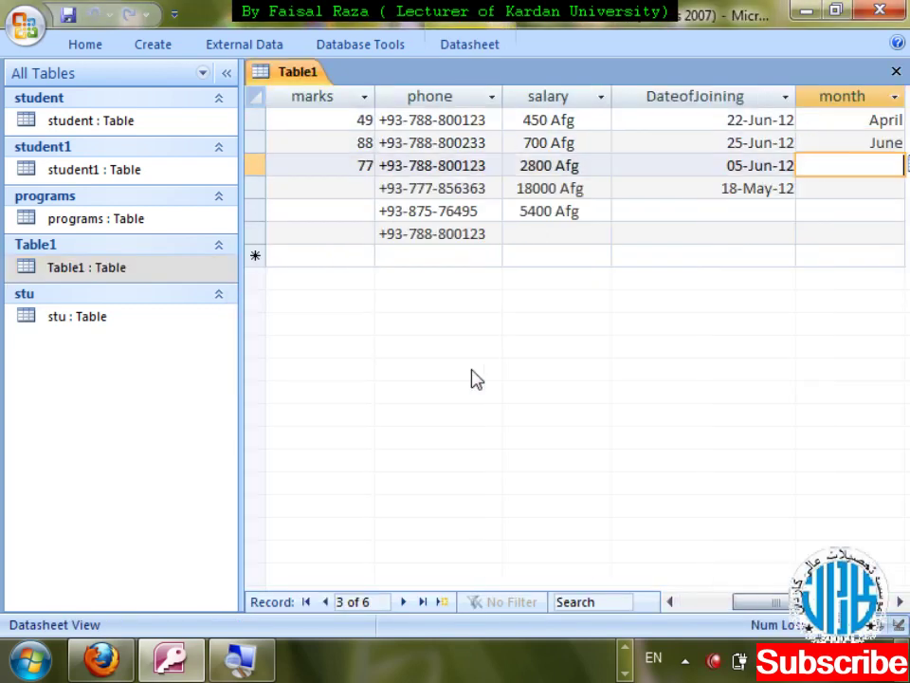
{"action": "type", "text": "12/22/"}
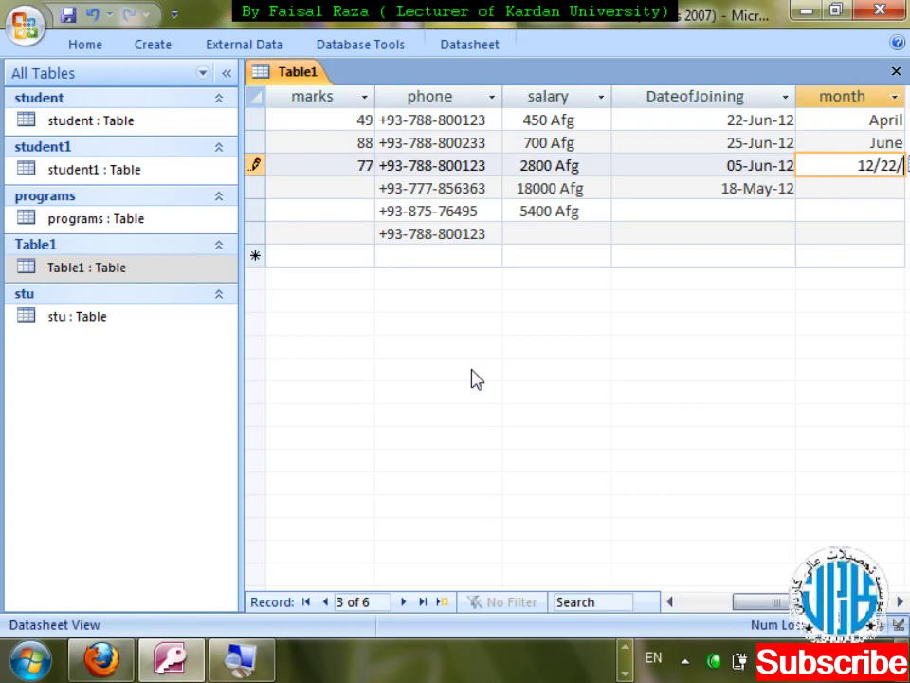
{"action": "key", "text": "Return"}
{"action": "key", "text": "shift+Tab"}
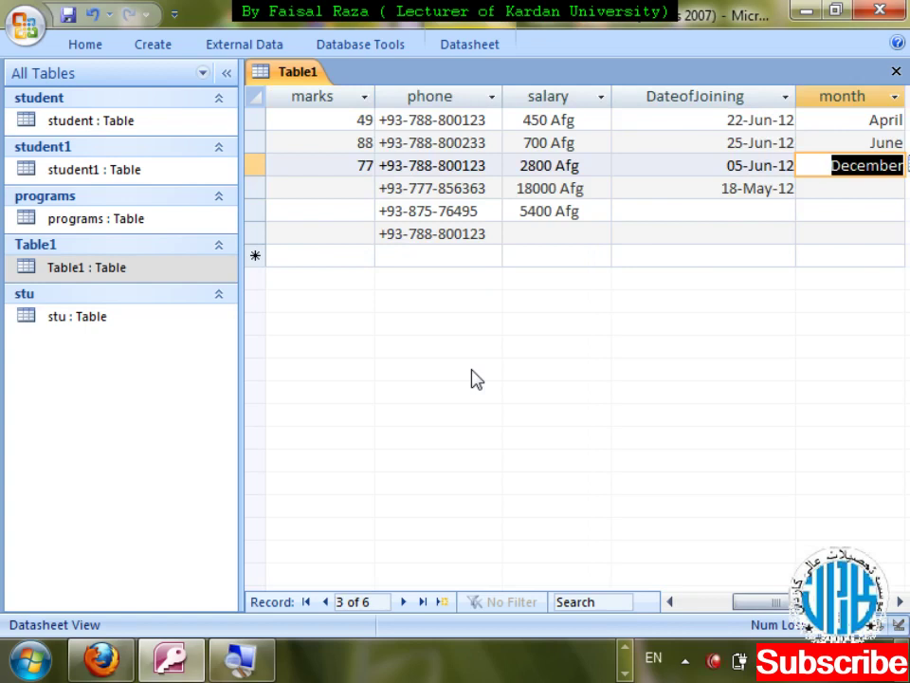
- Reopen Table1 in Design View and select the DateofJoining field
{"action": "key", "text": "ctrl+w"}
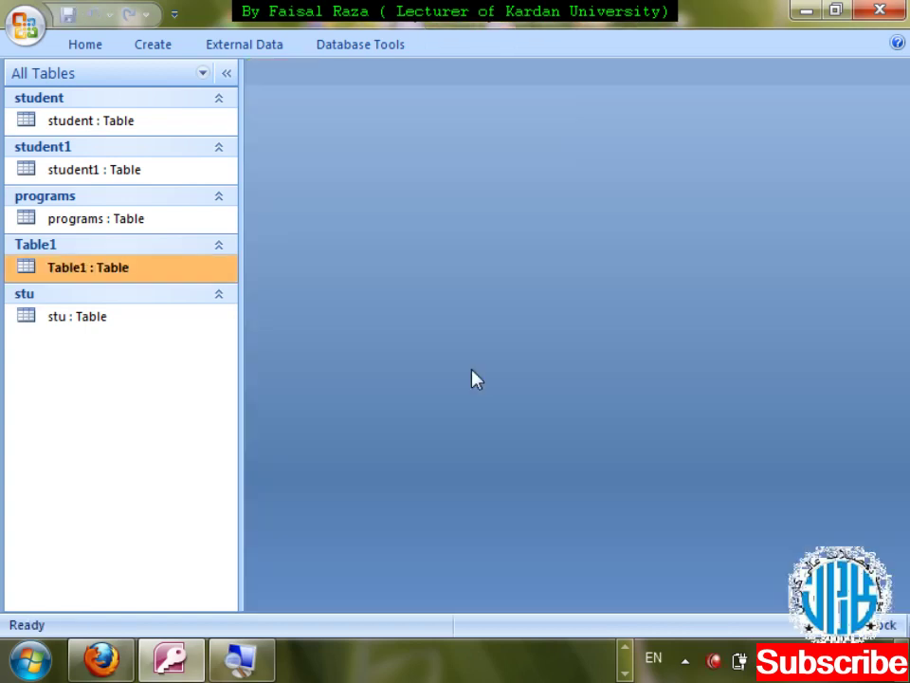
{"action": "key", "text": "Menu"}
{"action": "key", "text": "Down"}
{"action": "key", "text": "Return"}
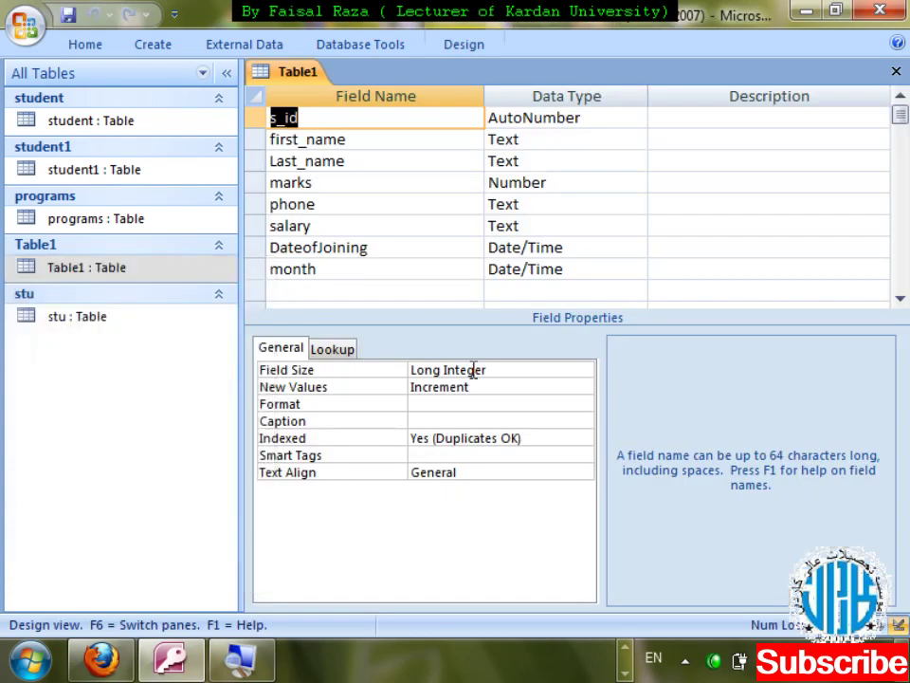
{"action": "key", "text": "Down"}
{"action": "key", "text": "Down"}
{"action": "key", "text": "Down"}
{"action": "key", "text": "Down"}
{"action": "key", "text": "Down"}
{"action": "key", "text": "Down"}
{"action": "key", "text": "Down"}
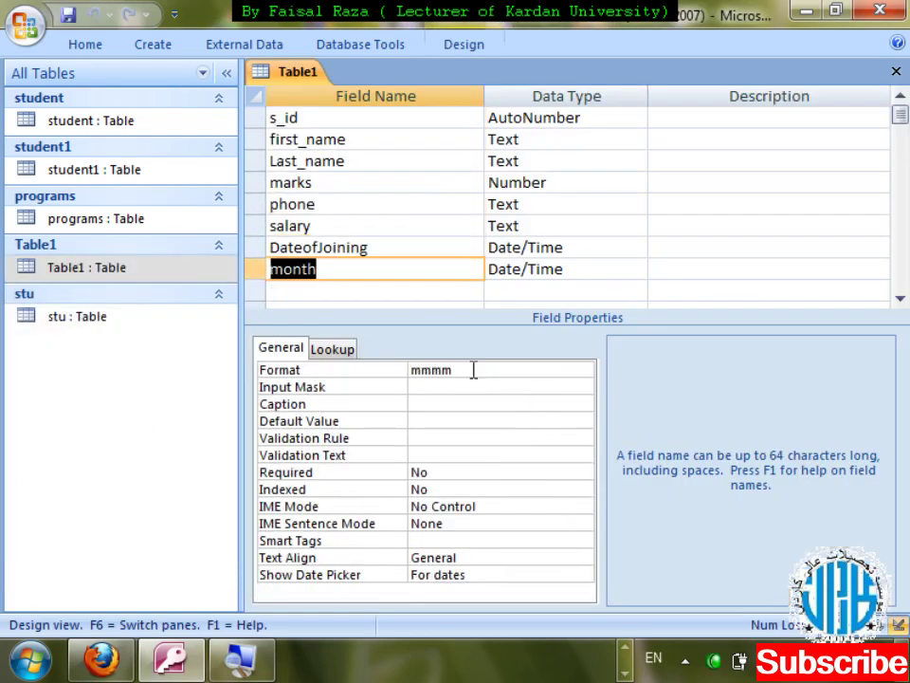
{"action": "left_click", "coordinate": [473, 369]}
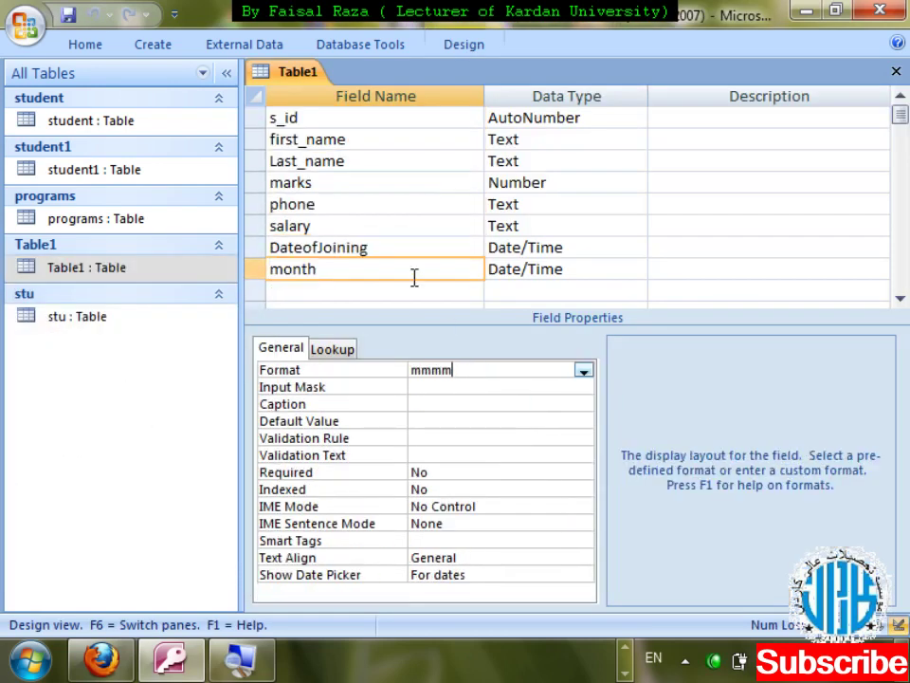
{"action": "left_click", "coordinate": [398, 250]}
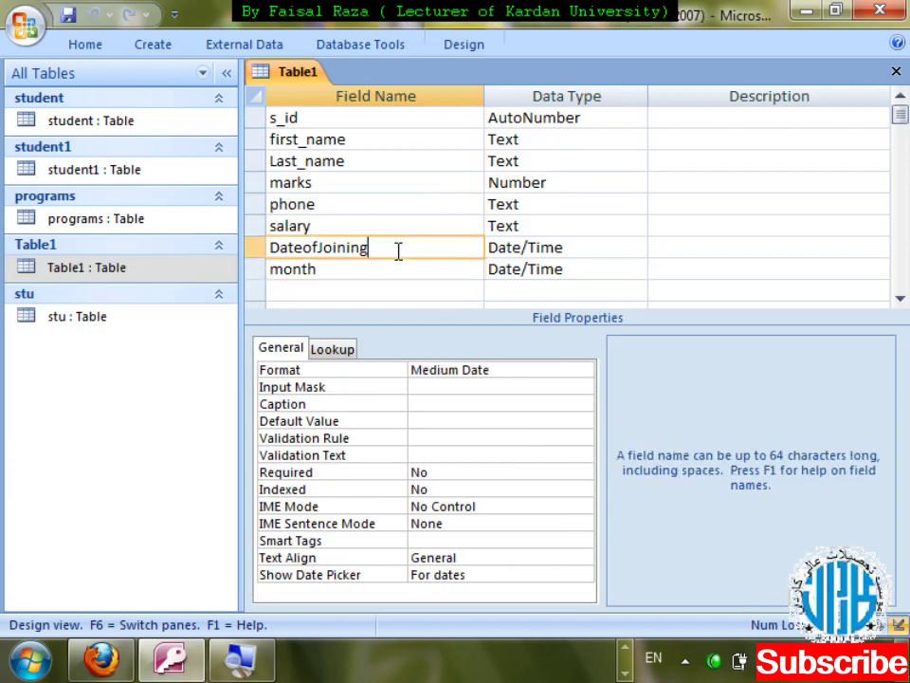
- Replace DateofJoining's Medium Date format with mmm/yyyy and save the design
{"action": "left_click", "coordinate": [524, 376]}
{"action": "key", "text": "BackSpace"}
{"action": "key", "text": "BackSpace"}
{"action": "key", "text": "BackSpace"}
{"action": "key", "text": "BackSpace"}
{"action": "key", "text": "BackSpace"}
{"action": "key", "text": "BackSpace"}
{"action": "key", "text": "BackSpace"}
{"action": "key", "text": "BackSpace"}
{"action": "key", "text": "BackSpace"}
{"action": "key", "text": "BackSpace"}
{"action": "key", "text": "BackSpace"}
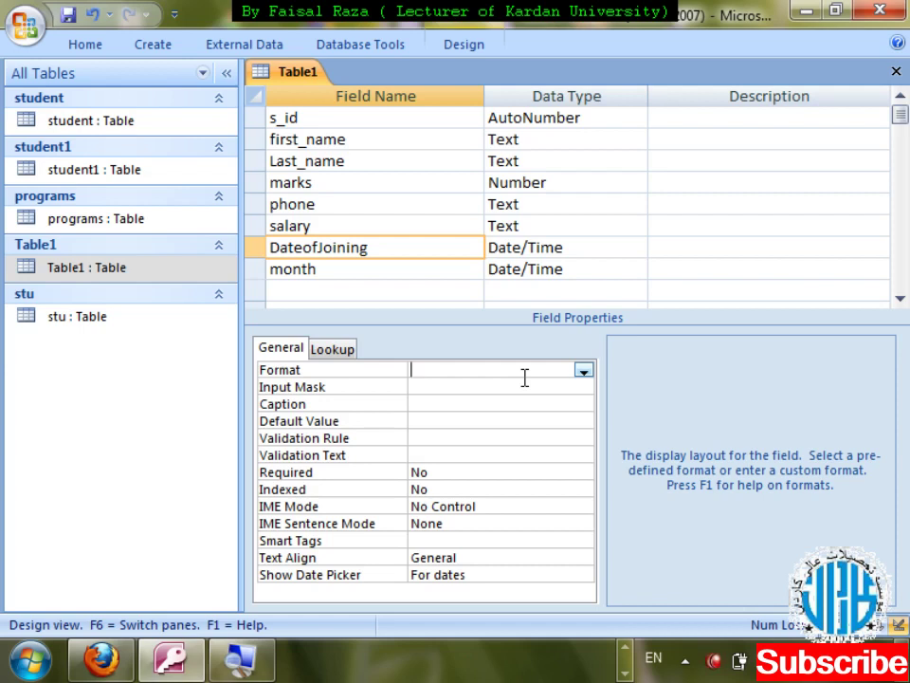
{"action": "type", "text": "mm"}
{"action": "type", "text": "m/"}
{"action": "type", "text": "yyyy"}
{"action": "key", "text": "ctrl+w"}
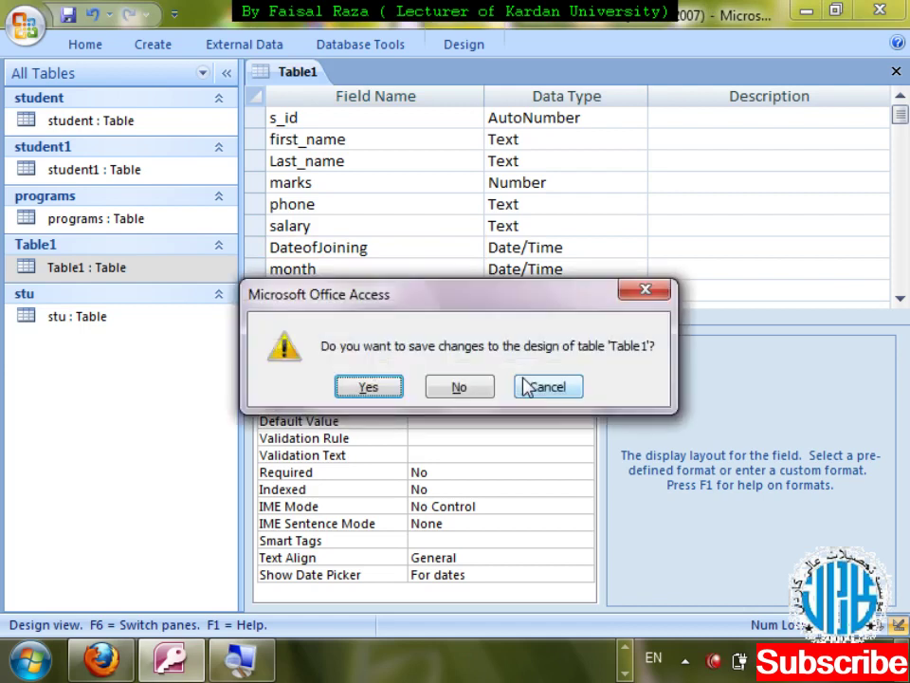
{"action": "key", "text": "Return"}
{"action": "key", "text": "Return"}
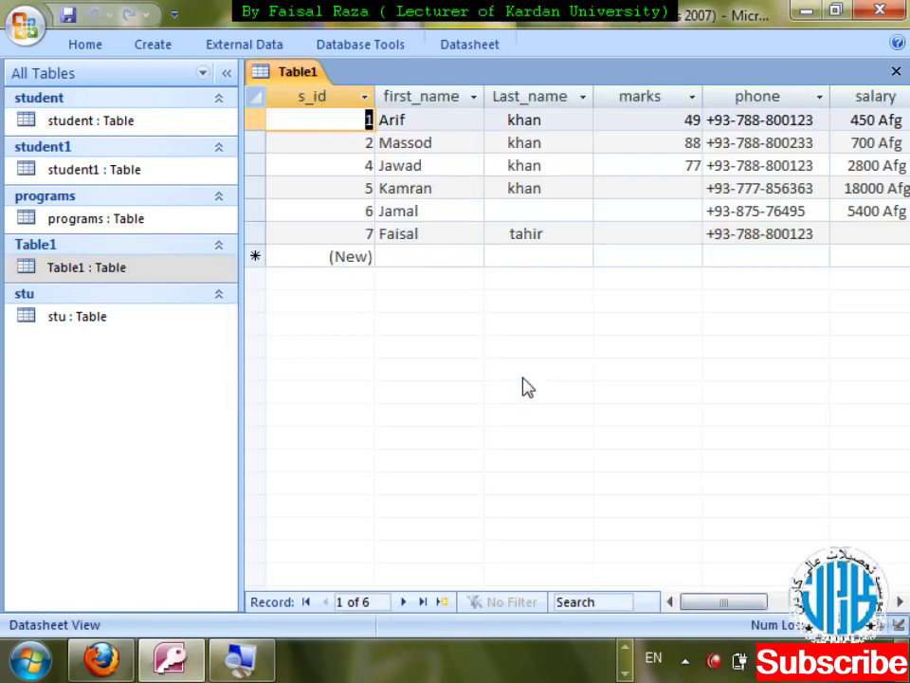
- Check that joining dates now read like Jun/2012 and May/2012 in the datasheet
{"action": "key", "text": "Tab"}
{"action": "key", "text": "Tab"}
{"action": "key", "text": "Tab"}
{"action": "key", "text": "Tab"}
{"action": "key", "text": "Tab"}
{"action": "key", "text": "Tab"}
{"action": "key", "text": "Down"}
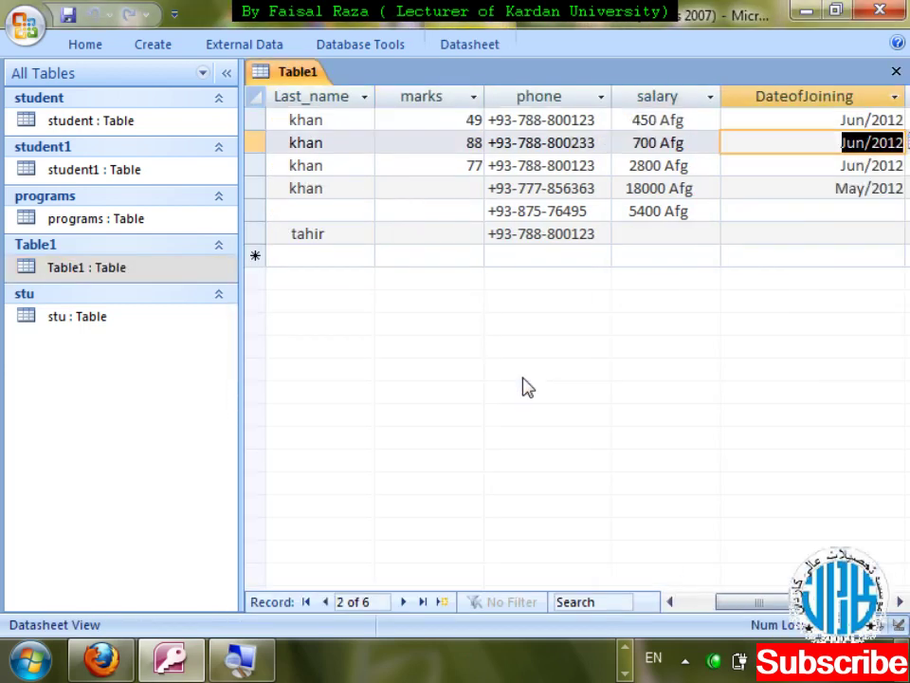
{"action": "key", "text": "Down"}
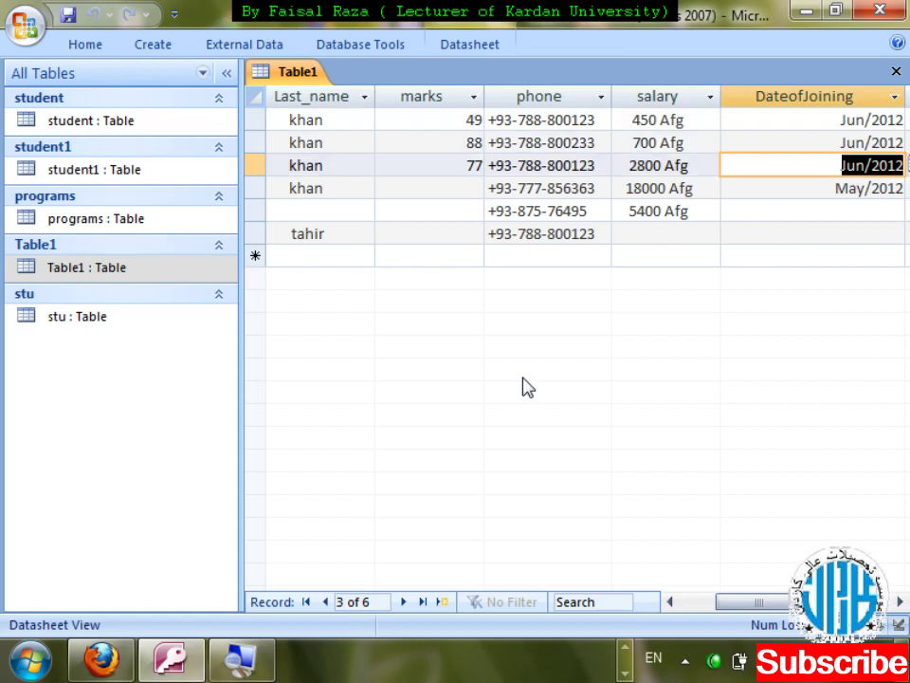
- Reopen Table1's design at the DateofJoining field
{"action": "key", "text": "ctrl+w"}
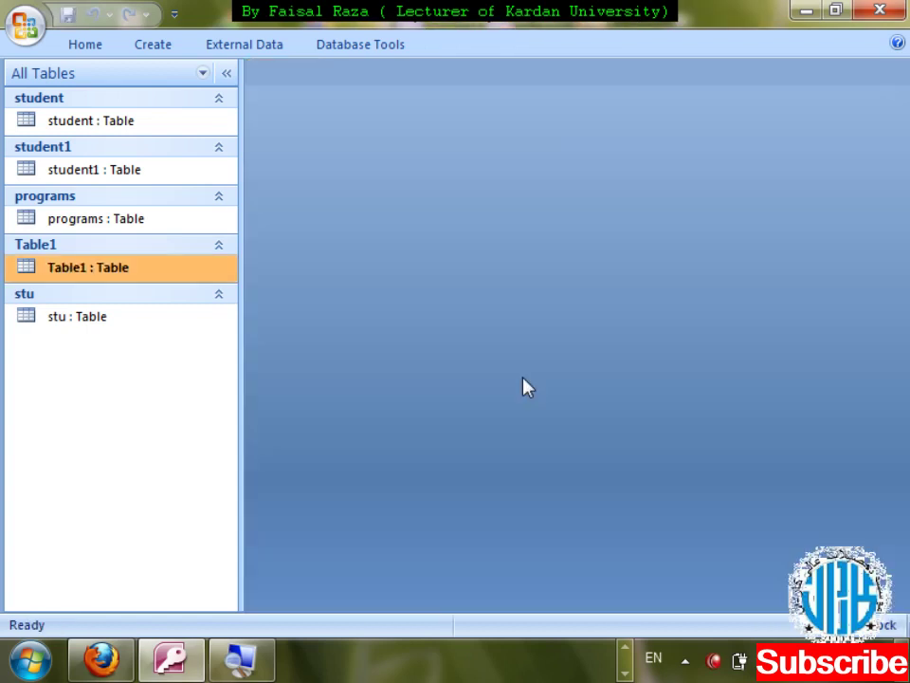
{"action": "key", "text": "shift+F10"}
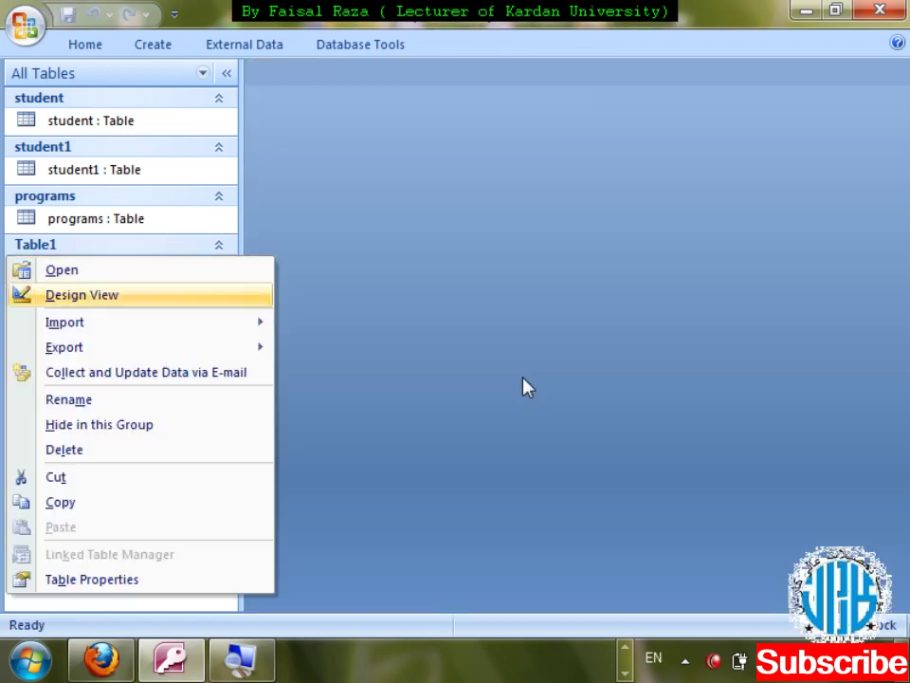
{"action": "key", "text": "Return"}
{"action": "key", "text": "Down"}
{"action": "key", "text": "Down"}
{"action": "key", "text": "Down"}
{"action": "key", "text": "Down"}
{"action": "key", "text": "Down"}
{"action": "key", "text": "Down"}
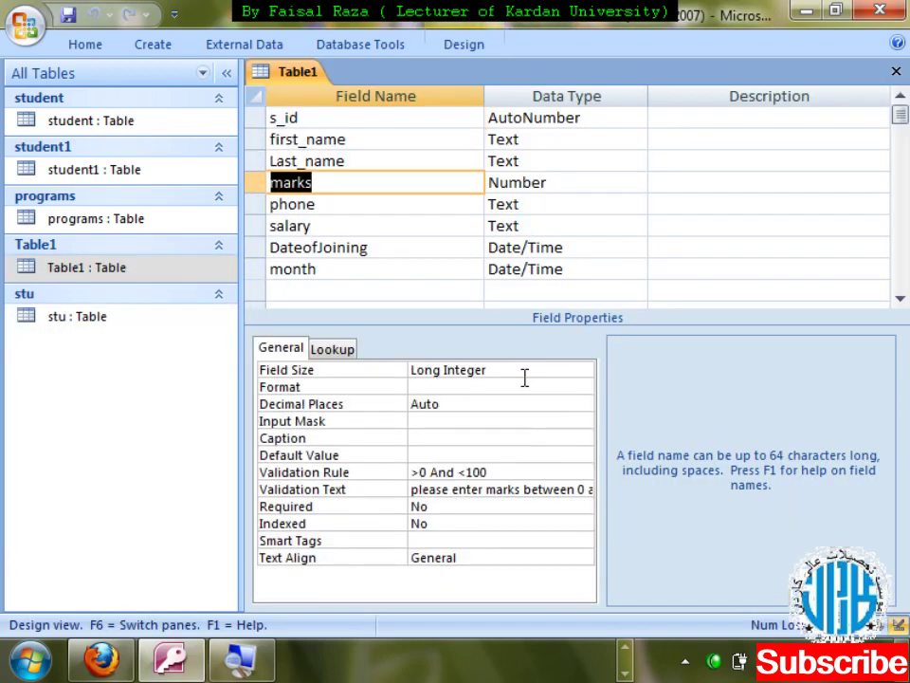
{"action": "key", "text": "Tab"}
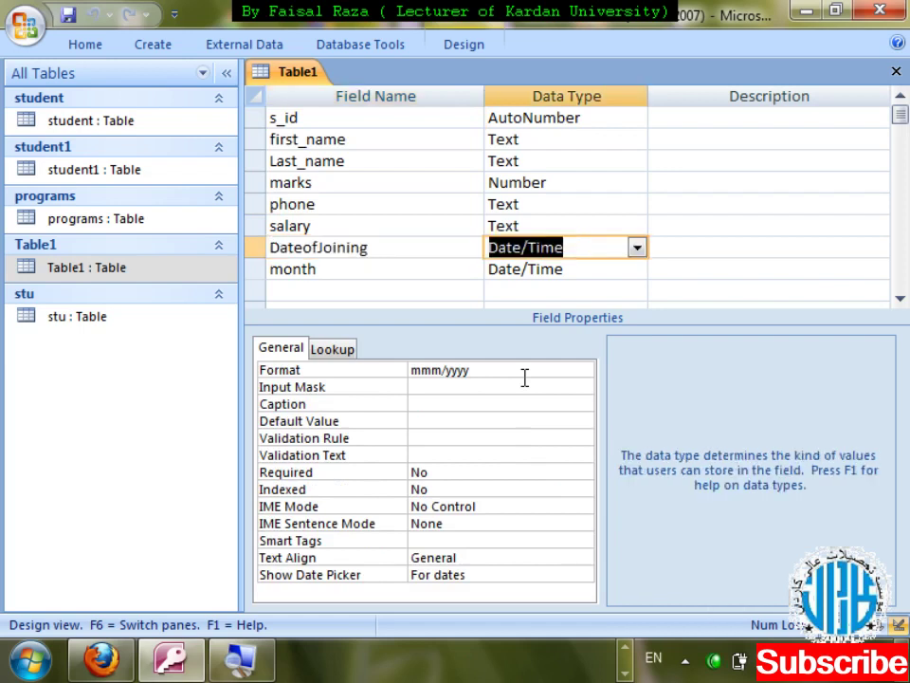
- Change the DateofJoining format from mmm/yyyy to dddd and save the design
{"action": "left_click", "coordinate": [524, 376]}
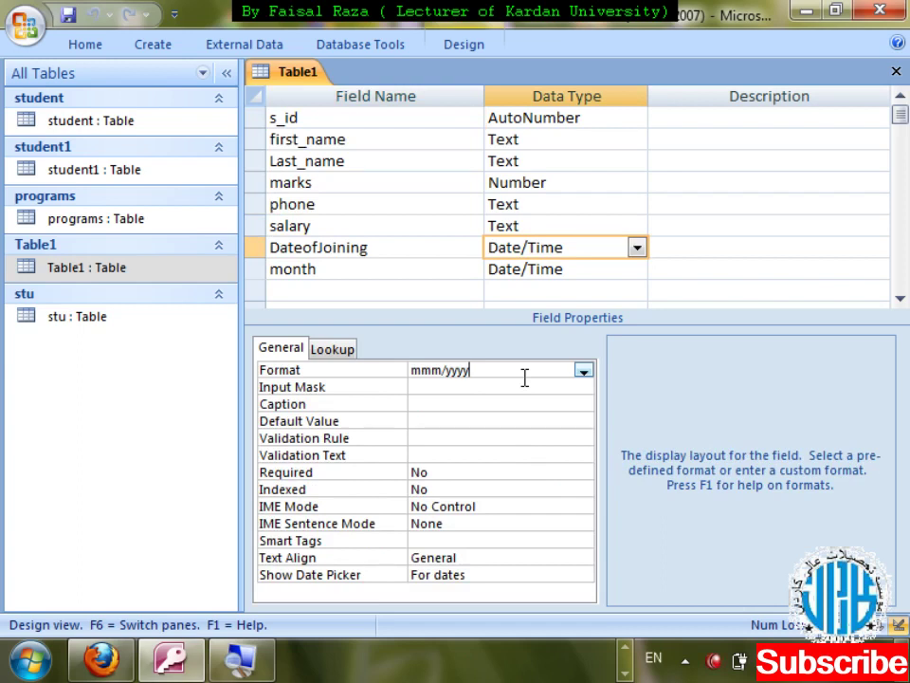
{"action": "key", "text": "BackSpace"}
{"action": "key", "text": "BackSpace"}
{"action": "key", "text": "BackSpace"}
{"action": "key", "text": "BackSpace"}
{"action": "key", "text": "BackSpace"}
{"action": "key", "text": "BackSpace"}
{"action": "key", "text": "BackSpace"}
{"action": "key", "text": "BackSpace"}
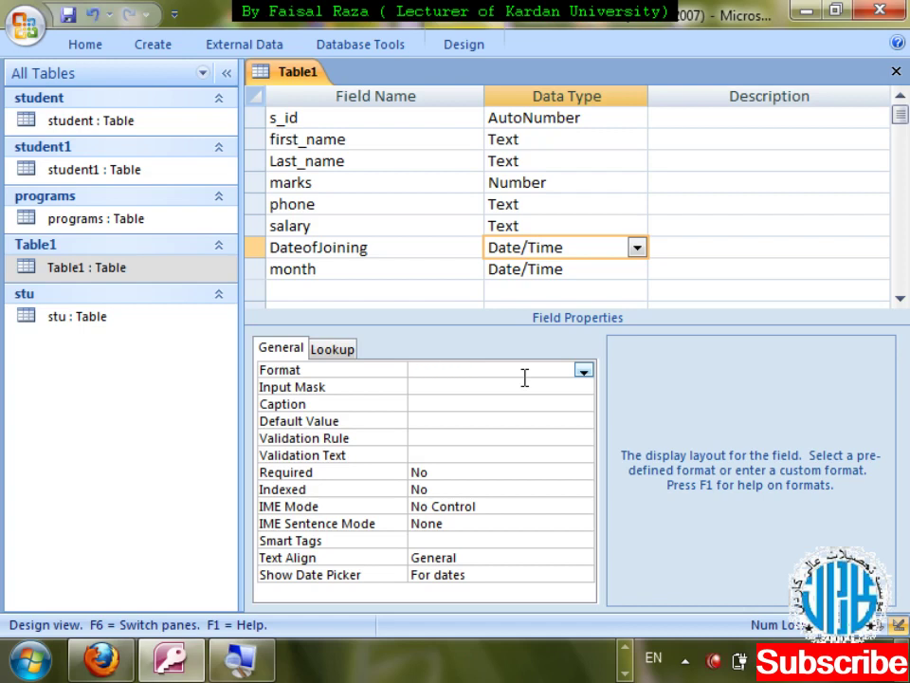
{"action": "type", "text": "dddd"}
{"action": "key", "text": "ctrl+w"}
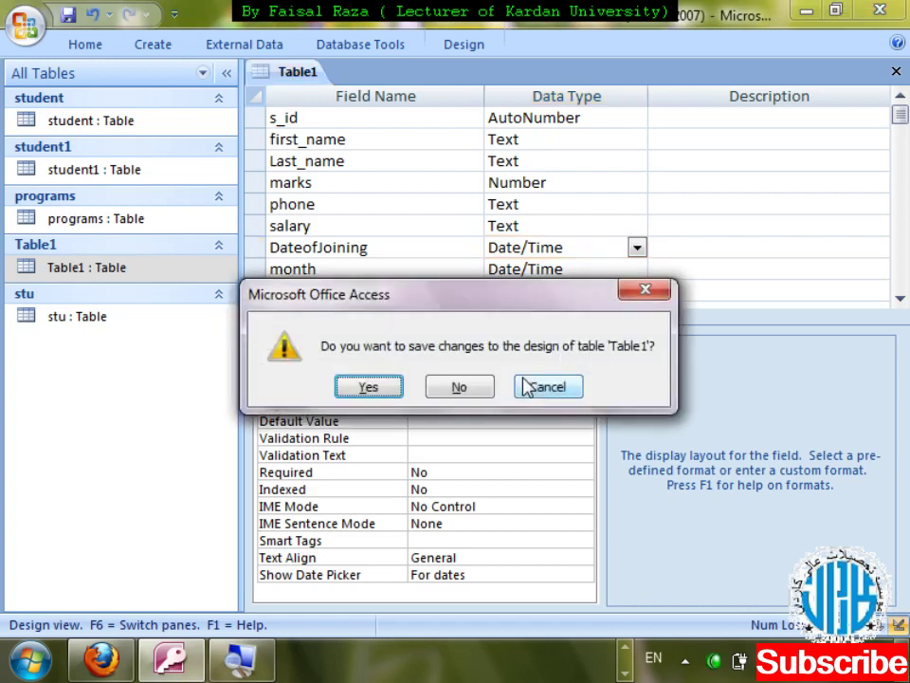
{"action": "key", "text": "Return"}
{"action": "key", "text": "Return"}
- Enter 1/1/2013 as record 5's joining date, shown as Tuesday, and close the table
{"action": "key", "text": "Tab"}
{"action": "key", "text": "Tab"}
{"action": "key", "text": "Tab"}
{"action": "key", "text": "Tab"}
{"action": "key", "text": "Tab"}
{"action": "key", "text": "Tab"}
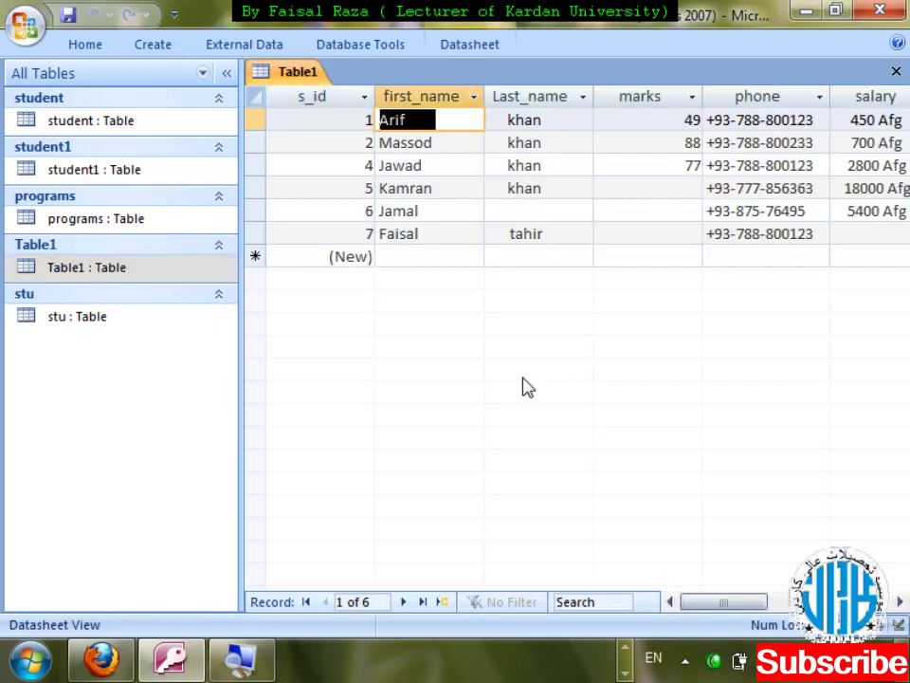
{"action": "key", "text": "Down"}
{"action": "key", "text": "Down"}
{"action": "key", "text": "Down"}
{"action": "key", "text": "Up"}
{"action": "key", "text": "Up"}
{"action": "key", "text": "Up"}
{"action": "key", "text": "Down"}
{"action": "key", "text": "Down"}
{"action": "key", "text": "Down"}
{"action": "key", "text": "Down"}
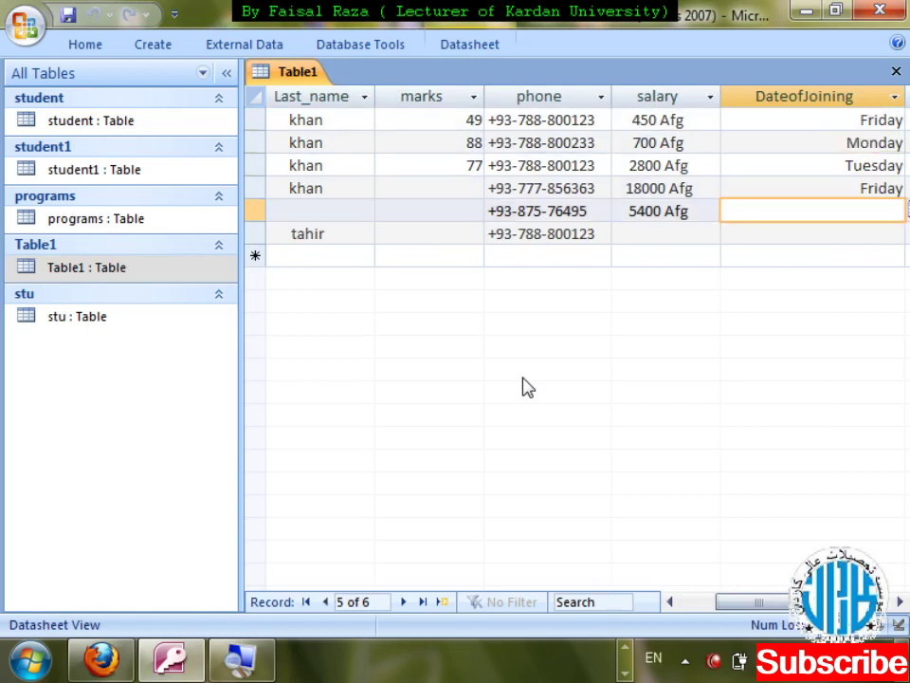
{"action": "type", "text": "1/1/2"}
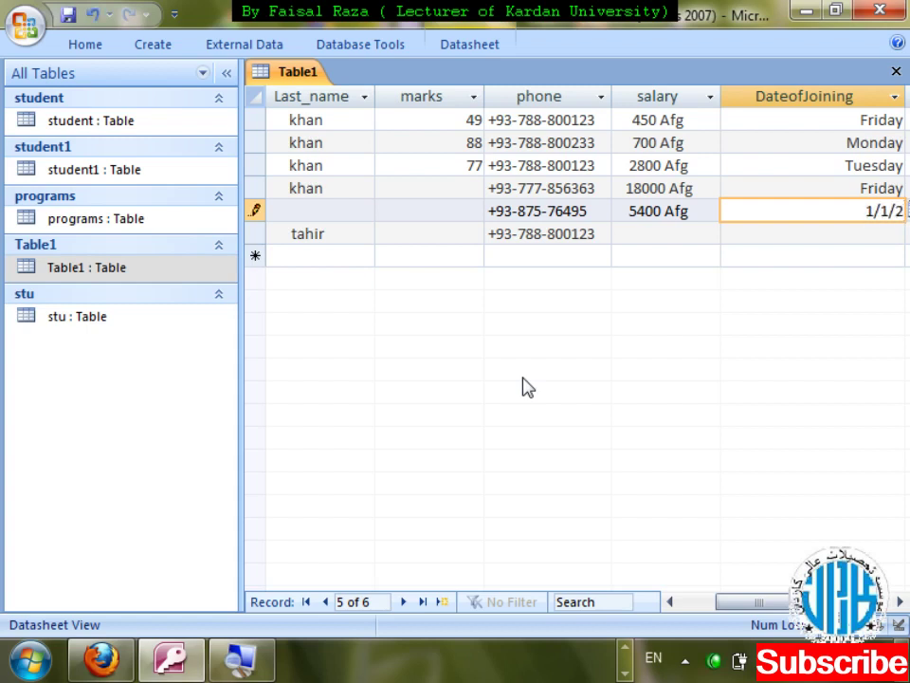
{"action": "type", "text": "01"}
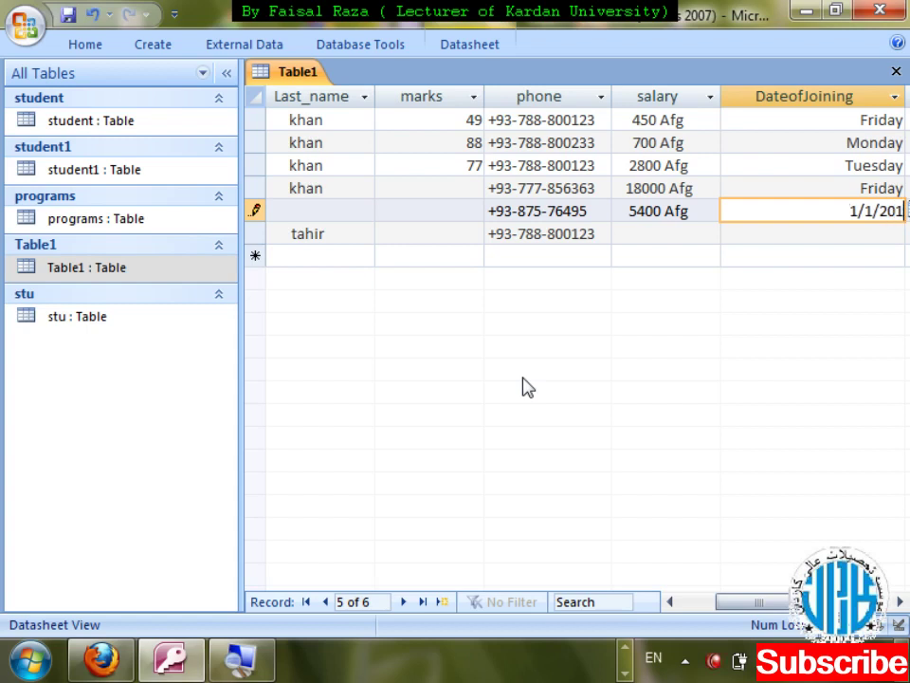
{"action": "type", "text": "3"}
{"action": "key", "text": "Tab"}
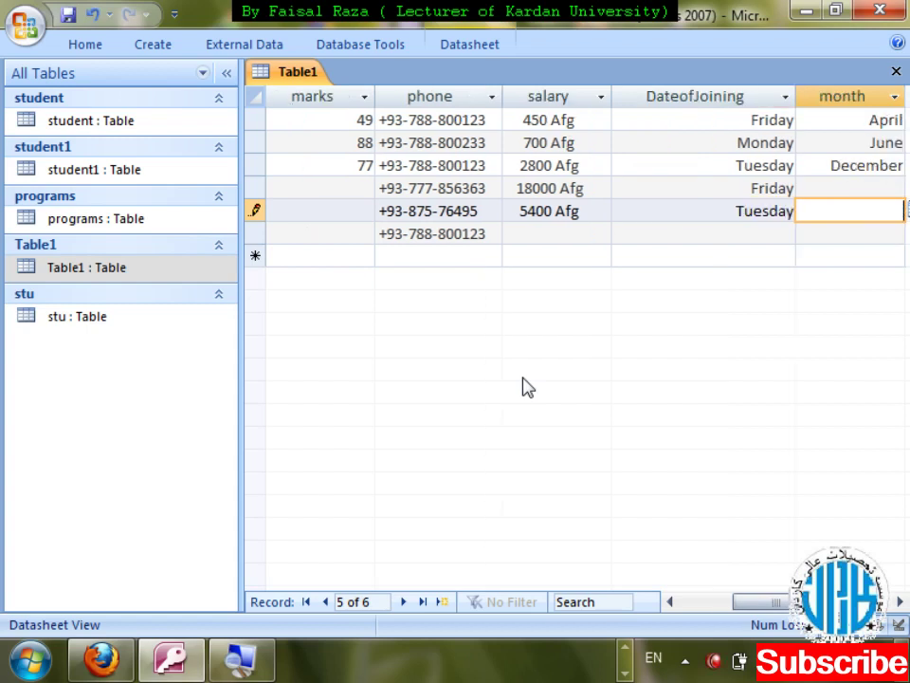
{"action": "key", "text": "shift+Tab"}
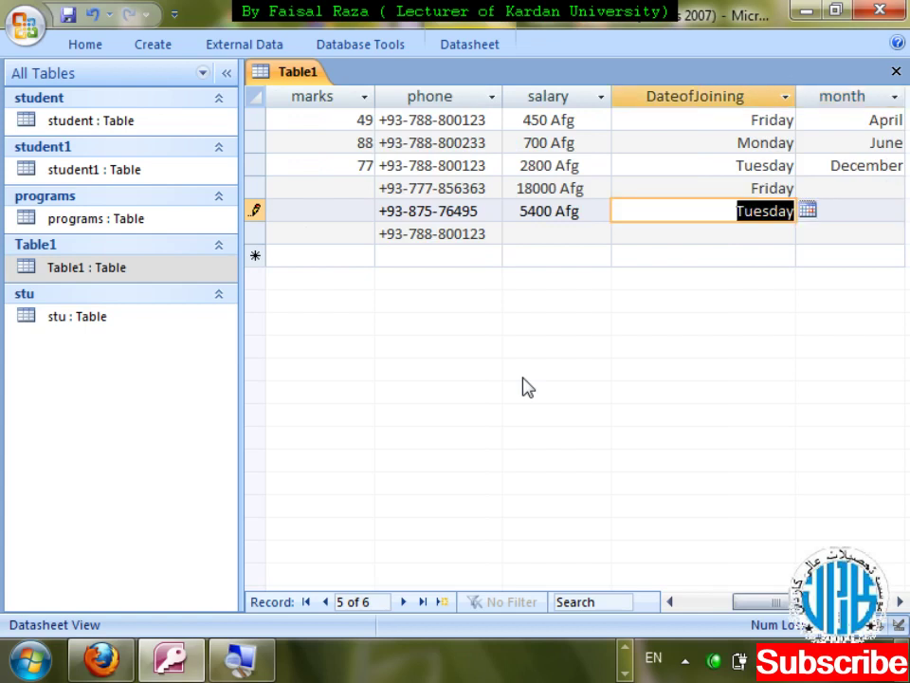
{"action": "key", "text": "ctrl+w"}
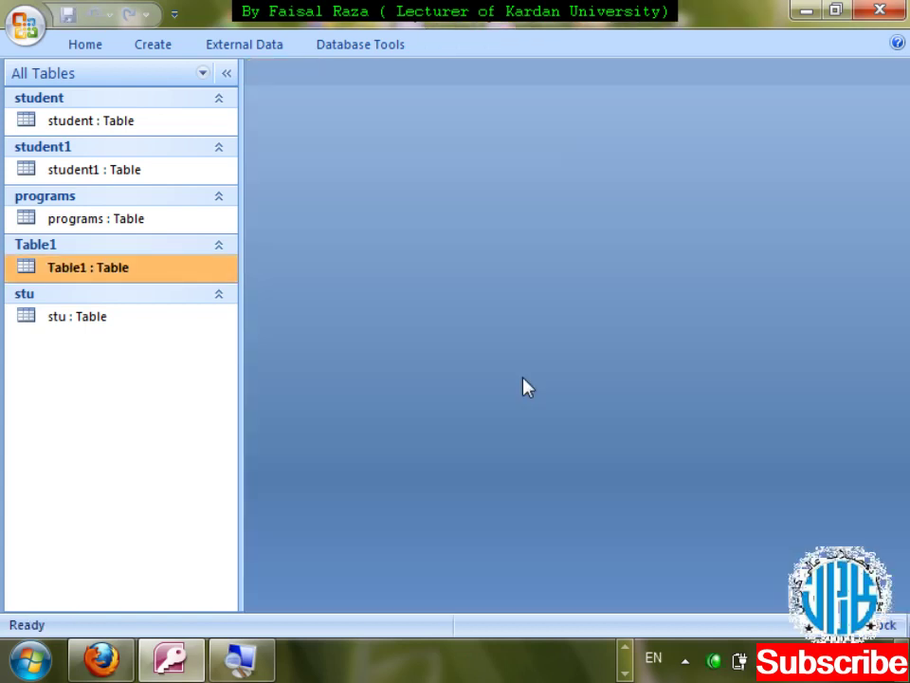
- Change DateofJoining's format from dddd to dd/mmm/yy in Design View and save it
{"action": "key", "text": "shift+F10"}
{"action": "key", "text": "Down"}
{"action": "key", "text": "Down"}
{"action": "key", "text": "Return"}
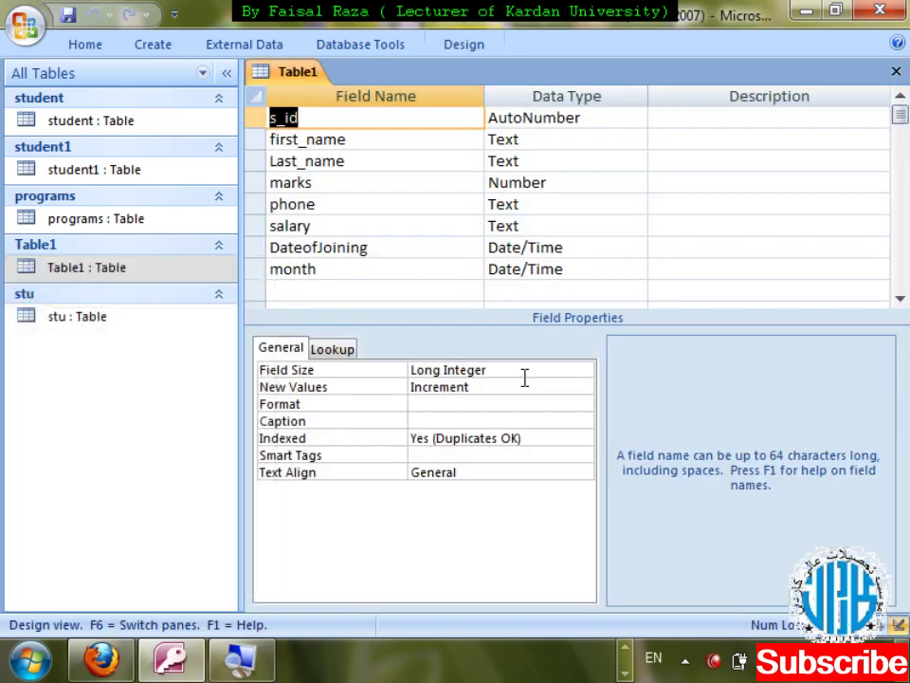
{"action": "left_click", "coordinate": [564, 242]}
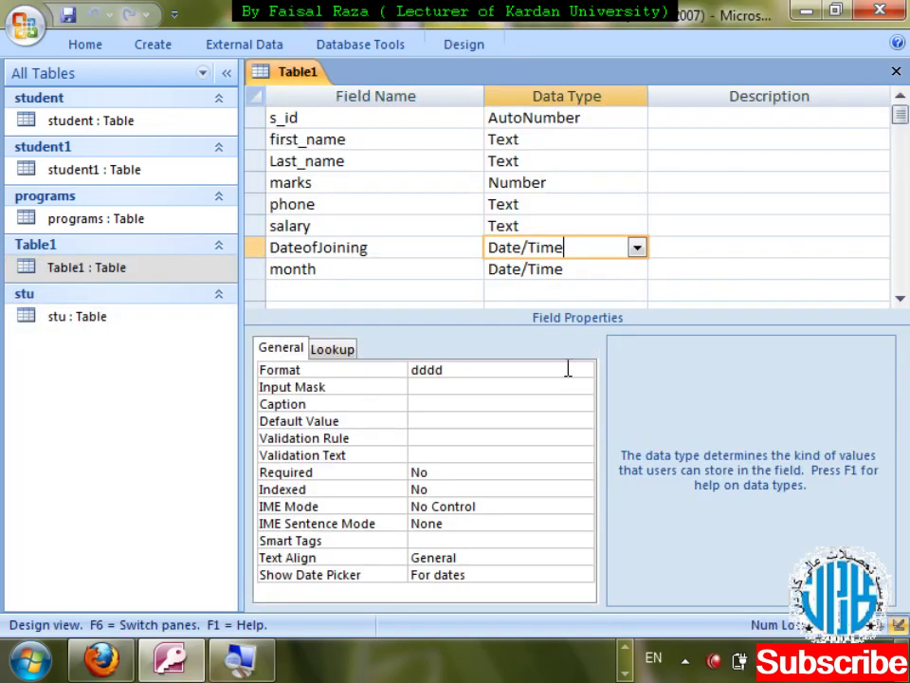
{"action": "left_click", "coordinate": [478, 368]}
{"action": "key", "text": "BackSpace"}
{"action": "key", "text": "BackSpace"}
{"action": "key", "text": "BackSpace"}
{"action": "key", "text": "BackSpace"}
{"action": "type", "text": "d"}
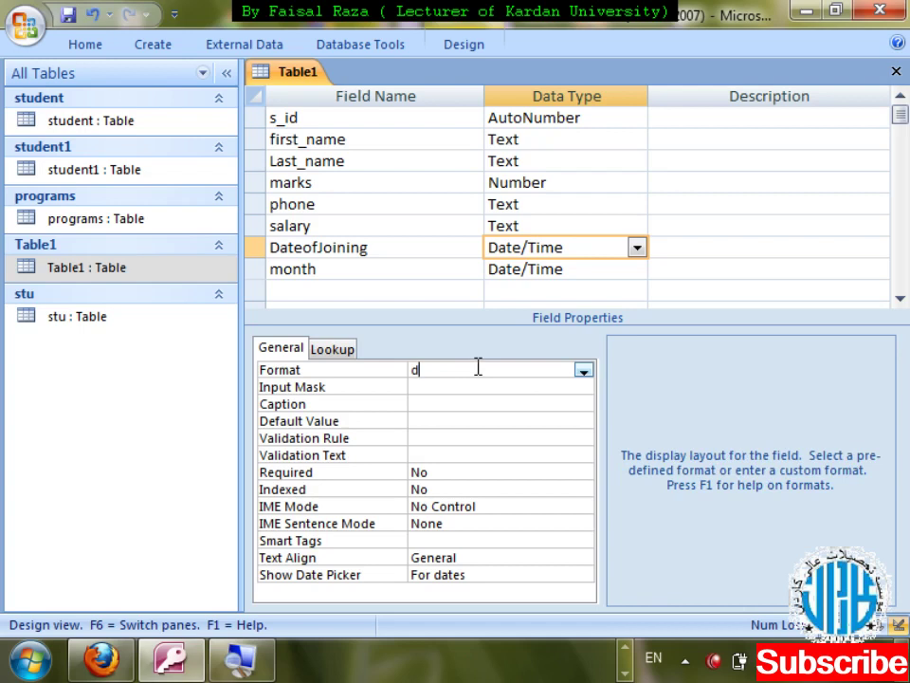
{"action": "type", "text": "d/mmm/yy"}
{"action": "key", "text": "ctrl+w"}
{"action": "key", "text": "Return"}
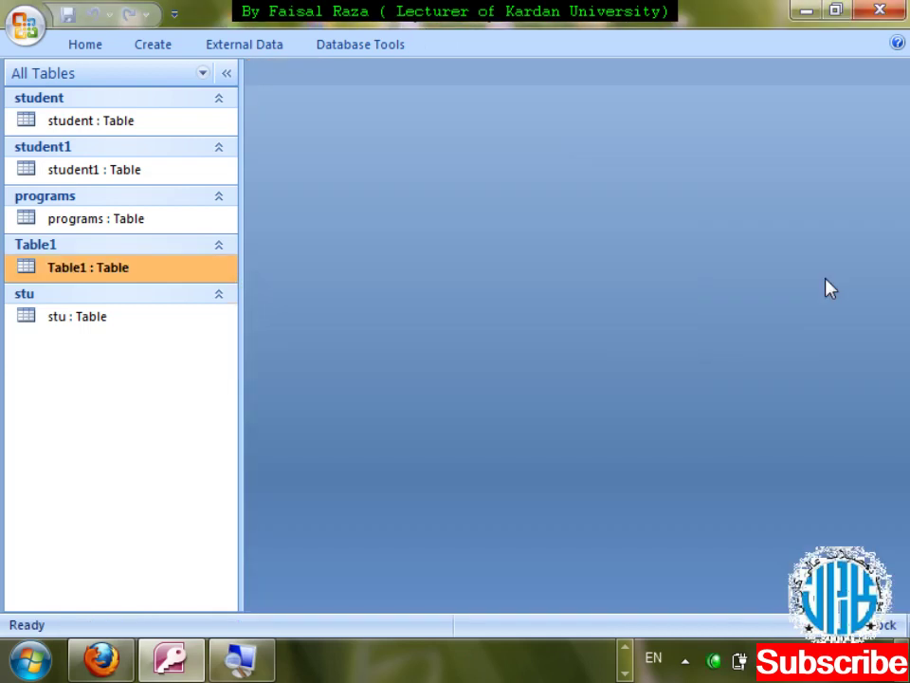
- Check the datasheet shows dates like 22/Jun/12 and 01/Jan/13, then close it
{"action": "key", "text": "Return"}
{"action": "key", "text": "Down"}
{"action": "key", "text": "Tab"}
{"action": "key", "text": "Tab"}
{"action": "key", "text": "Tab"}
{"action": "key", "text": "Tab"}
{"action": "key", "text": "Tab"}
{"action": "key", "text": "Tab"}
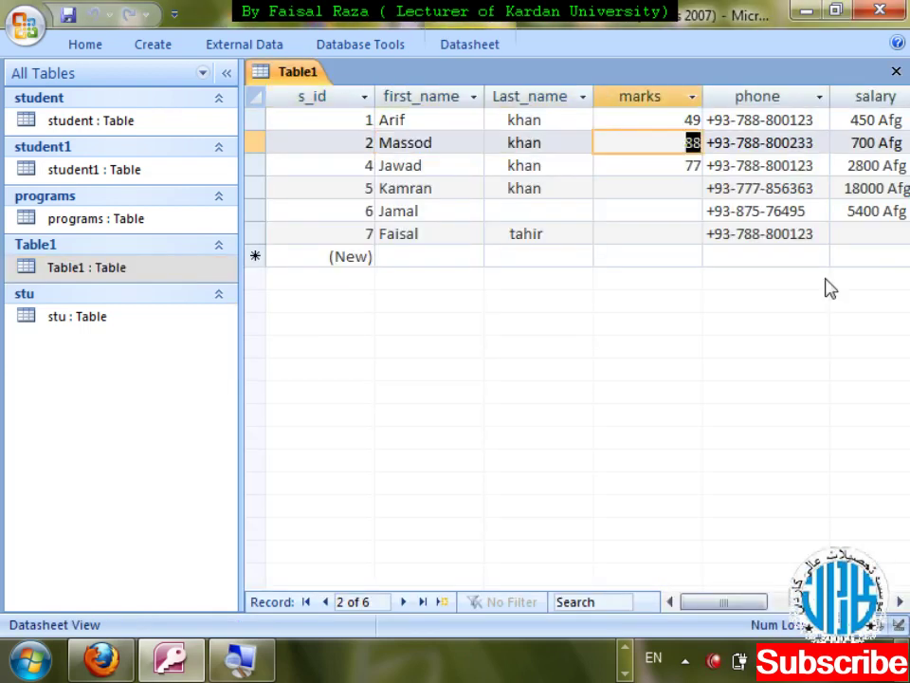
{"action": "key", "text": "shift+Tab"}
{"action": "key", "text": "Tab"}
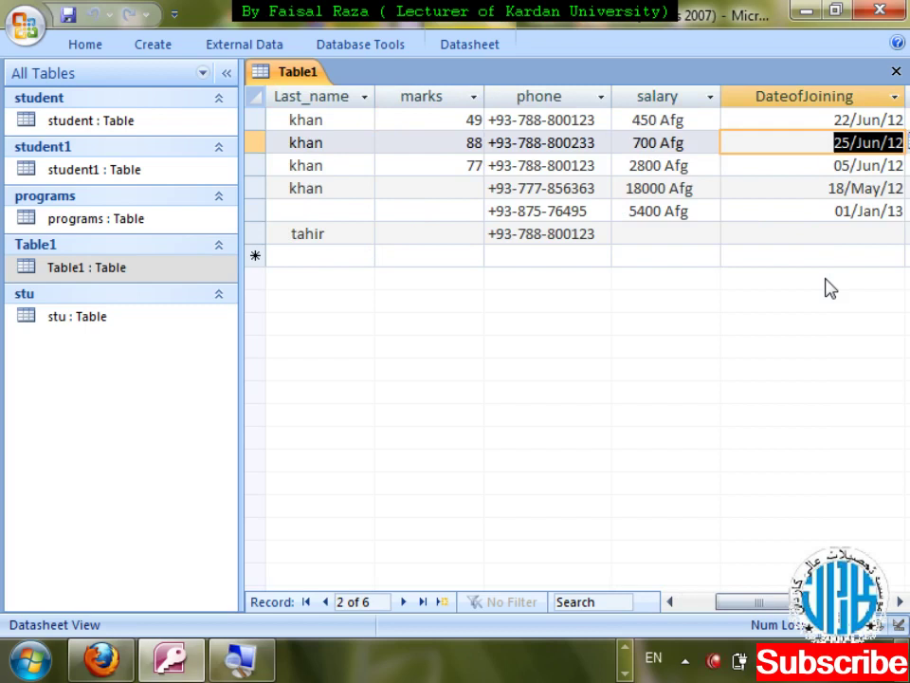
{"action": "key", "text": "ctrl+w"}
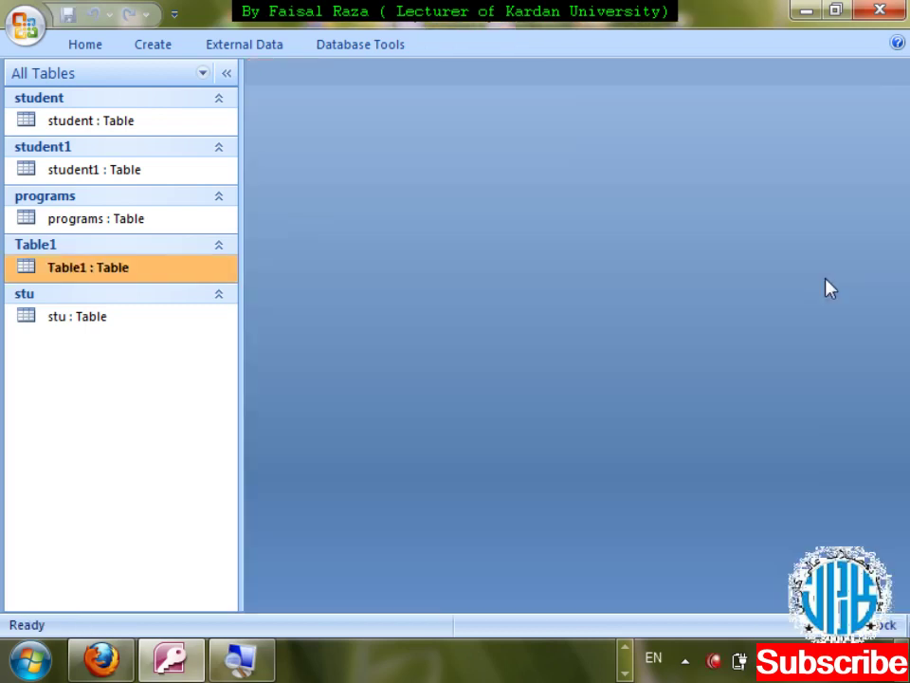
- Open Table1's design and select DateofJoining's dd/mmm/yy Format box
{"action": "key", "text": "shift+F10"}
{"action": "key", "text": "Down"}
{"action": "key", "text": "Return"}
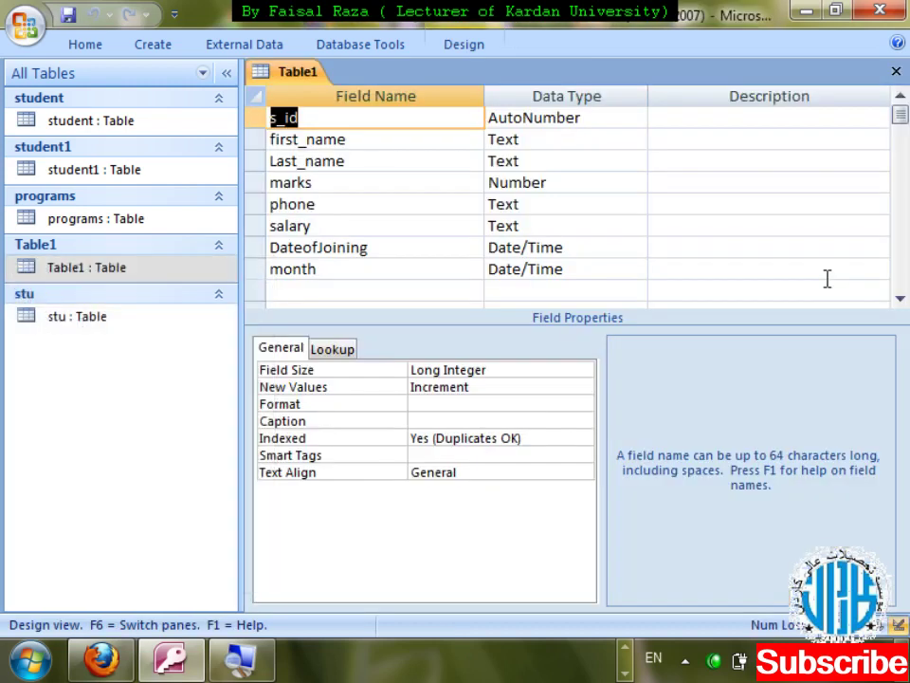
{"action": "left_click", "coordinate": [532, 248]}
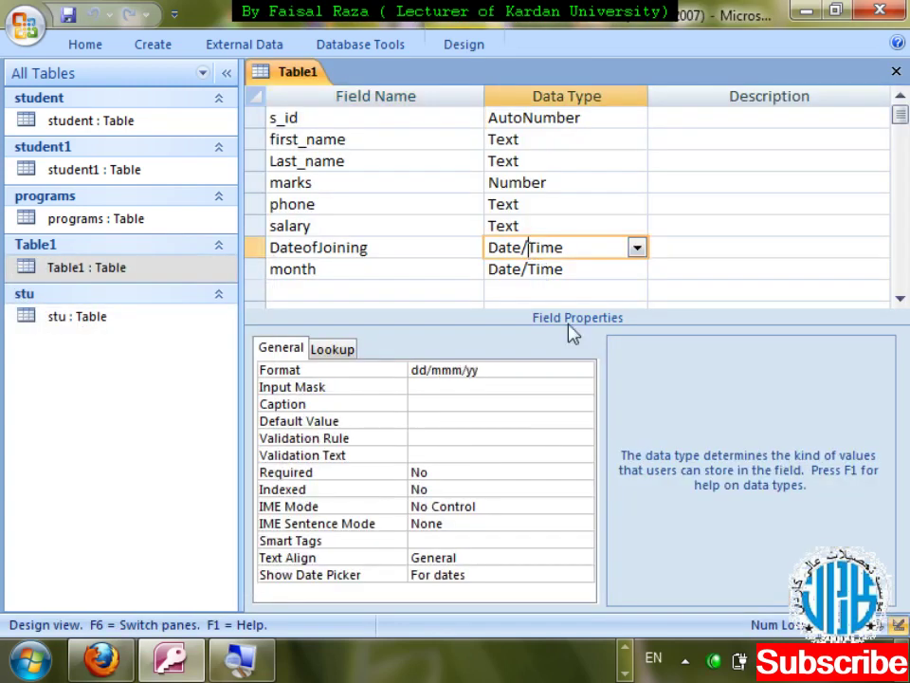
{"action": "left_click", "coordinate": [409, 369]}
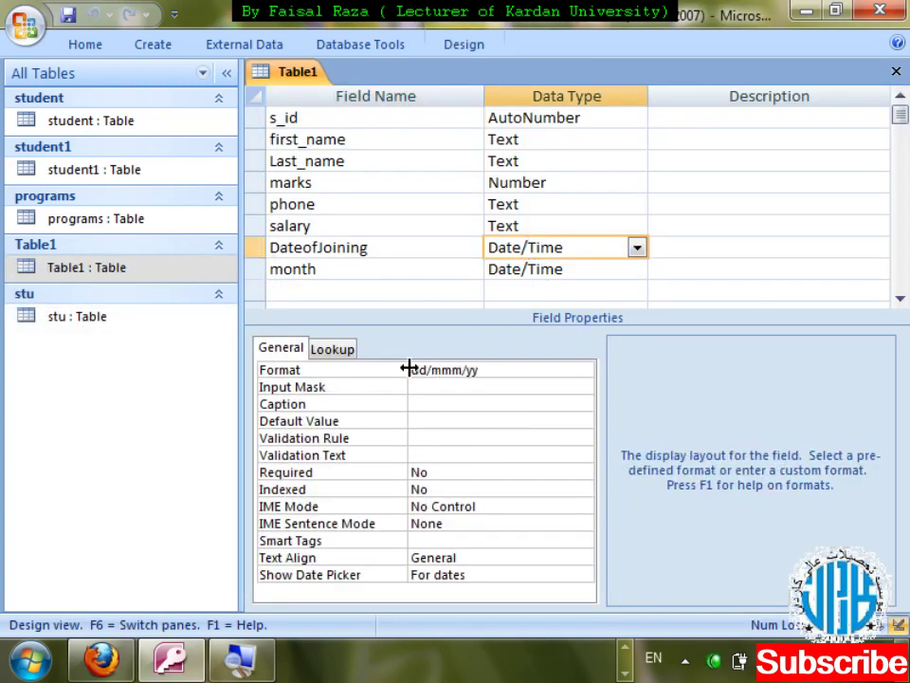
- Add dddd before dd/mmm/yy, save, and confirm dates like Friday 22/Jun/12
{"action": "left_click", "coordinate": [414, 370]}
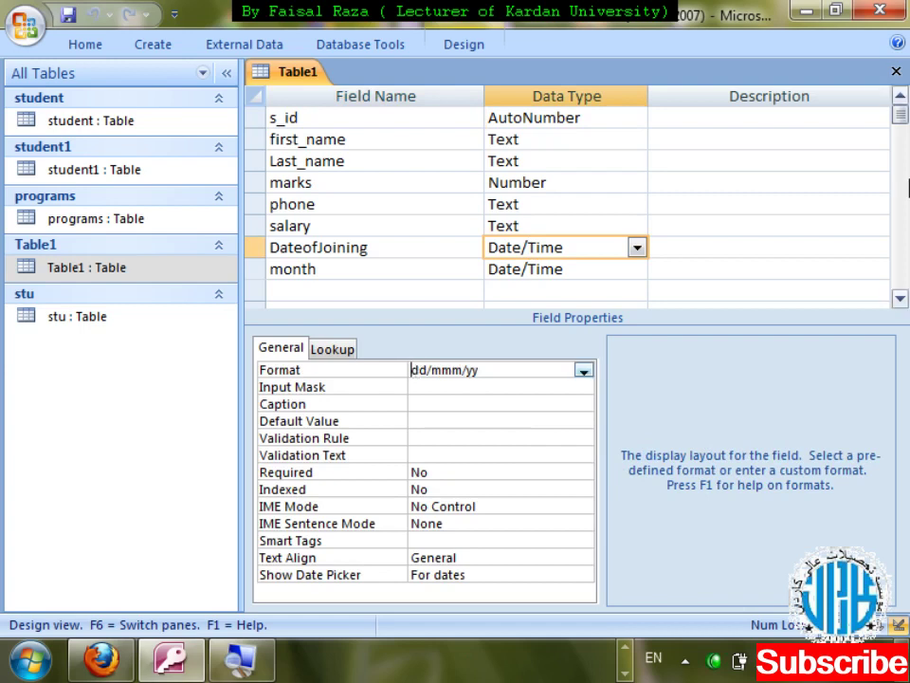
{"action": "type", "text": "dddd"}
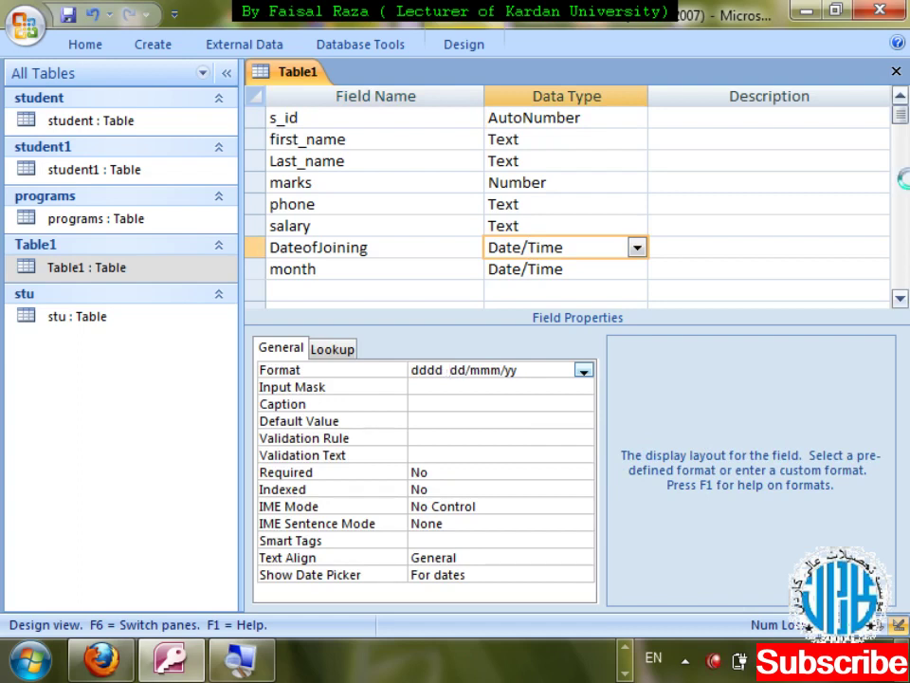
{"action": "key", "text": "ctrl+w"}
{"action": "key", "text": "Return"}
{"action": "key", "text": "Return"}
{"action": "key", "text": "Tab"}
{"action": "key", "text": "Tab"}
{"action": "key", "text": "Tab"}
{"action": "key", "text": "Tab"}
{"action": "key", "text": "Tab"}
{"action": "key", "text": "Tab"}
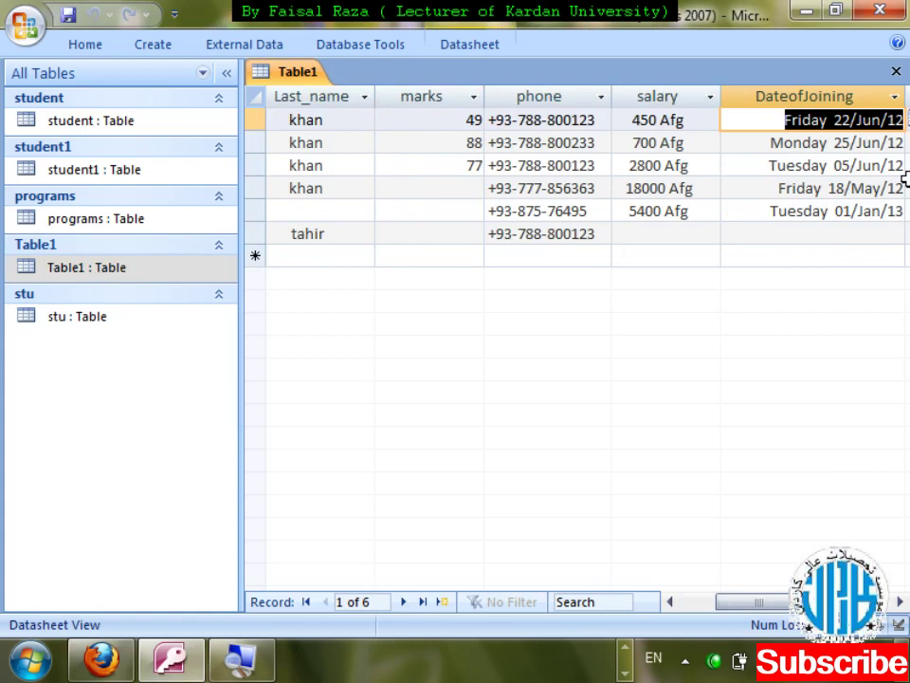
{"action": "key", "text": "ctrl+w"}
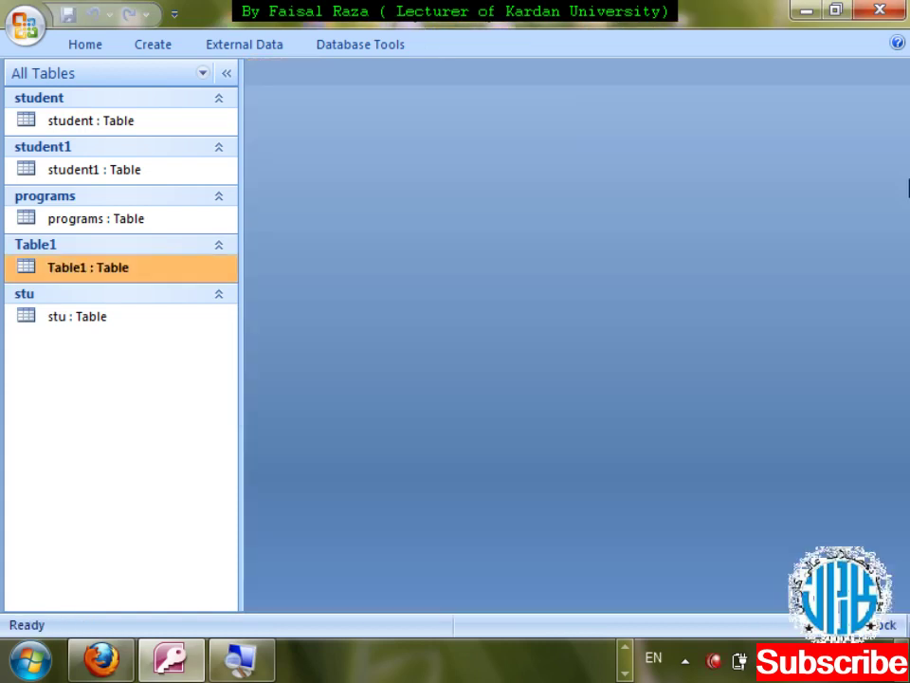
- Open Table1's design and try DateofJoining's Input Mask Wizard, then cancel it
{"action": "key", "text": "shift+F10"}
{"action": "key", "text": "Down"}
{"action": "key", "text": "Down"}
{"action": "key", "text": "Return"}
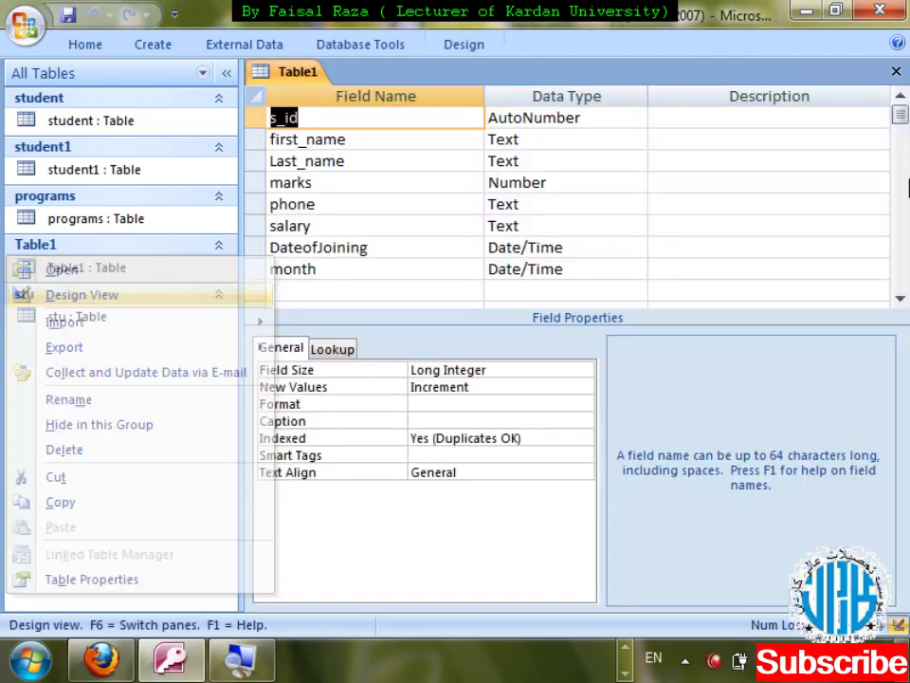
{"action": "left_click", "coordinate": [563, 247]}
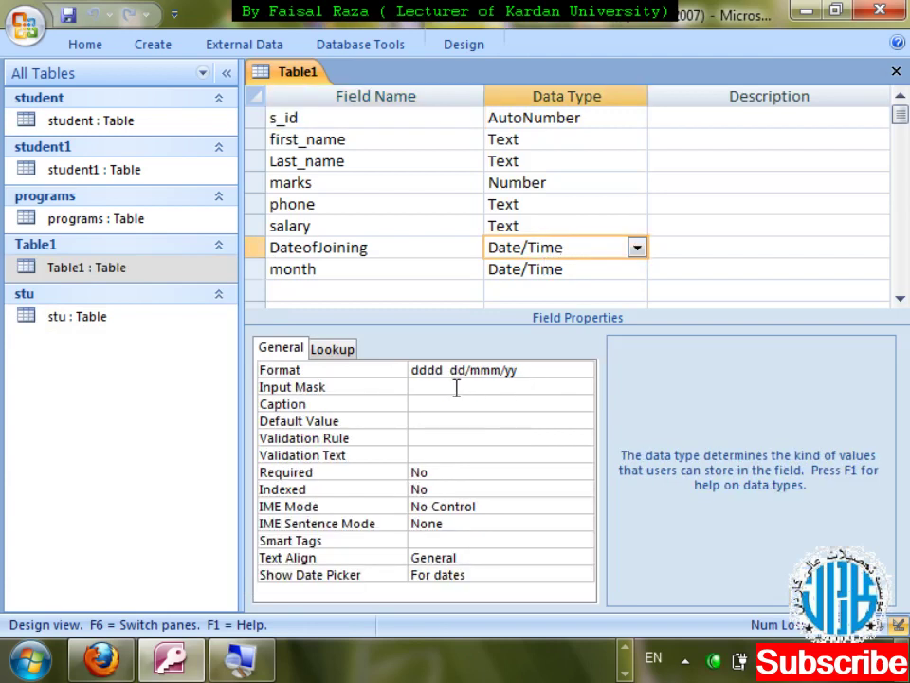
{"action": "left_click", "coordinate": [463, 386]}
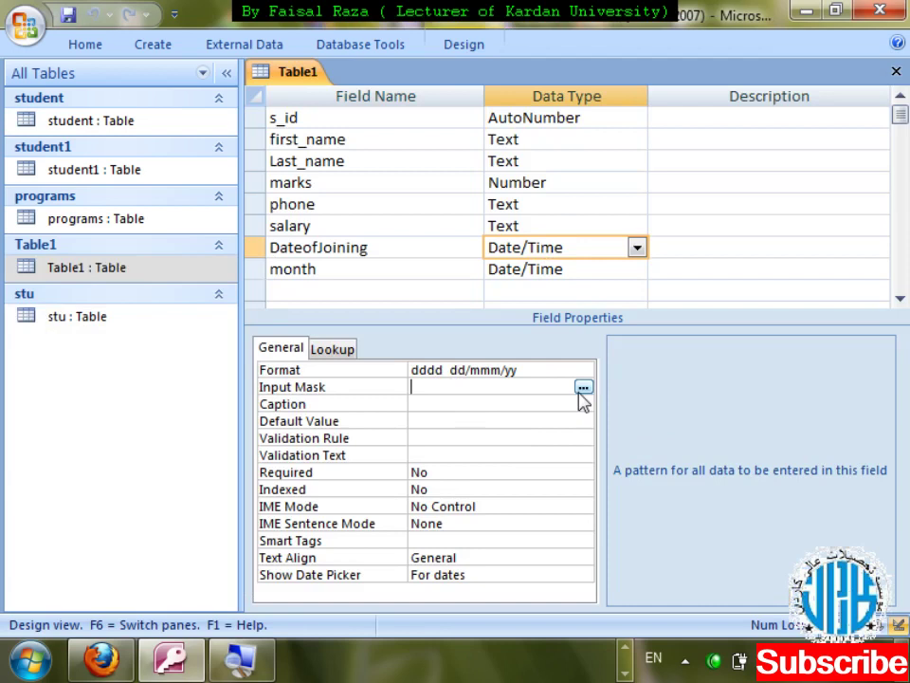
{"action": "left_click", "coordinate": [585, 388]}
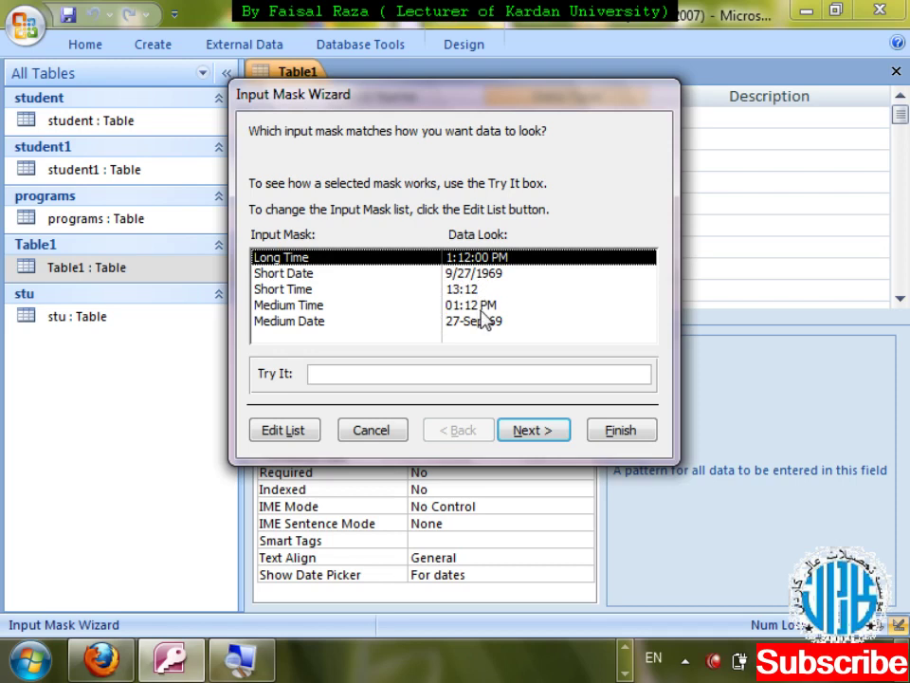
{"action": "key", "text": "Escape"}
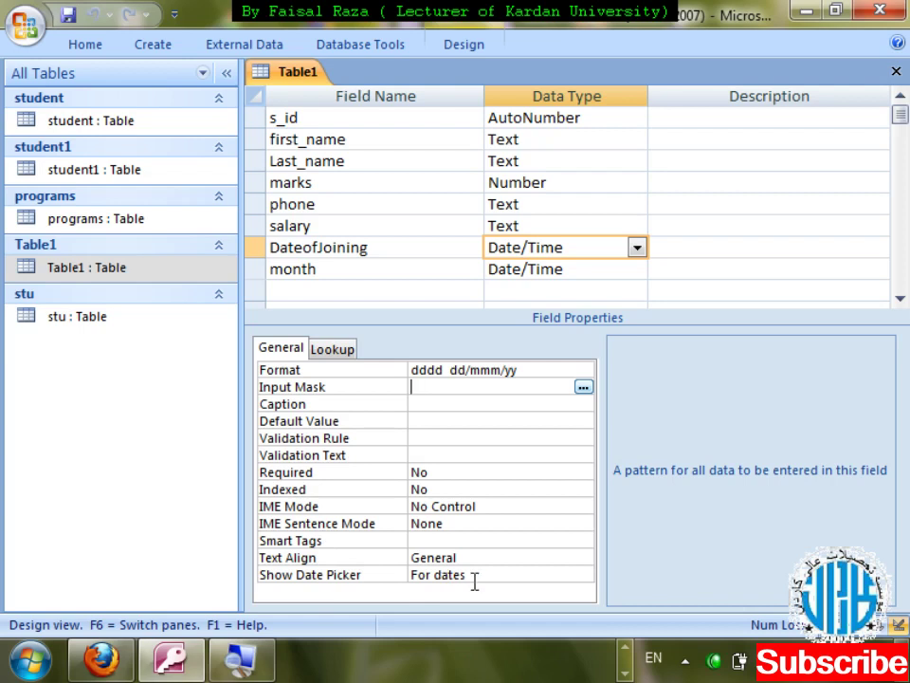
- Set DateofJoining's Show Date Picker to Never and close the design
{"action": "left_click", "coordinate": [580, 578]}
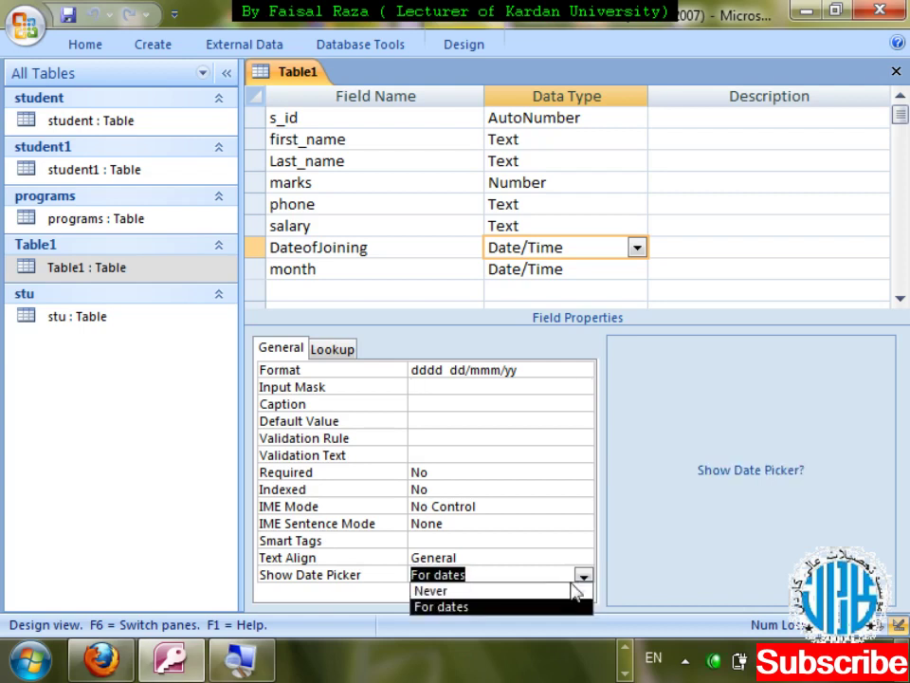
{"action": "left_click", "coordinate": [574, 590]}
{"action": "key", "text": "ctrl+w"}
- Save the design change and open Table1's datasheet
{"action": "key", "text": "Return"}
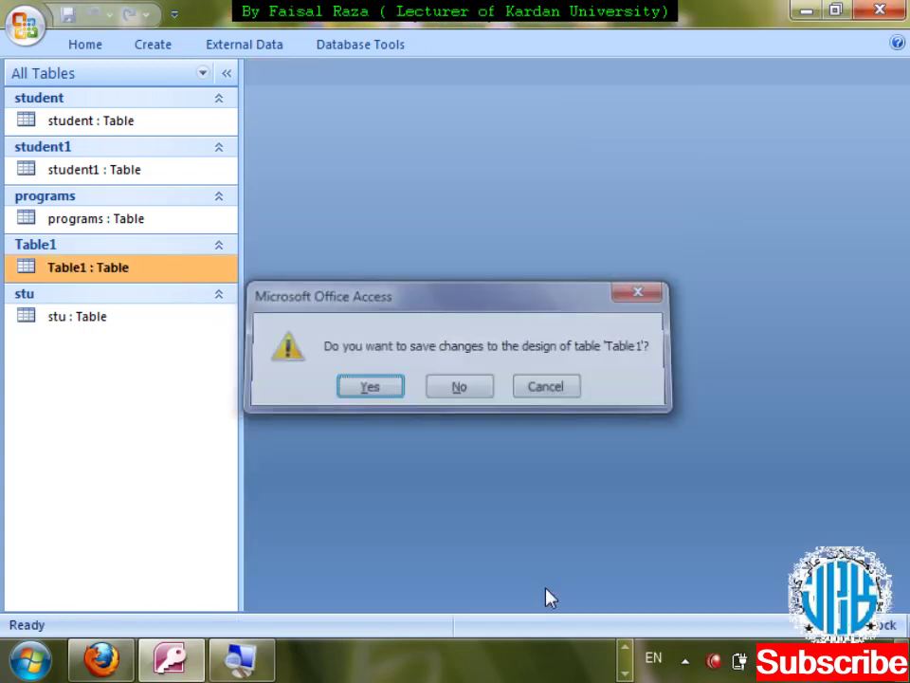
{"action": "key", "text": "Return"}
{"action": "key", "text": "Tab"}
{"action": "key", "text": "Tab"}
{"action": "key", "text": "Tab"}
{"action": "key", "text": "Tab"}
{"action": "key", "text": "Tab"}
{"action": "key", "text": "Tab"}
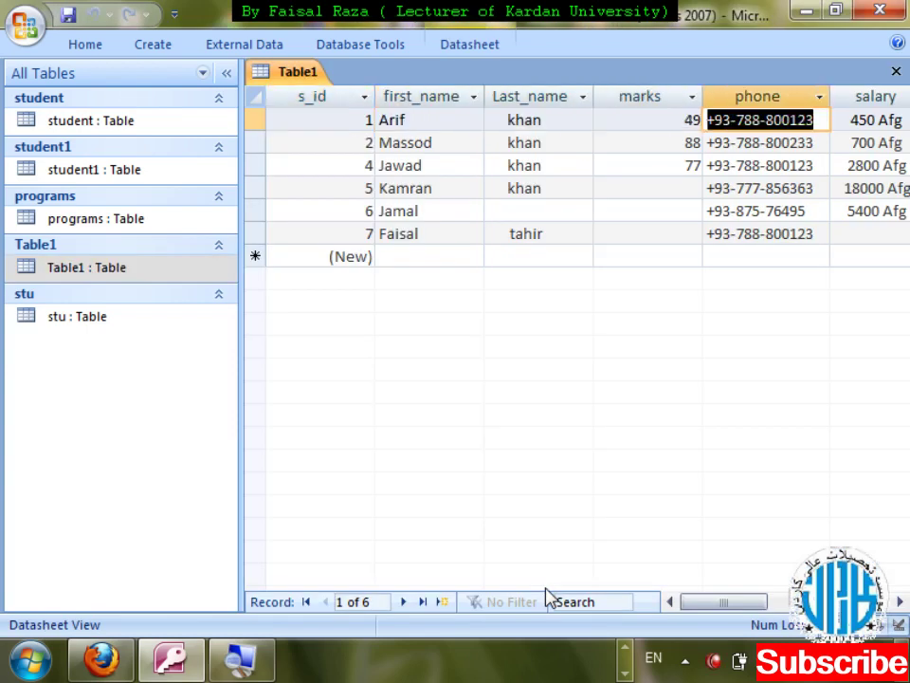
{"action": "key", "text": "shift+Tab"}
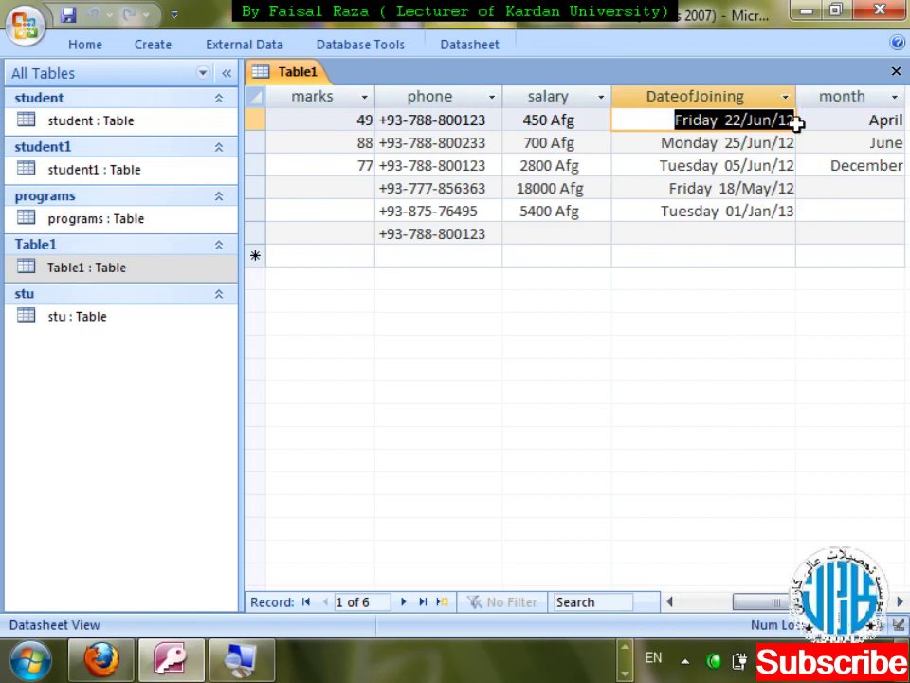
- Verify the month field opens a calendar while DateofJoining shows none, then close Table1
{"action": "left_click", "coordinate": [843, 145]}
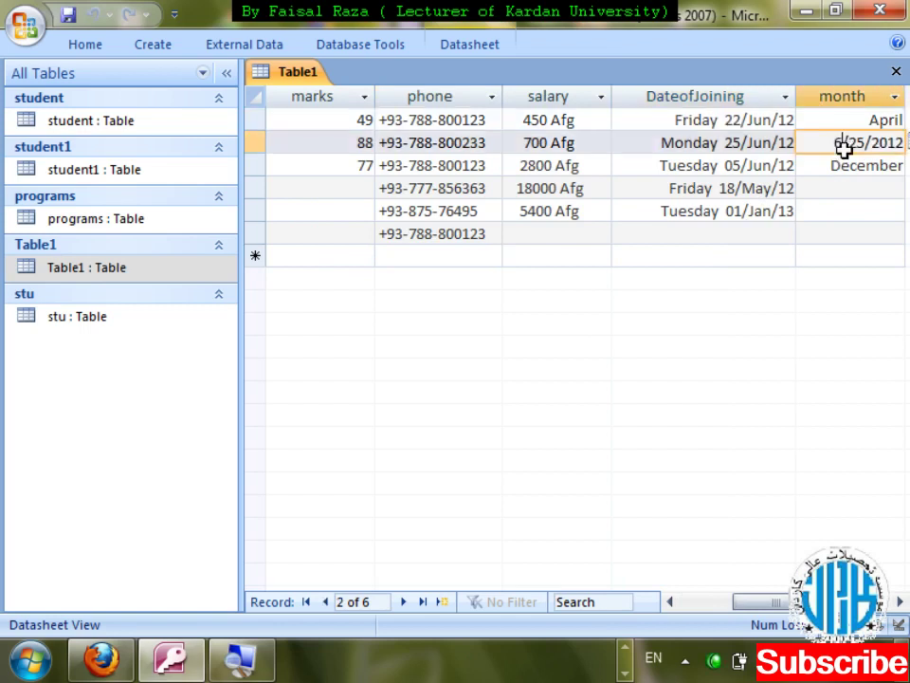
{"action": "left_click_drag", "start_coordinate": [772, 606], "coordinate": [784, 605]}
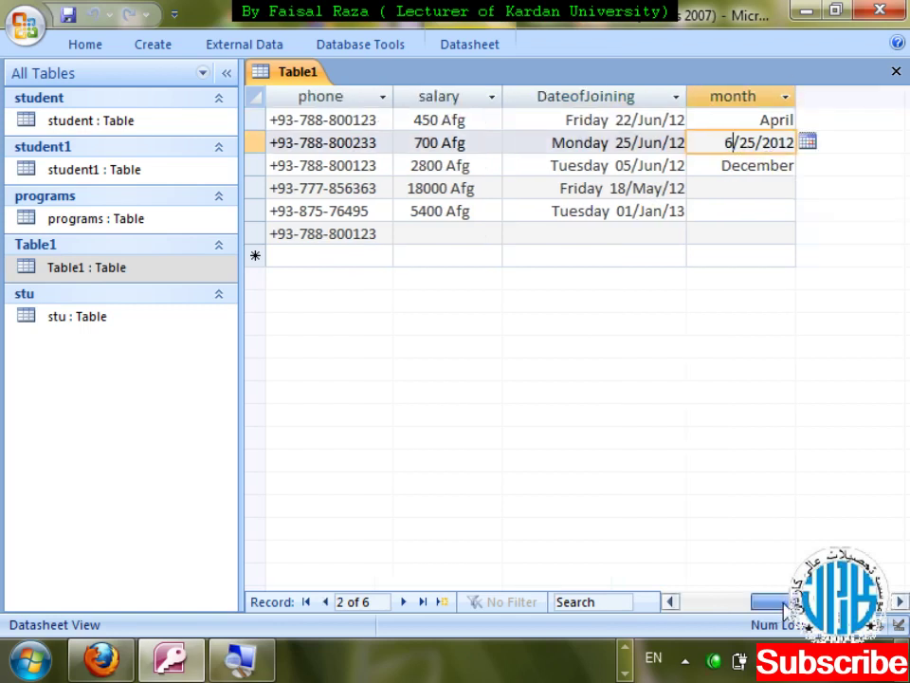
{"action": "left_click", "coordinate": [807, 141]}
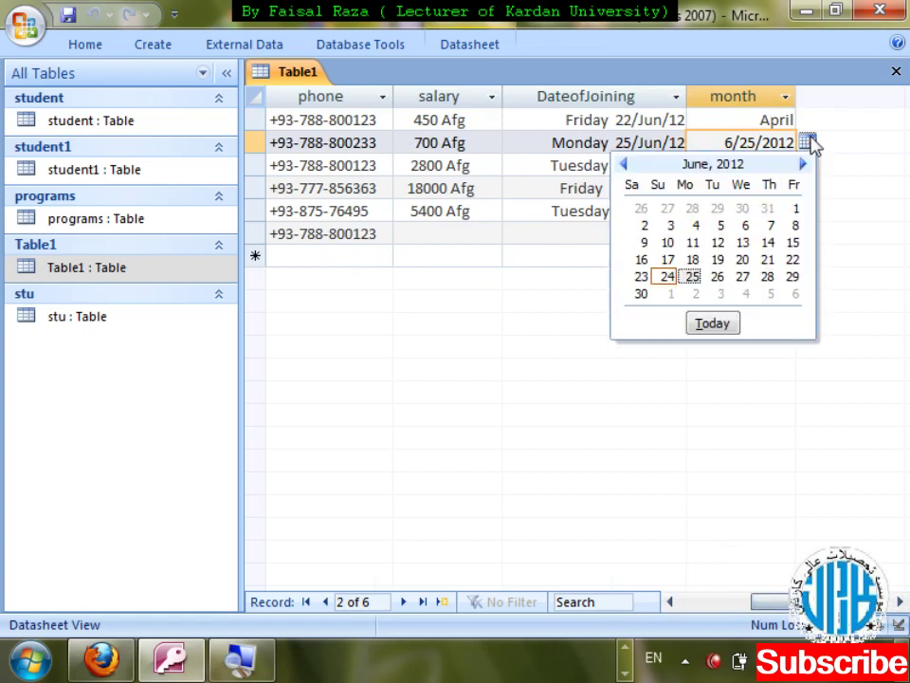
{"action": "left_click", "coordinate": [807, 141]}
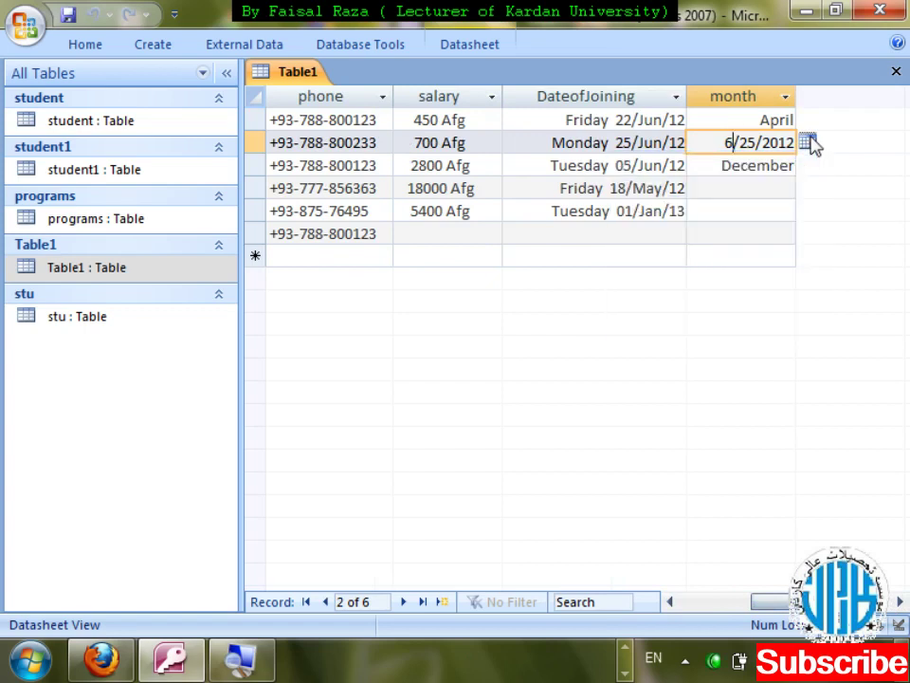
{"action": "left_click", "coordinate": [637, 144]}
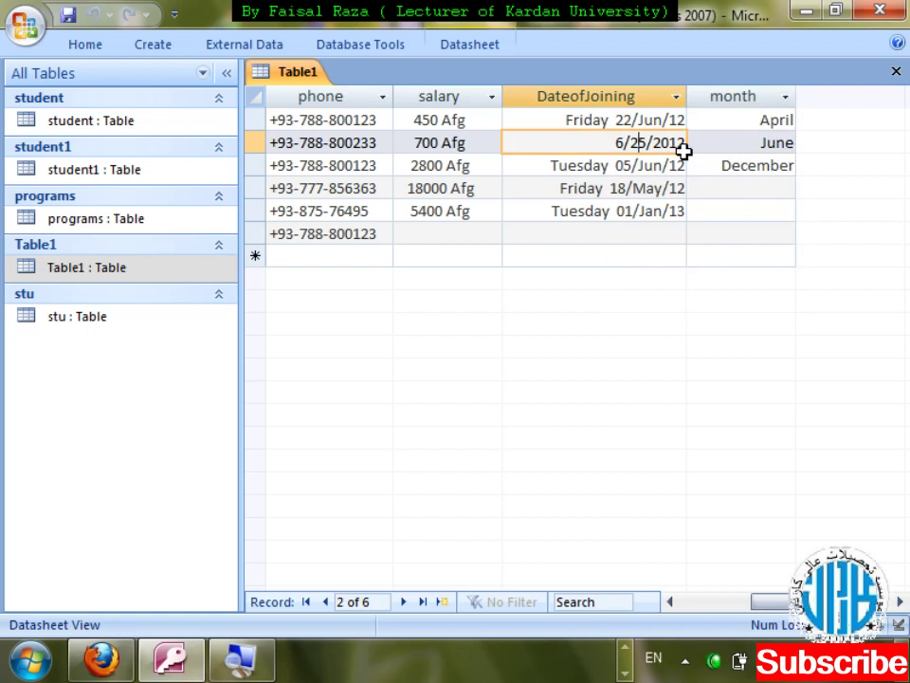
{"action": "key", "text": "ctrl+w"}
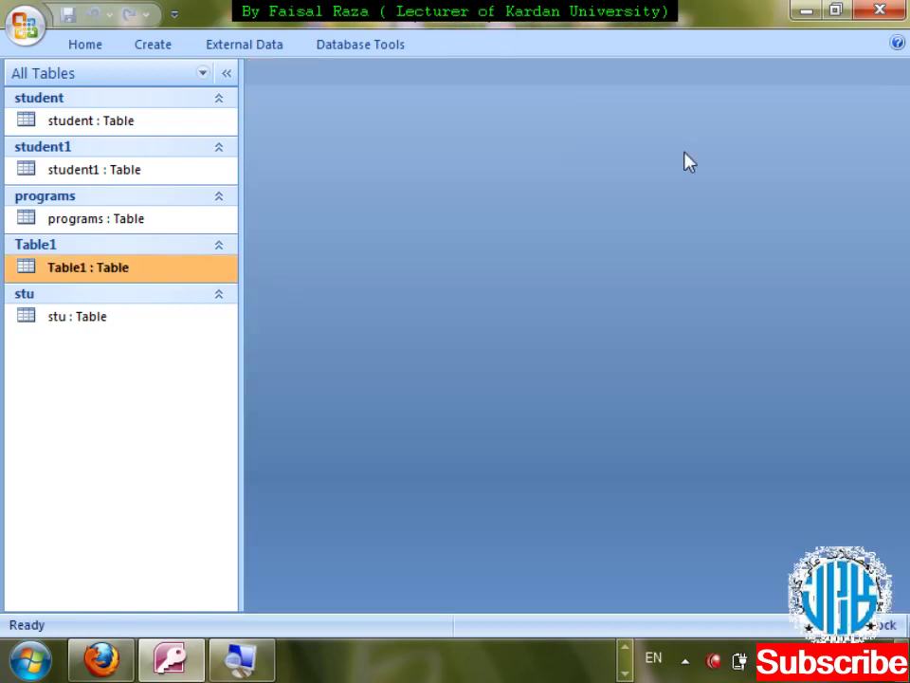
- Set DateofJoining's Show Date Picker back to For dates and save the design
{"action": "key", "text": "shift+F10"}
{"action": "key", "text": "d"}
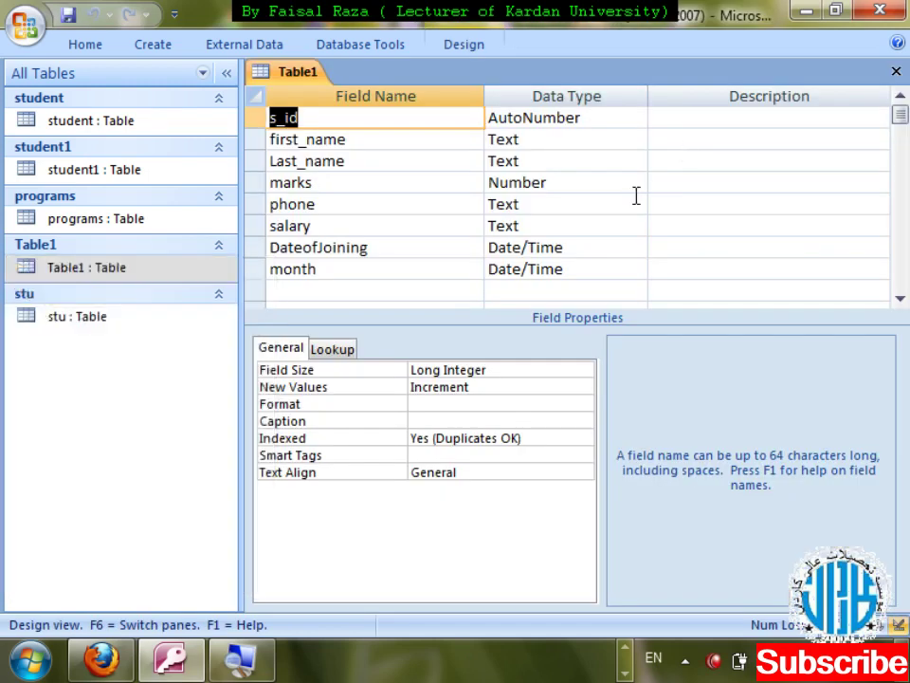
{"action": "left_click", "coordinate": [598, 246]}
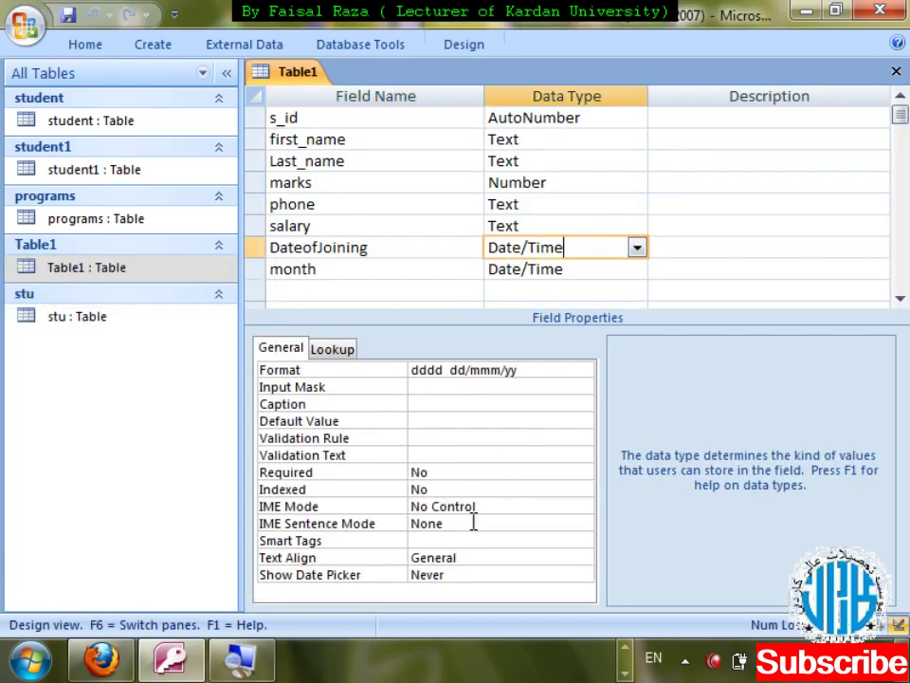
{"action": "left_click", "coordinate": [520, 576]}
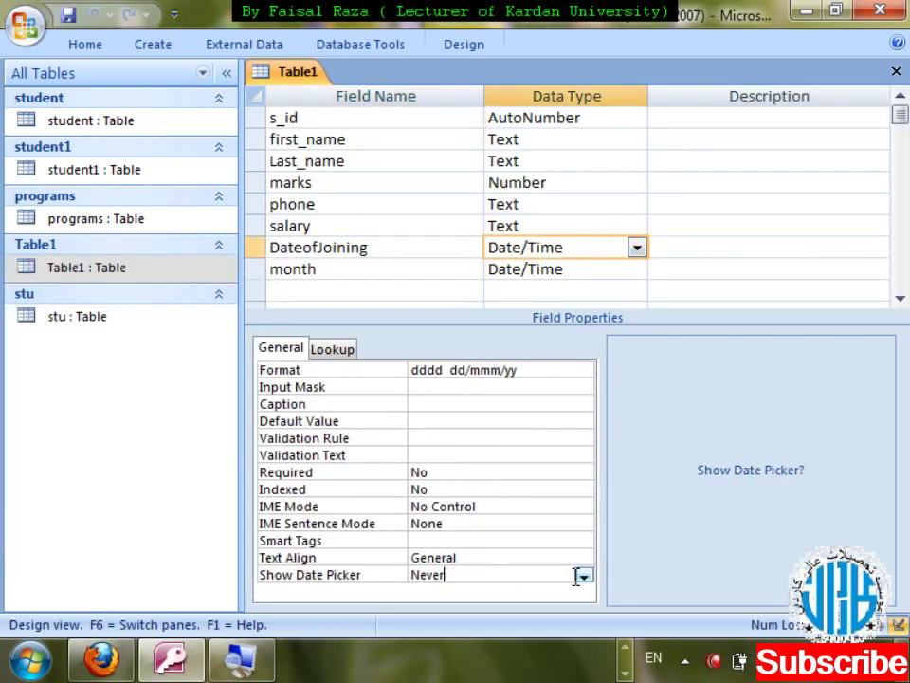
{"action": "left_click", "coordinate": [582, 575]}
{"action": "left_click", "coordinate": [531, 605]}
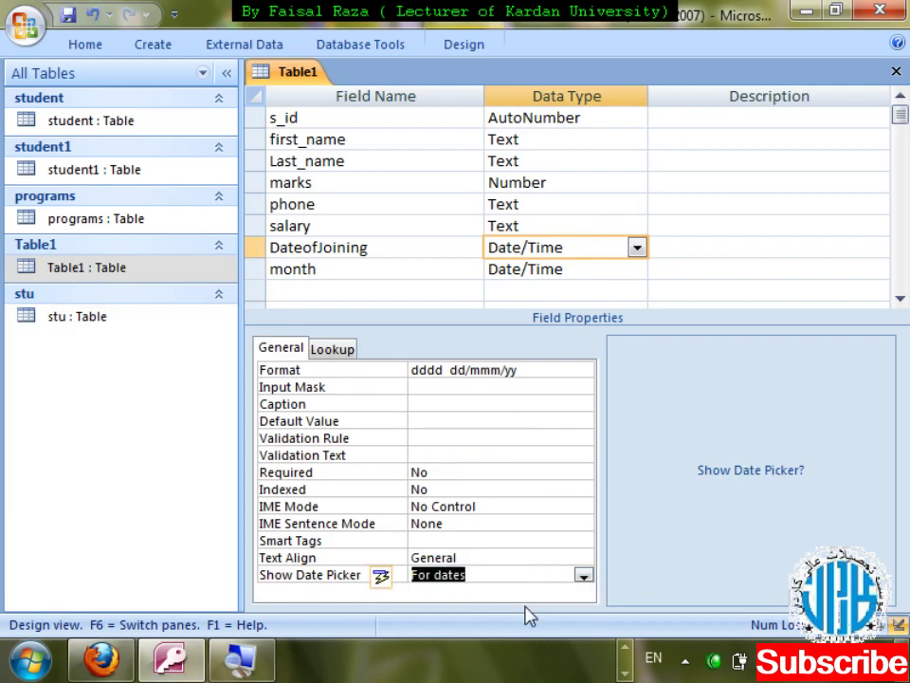
{"action": "key", "text": "ctrl+w"}
{"action": "key", "text": "Return"}
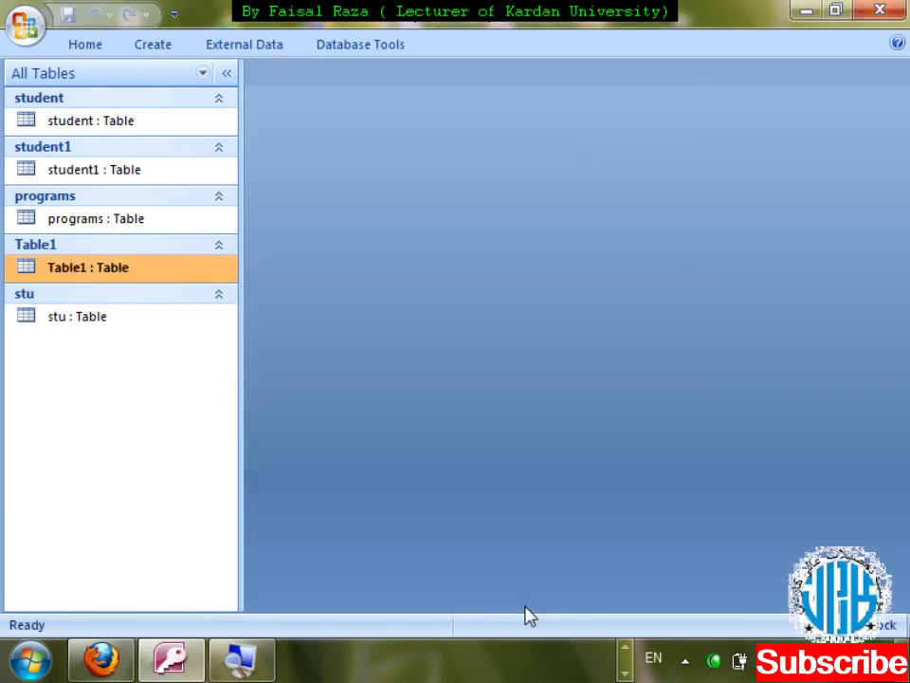
- Check joining dates like Friday 18/May/12 in the datasheet, then reopen Table1 in Design View
{"action": "key", "text": "Return"}
{"action": "key", "text": "Tab"}
{"action": "key", "text": "Tab"}
{"action": "key", "text": "Tab"}
{"action": "key", "text": "Tab"}
{"action": "key", "text": "Tab"}
{"action": "key", "text": "Tab"}
{"action": "key", "text": "Tab"}
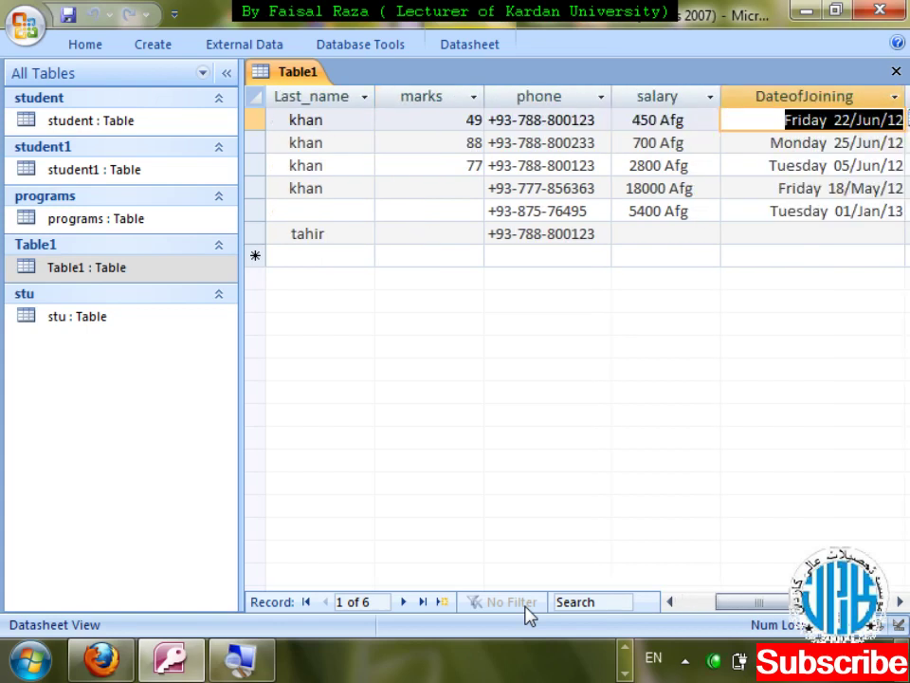
{"action": "key", "text": "shift+Tab"}
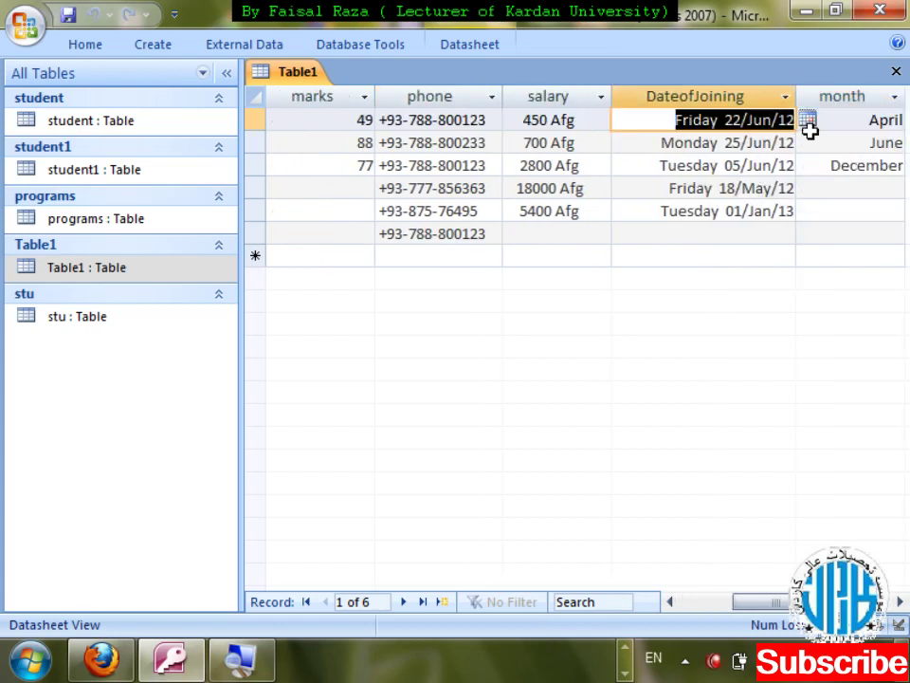
{"action": "left_click", "coordinate": [652, 188]}
{"action": "key", "text": "ctrl+w"}
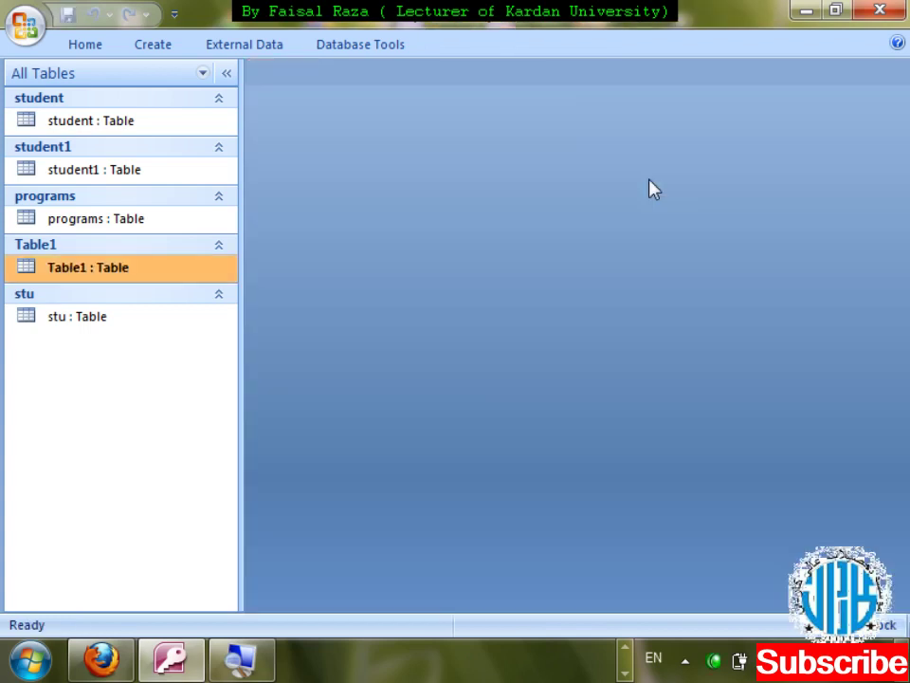
{"action": "right_click", "coordinate": [212, 269]}
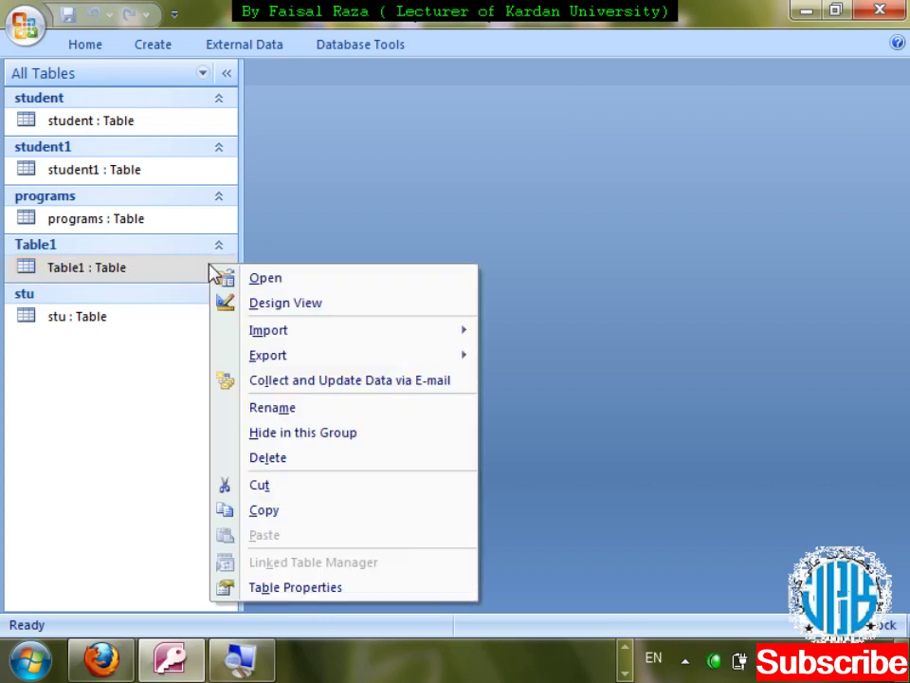
{"action": "key", "text": "Return"}
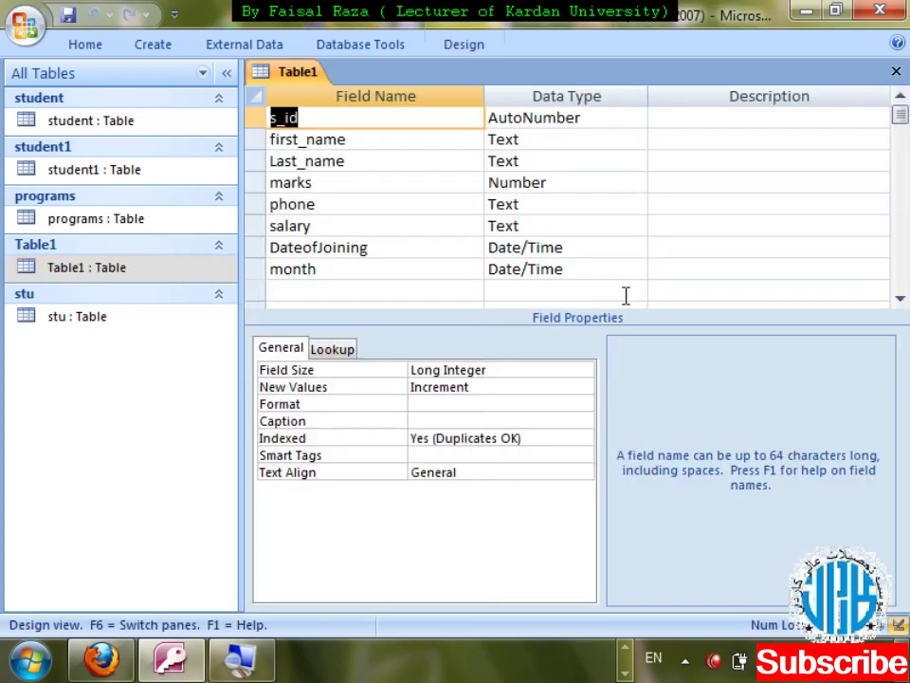